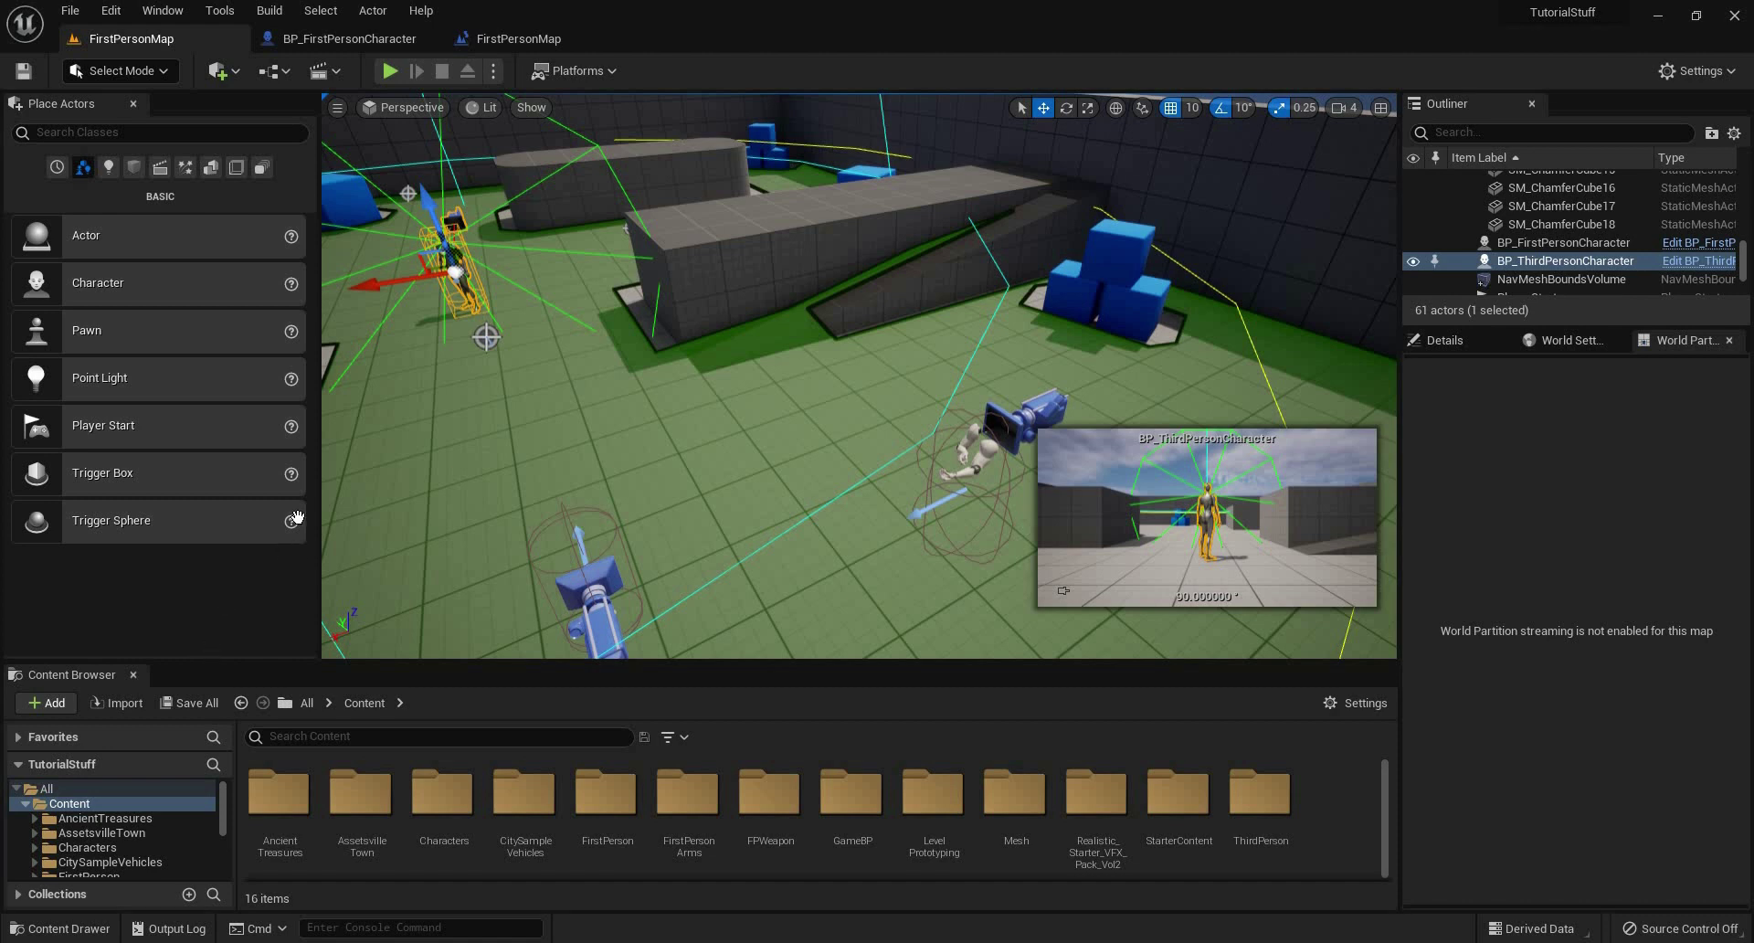
Create a new level from the Basic template.
left_click(71, 11)
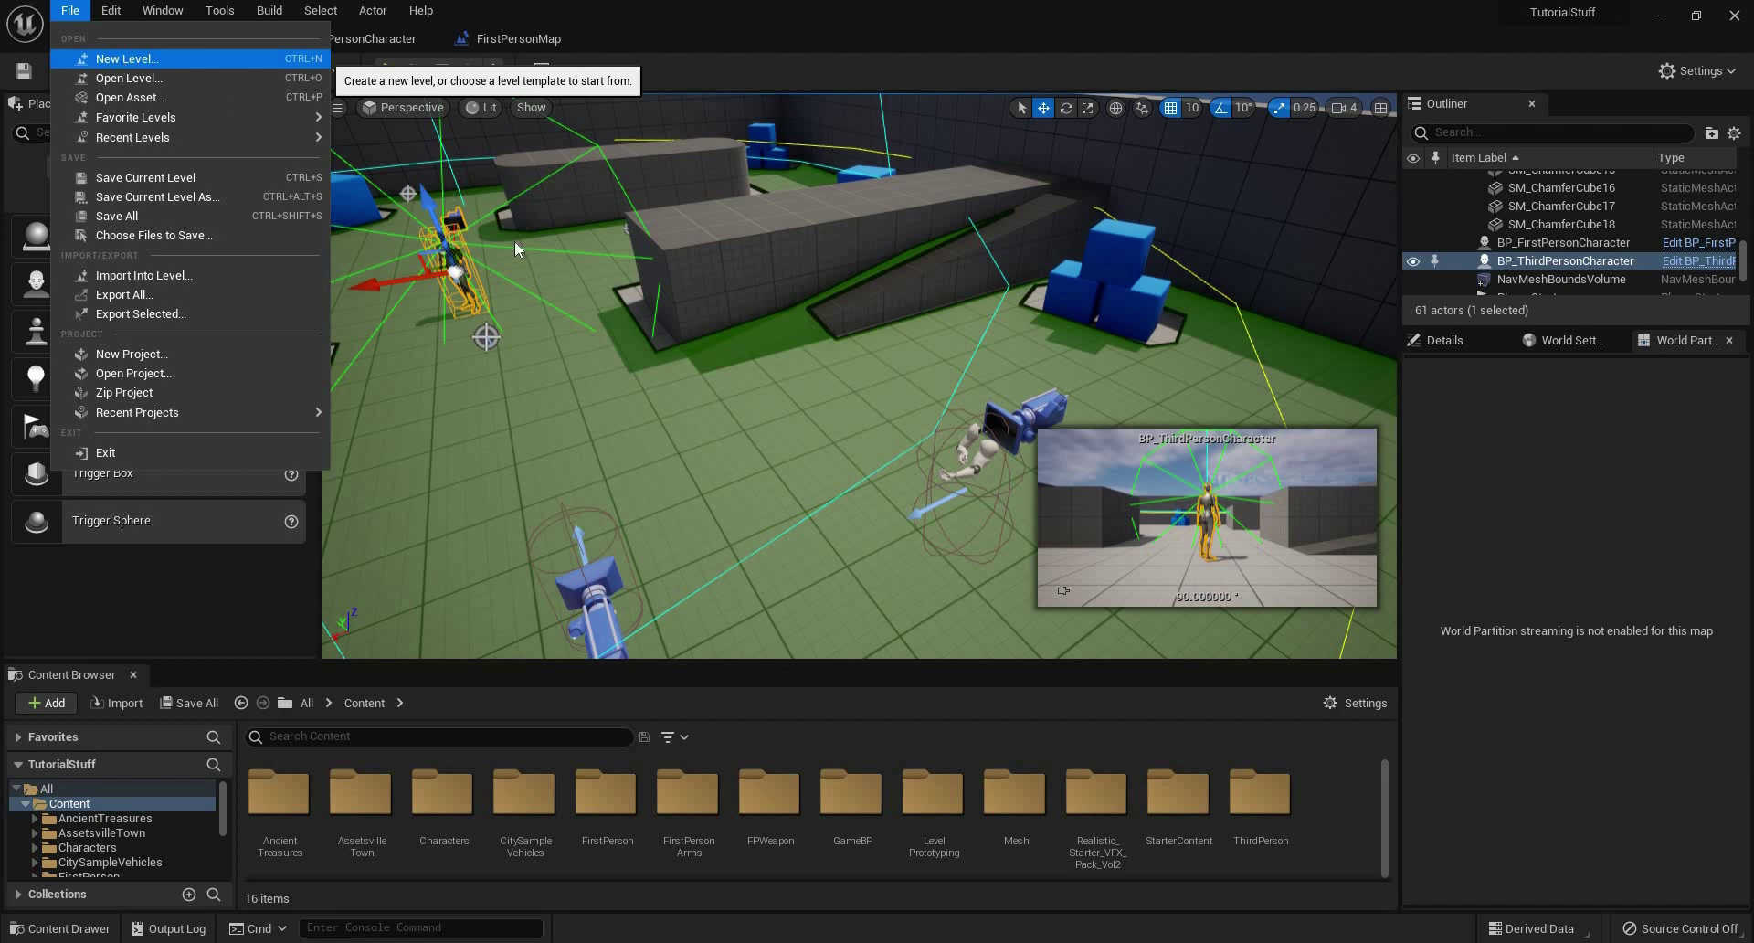
left_click(123, 59)
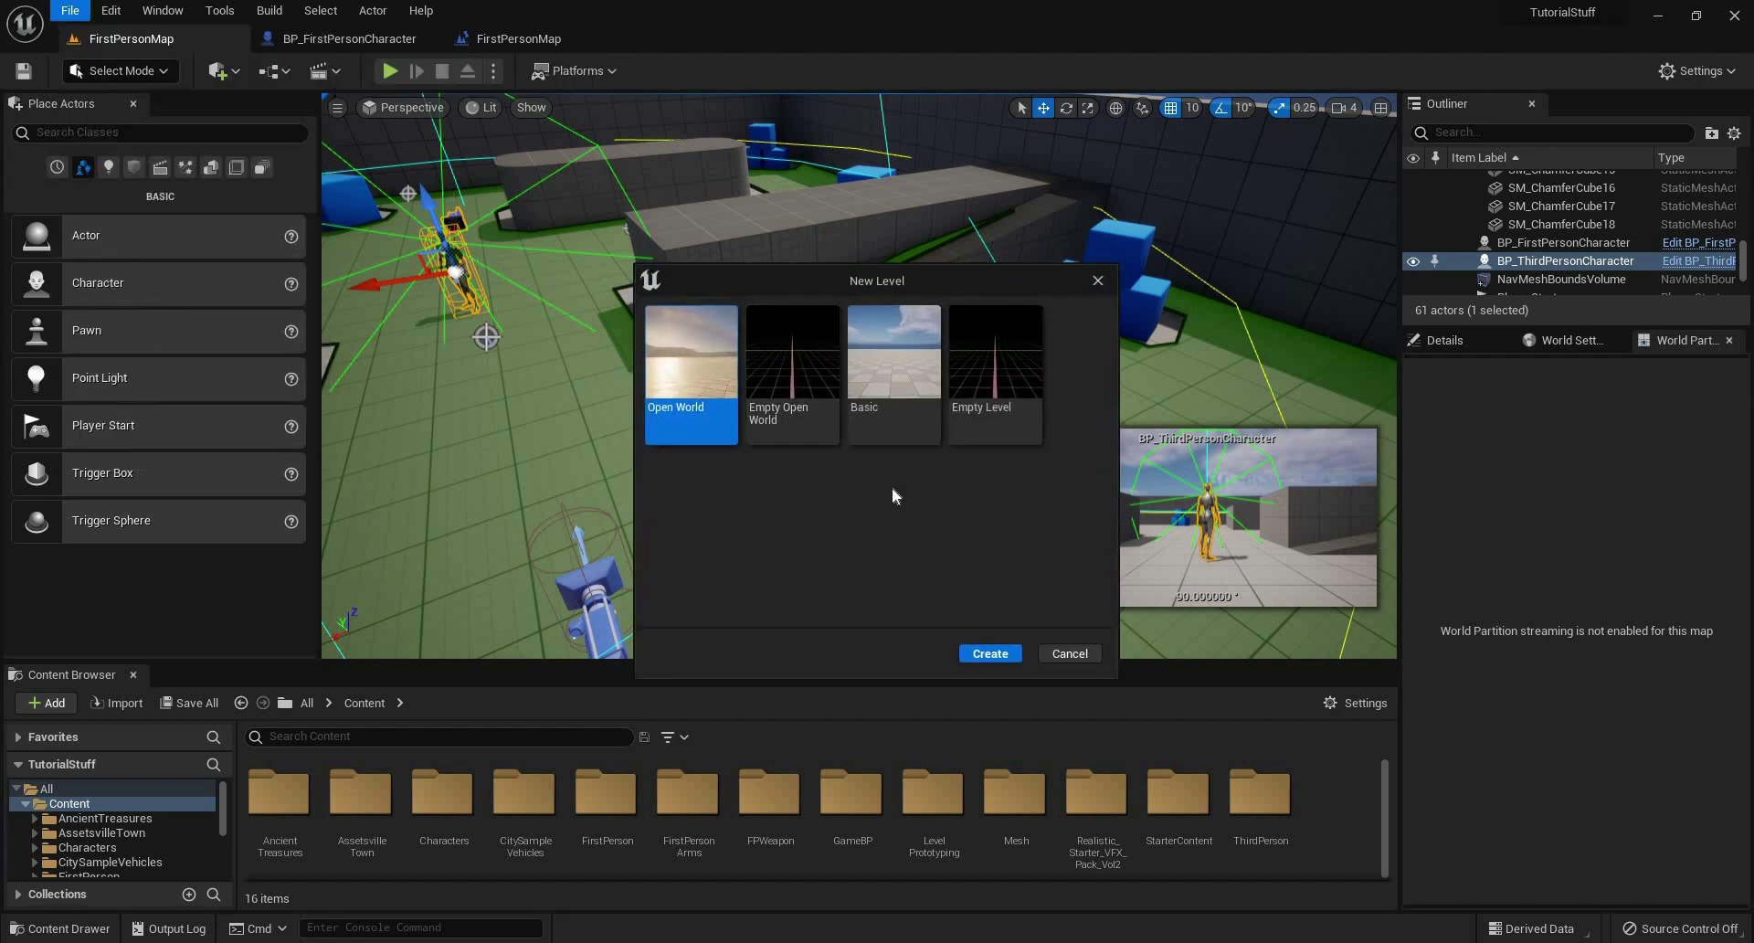
left_click(882, 357)
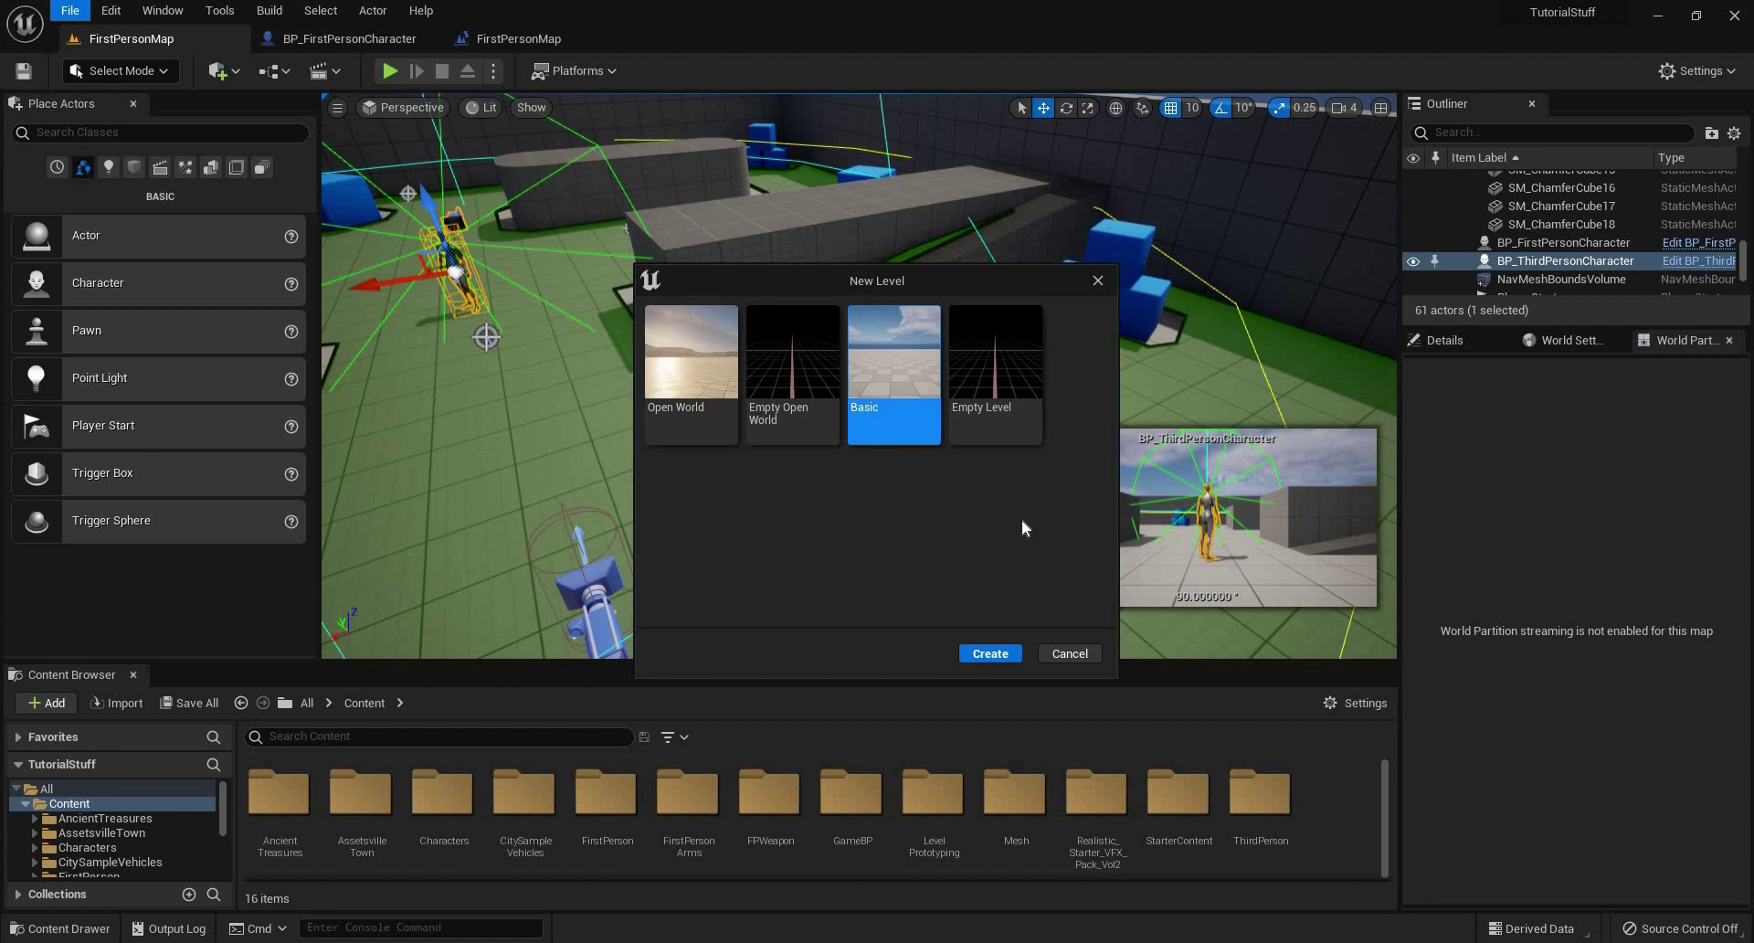
double_click(865, 443)
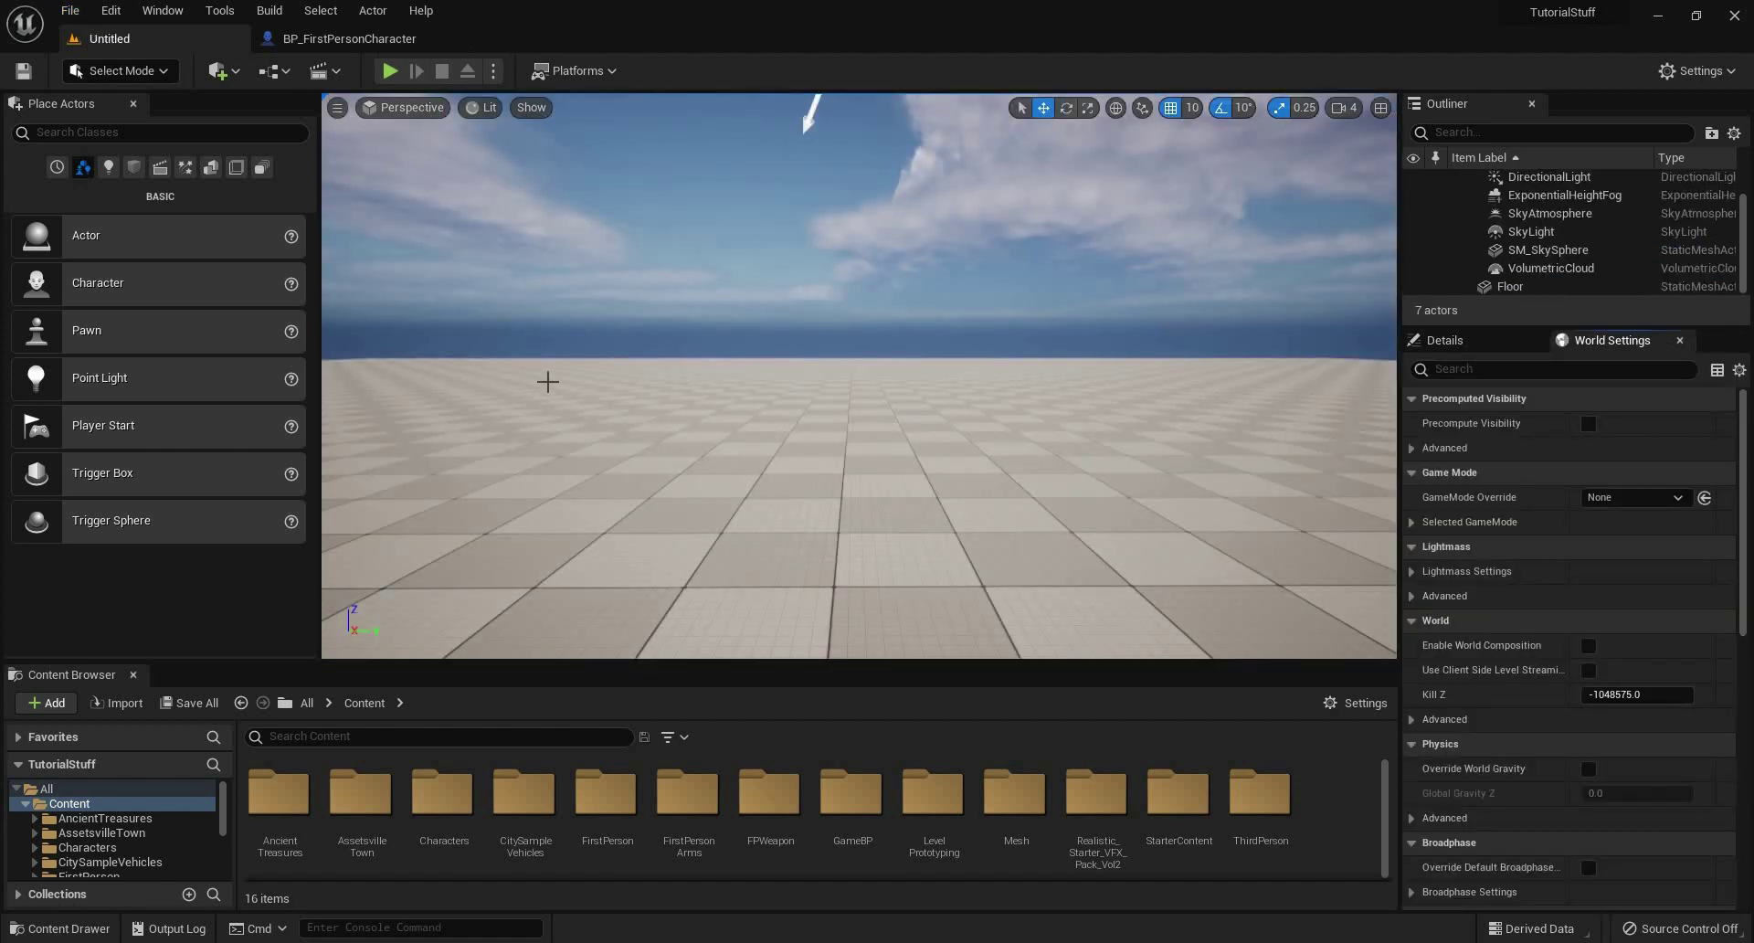
Search the project content for "firstper" and place BP_FirstPersonCharacter on the level's floor.
left_click(383, 736)
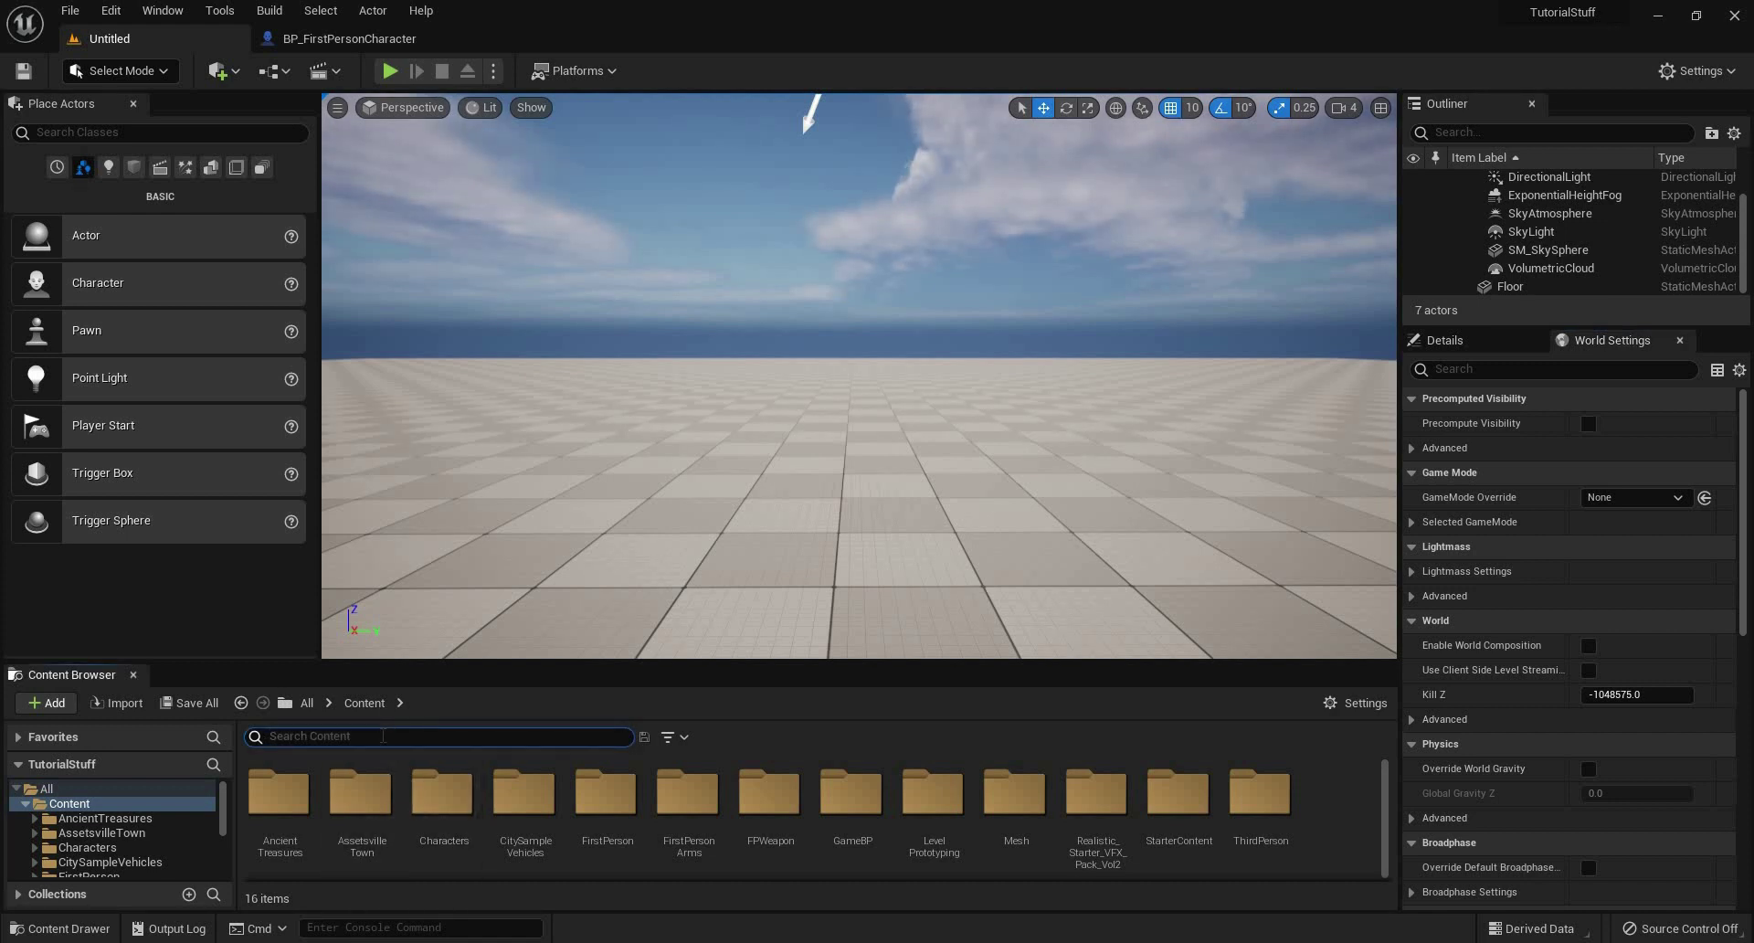
type("first")
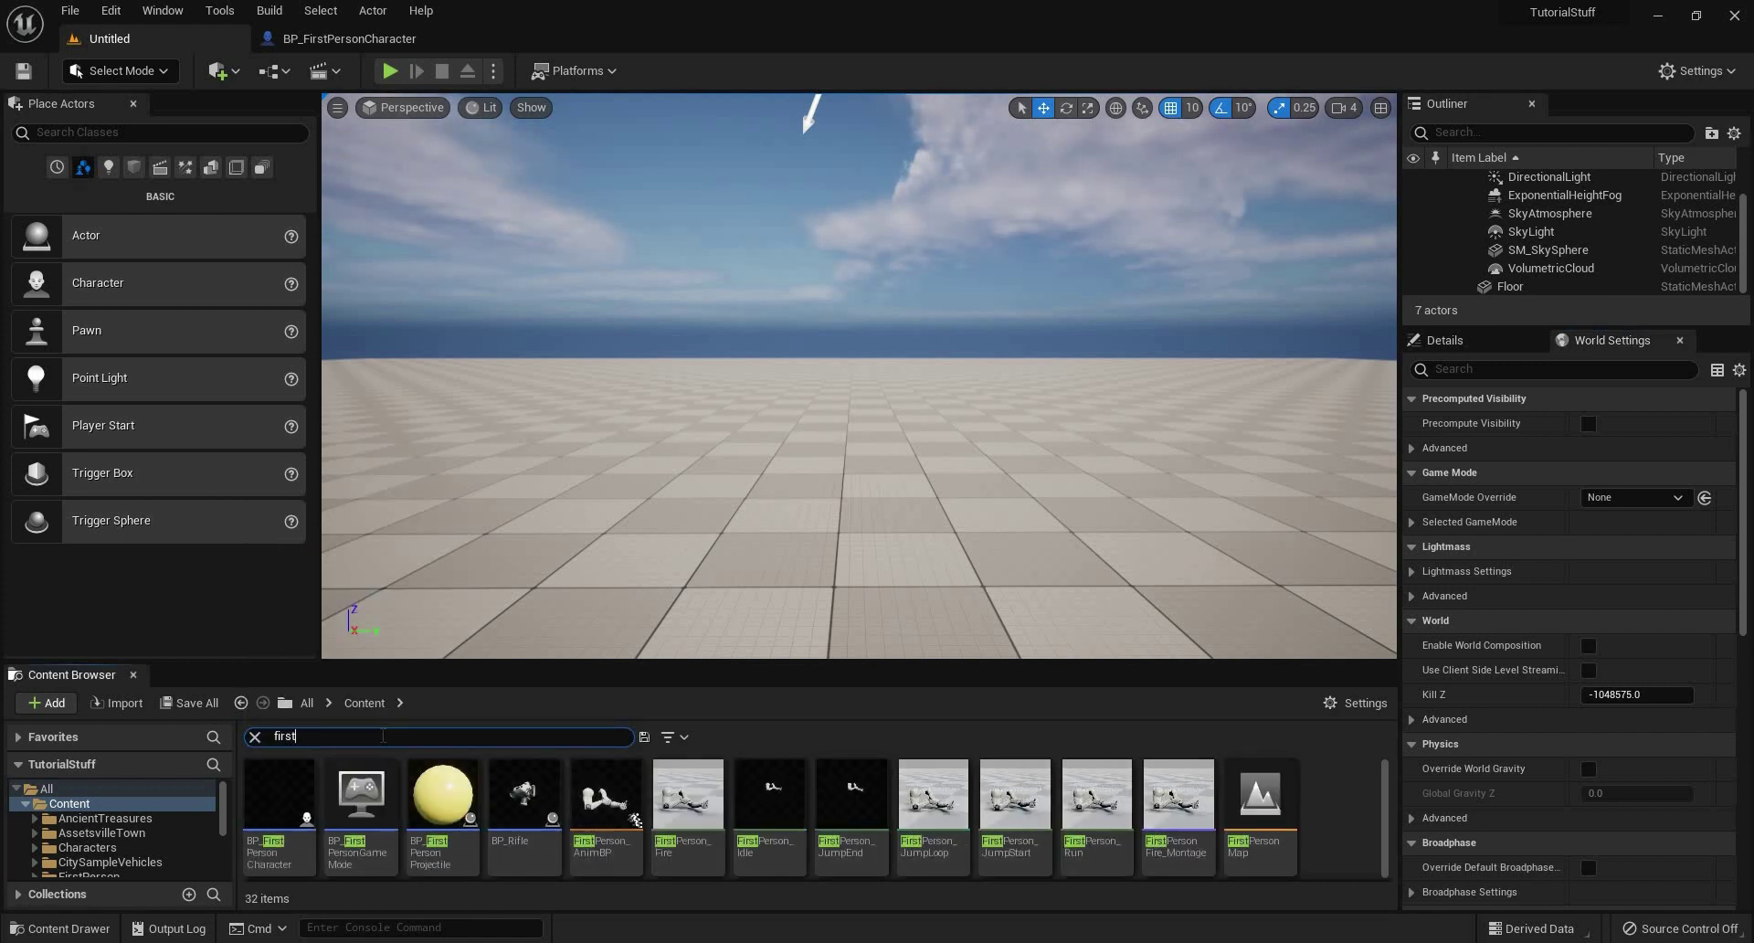
type("per")
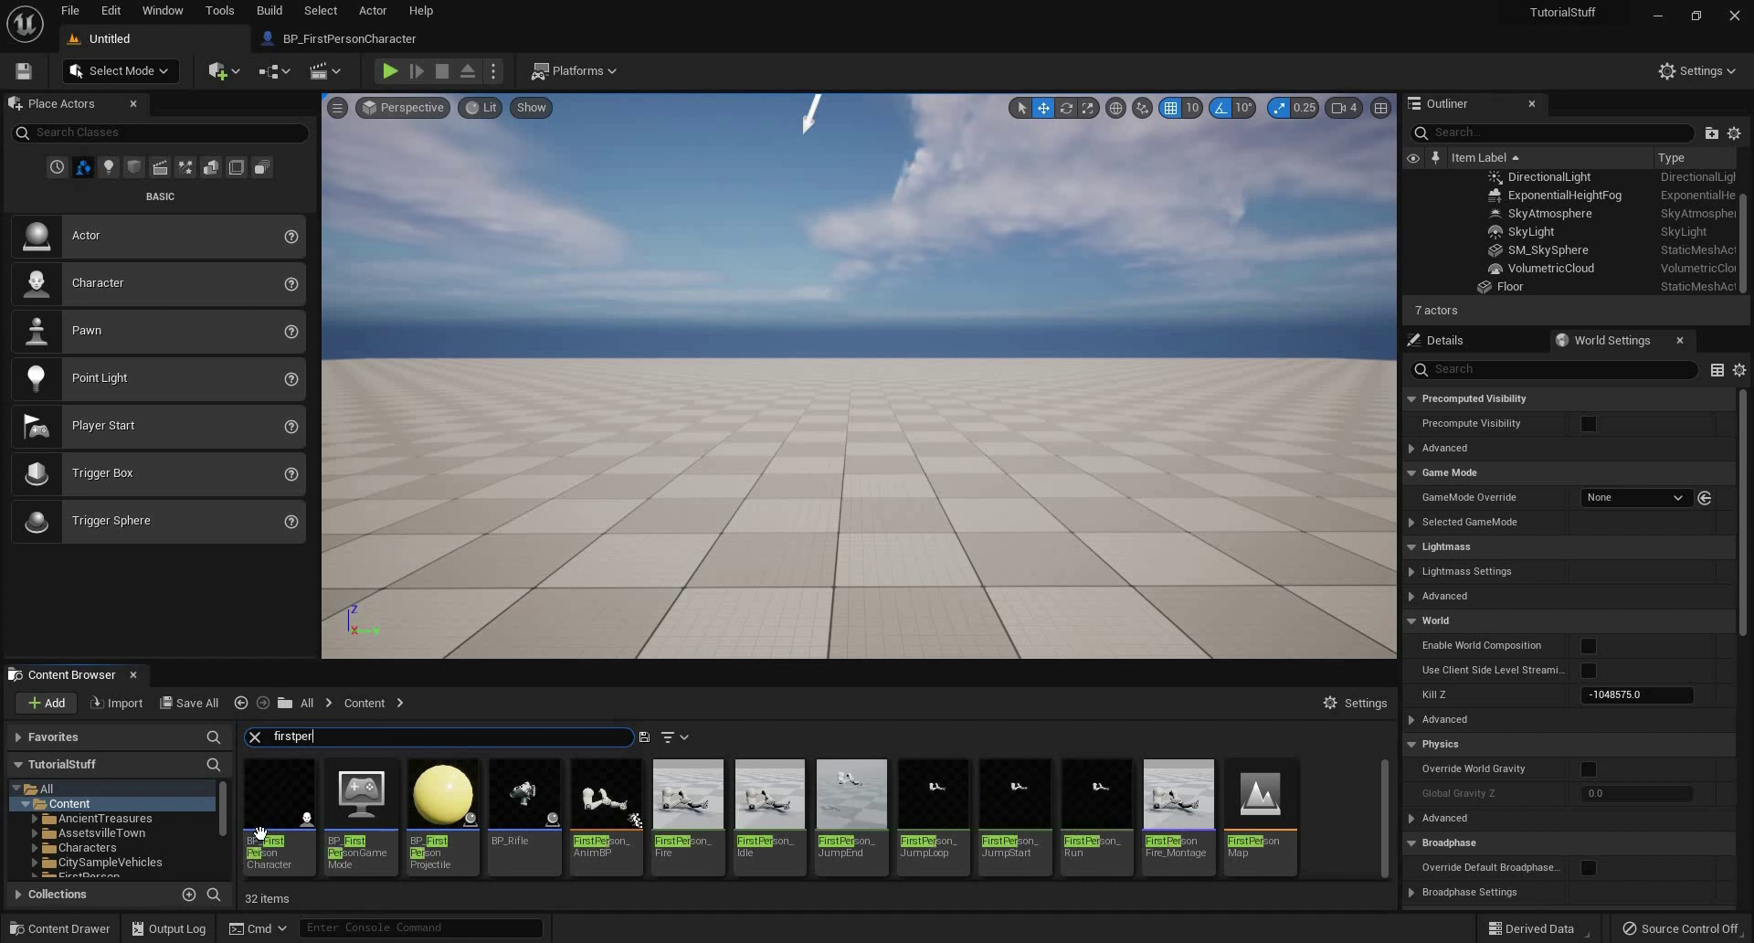
left_click(260, 832)
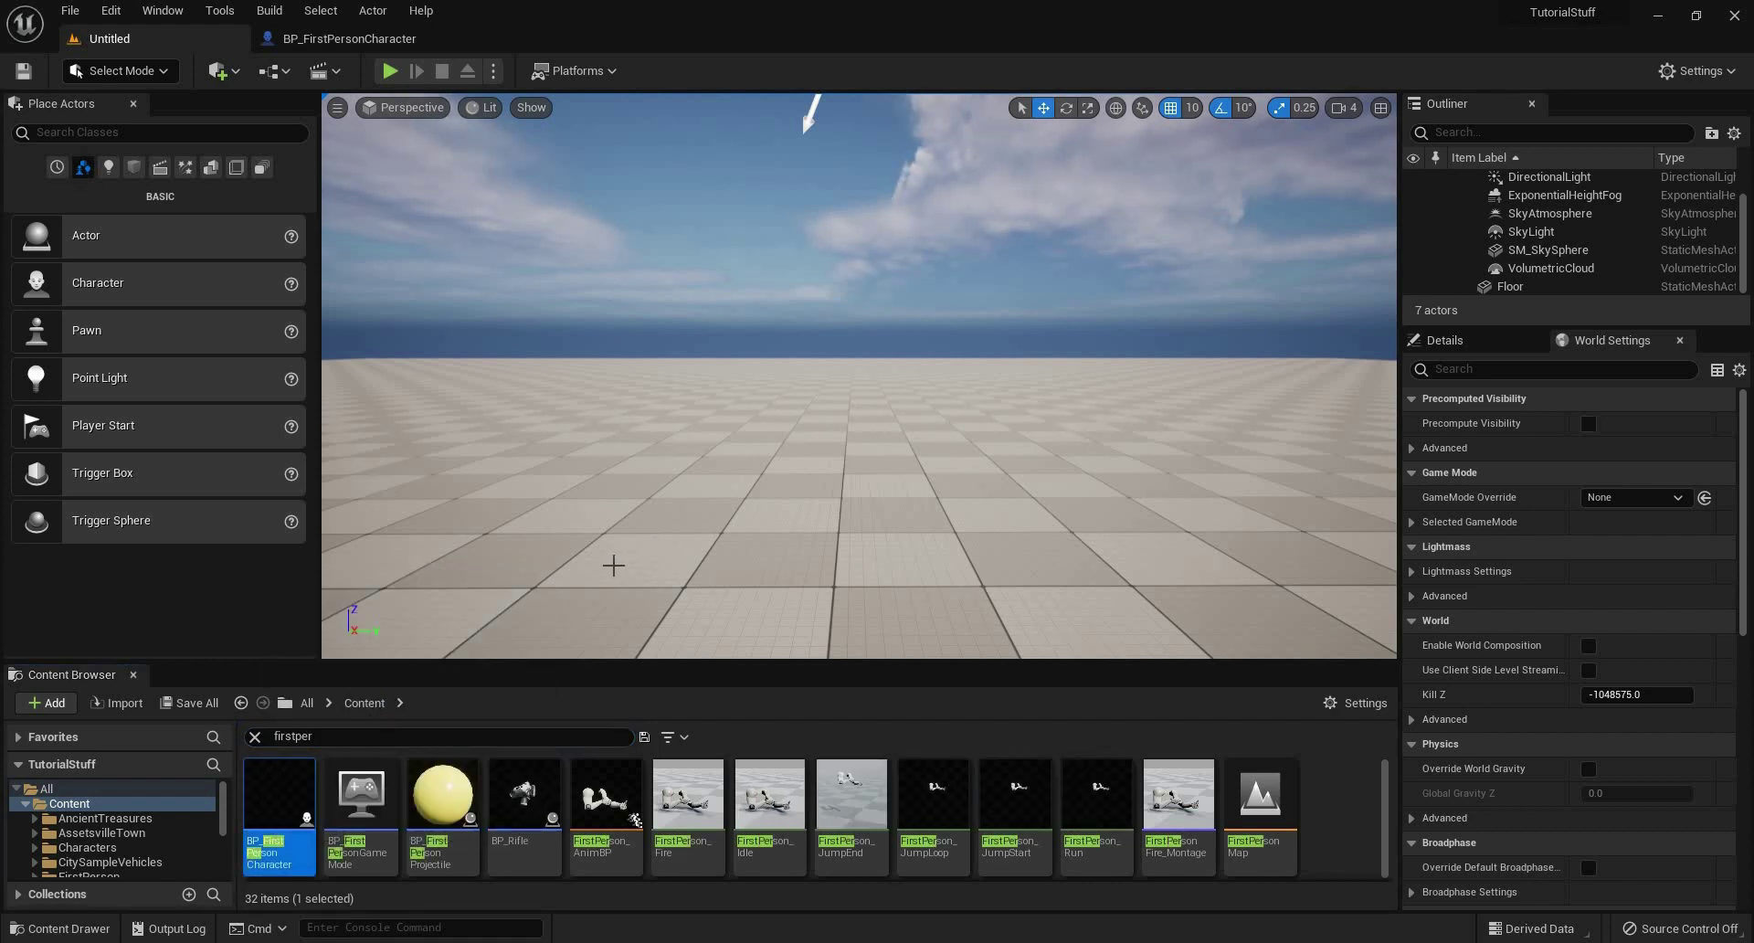
left_click_drag(613, 565, 658, 530)
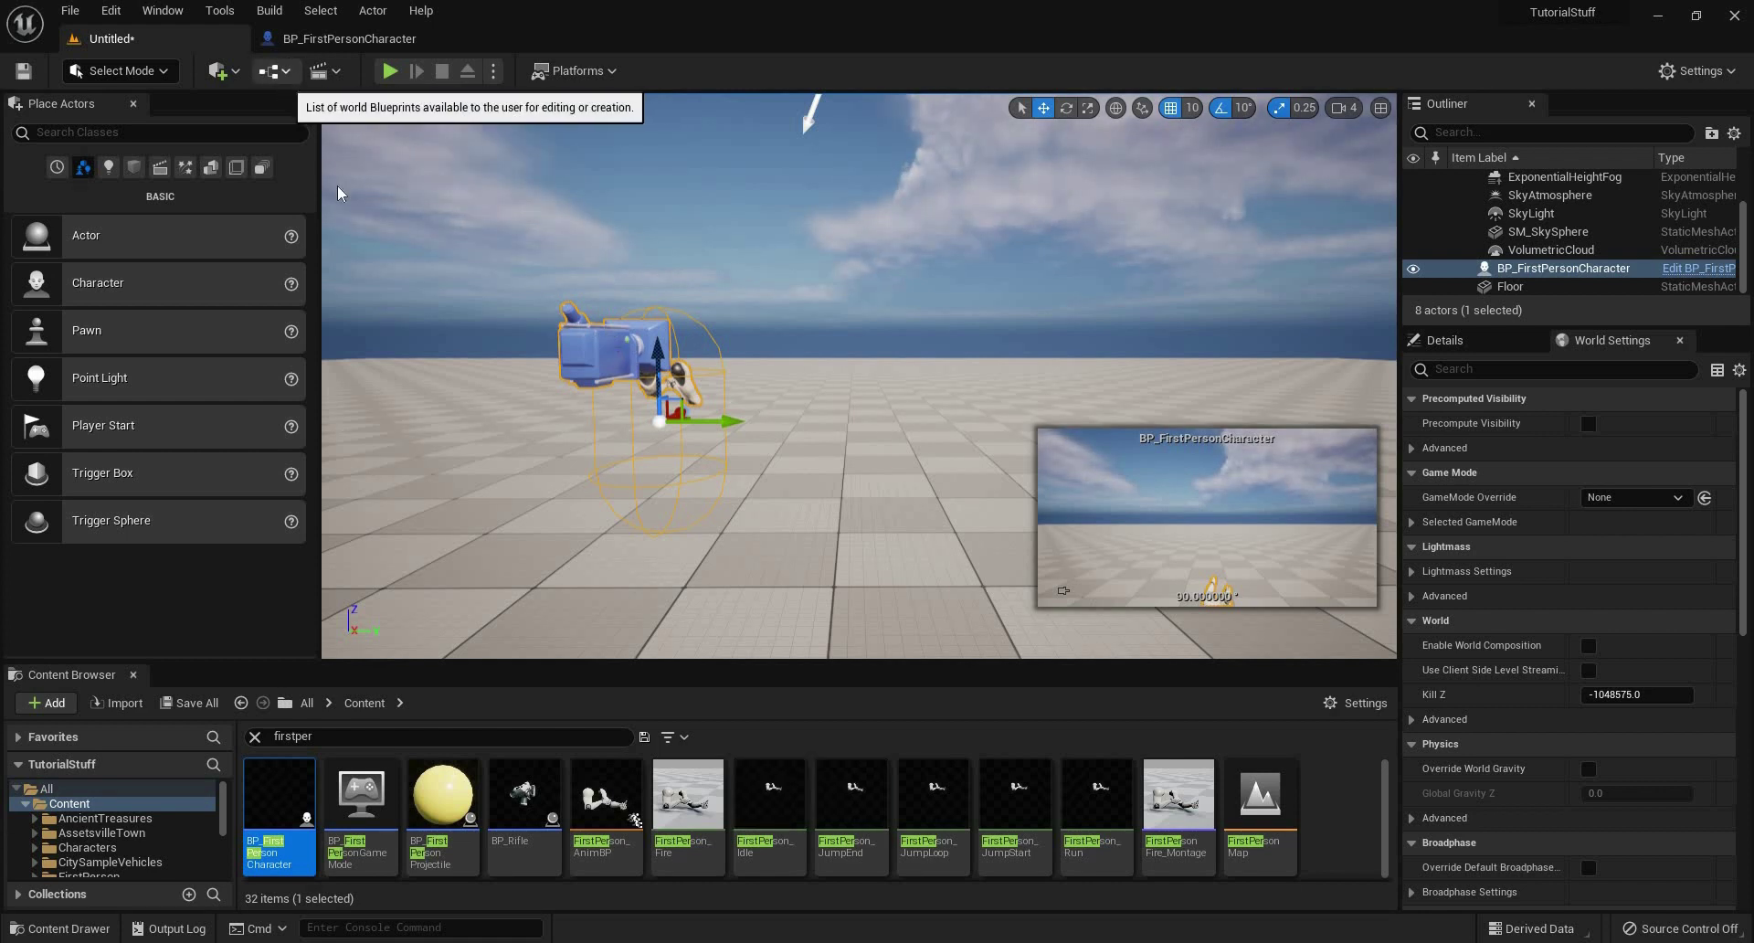
Open the level blueprint, saving the new level as OpenWorld in the FirstPerson Maps folder.
left_click(272, 70)
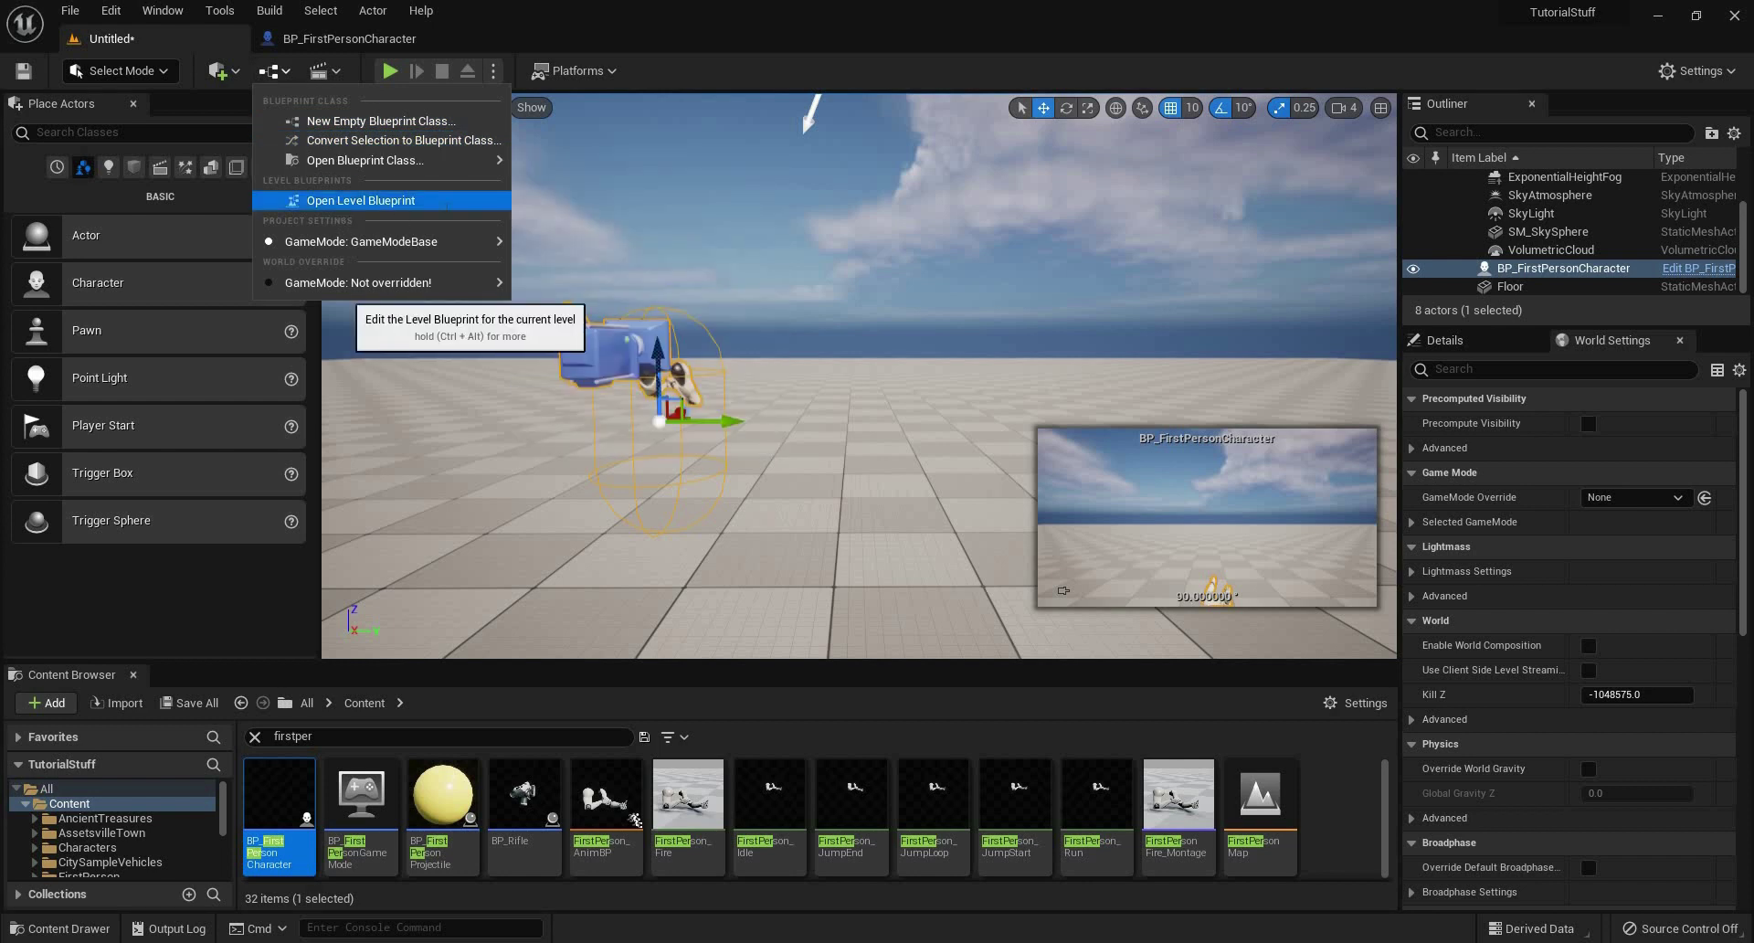
left_click(383, 200)
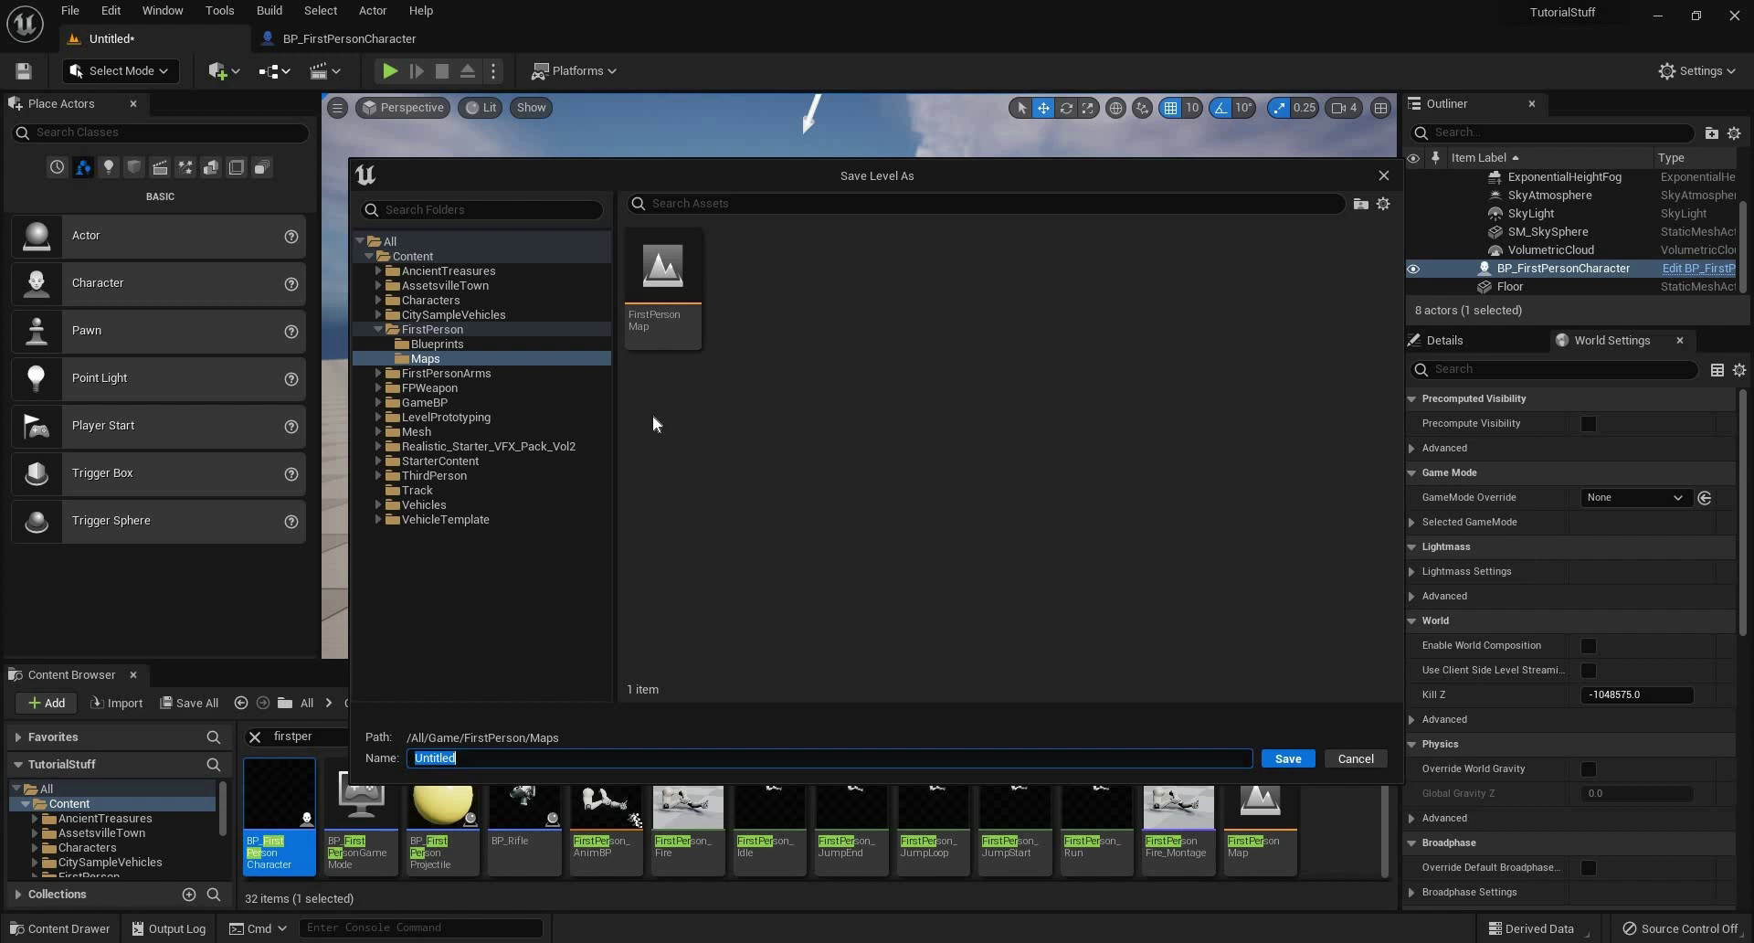
type("OpenWorld")
key("Return")
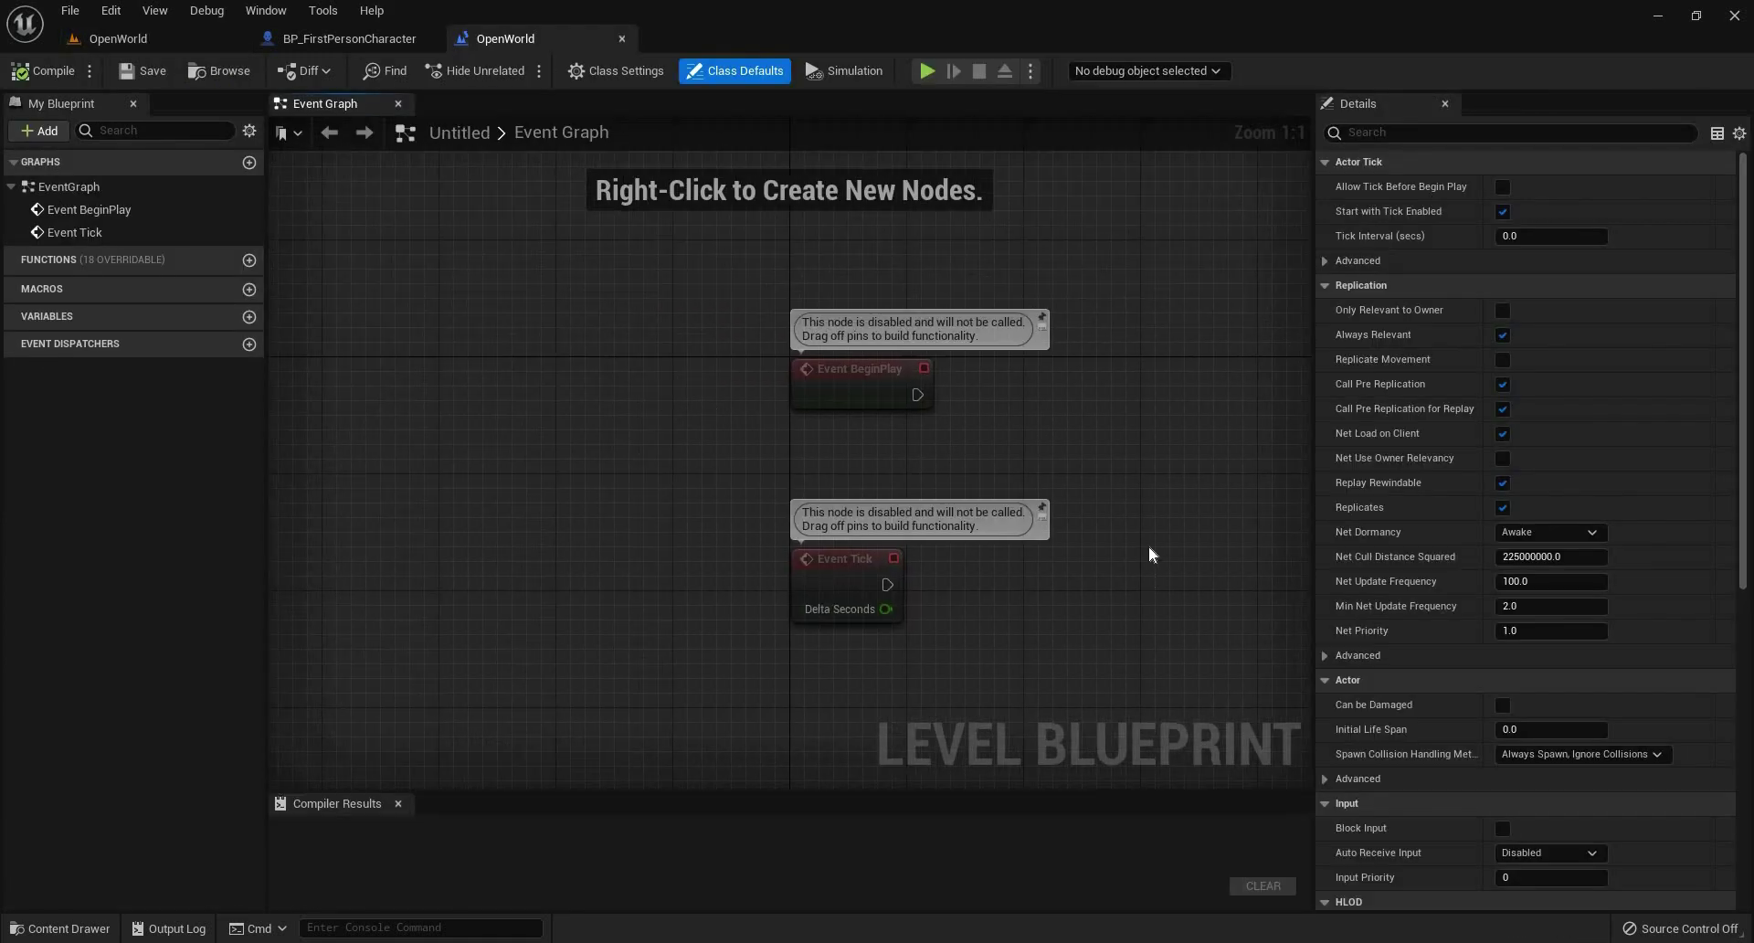
Add a reference to the placed BP_FirstPersonCharacter in the event graph and delete the Event Tick node.
right_click(1023, 444)
left_click(1114, 538)
right_click_drag(931, 554, 706, 491)
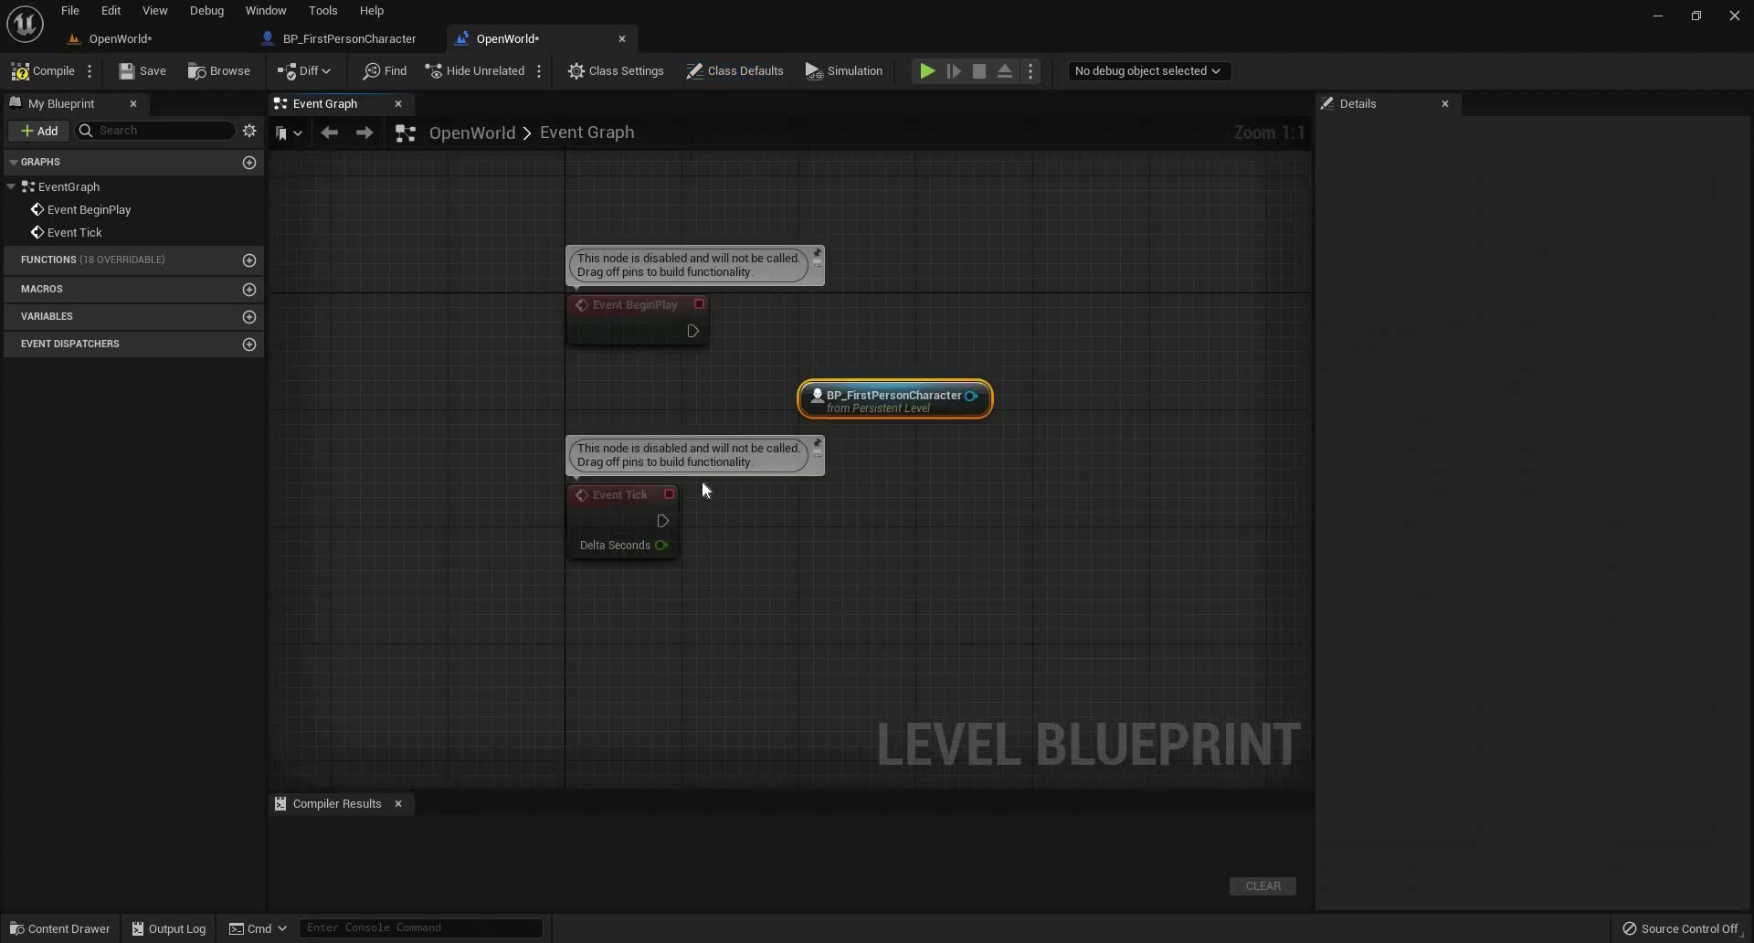
left_click(595, 523)
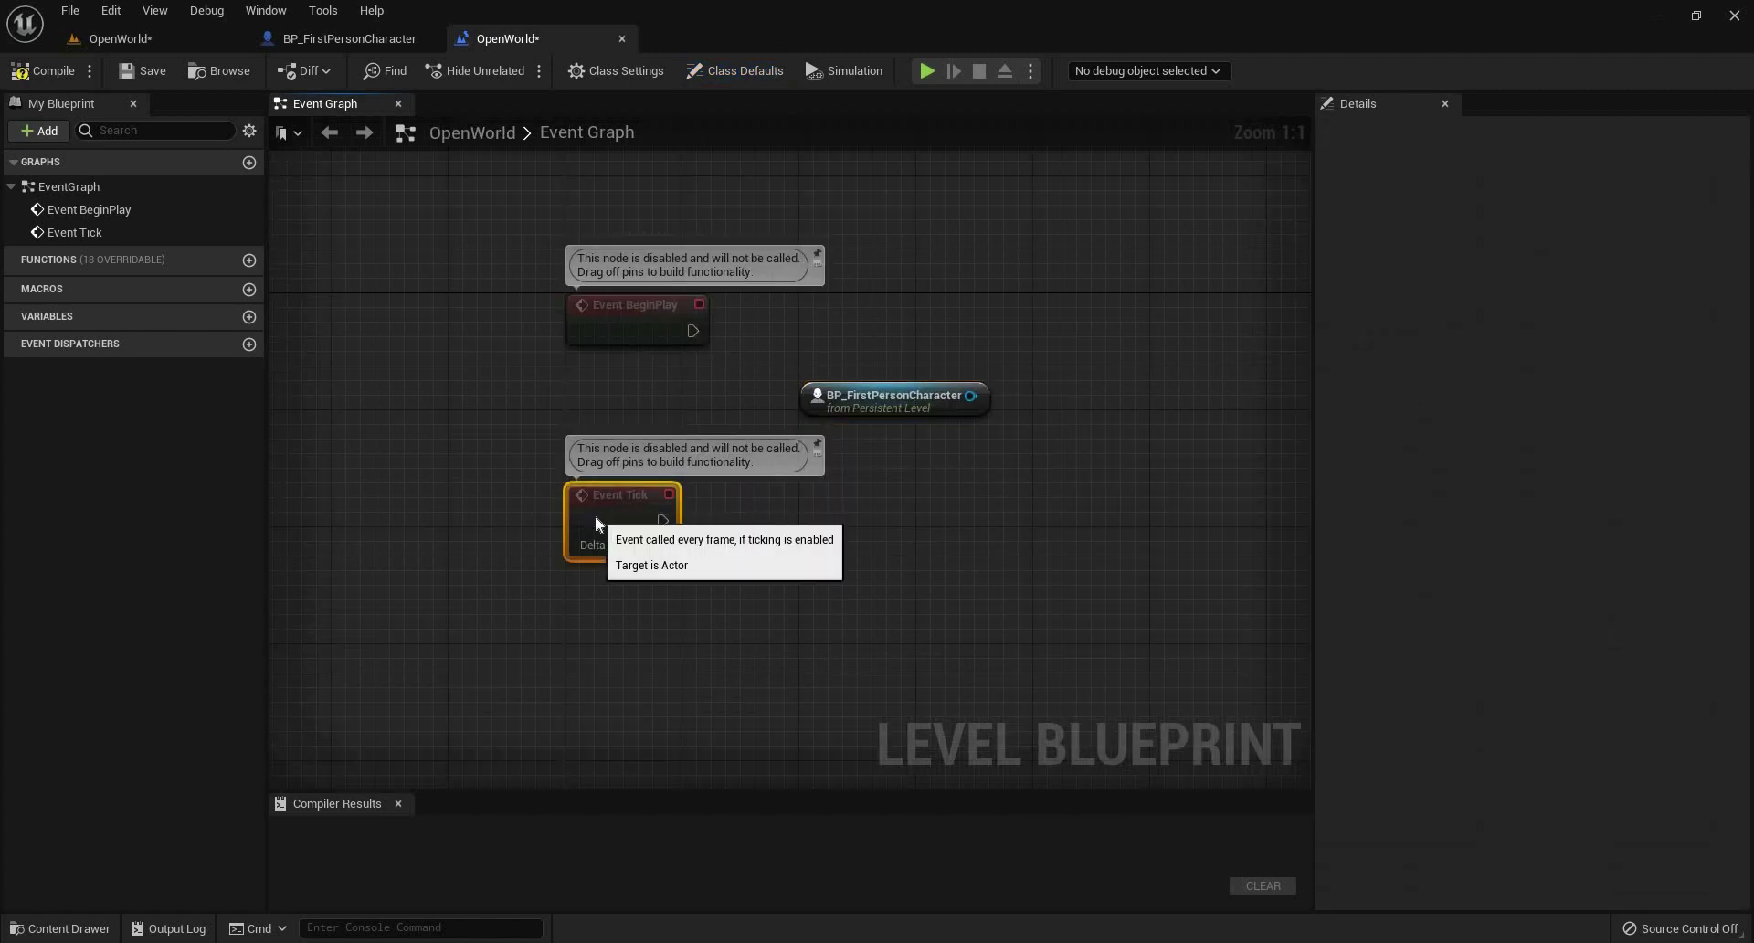
key("Delete")
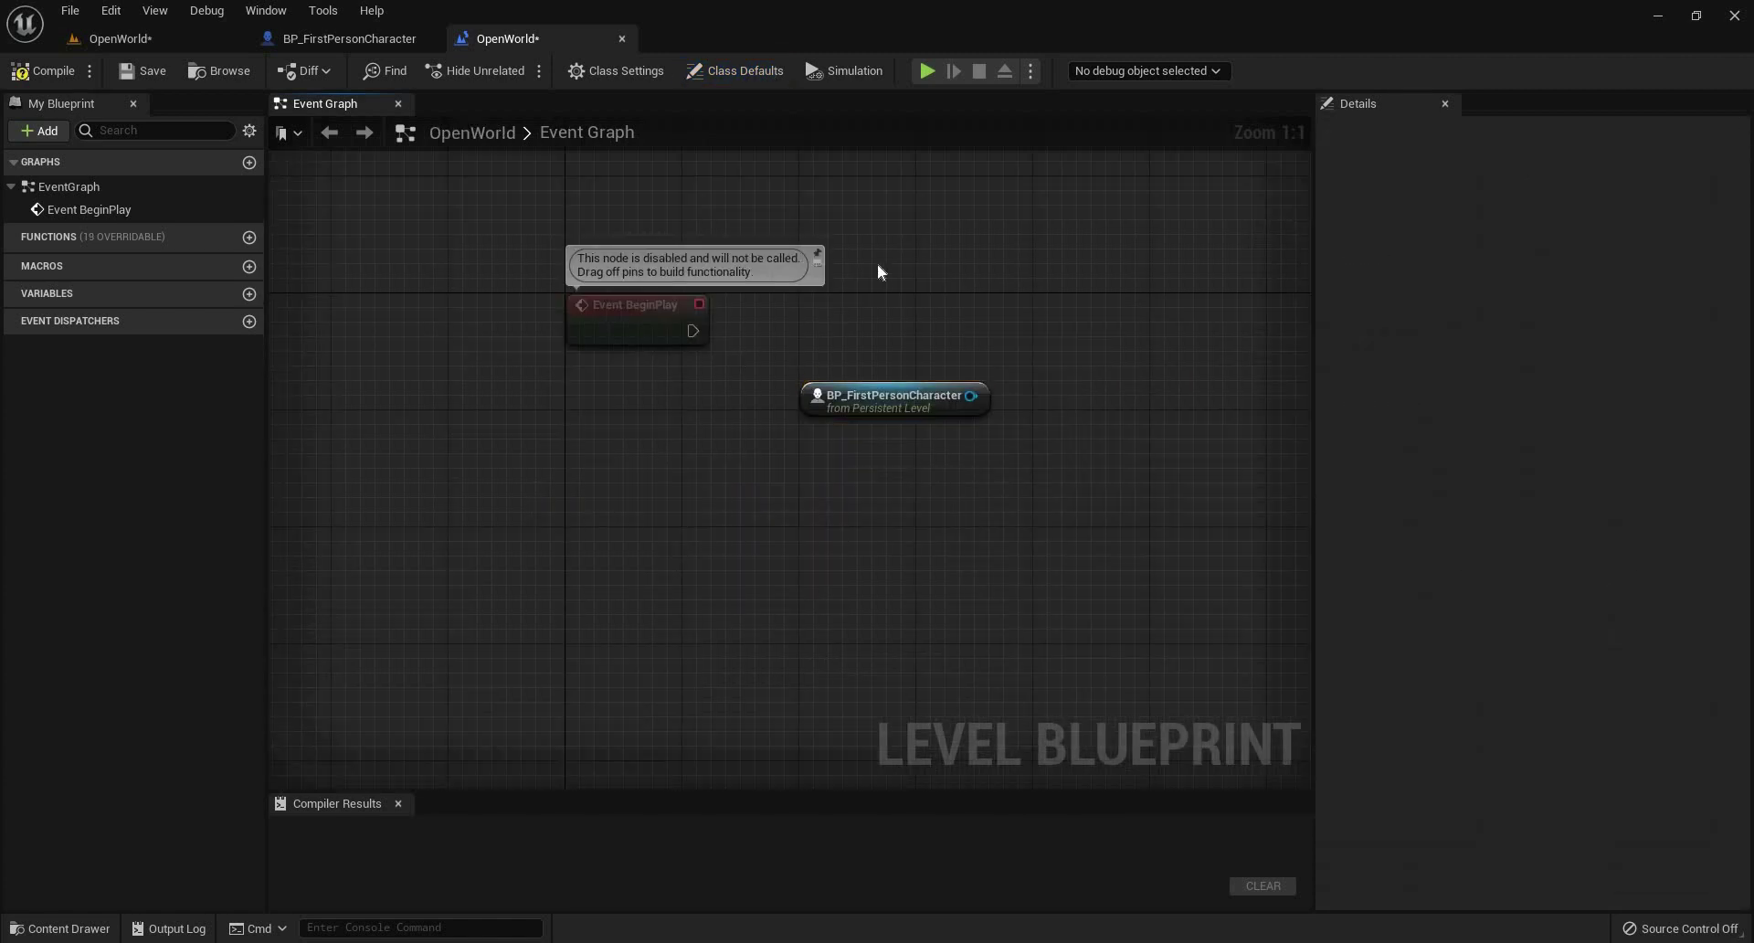
left_click_drag(909, 409, 806, 515)
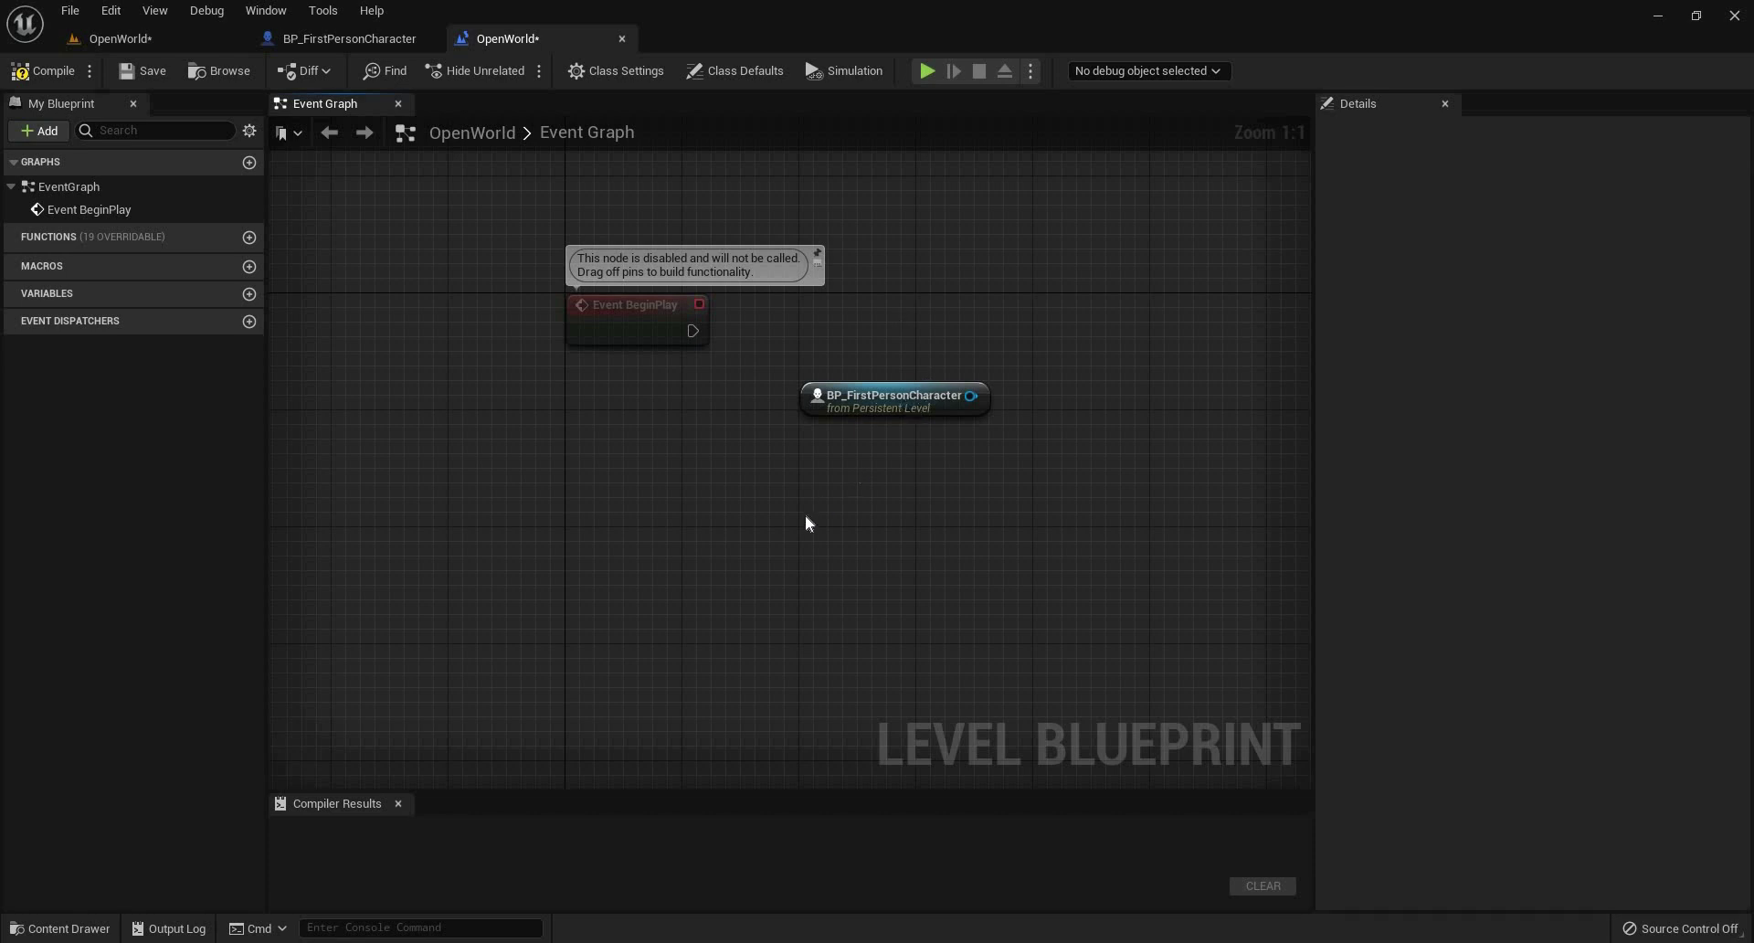
Add a Get Player Controller node above the character reference.
right_click(678, 400)
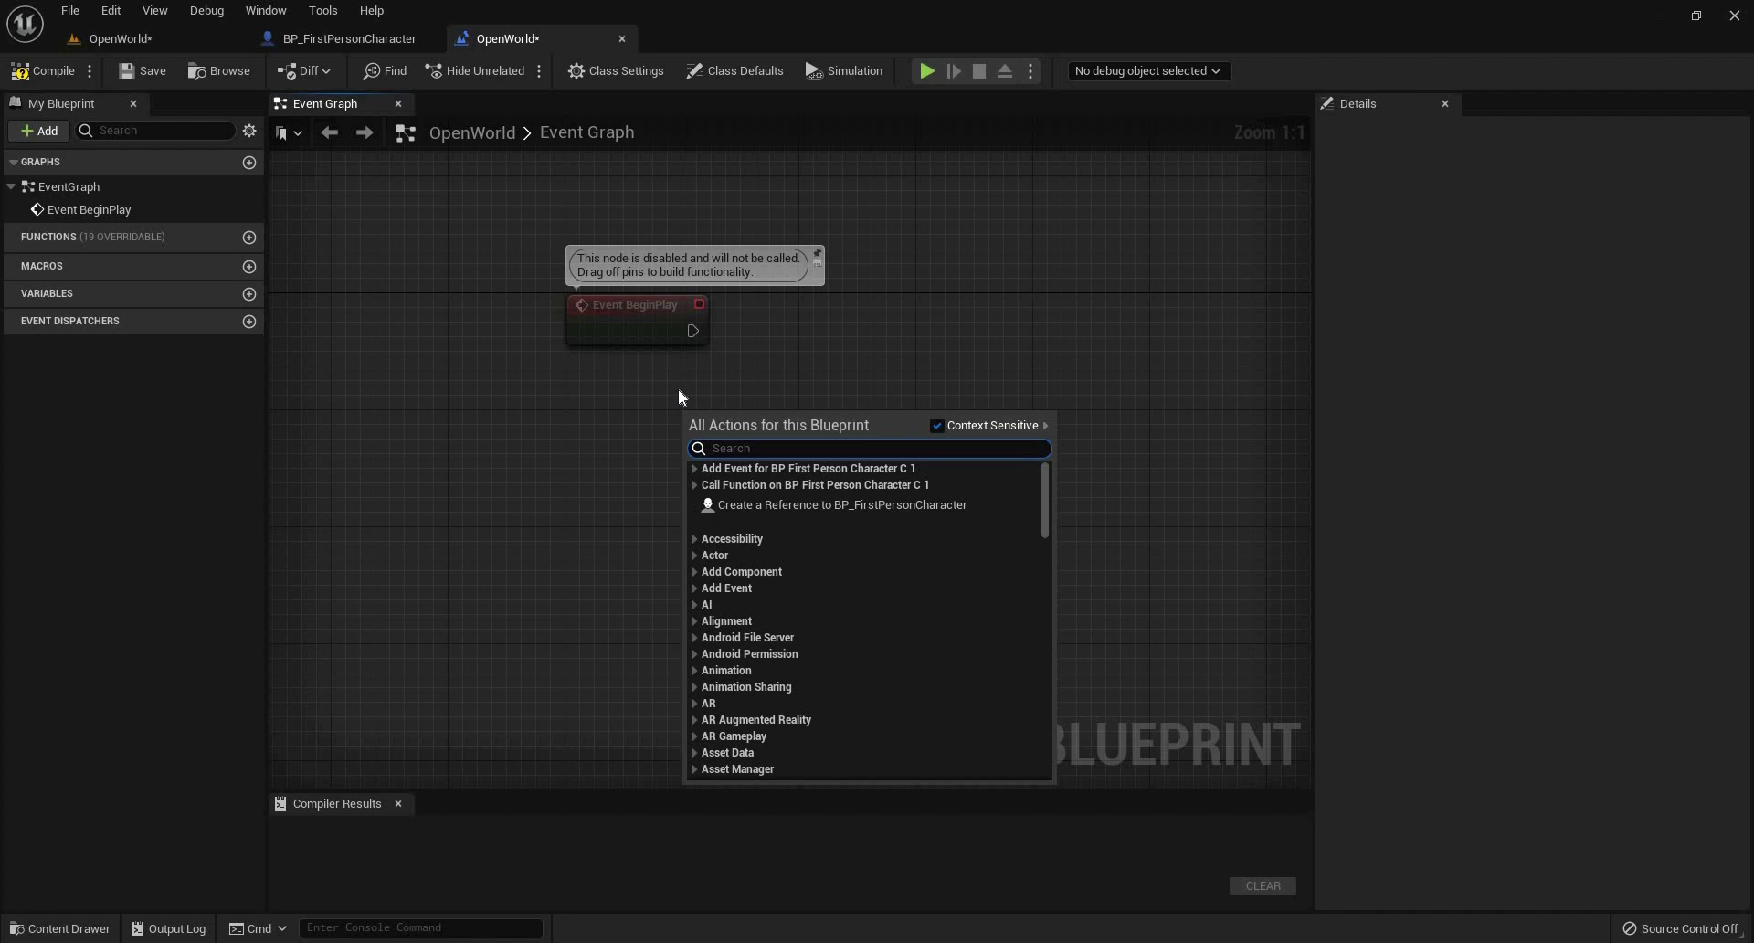
type("getplay")
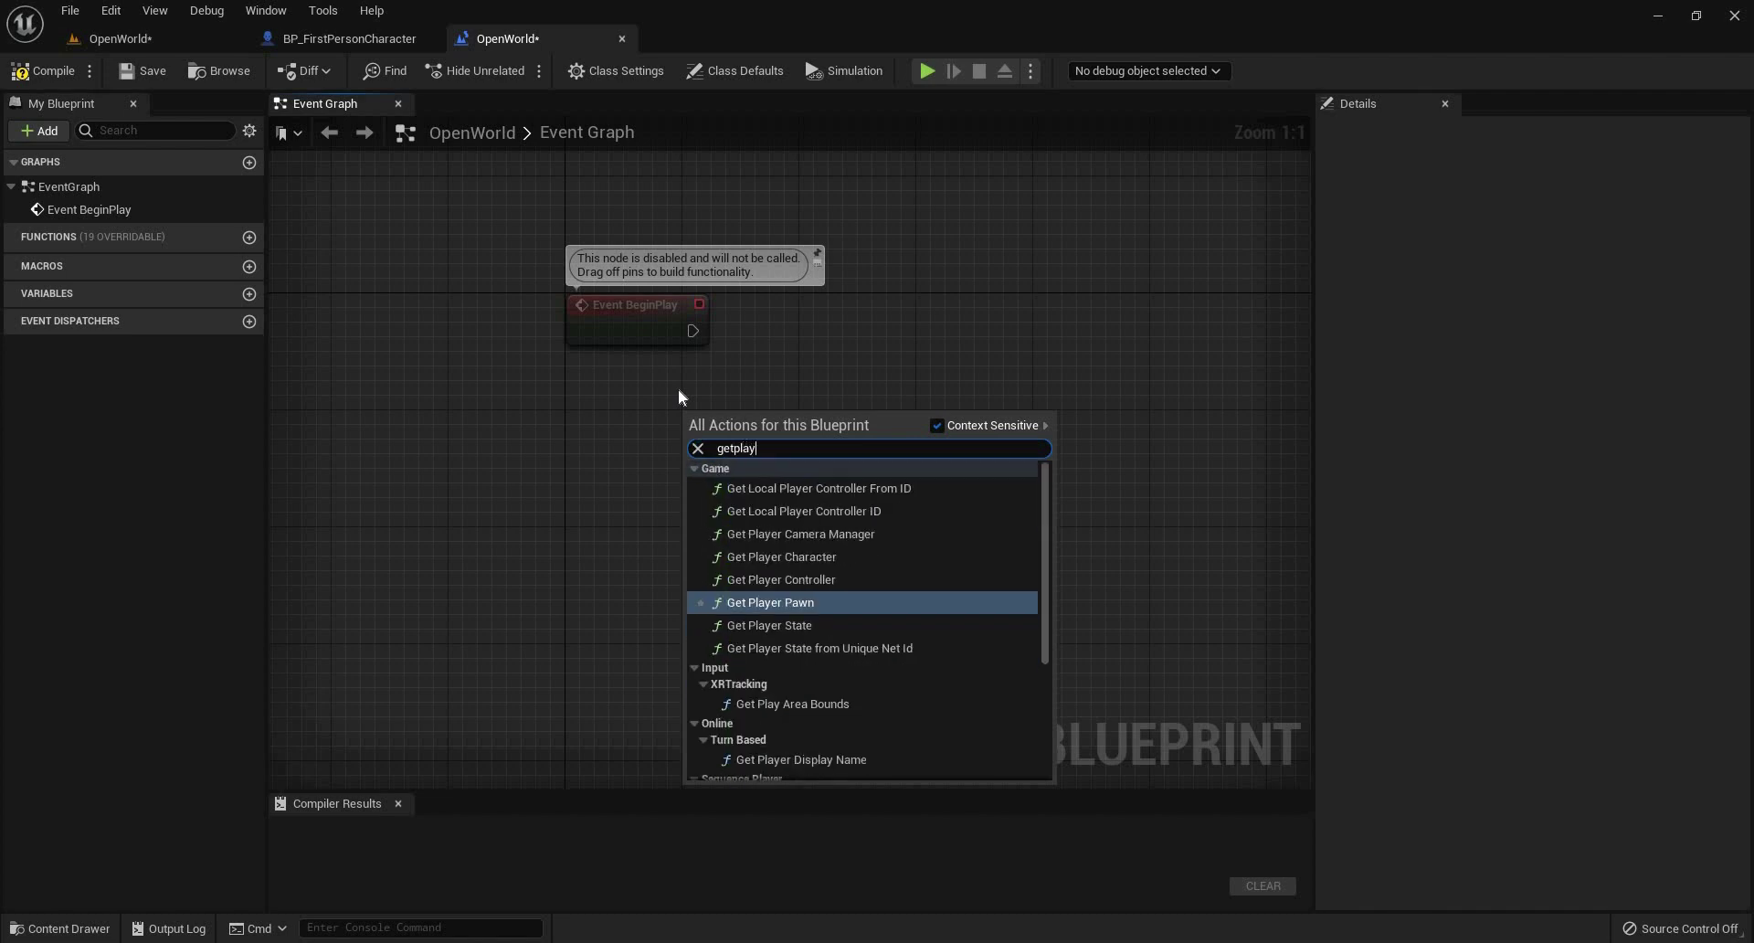
type("ercont")
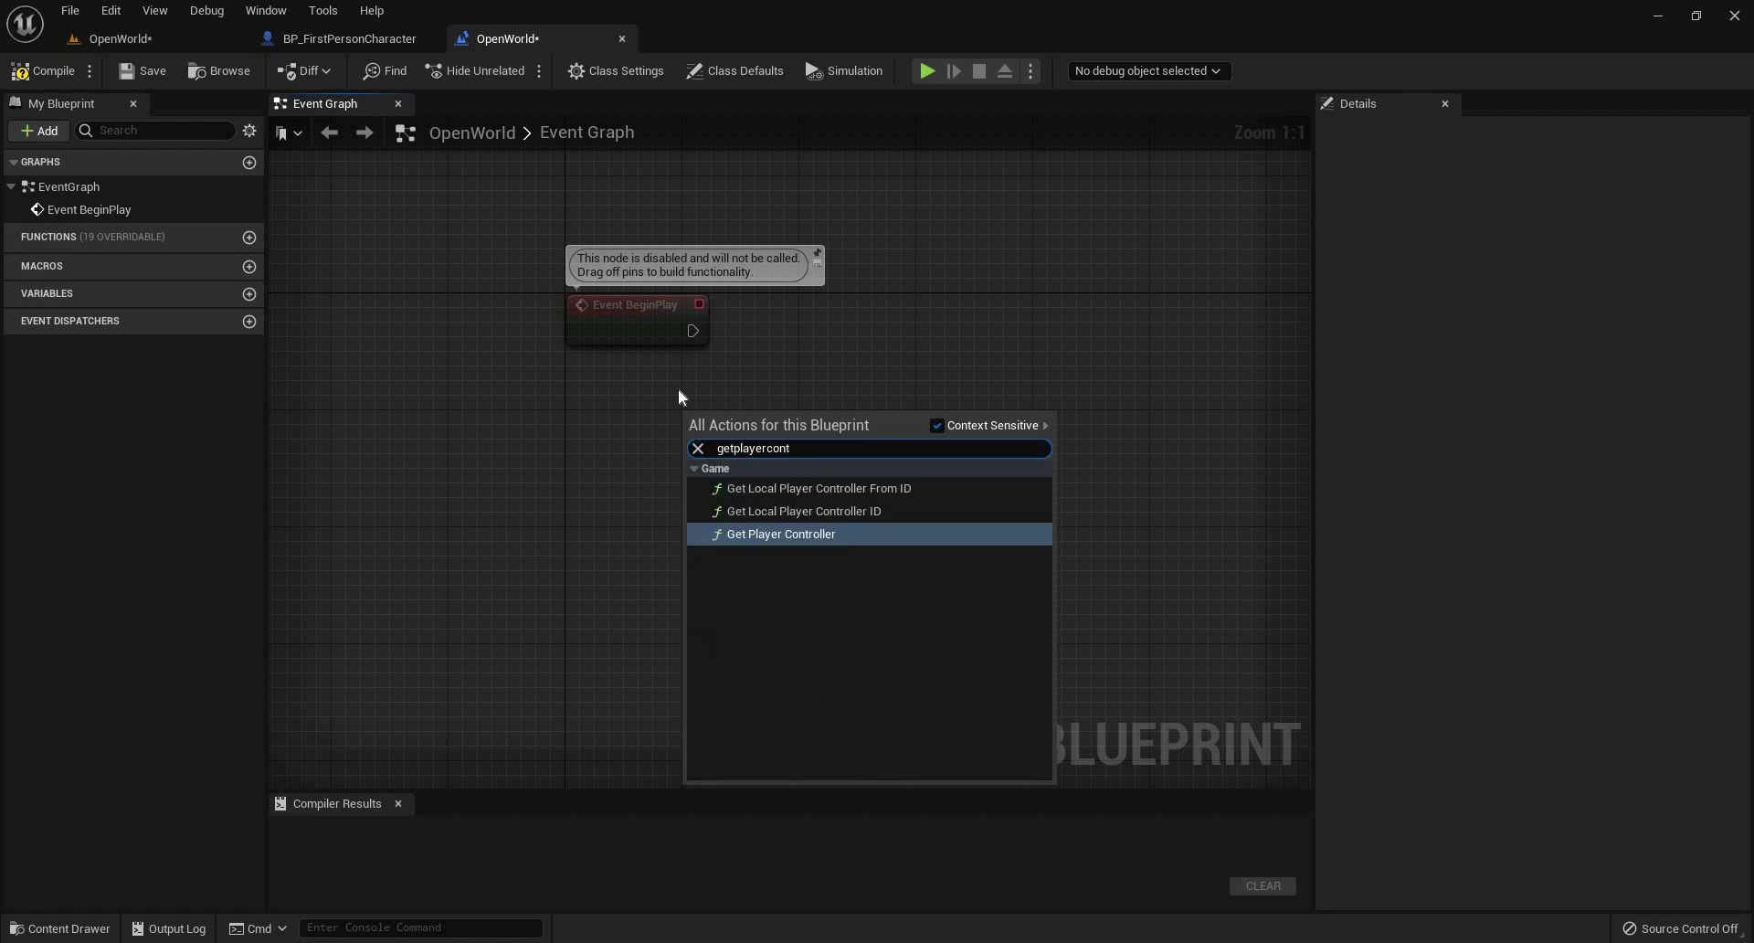
key("Return")
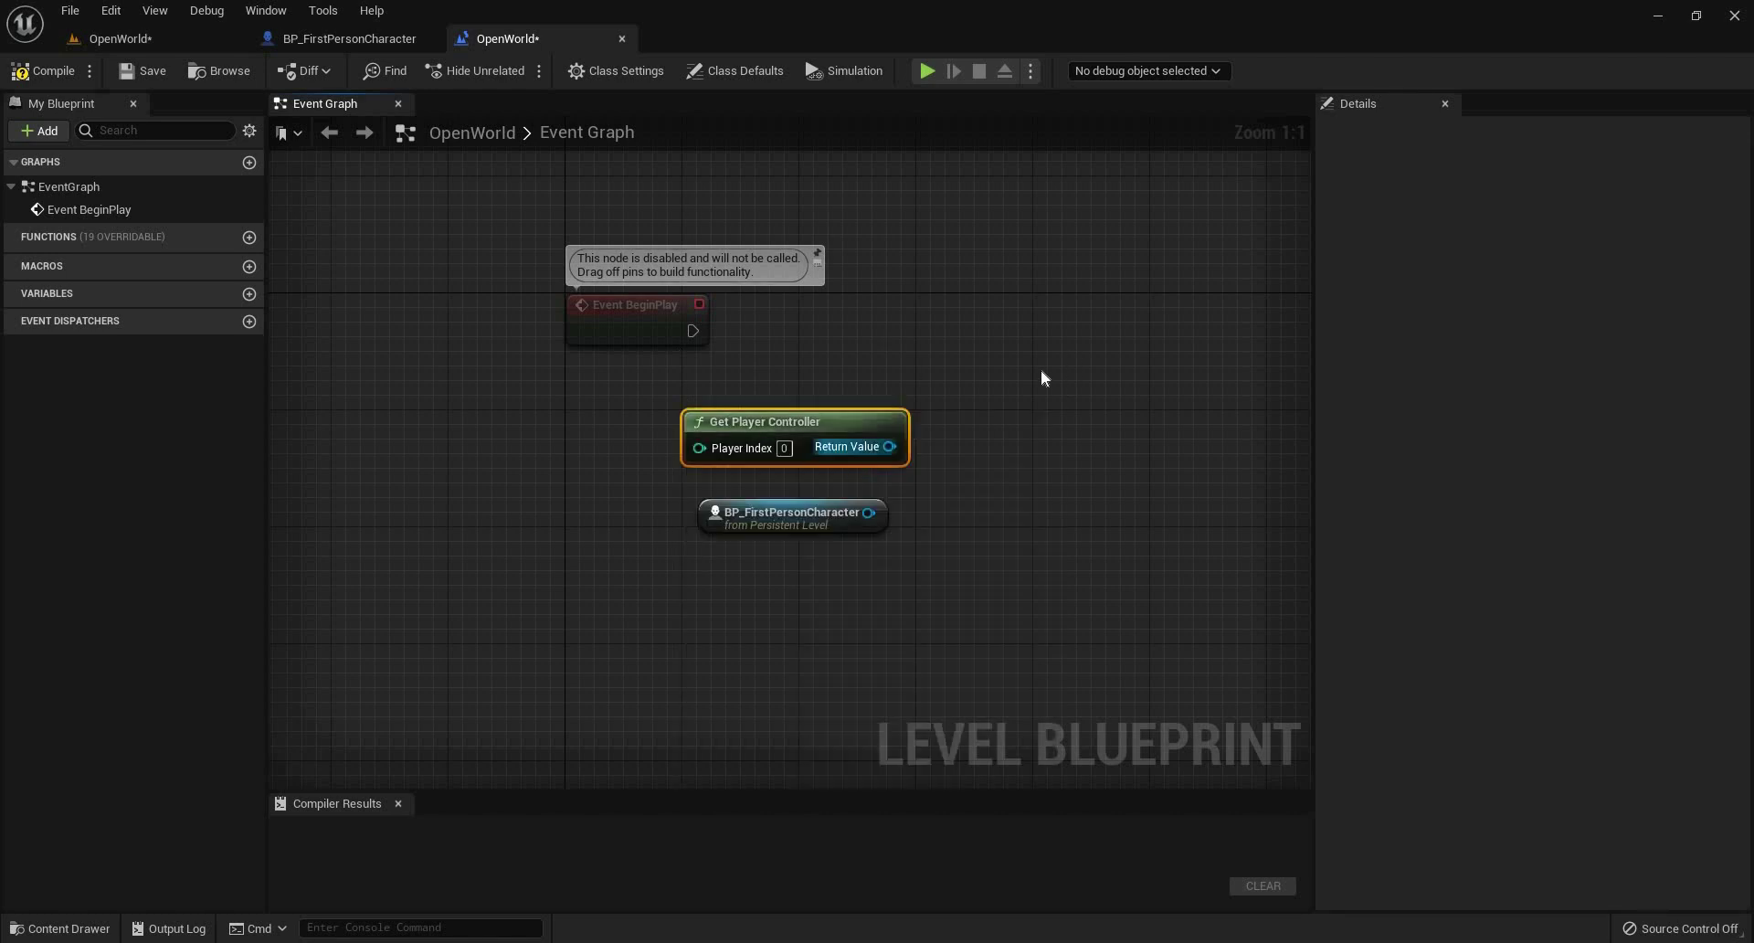
Add a Possess node with the player controller's Return Value as its Target.
left_click_drag(888, 446, 1042, 371)
type("pos")
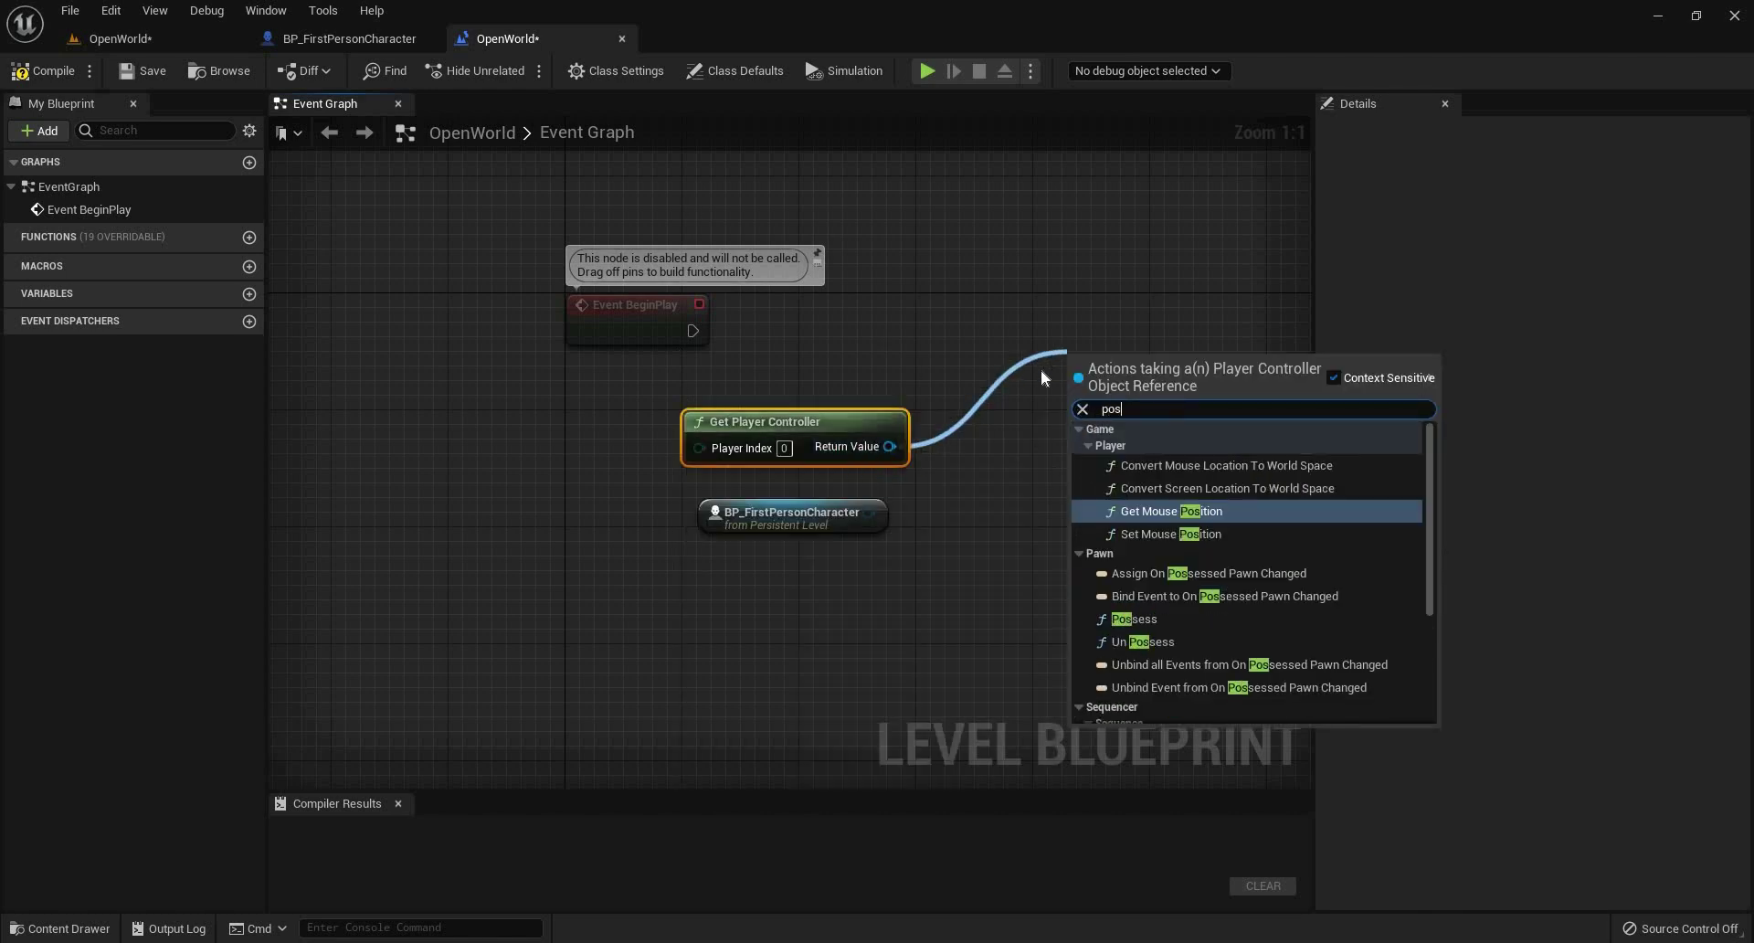
type("sess")
key("Return")
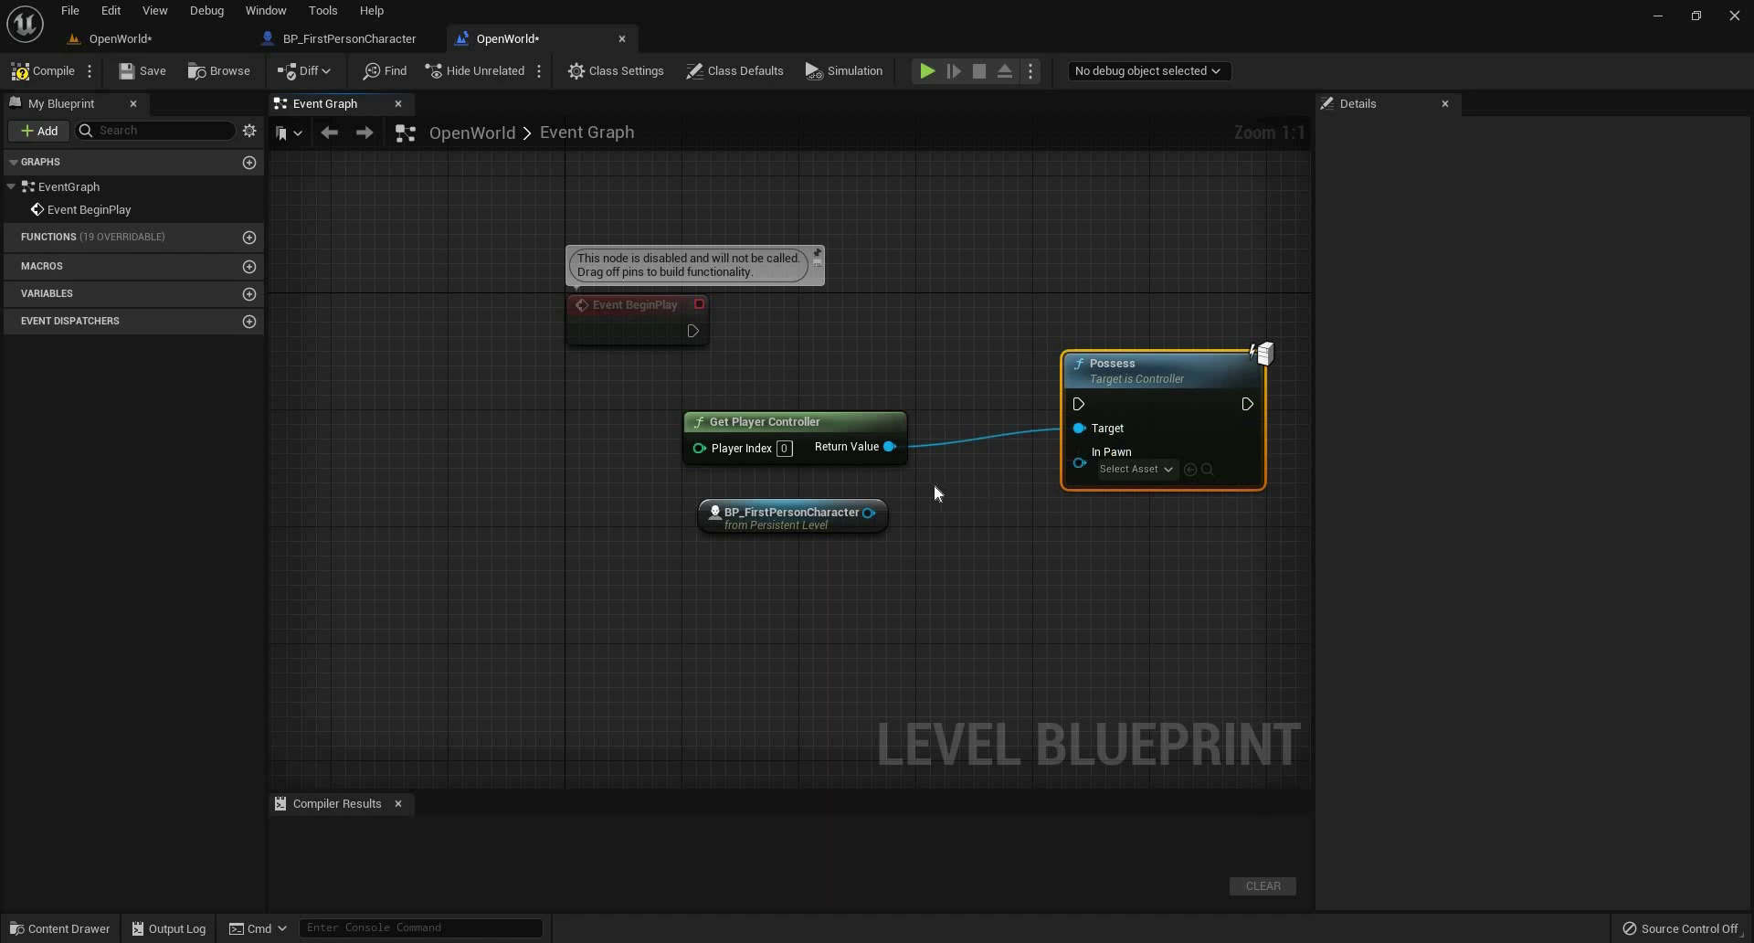
Wire the character reference into In Pawn and Event BeginPlay into Possess, and compile the level blueprint.
left_click_drag(869, 513, 1079, 461)
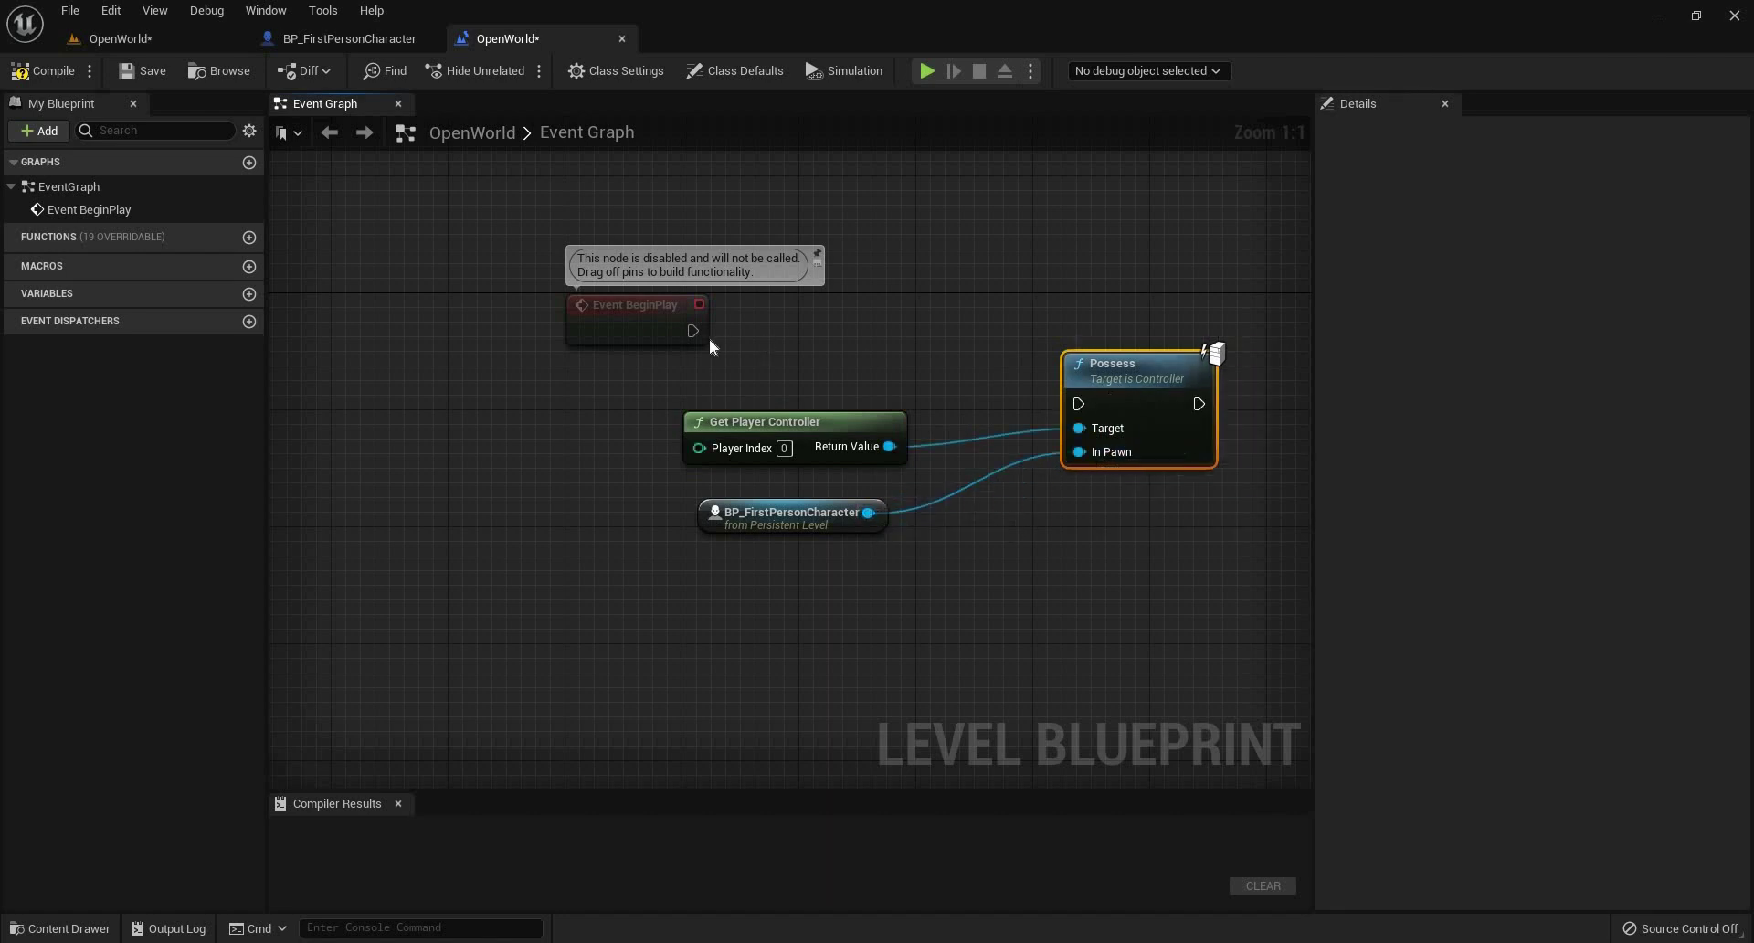
left_click_drag(692, 331, 1010, 296)
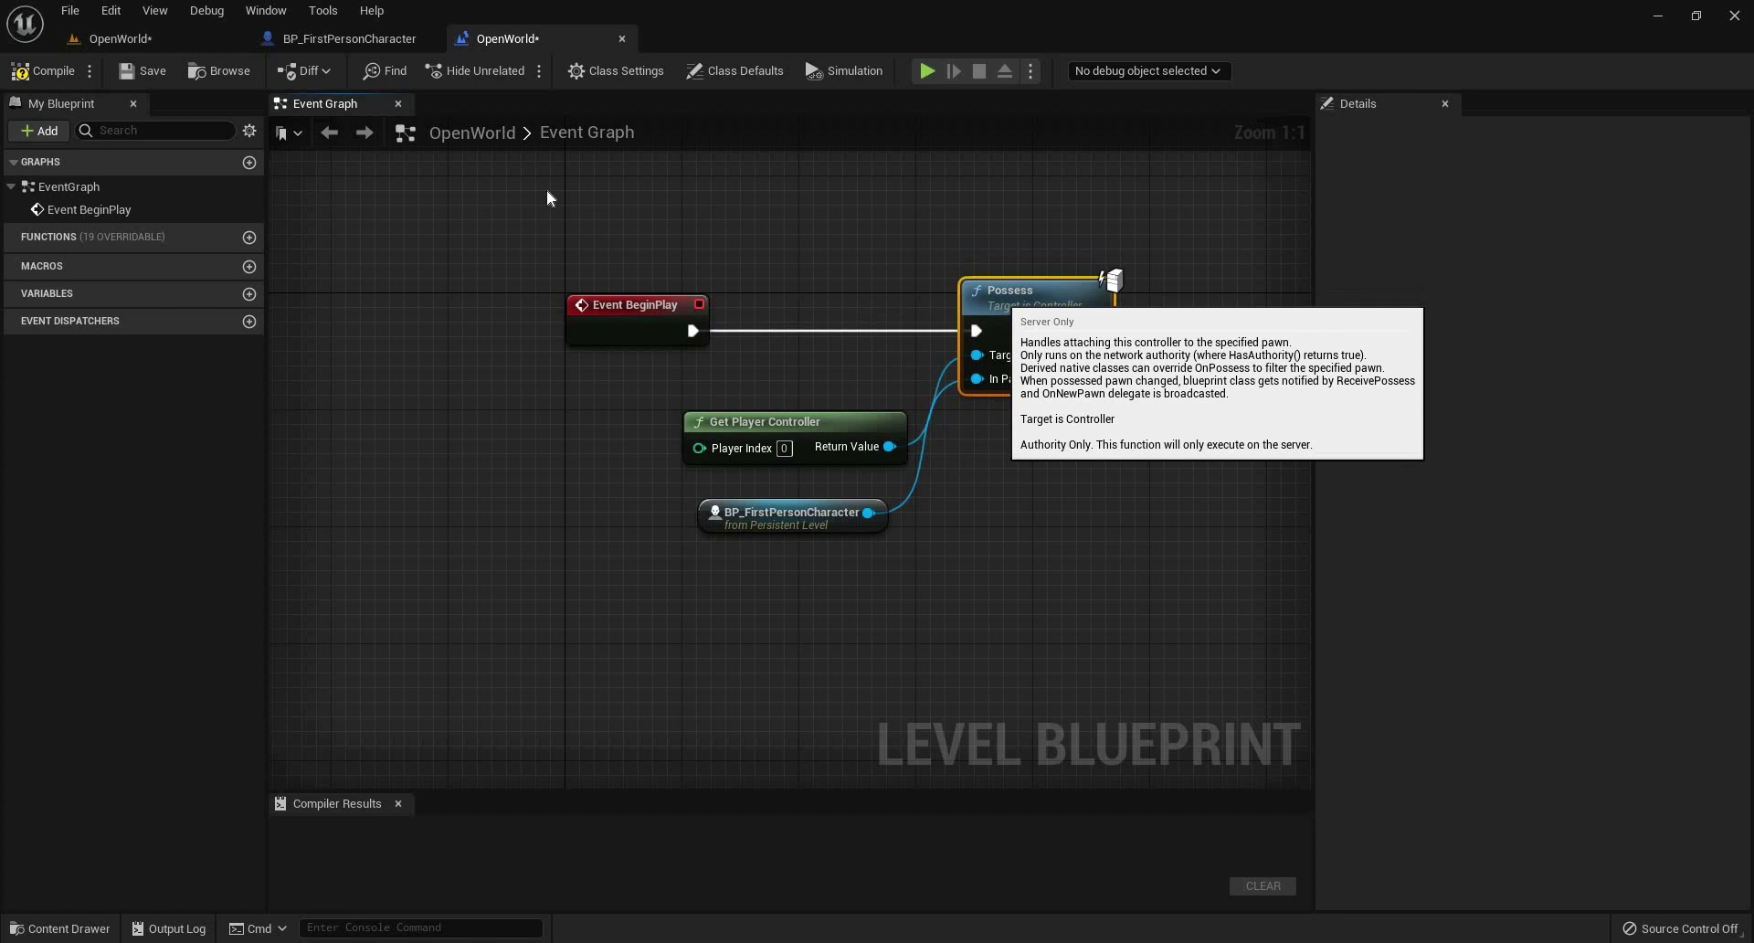
left_click(48, 75)
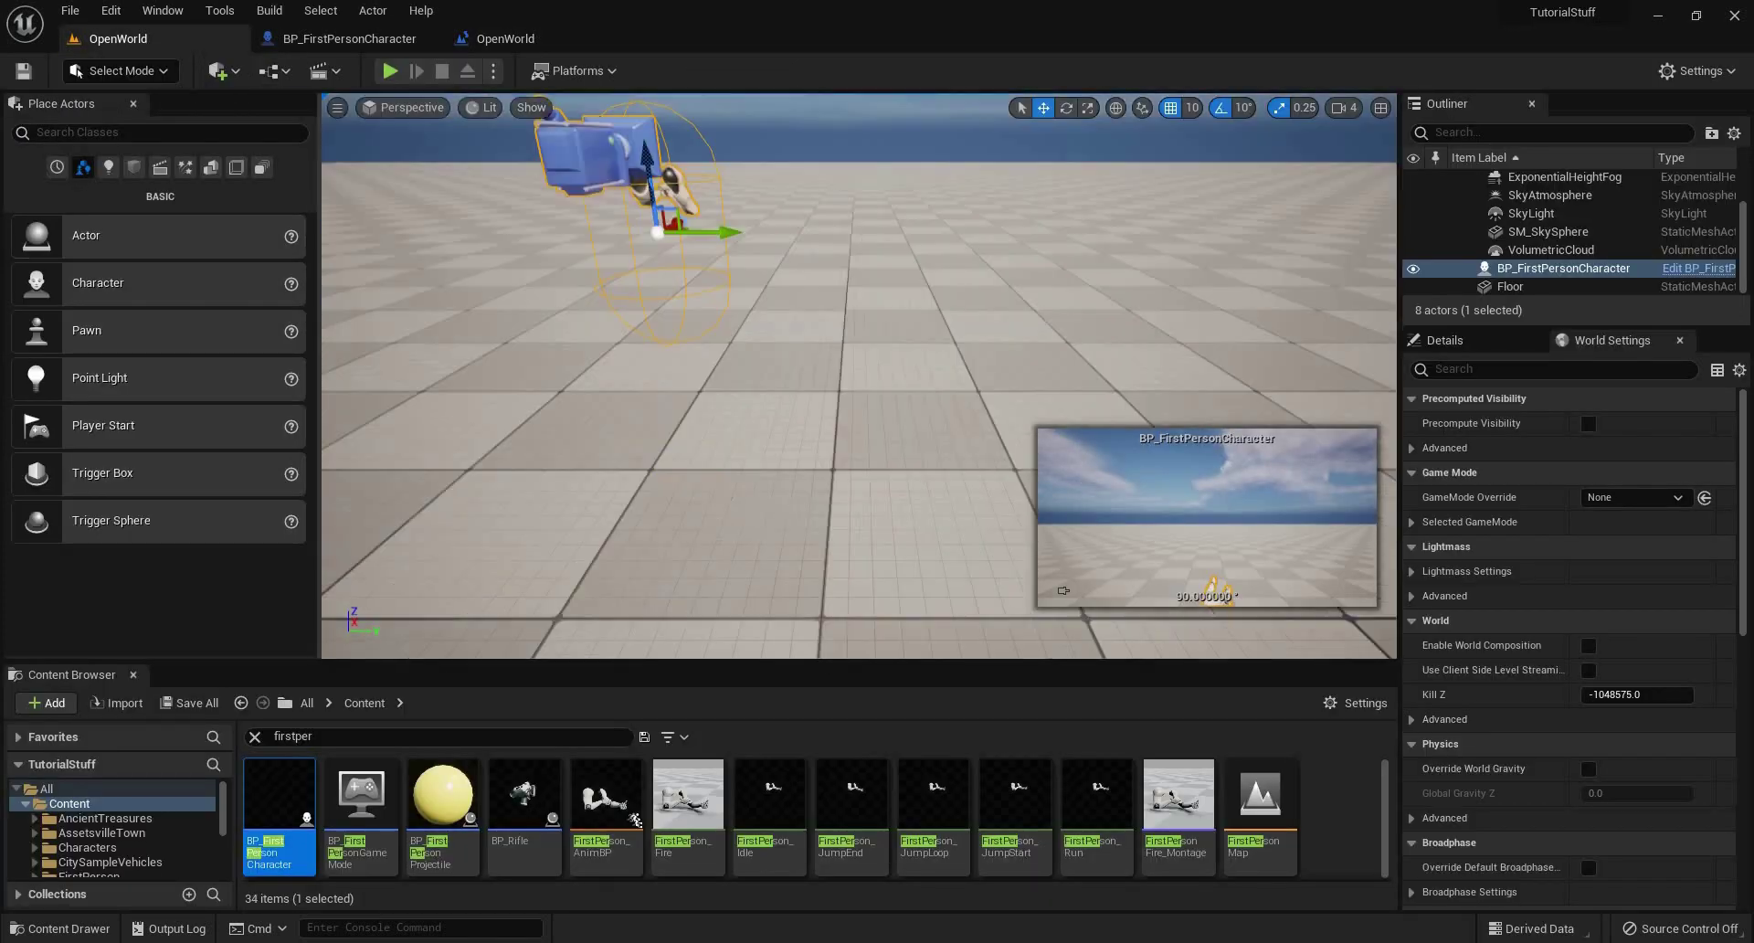
Clear the content search and switch the level editor to Landscape mode.
right_click_drag(851, 374, 364, 302)
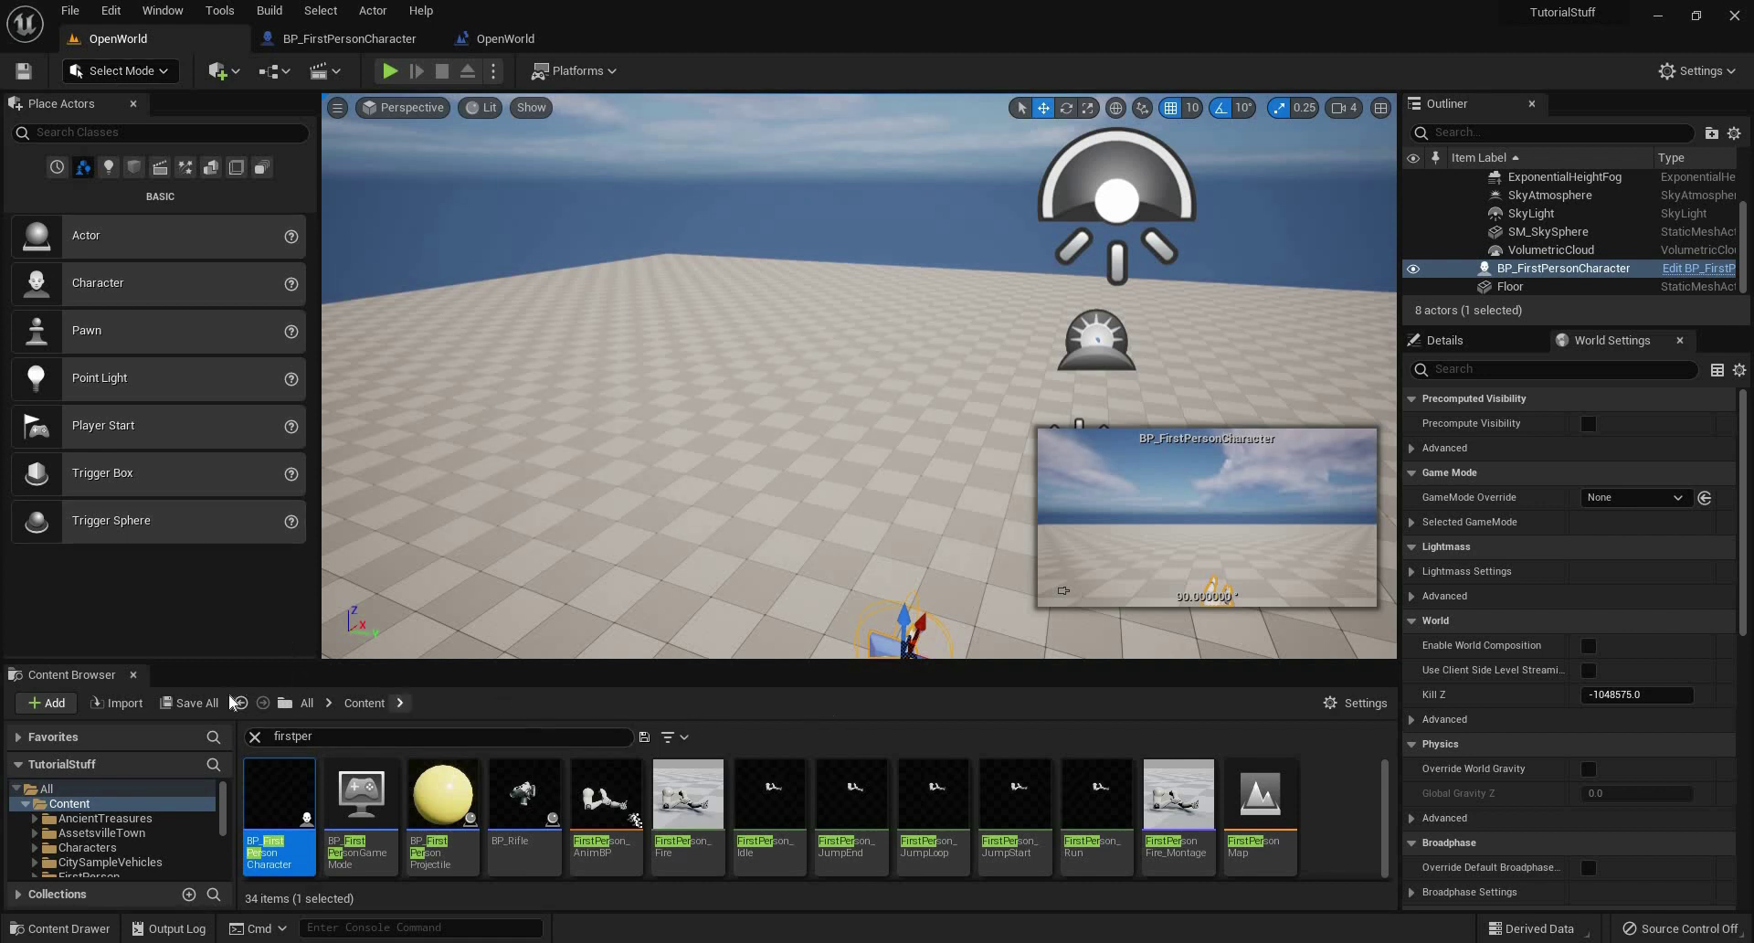
left_click(255, 736)
left_click(129, 73)
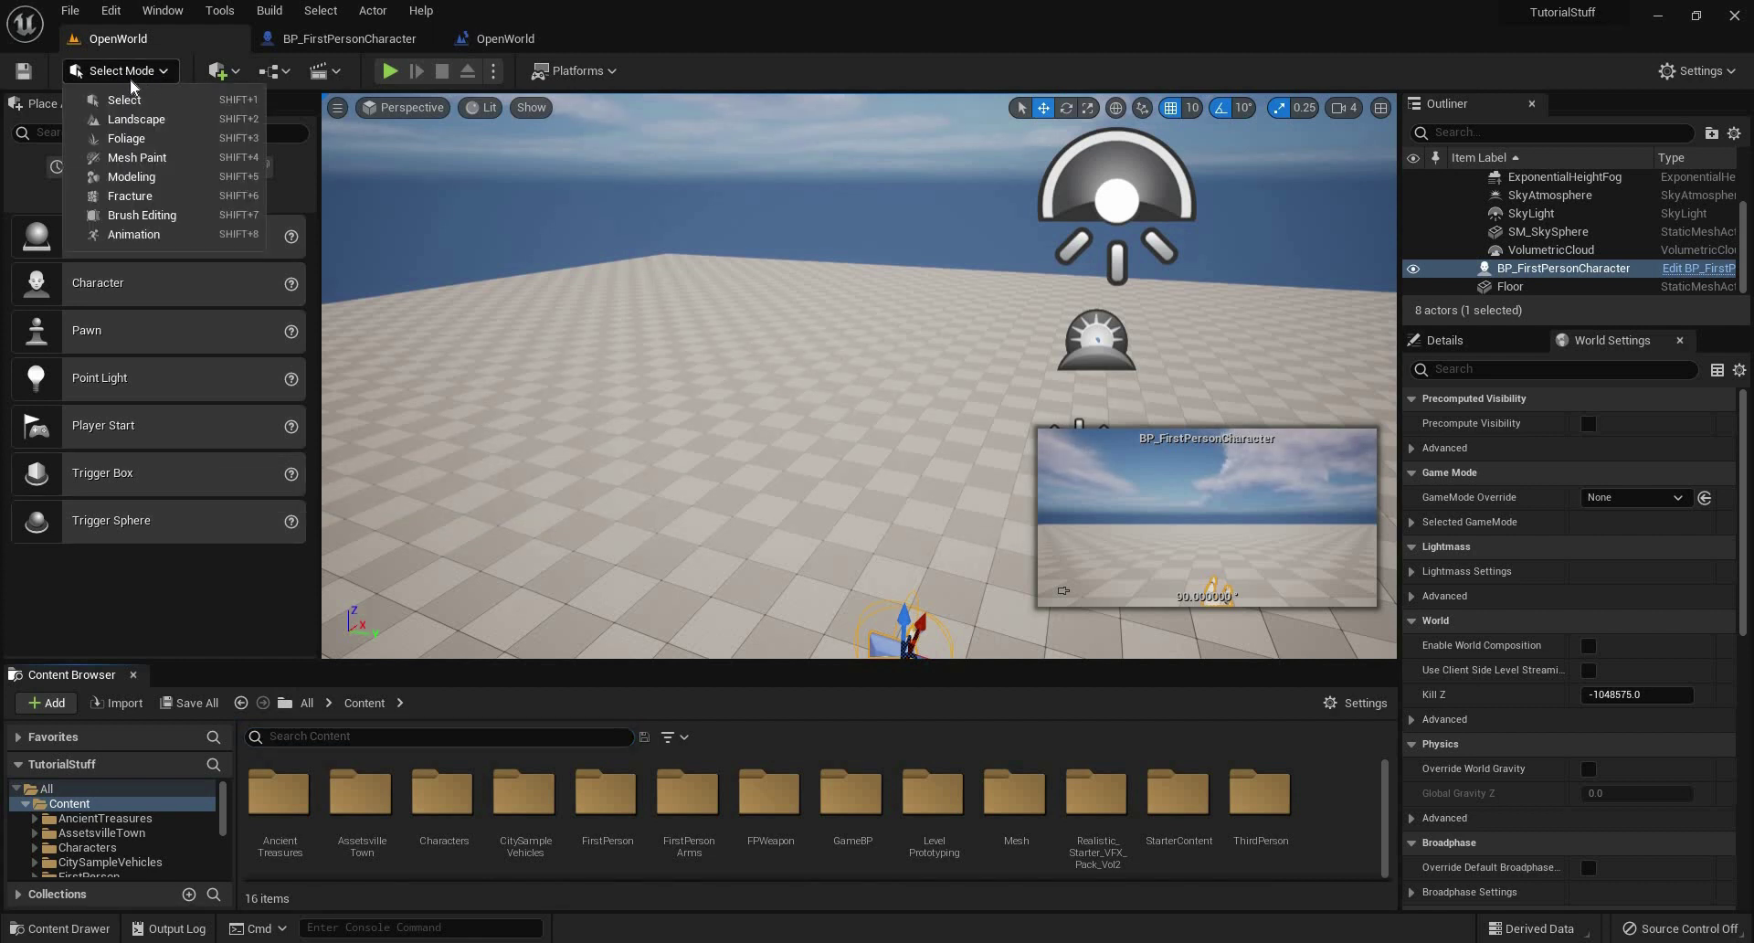
left_click(168, 118)
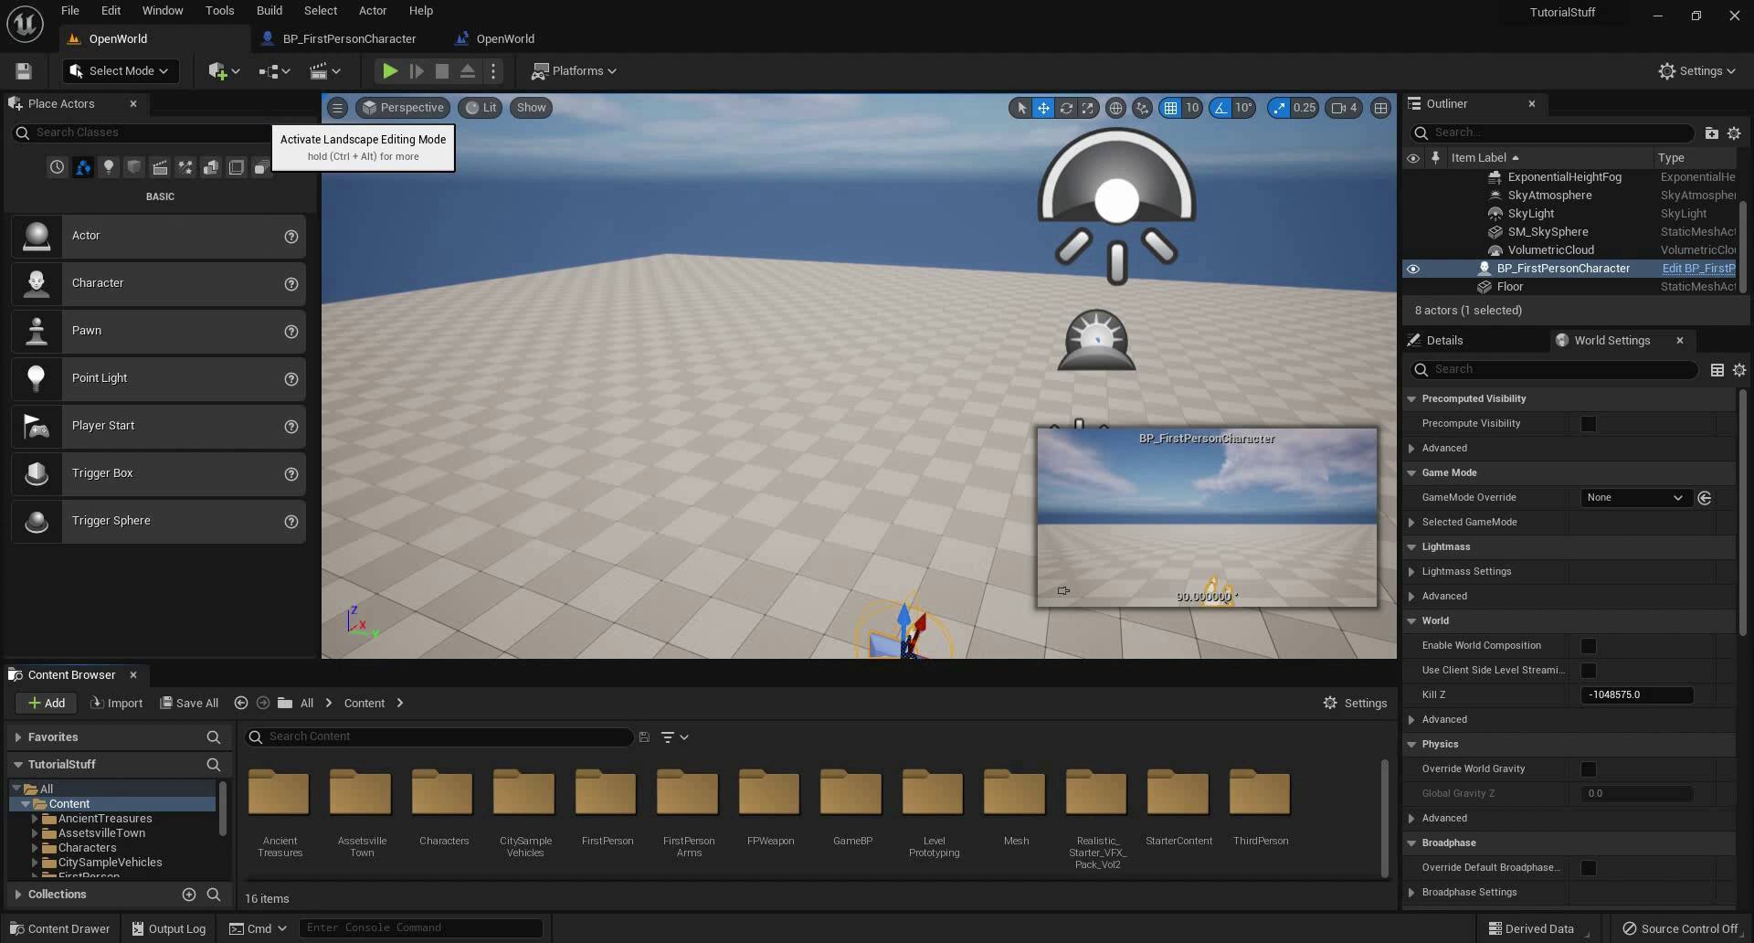
Lower the new landscape preview to a Z location of -160 and check its height against the floor.
mouse_move(677, 432)
right_mouse_down()
mouse_move(1050, 583)
mouse_move(737, 323)
mouse_move(521, 285)
mouse_move(420, 323)
mouse_move(356, 277)
mouse_move(677, 433)
right_mouse_up()
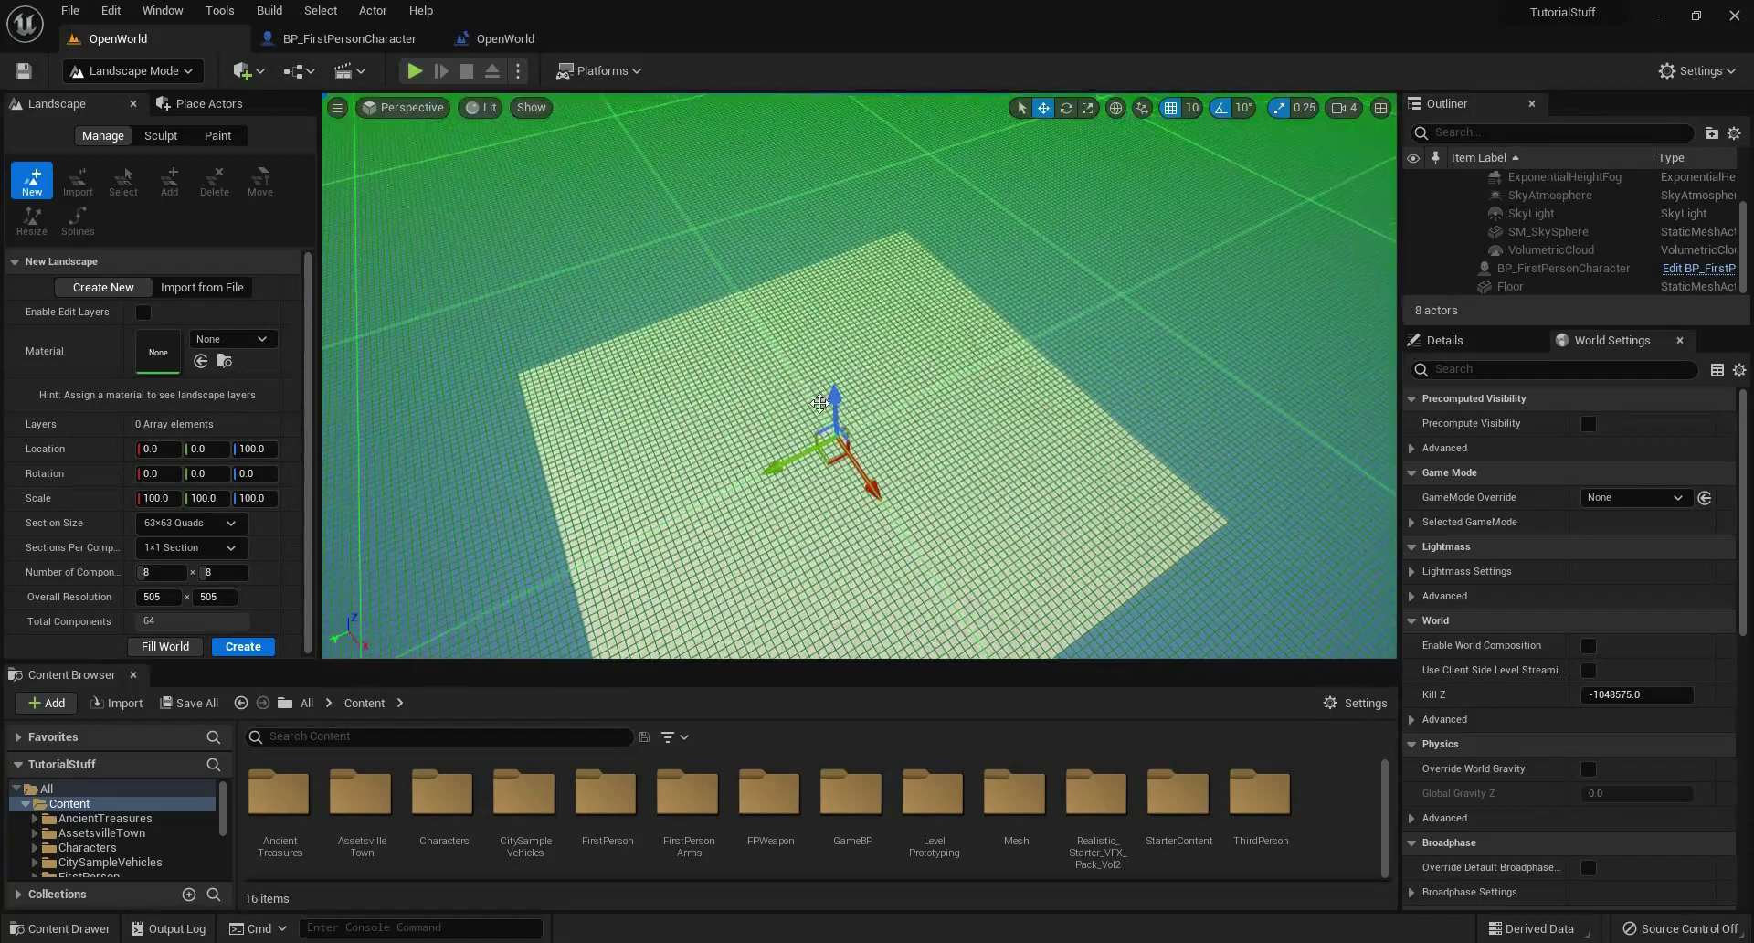
left_click_drag(824, 407, 832, 412)
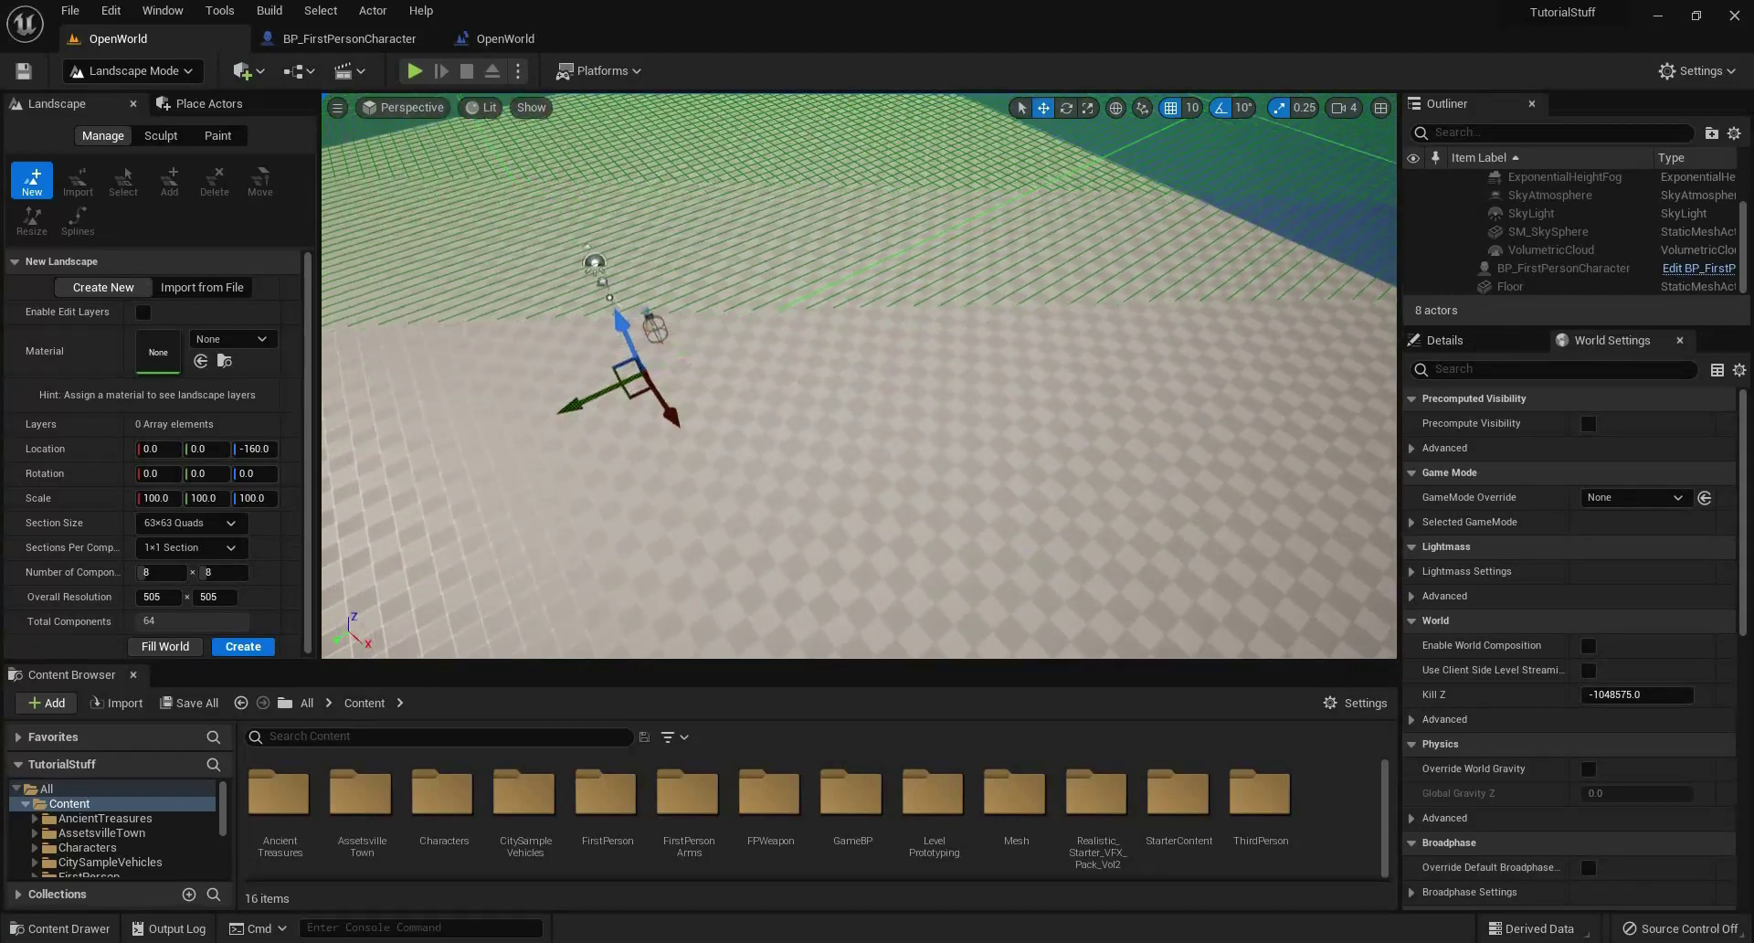
right_click_drag(859, 375, 859, 301)
middle_click_drag(858, 374, 909, 475)
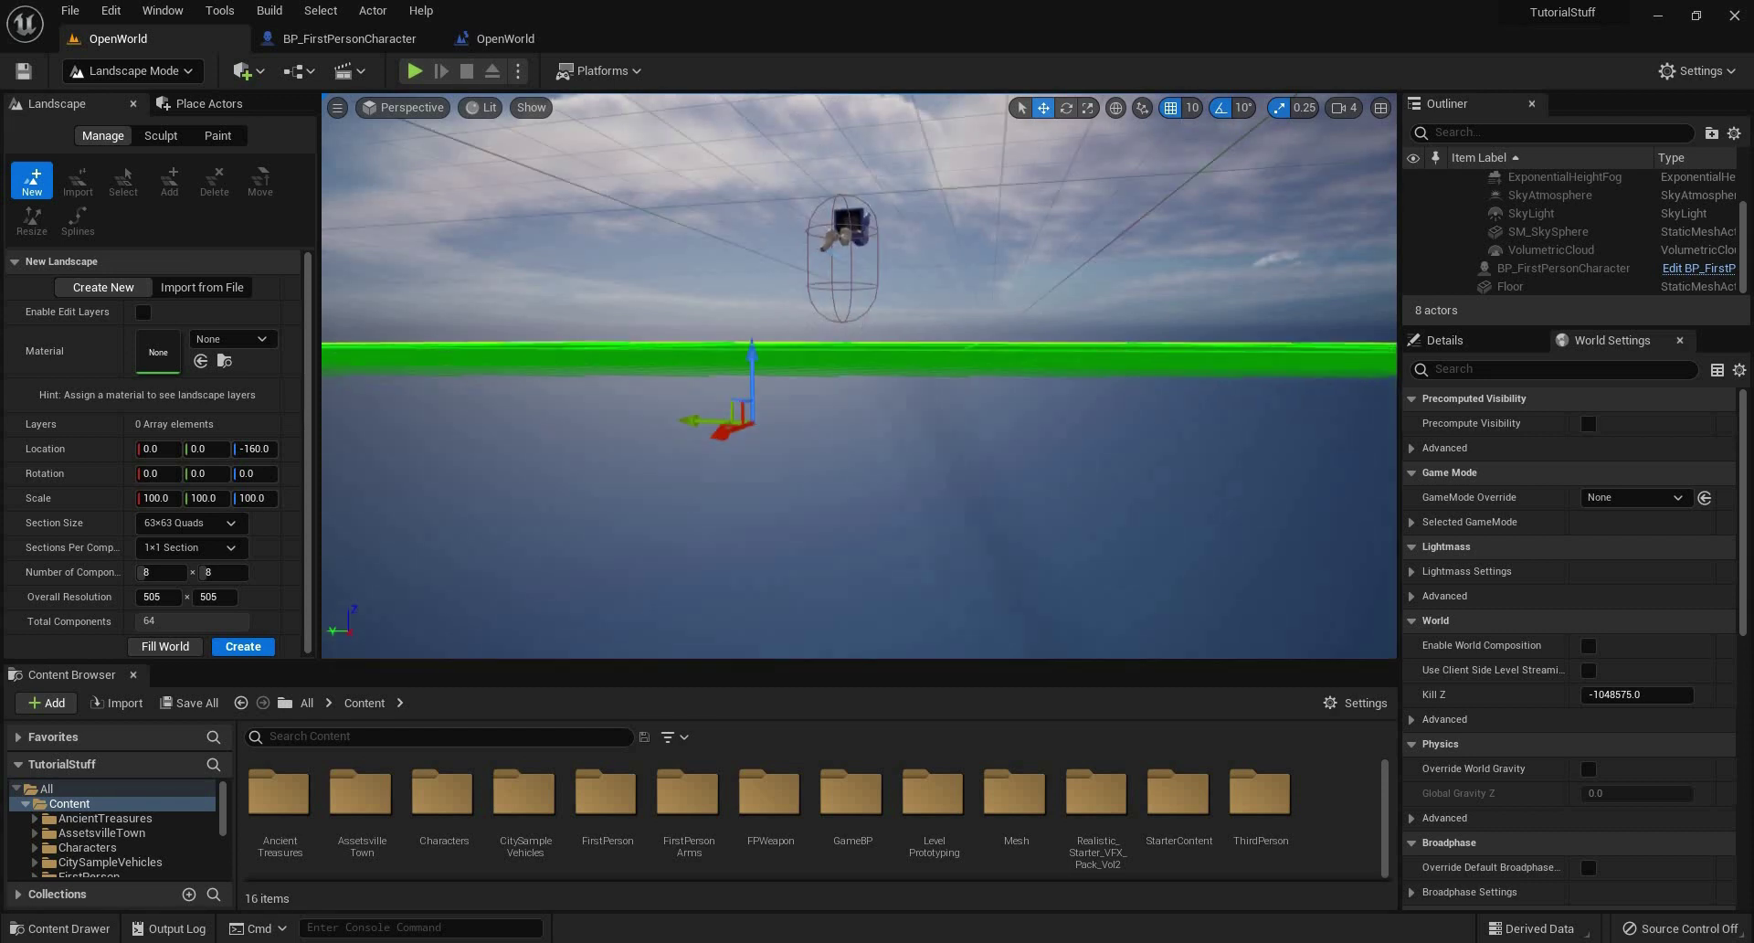
right_click_drag(704, 268, 705, 268)
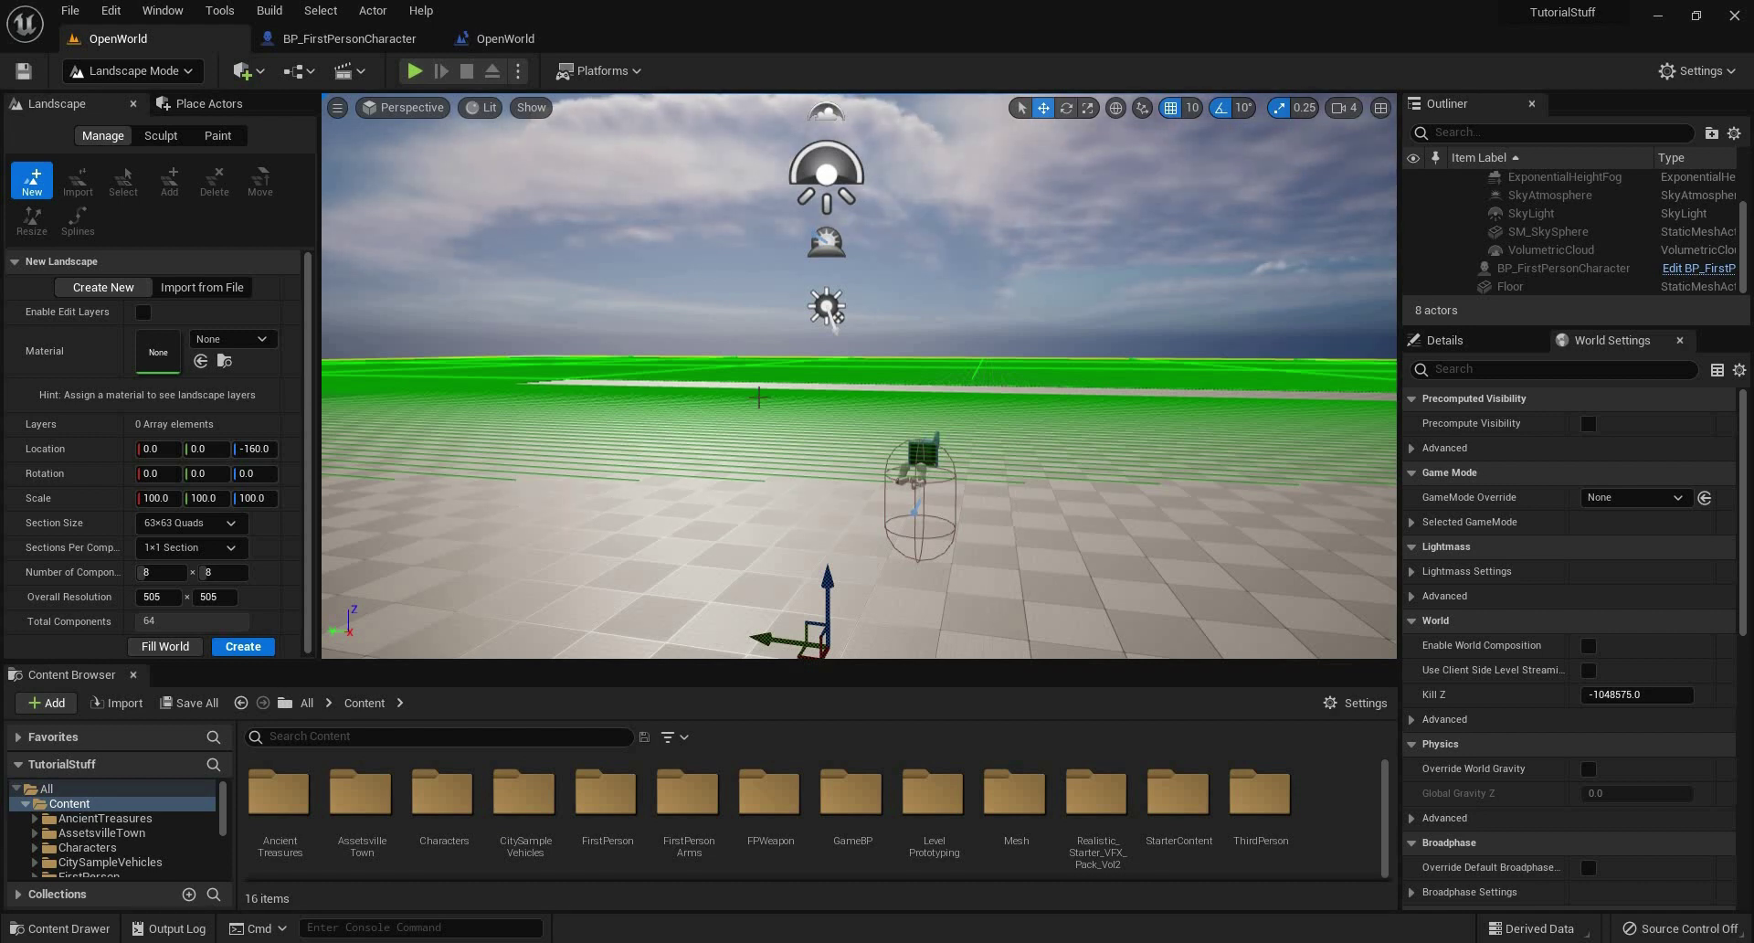
right_click_drag(403, 354, 367, 433)
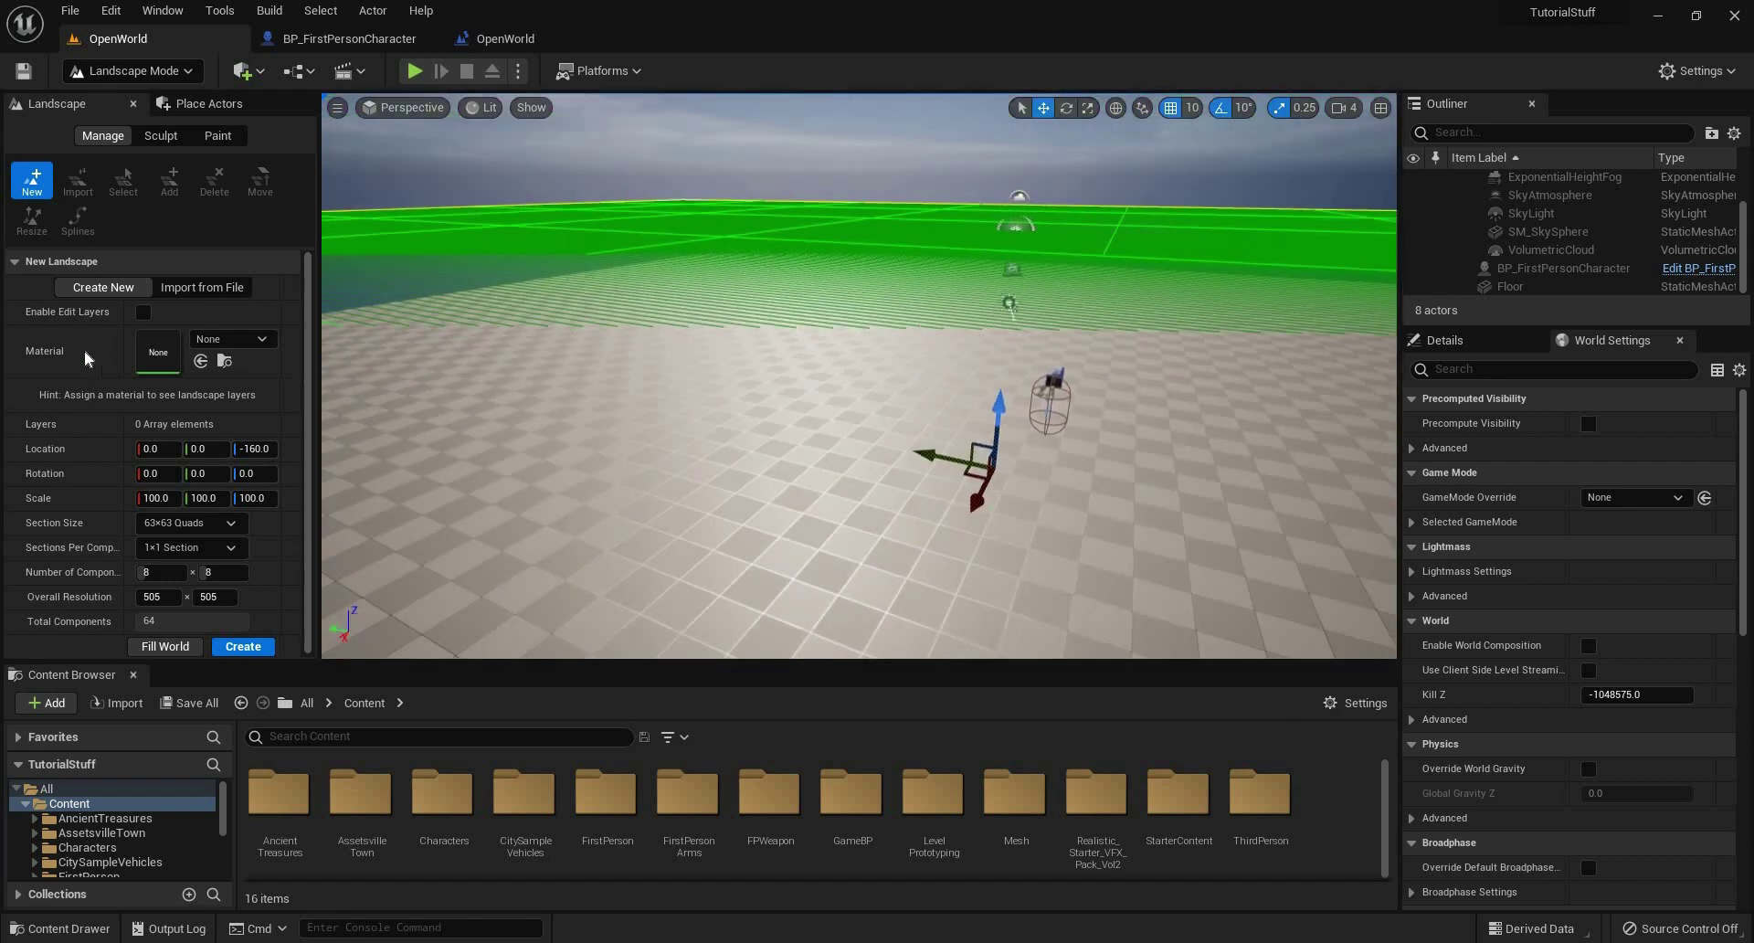
scroll(187, 388, "down", 1)
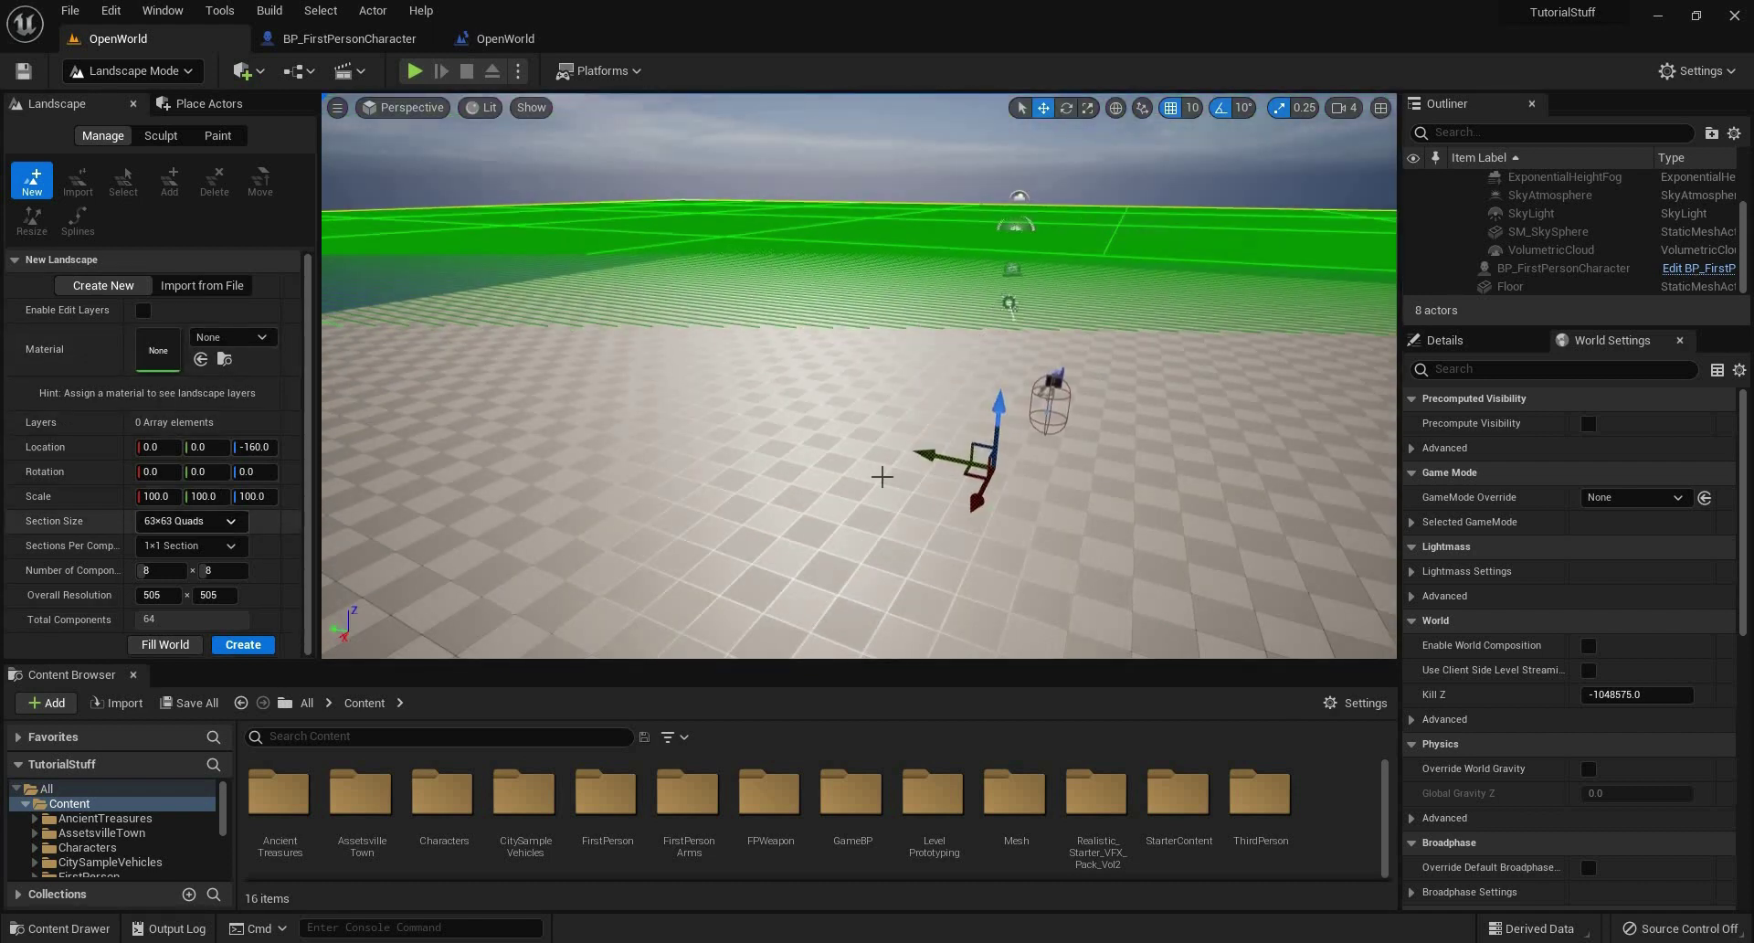
mouse_move(860, 315)
right_mouse_down()
mouse_move(860, 457)
mouse_move(859, 314)
mouse_move(855, 329)
right_mouse_up()
scroll(634, 235, "down", 5)
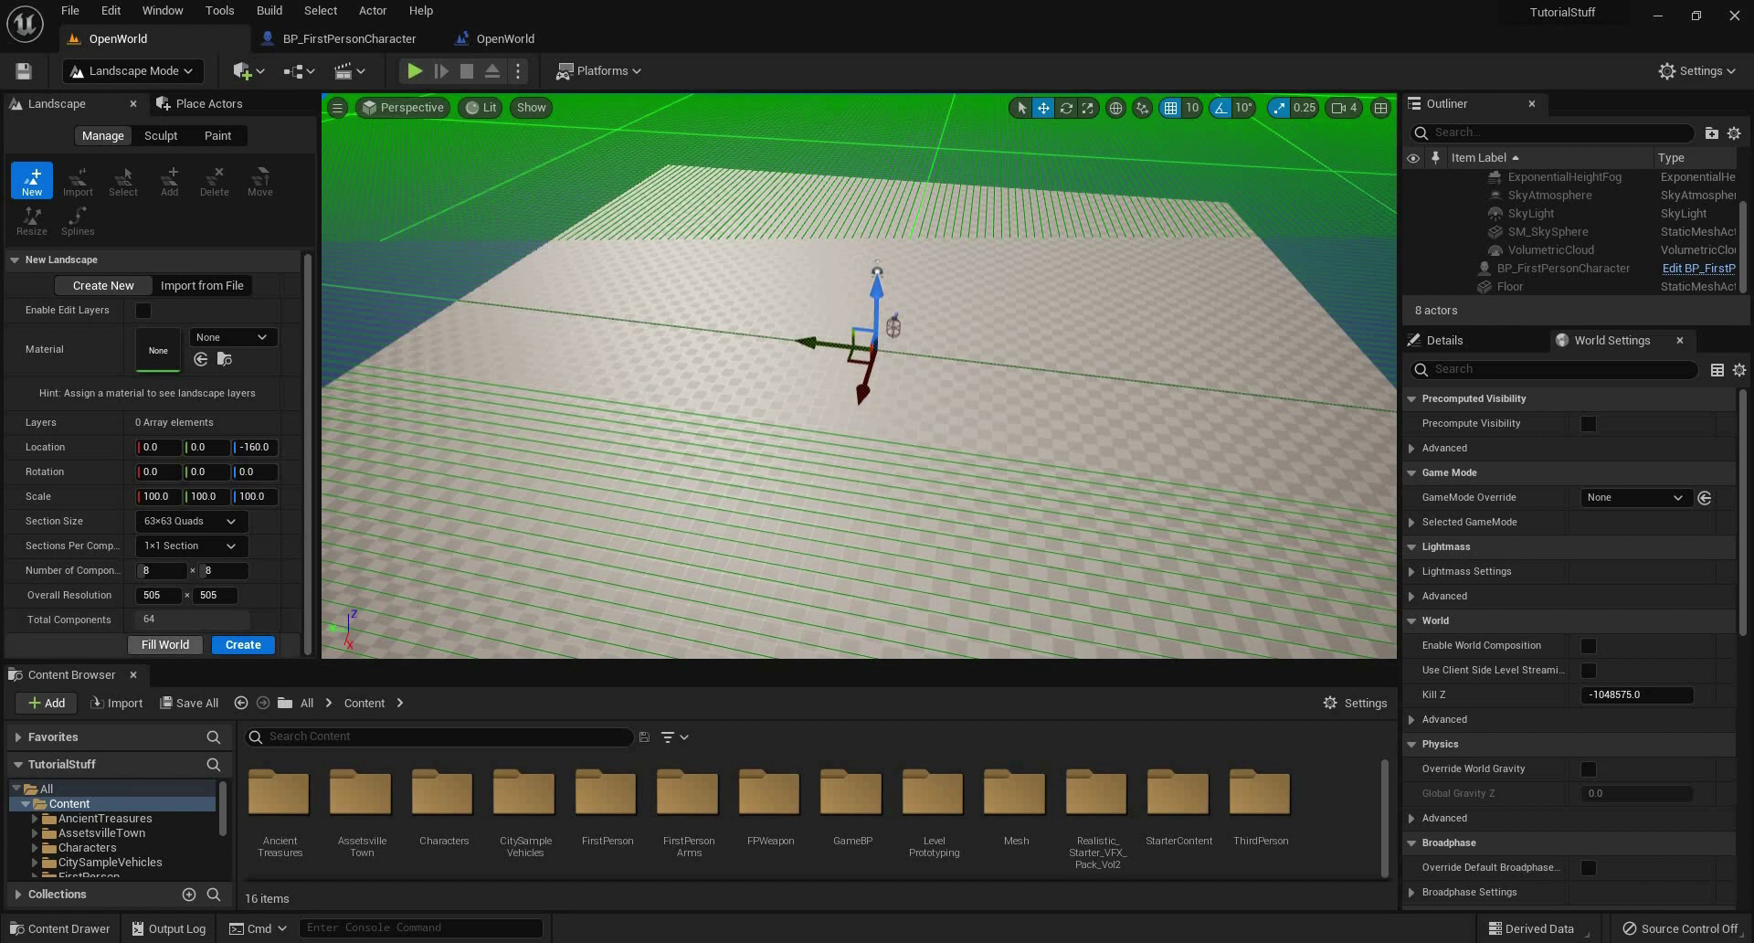
Fill the world with the new landscape preview and set its section size to 255×255 quads.
left_click(183, 645)
mouse_move(859, 376)
right_mouse_down()
mouse_move(891, 265)
mouse_move(858, 375)
right_mouse_up()
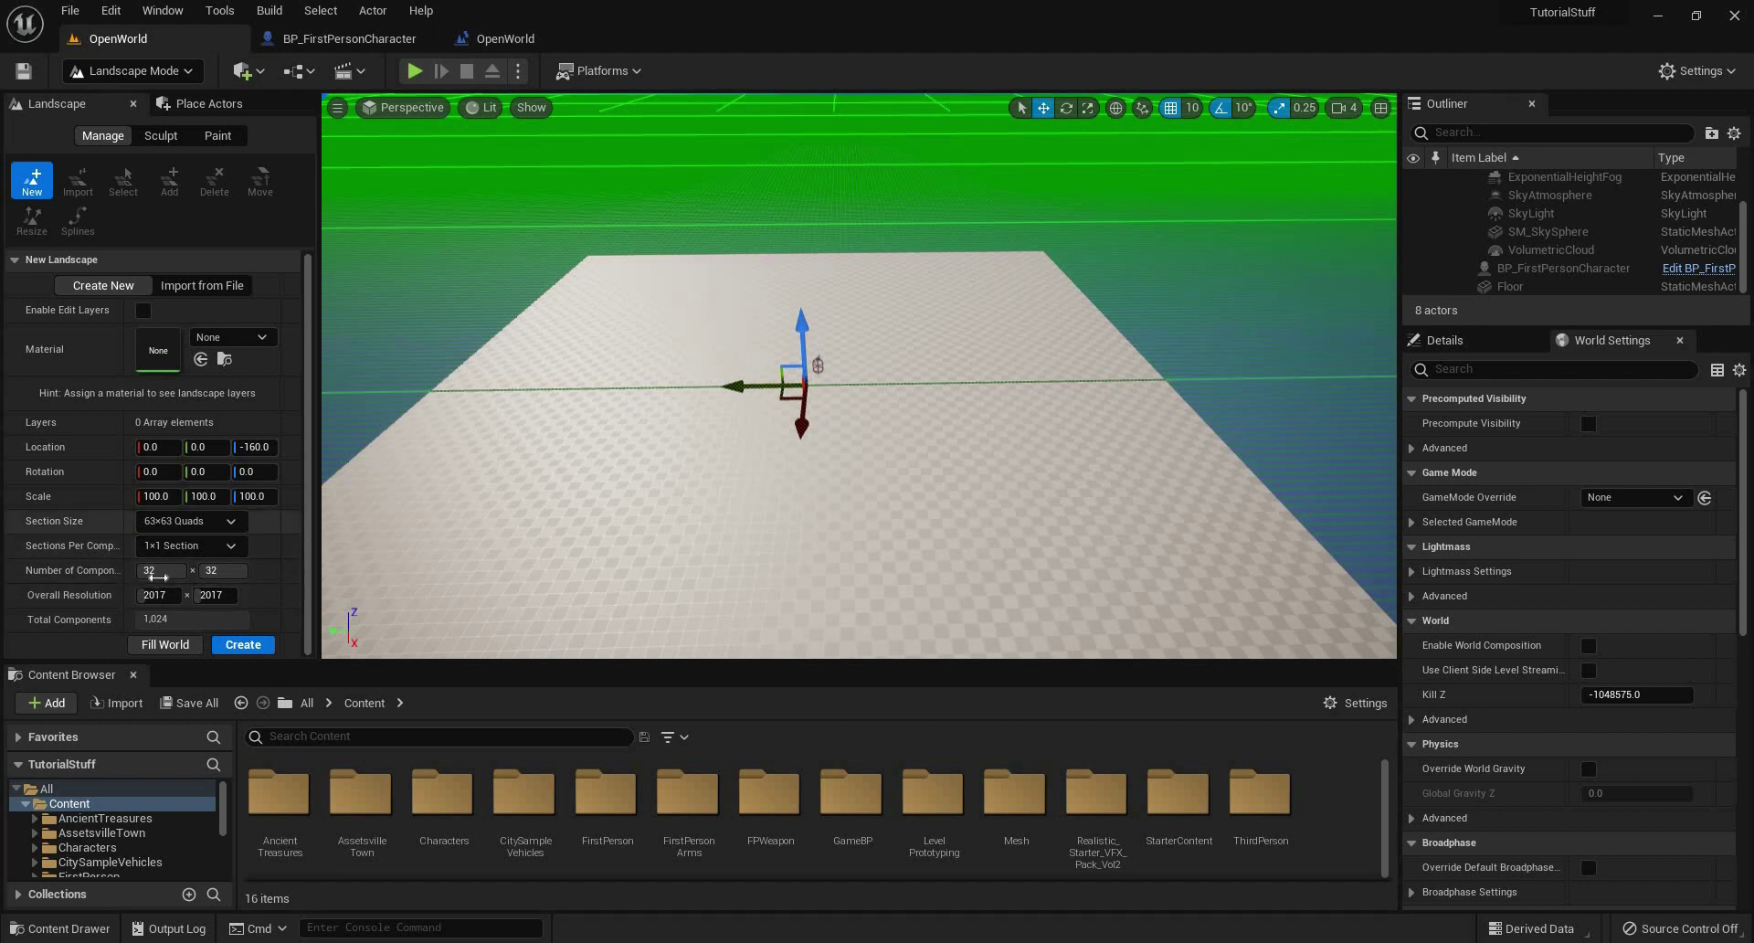
left_click(220, 532)
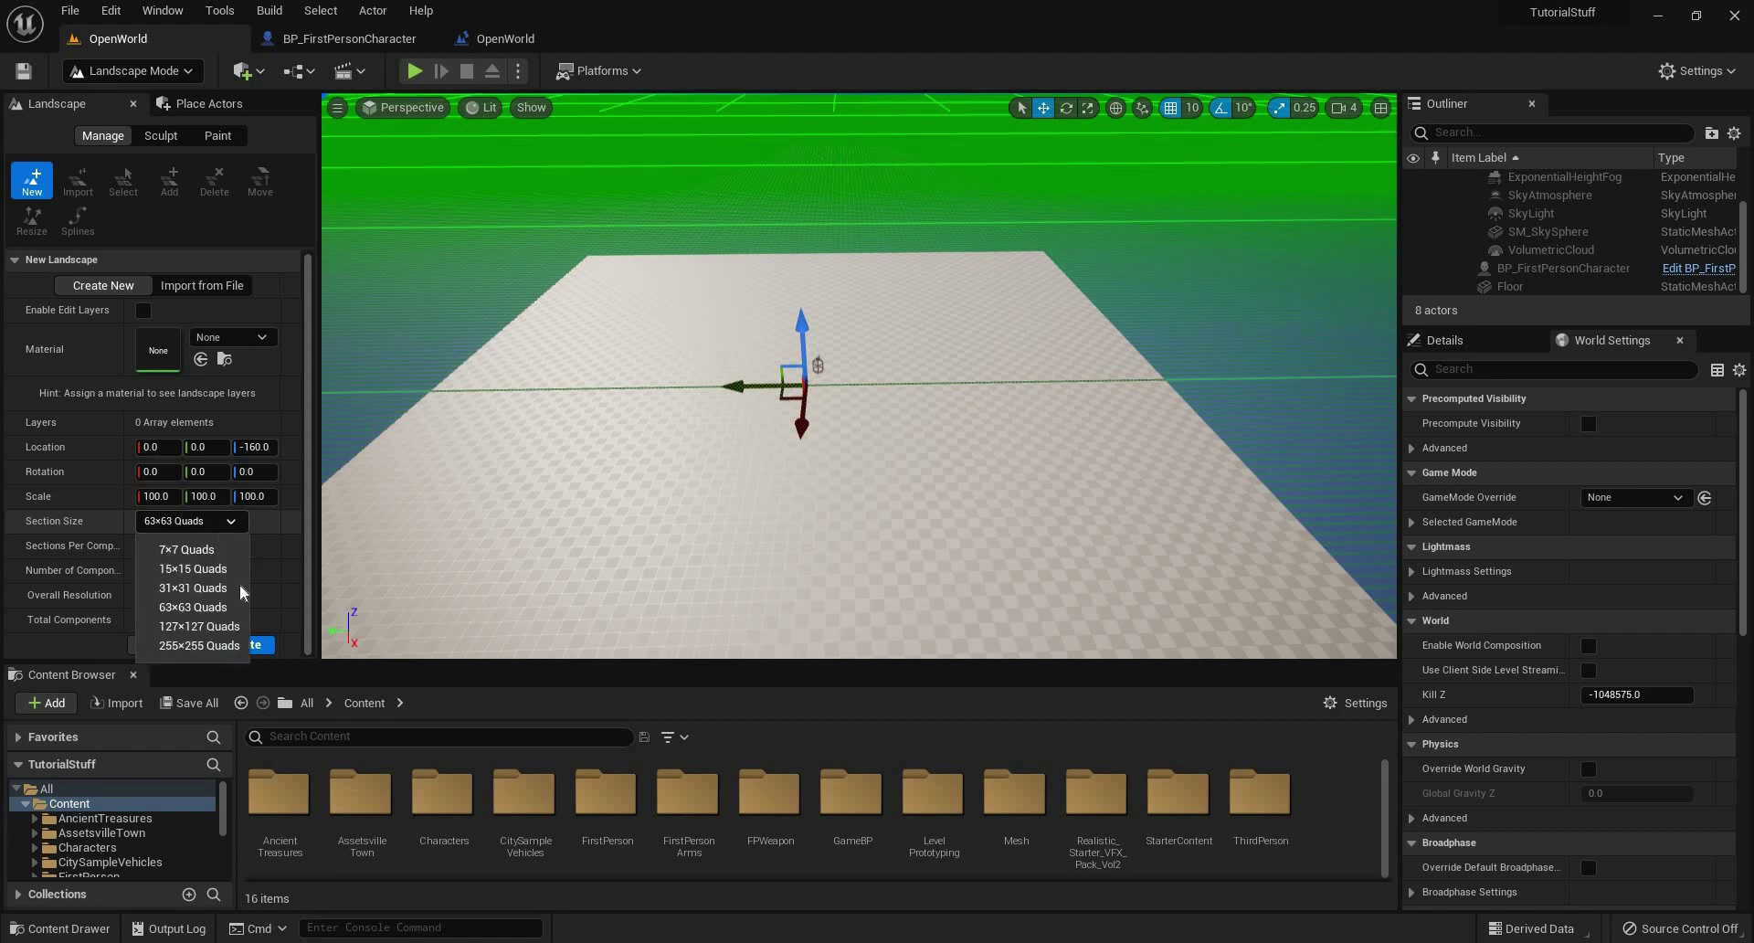
key("Down")
key("Down")
key("Down")
key("Down")
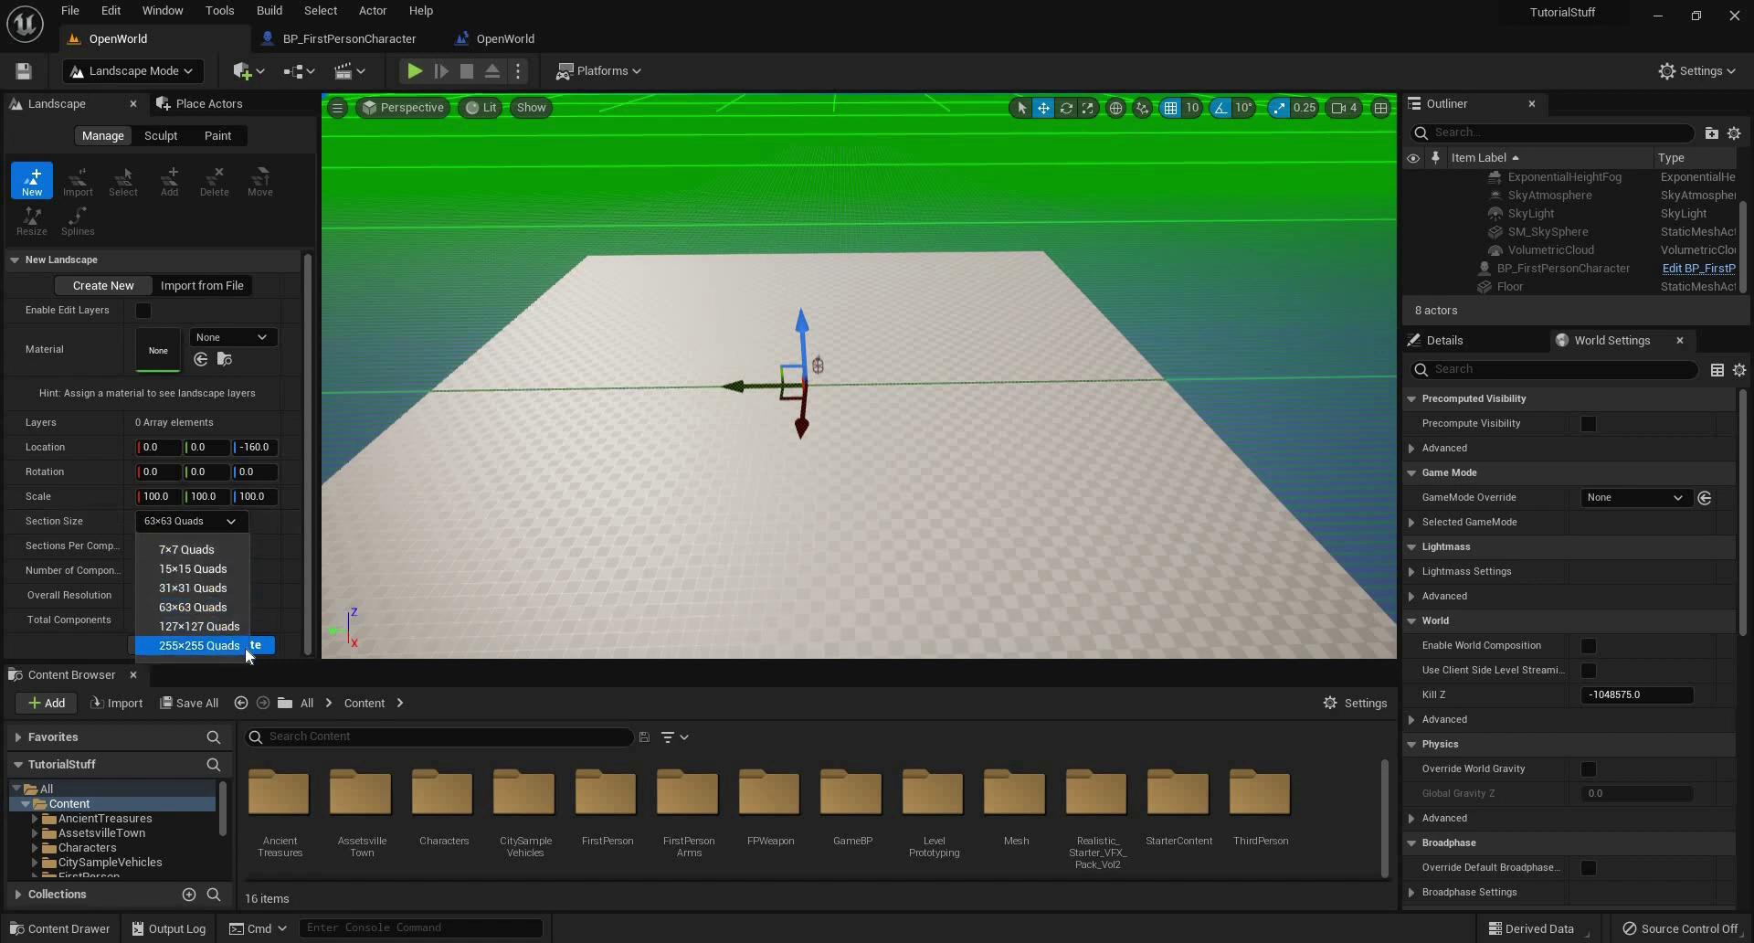
right_click_drag(927, 548, 1372, 124)
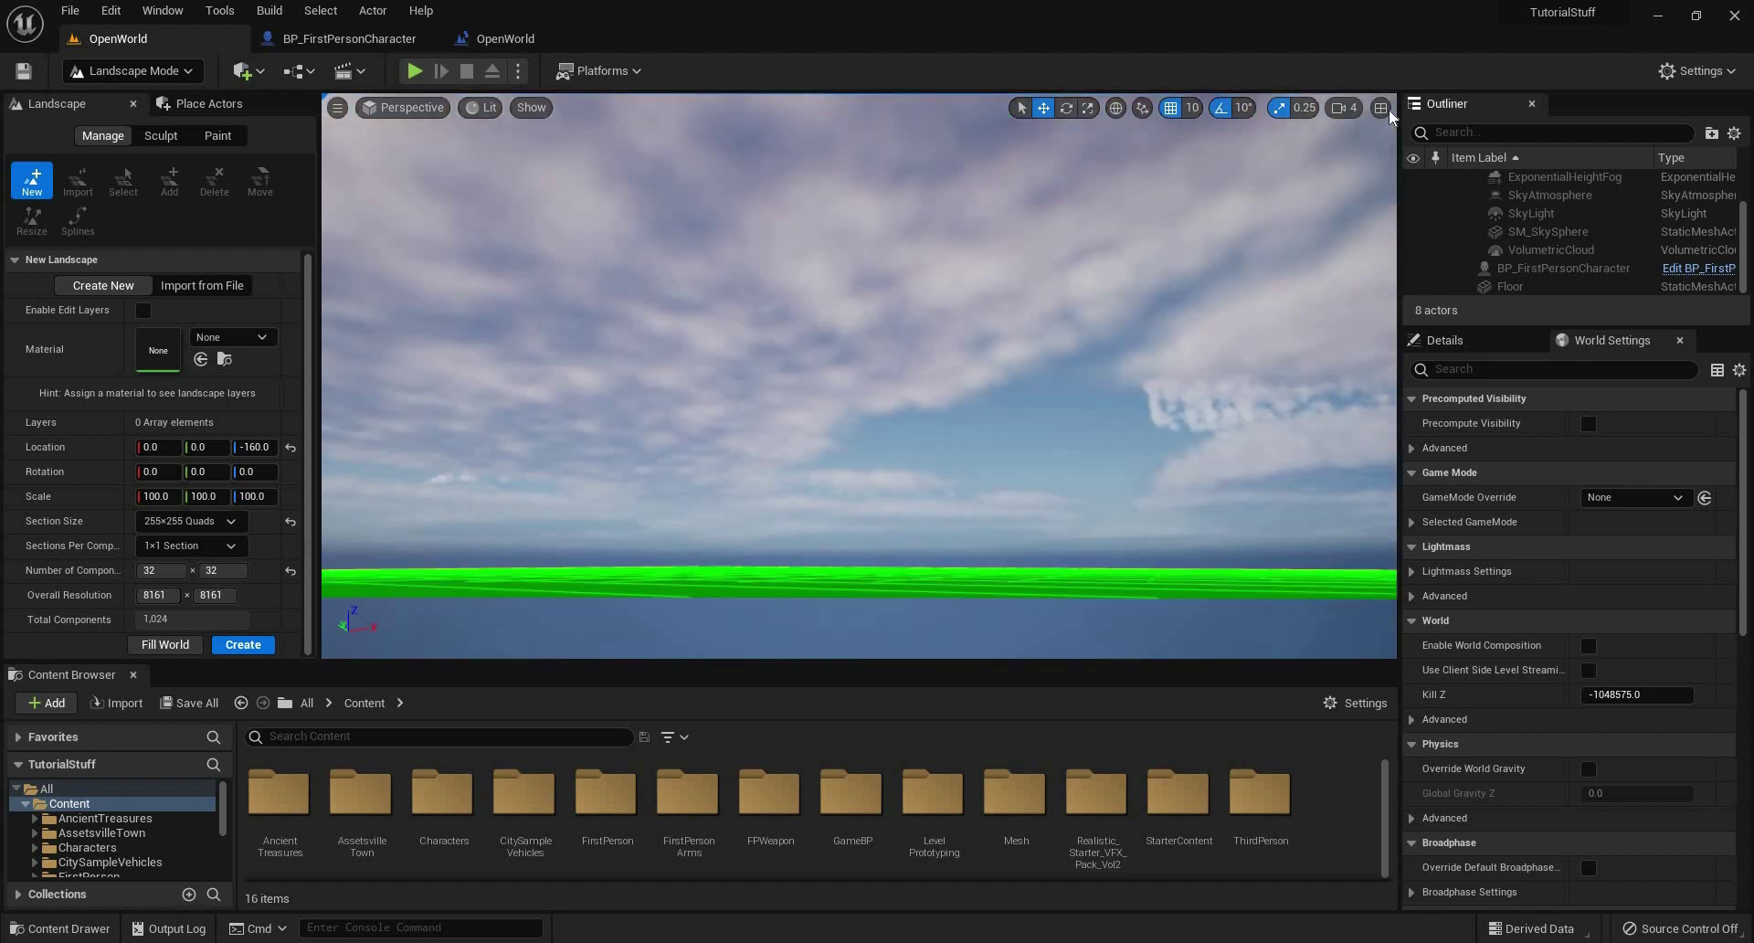
Maximize an orthographic viewport, switch it to the Top view, and examine the full extent of the landscape preview.
left_click(1380, 107)
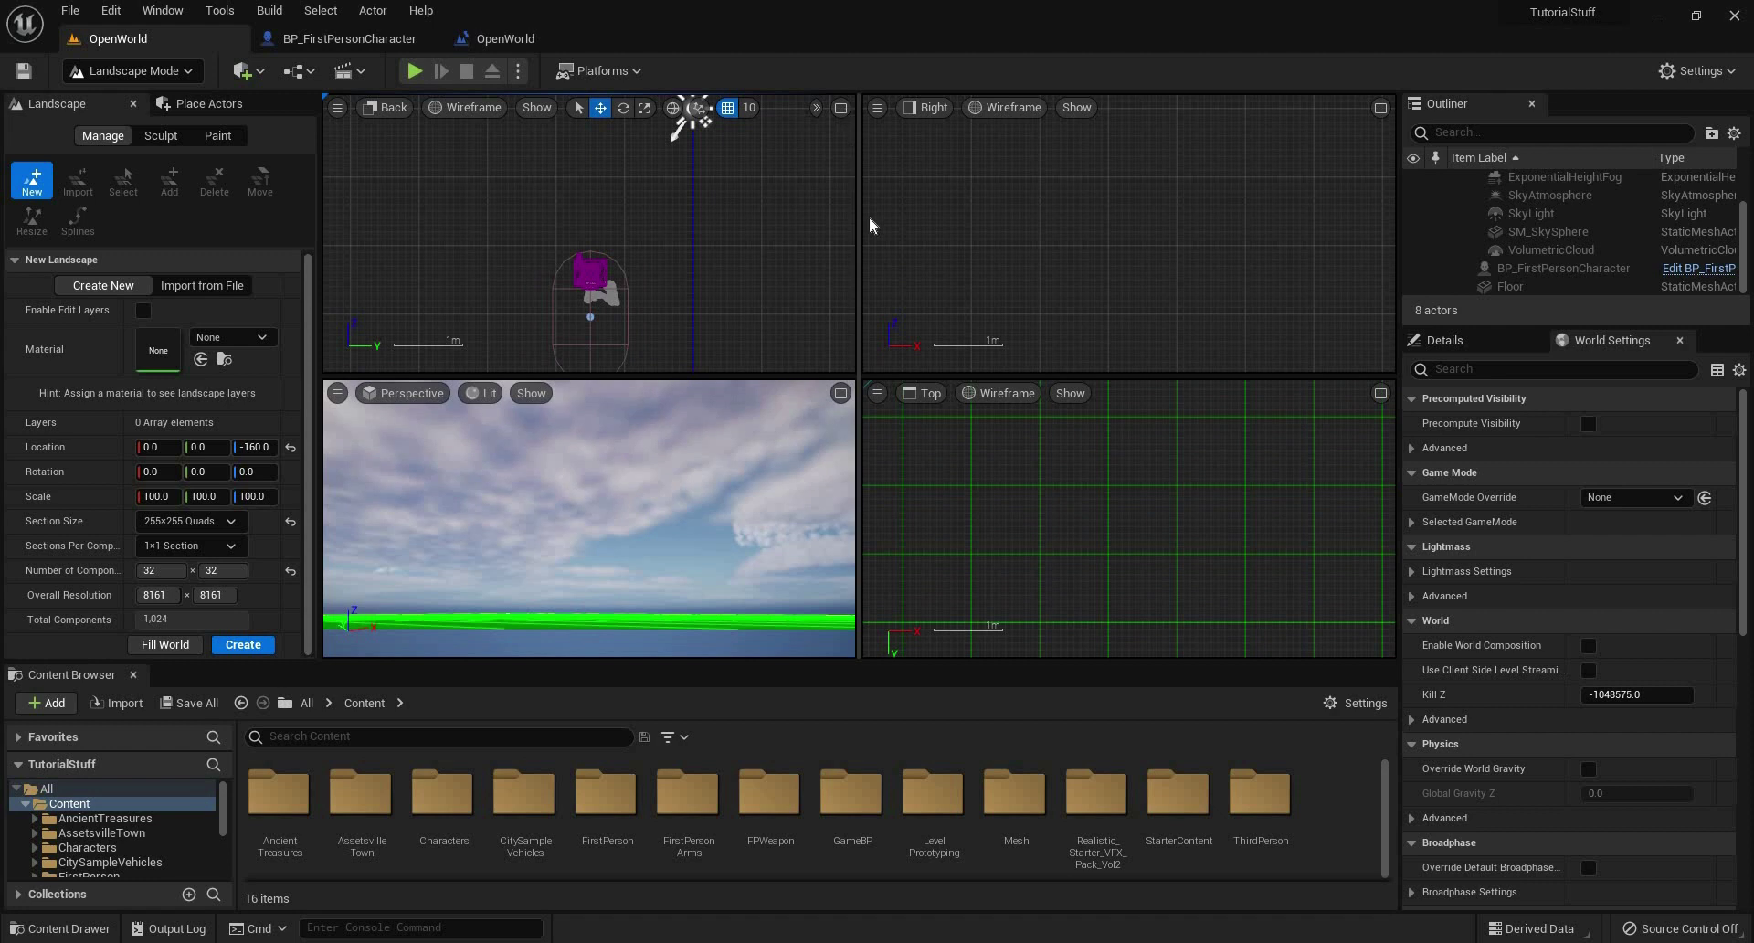
left_click(840, 108)
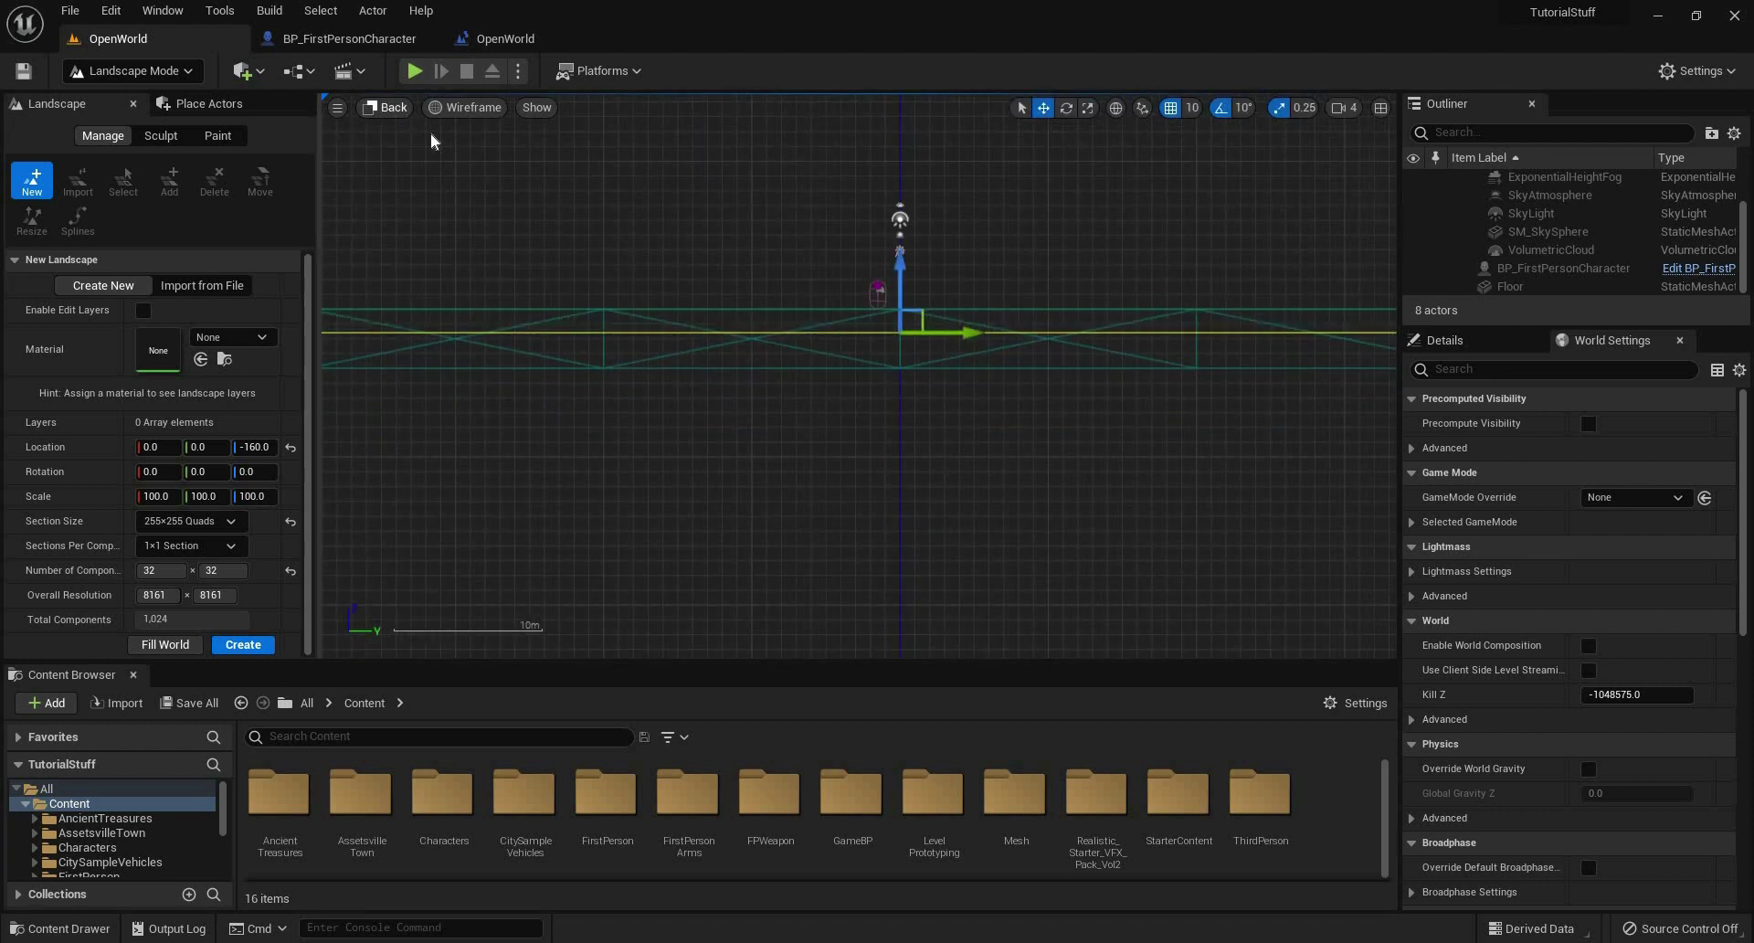
left_click(385, 107)
left_click(411, 175)
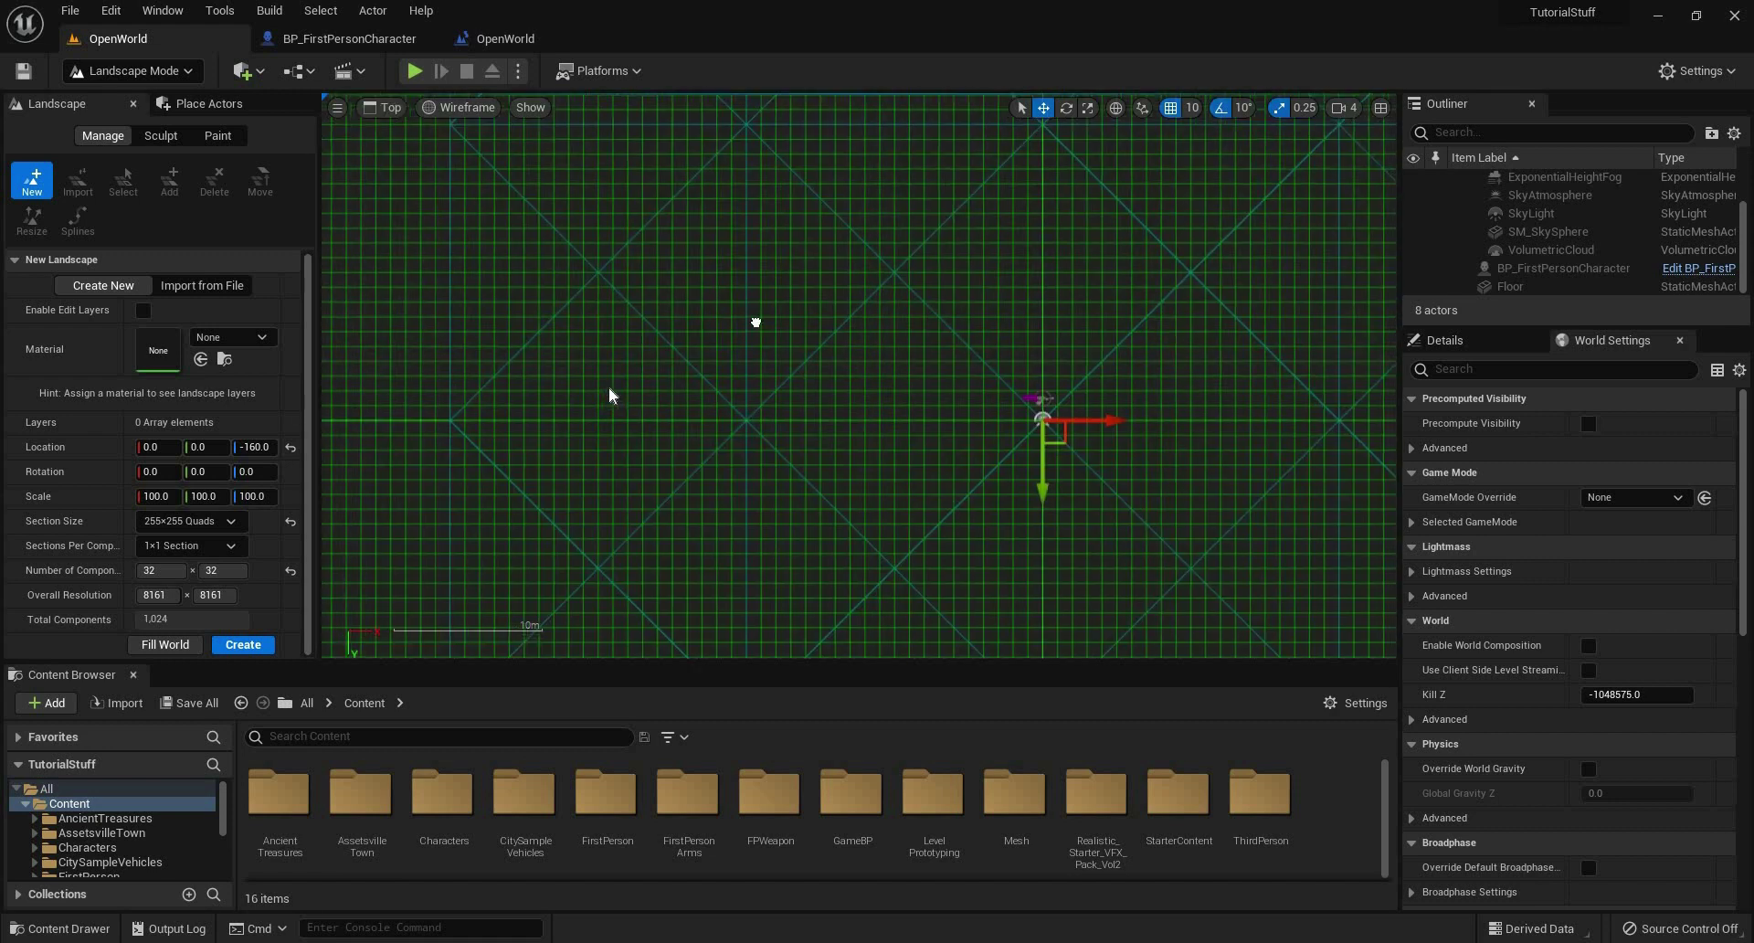
scroll(550, 292, "down", 8)
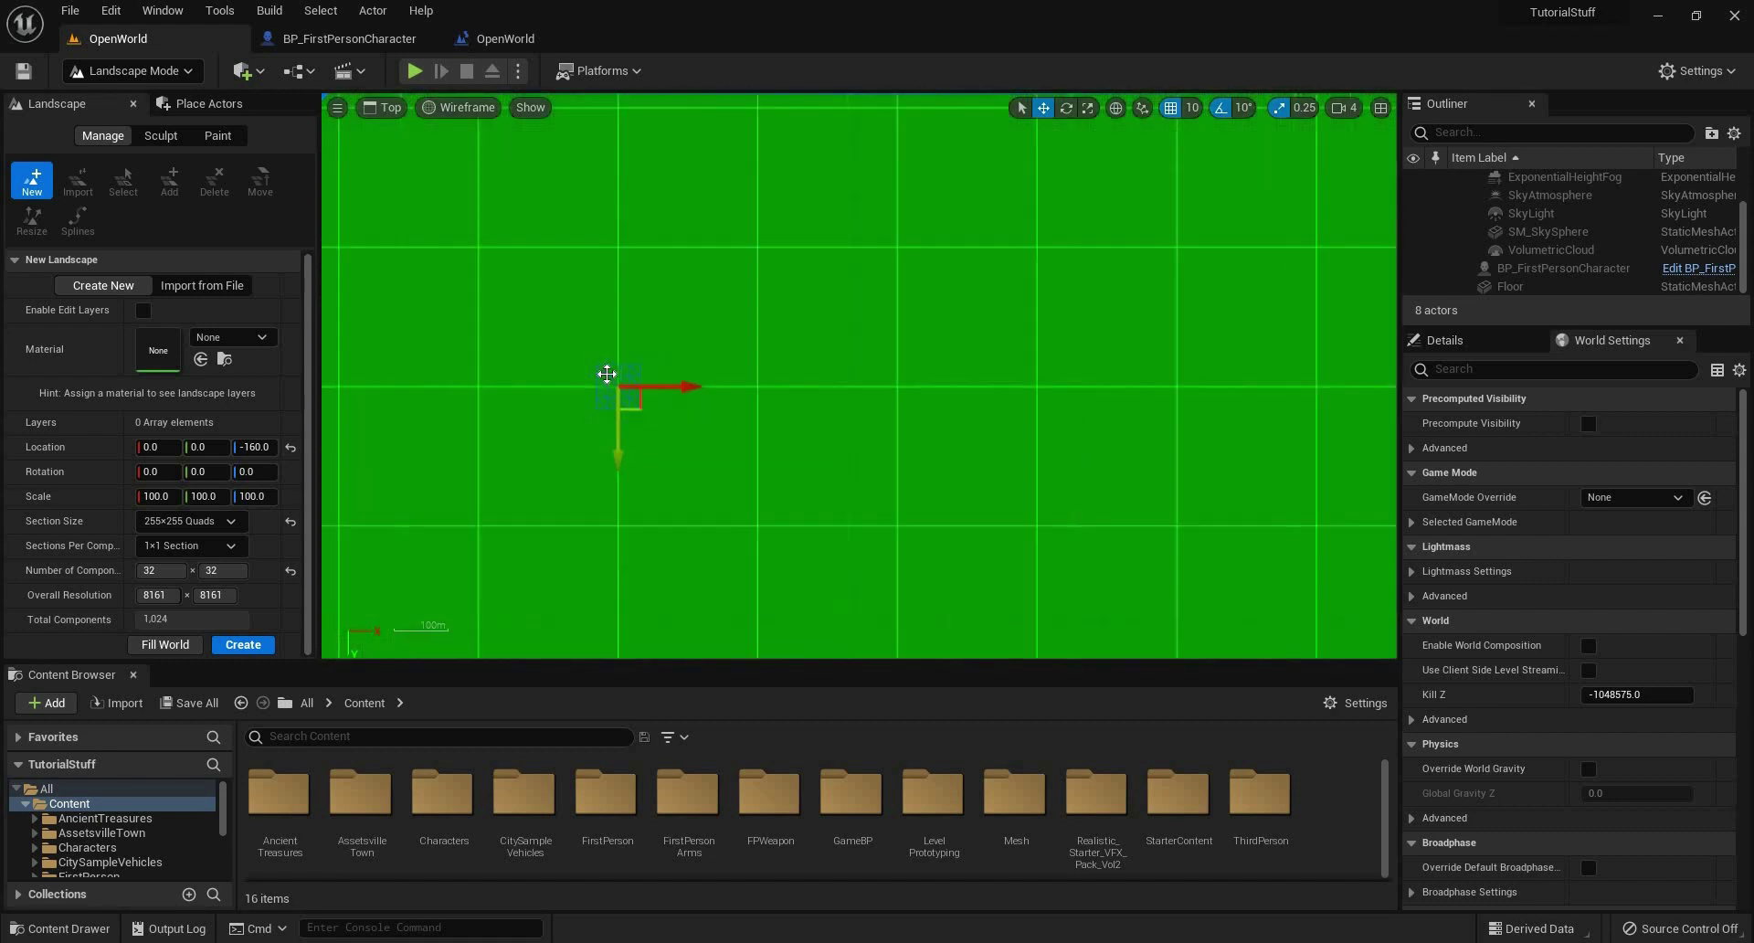
scroll(550, 292, "down", 5)
scroll(777, 399, "down", 8)
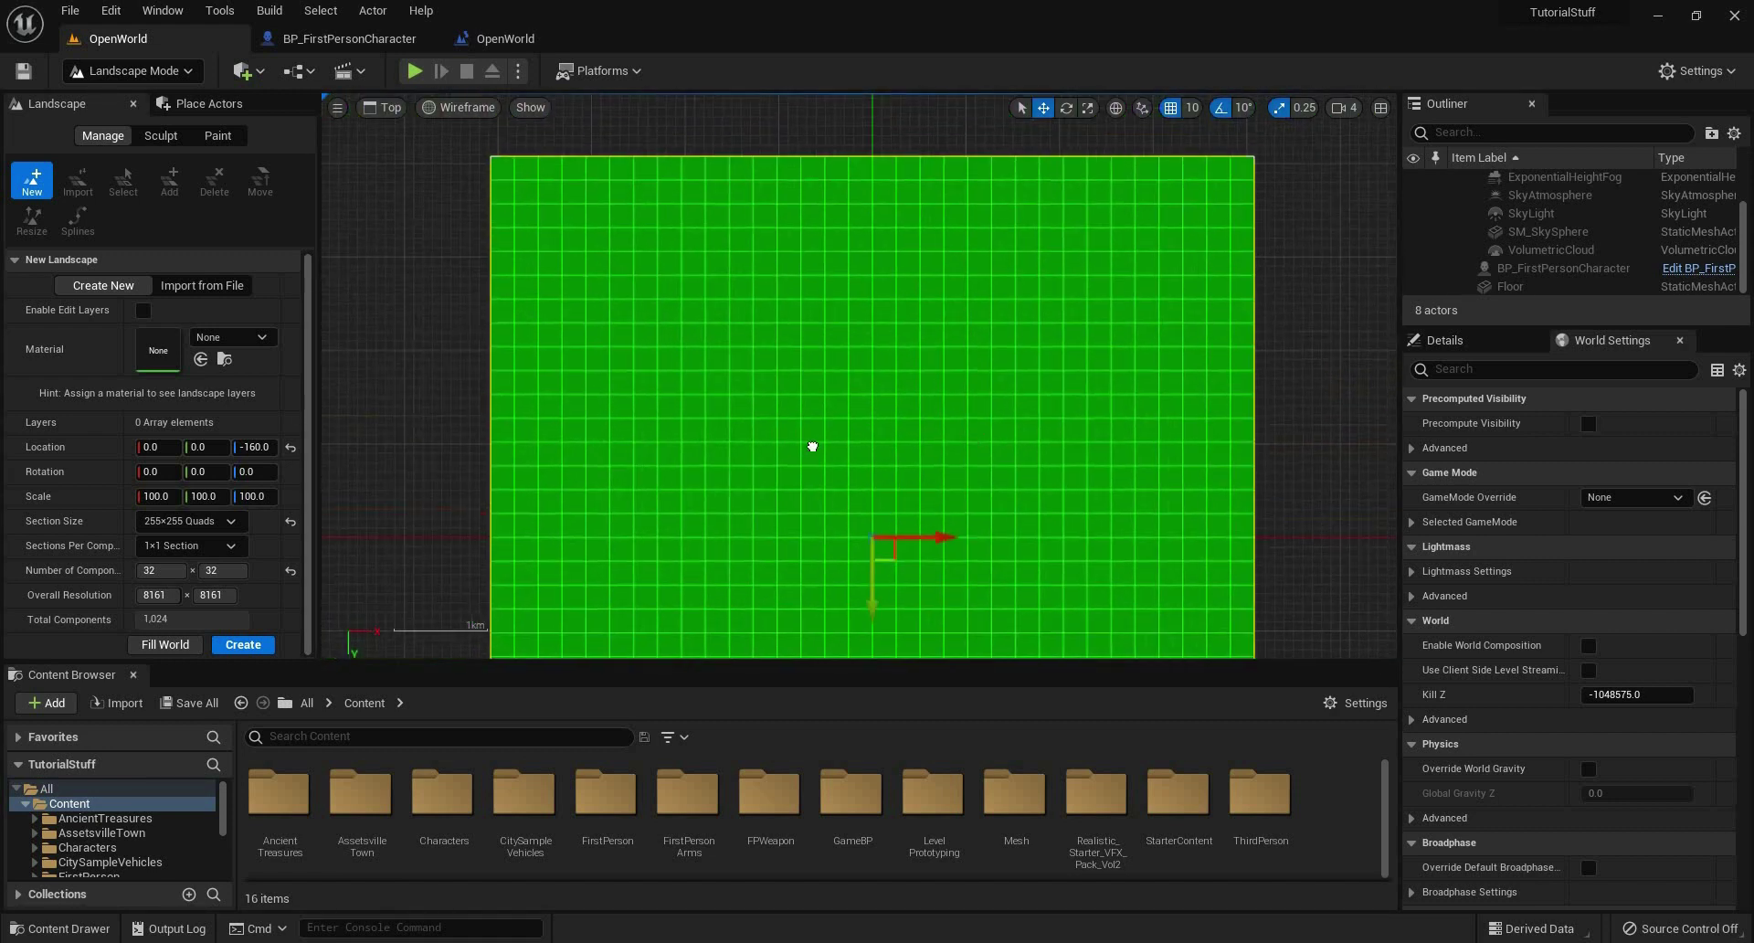
scroll(776, 315, "up", 5)
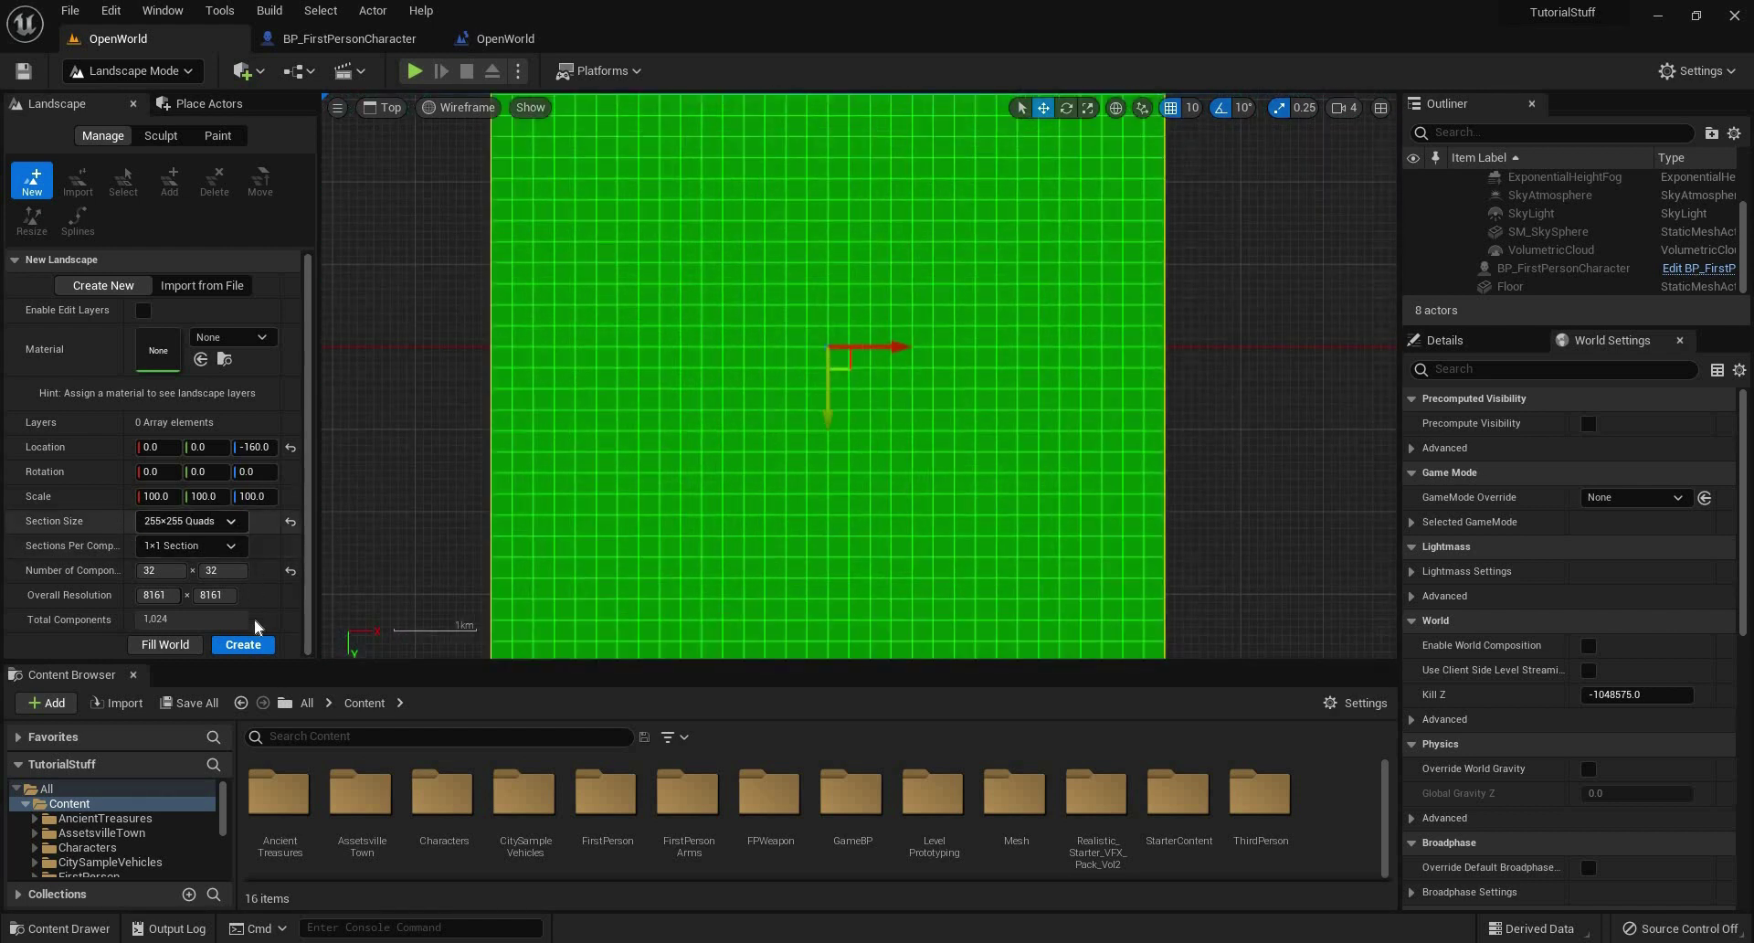
Try a landscape section size of 127×127 quads, then reduce it to 31×31 quads.
left_click(233, 522)
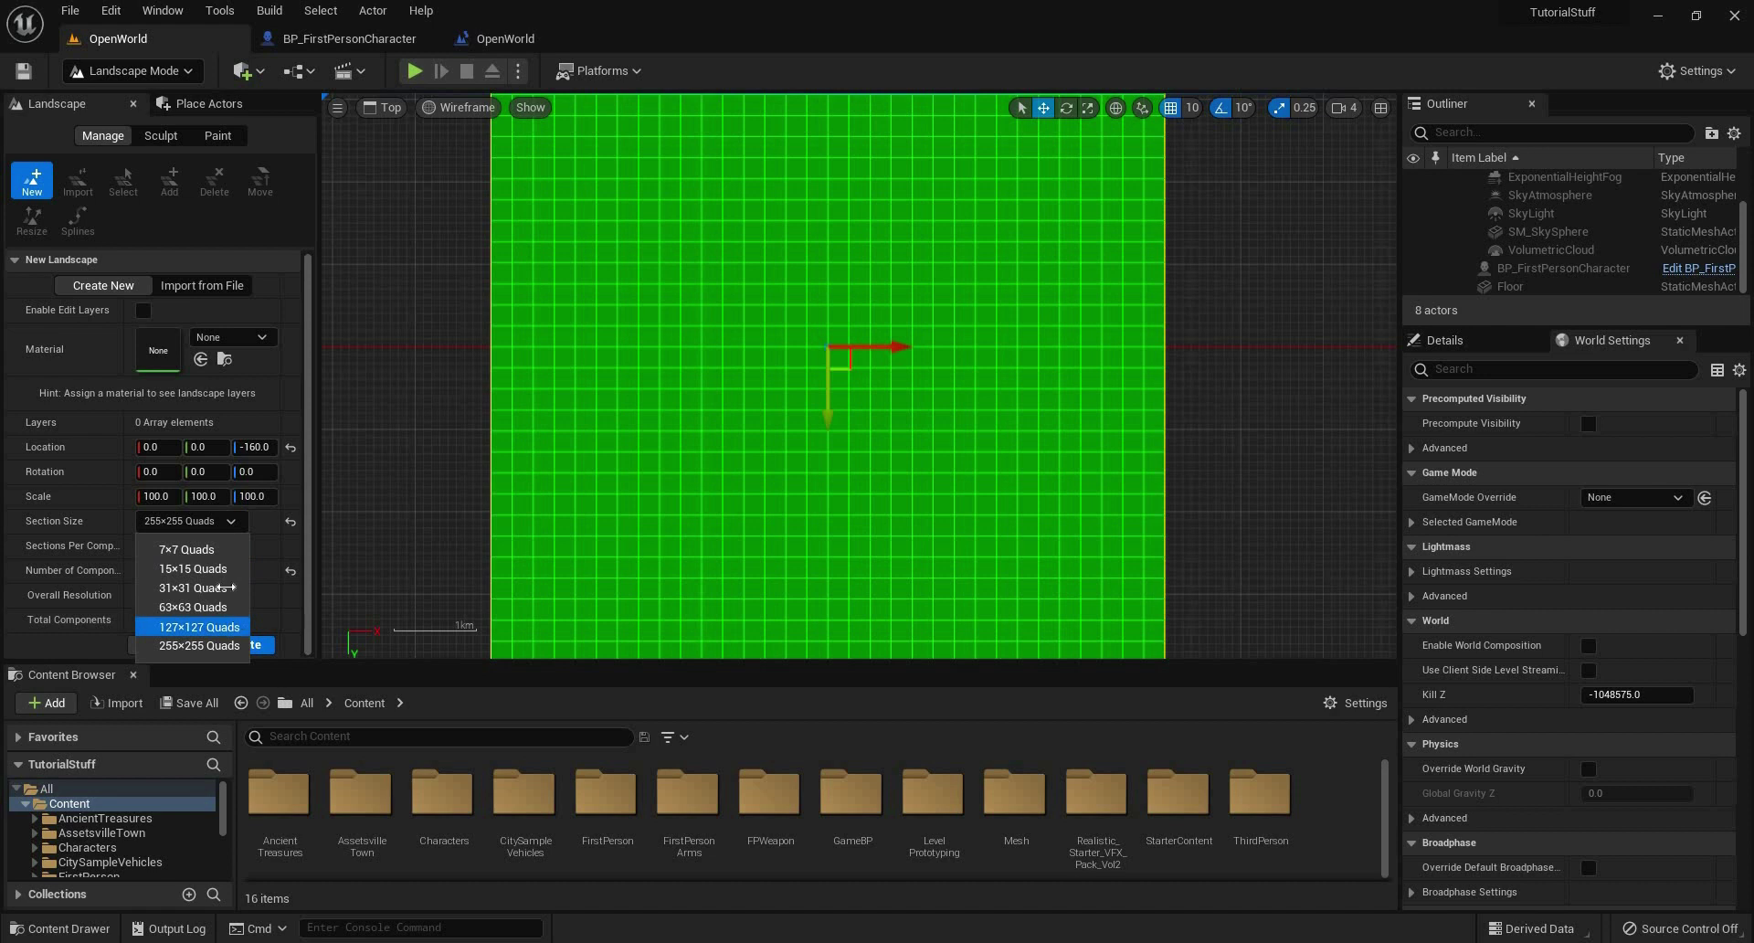
left_click(219, 627)
left_click(233, 521)
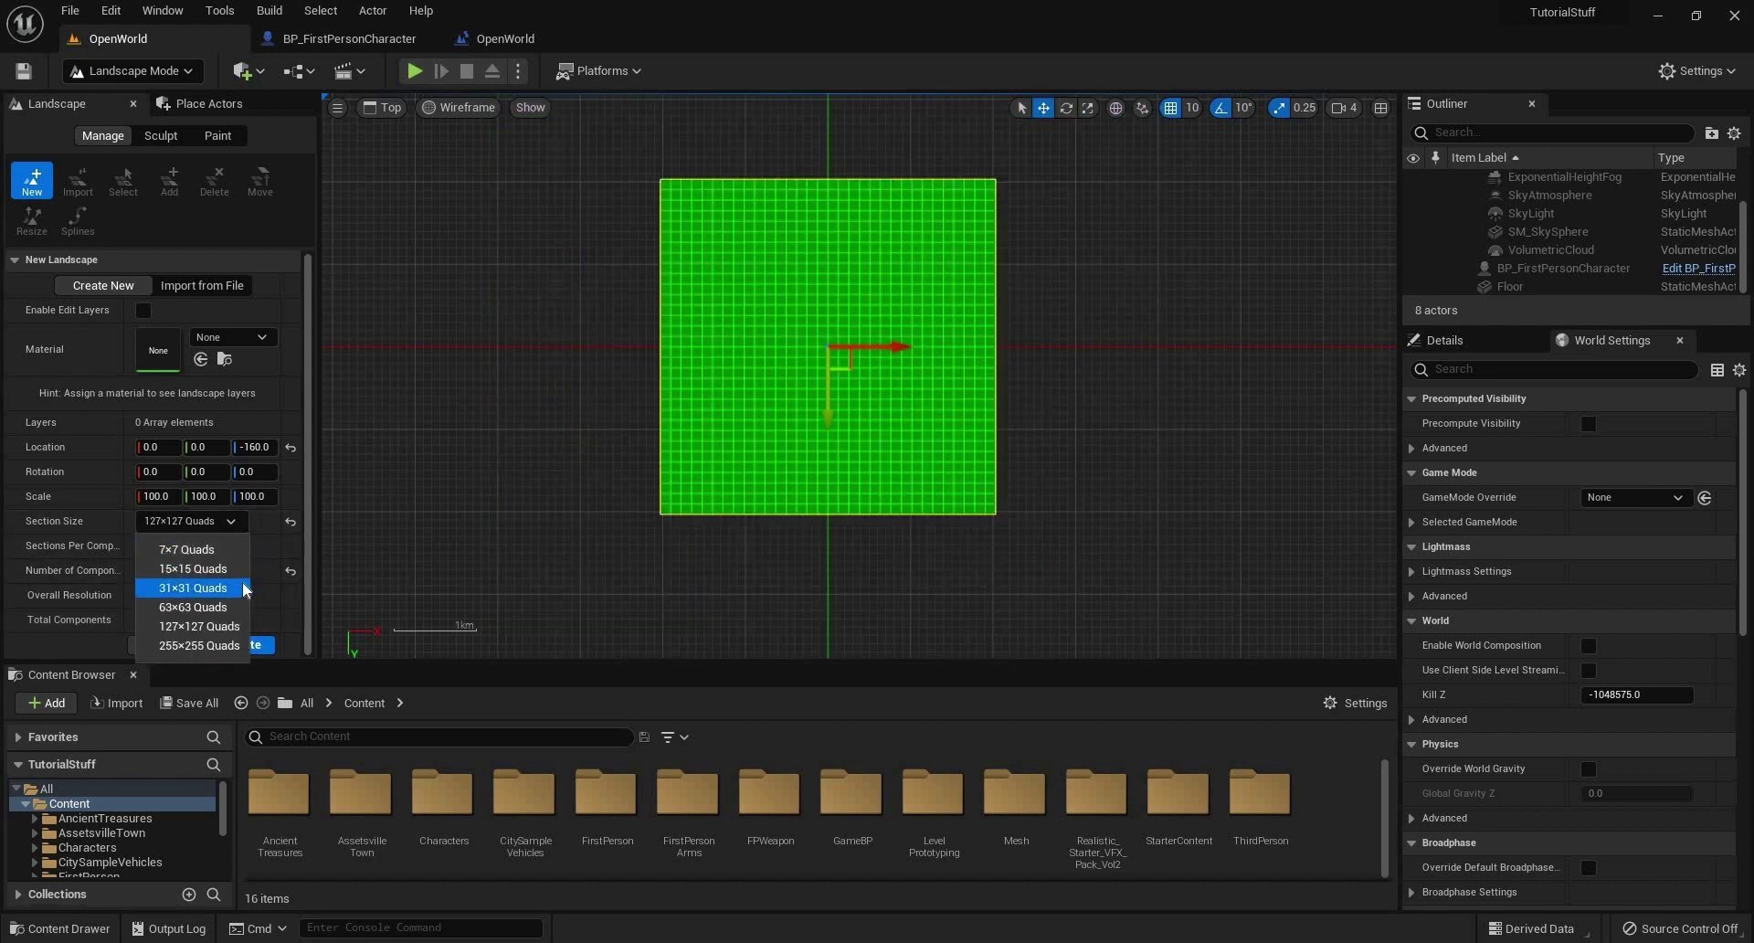
left_click(243, 588)
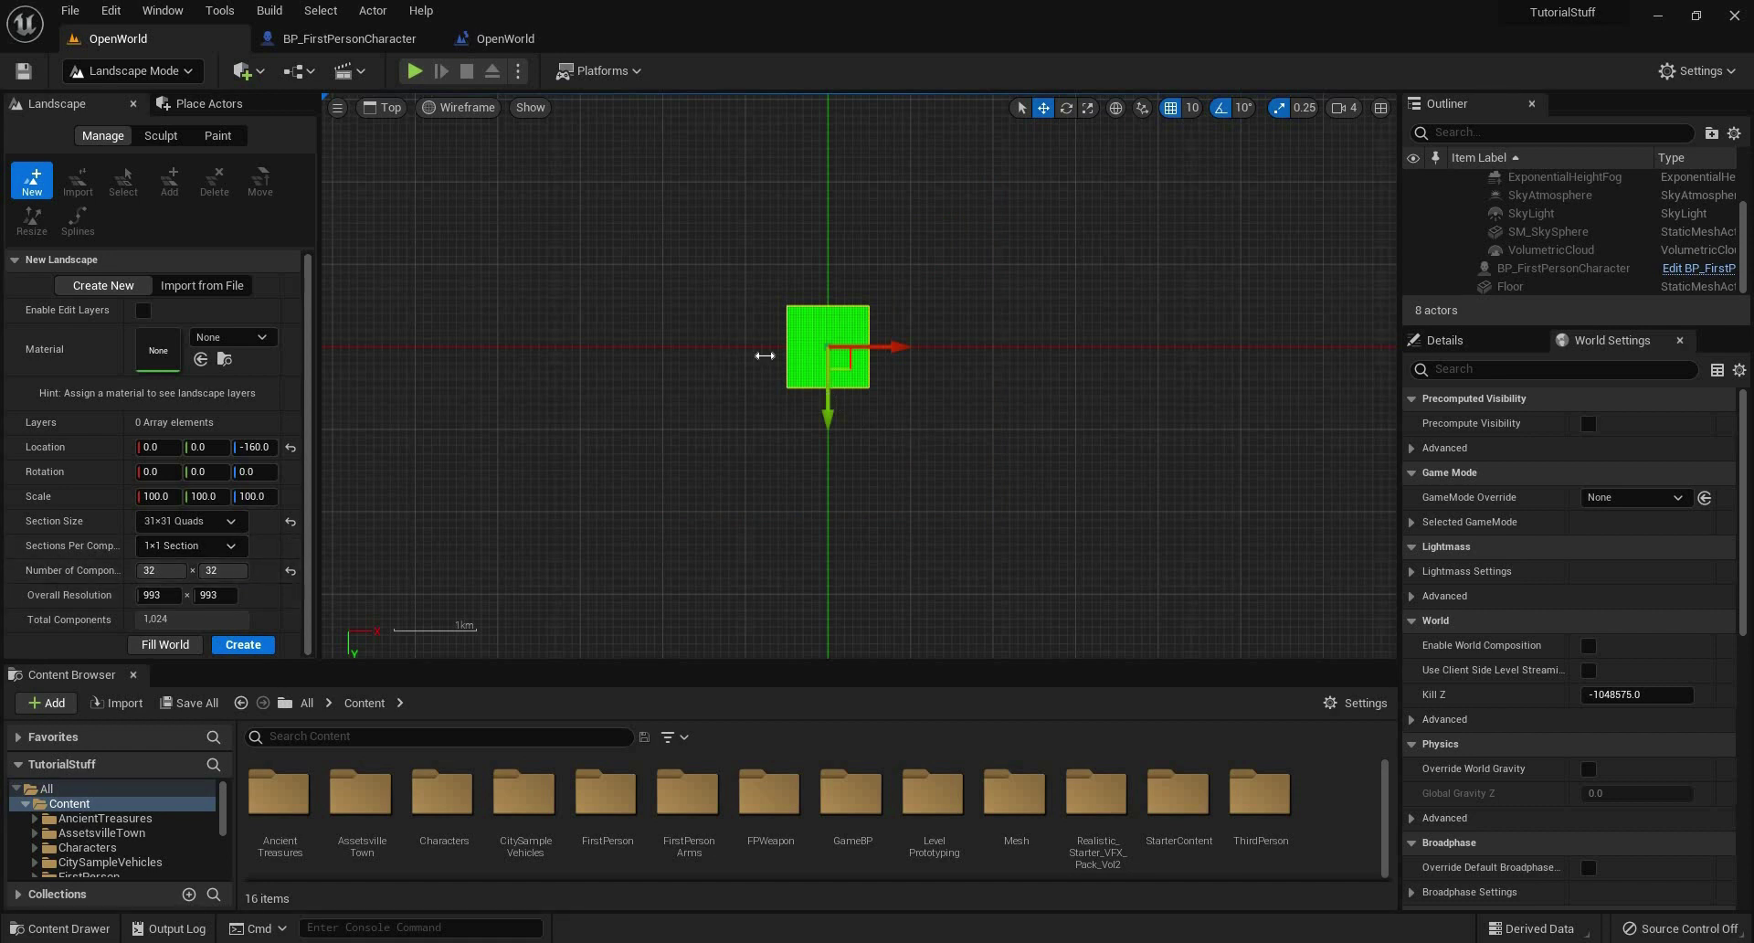
scroll(912, 425, "up", 2)
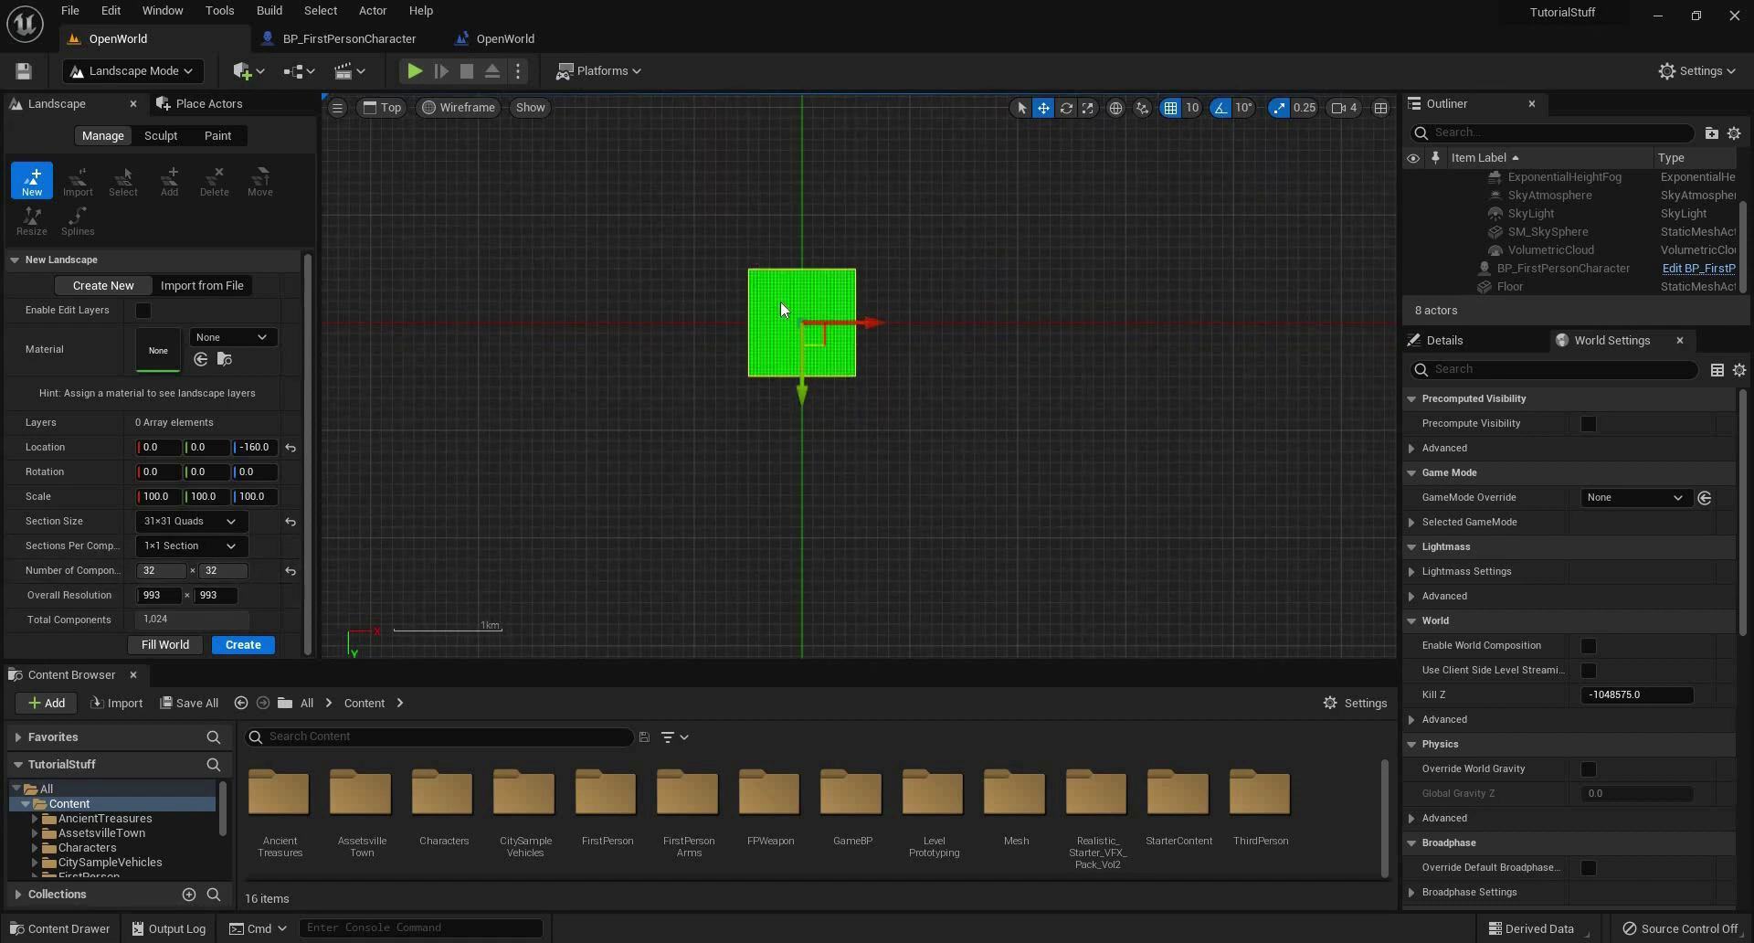
Restore the four-viewport layout, assign the Front, Left and Perspective views, and maximize the Perspective viewport.
left_click(1379, 108)
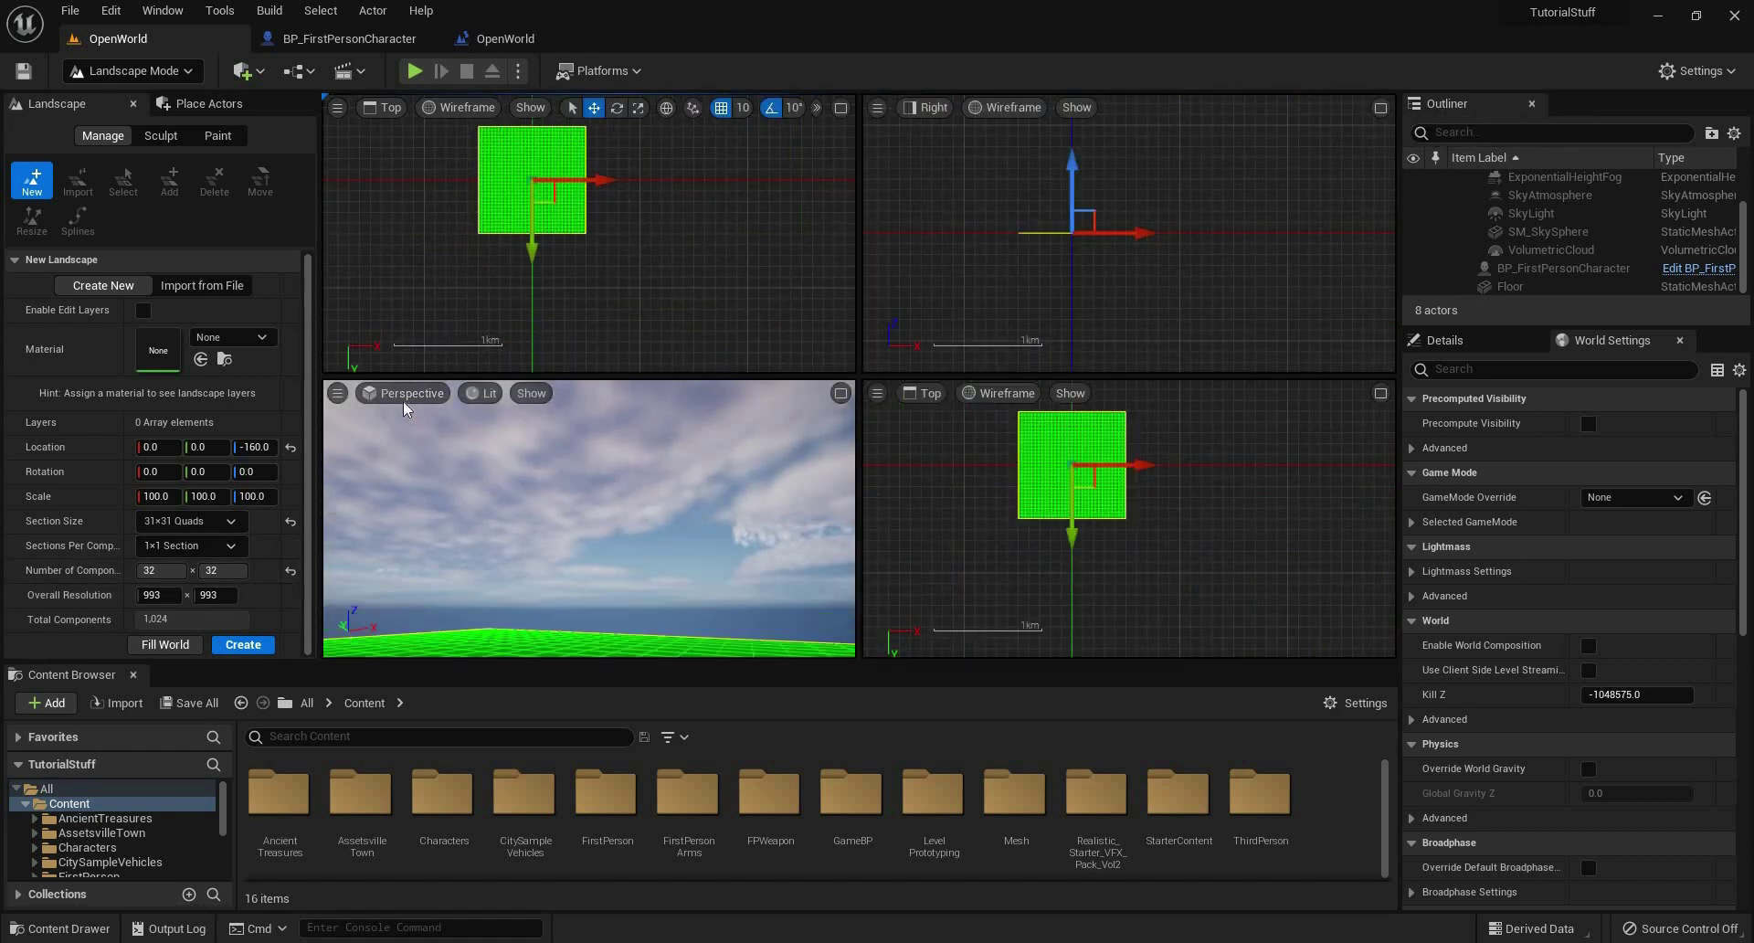
left_click(406, 392)
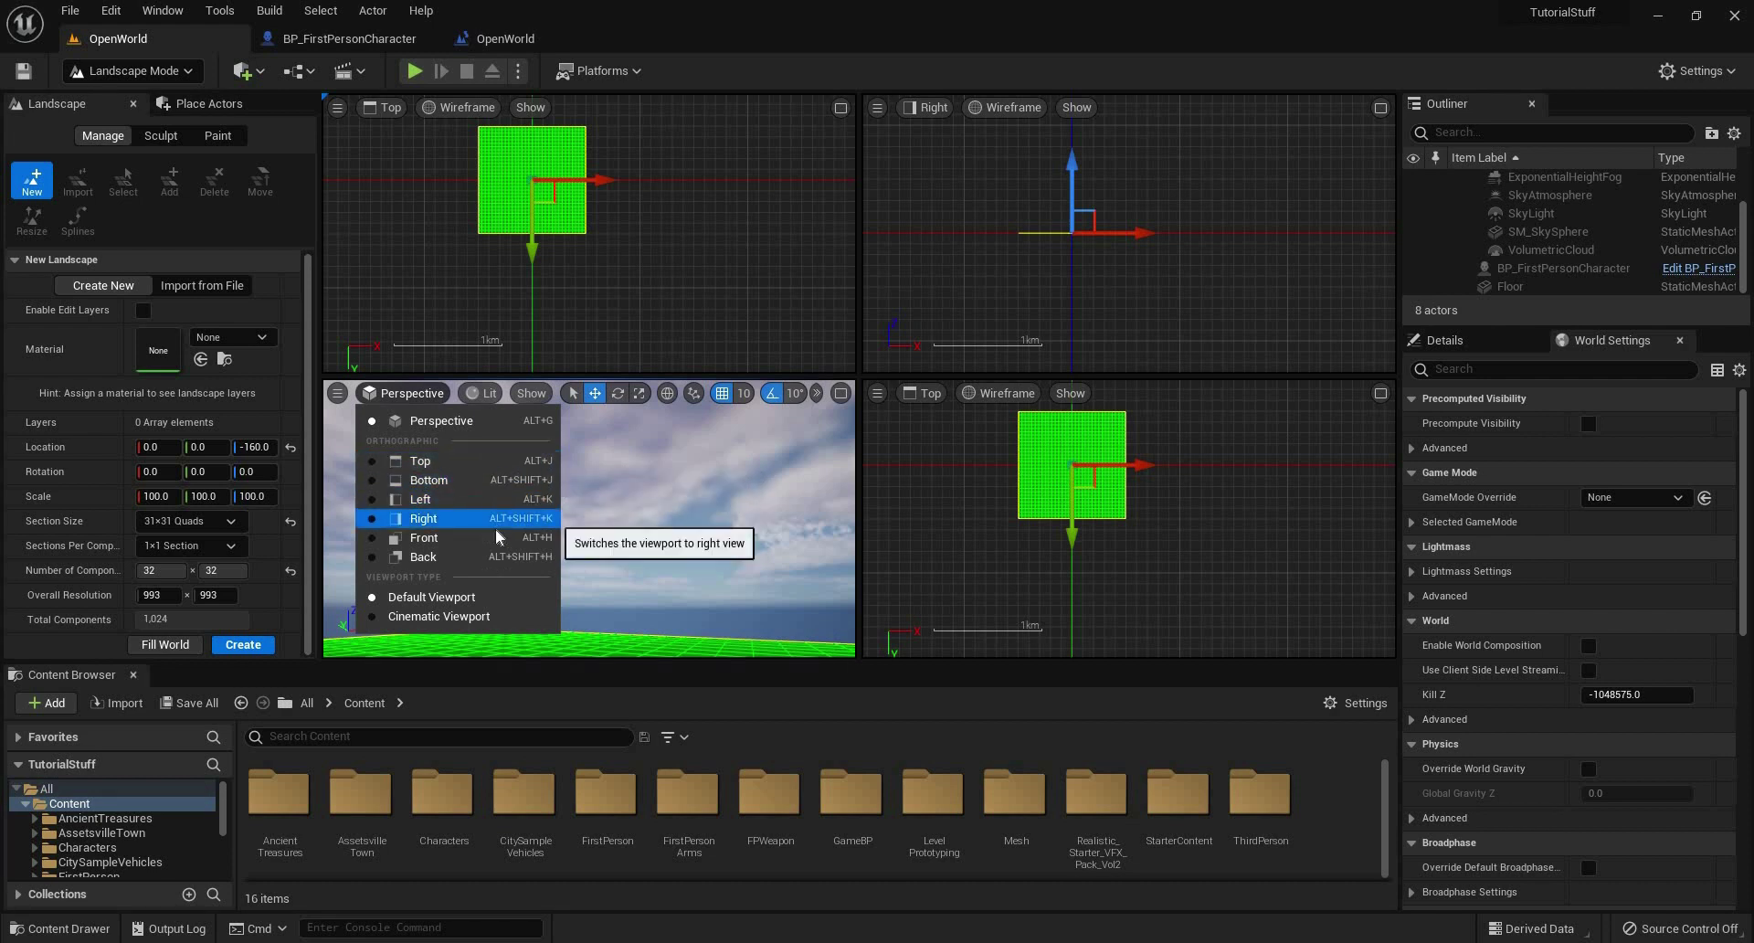
left_click(876, 125)
left_click(925, 108)
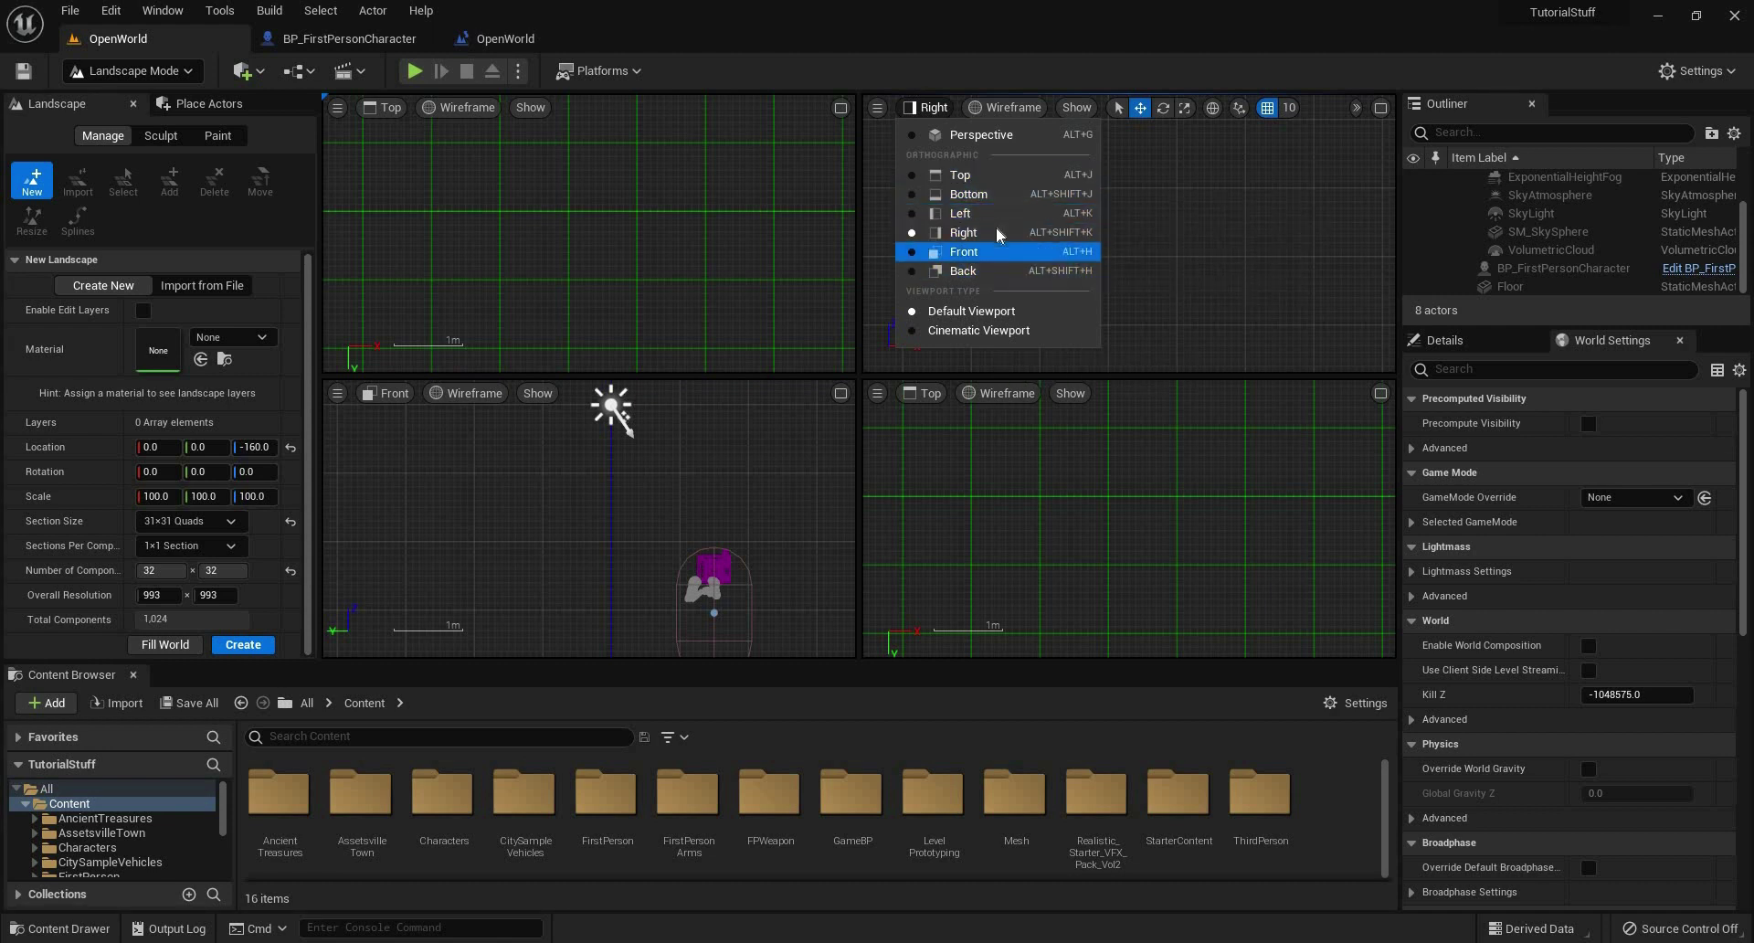
left_click(964, 213)
left_click(925, 393)
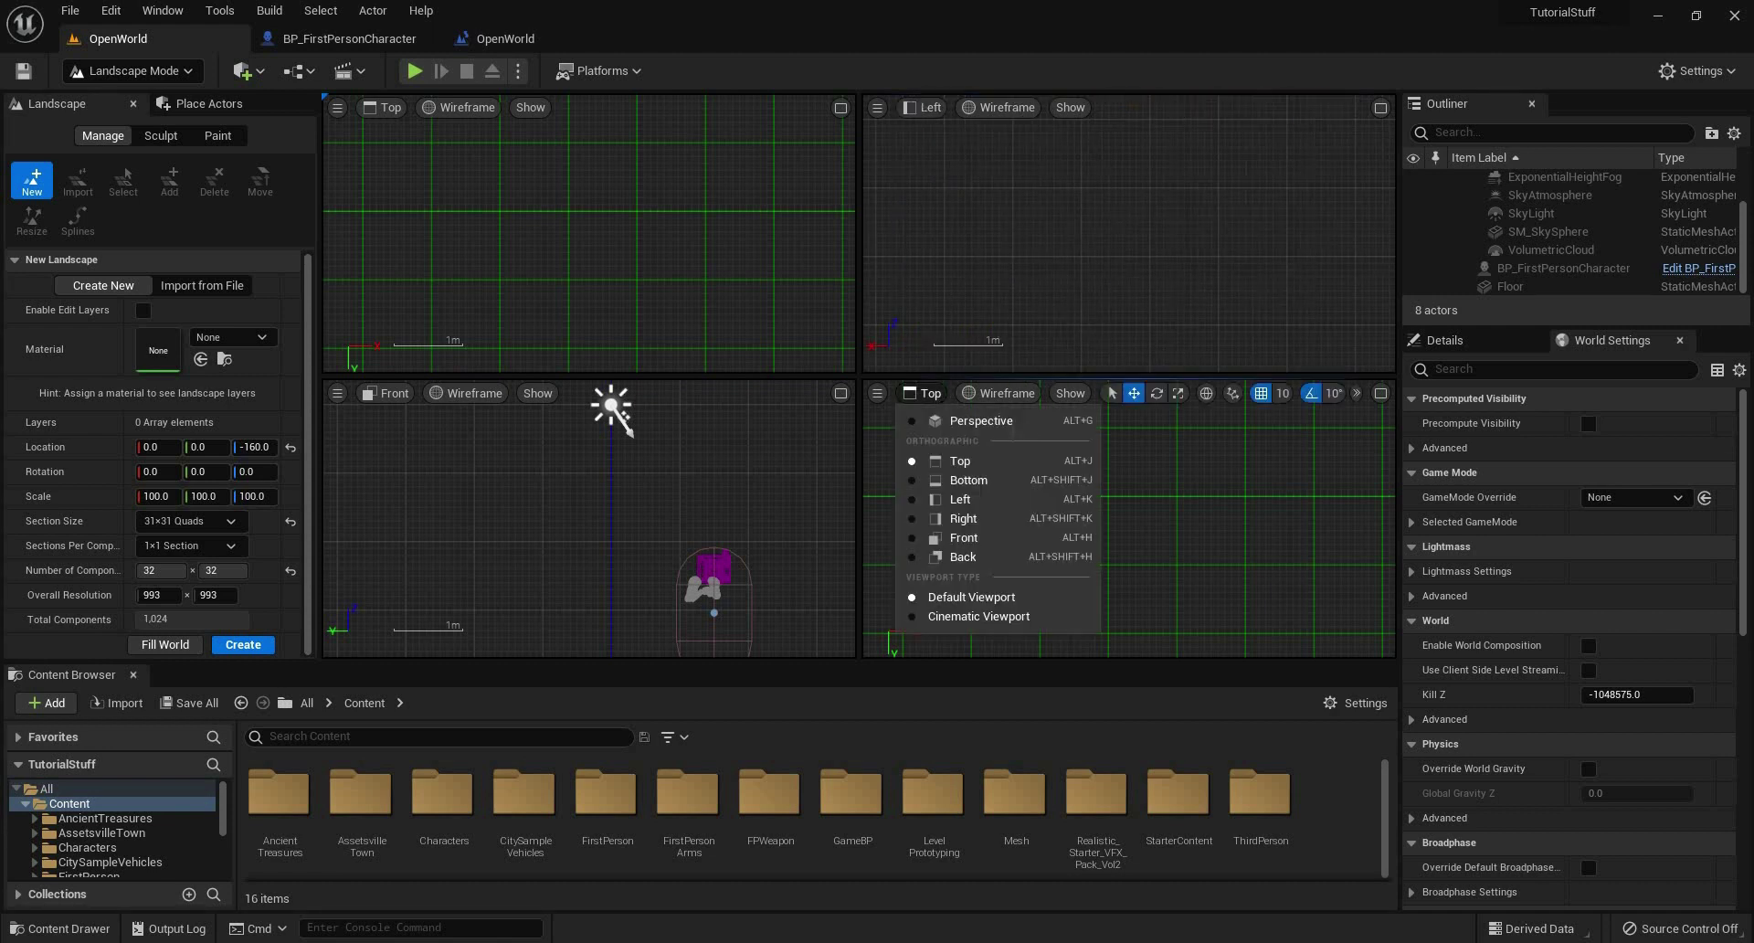
left_click(957, 426)
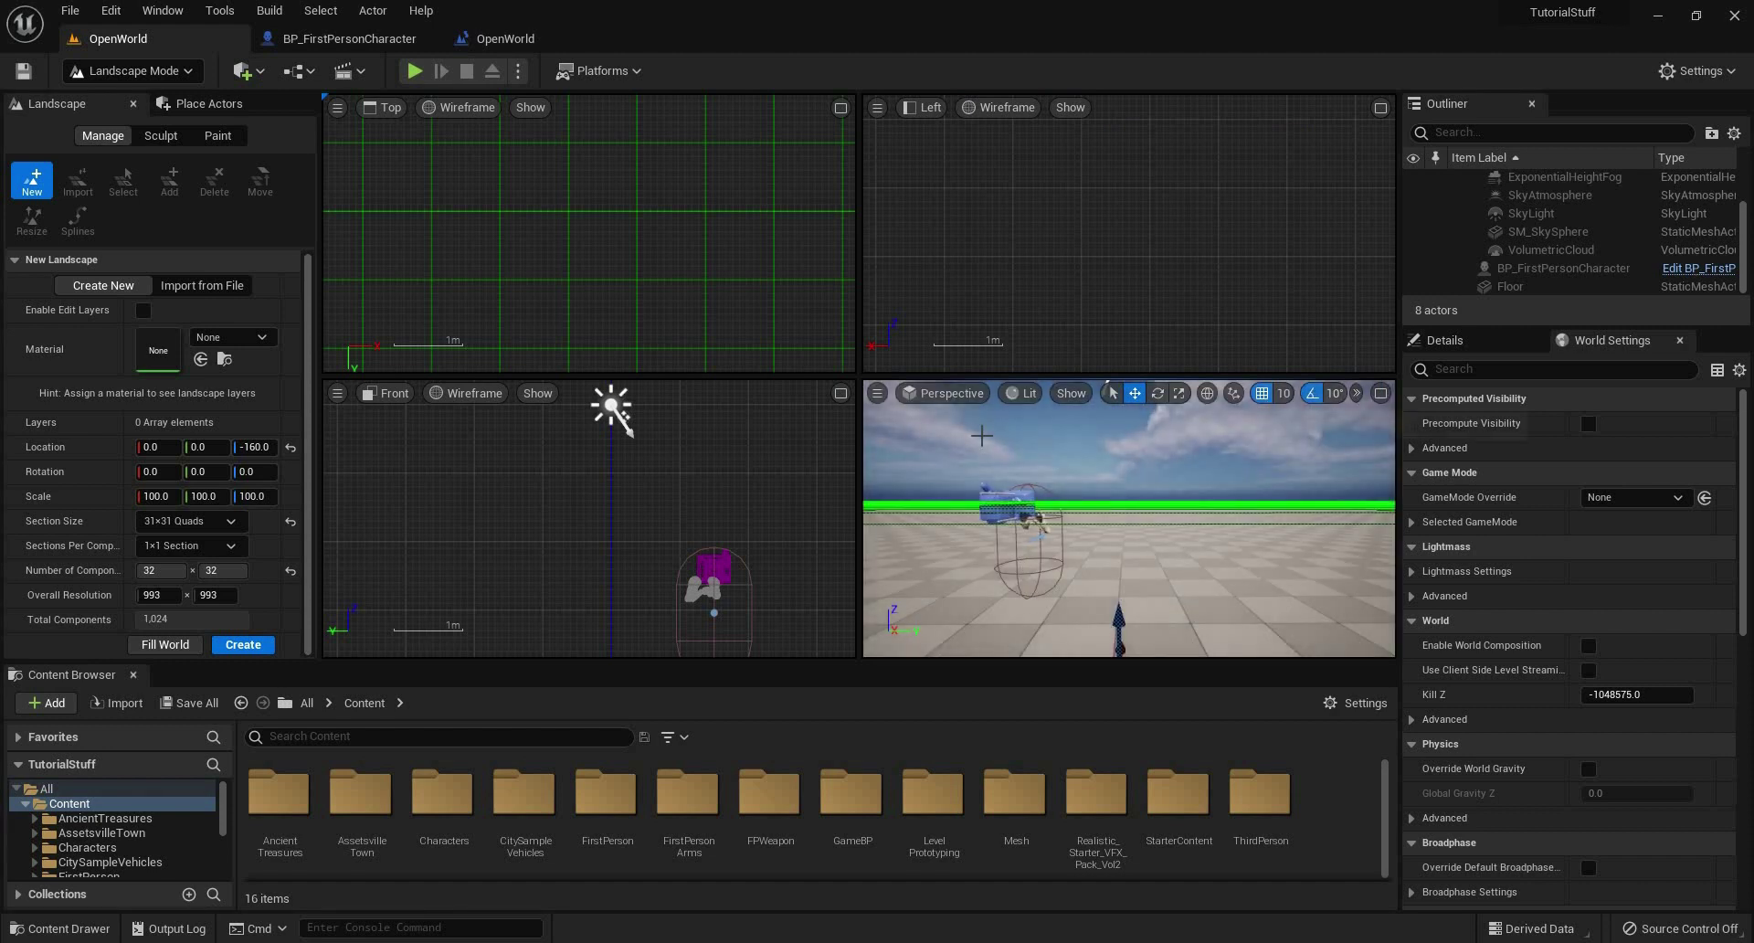
left_click(1380, 392)
right_click_drag(859, 374, 867, 430)
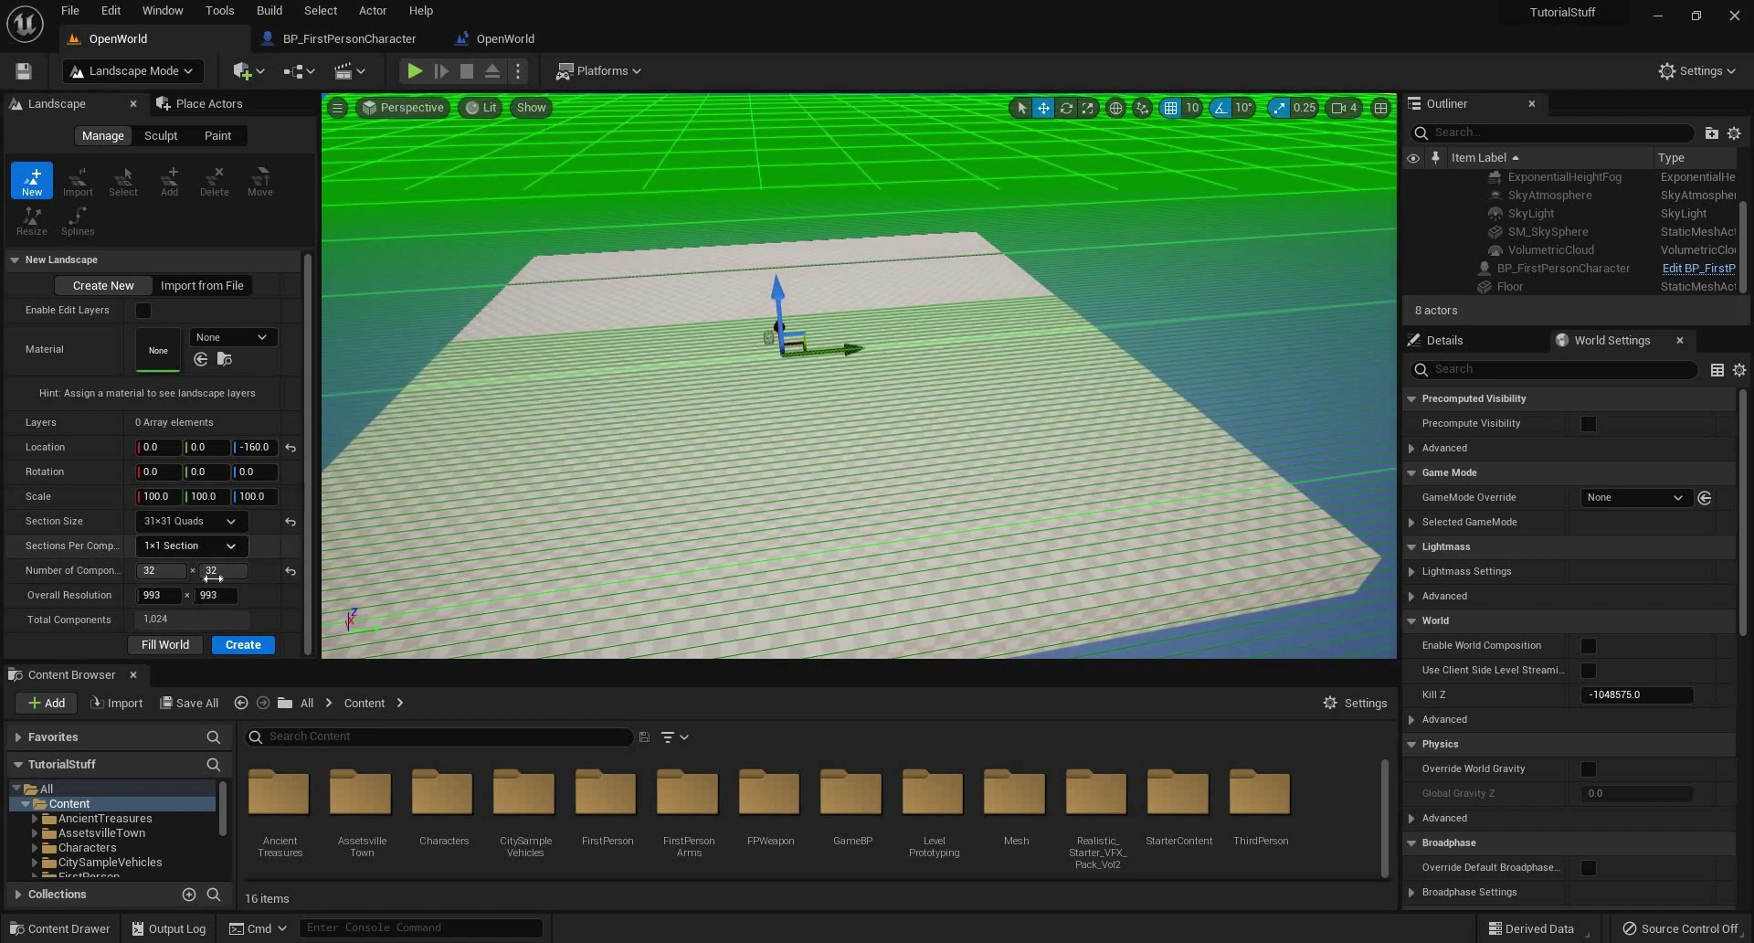
Set the landscape to 2×2 sections per component and inspect the preview in a maximized Top view.
left_click(227, 551)
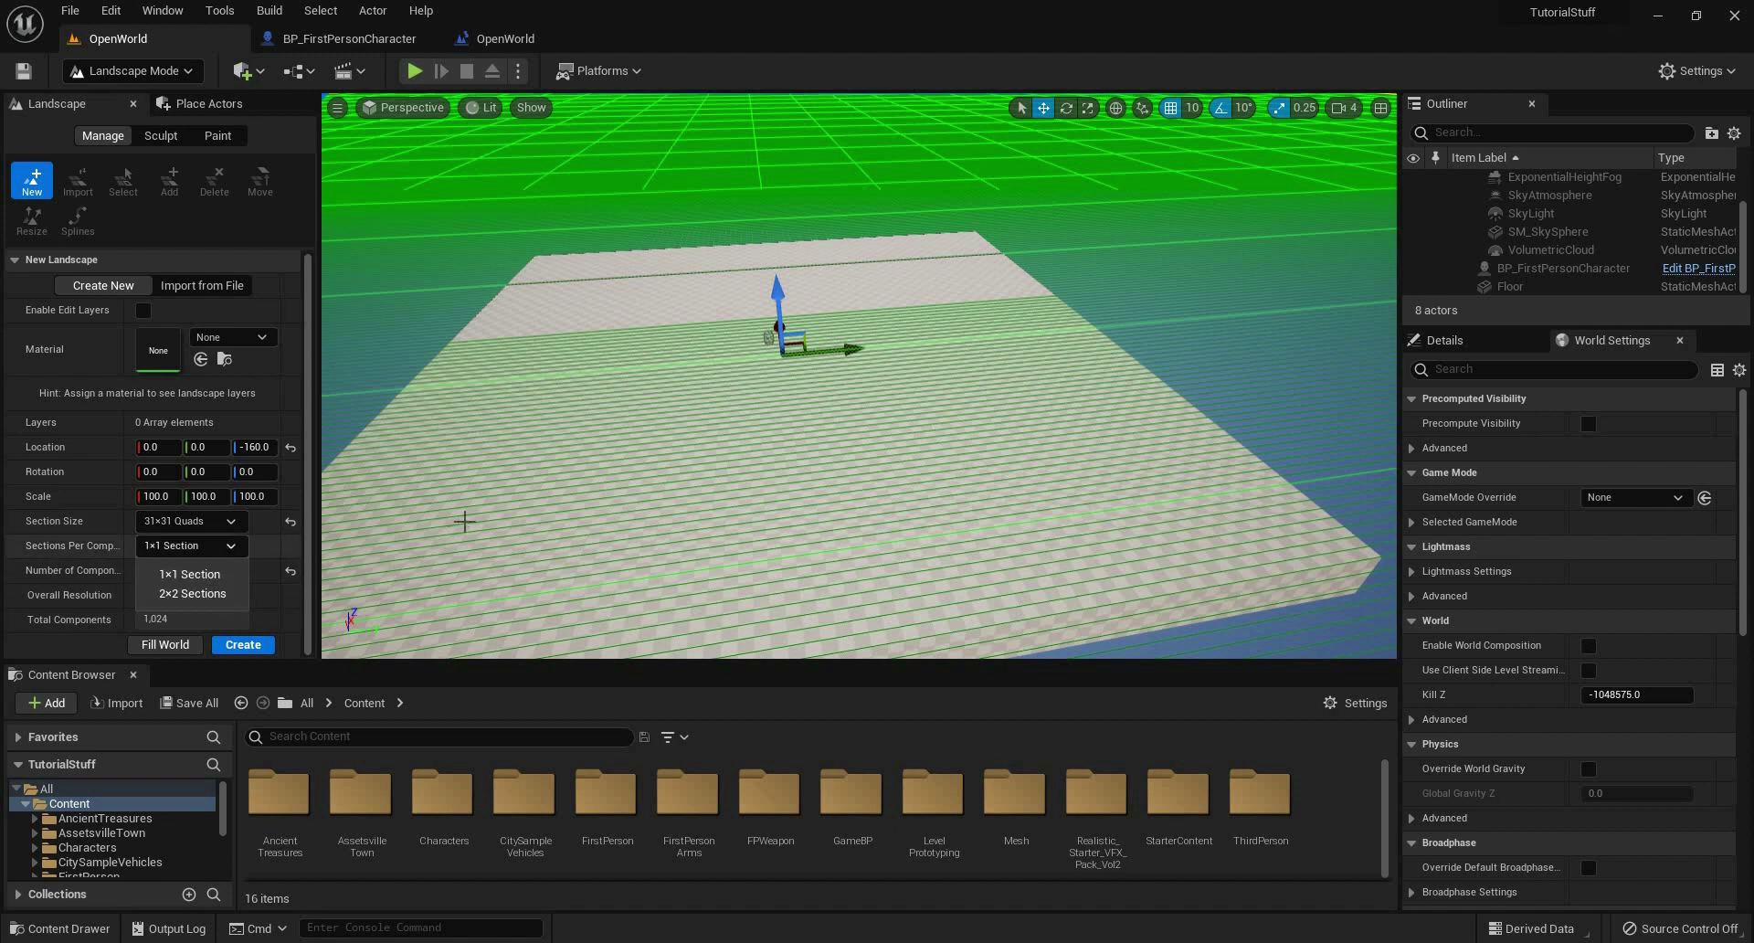
left_click(221, 592)
right_click_drag(859, 375, 976, 95)
left_click(1381, 108)
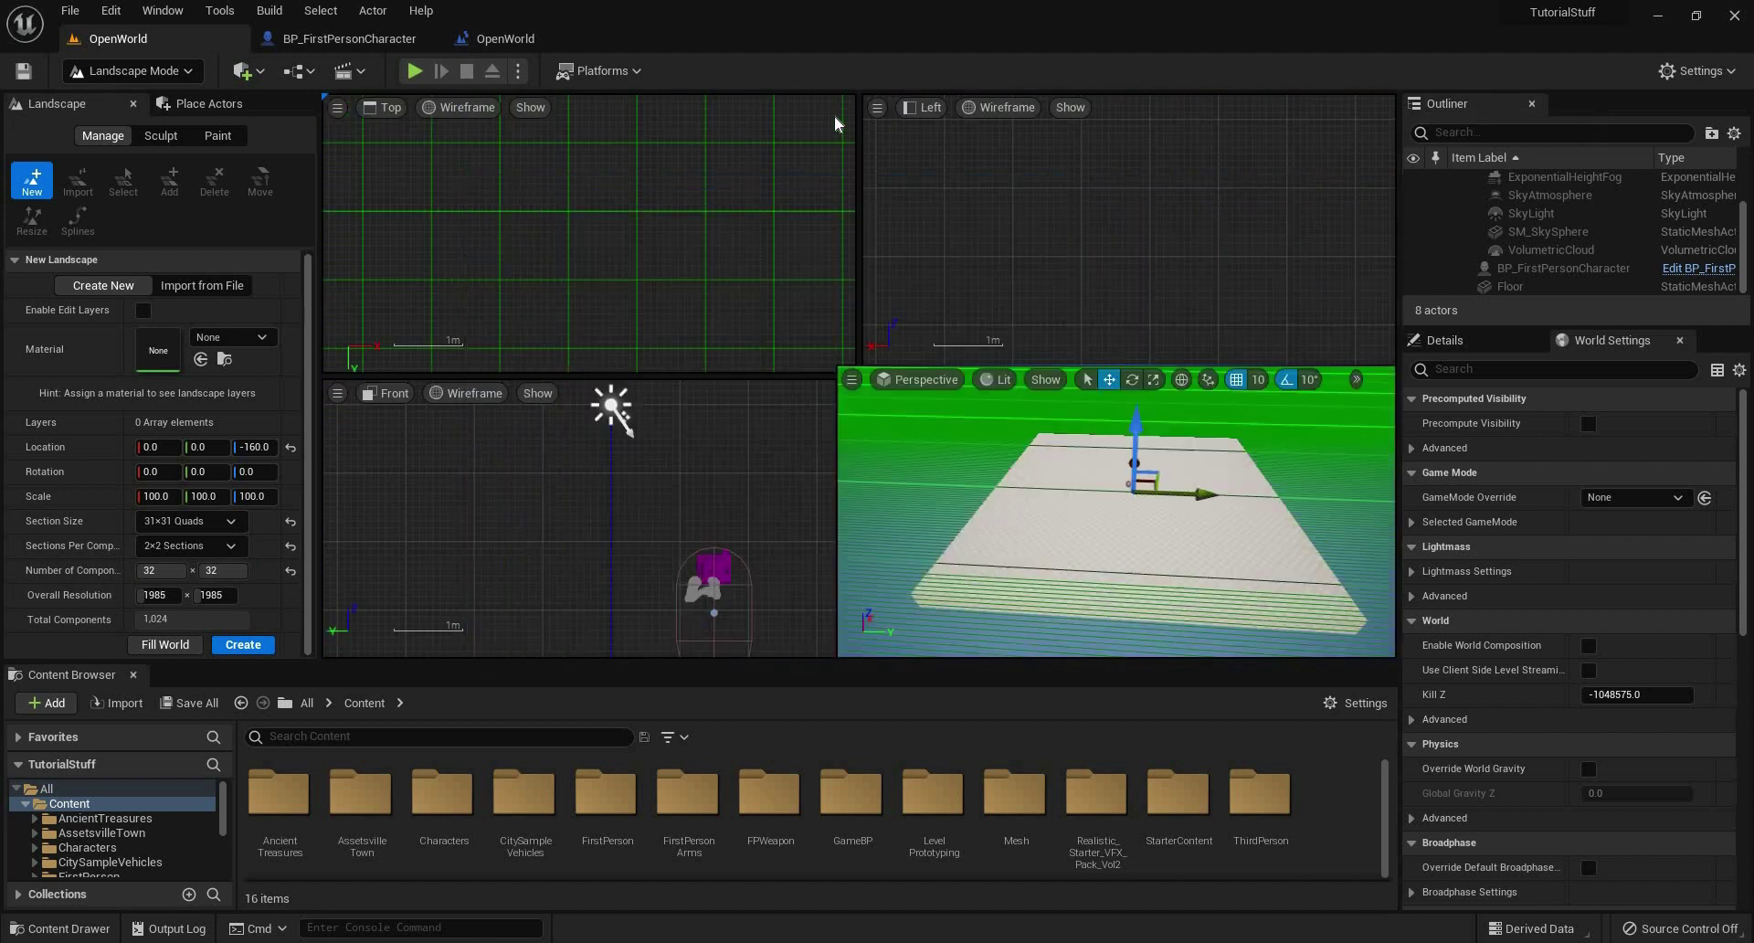
left_click(839, 109)
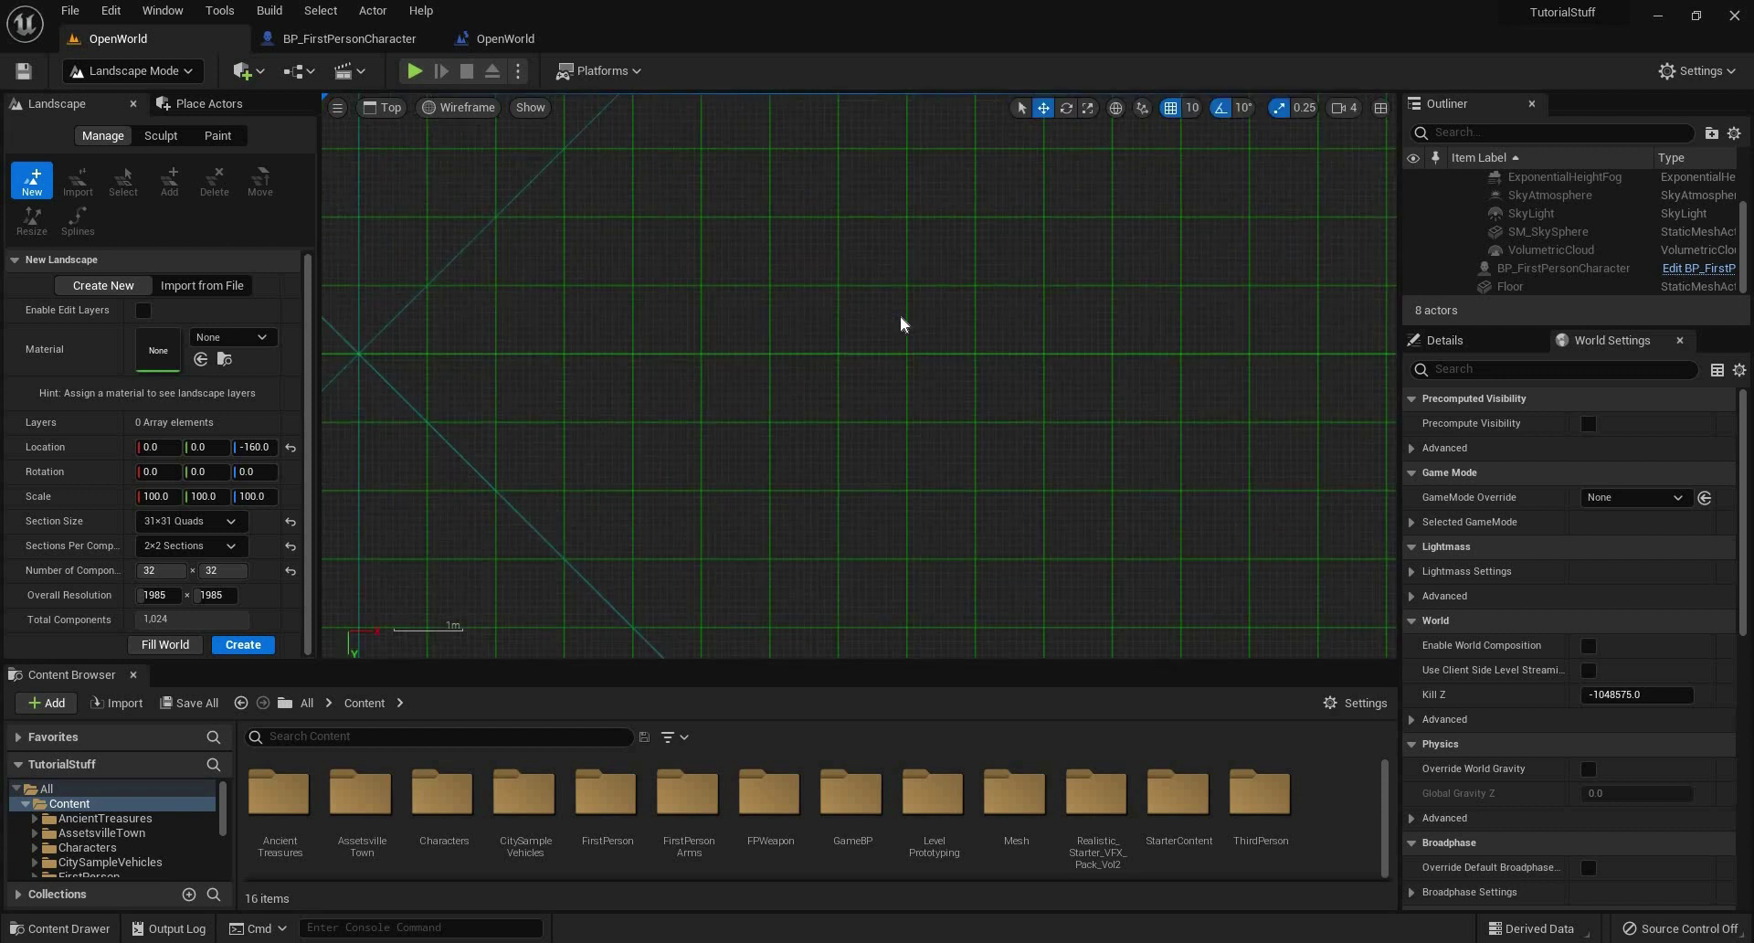
scroll(900, 315, "down", 8)
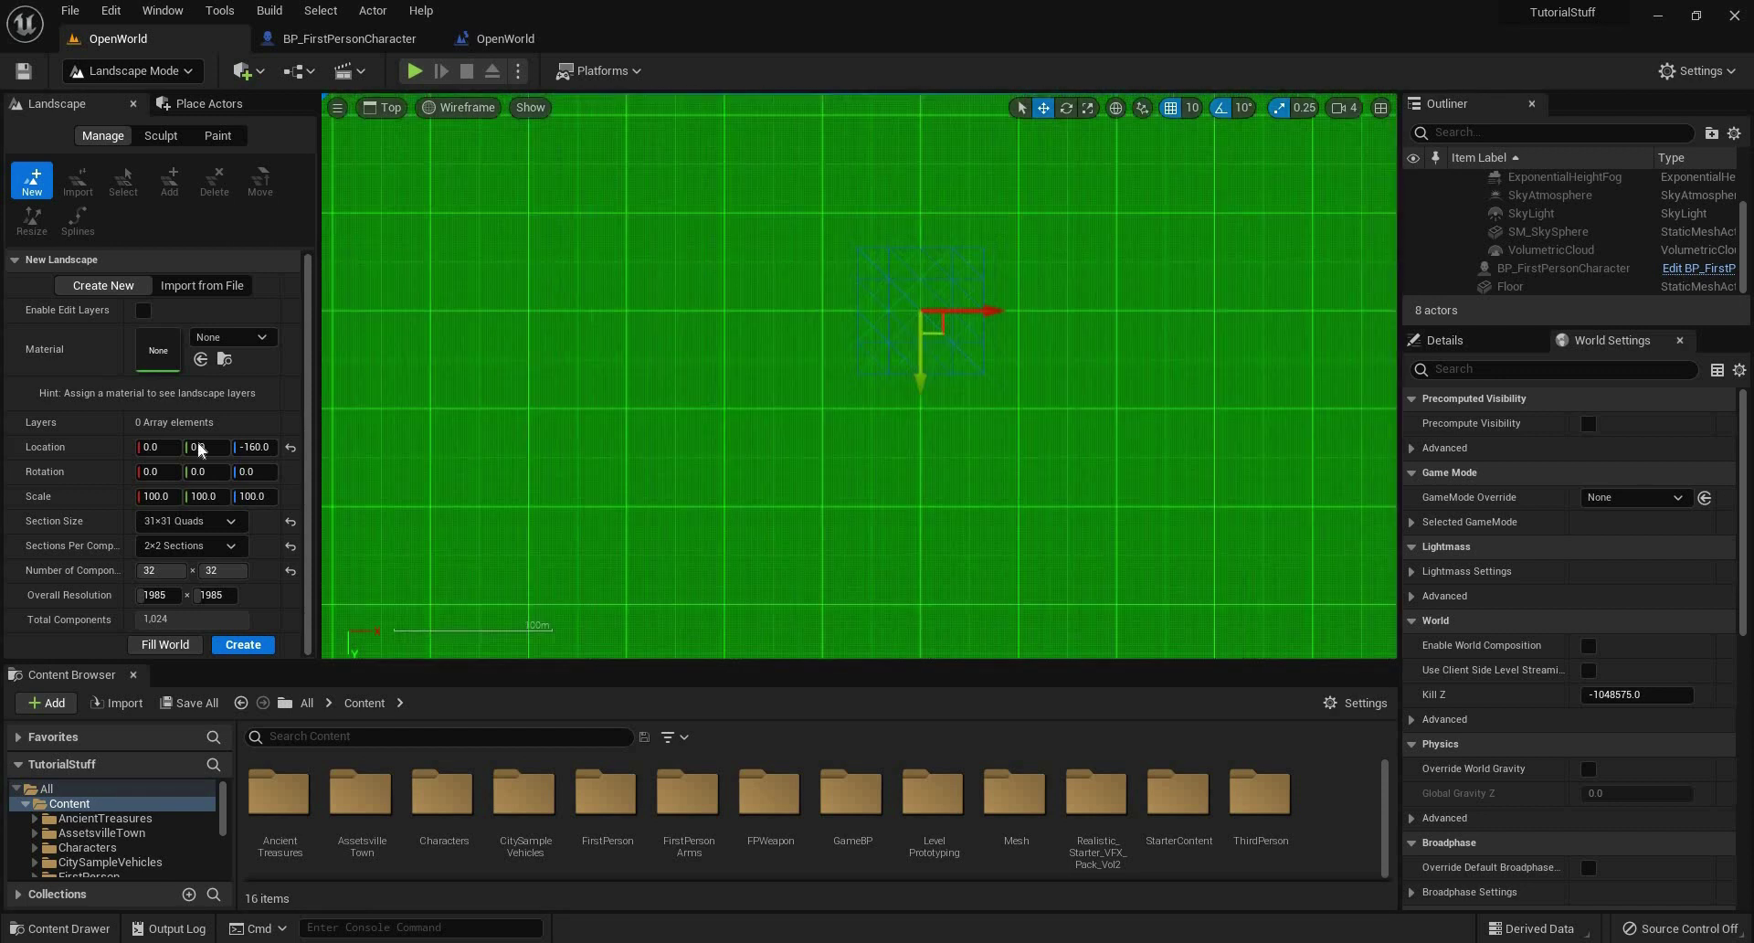
Keep the section size at 31×31 quads, set sections per component to 1×1, and inspect the component grid.
left_click(192, 521)
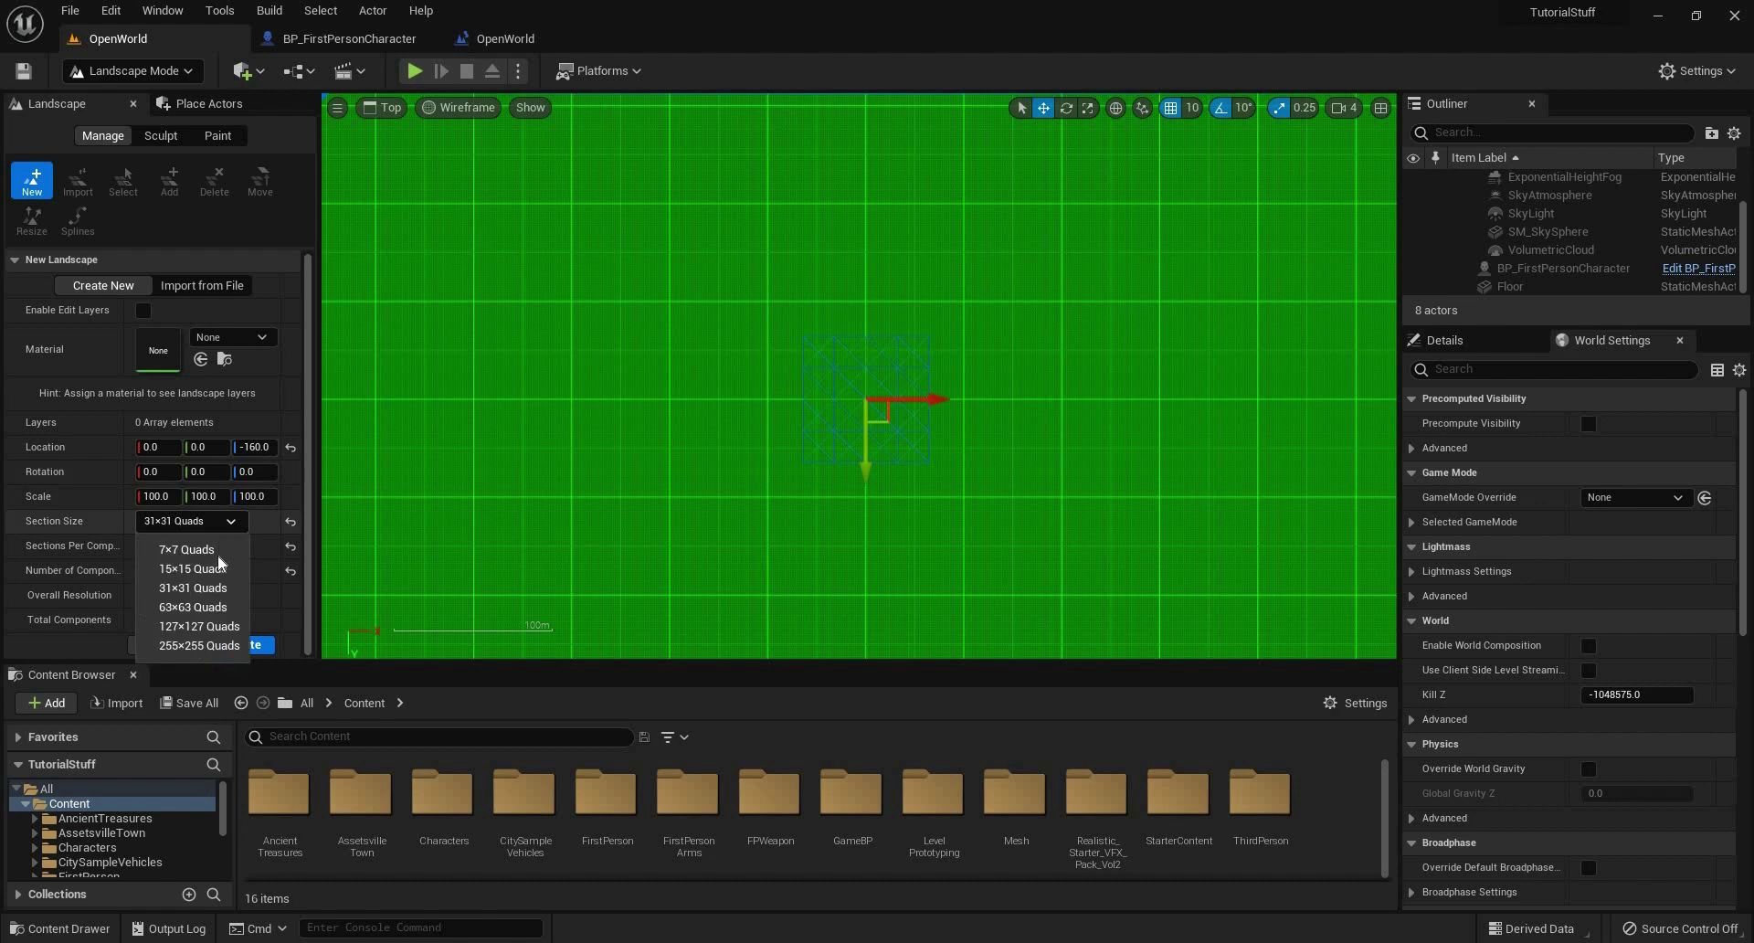
left_click(215, 577)
left_click(192, 546)
left_click(183, 561)
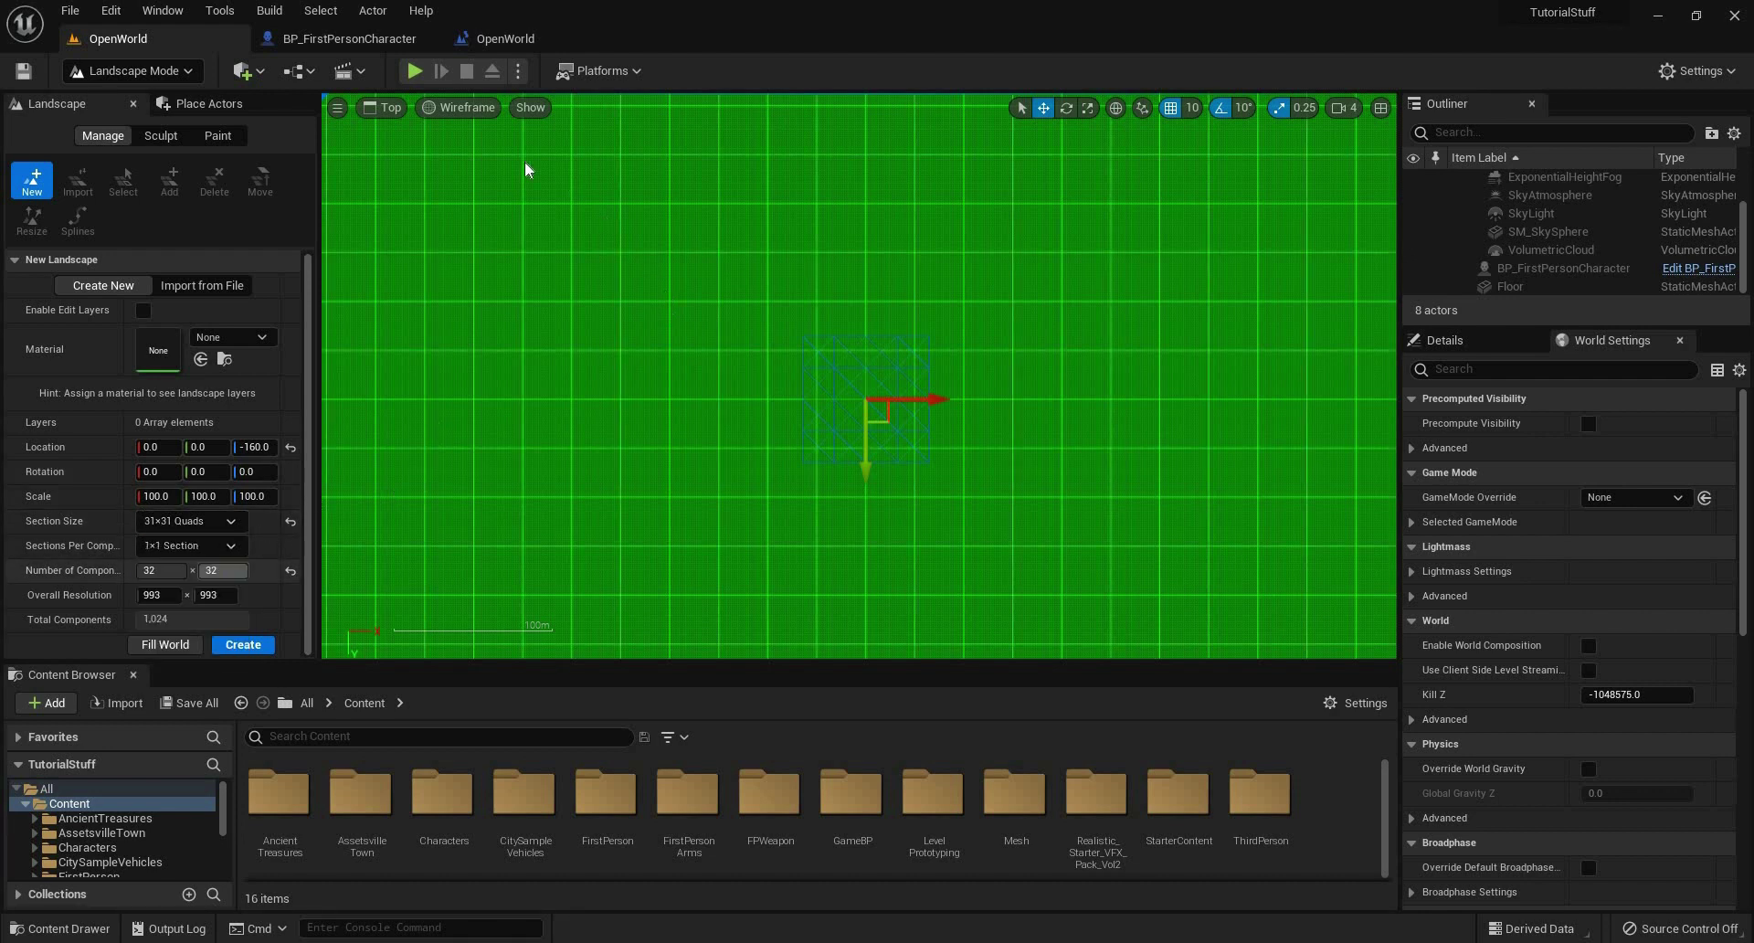
scroll(704, 324, "down", 3)
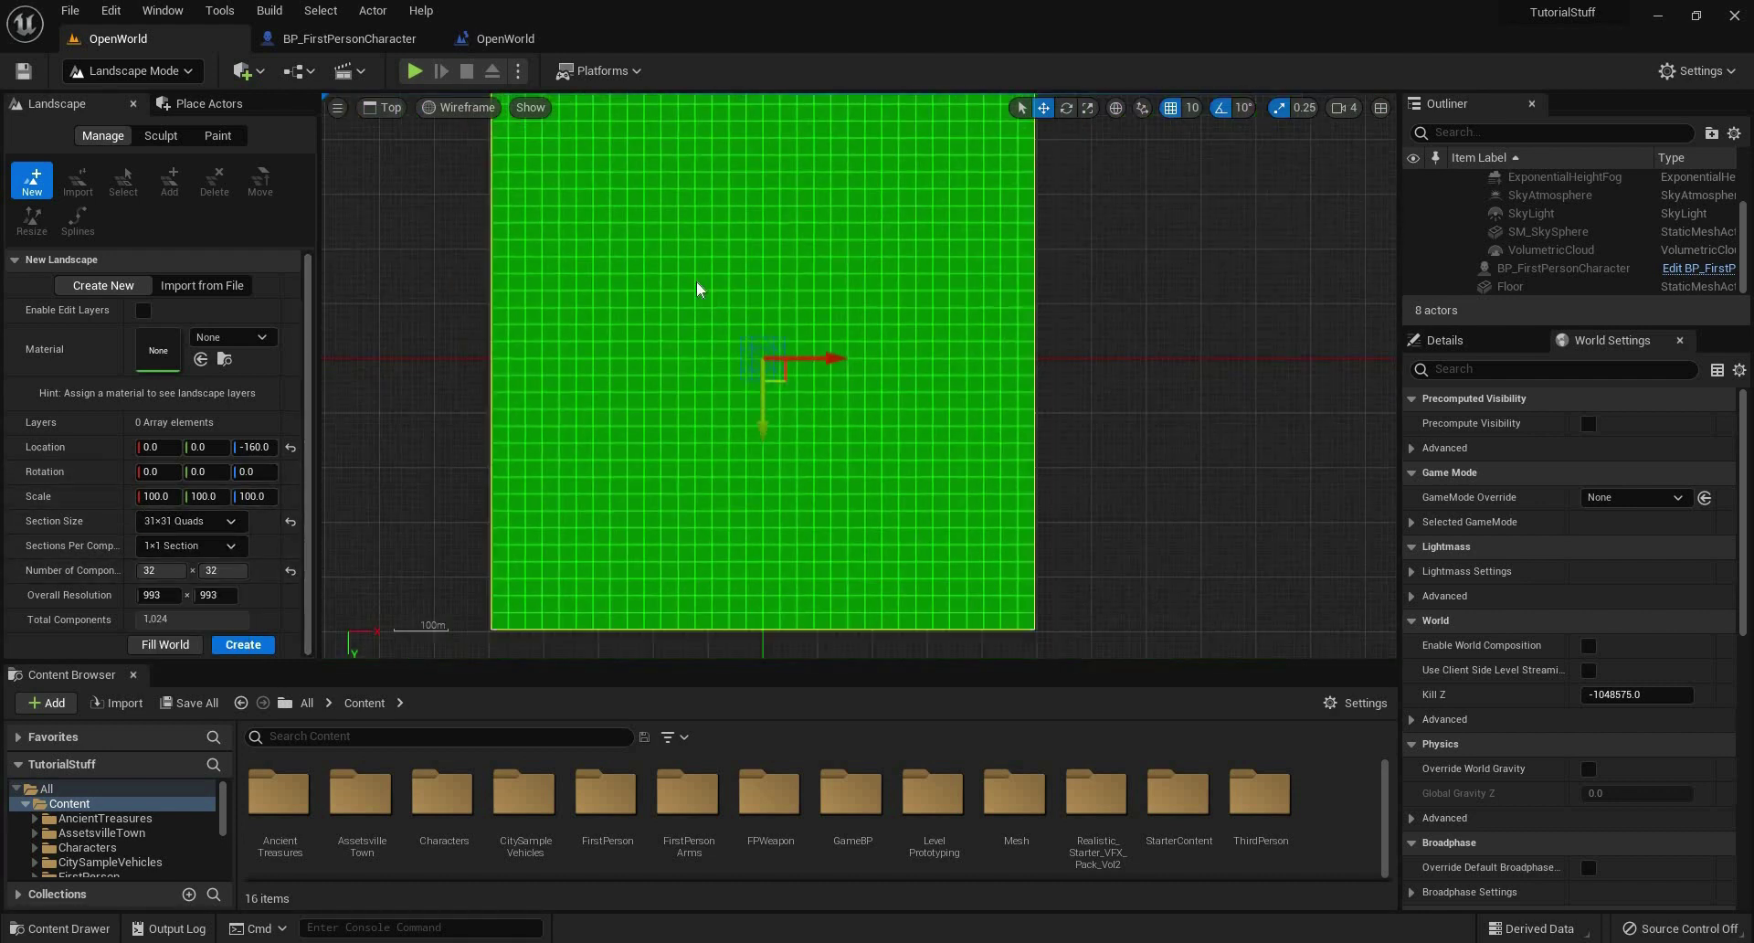
scroll(673, 253, "up", 2)
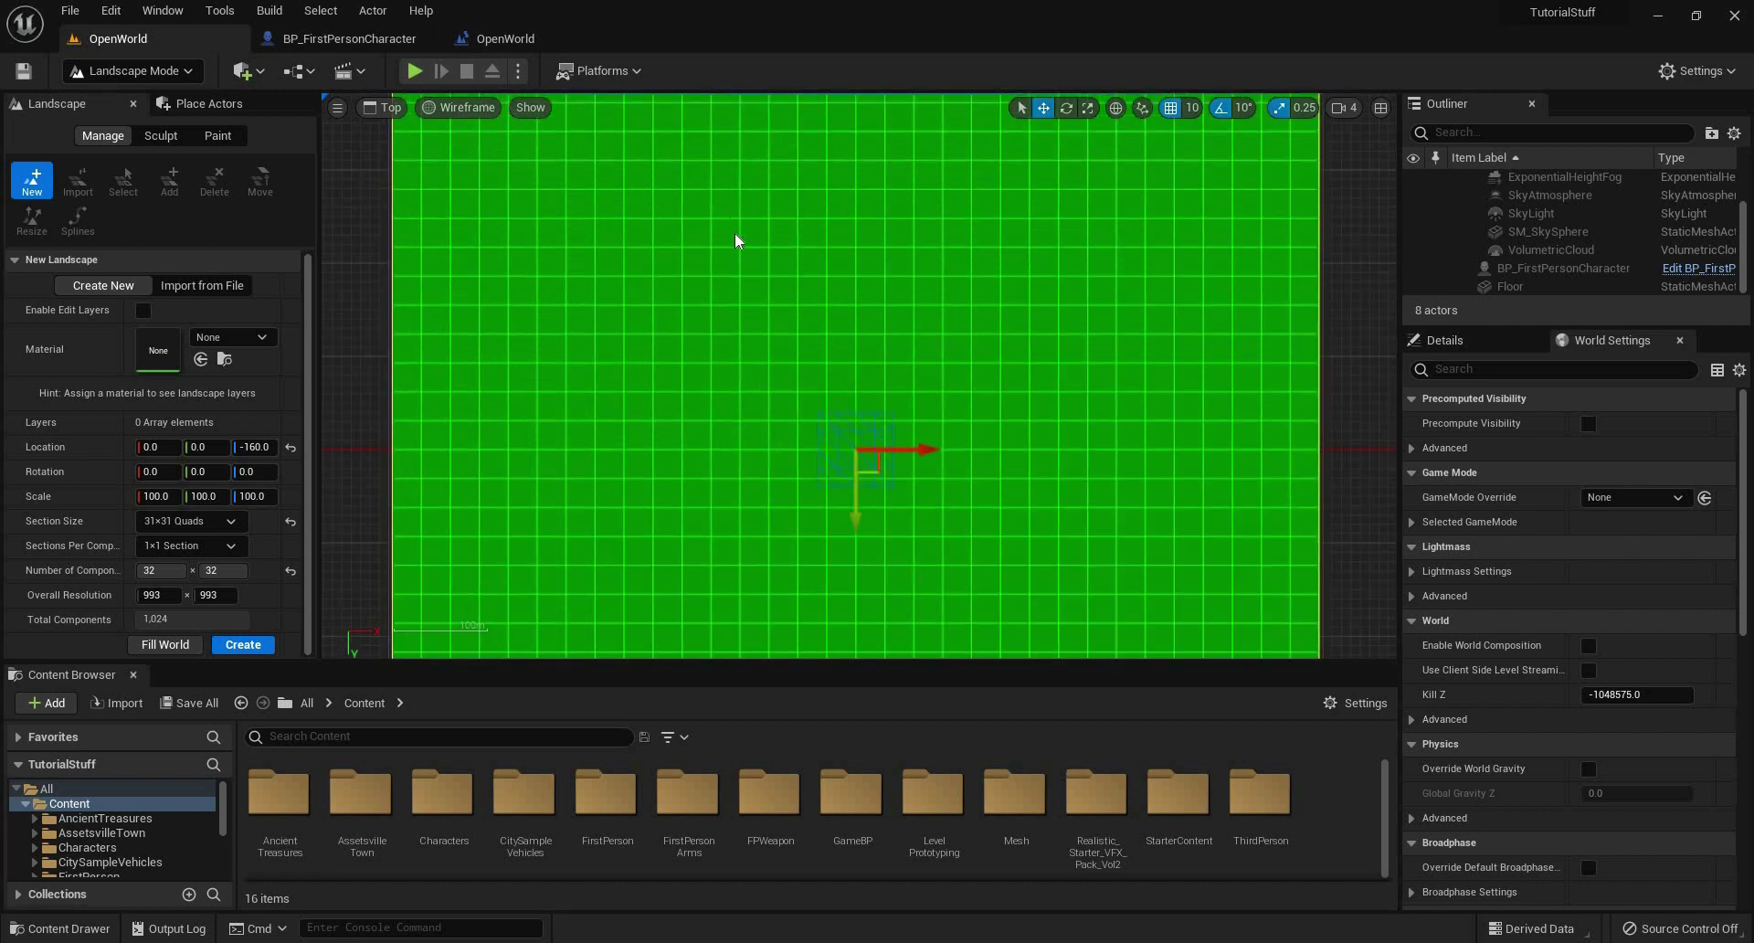
scroll(735, 235, "up", 1)
scroll(704, 194, "up", 1)
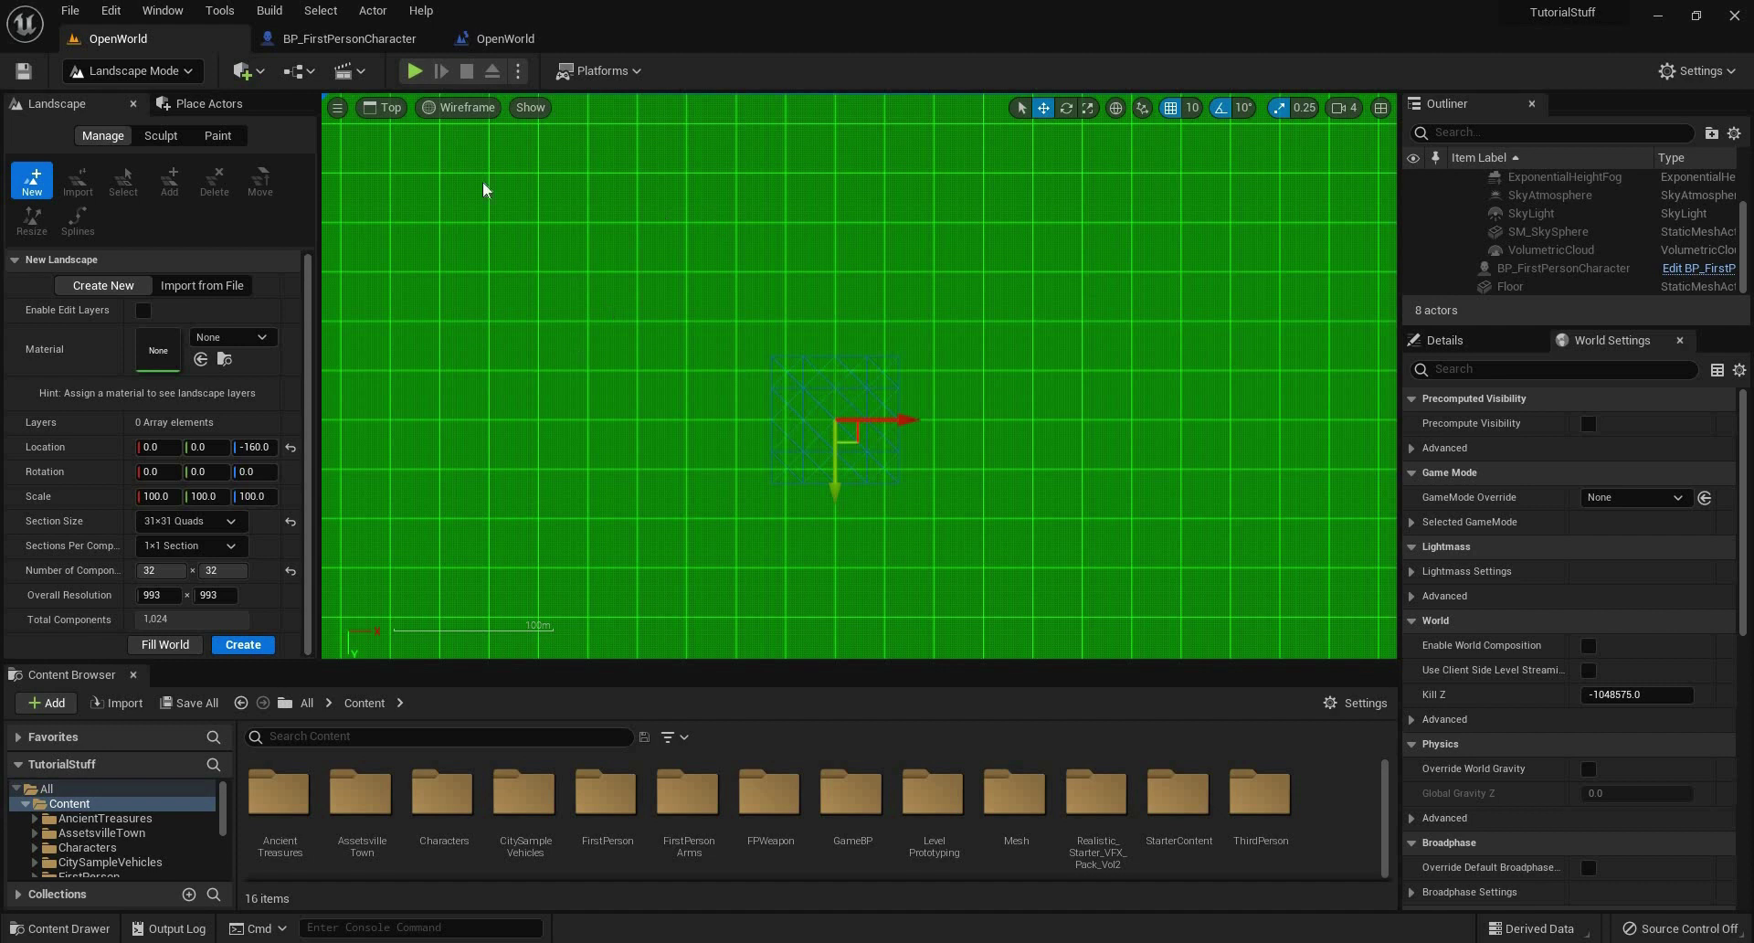
Switch sections per component to 2×2 to compare the grid, then return it to 1×1.
left_click(218, 525)
left_click(209, 581)
left_click(209, 553)
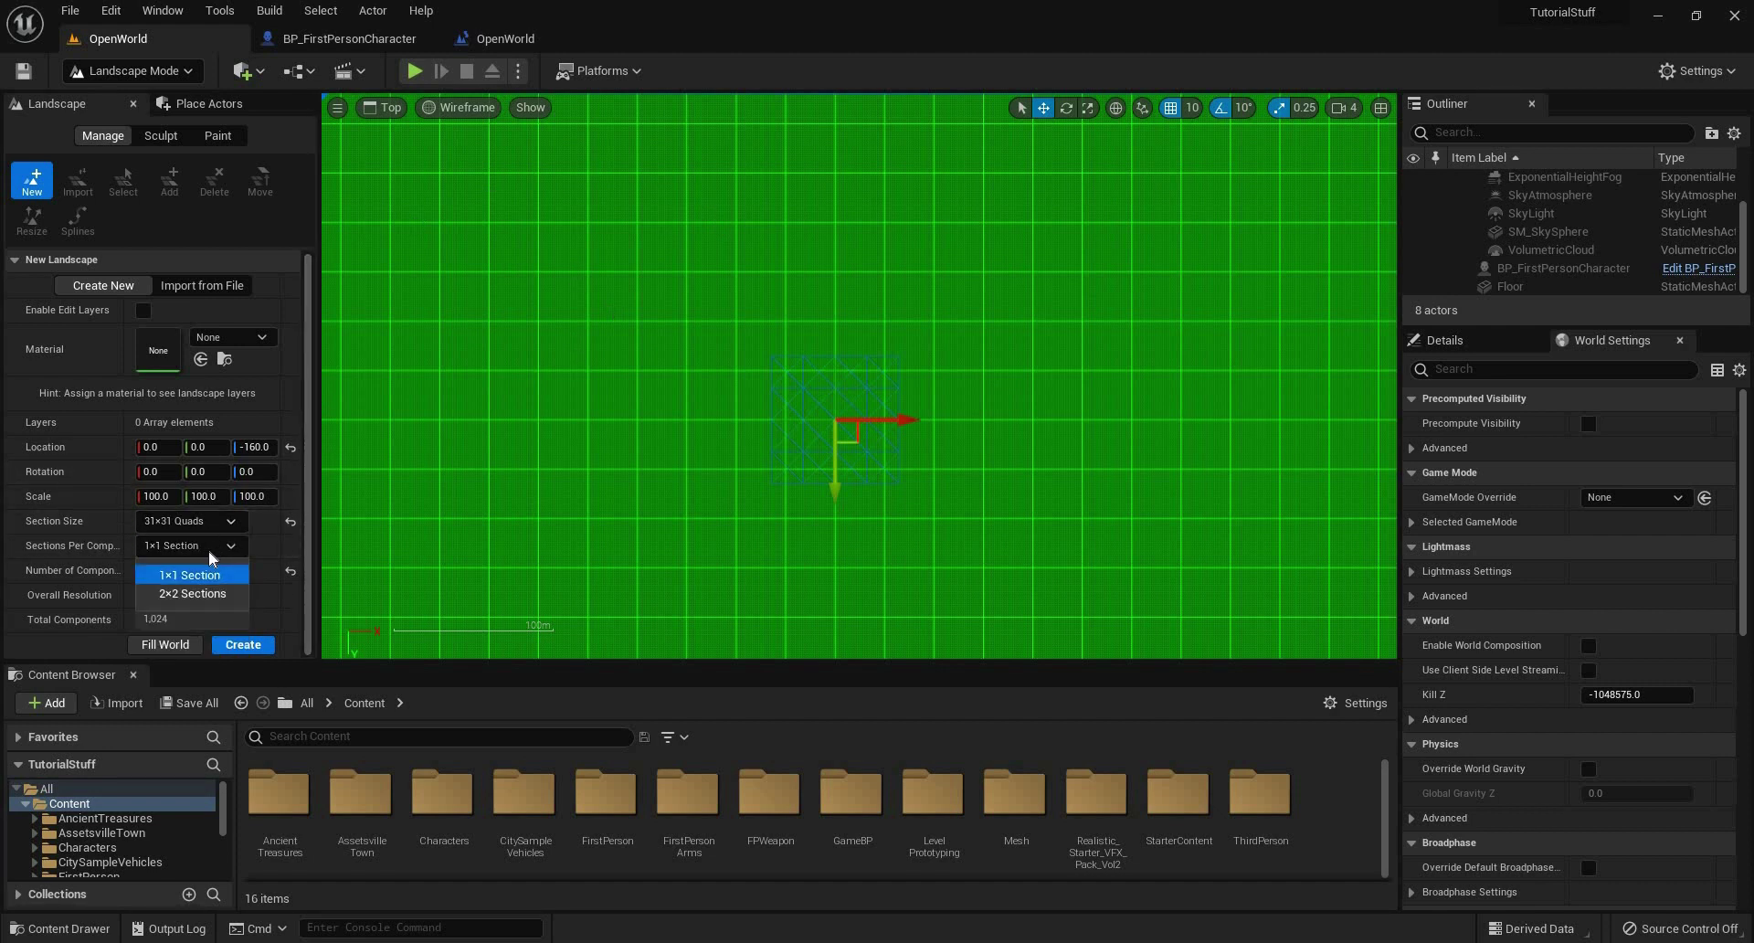
left_click(209, 553)
left_click(209, 546)
left_click(210, 592)
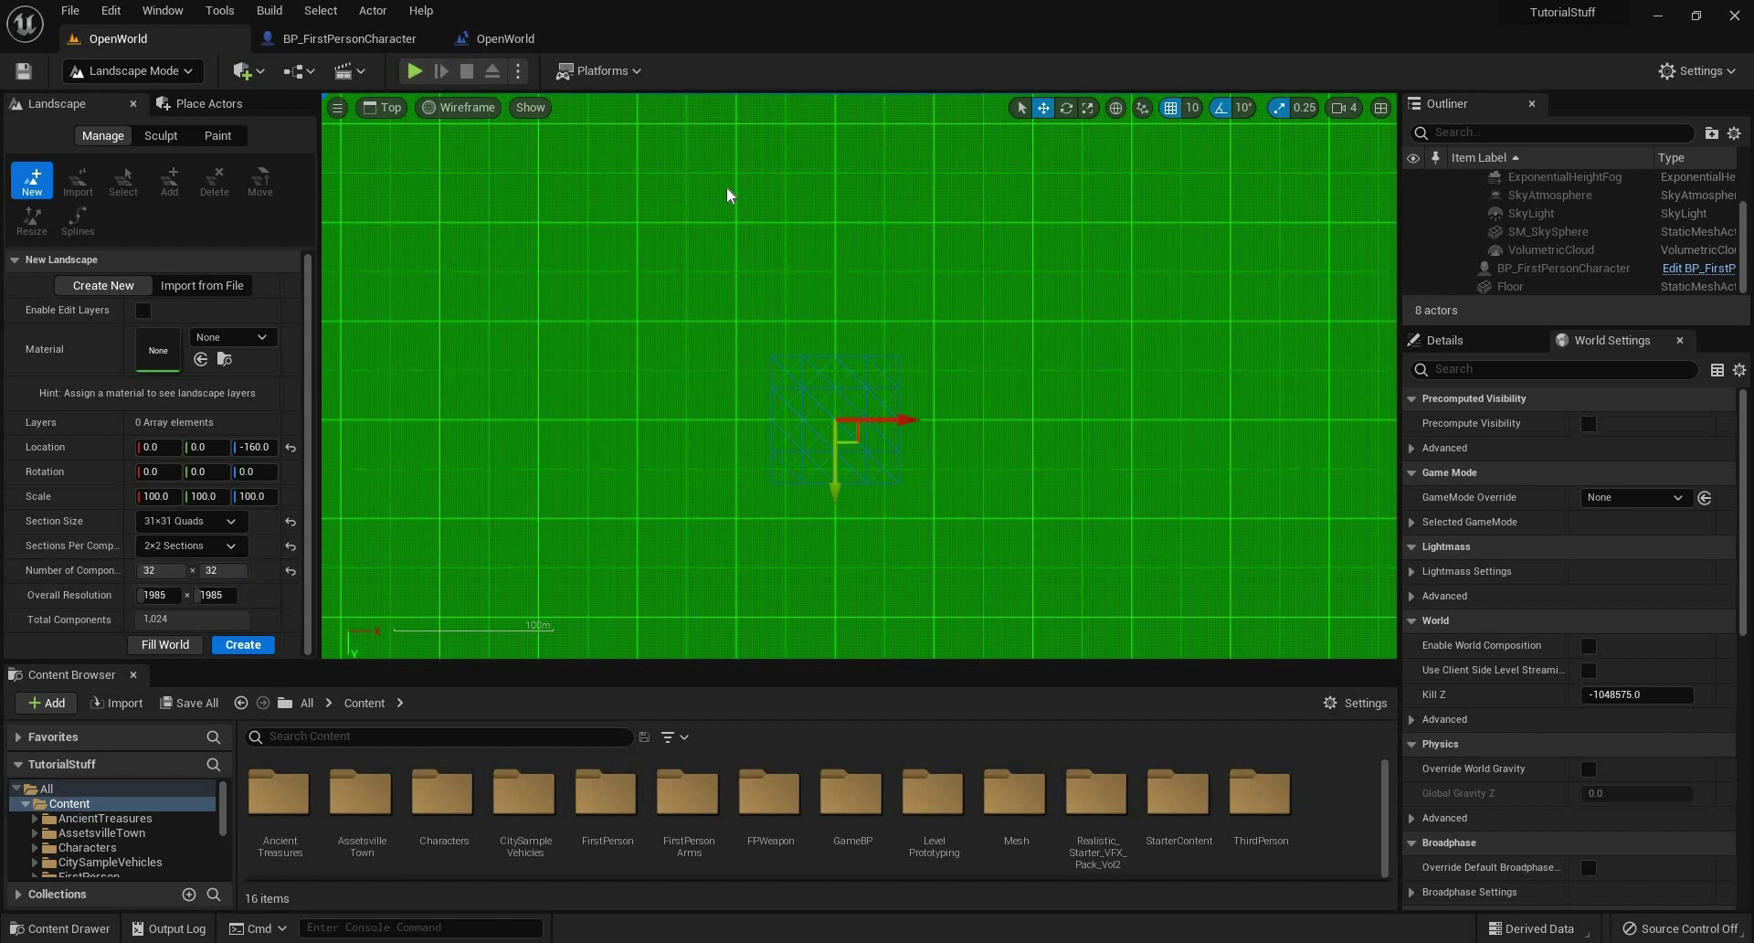
left_click(210, 545)
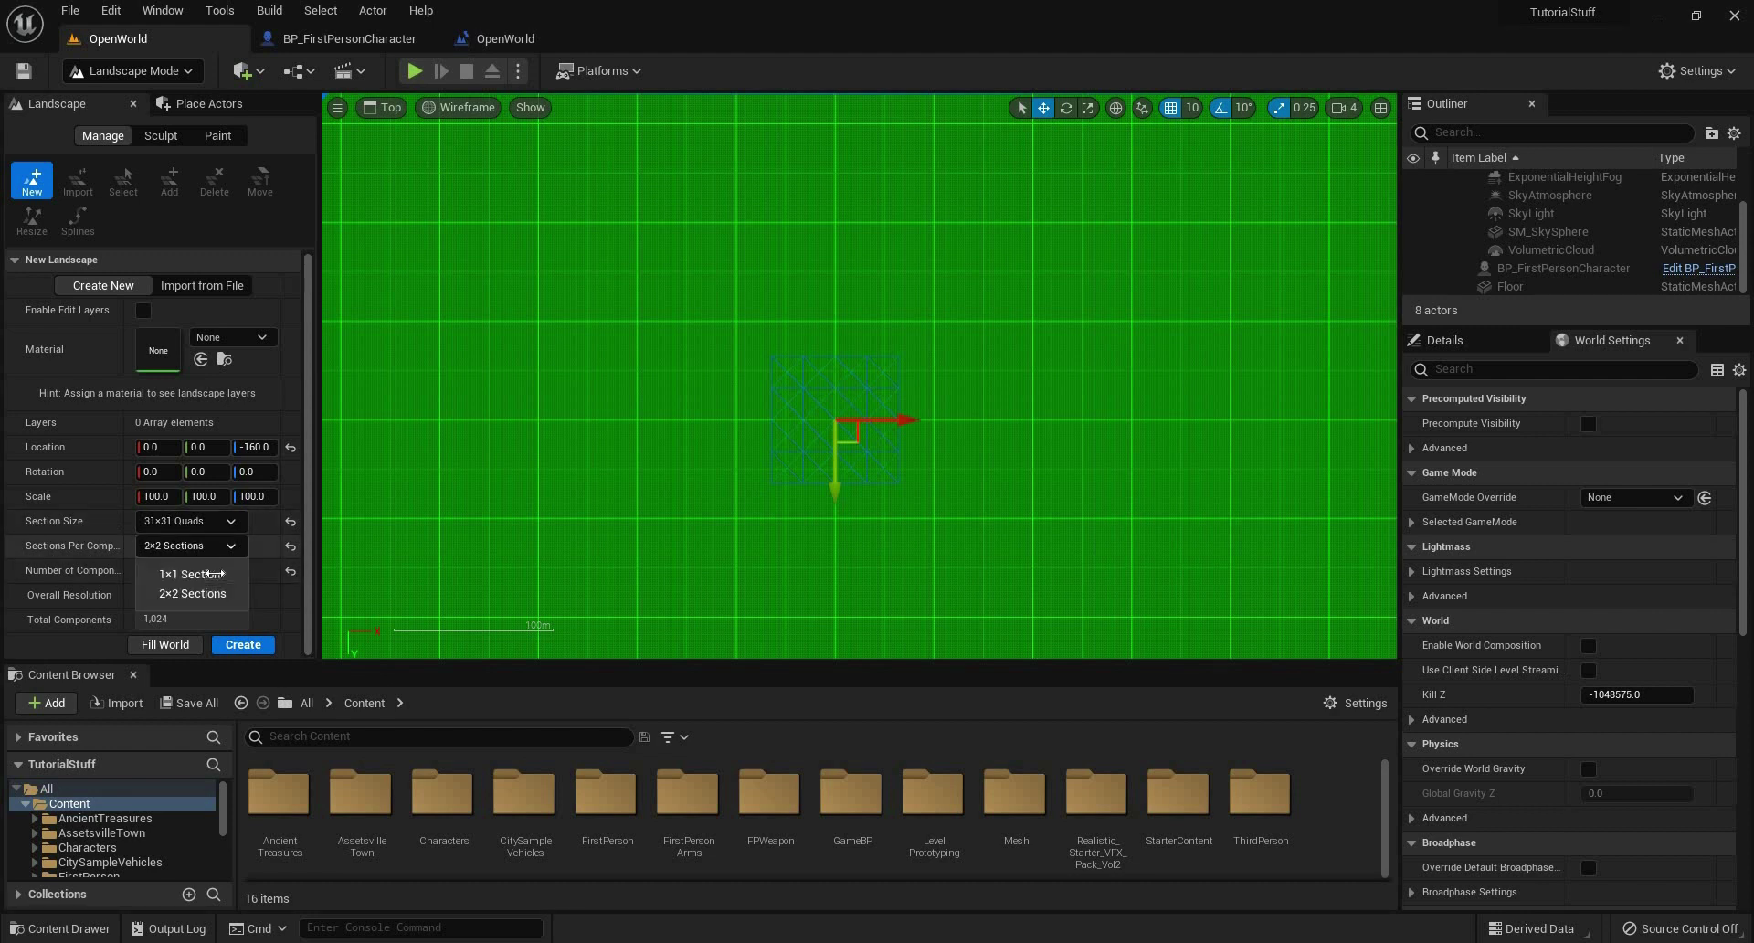
left_click(240, 567)
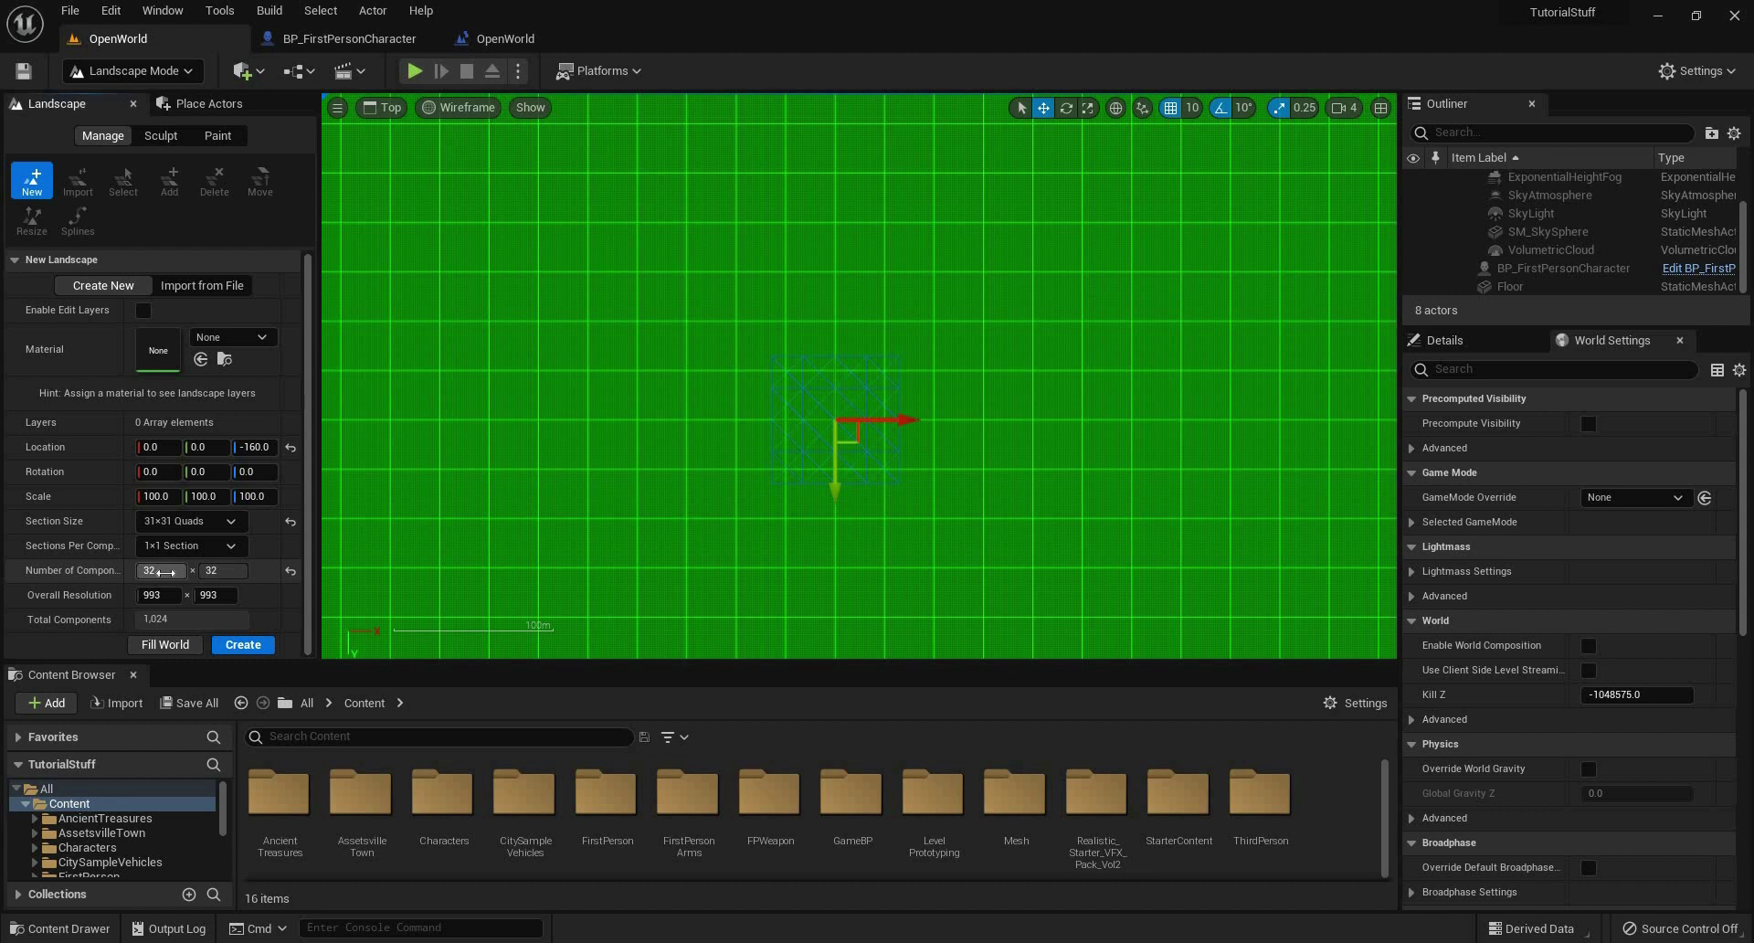
Set the new landscape's number of components to 21 × 15.
scroll(676, 507, "down", 2)
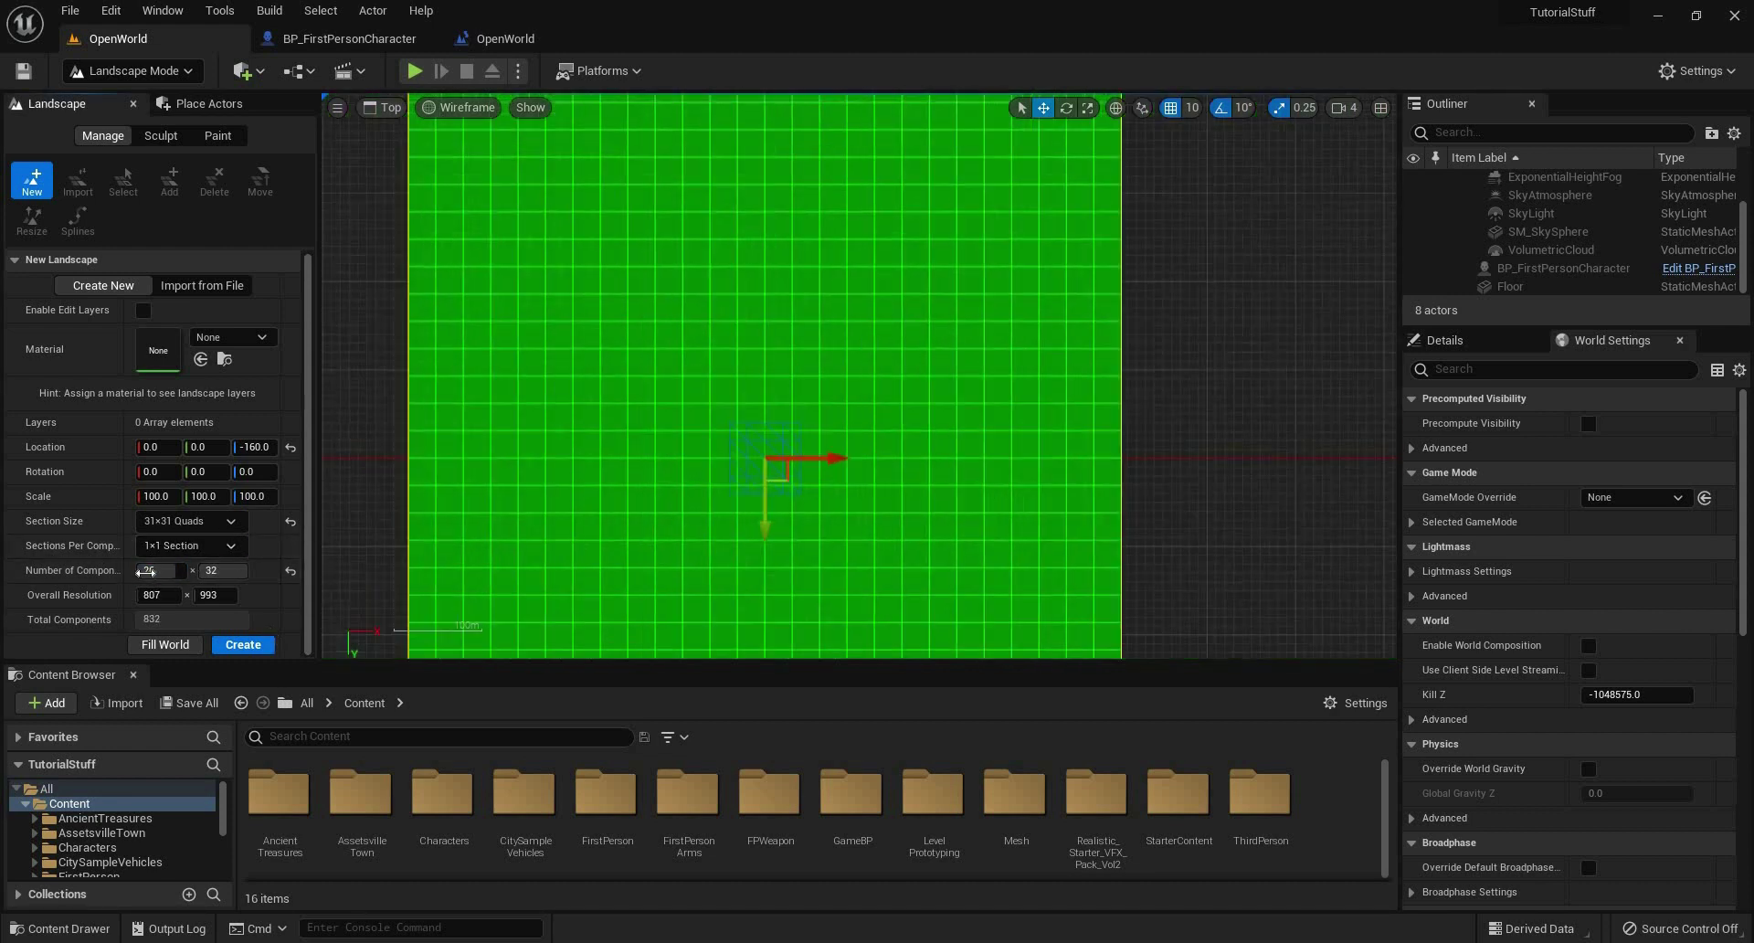
left_click_drag(173, 573, 222, 570)
Switch the section size to 15×15 quads to compare the preview, then return it to 31×31 quads.
left_click(232, 521)
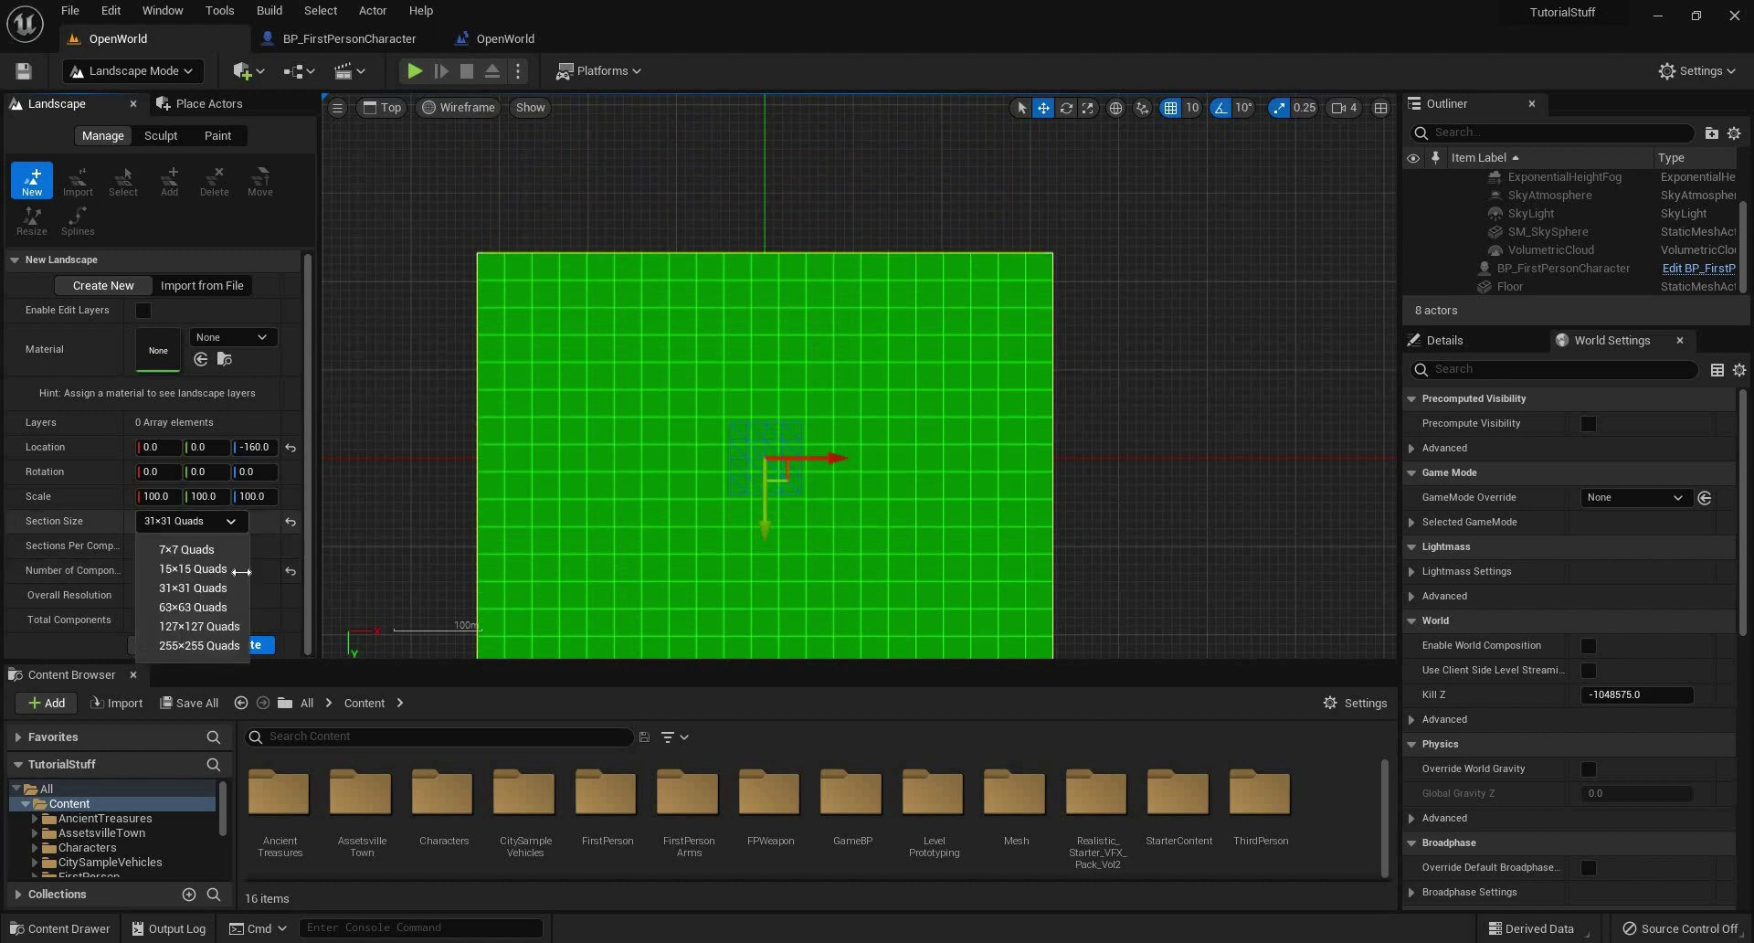
left_click(239, 568)
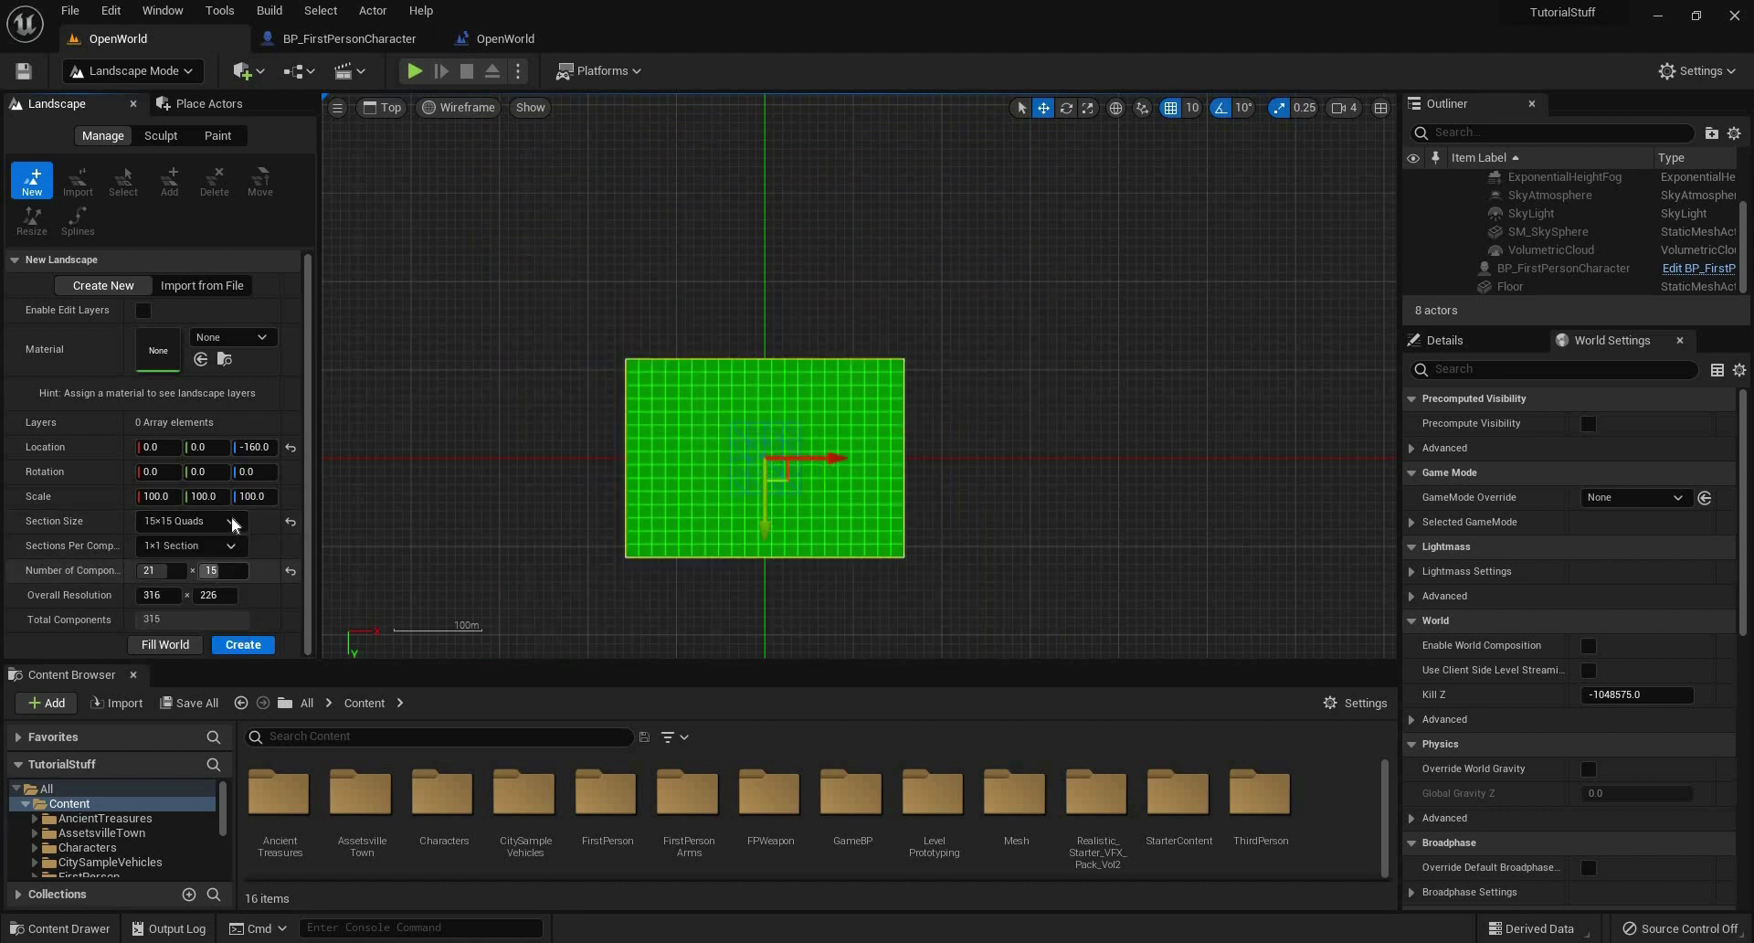
left_click(241, 582)
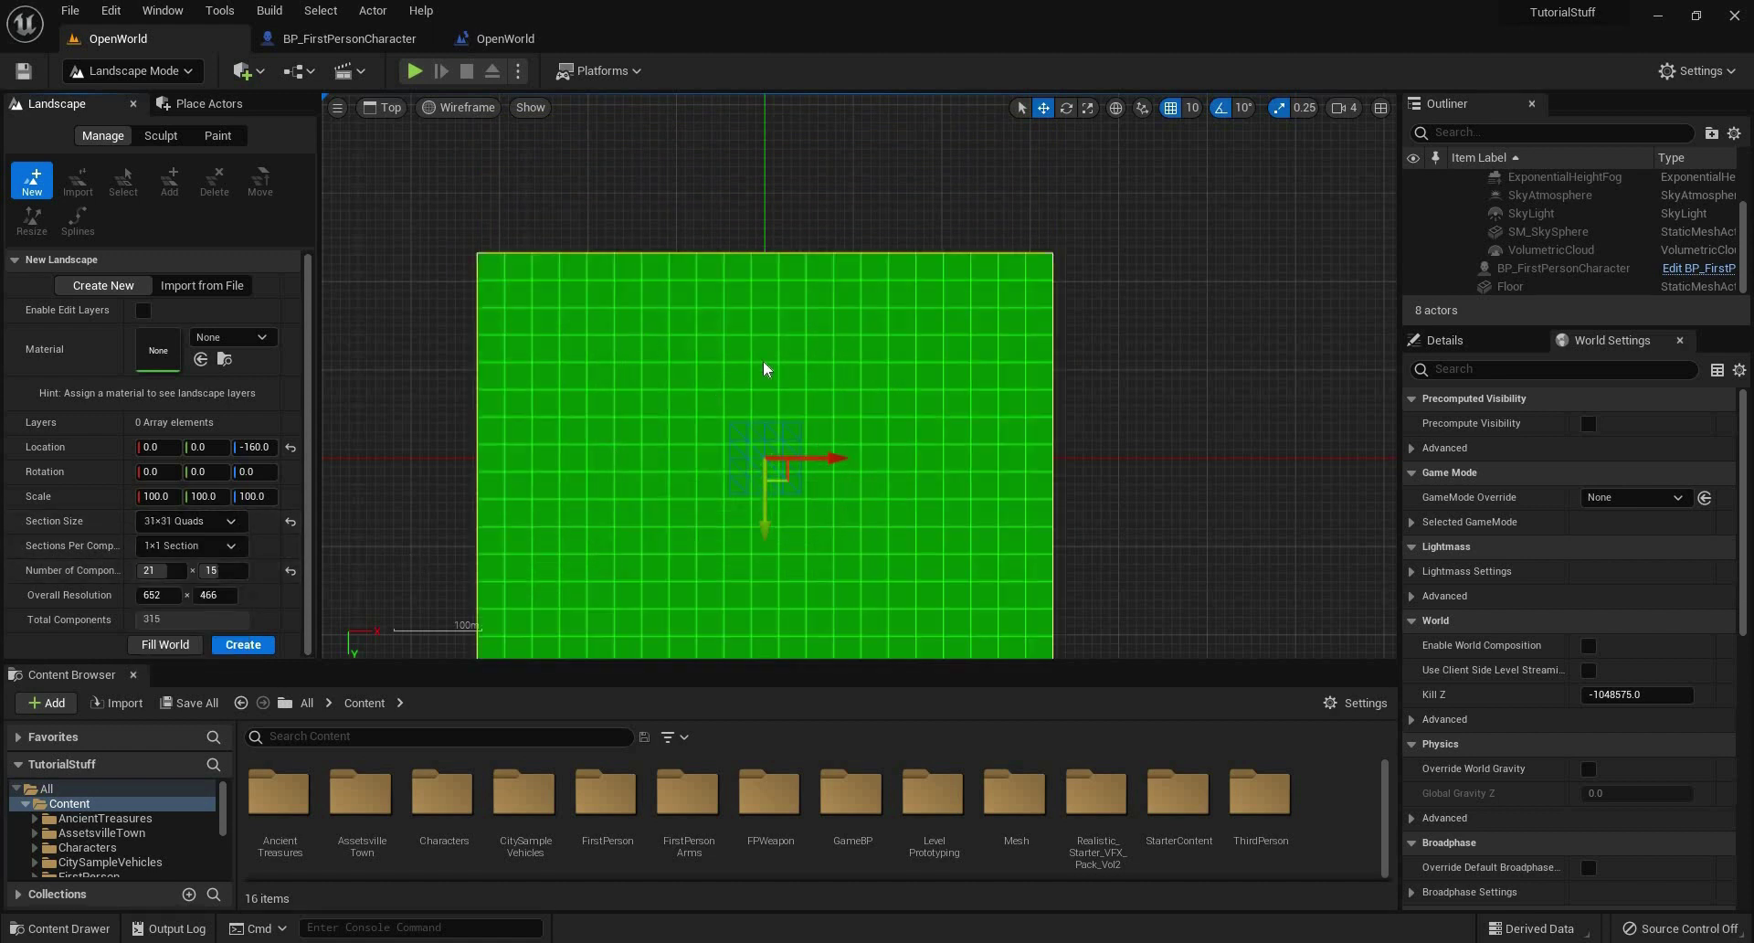
right_click_drag(764, 362, 844, 259)
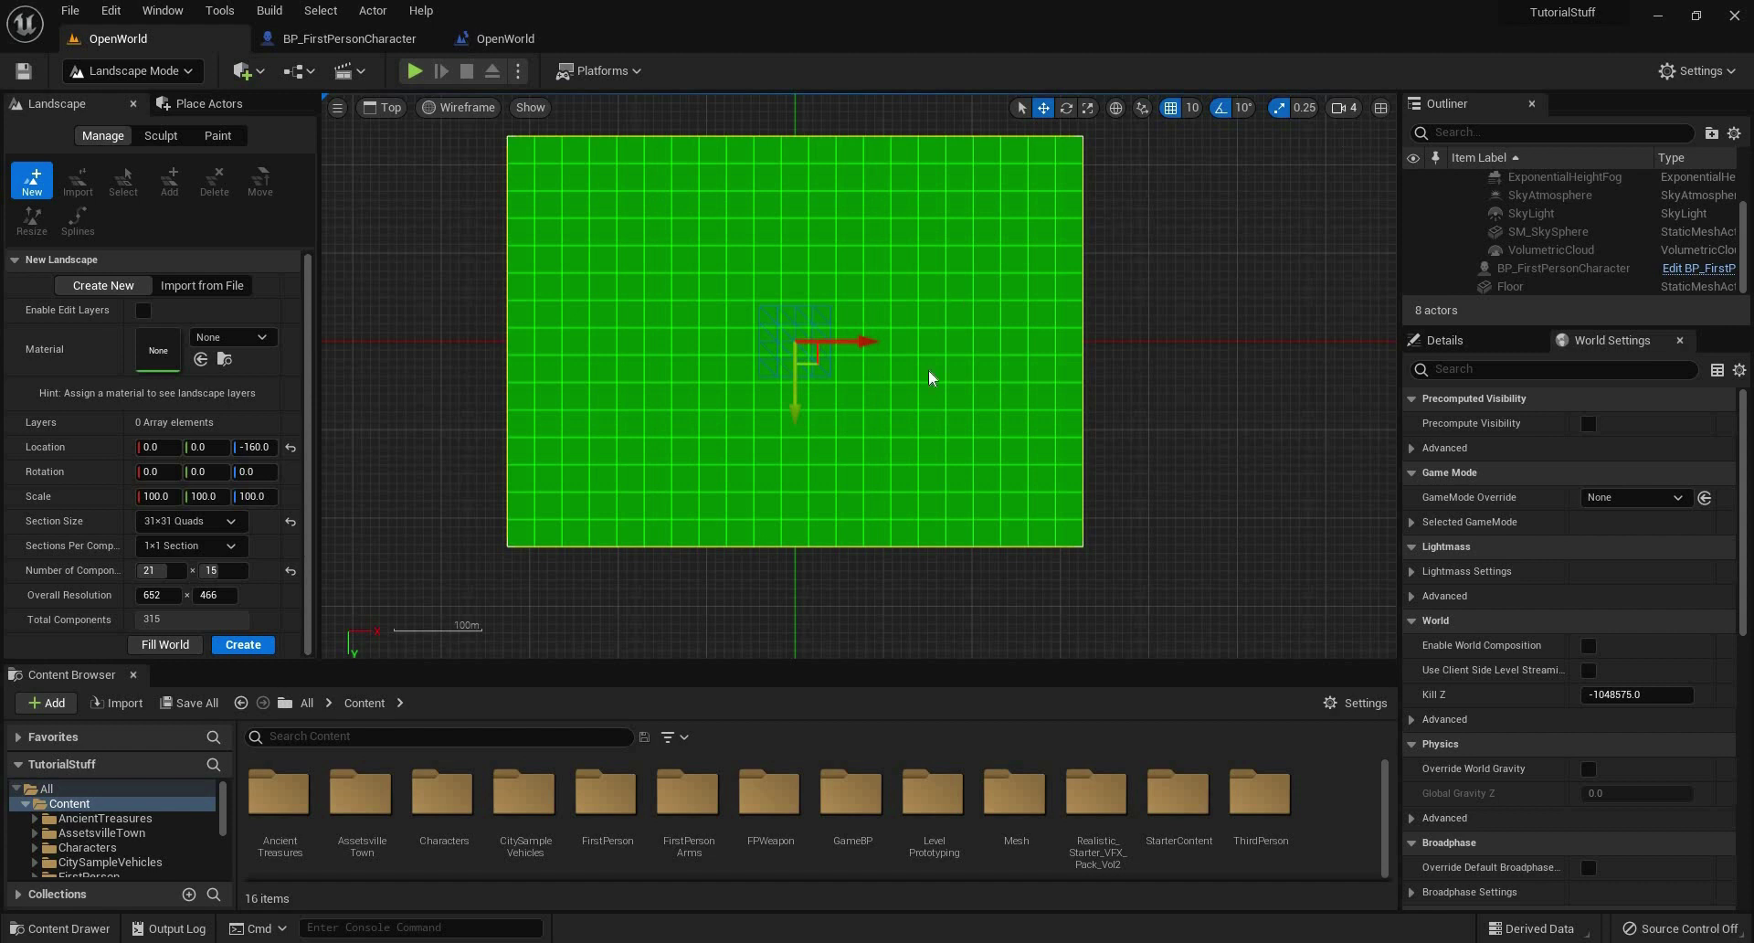
Maximize the Perspective viewport and create the landscape with the configured settings.
left_click(1380, 107)
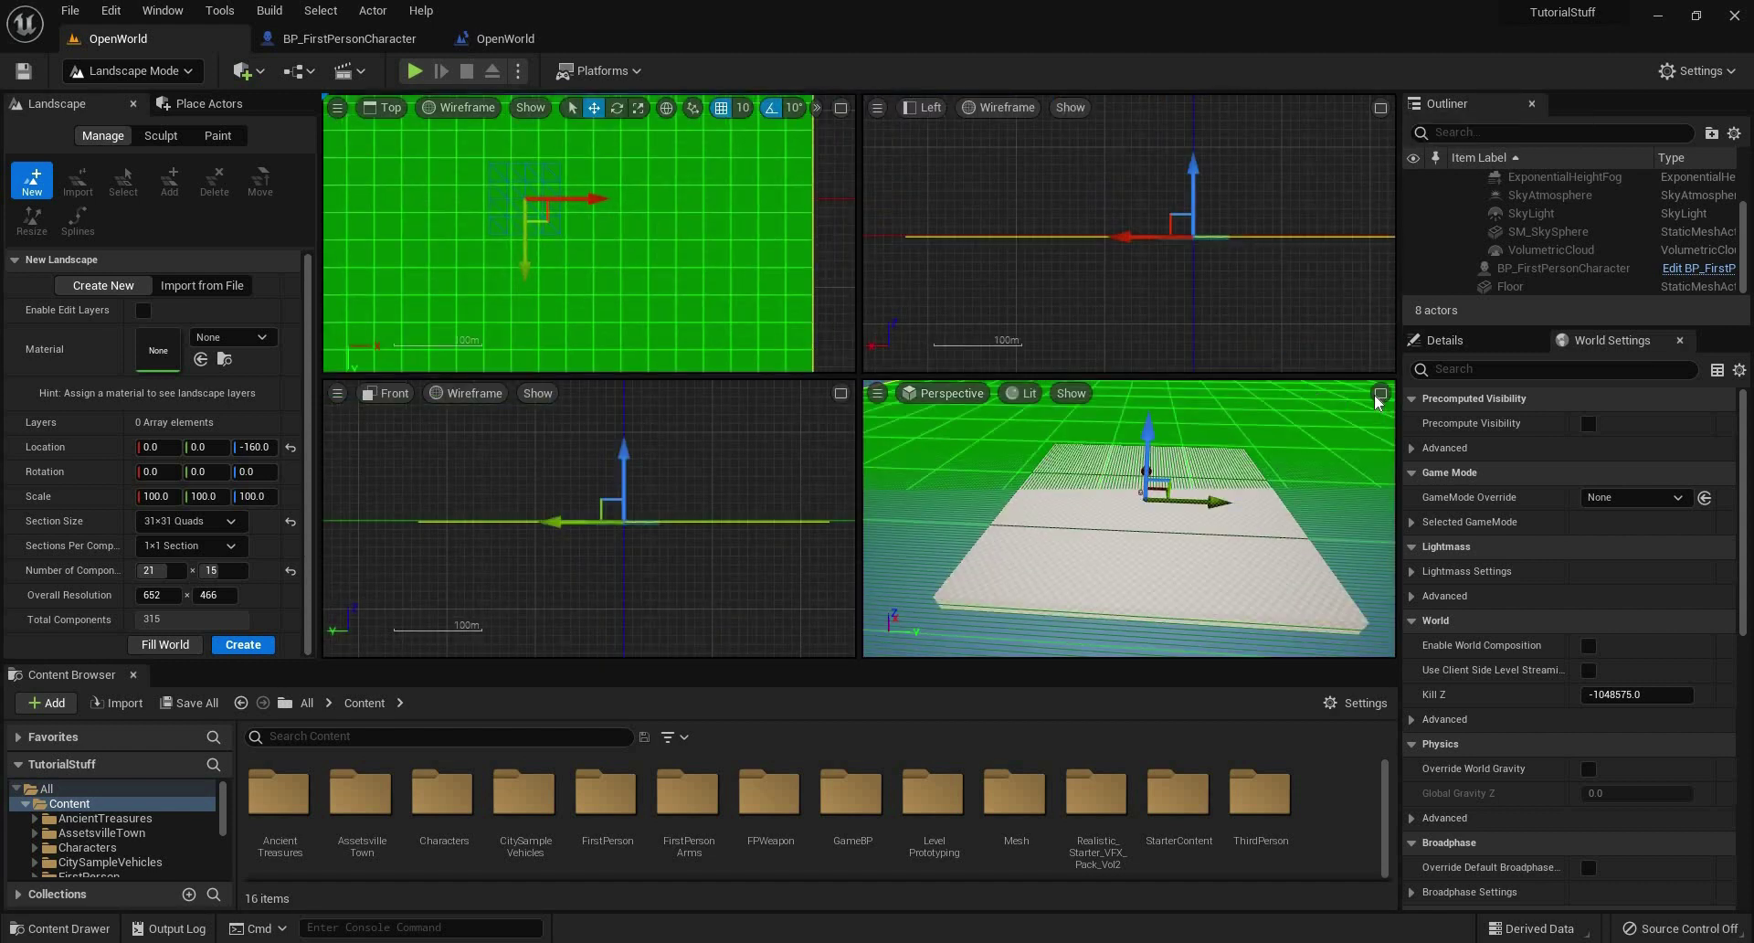
left_click(1380, 393)
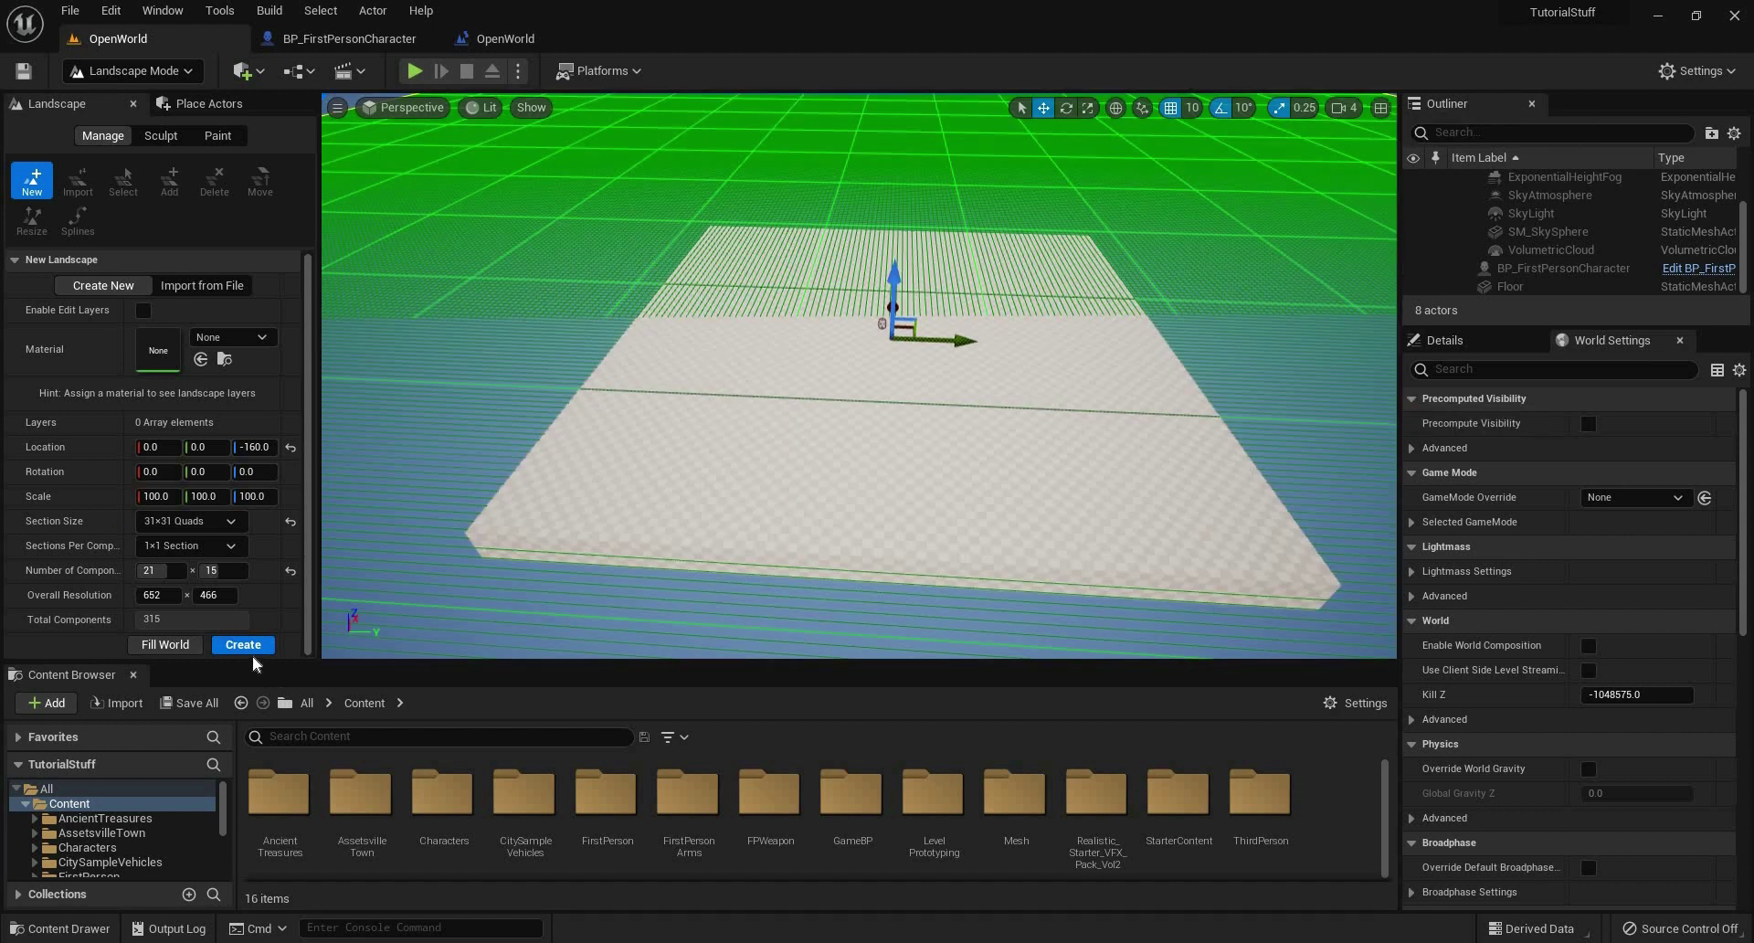
left_click(243, 645)
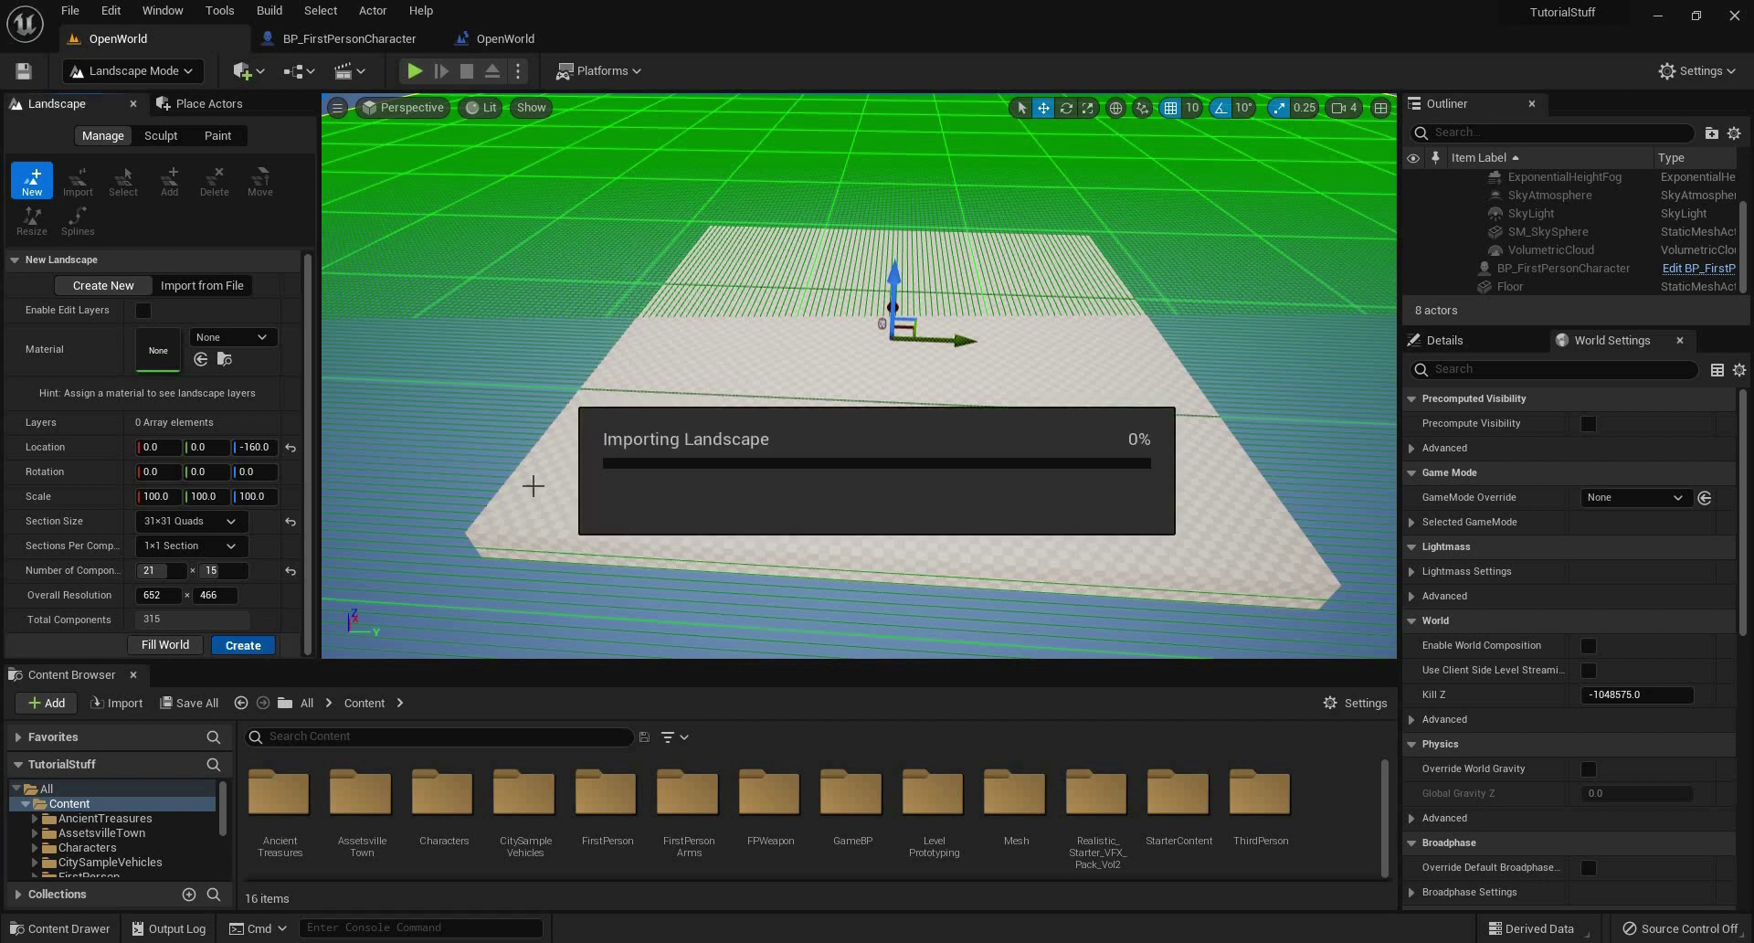
mouse_move(605, 405)
right_mouse_down()
mouse_move(557, 402)
mouse_move(511, 356)
mouse_move(575, 407)
right_mouse_up()
key("w")
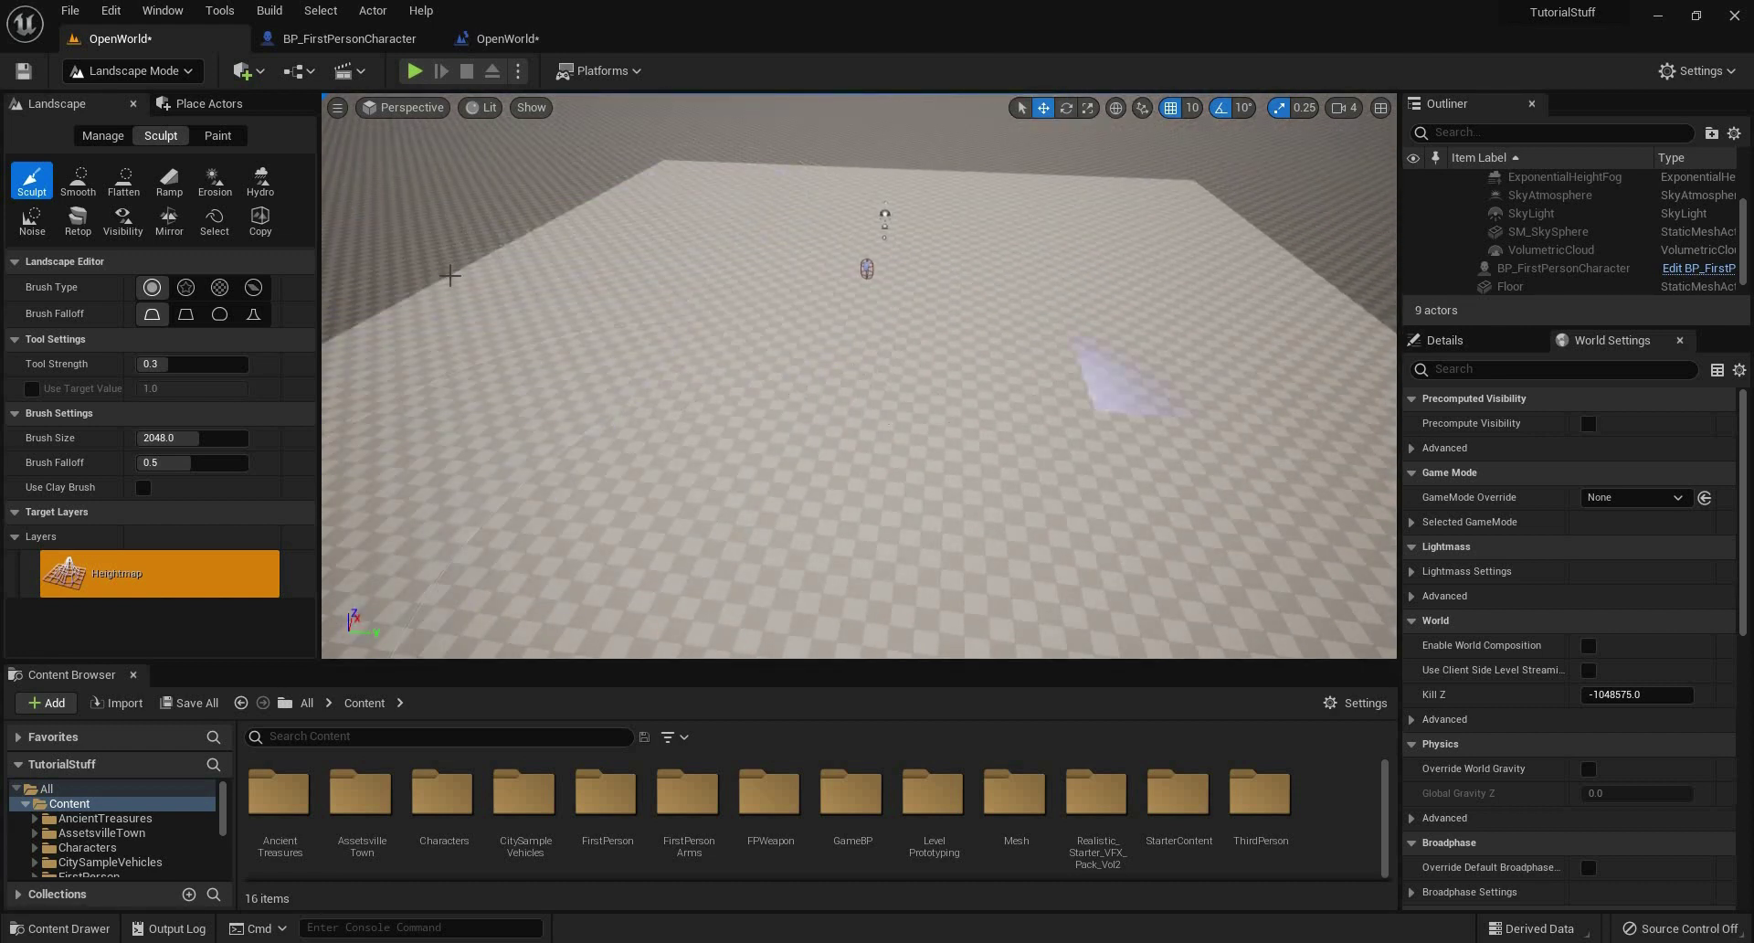
Try a sculpt stroke on the landscape surface and undo it.
left_click(151, 73)
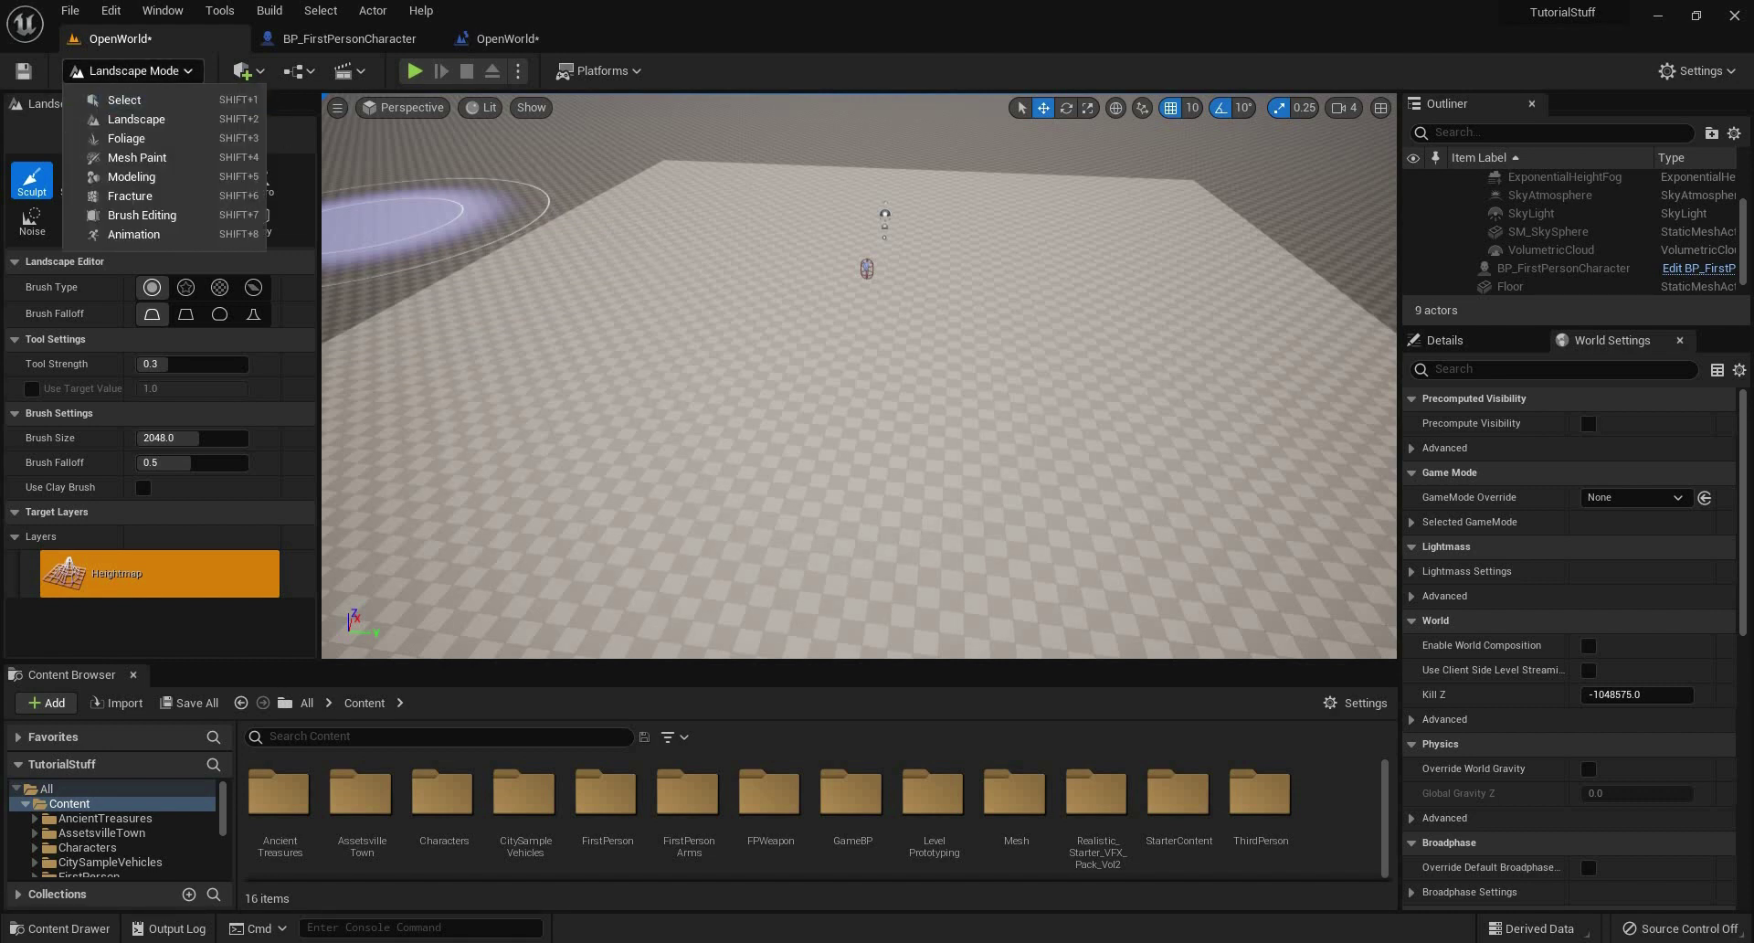
mouse_move(622, 228)
right_mouse_down()
mouse_move(603, 222)
mouse_move(670, 250)
right_mouse_up()
mouse_move(670, 250)
left_mouse_down()
mouse_move(671, 234)
mouse_move(559, 188)
left_mouse_up()
key("ctrl+z")
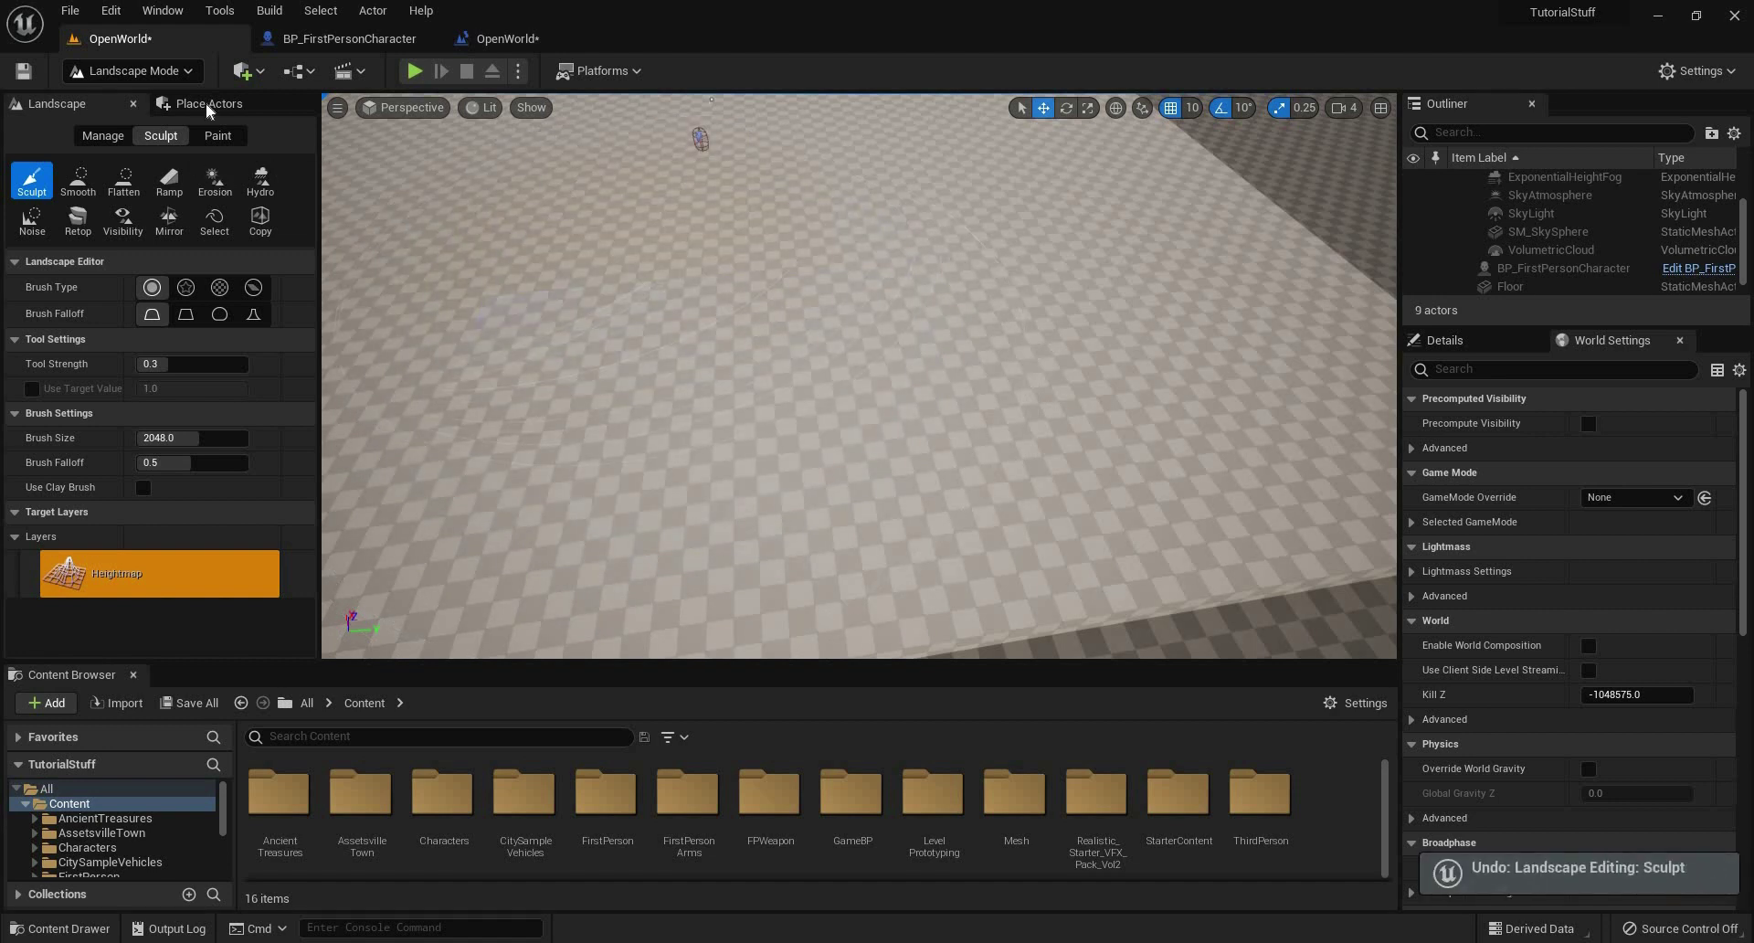
Switch from Landscape to Select mode and delete the old Floor mesh from the level.
left_click(208, 104)
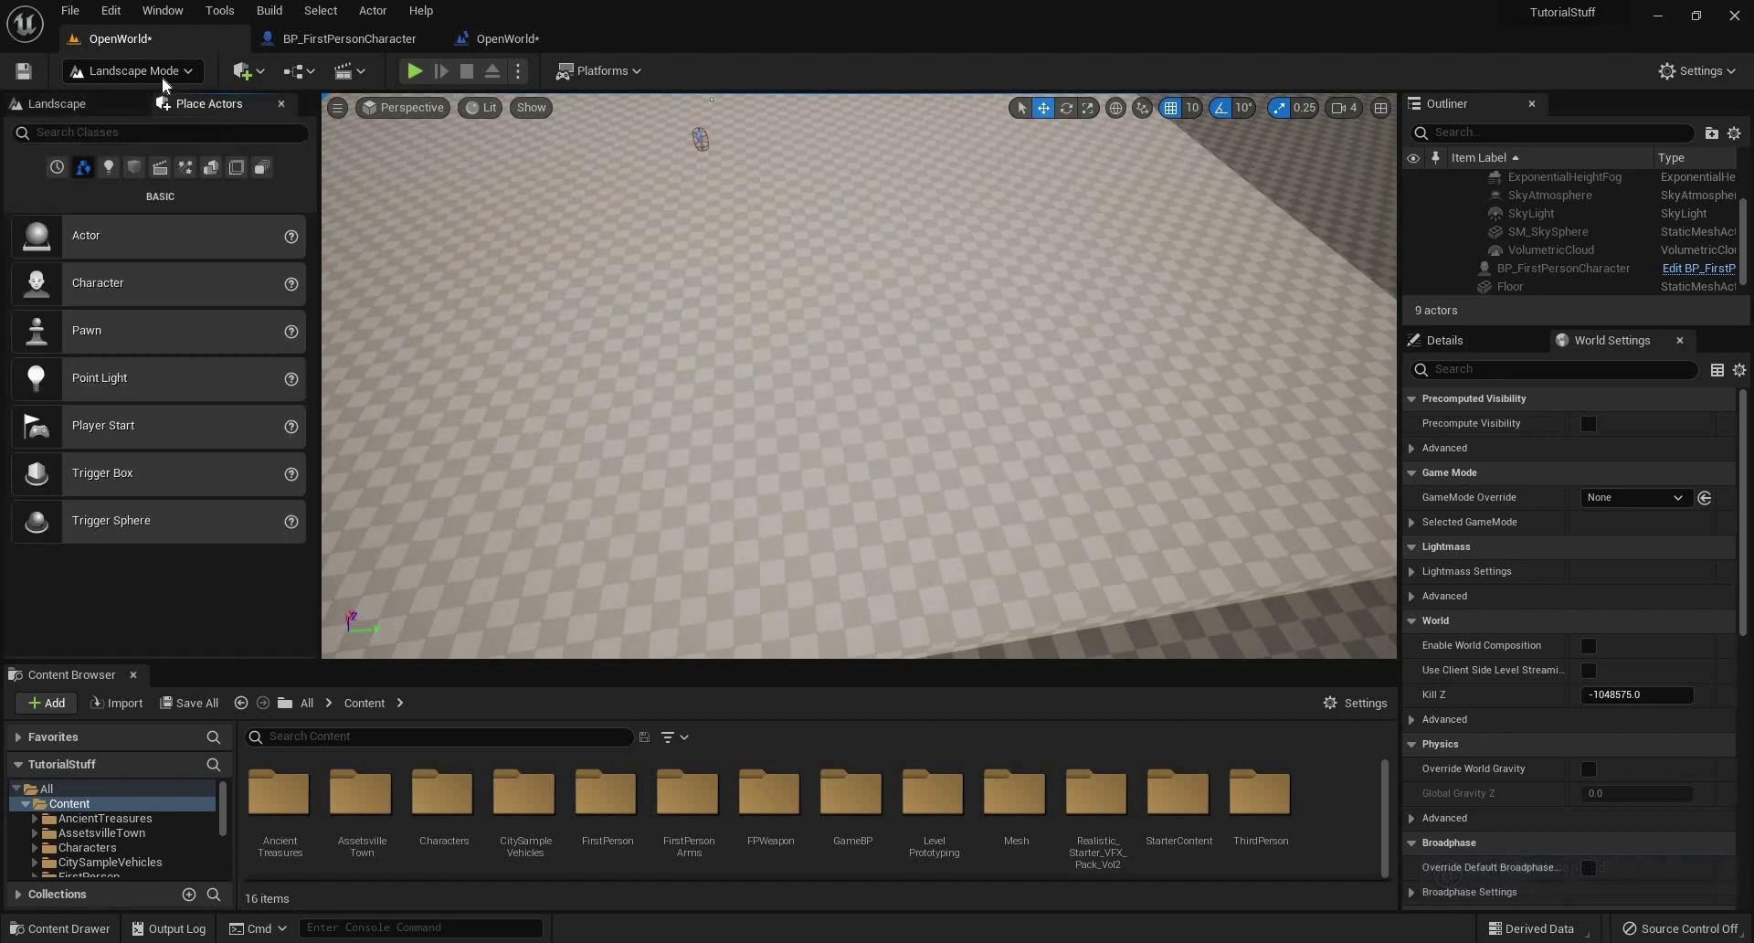
left_click(91, 104)
left_click(132, 71)
left_click(109, 100)
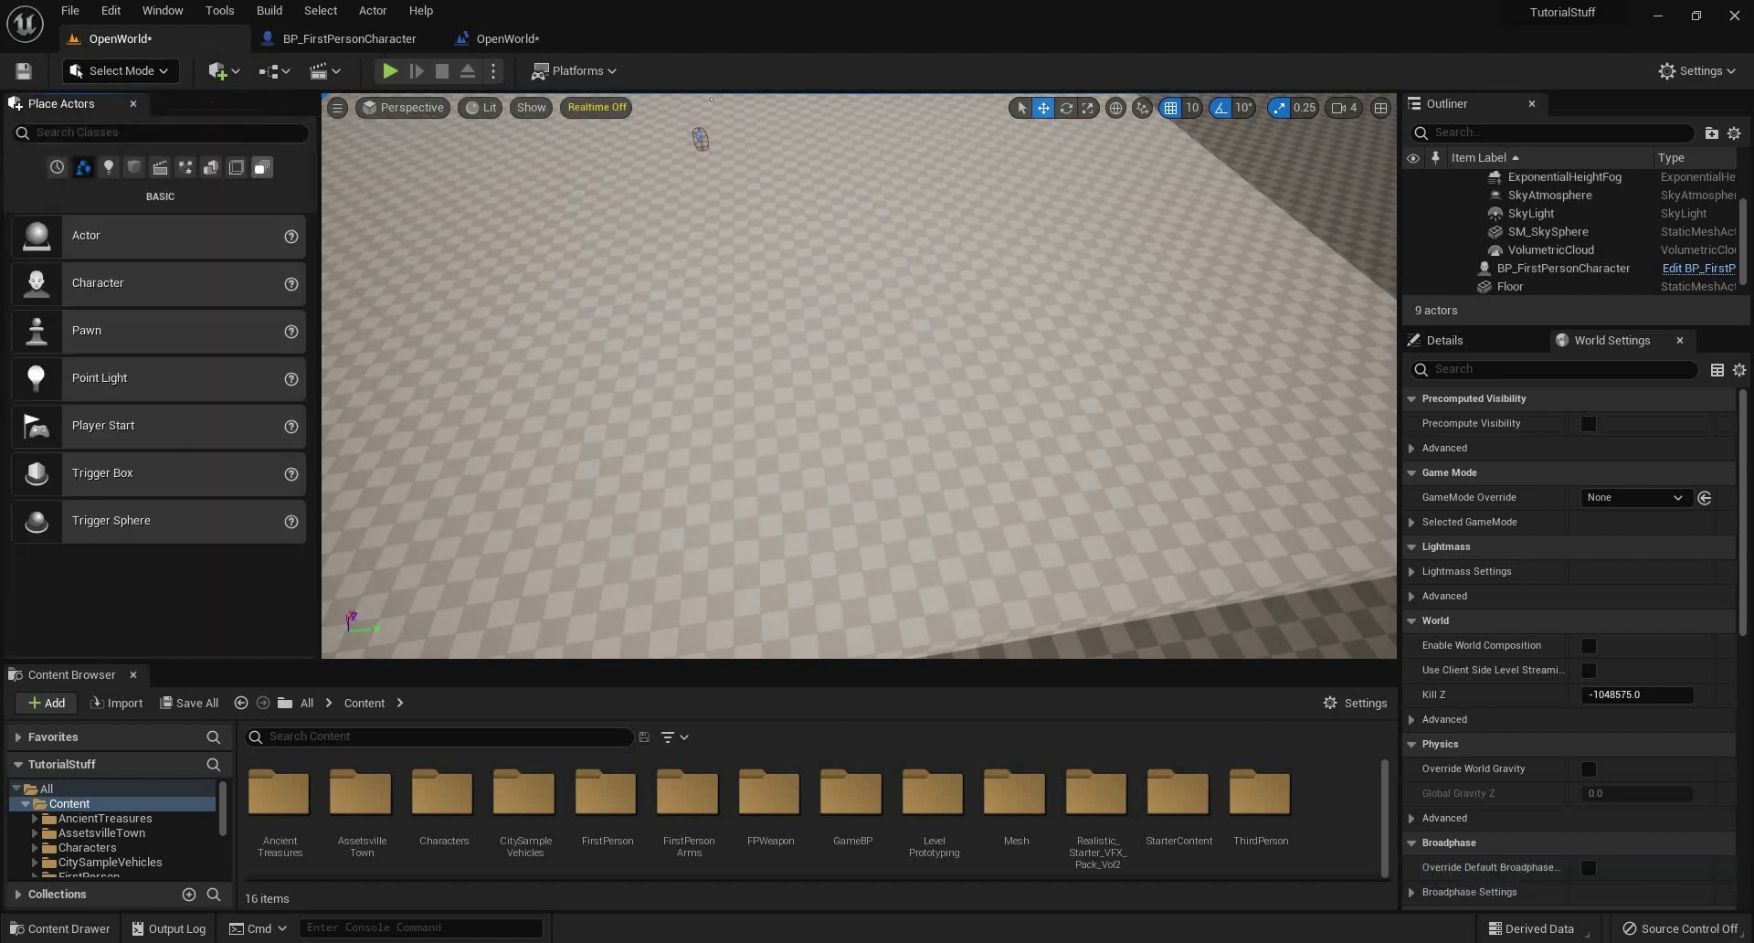
left_click(858, 375)
right_click_drag(859, 375, 1019, 301)
mouse_move(739, 435)
right_mouse_down()
mouse_move(822, 474)
mouse_move(850, 512)
mouse_move(776, 402)
mouse_move(736, 438)
right_mouse_up()
key("Delete")
scroll(681, 458, "up", 2)
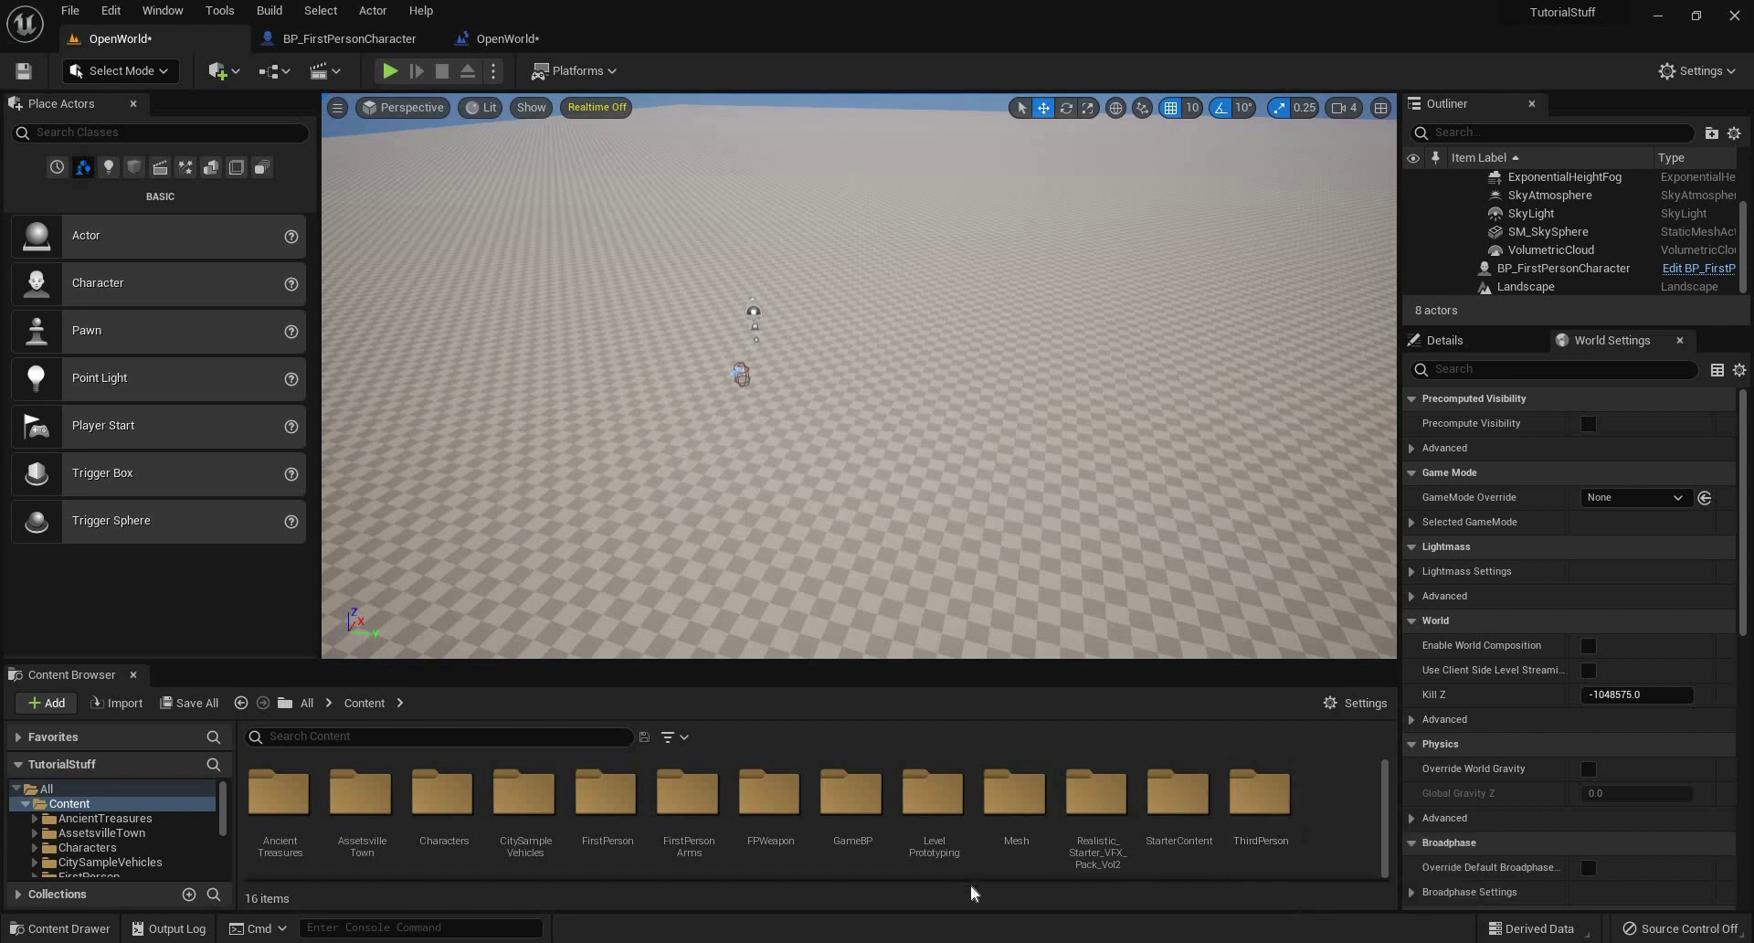
Select the landscape and frame it in the Perspective viewport.
scroll(397, 829, "down", 2)
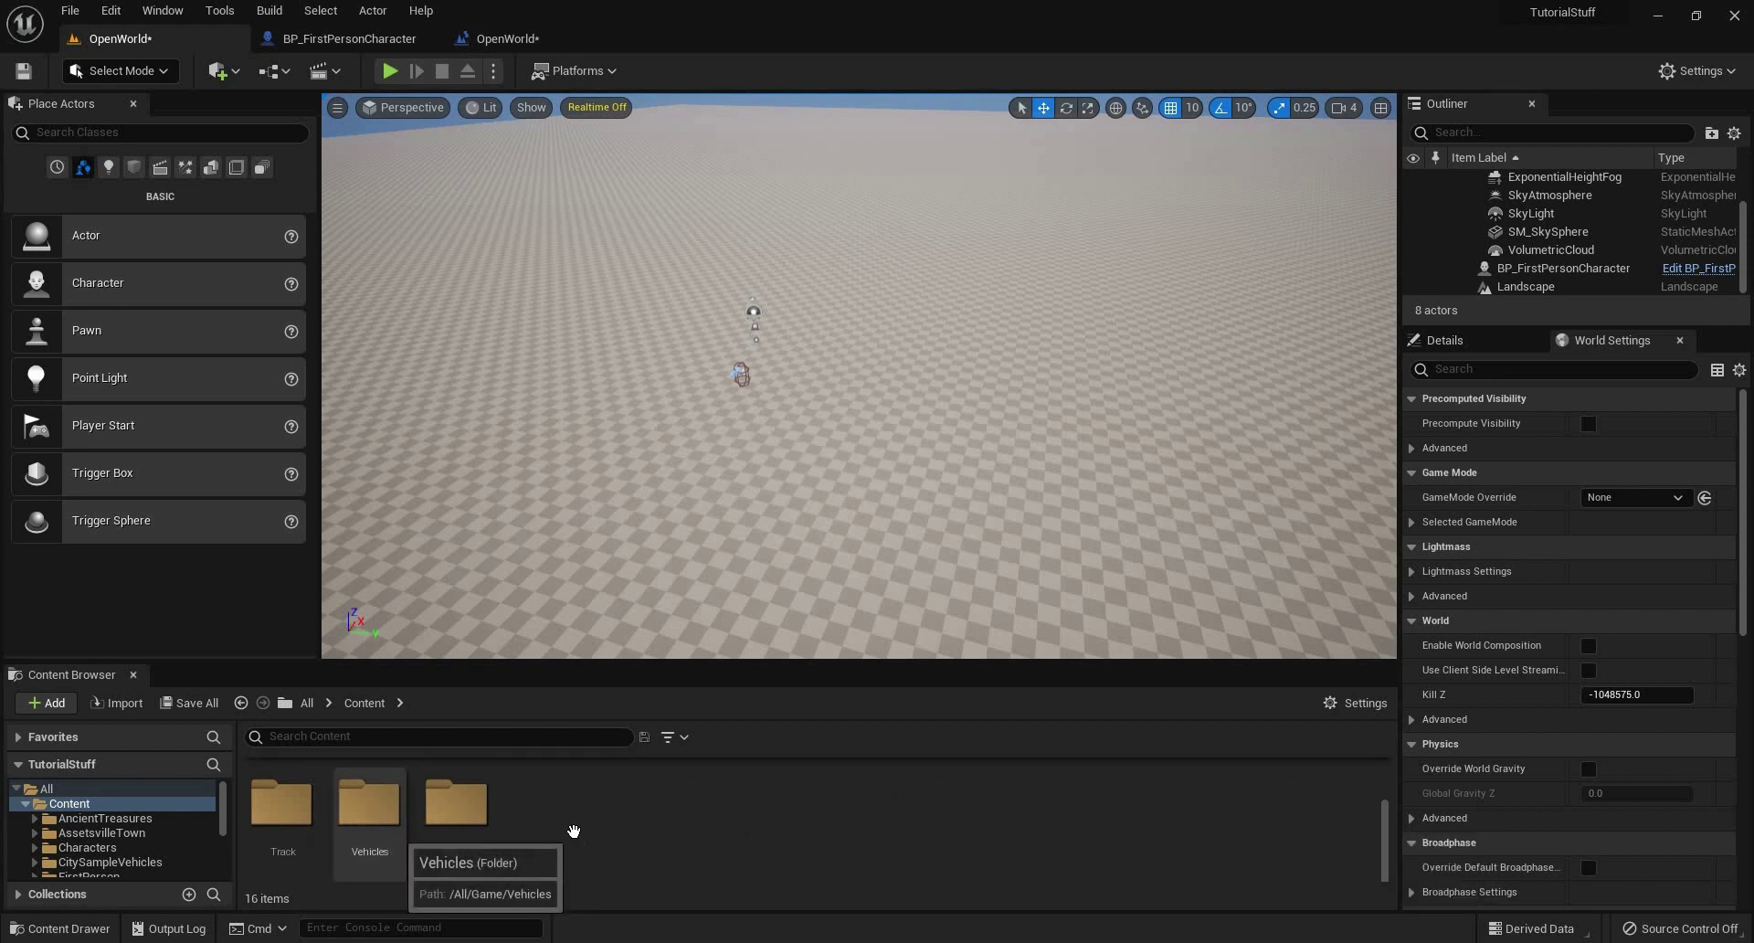
scroll(575, 833, "up", 2)
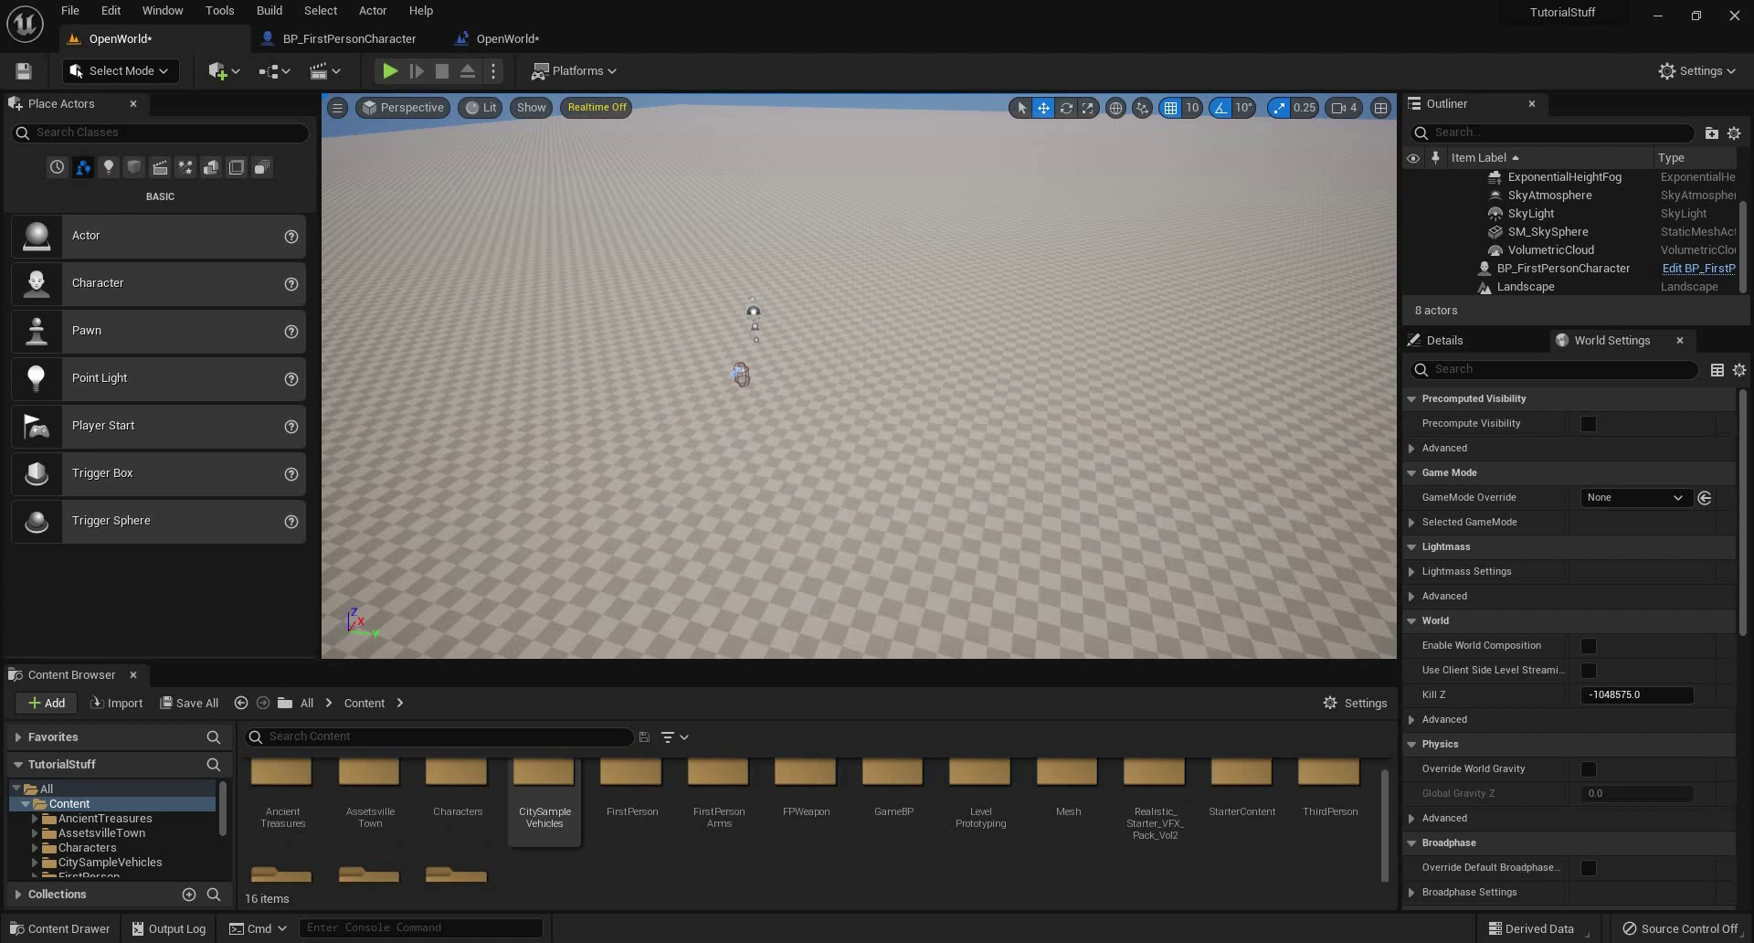
left_click(942, 502)
key("f")
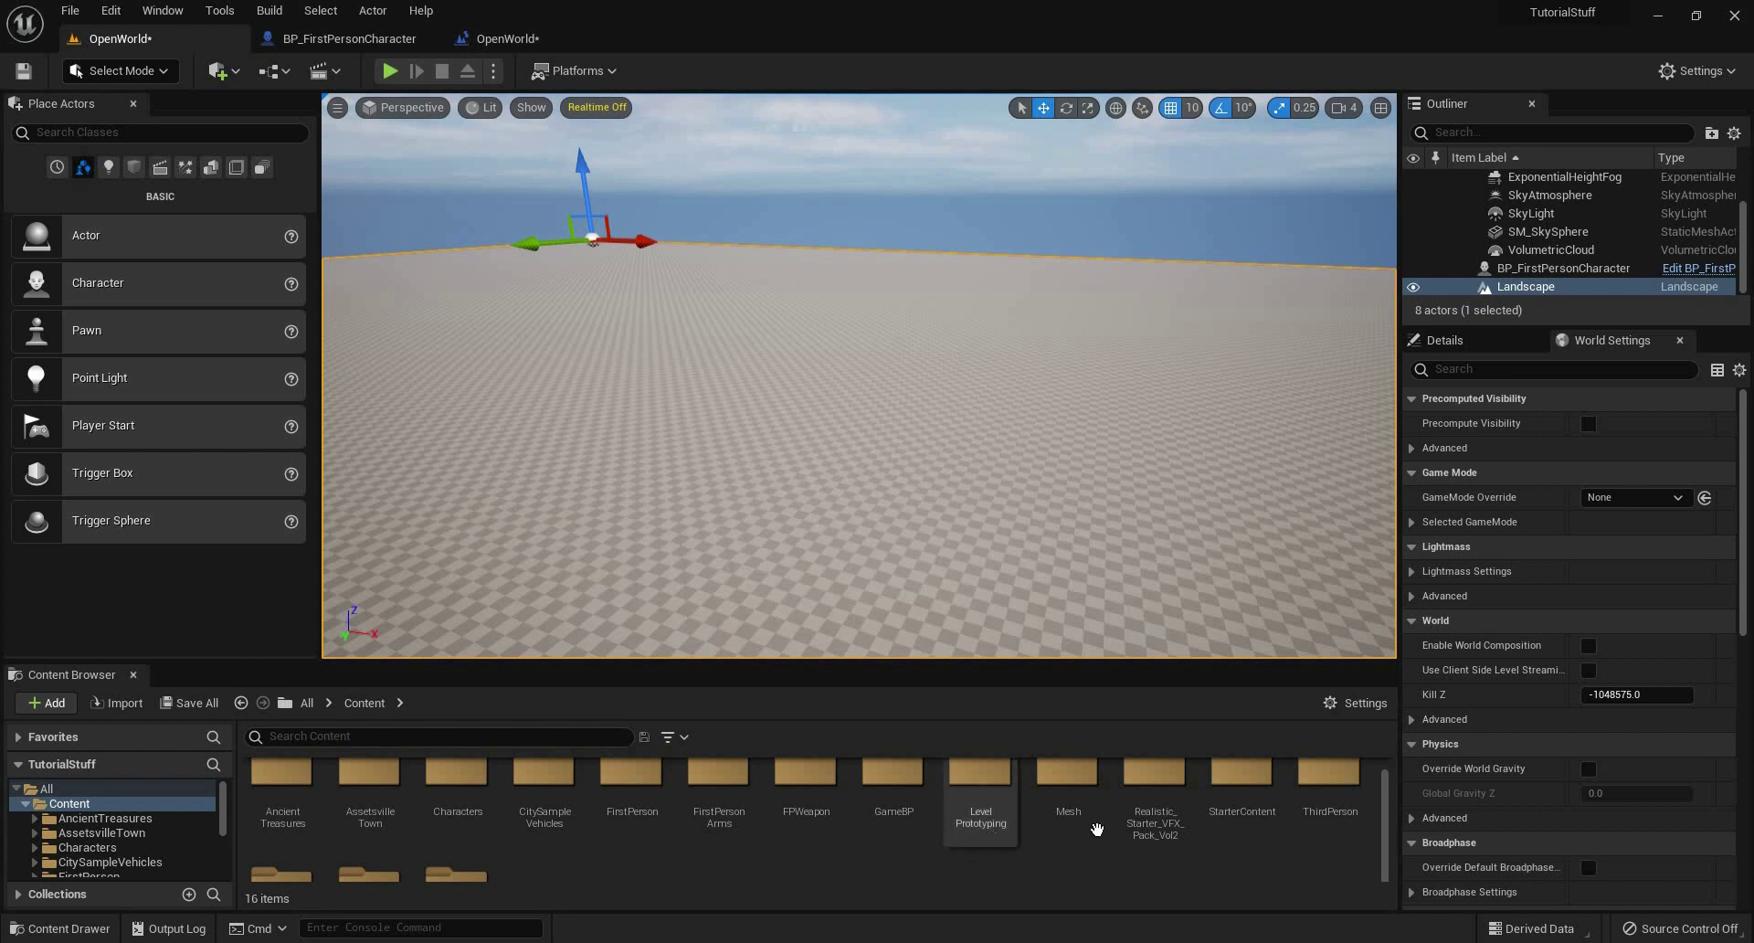
Create a folder named 2DTextures inside the project's Content folder and open it.
scroll(494, 822, "down", 2)
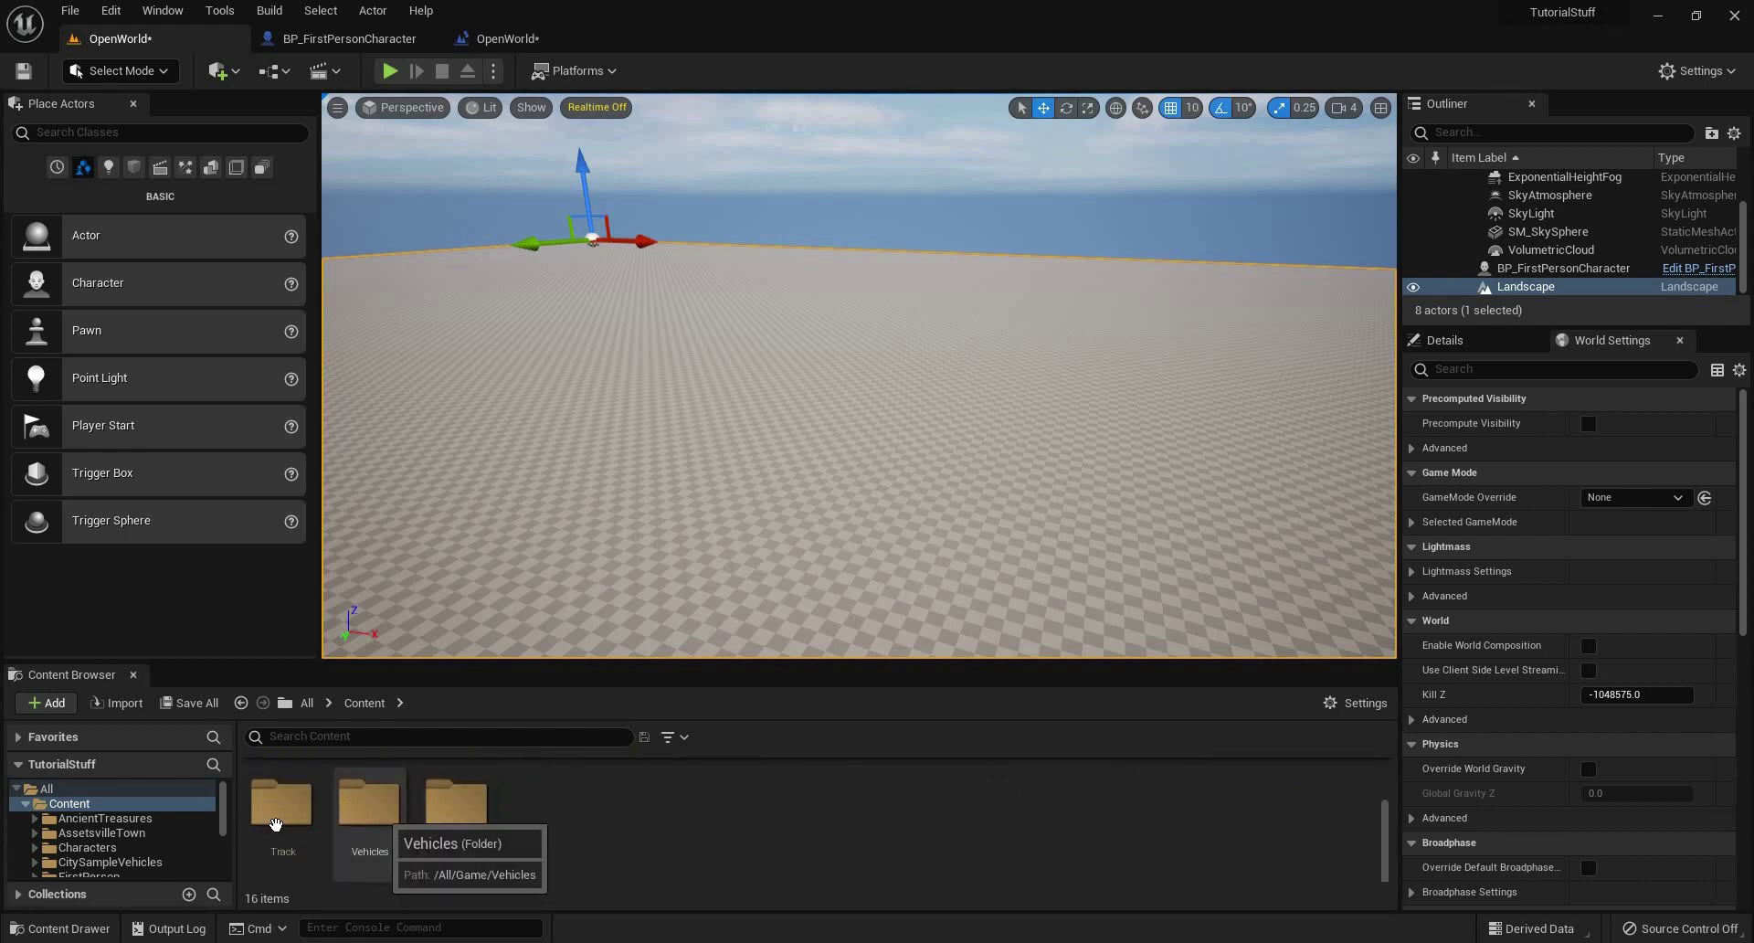
scroll(296, 818, "up", 2)
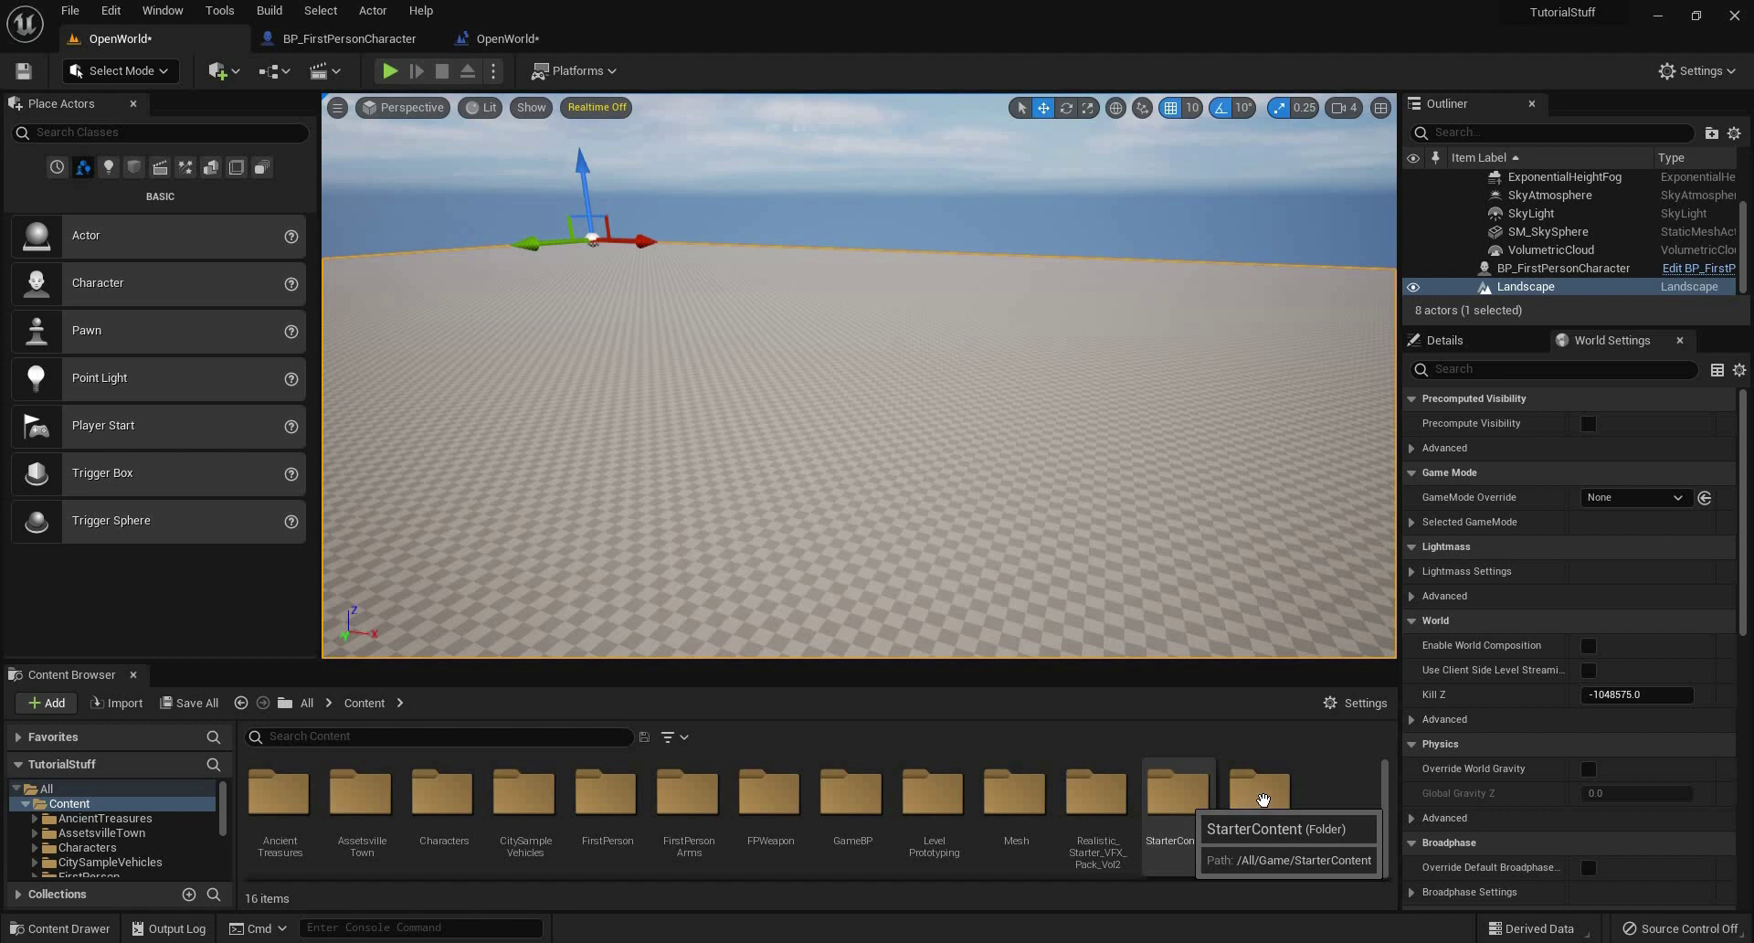
scroll(624, 836, "down", 2)
right_click(624, 828)
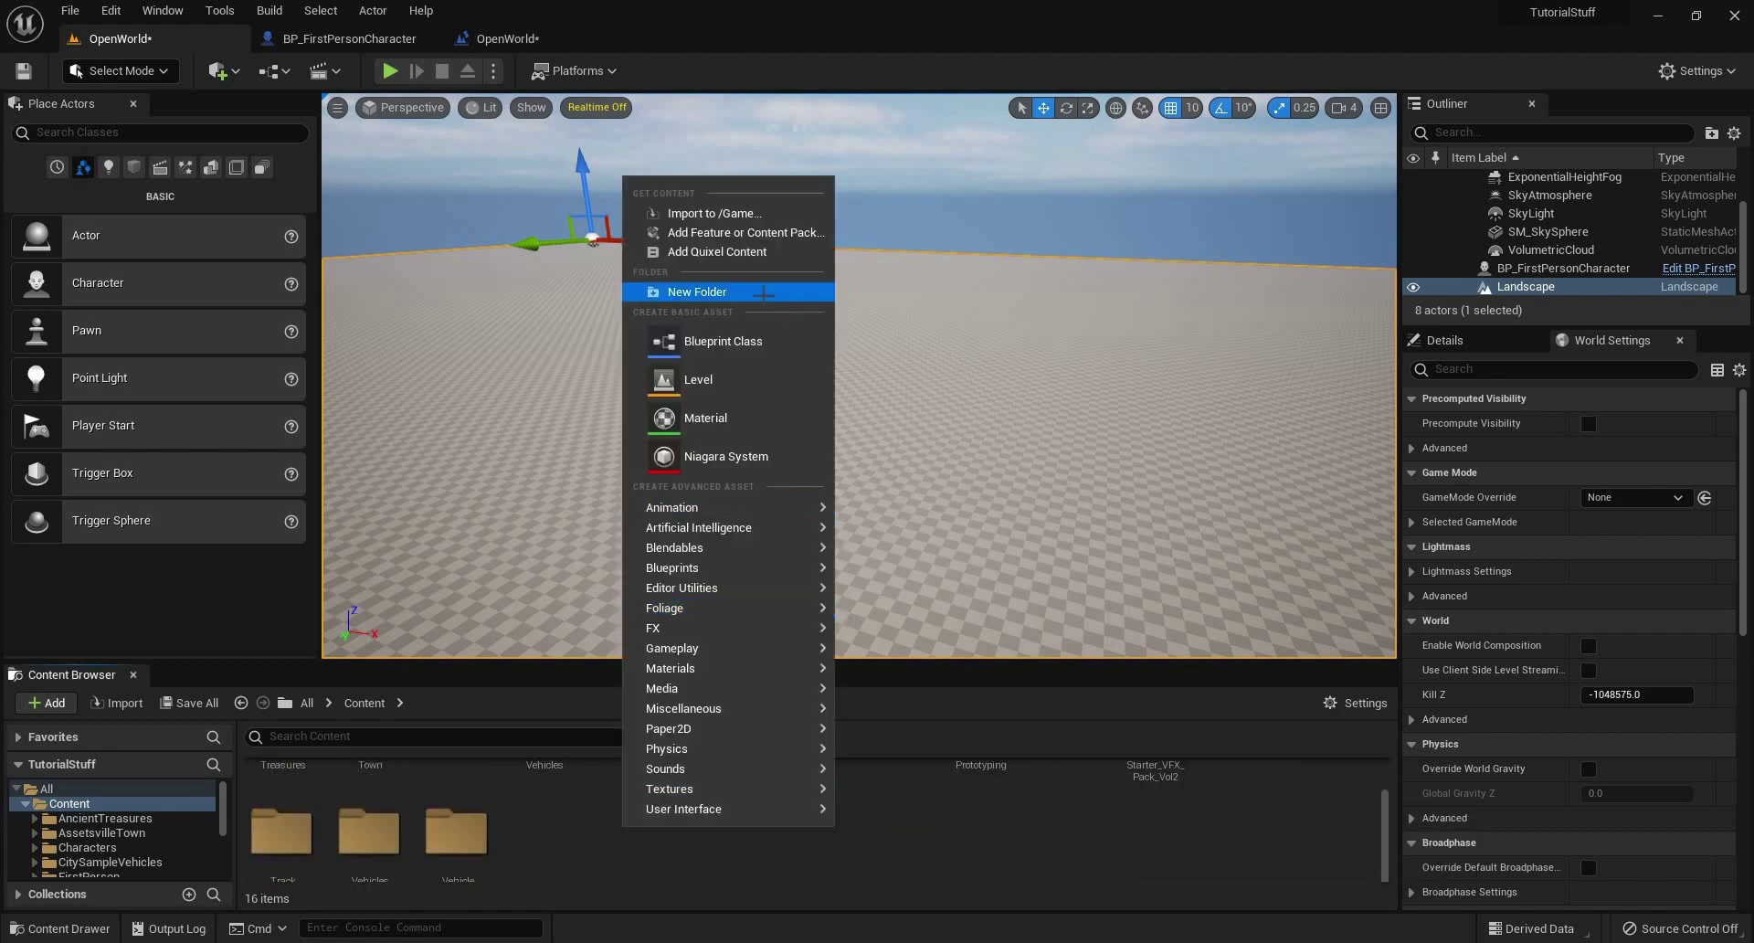
left_click(767, 292)
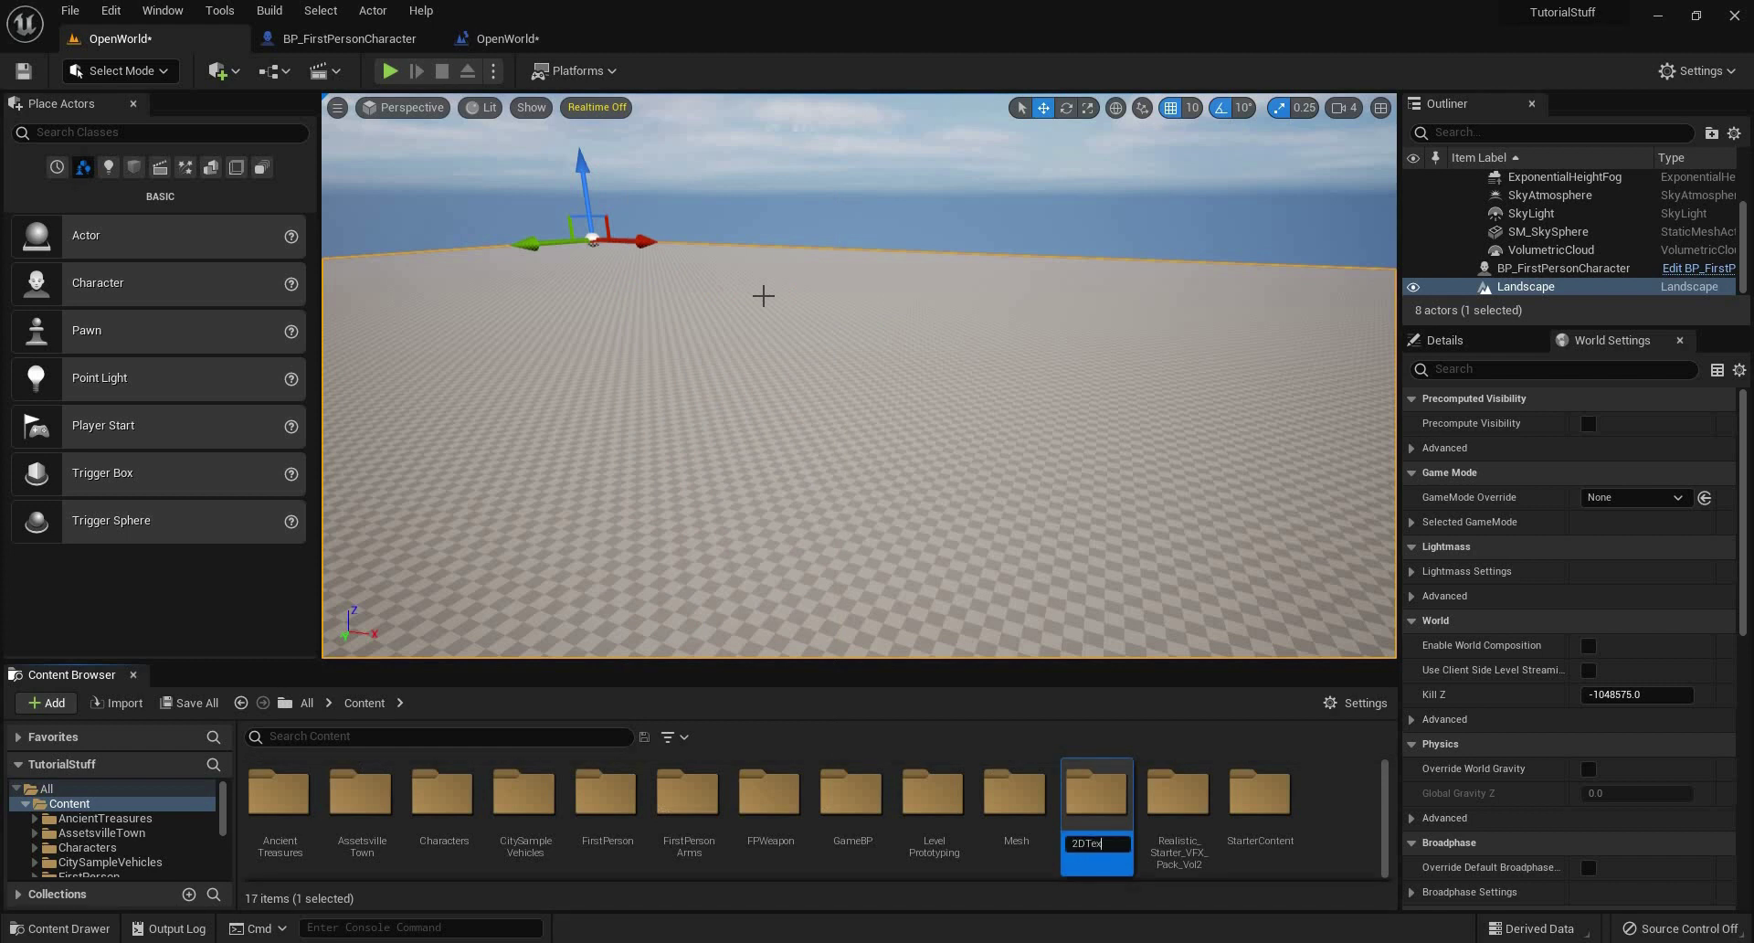
key("Return")
key("Return")
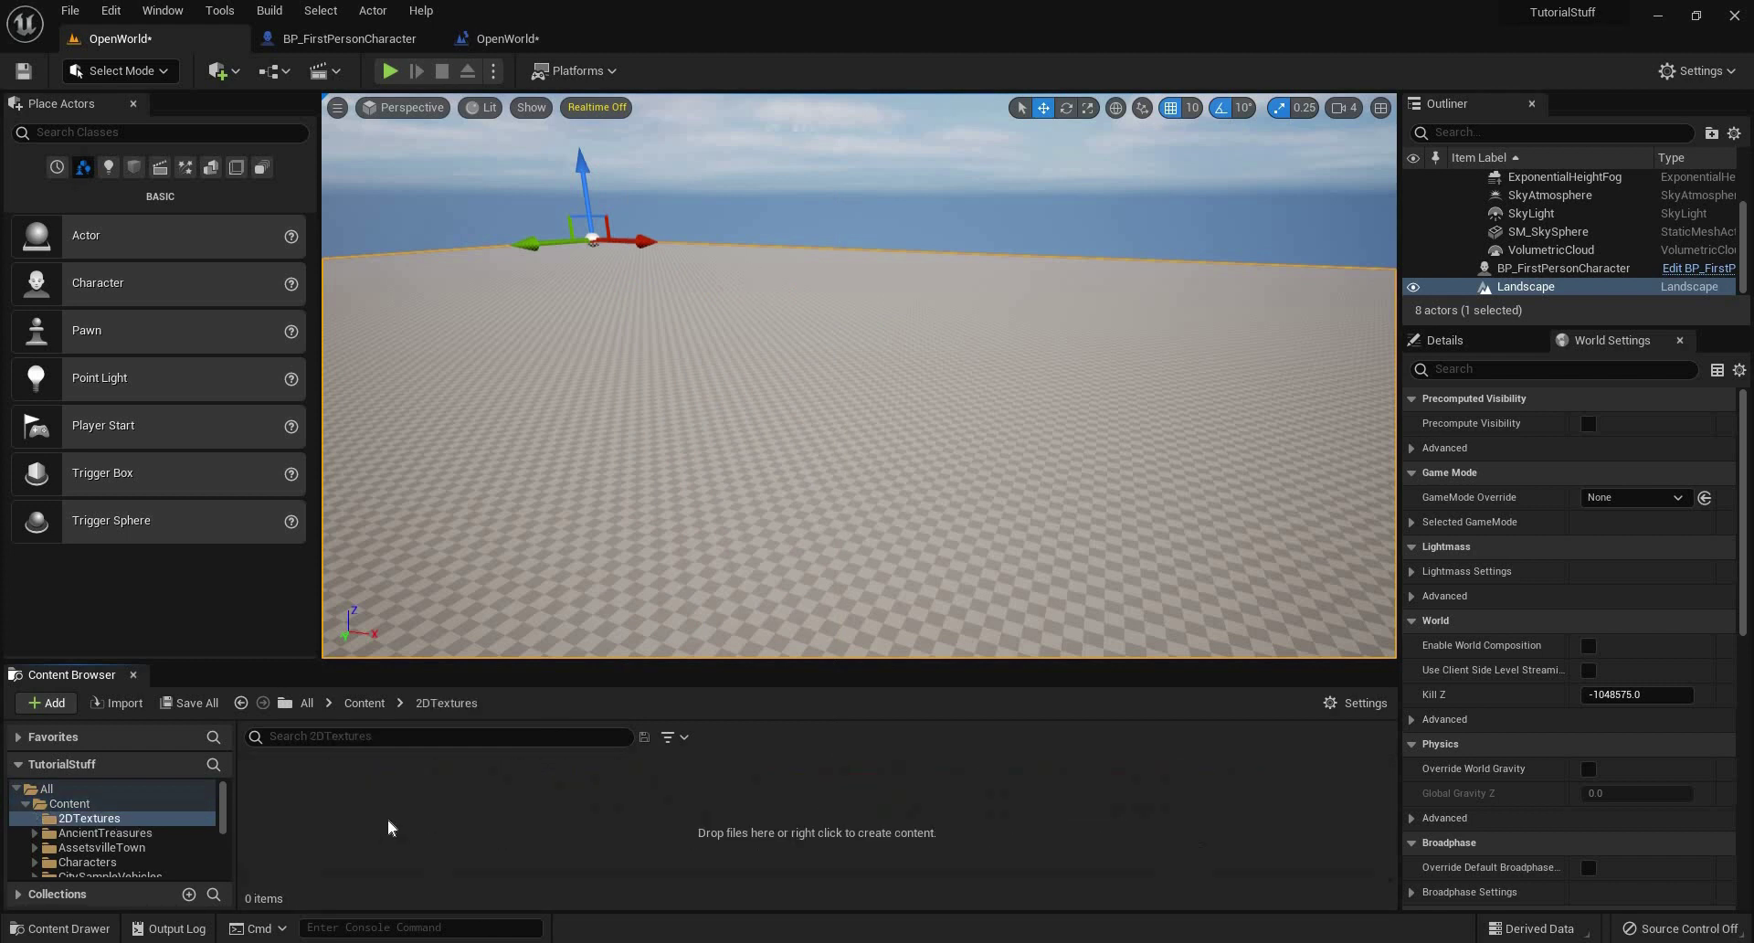
Import all image files from Documents > DigitalMedia > Textures > Ground into the 2DTextures folder.
left_click(124, 703)
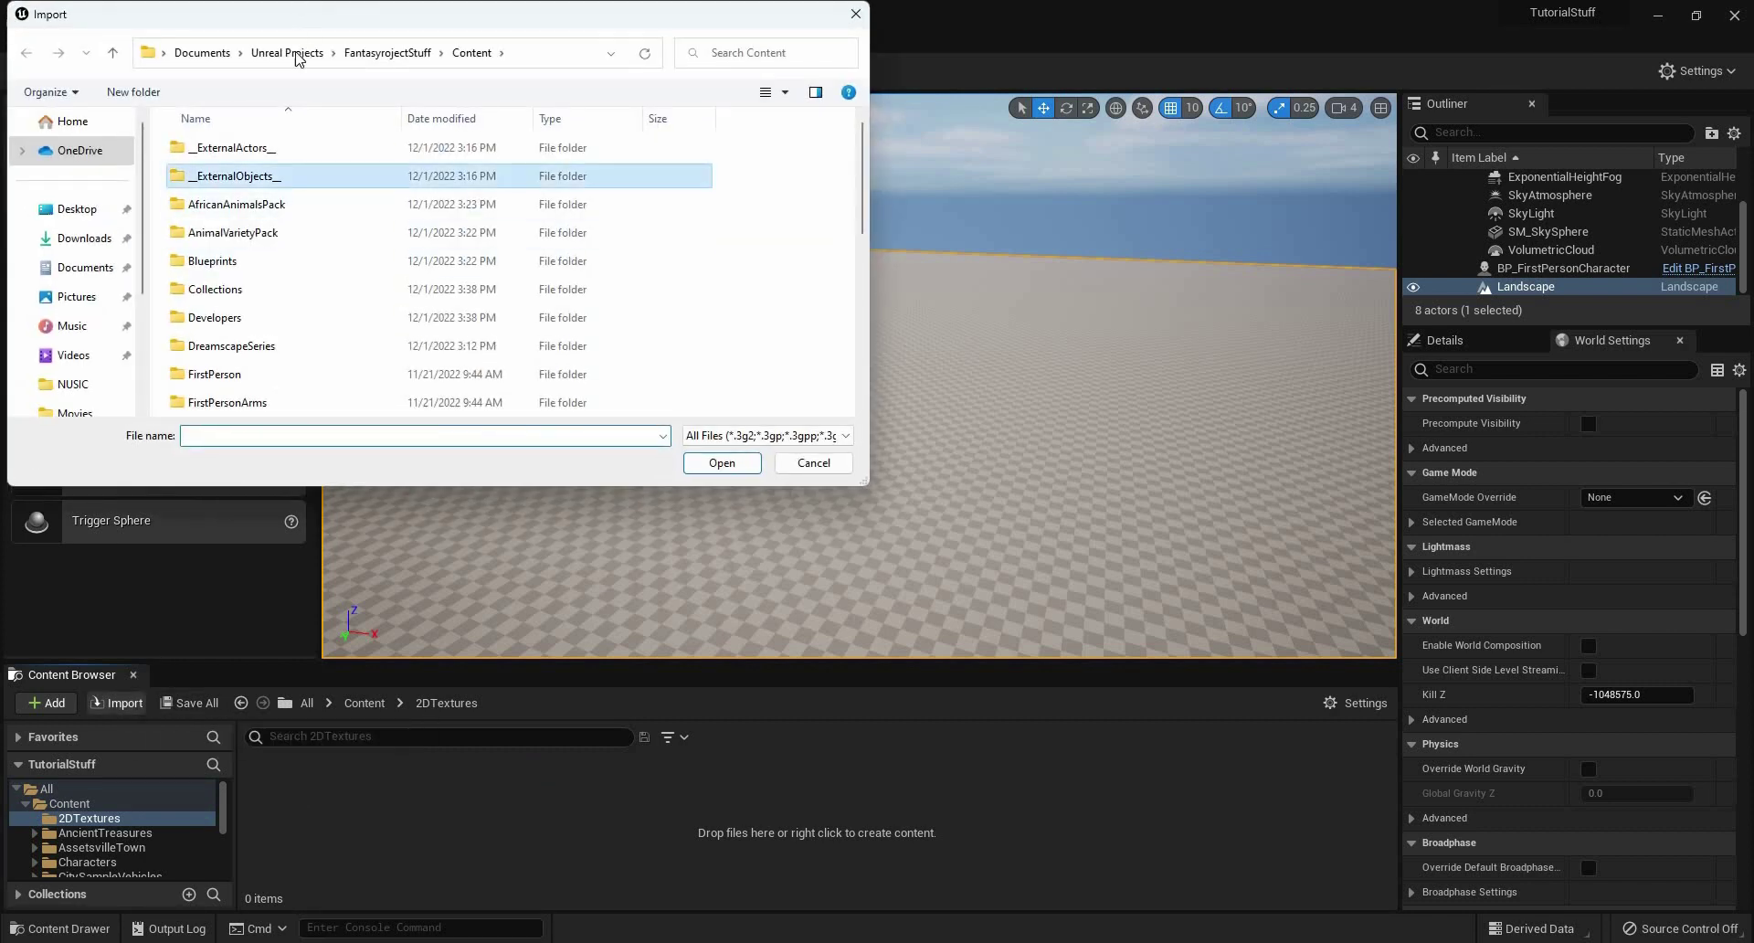
left_click(202, 53)
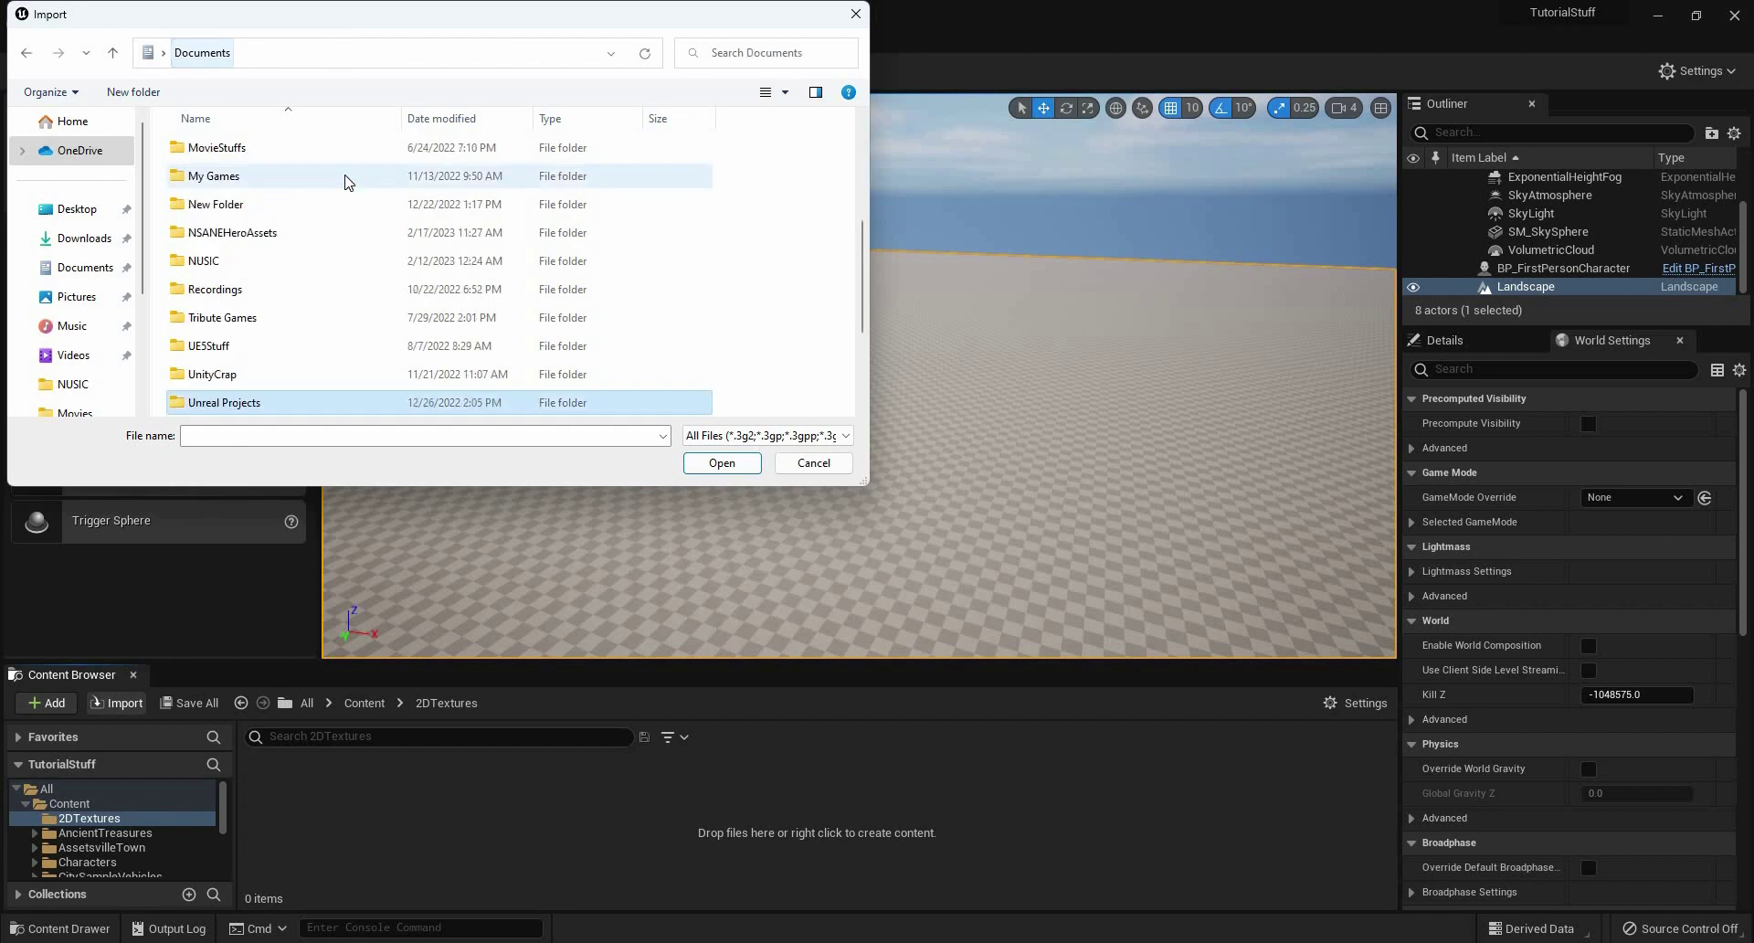
scroll(348, 181, "up", 5)
double_click(348, 176)
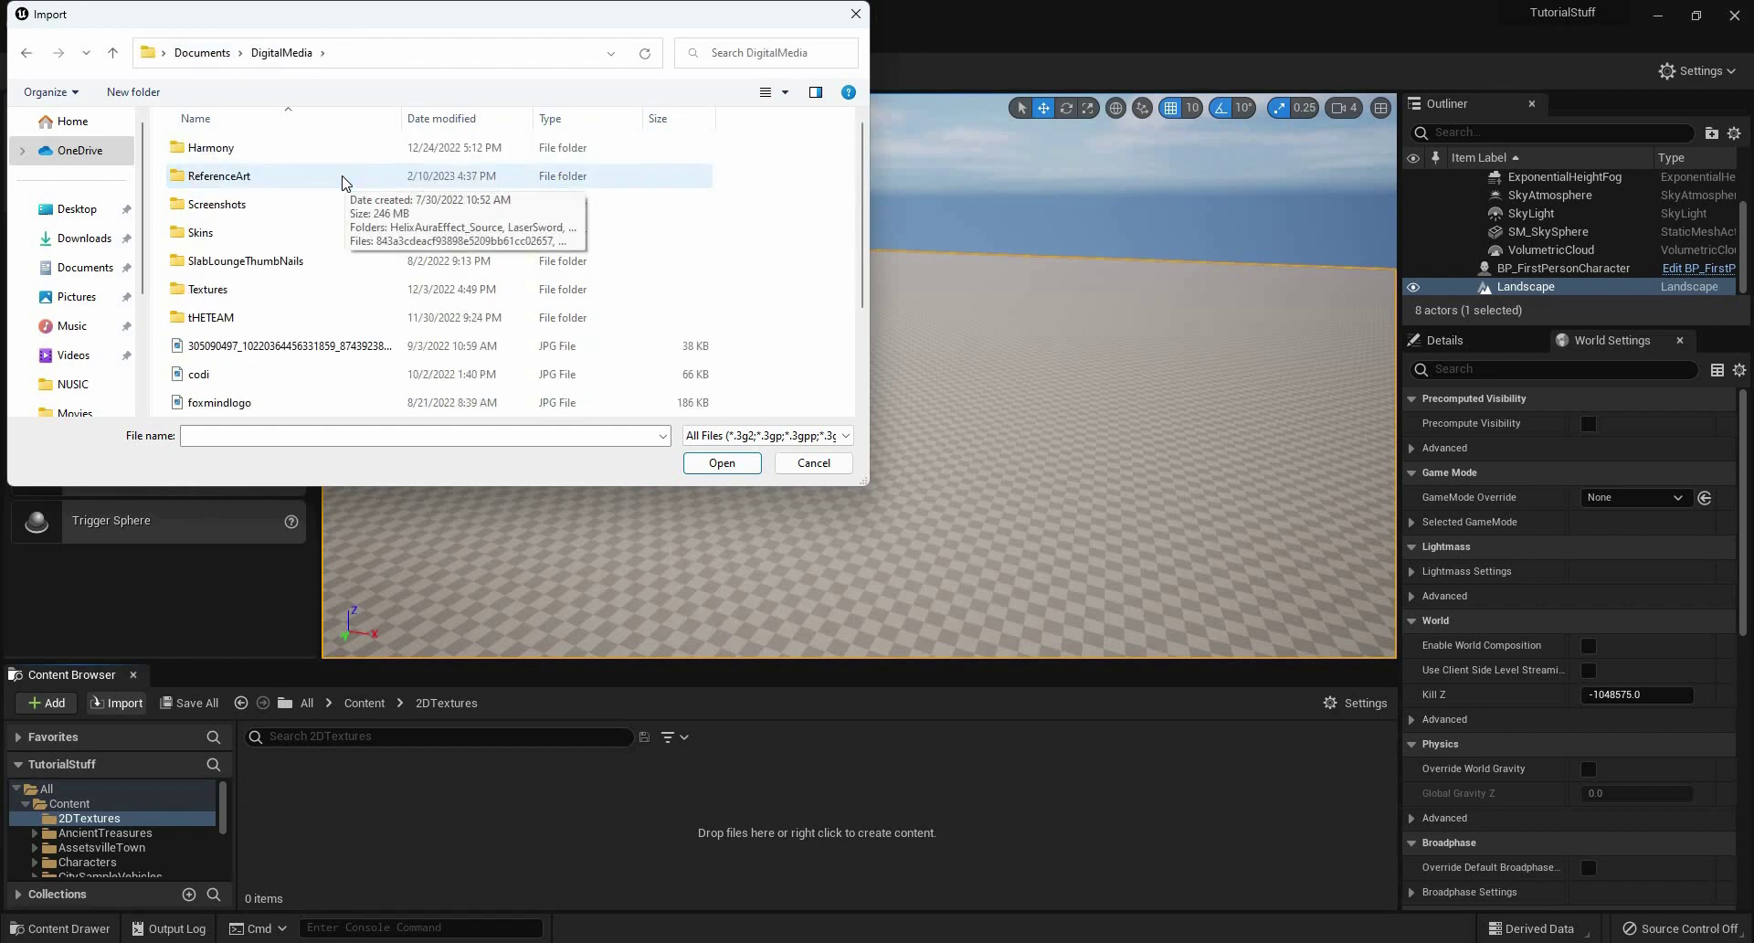
key("t")
key("Return")
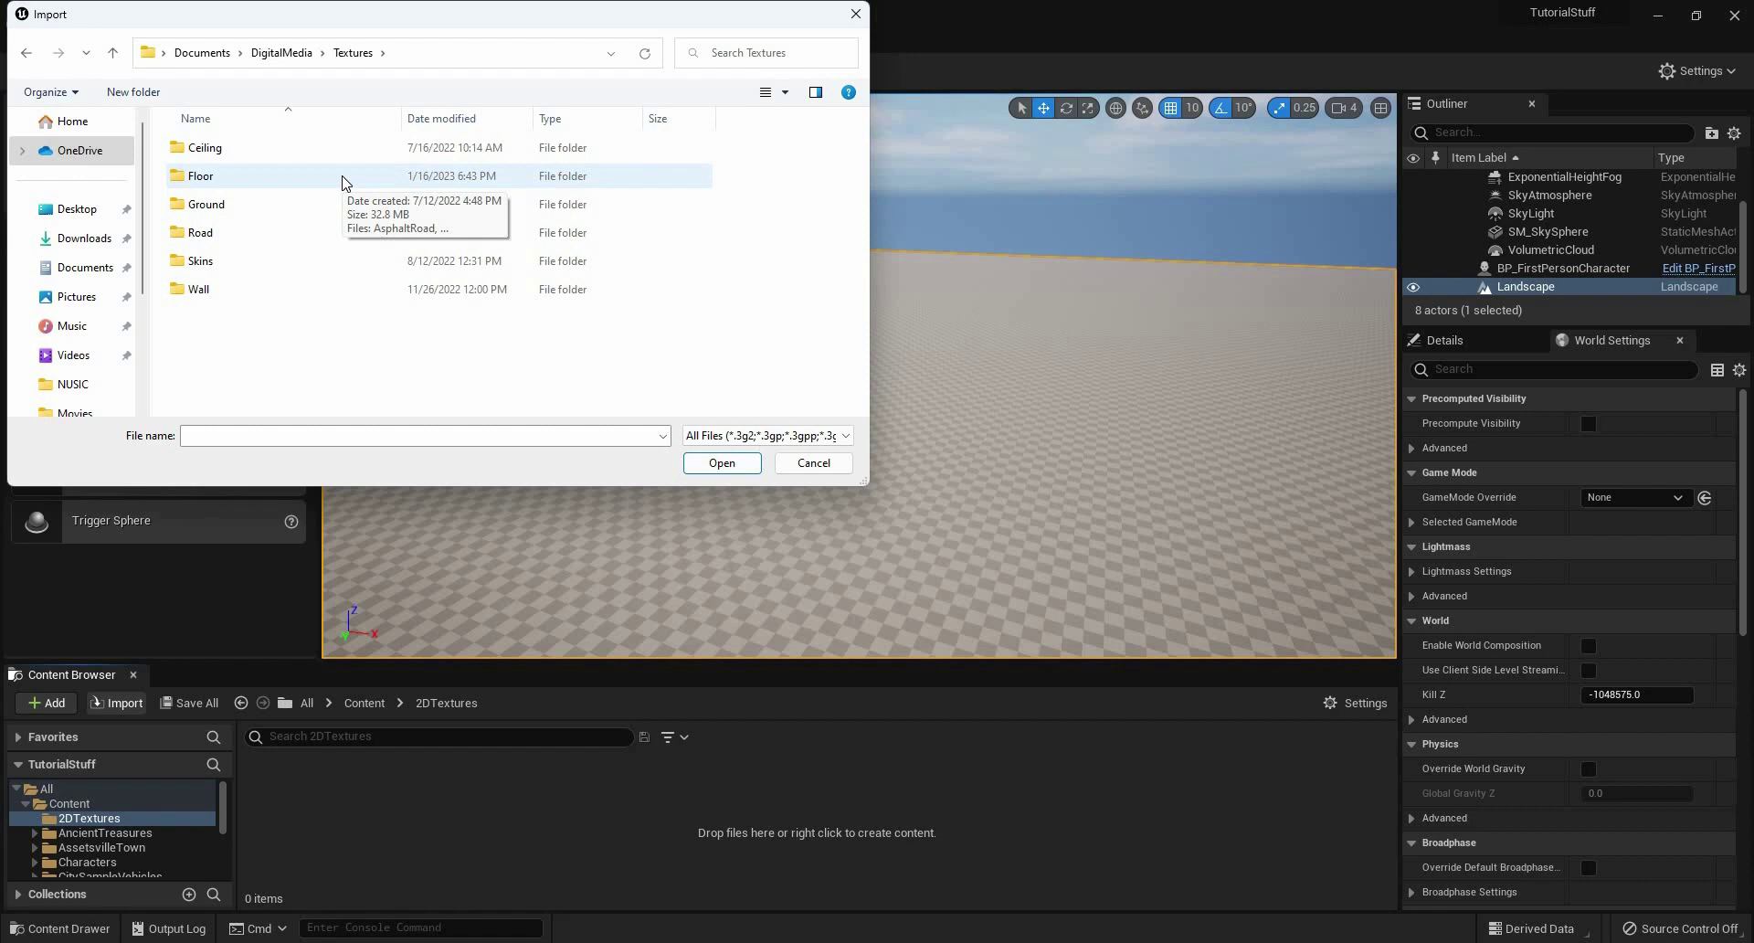
key("g")
key("Return")
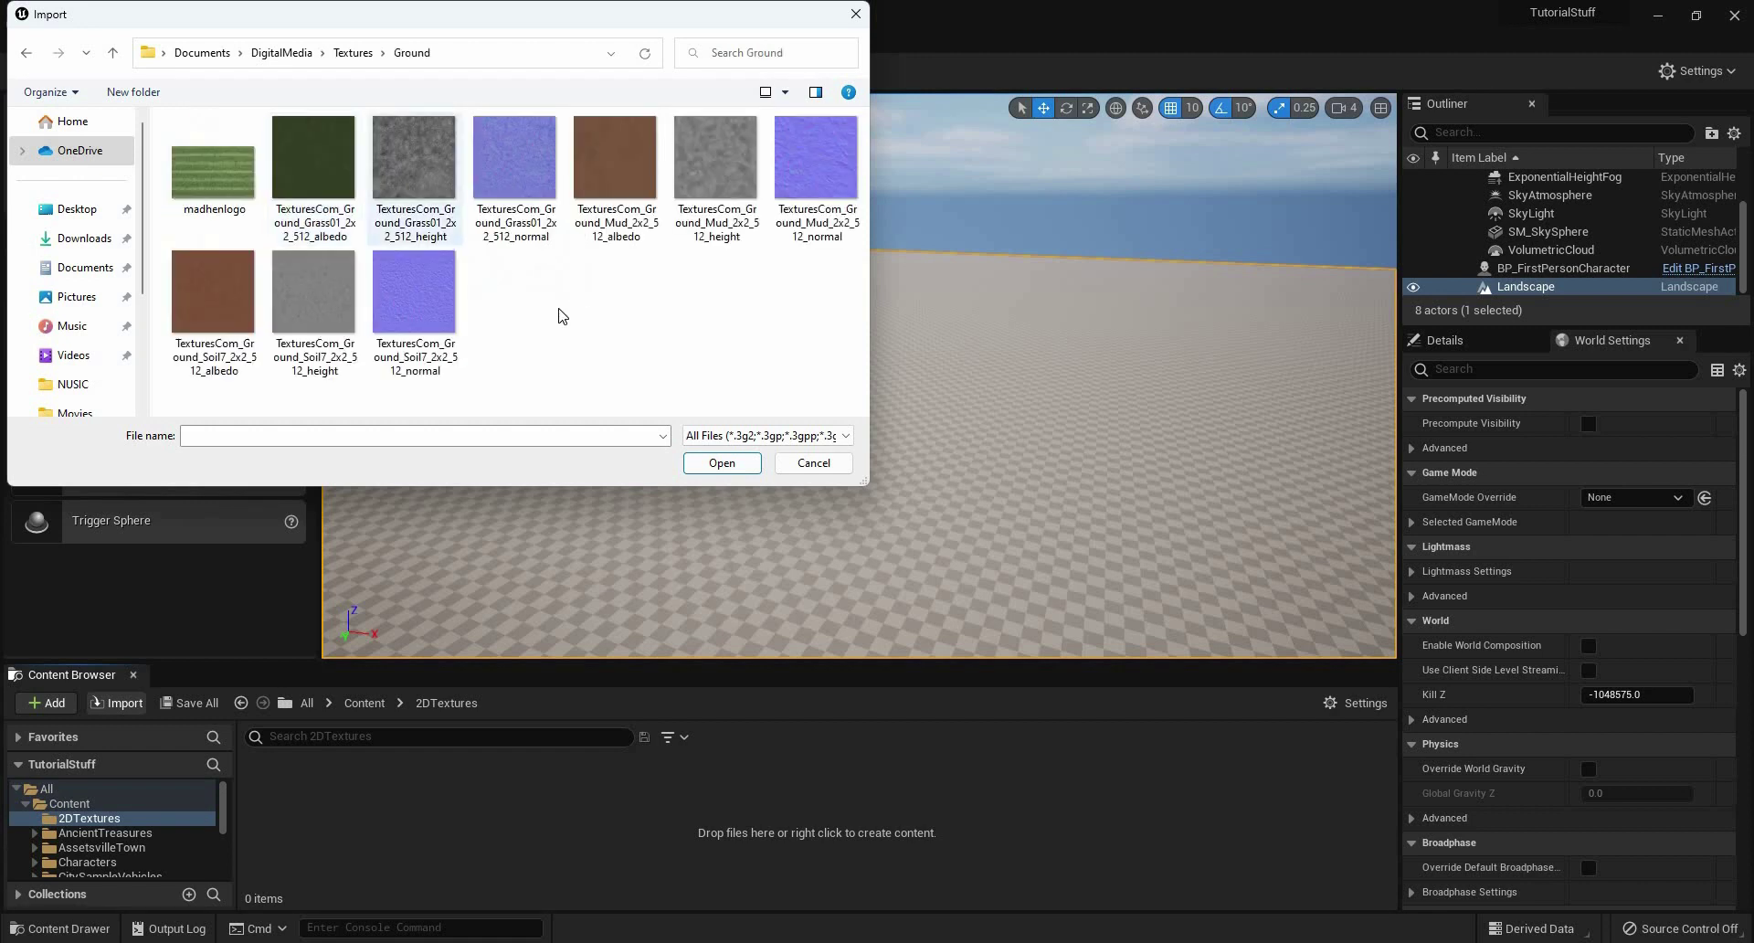
key("ctrl+a")
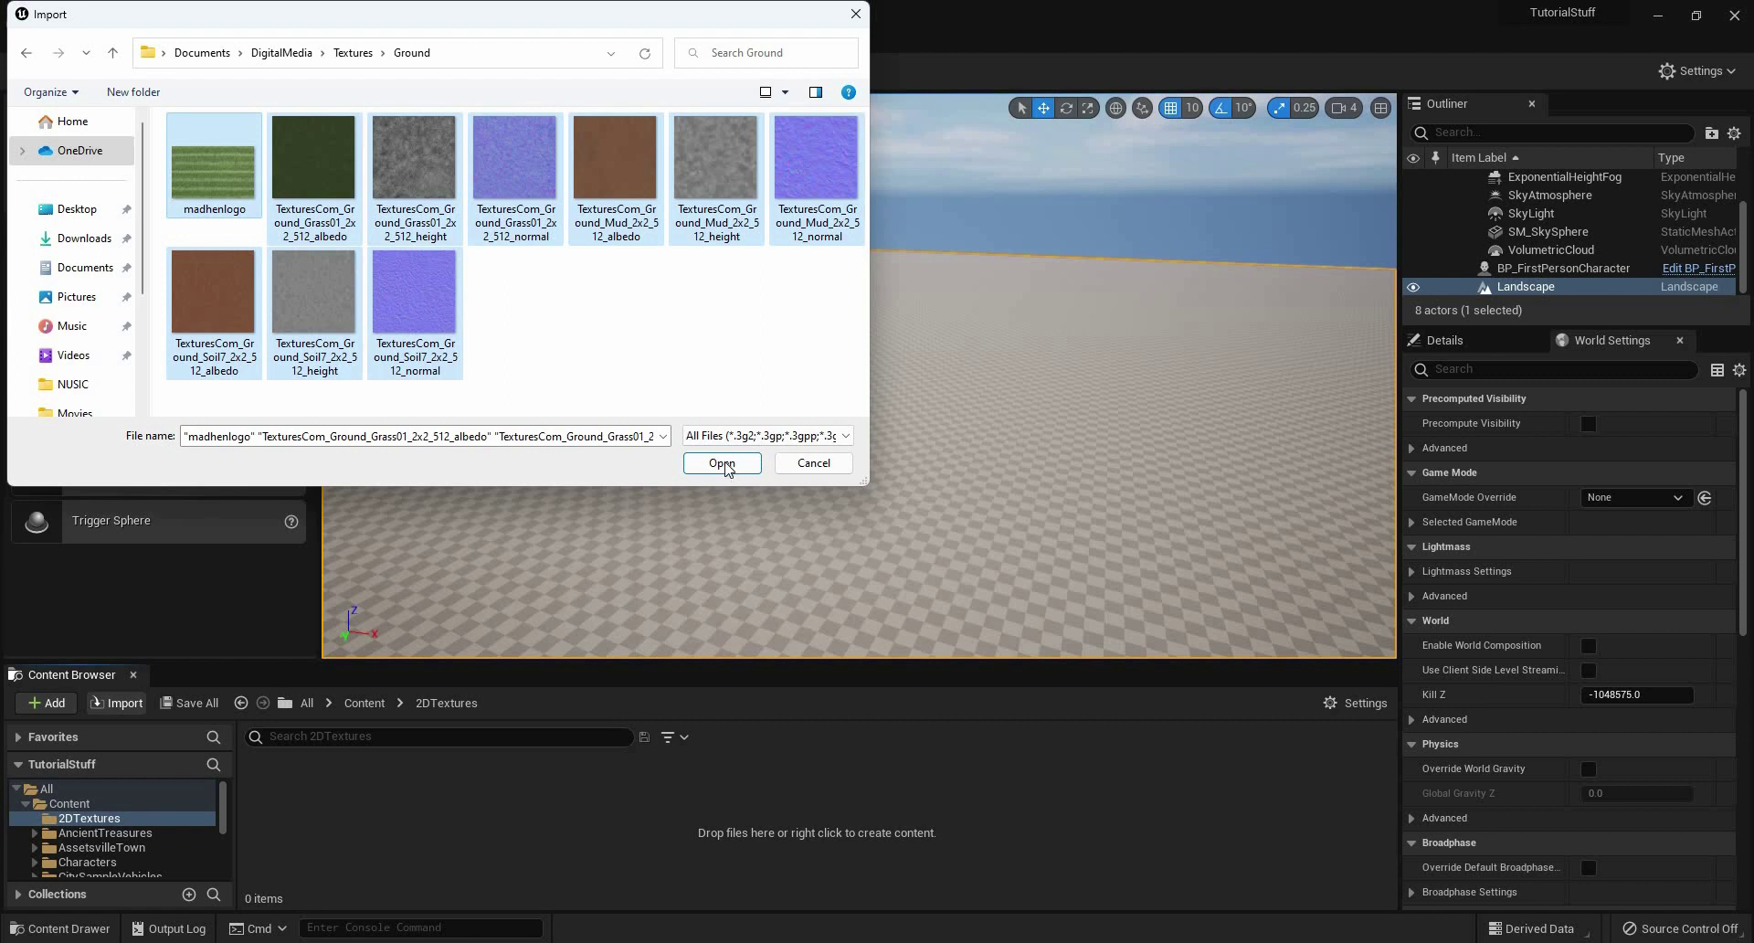
key("Return")
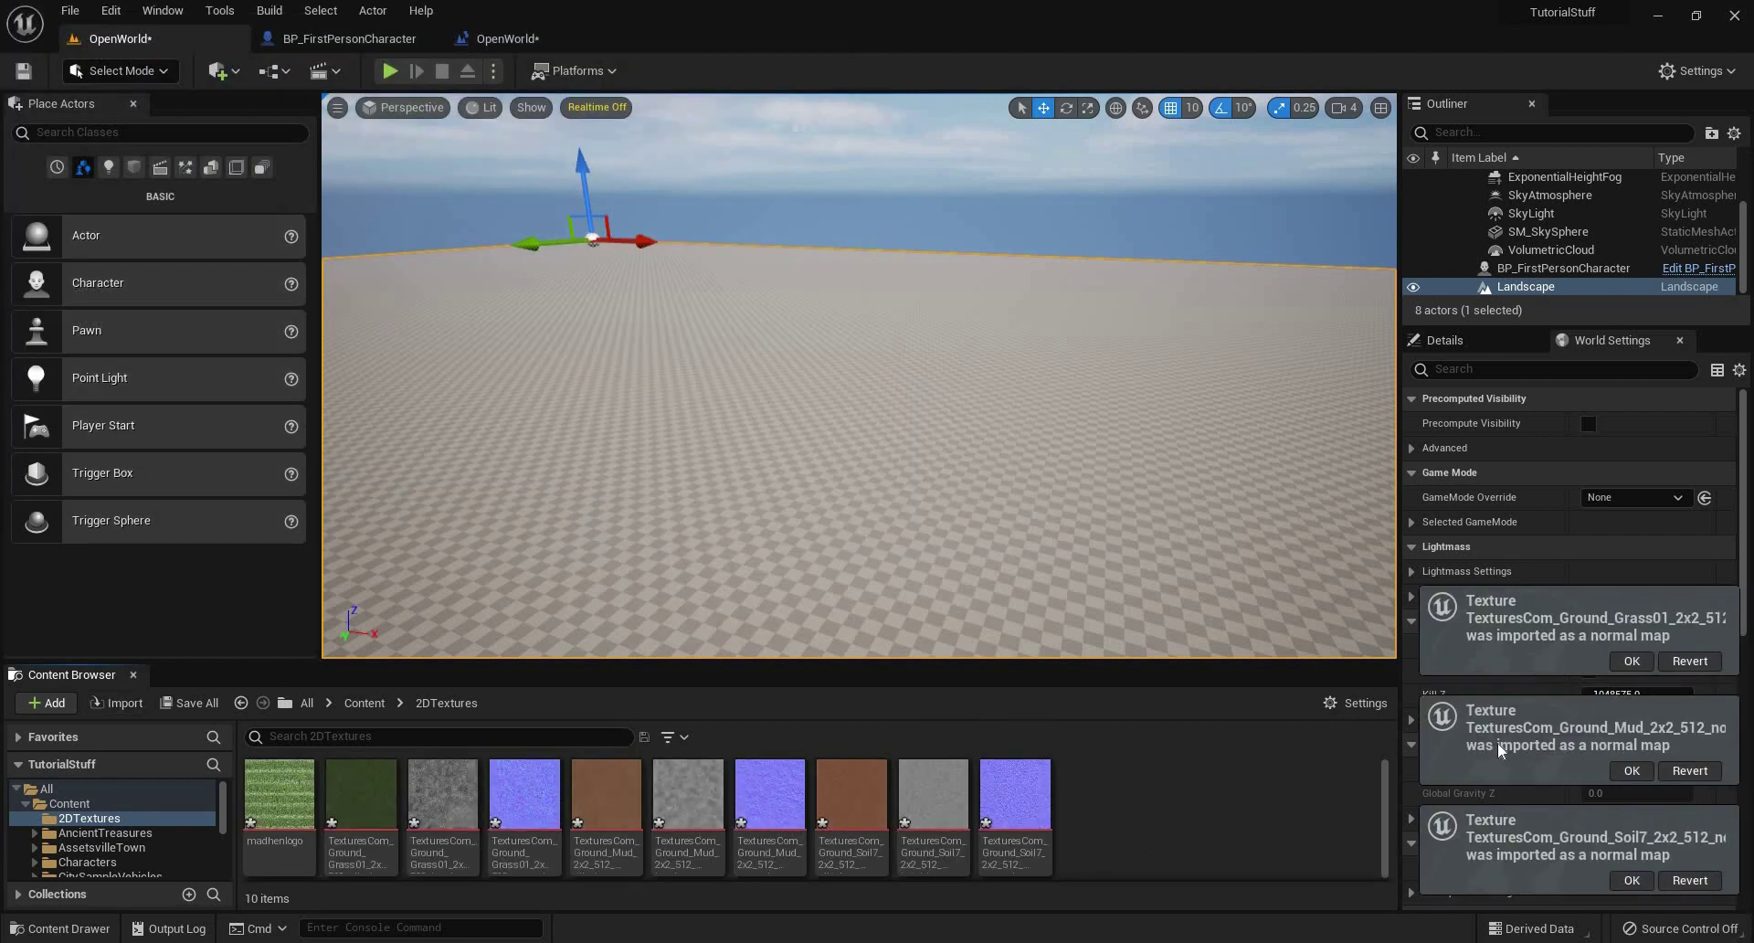
Create a material named LandscapeMat in the 2DTextures folder and open it for editing.
right_click(1144, 811)
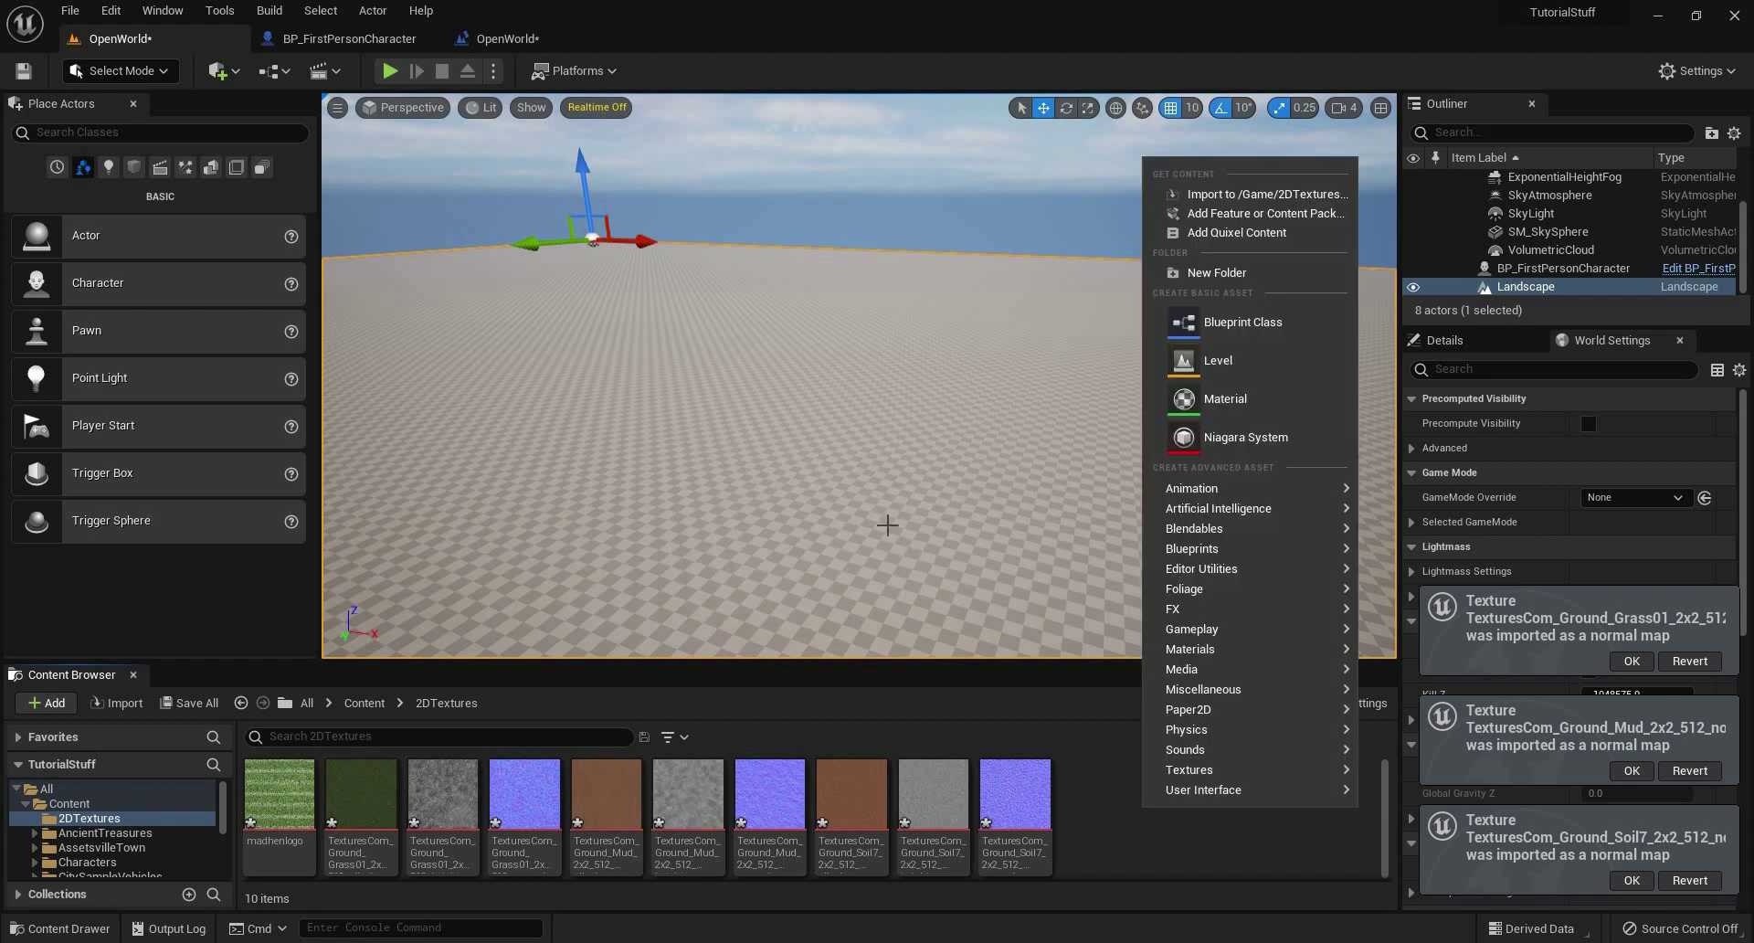
left_click(1300, 407)
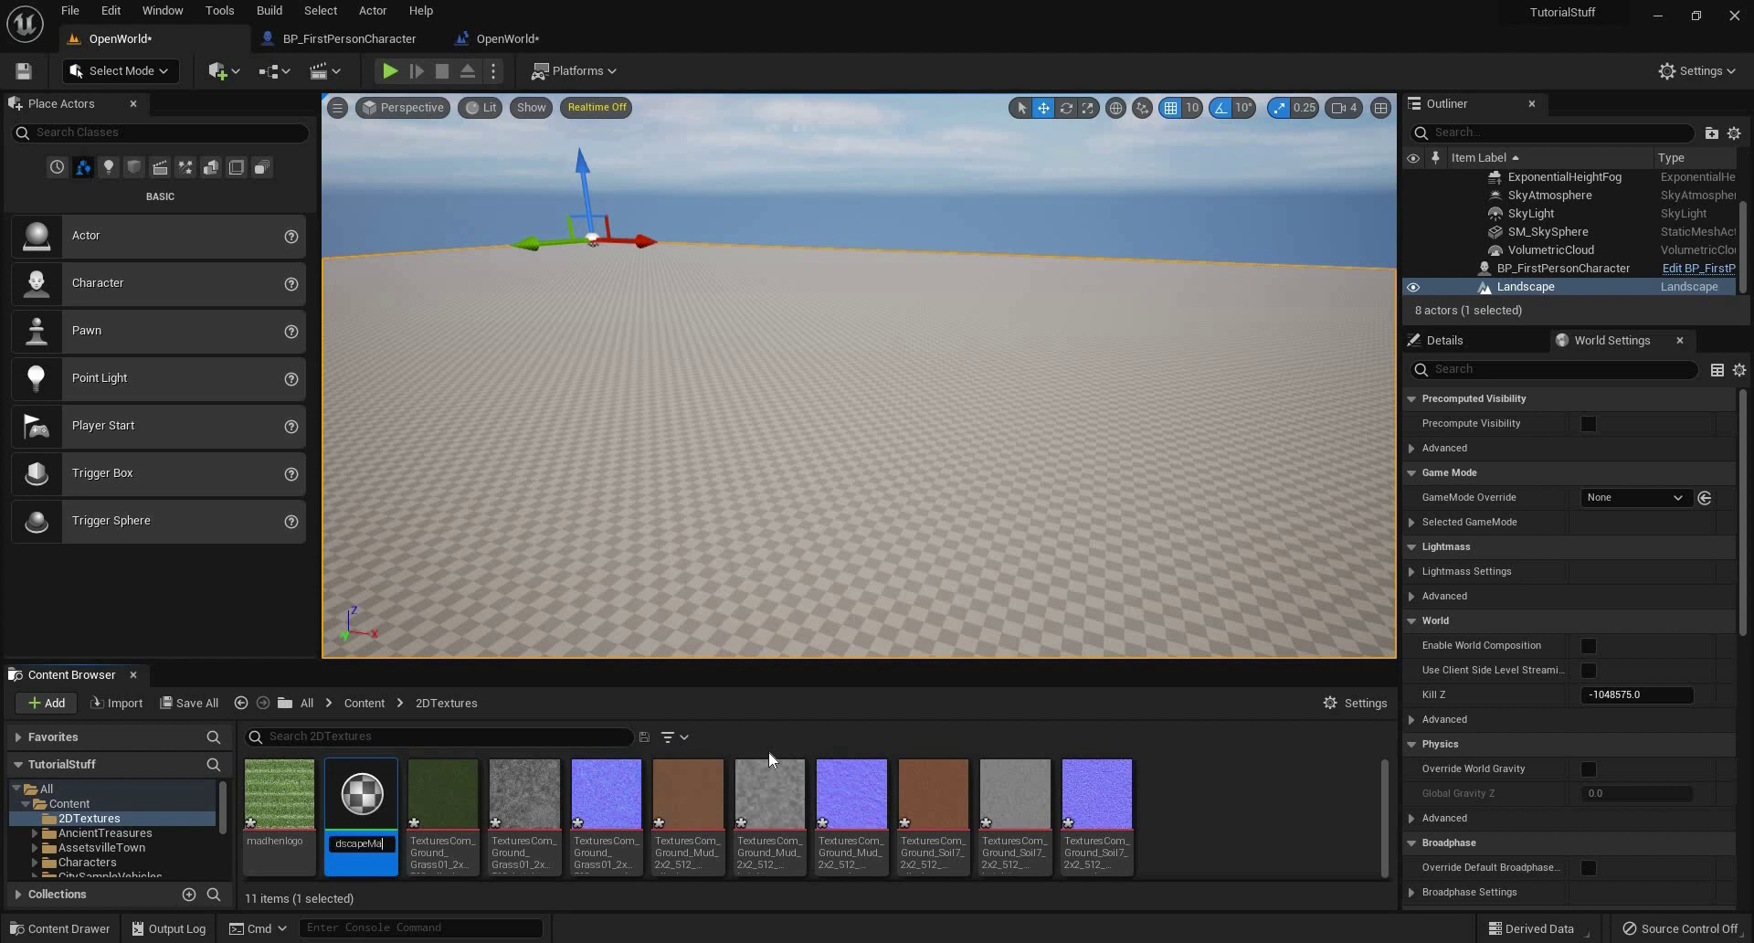
key("Return")
key("Return")
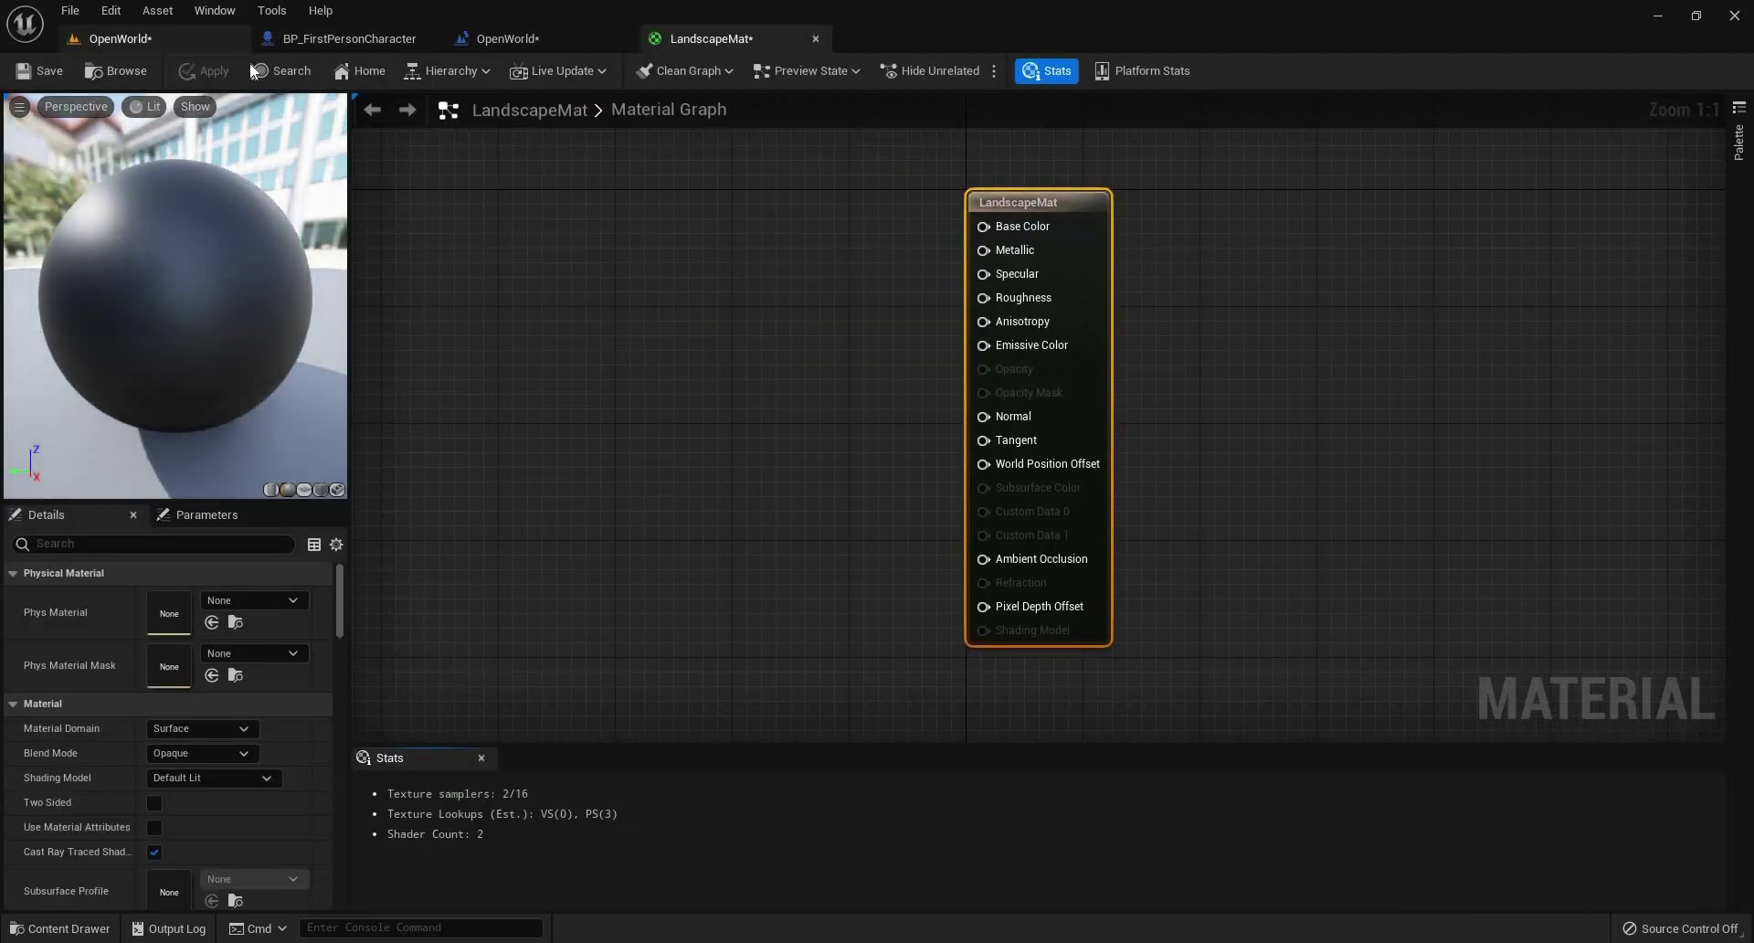
Add the madhenlogo texture and the Grass01, Mud and Soil7 ground color textures to the LandscapeMat graph as texture samples.
left_click(127, 38)
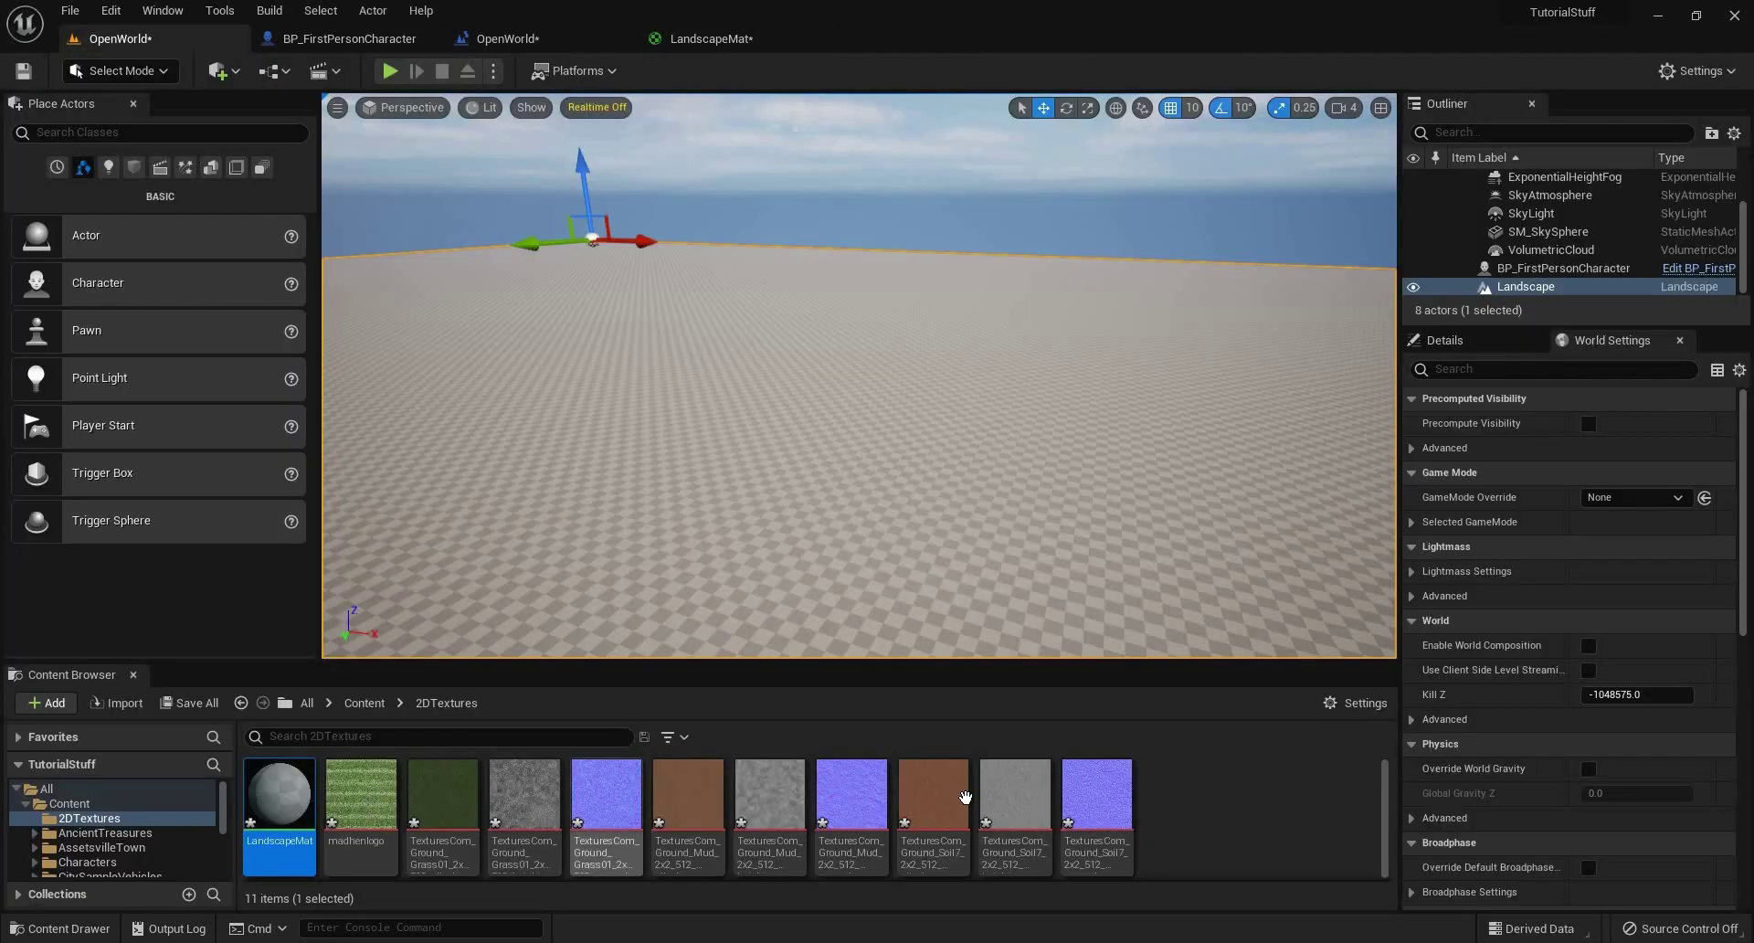
left_click(1098, 770)
left_click(393, 776, "shift")
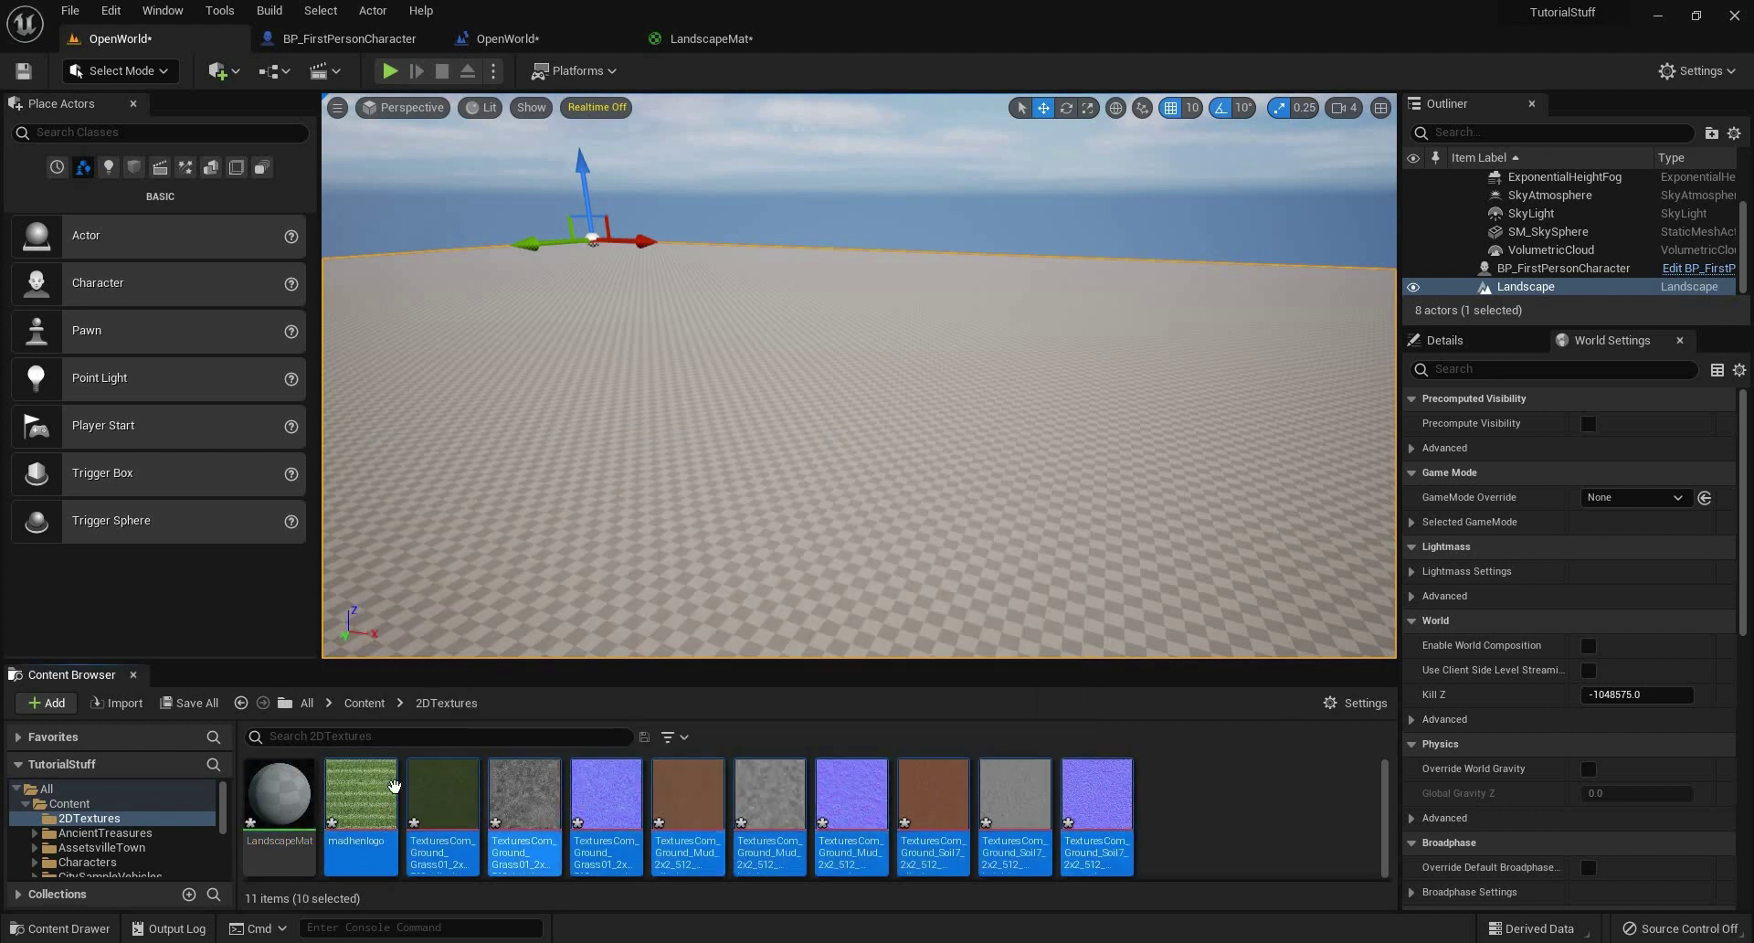
left_click(393, 776)
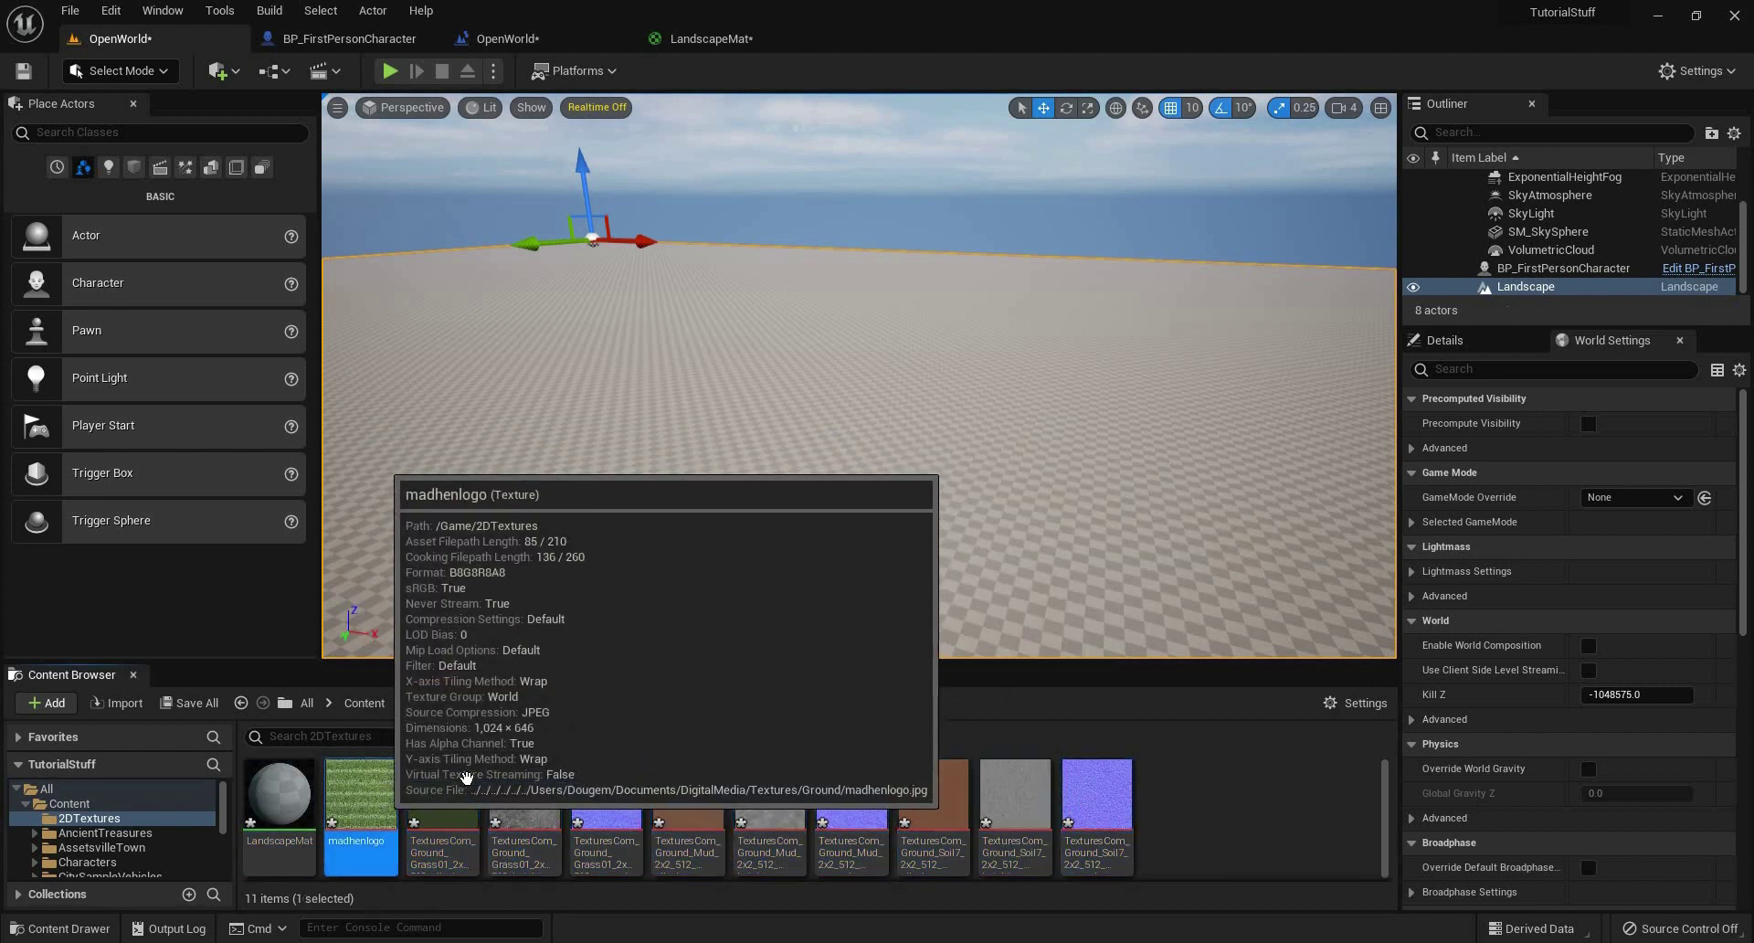
left_click(443, 795, "ctrl")
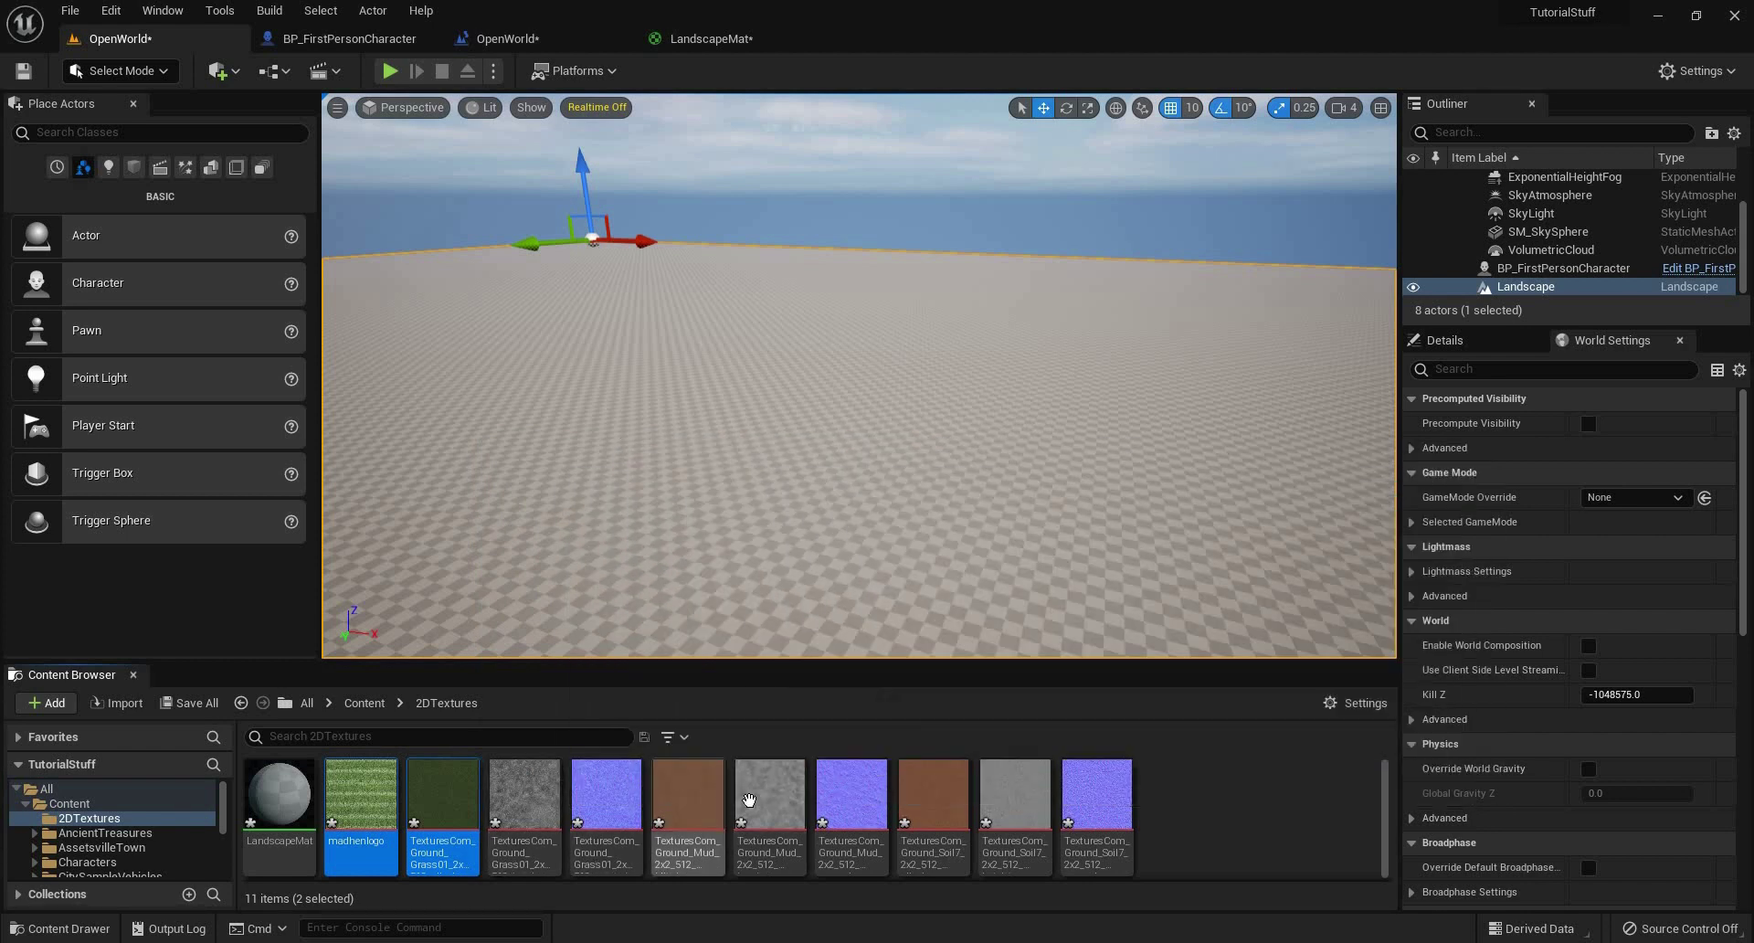
left_click(688, 802, "ctrl")
left_click(540, 811, "ctrl")
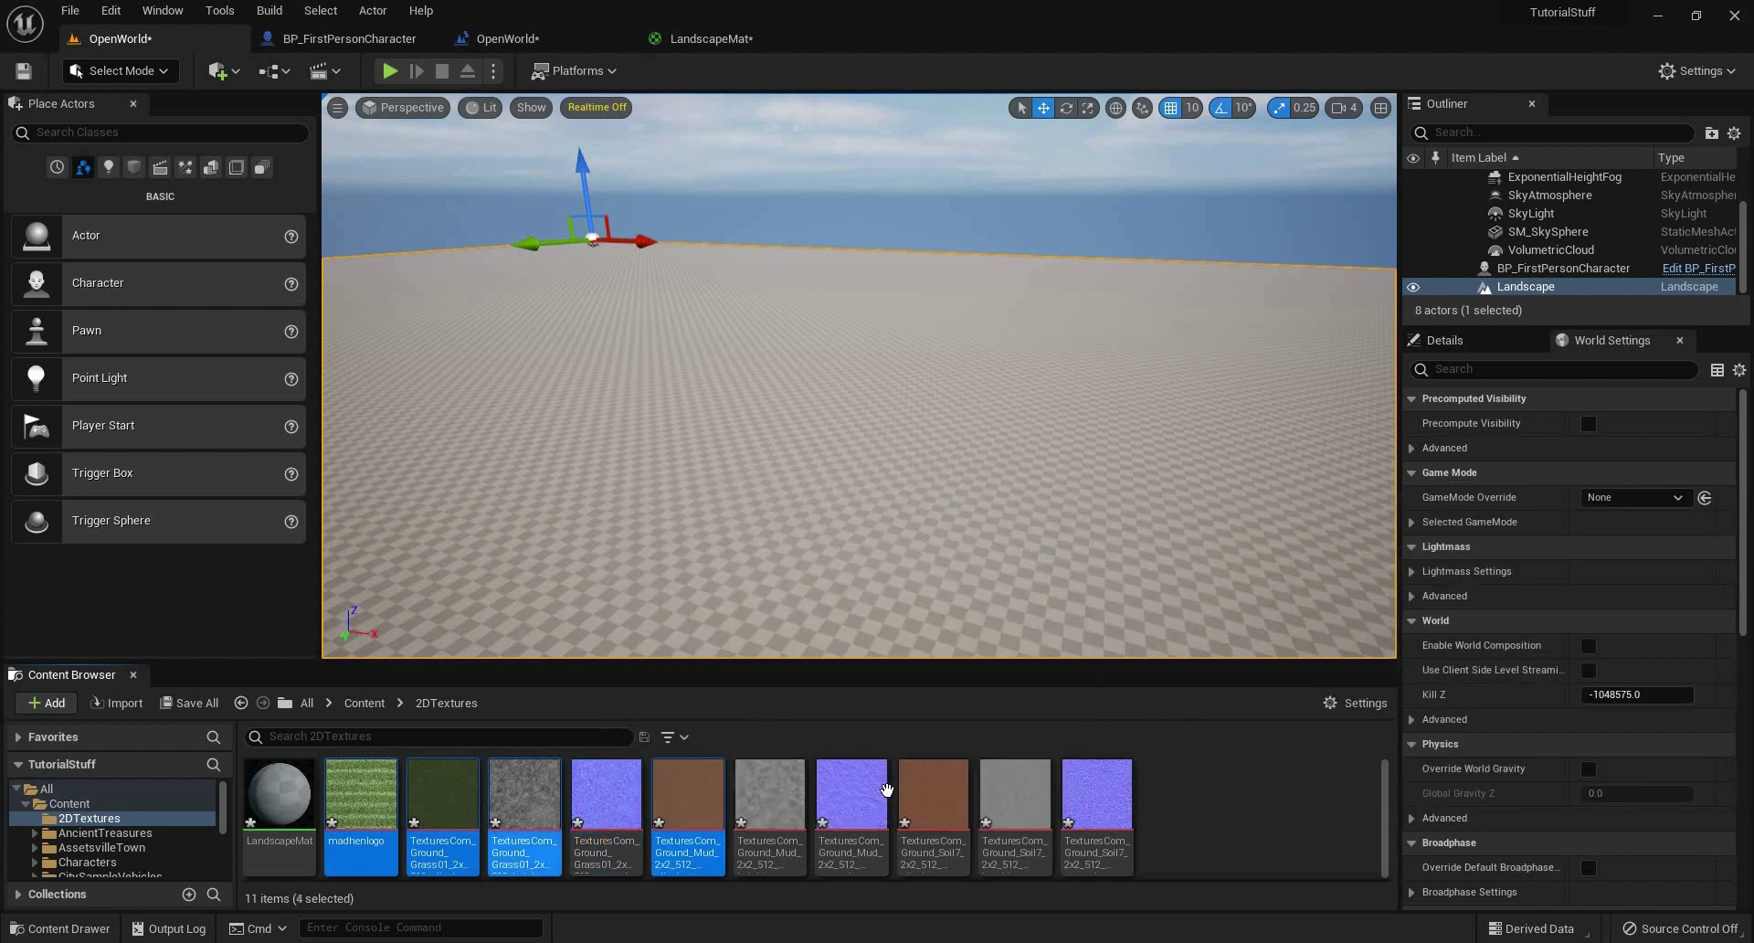
left_click(540, 827, "ctrl")
left_click(942, 804, "ctrl")
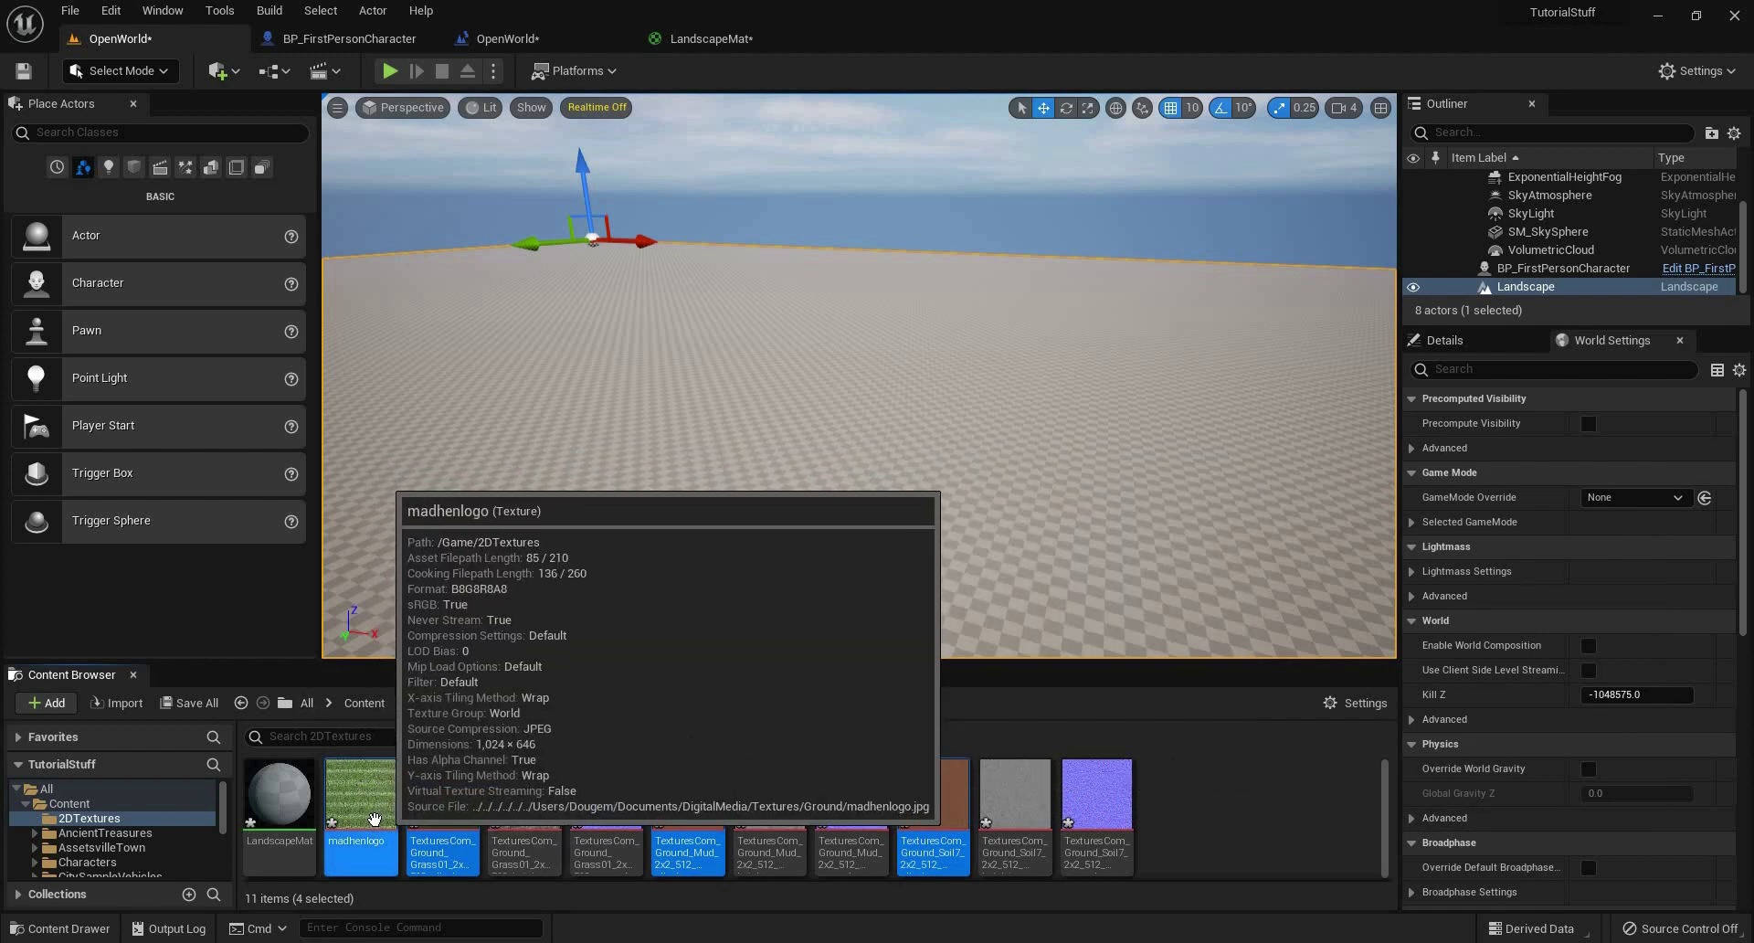
left_click_drag(361, 792, 648, 266)
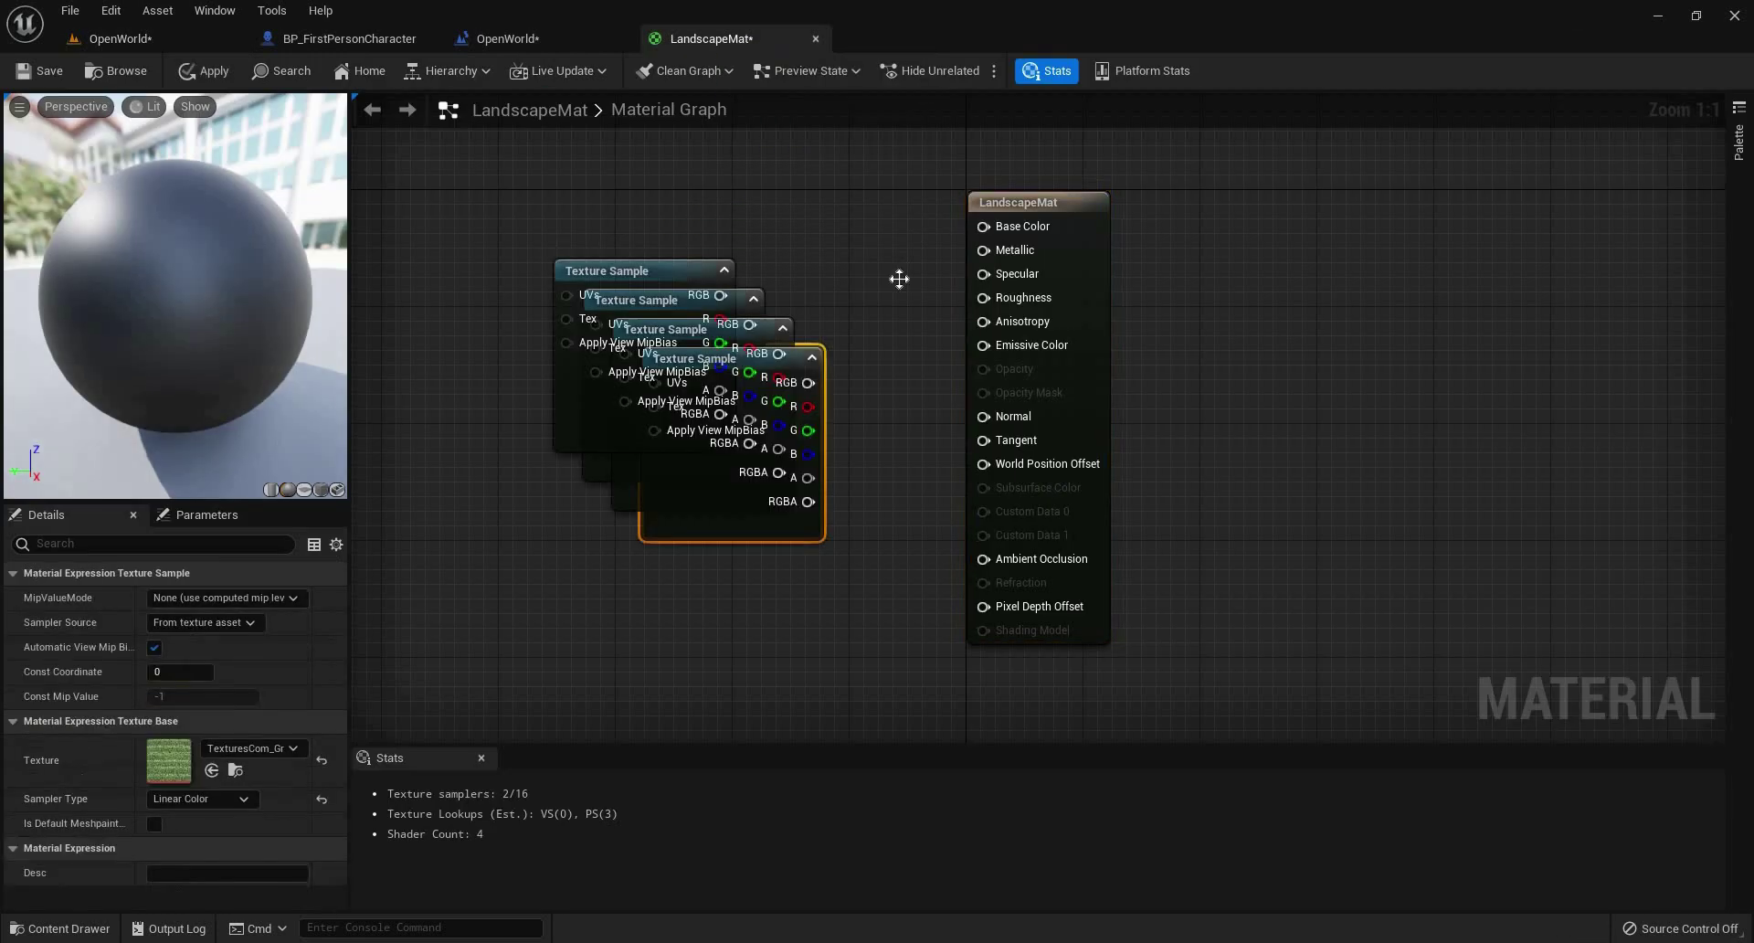
Spread out the overlapping texture samples and delete one of the two brown ground samples.
right_click_drag(721, 274, 977, 271)
left_click_drag(1104, 231, 629, 643)
left_click_drag(996, 489, 592, 597)
left_click(727, 650)
right_click_drag(727, 649, 810, 531)
left_click_drag(653, 452, 712, 656)
left_click_drag(736, 458, 956, 473)
left_click_drag(808, 584, 778, 552)
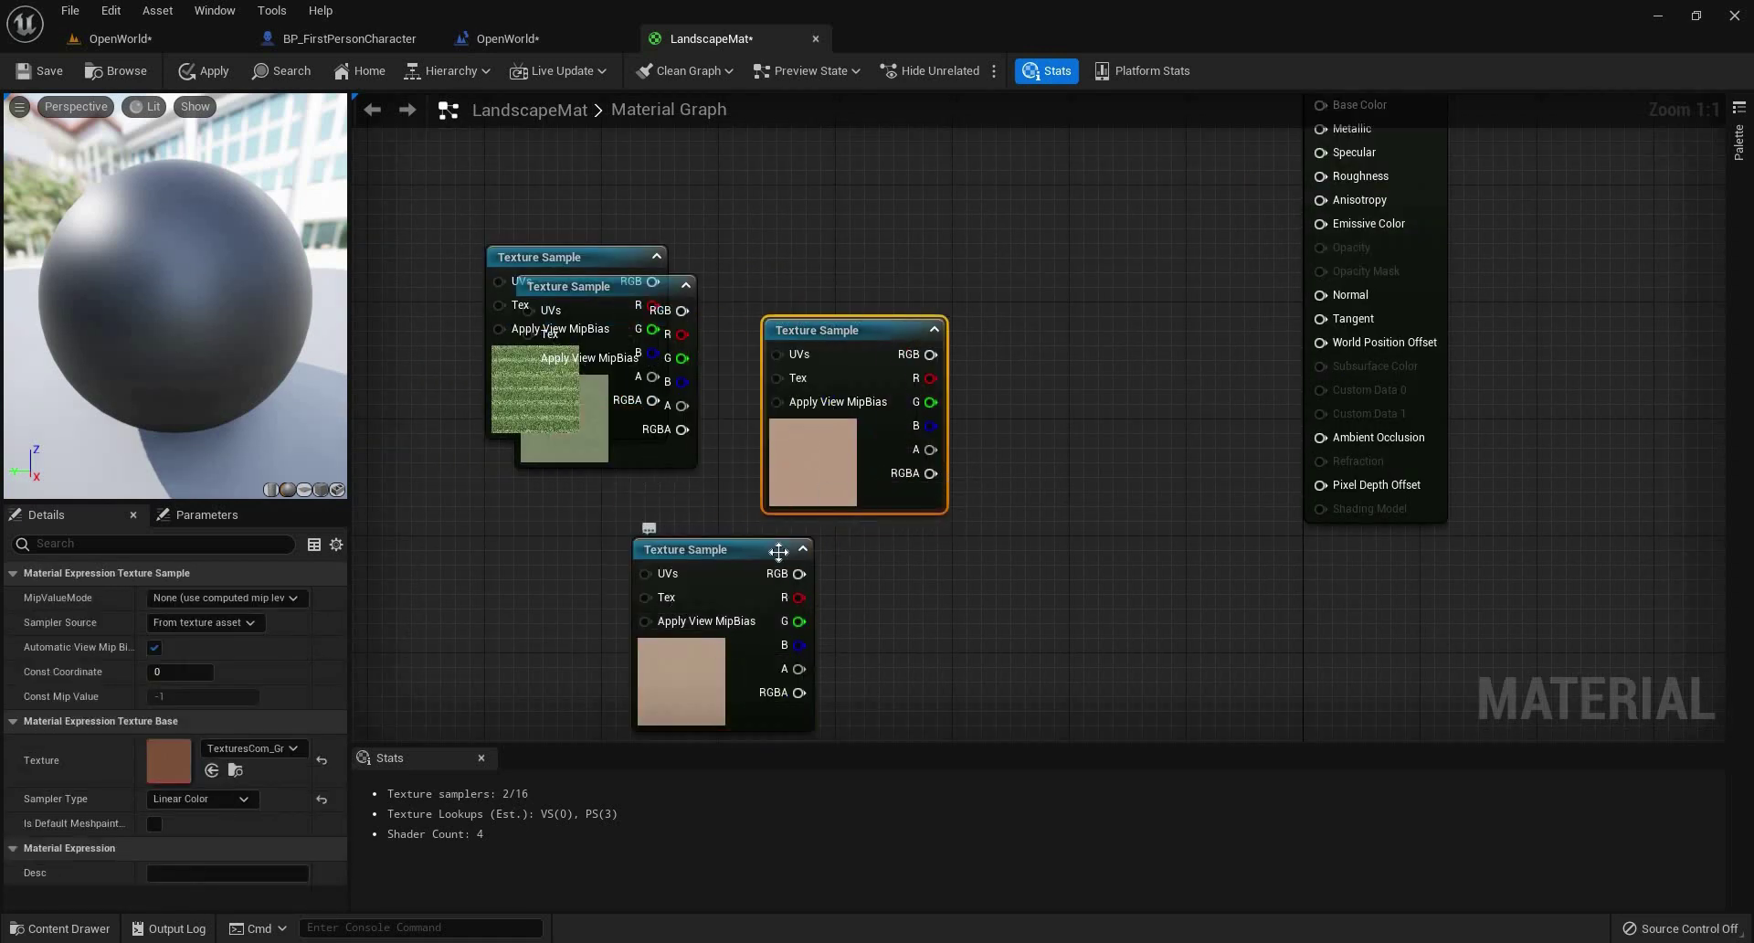
key("Delete")
Arrange the three remaining texture samples in a column, with striped grass first, plain grass second and brown ground last.
left_click_drag(634, 416, 526, 586)
scroll(653, 548, "up", 2)
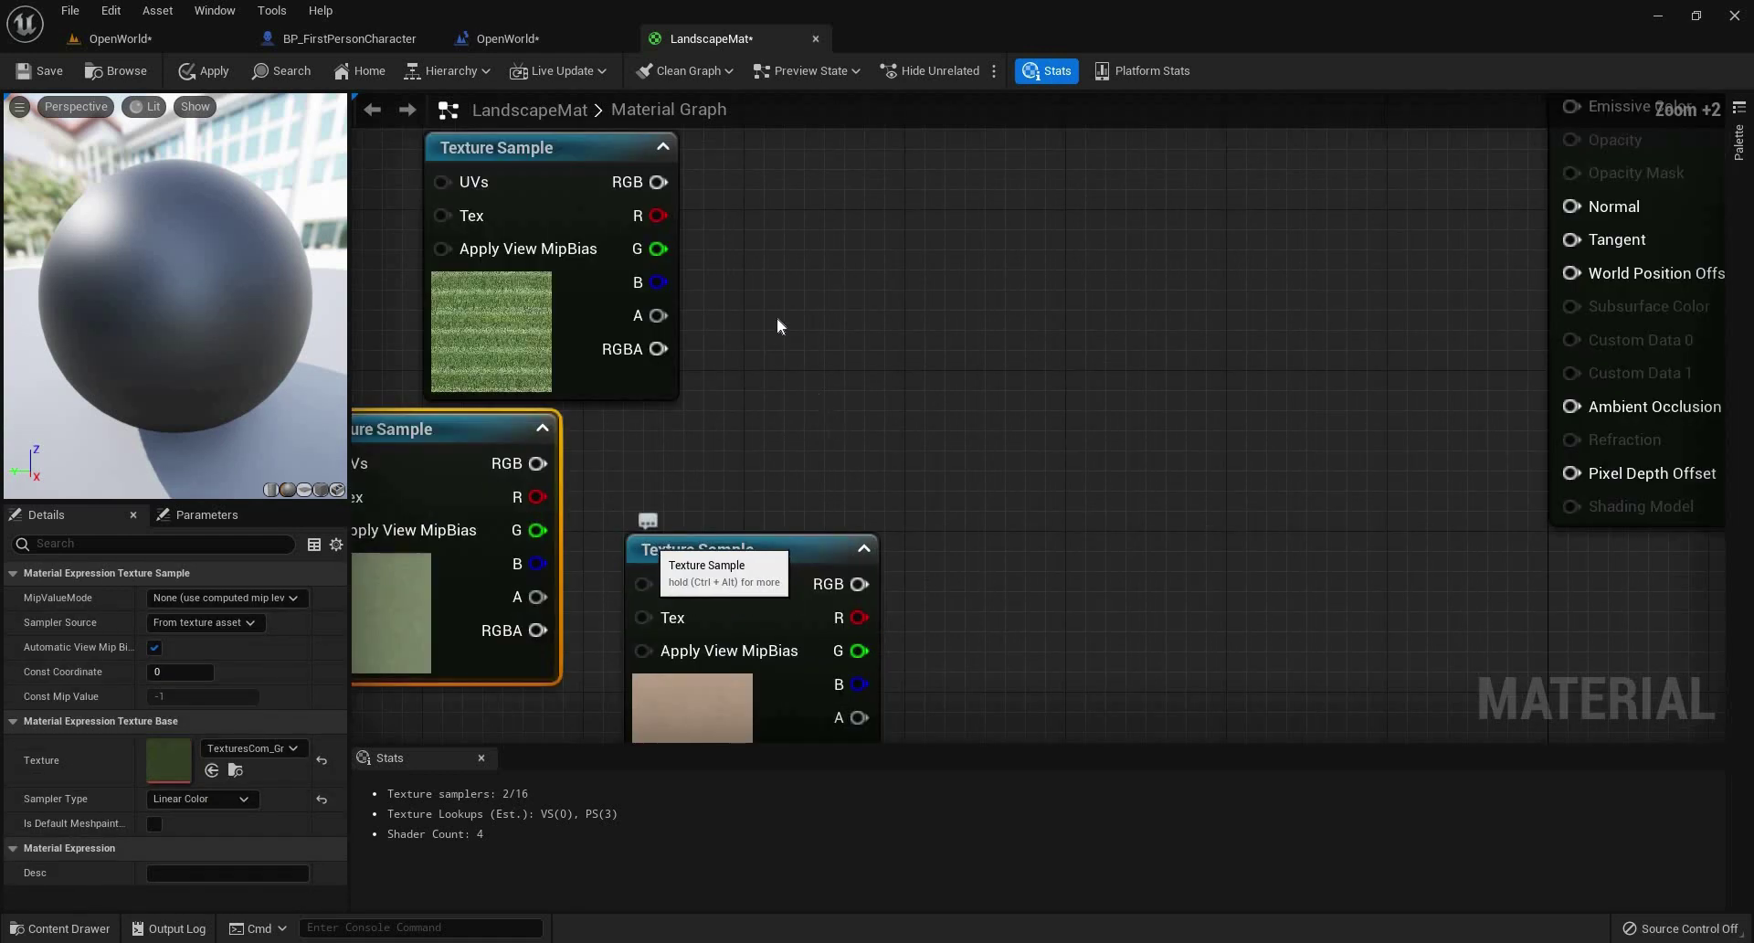
left_click_drag(757, 288, 678, 226)
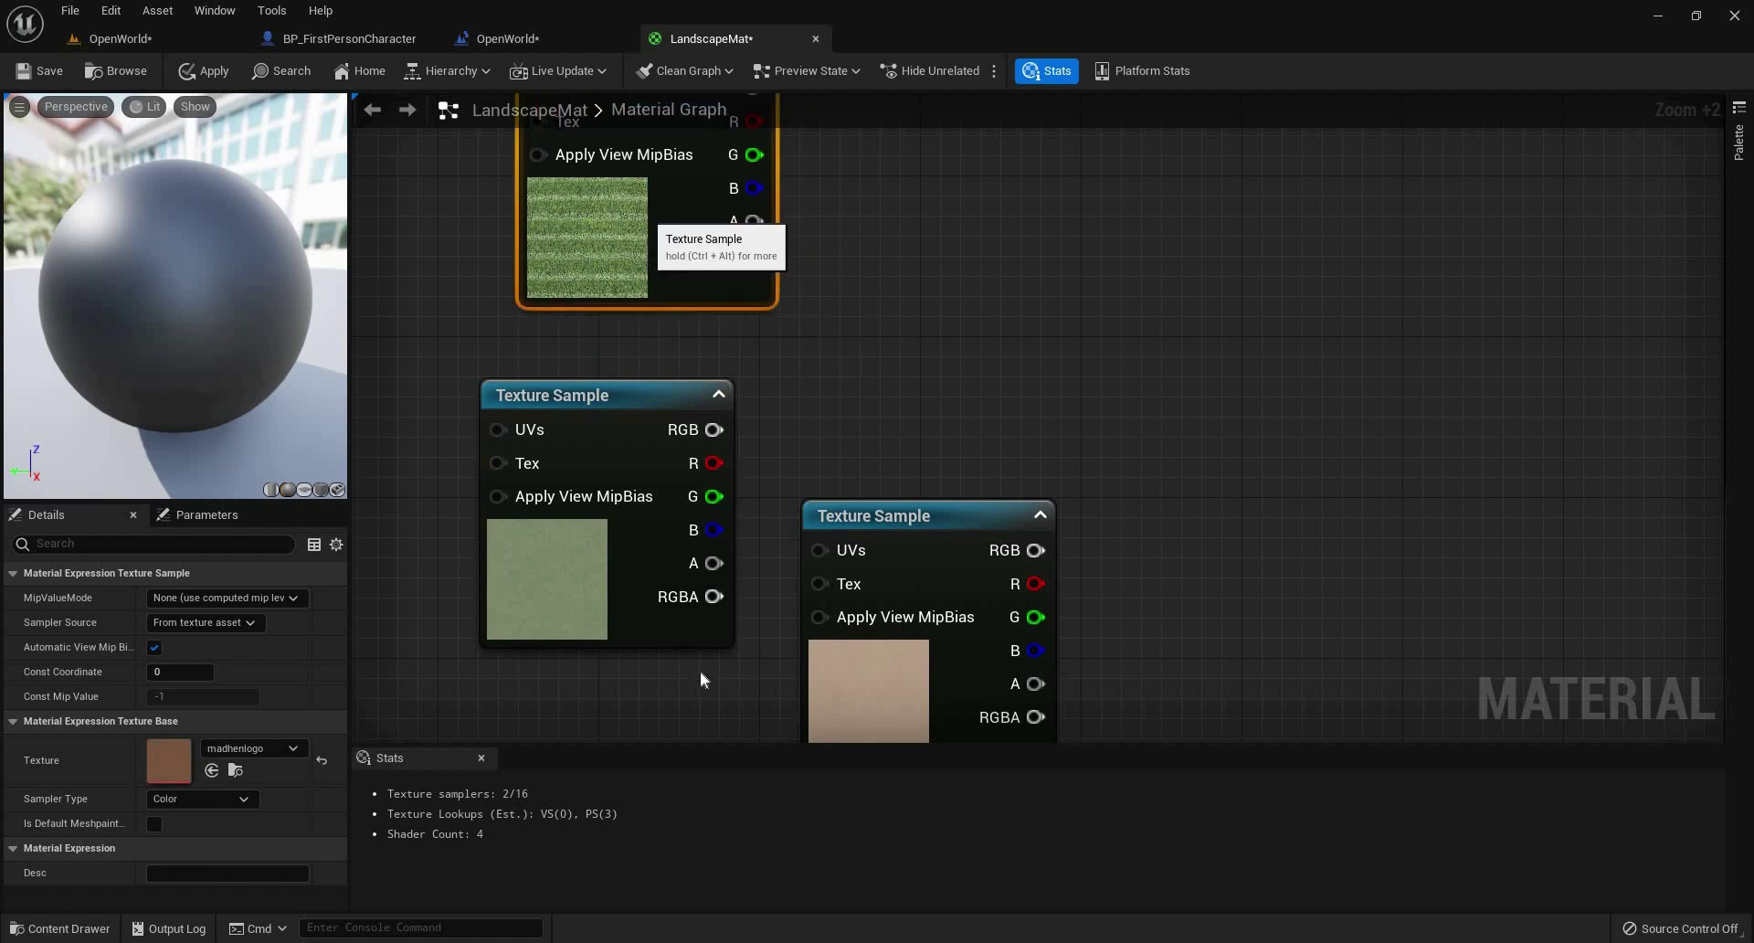
left_click_drag(925, 551, 684, 690)
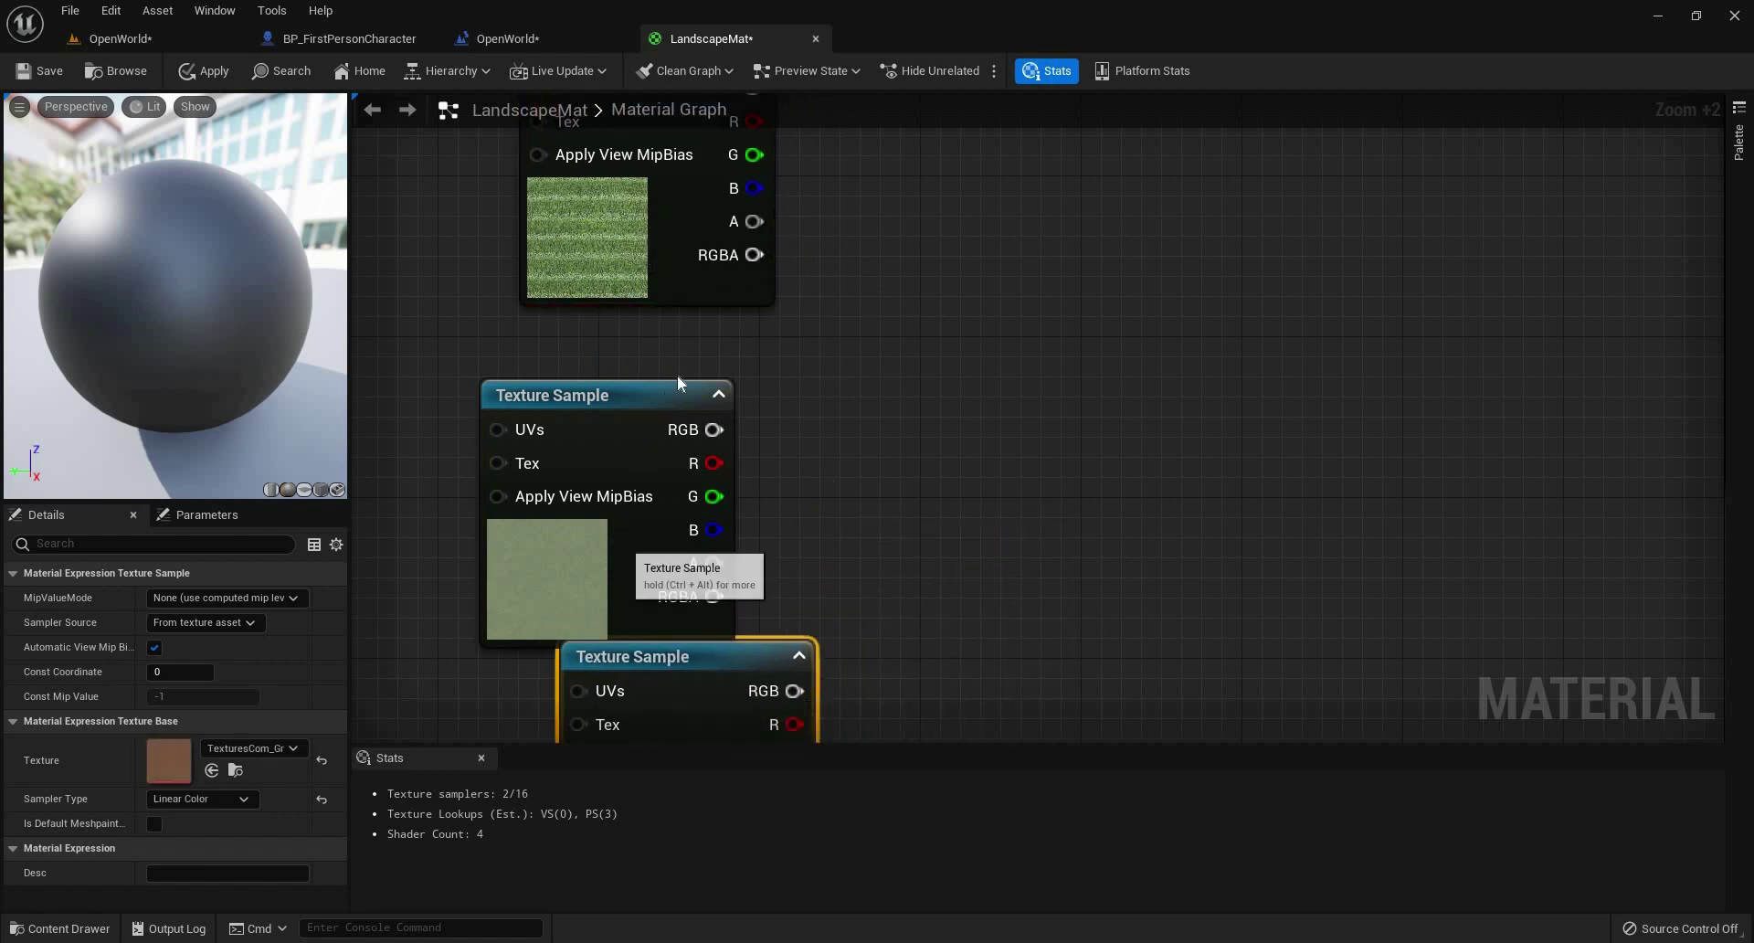
left_click_drag(650, 424, 691, 364)
left_click(846, 216)
right_click_drag(846, 217, 891, 349)
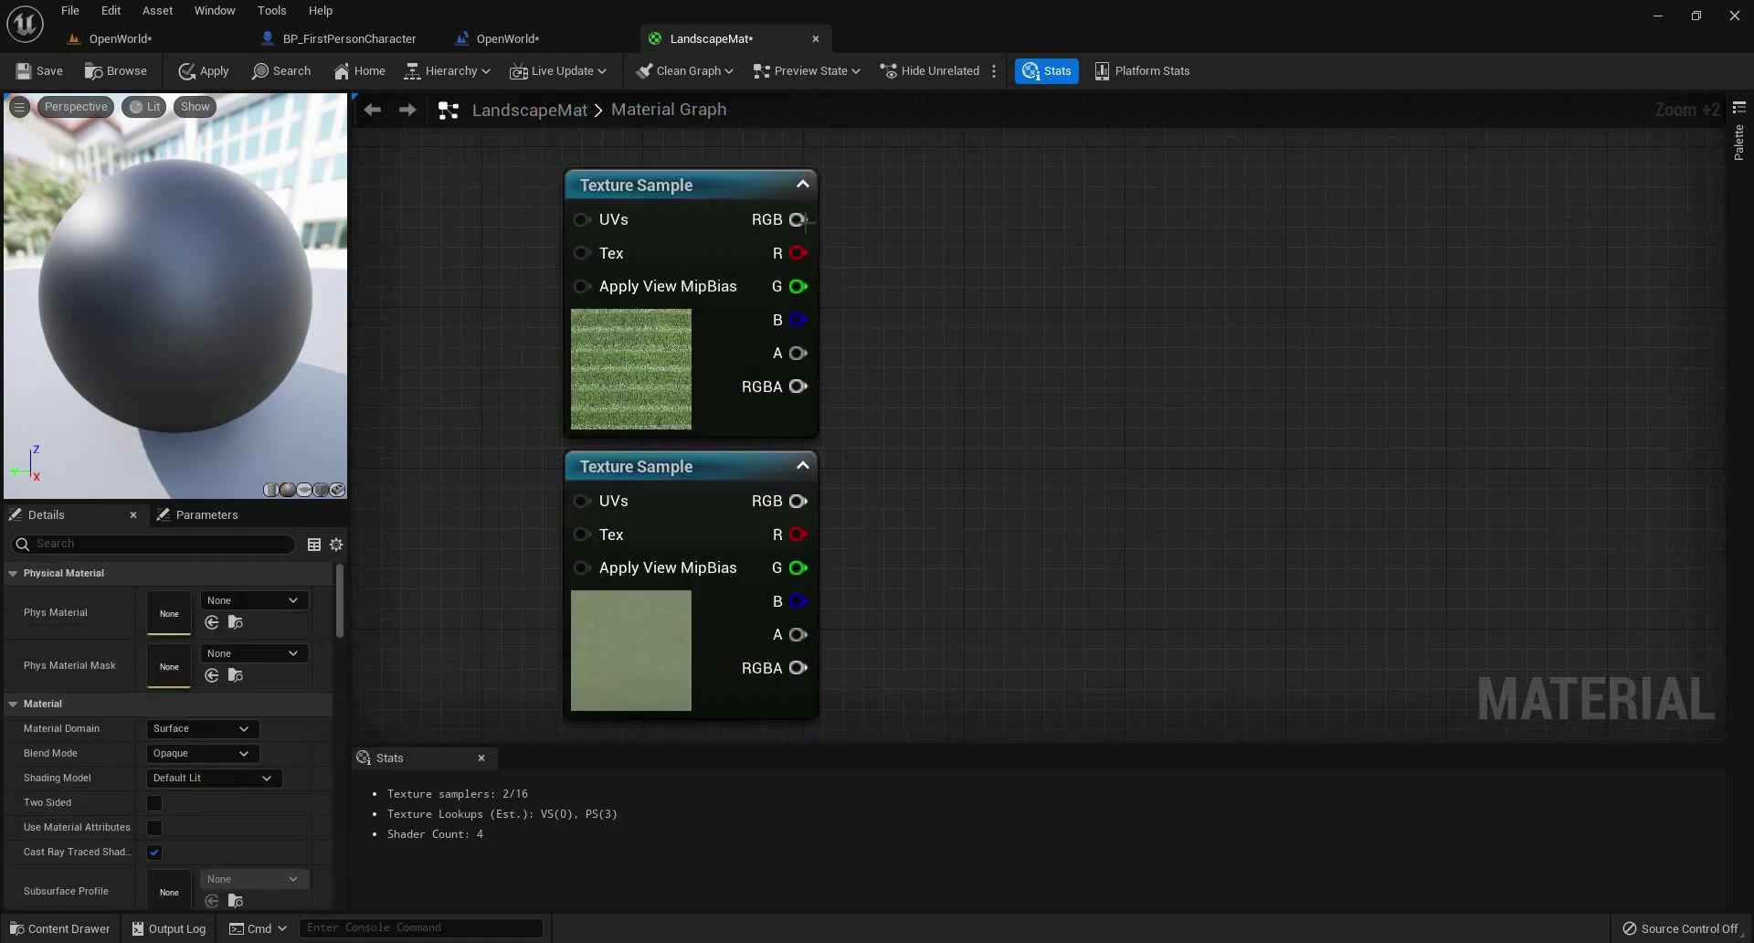
left_click_drag(797, 219, 1006, 186)
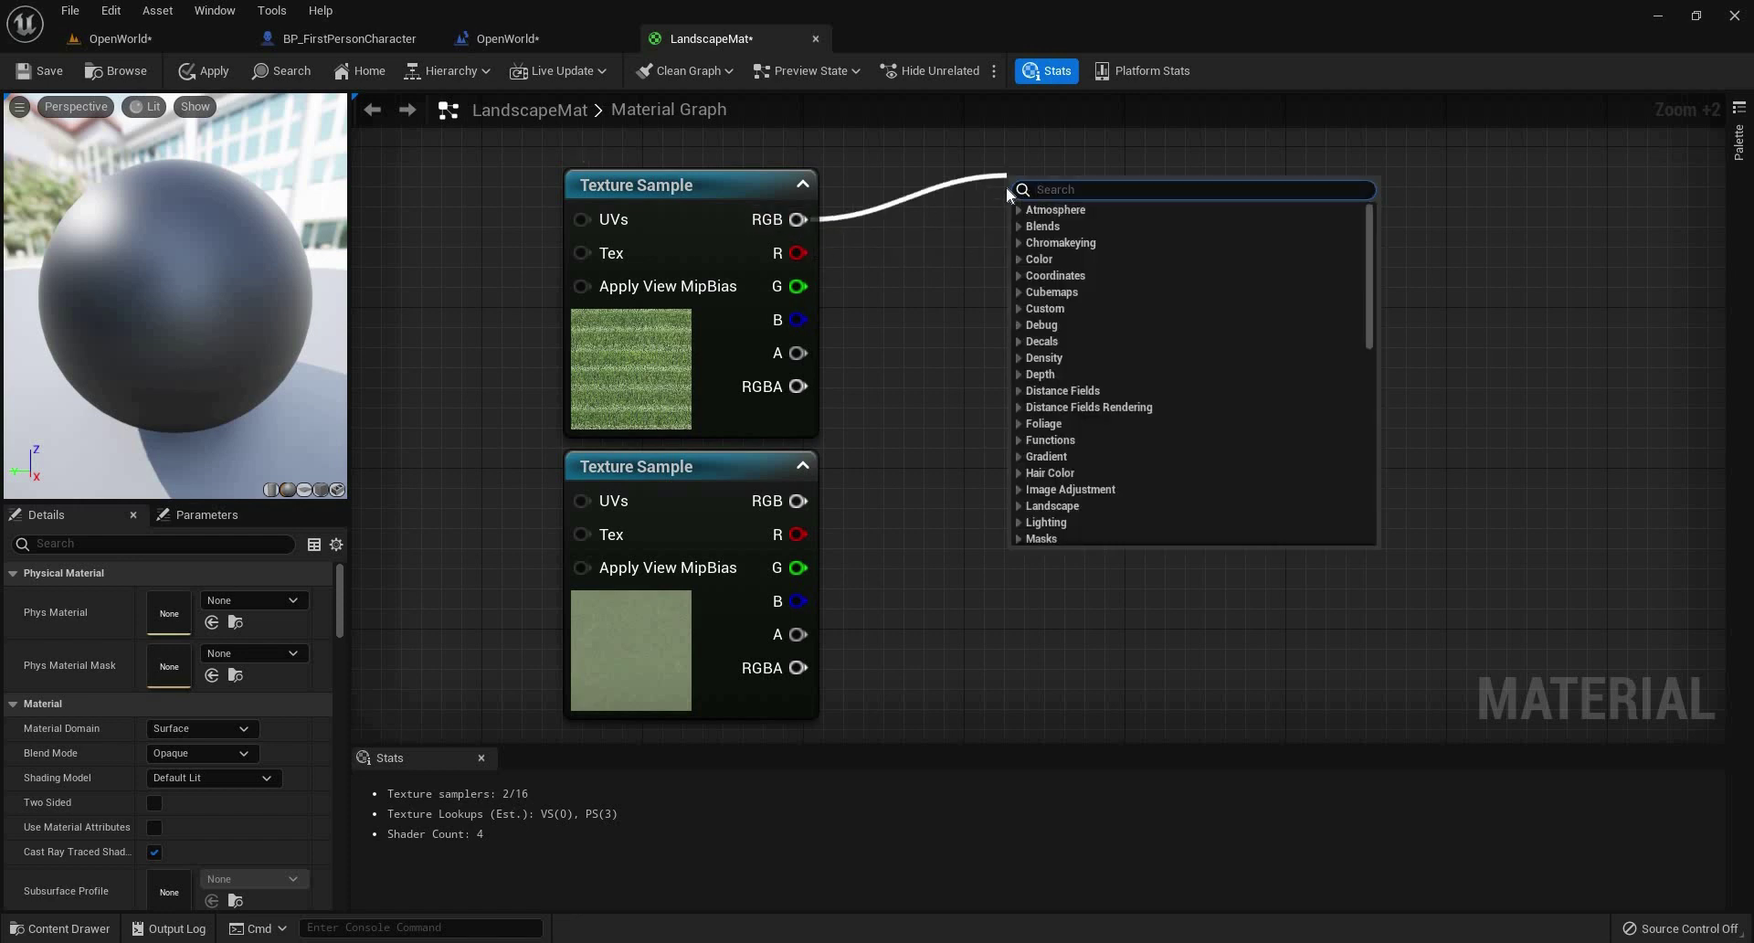
type("landsc")
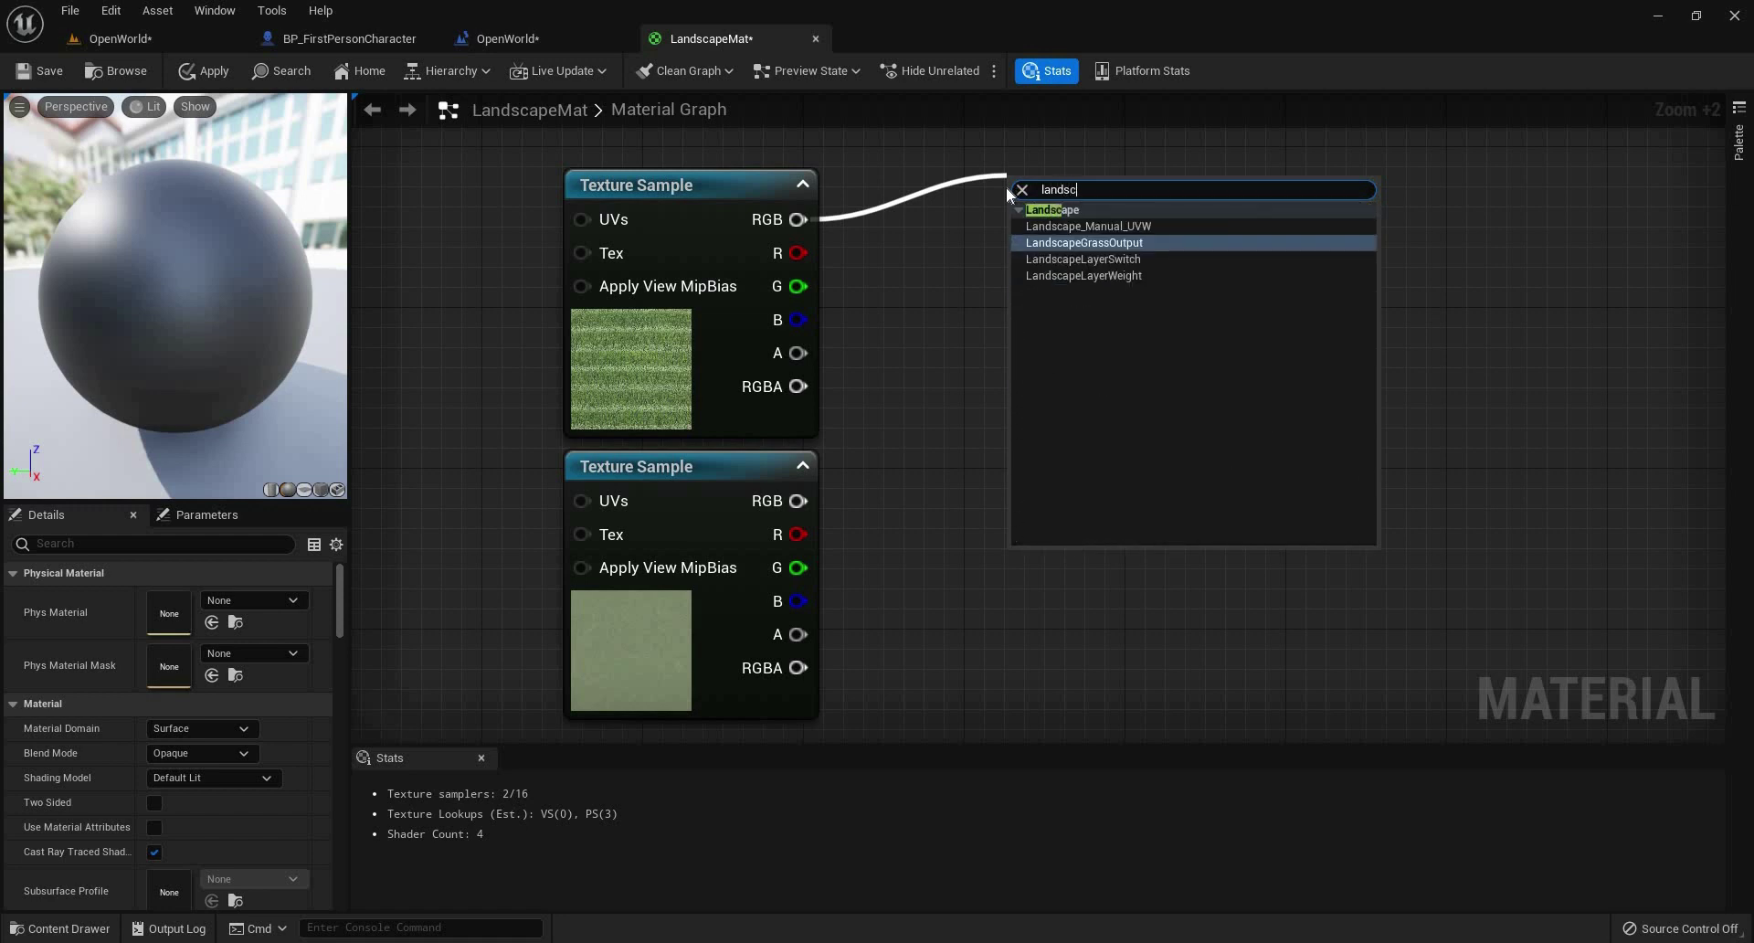
type("a")
key("Up")
key("Down")
key("Down")
key("Down")
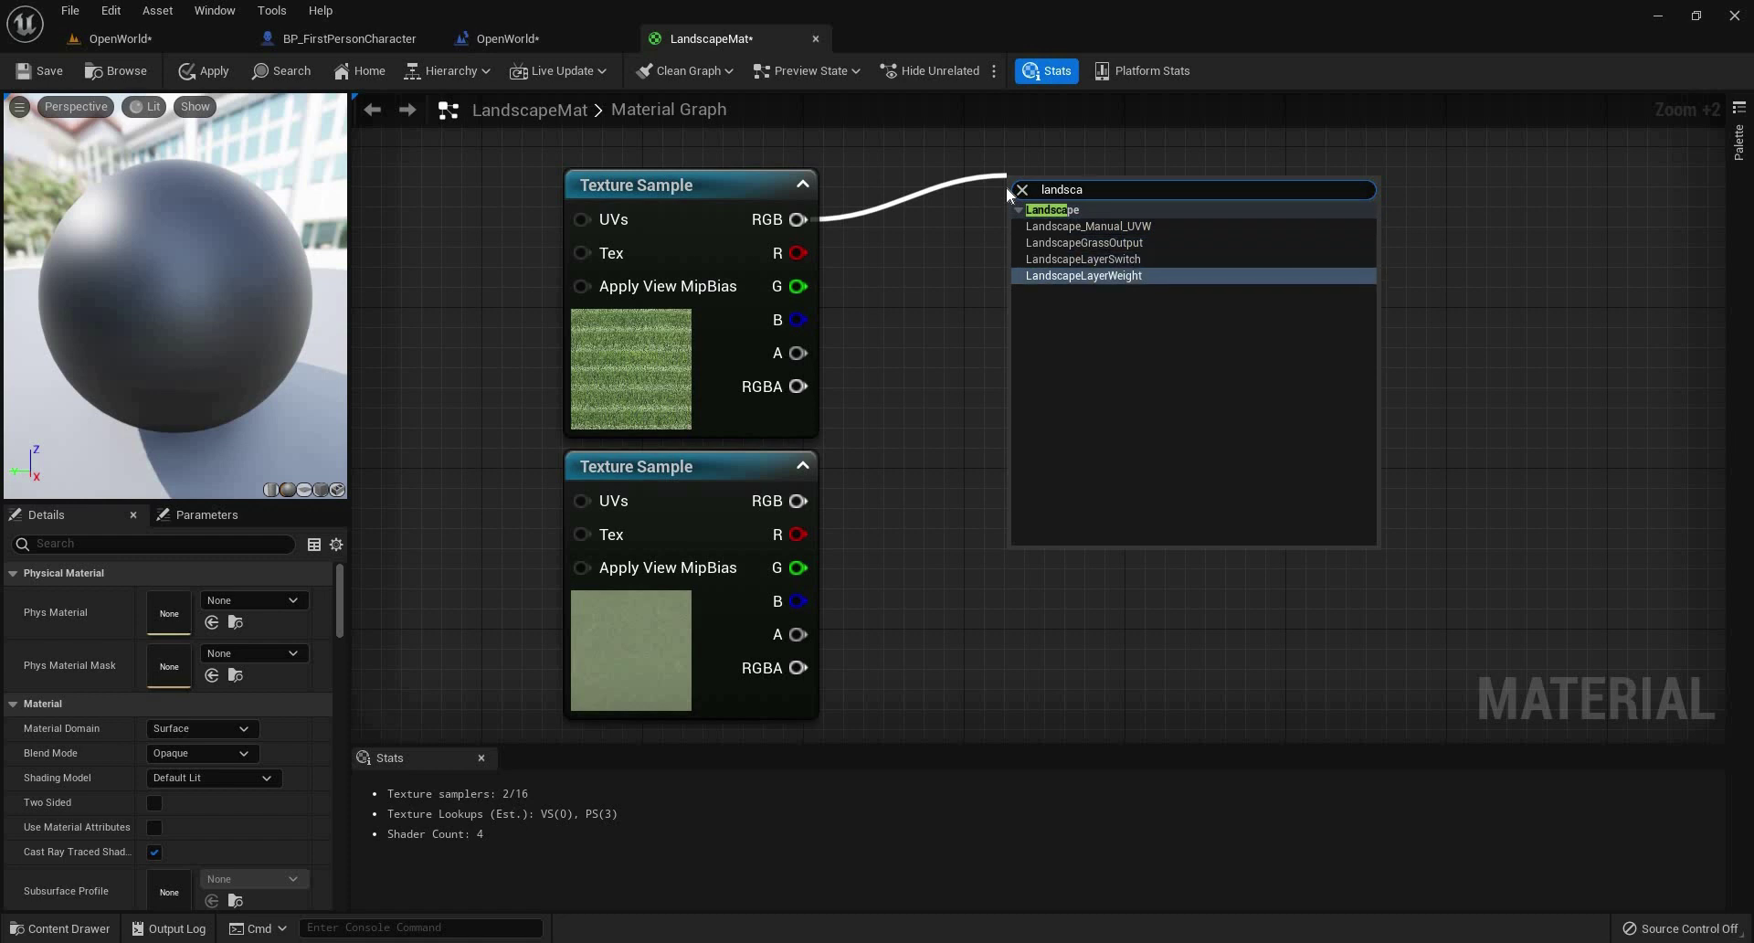
key("BackSpace")
key("BackSpace")
key("BackSpace")
key("BackSpace")
key("BackSpace")
key("BackSpace")
key("BackSpace")
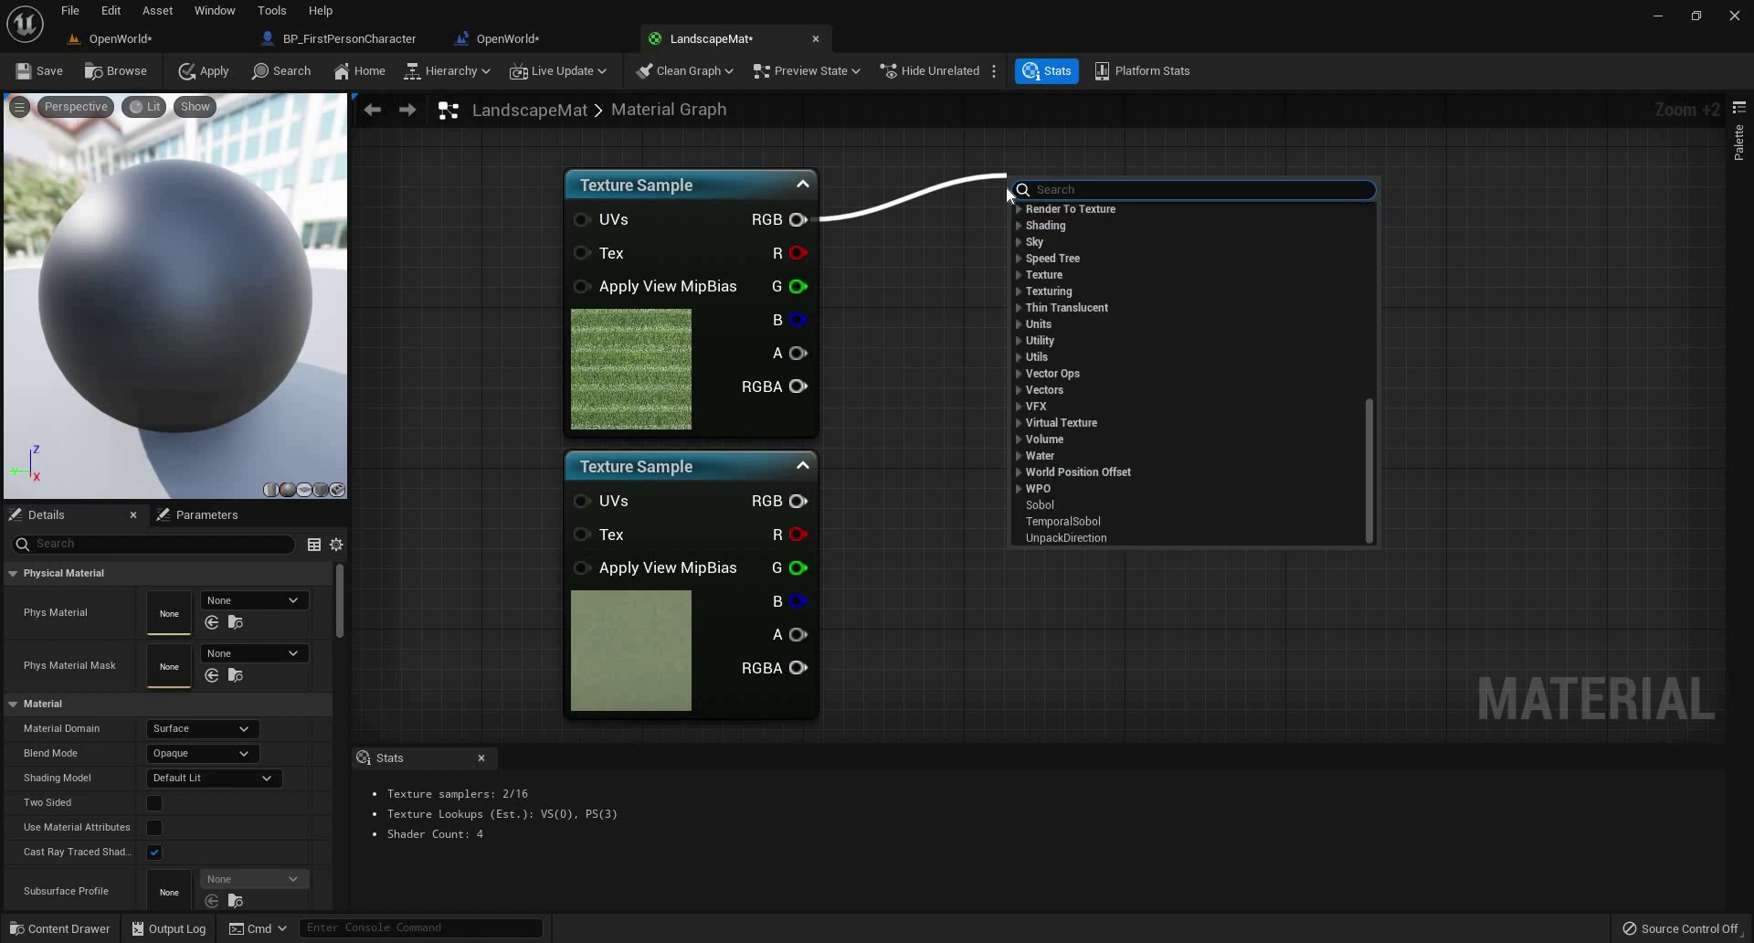
type("layer")
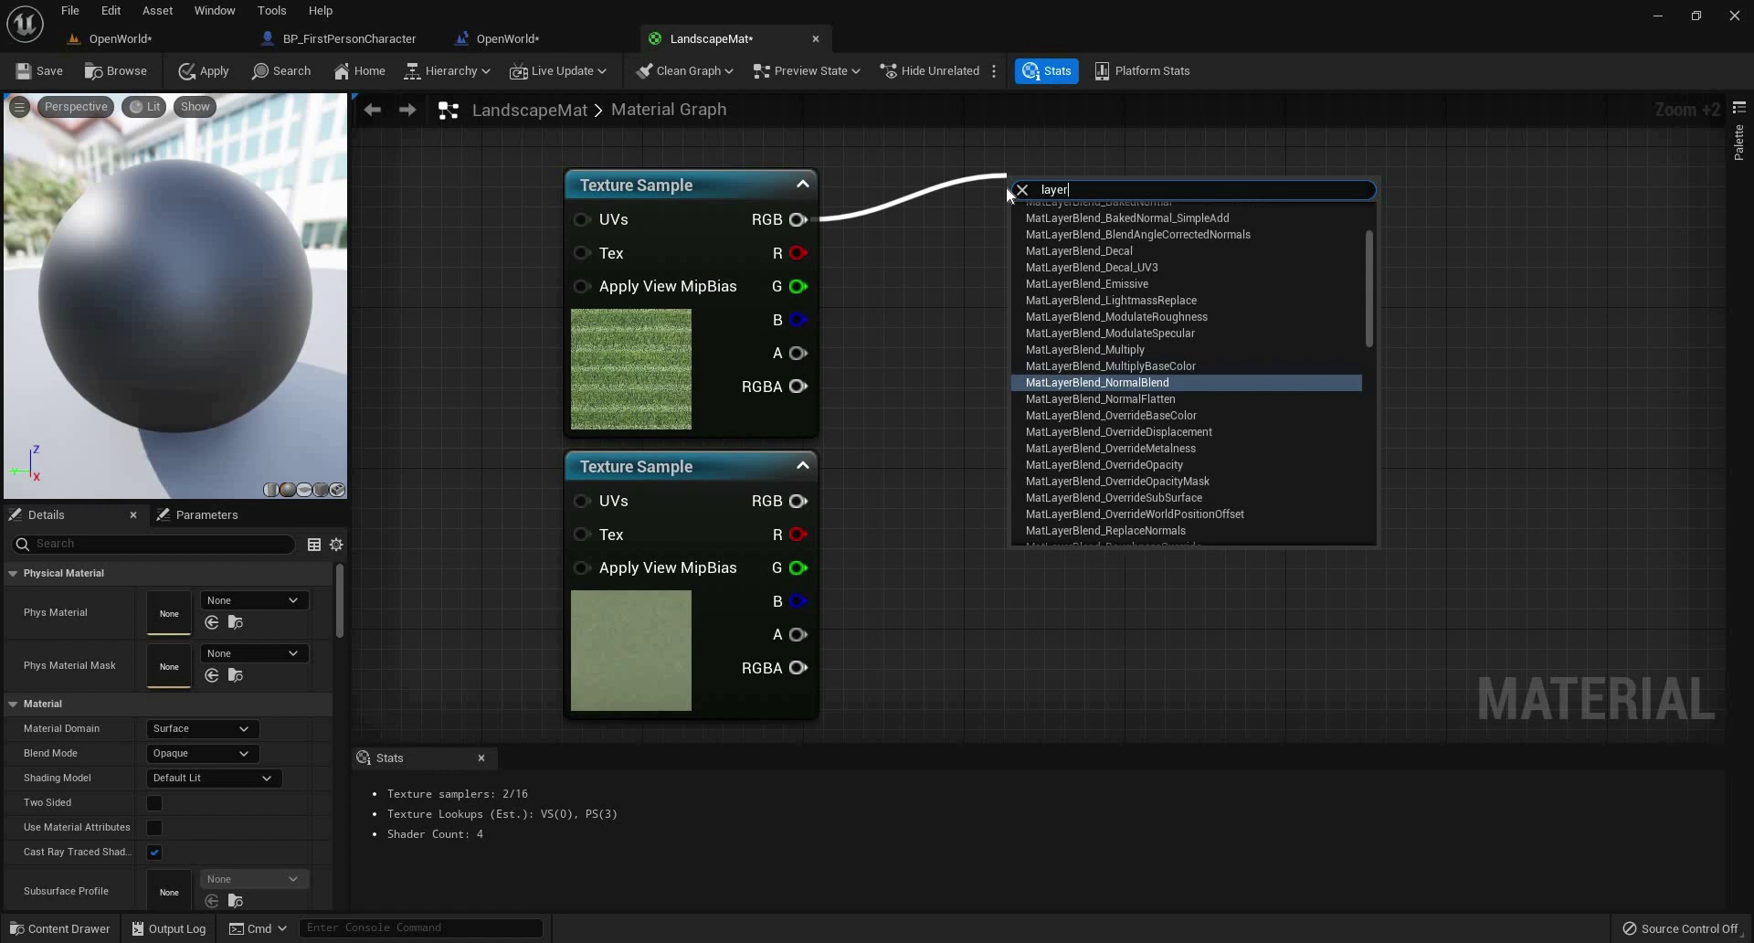
type("bl")
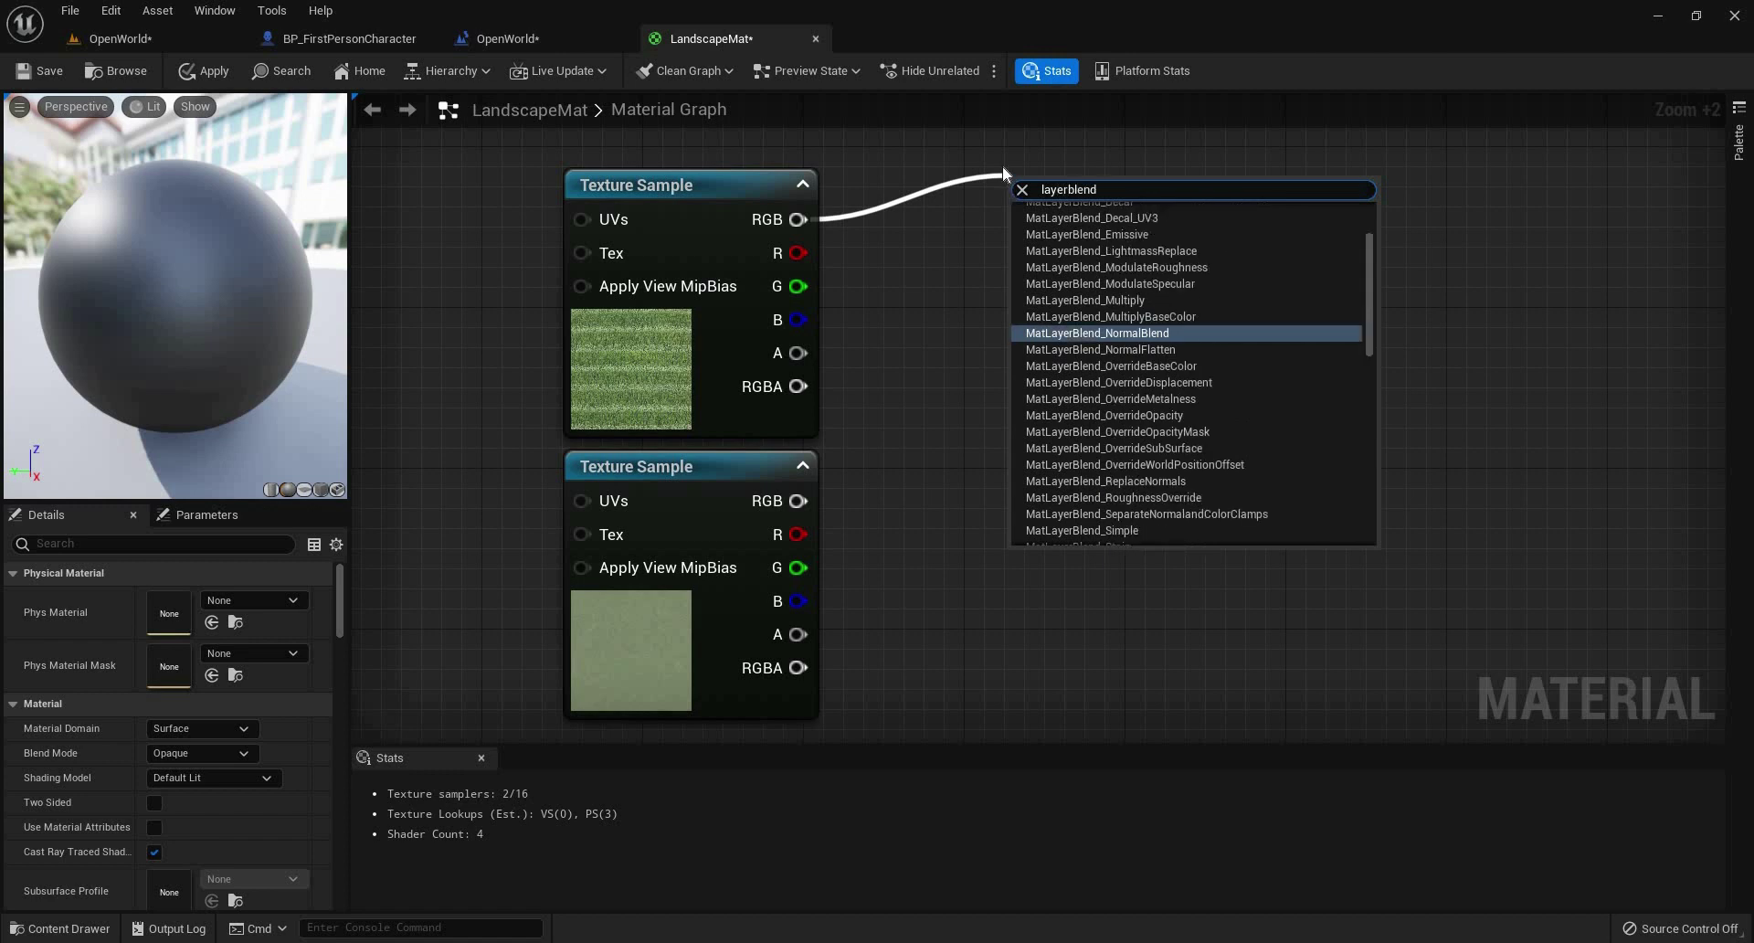
type("end")
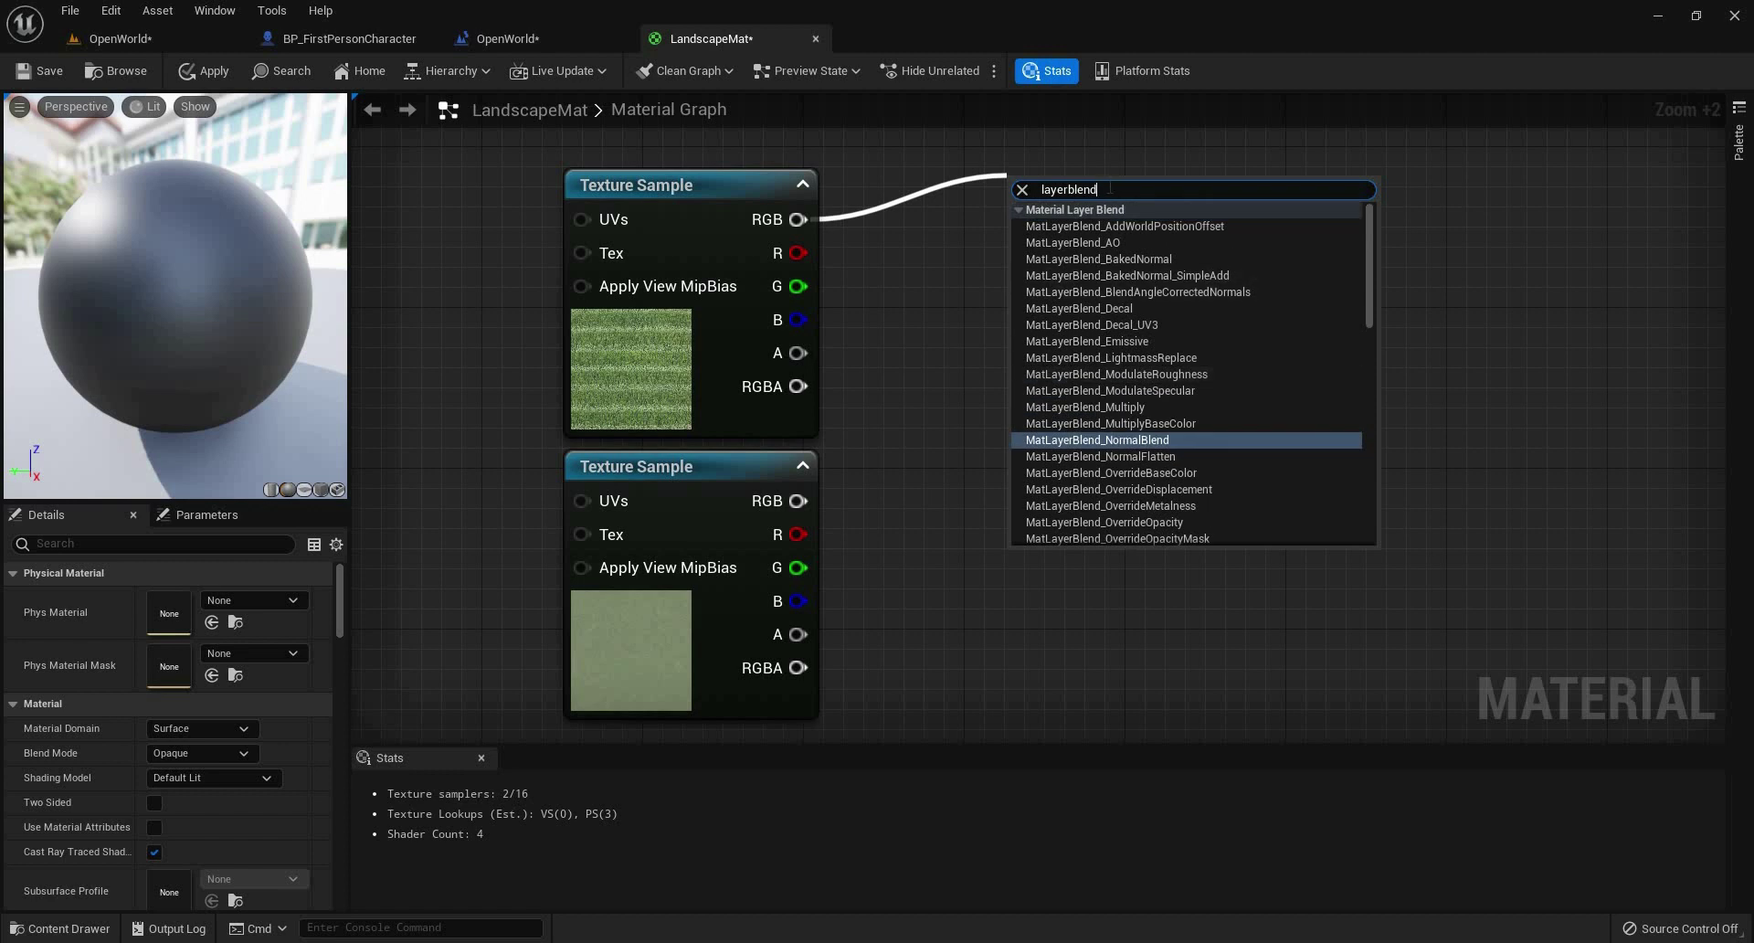
type("landscape")
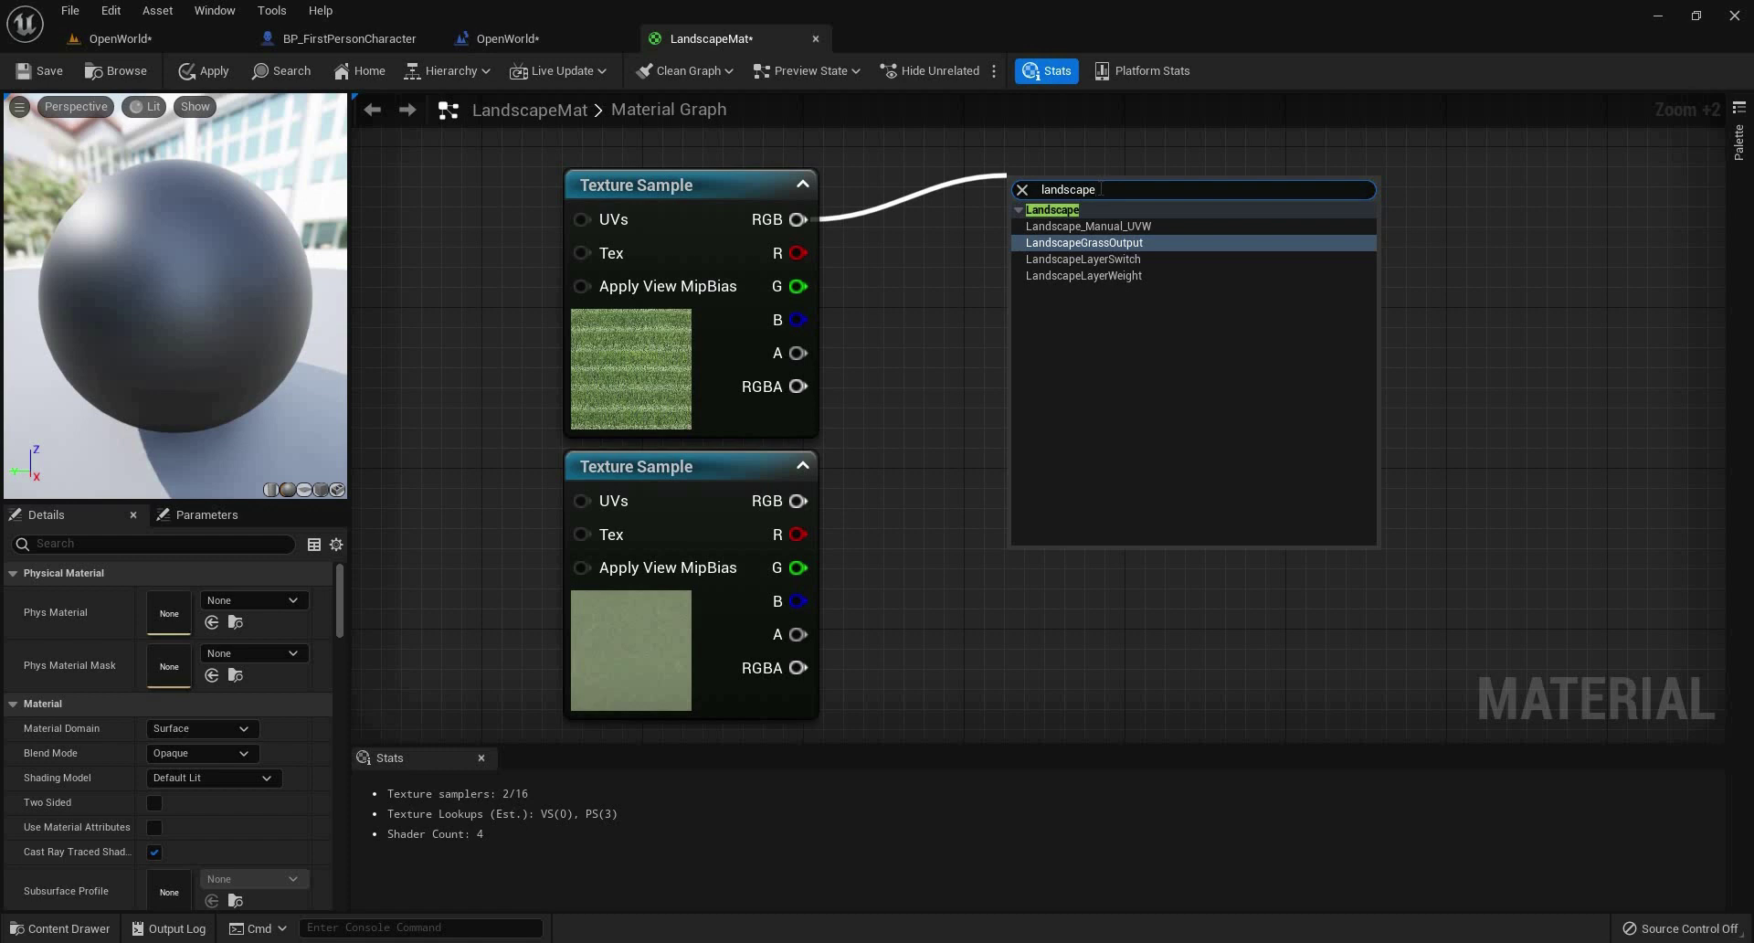
key("Down")
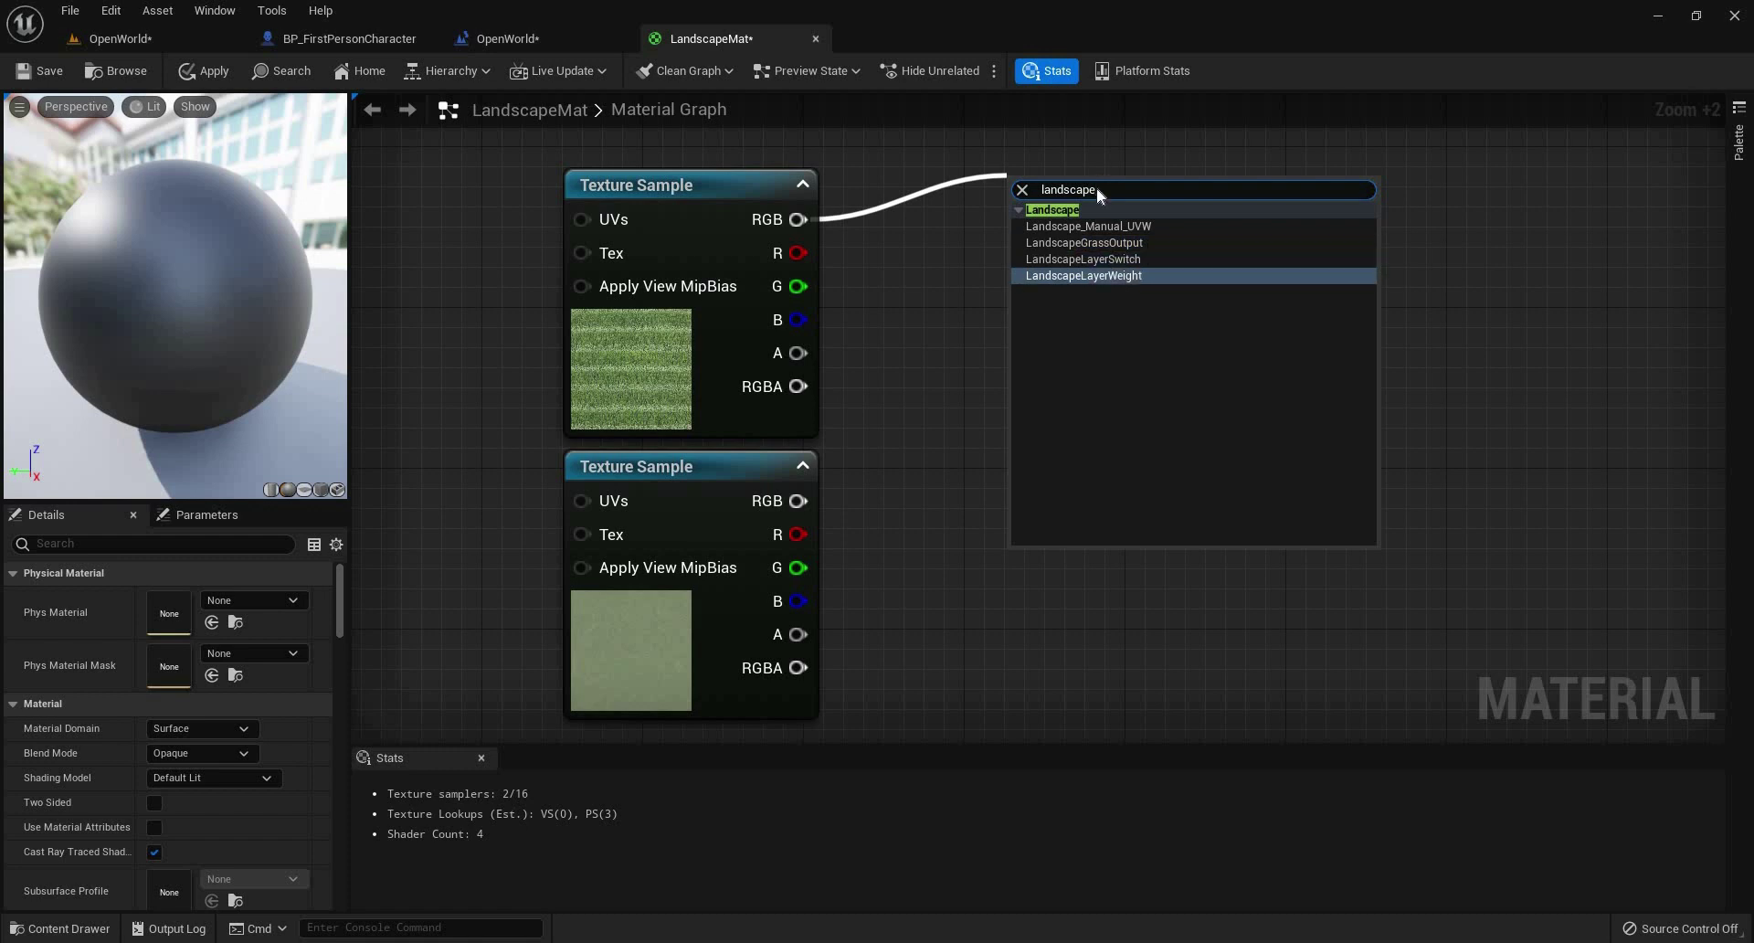
key("Return")
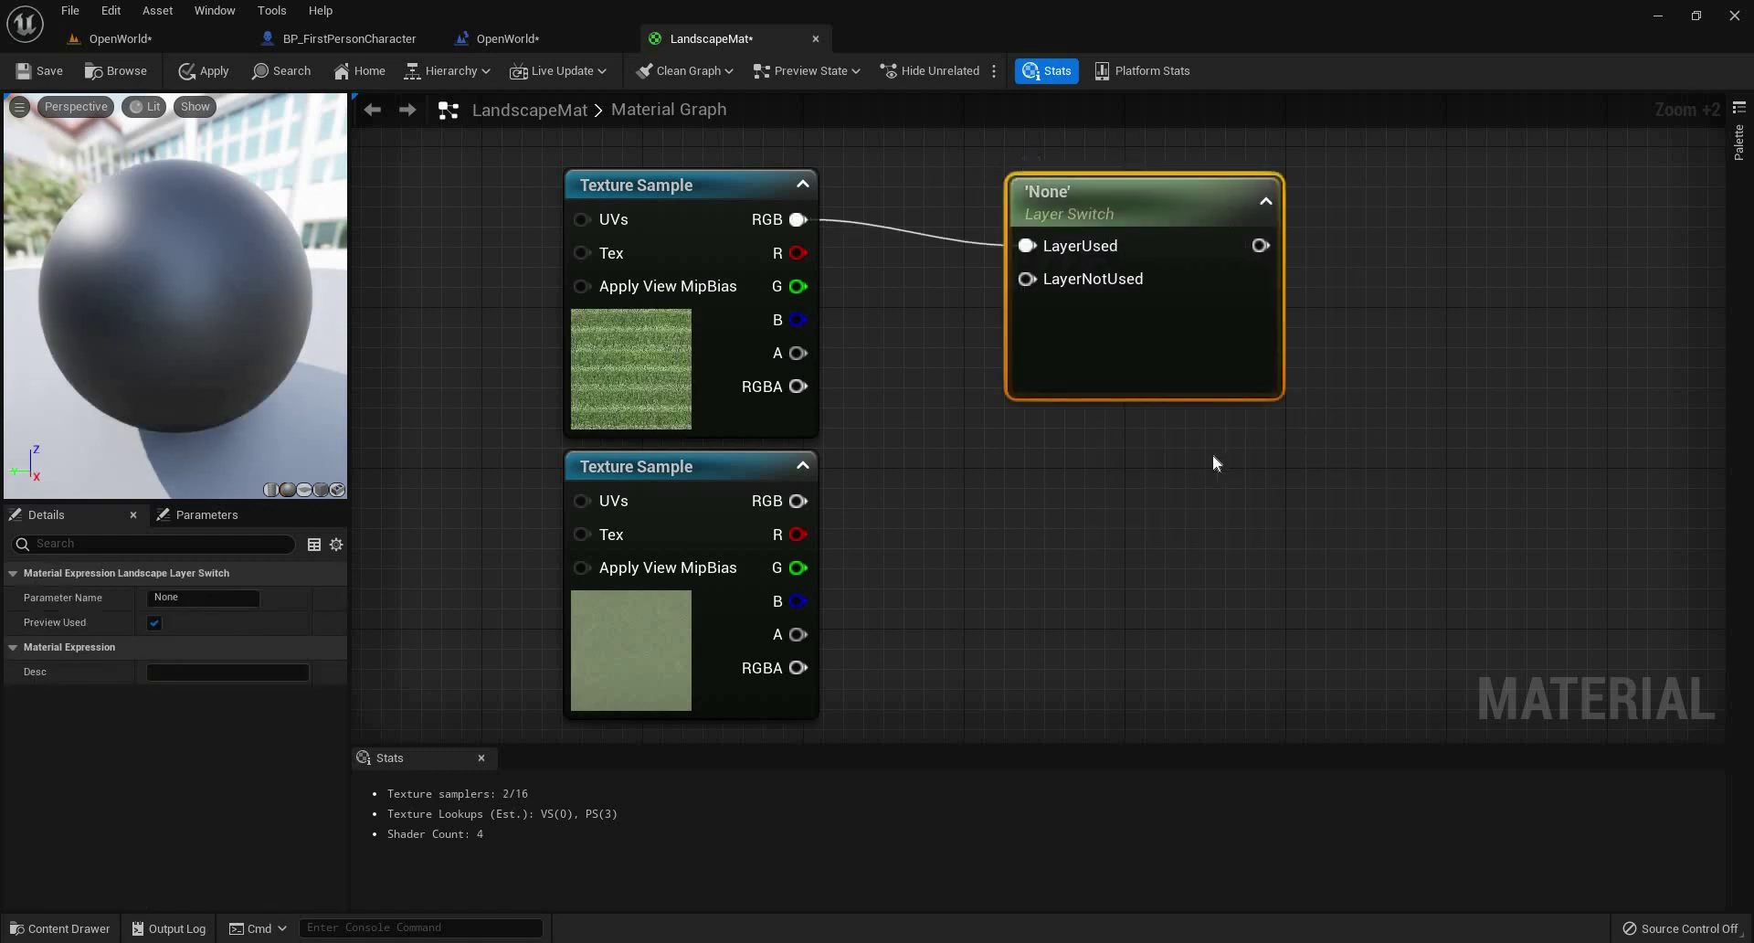
key("Delete")
Add a LandscapeLayerBlend node beside the texture samples and give it three layers.
right_click(1039, 256)
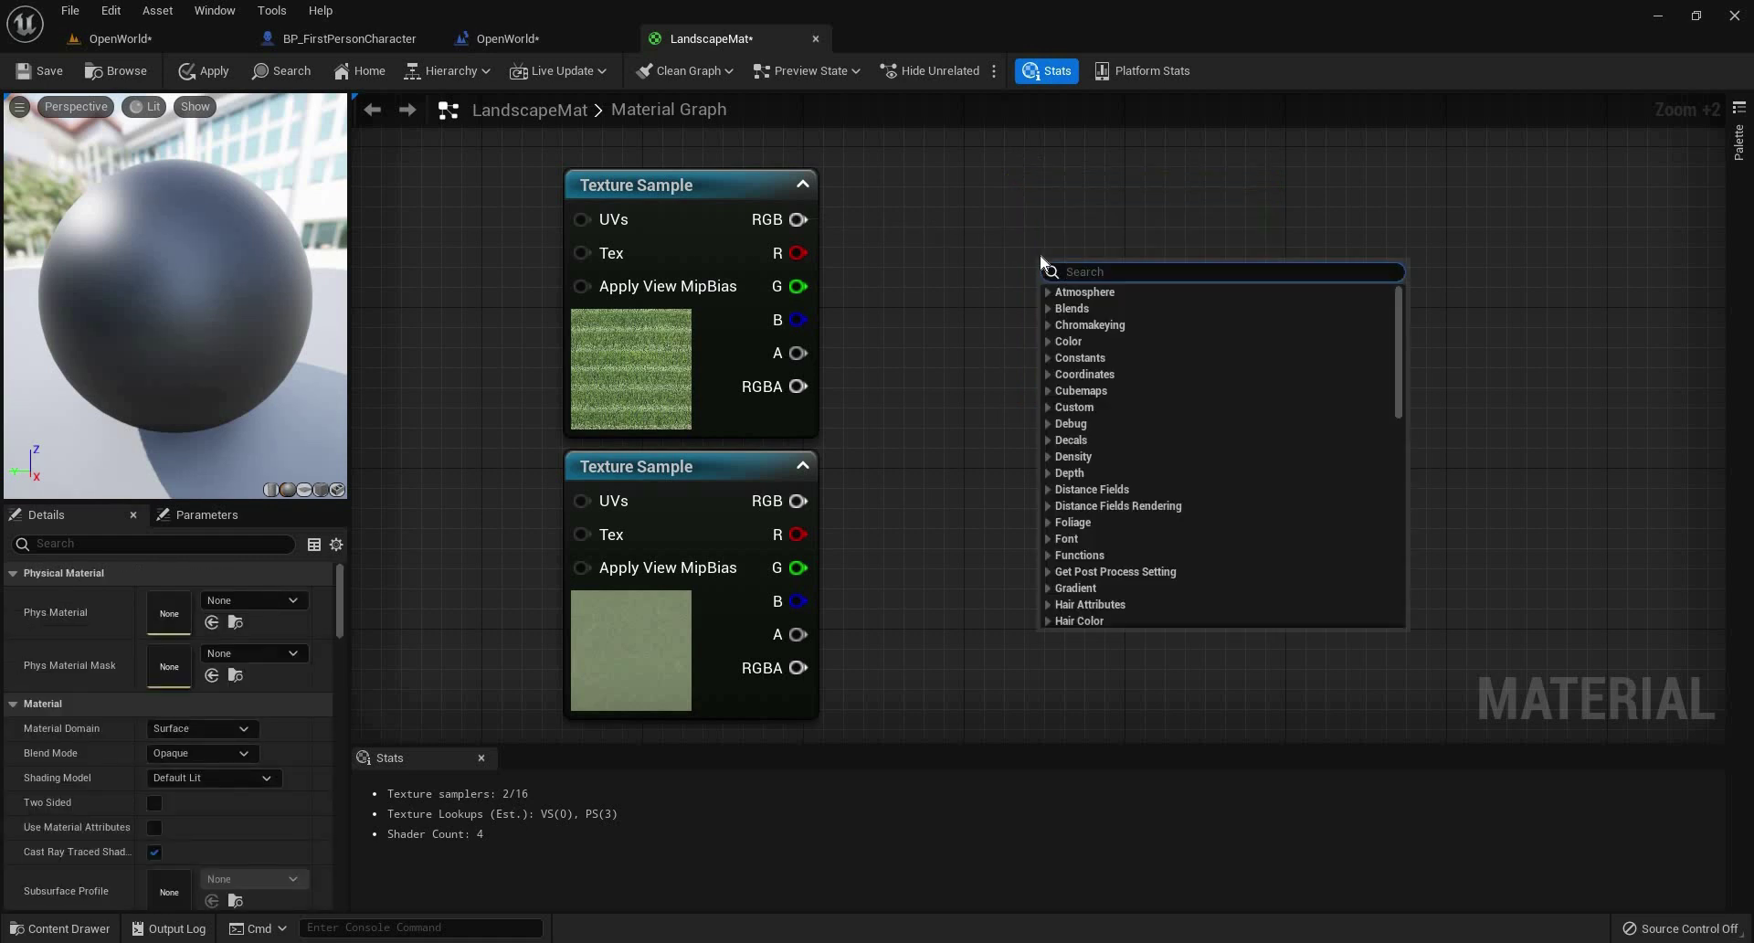
type("landscape")
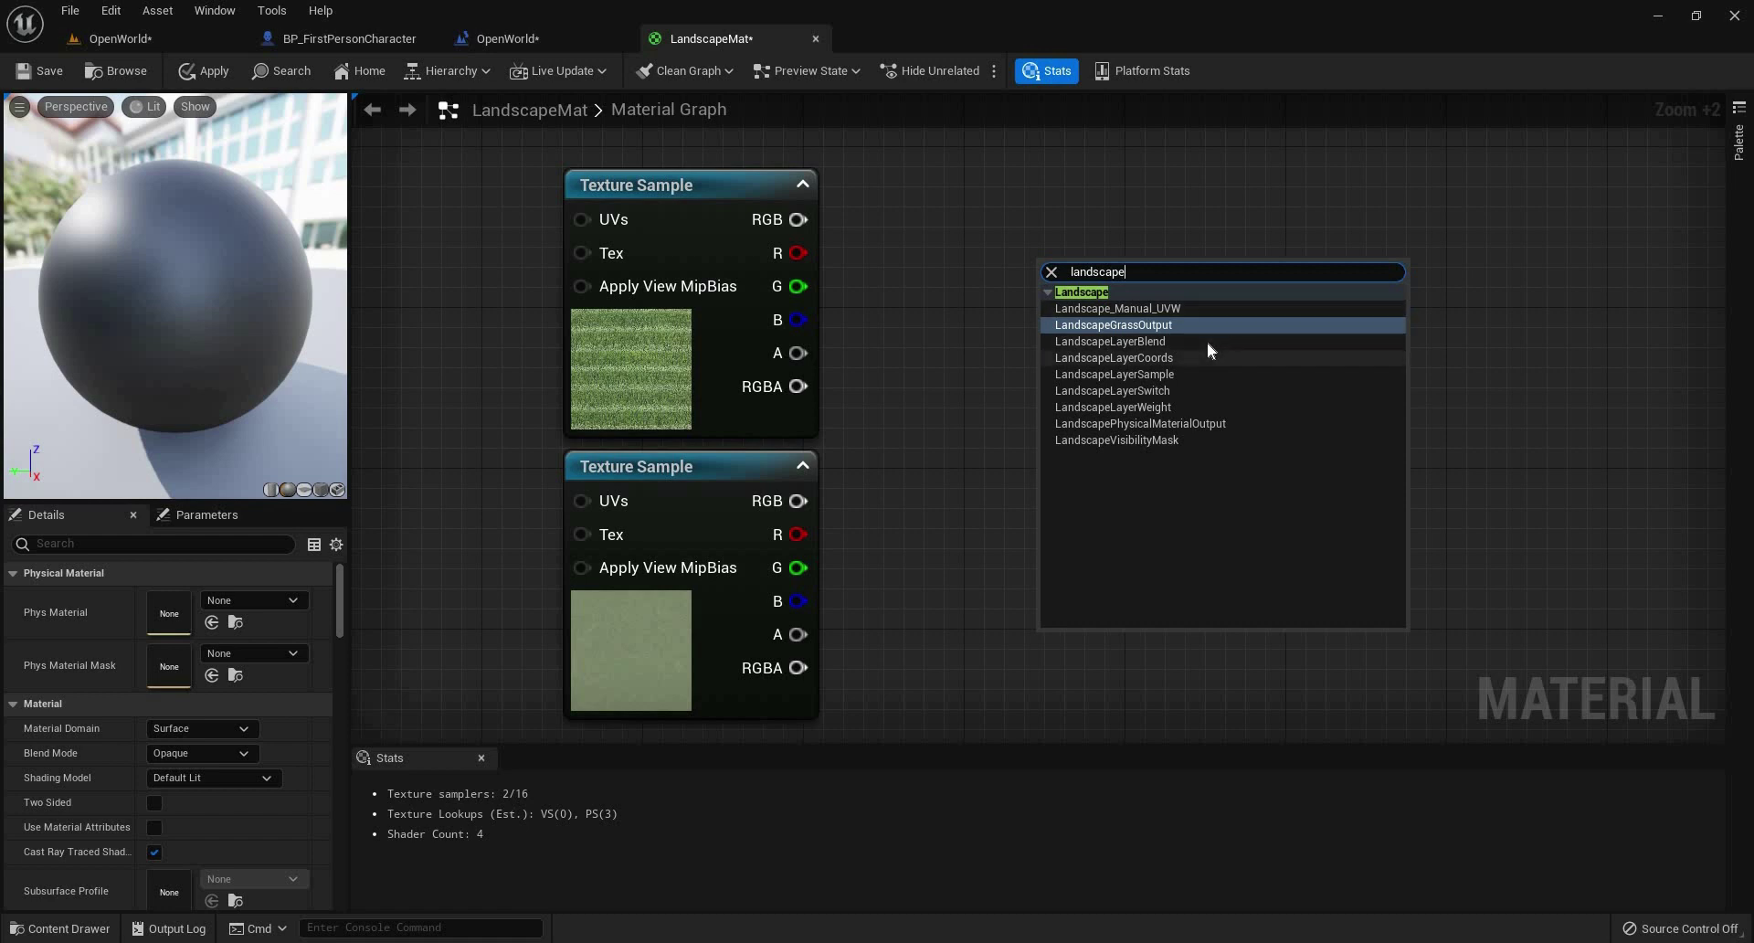
left_click(1205, 341)
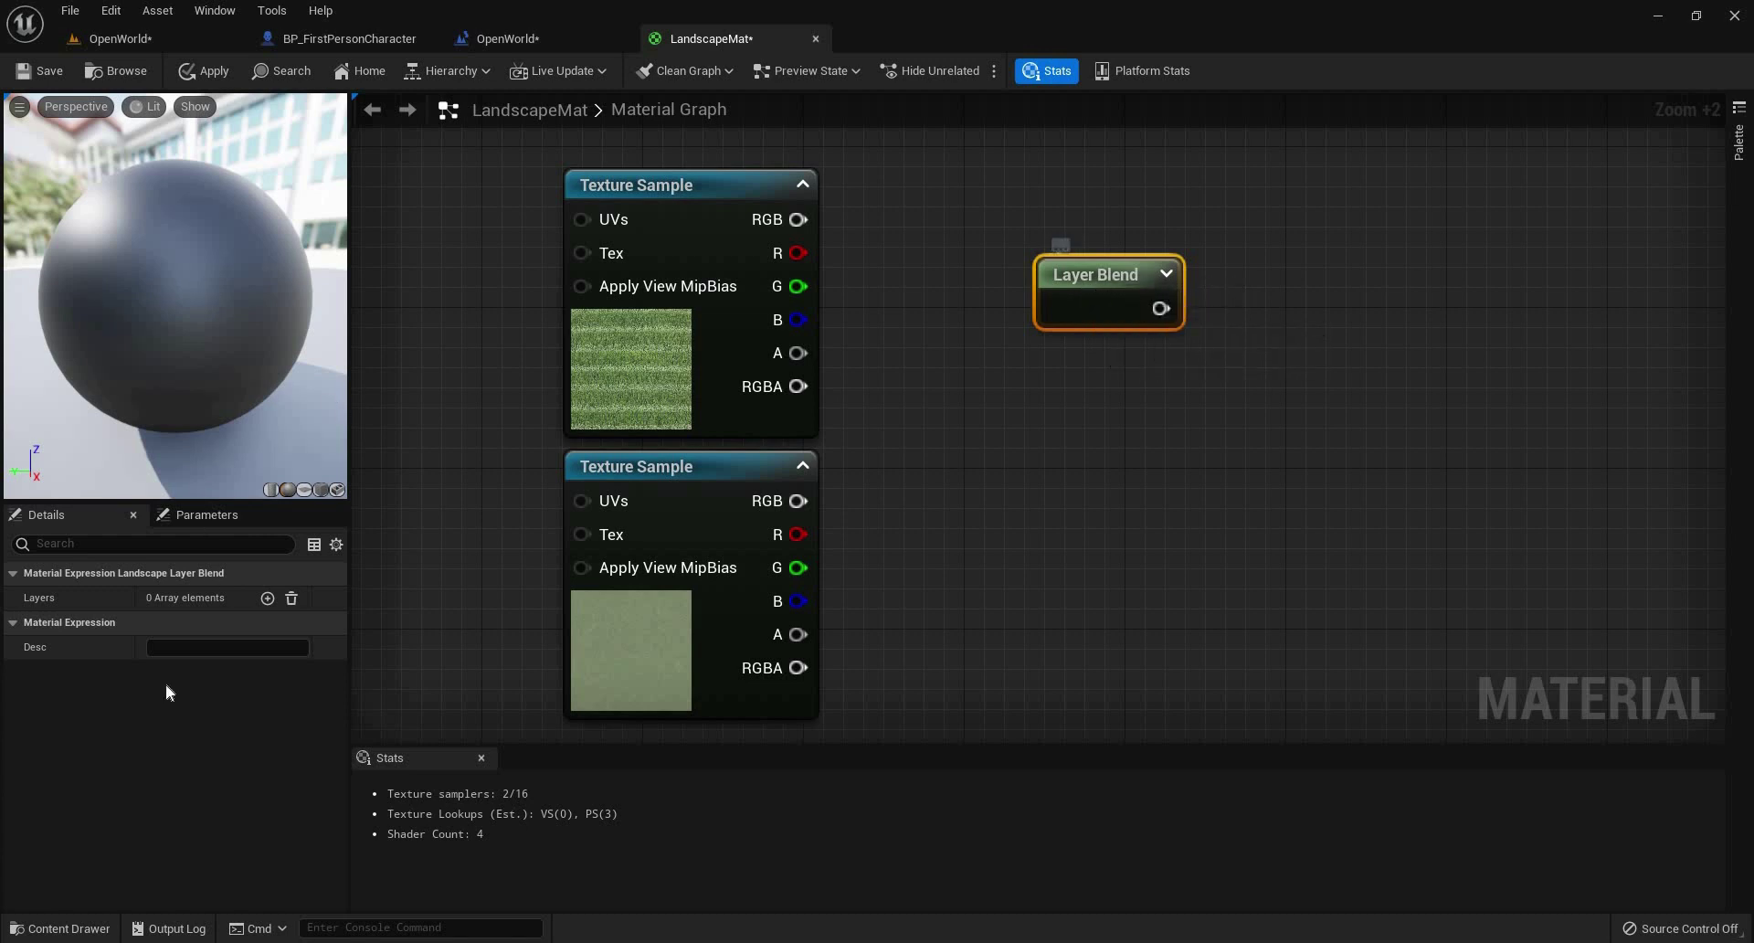
left_click(267, 598)
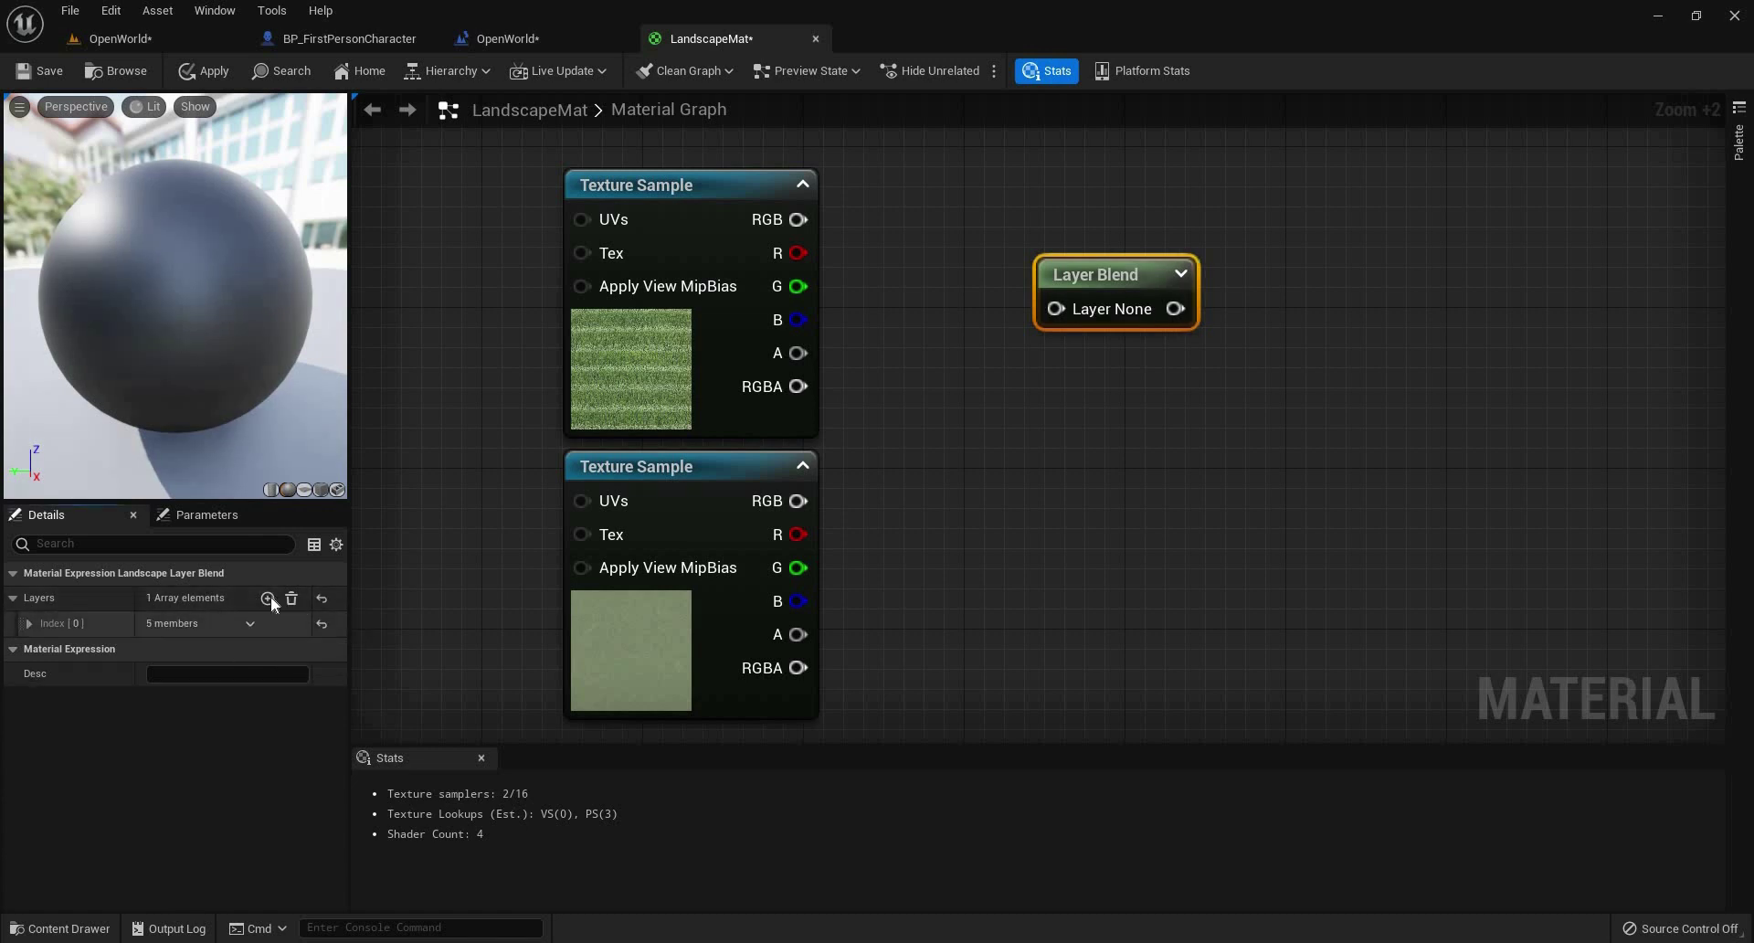
left_click(267, 598)
left_click(267, 599)
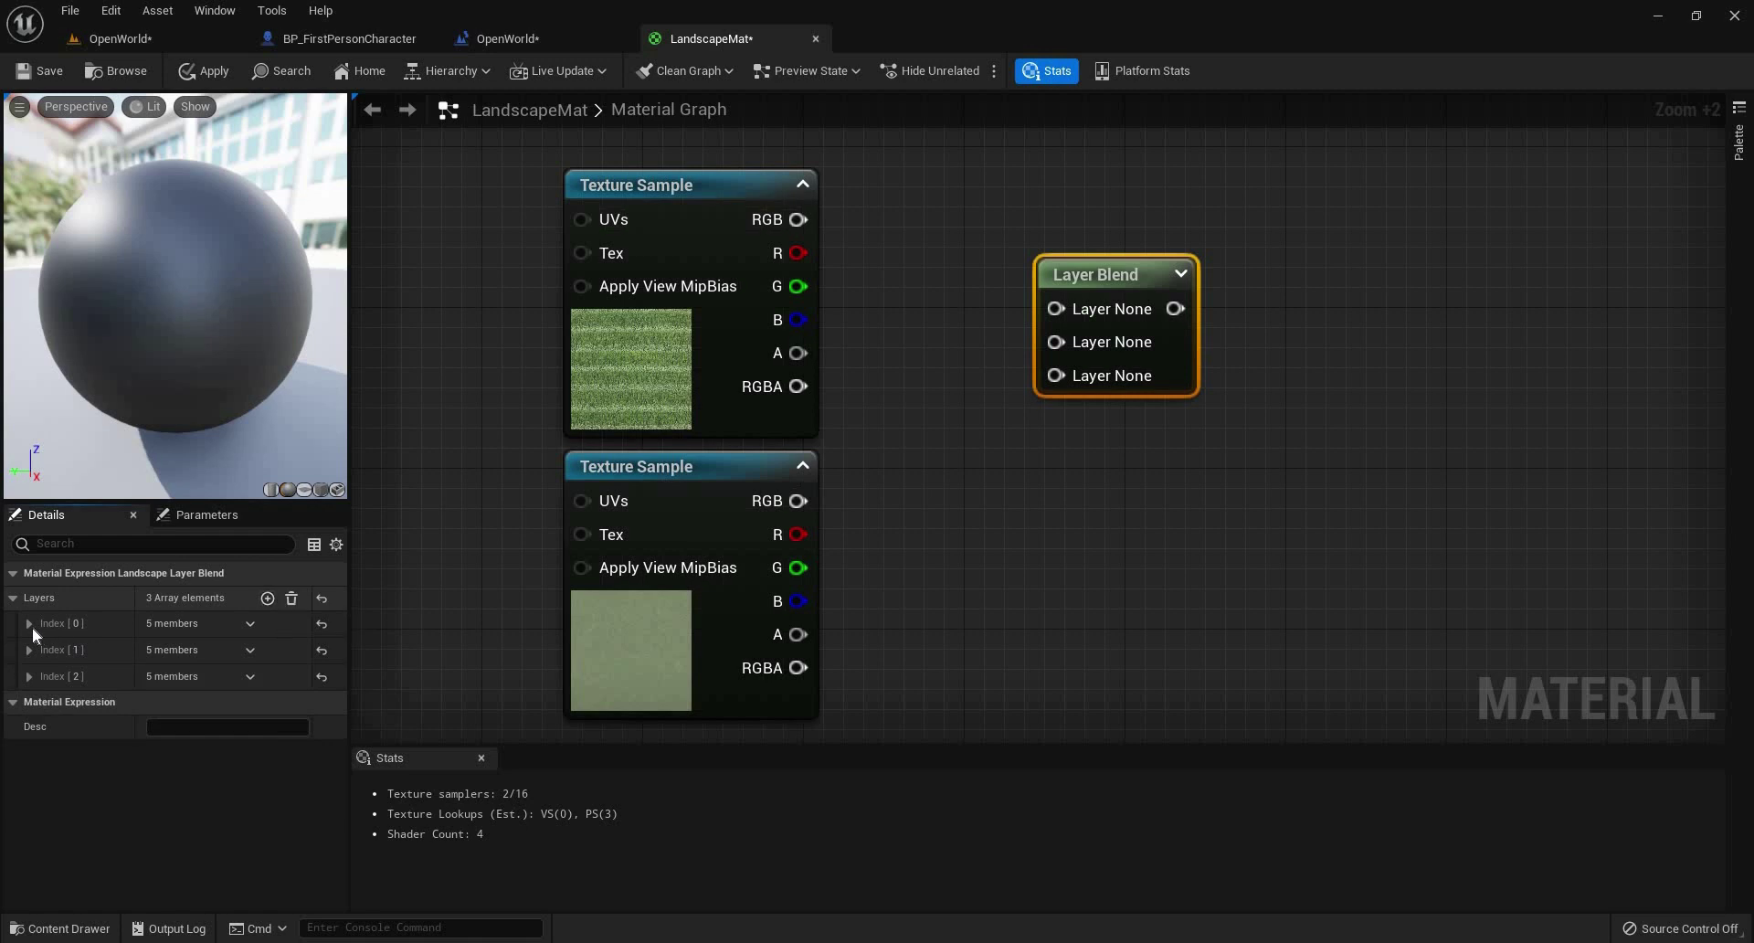
Name the Layer Blend node's first layer Grass and its second layer Grass2.
left_click(60, 623)
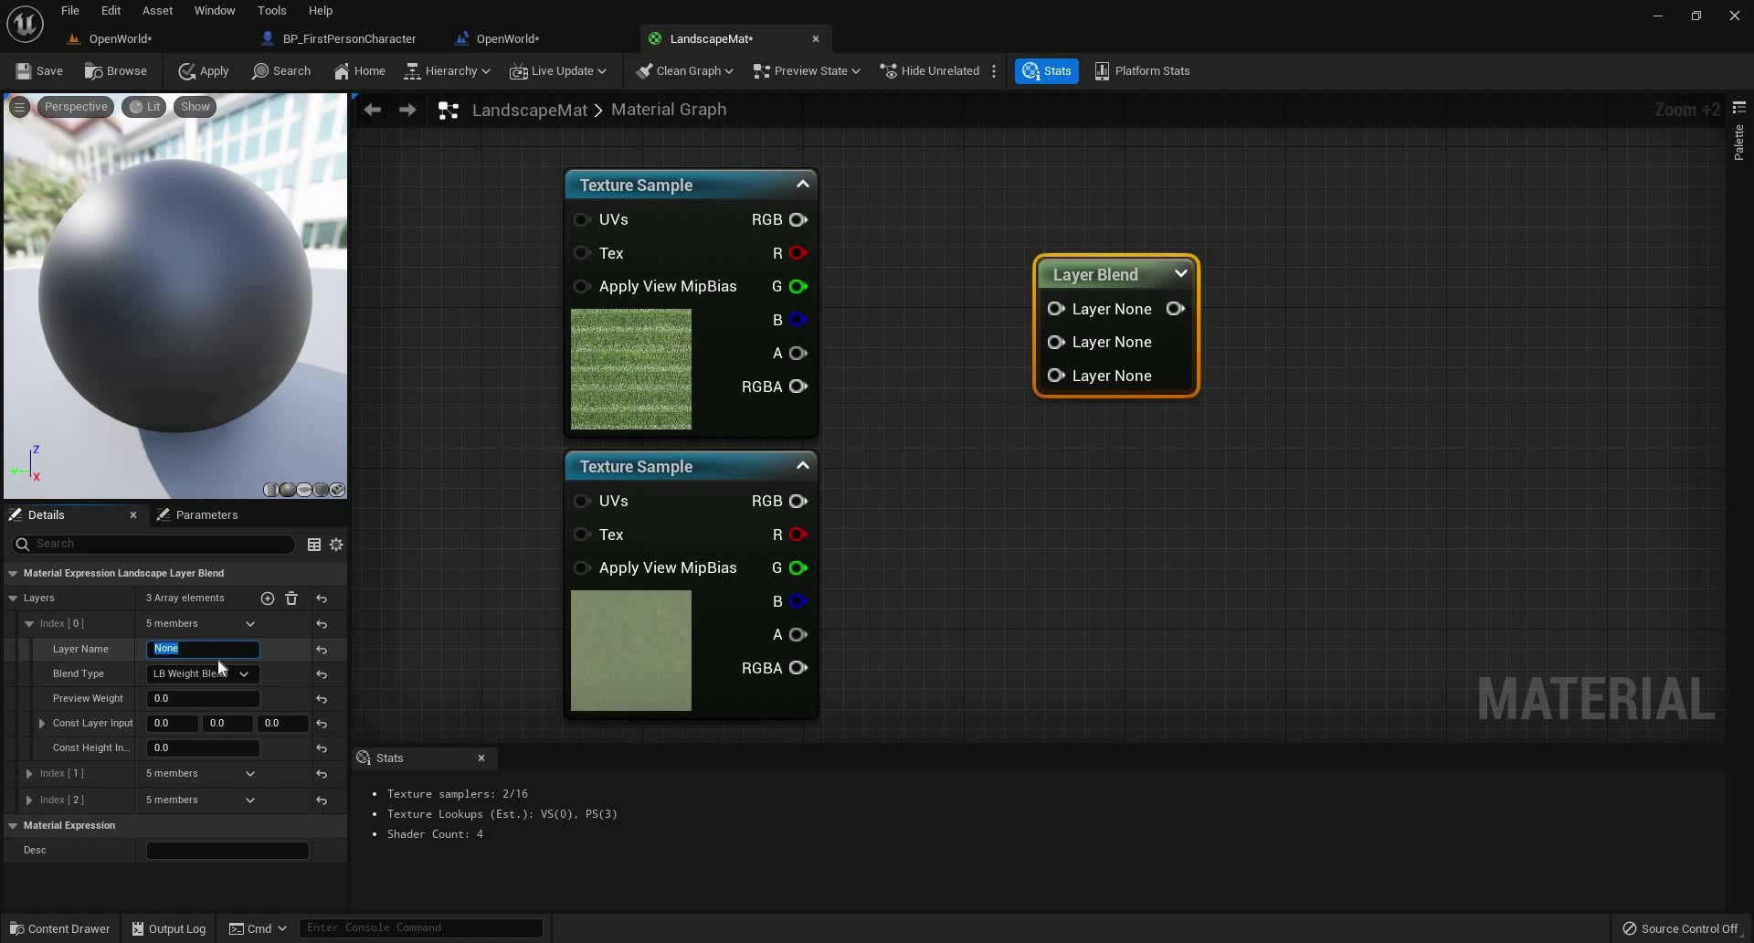
type("Grass")
key("Return")
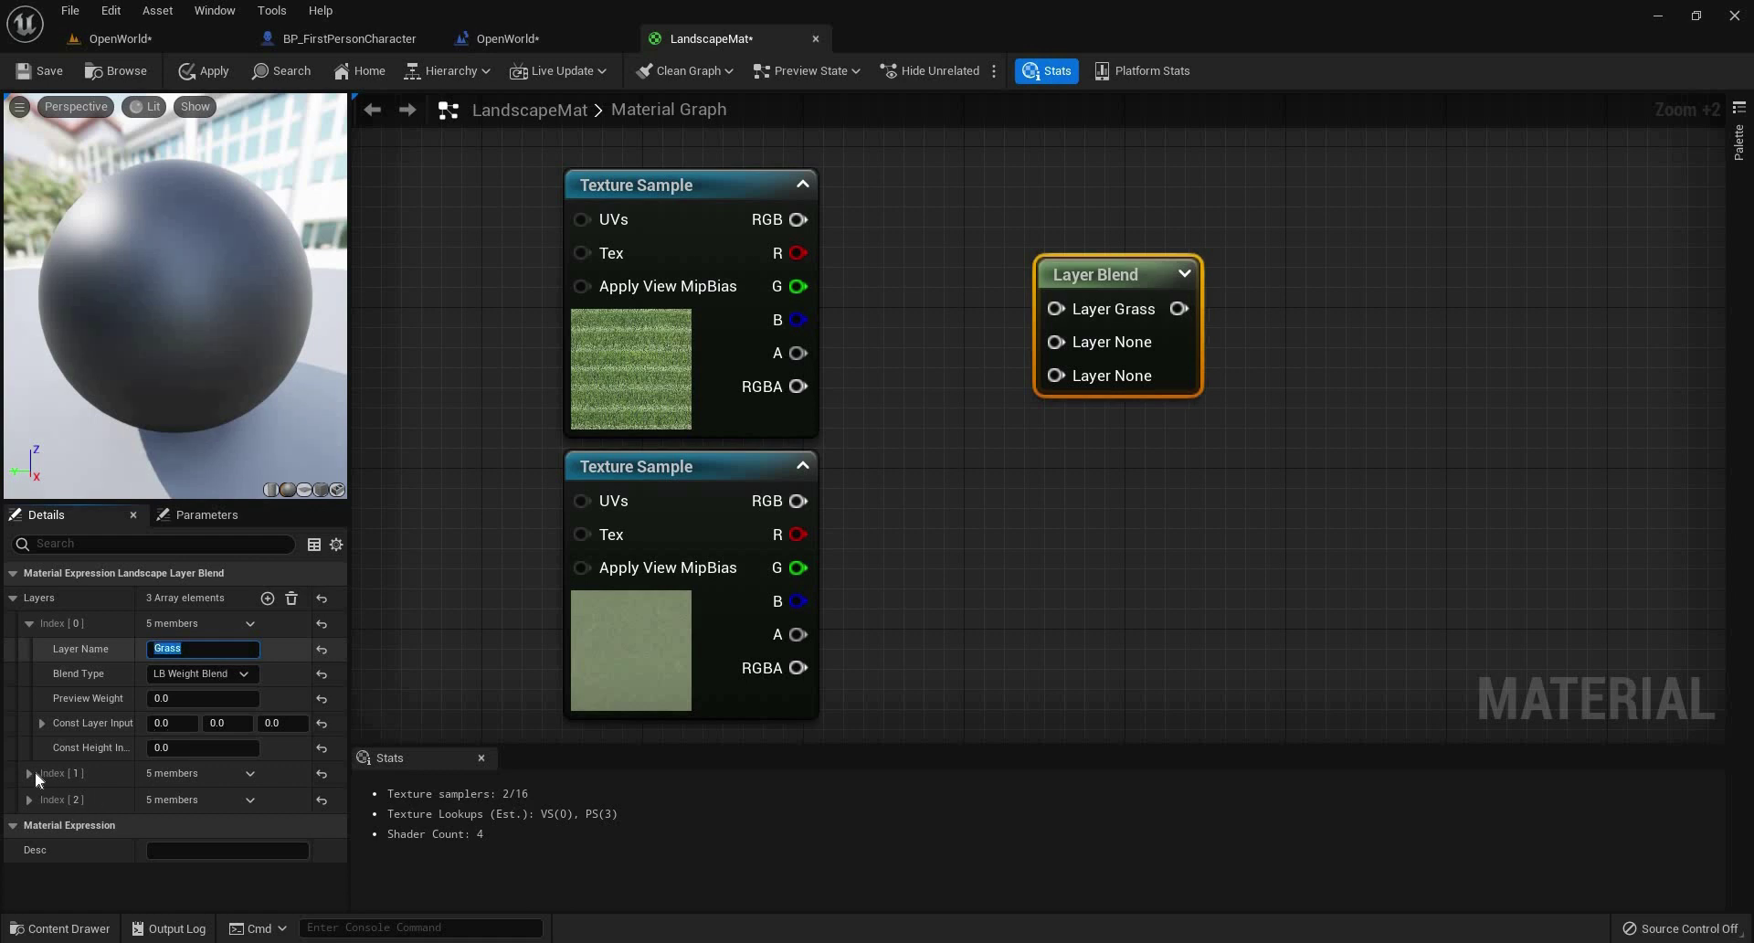
left_click(34, 773)
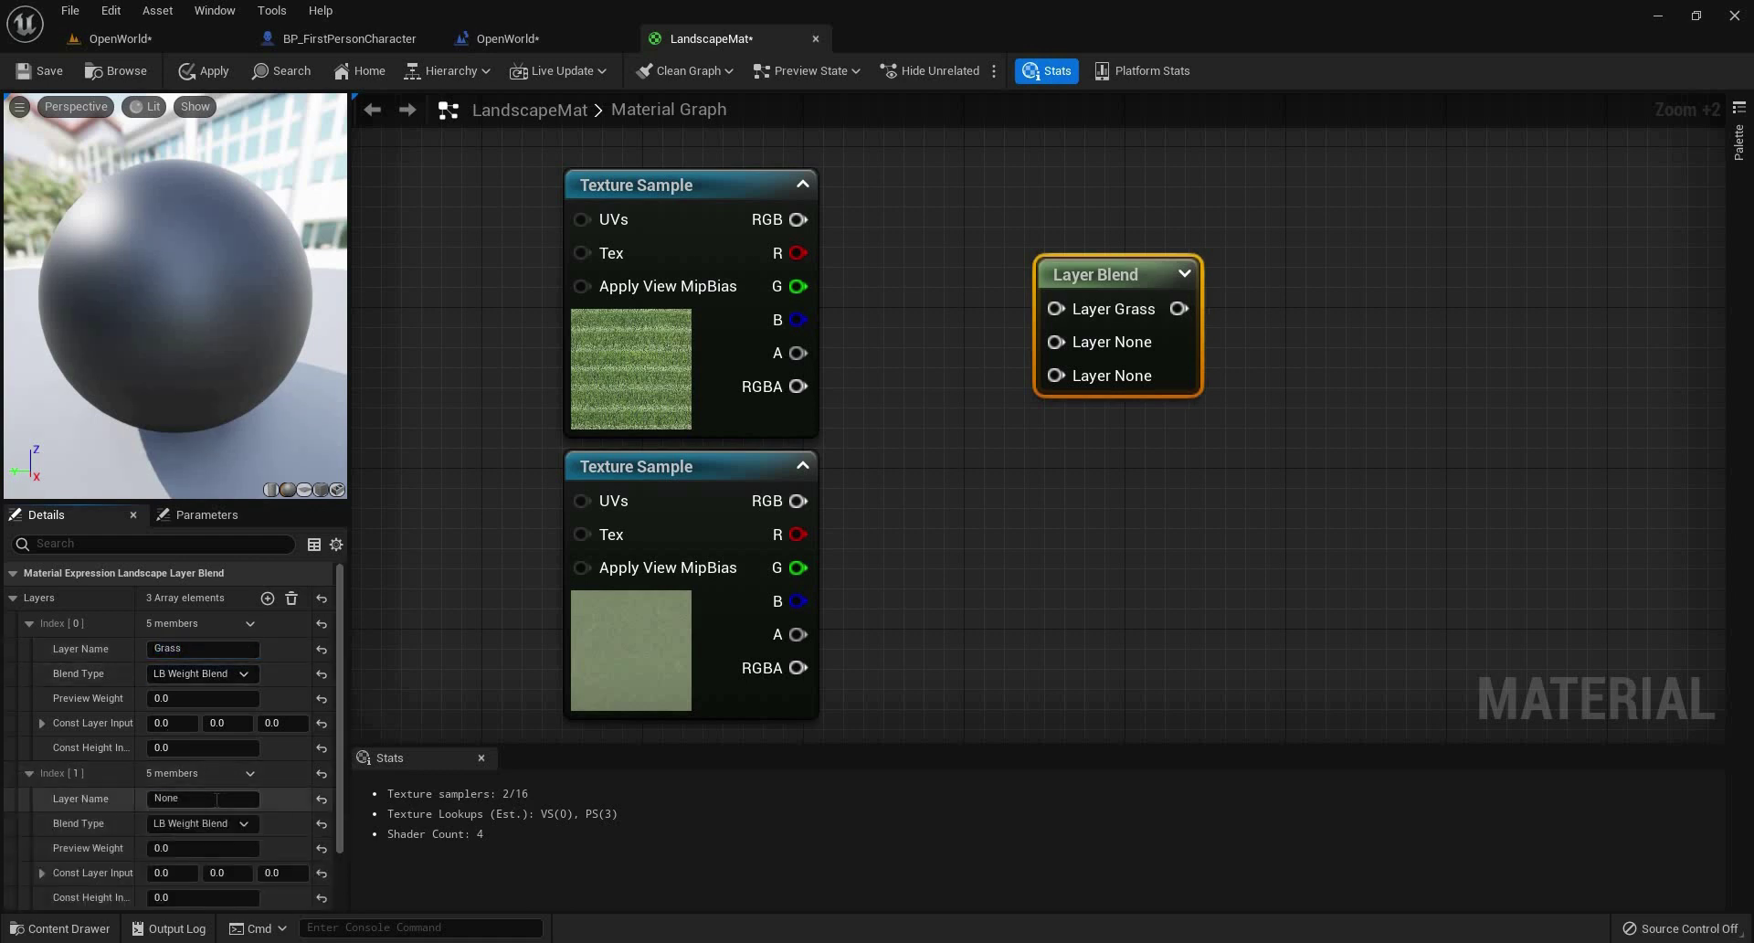
left_click(216, 799)
type("Grass2")
key("Return")
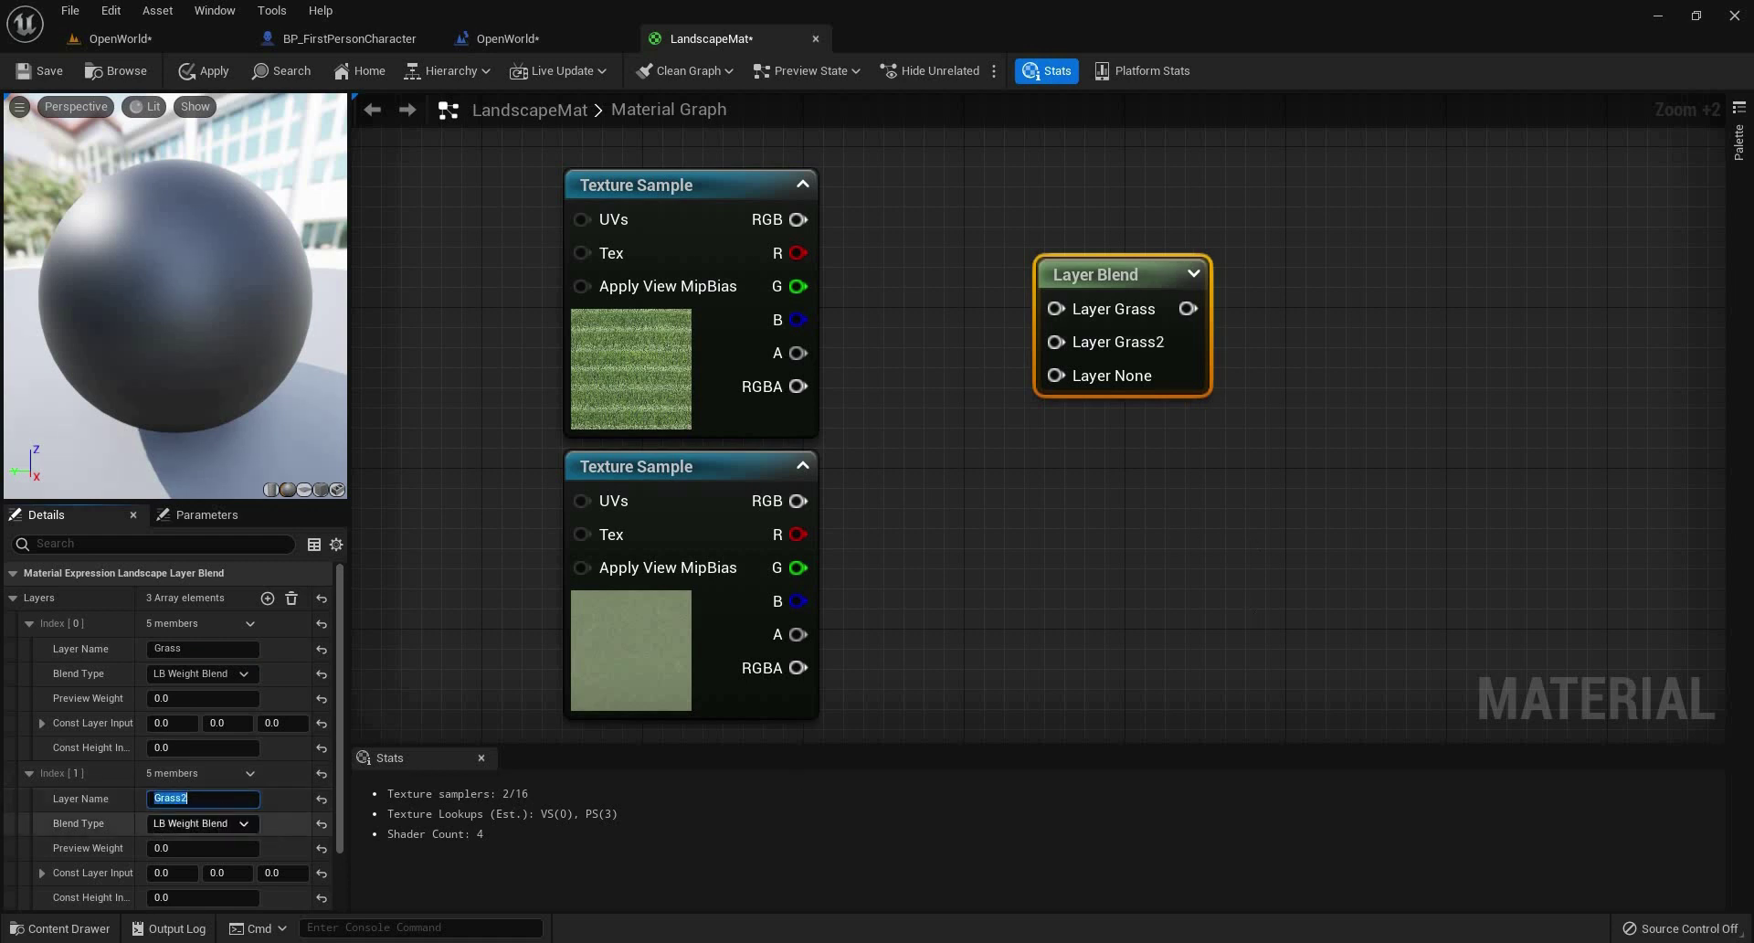
Name the Layer Blend node's third layer Dirt.
right_click_drag(1172, 528, 1107, 236)
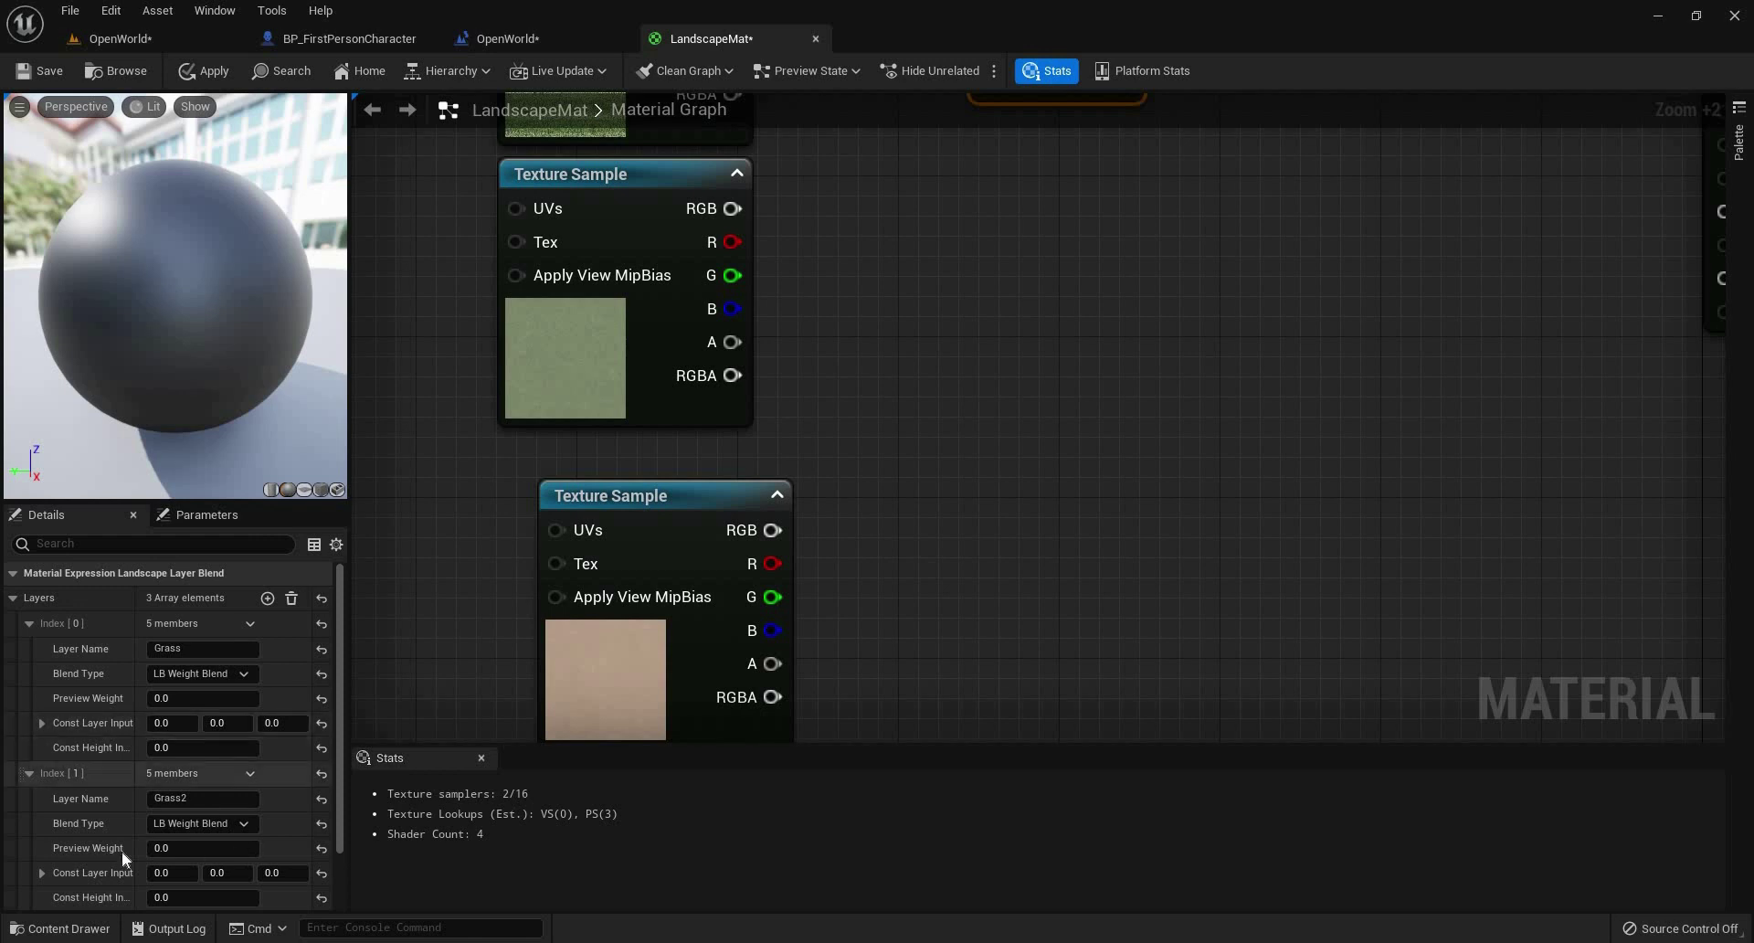
scroll(26, 847, "down", 2)
left_click(29, 847)
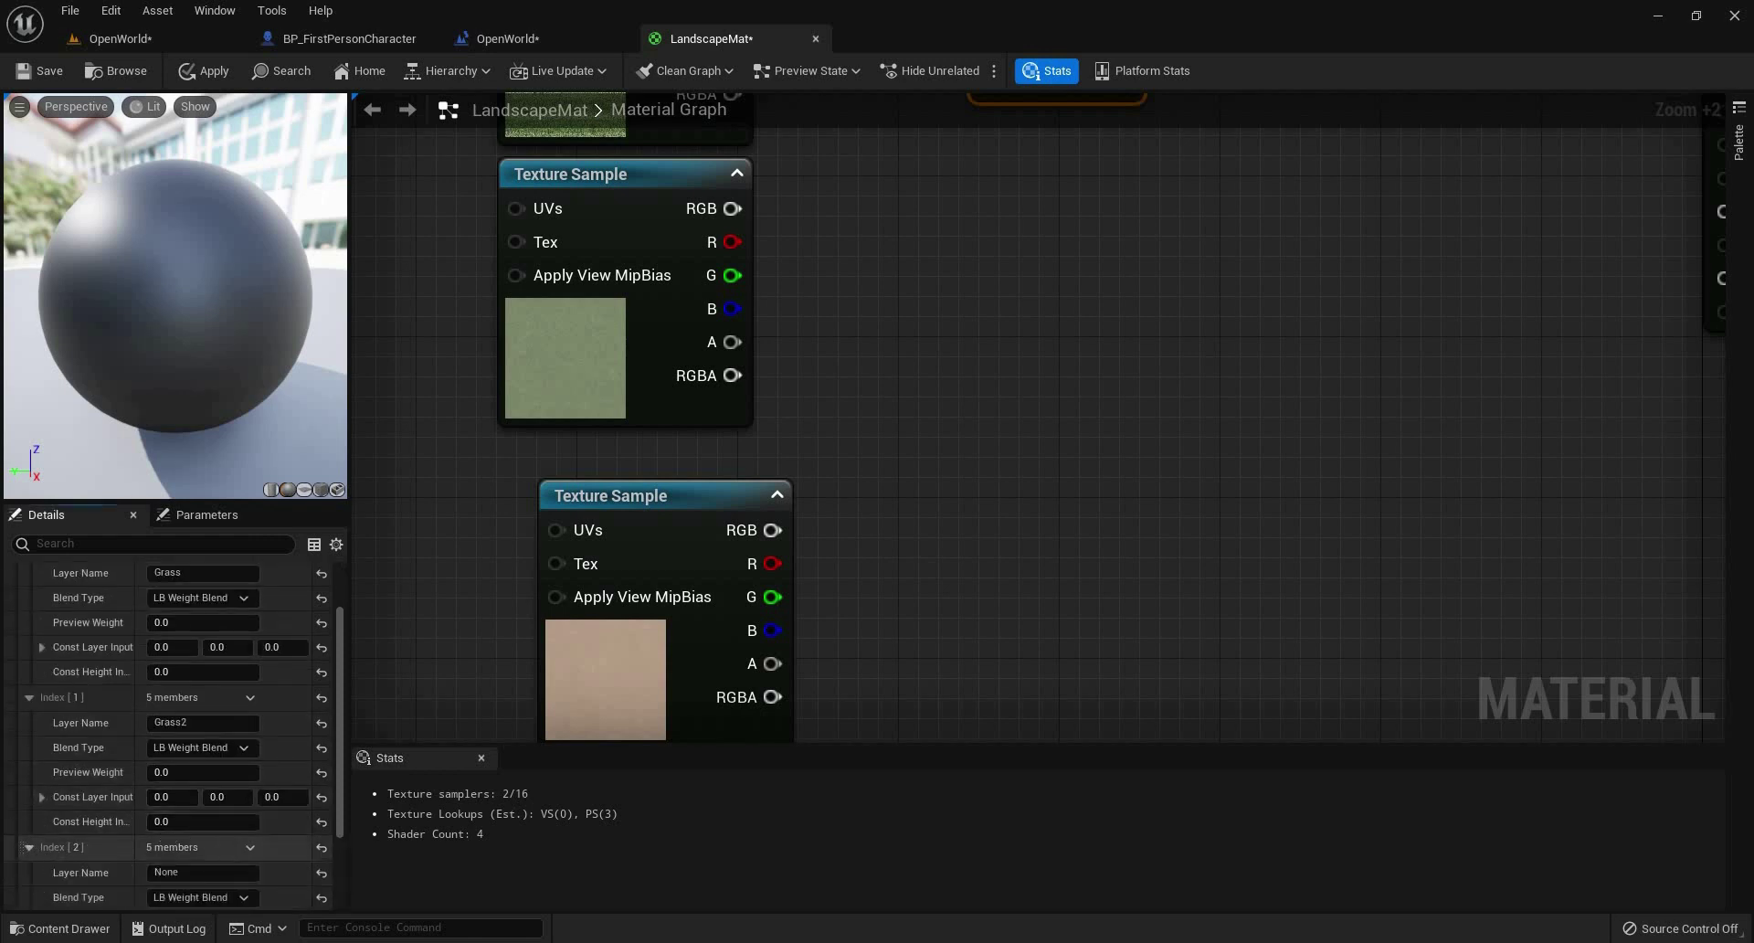
scroll(182, 822, "down", 1)
left_click(223, 842)
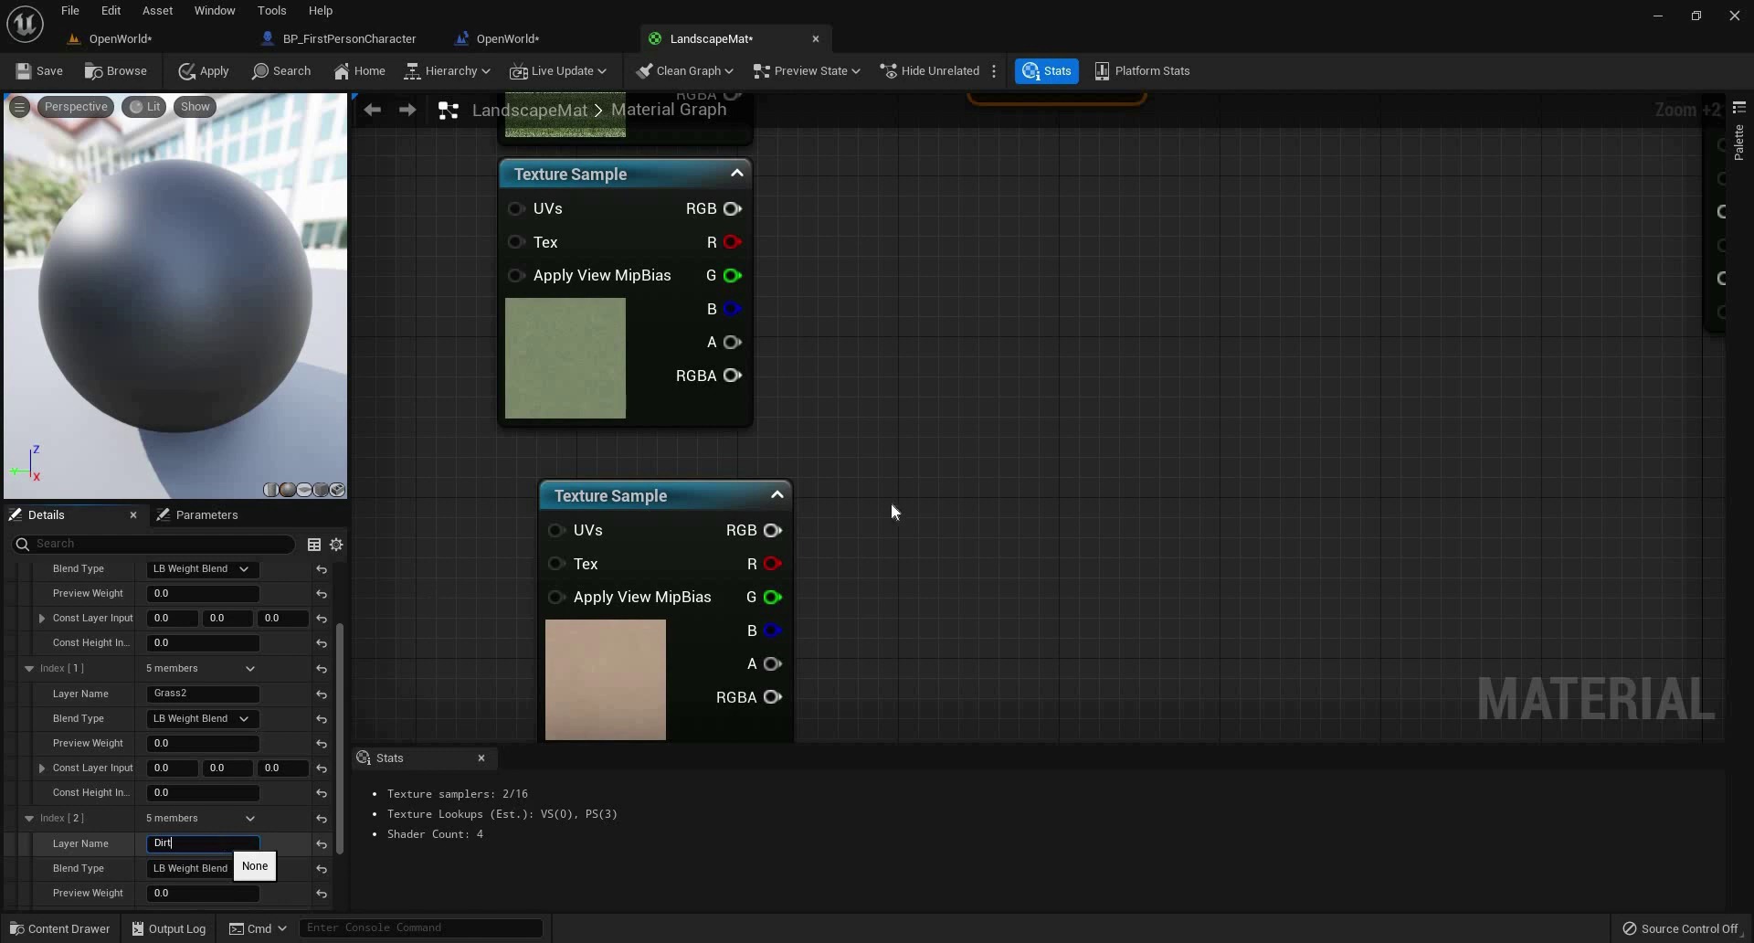
type("Dirt")
key("Return")
Connect the RGB outputs of the striped grass, plain grass and brown ground samples to Layer Grass, Layer Grass2 and Layer Dirt respectively.
right_click_drag(837, 313, 936, 660)
left_click_drag(791, 199, 793, 481)
right_click_drag(968, 527, 979, 419)
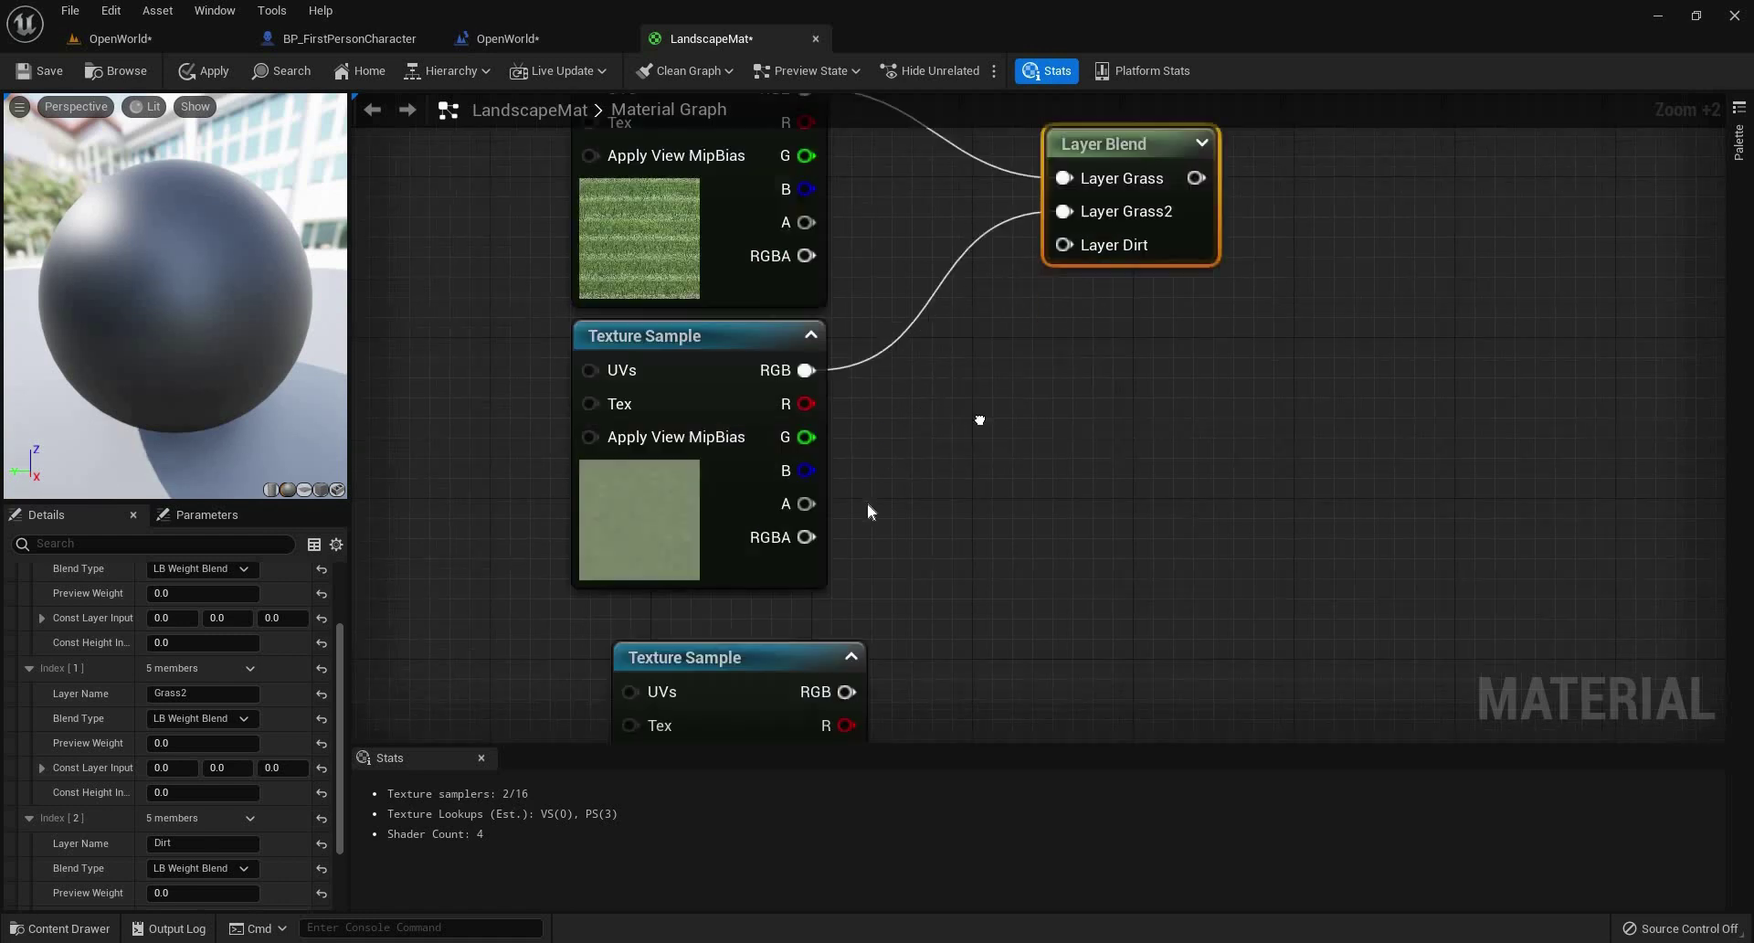
right_click_drag(859, 707, 868, 518)
left_click(866, 502)
left_click_drag(851, 504, 1069, 313)
Move the Layer Blend node closer to the LandscapeMat result node and connect its output to Base Color.
right_click_drag(1256, 373, 826, 411)
scroll(887, 228, "down", 2)
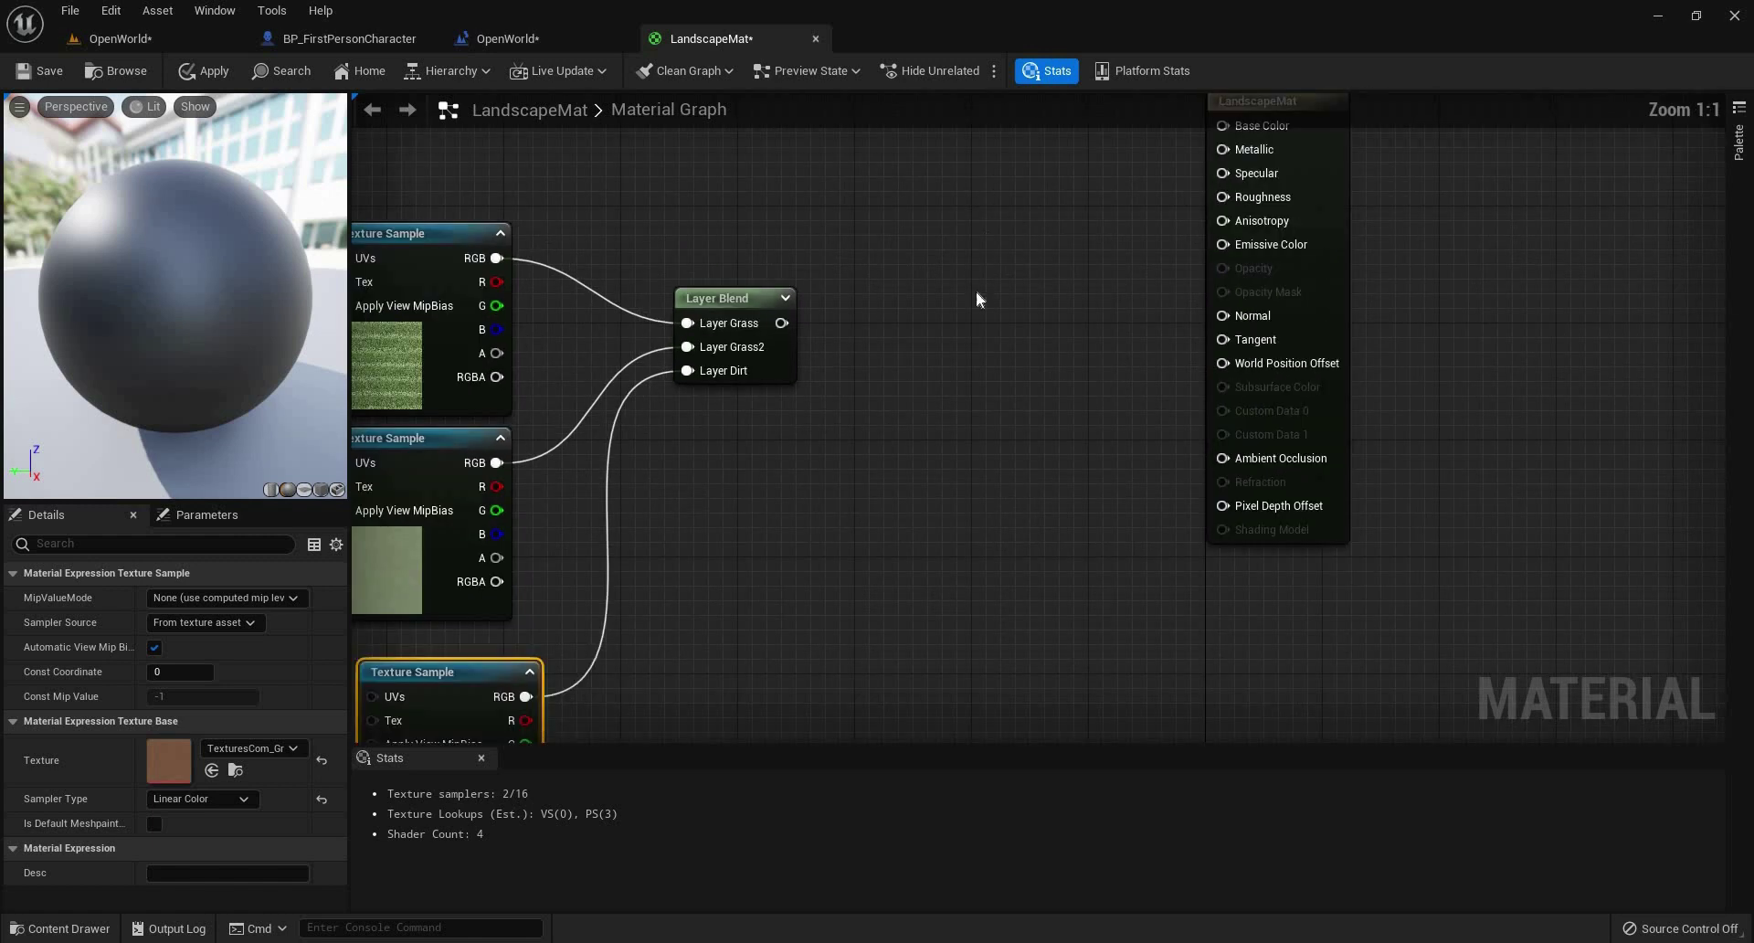
left_click_drag(783, 383, 996, 266)
right_click_drag(875, 330, 754, 460)
left_click_drag(1101, 257, 871, 329)
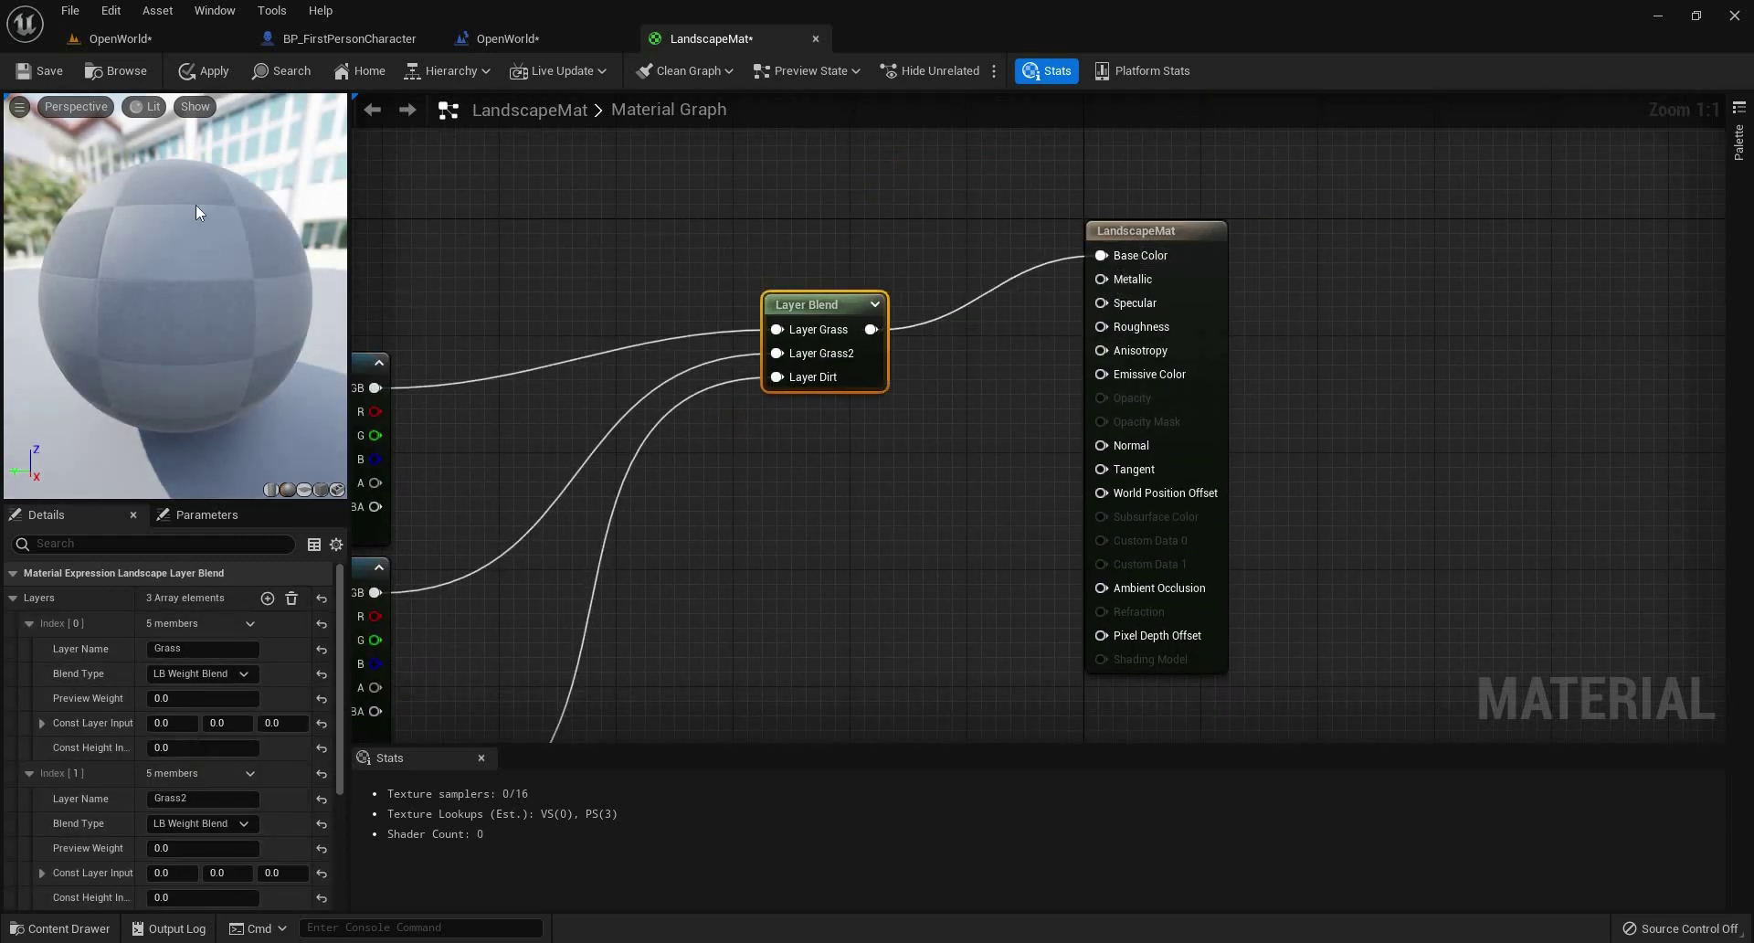
left_click_drag(195, 213, 119, 197)
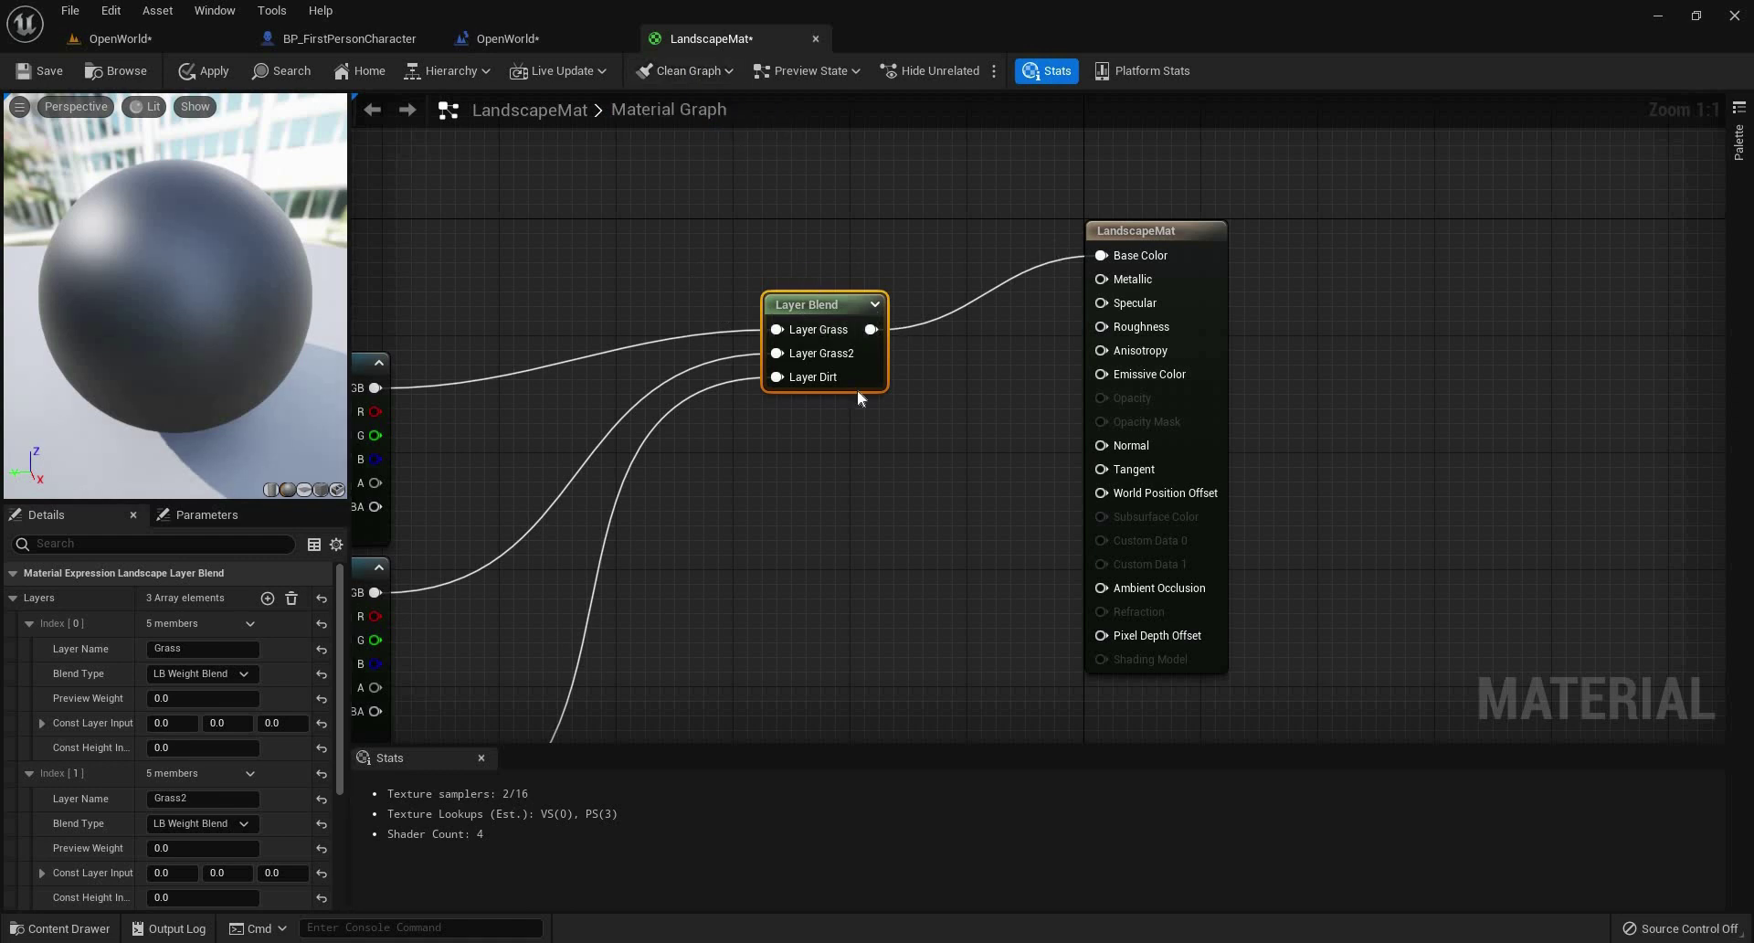
Move the striped grass texture sample further above the plain grass one and close the material, applying its changes.
left_click_drag(795, 237, 917, 481)
right_click_drag(705, 338, 1116, 295)
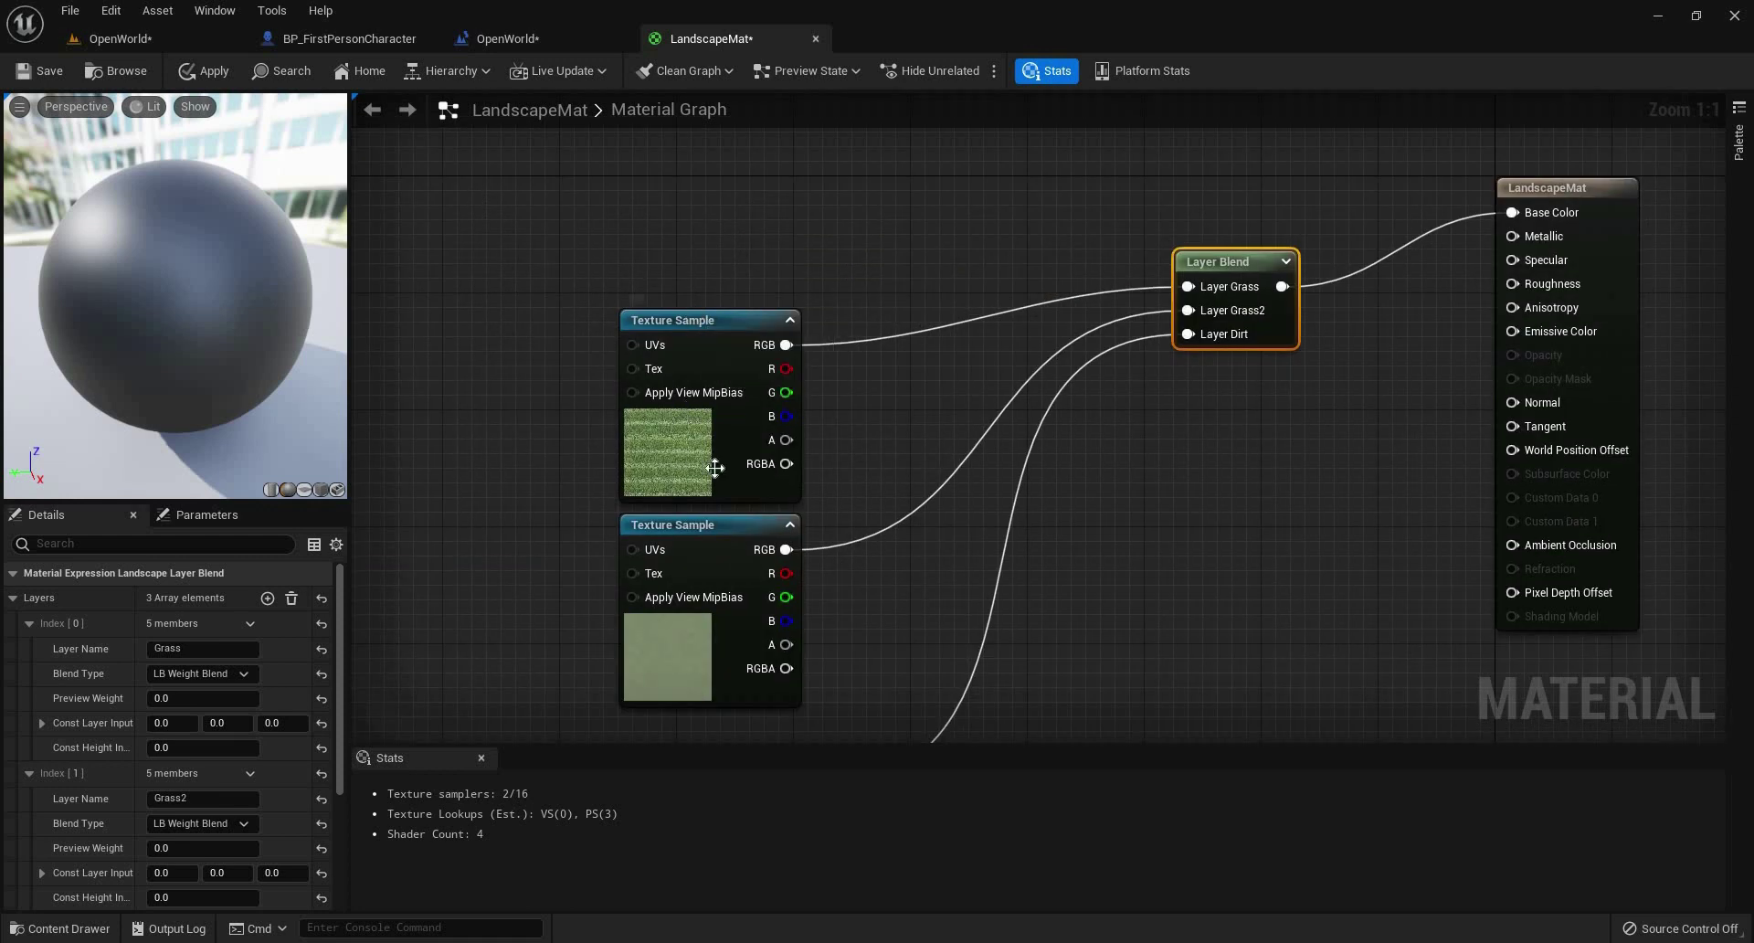
left_click_drag(717, 471, 717, 369)
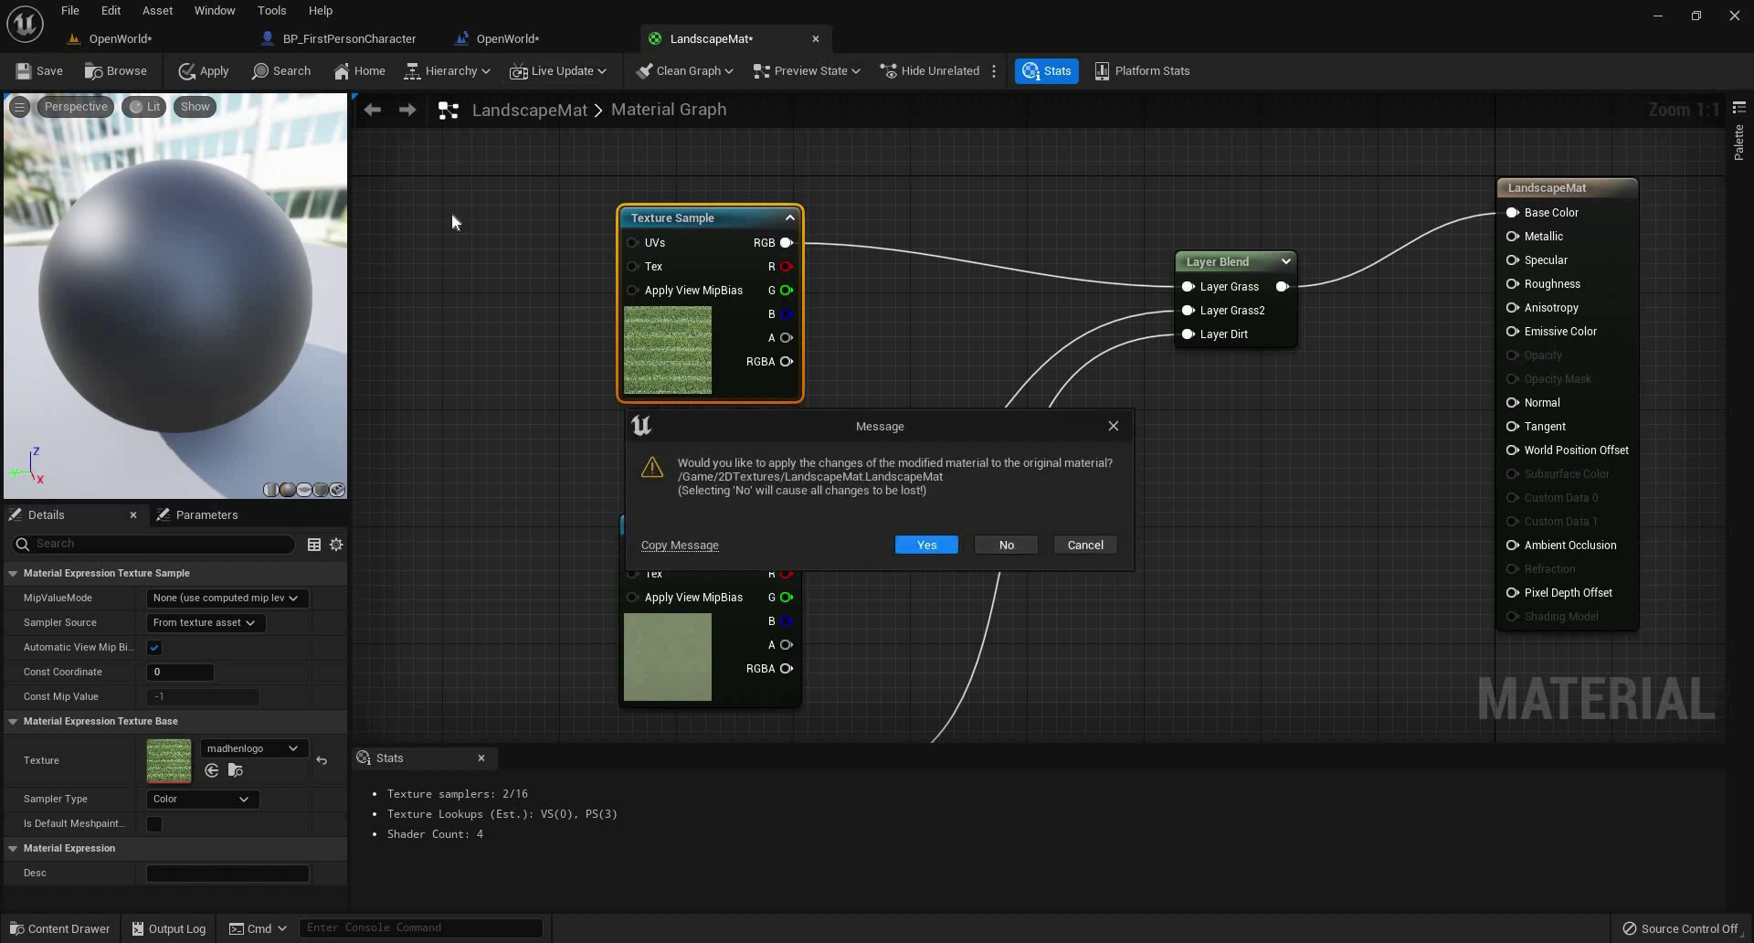
key("Return")
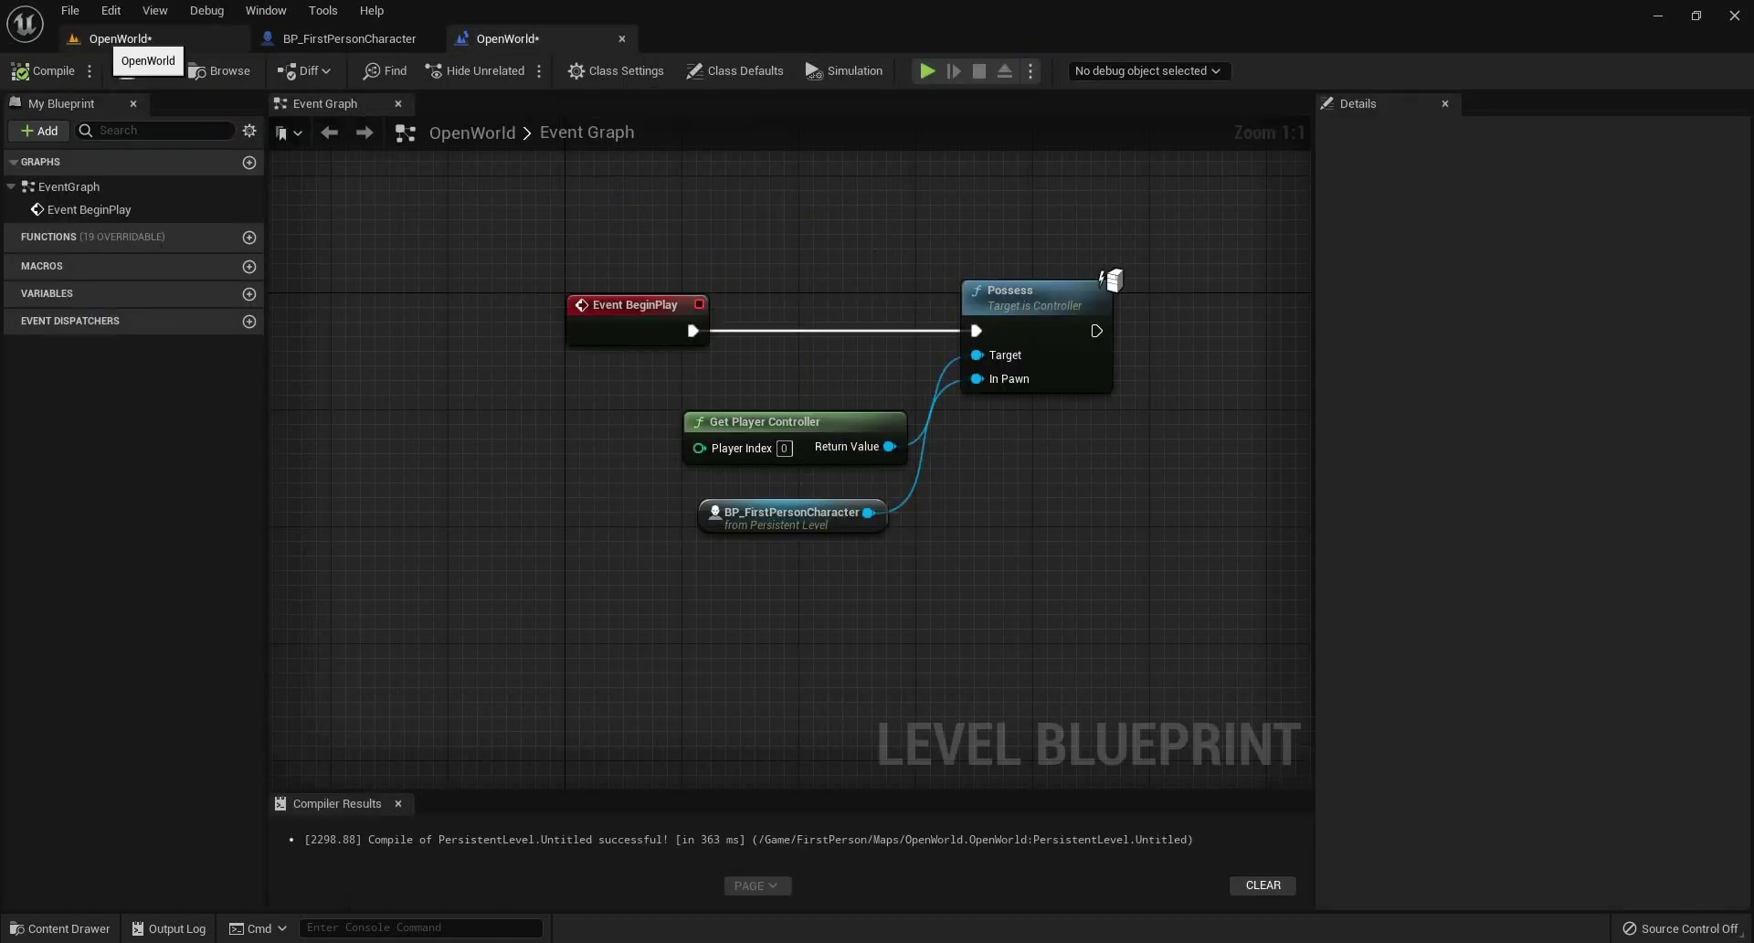
Try to assign LandscapeMat as the HLOD Override Base Material in the OpenWorld level's world settings.
left_click(110, 38)
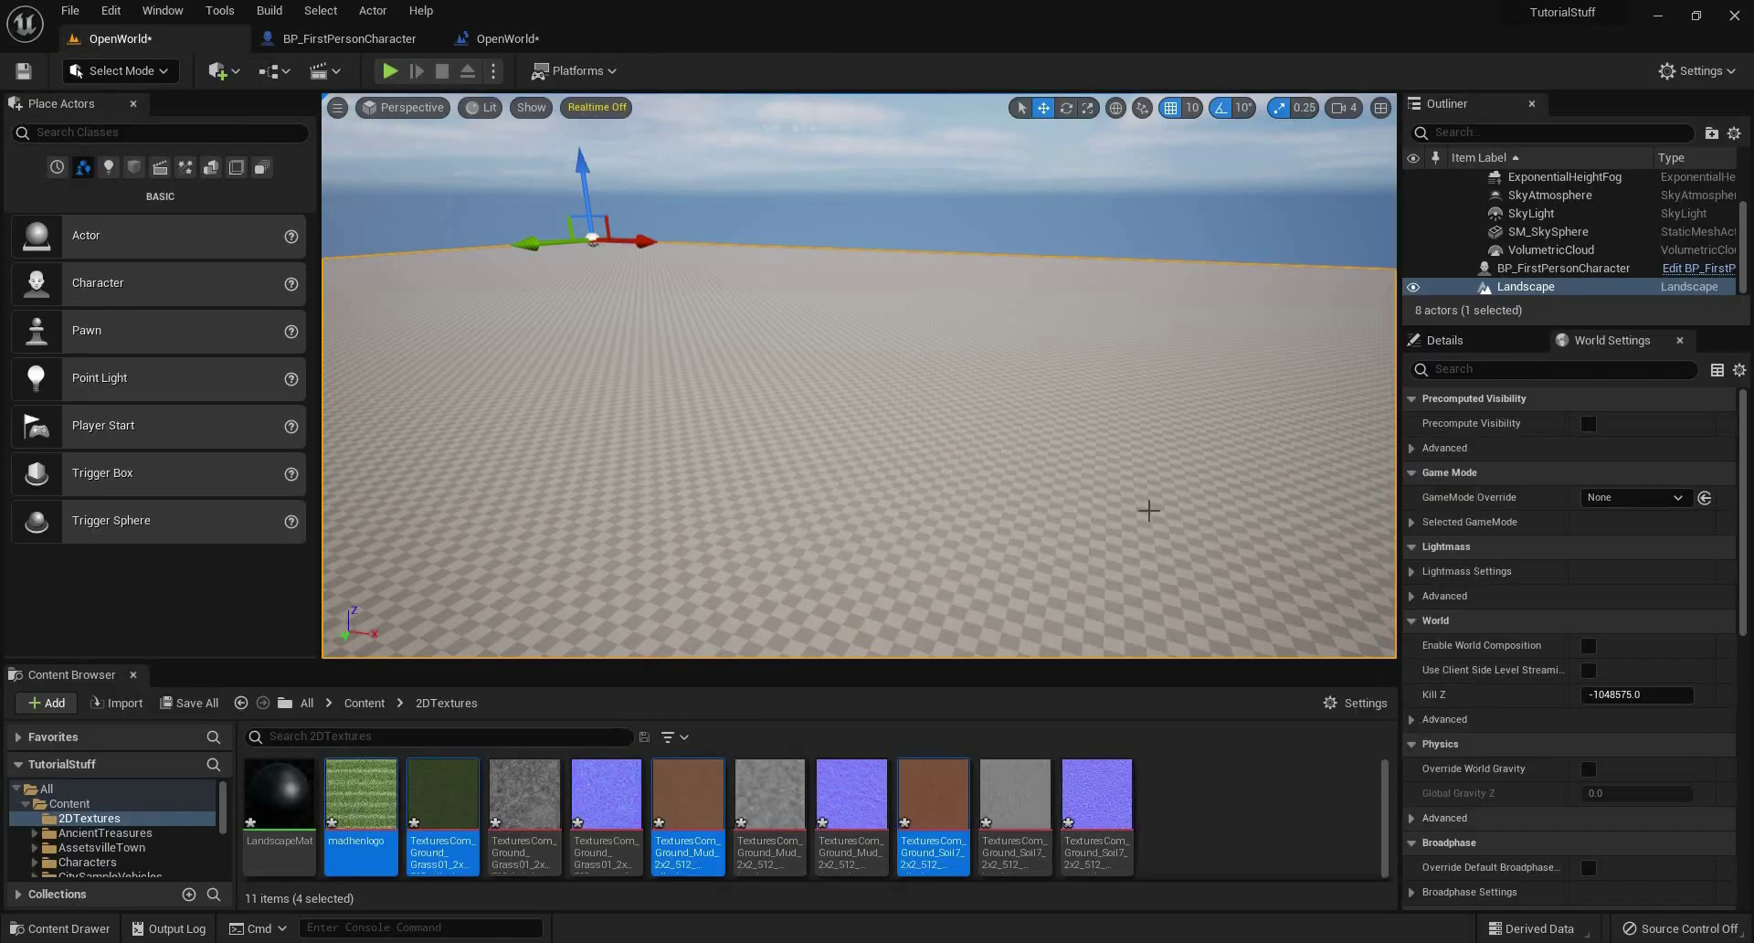
scroll(1456, 648, "down", 5)
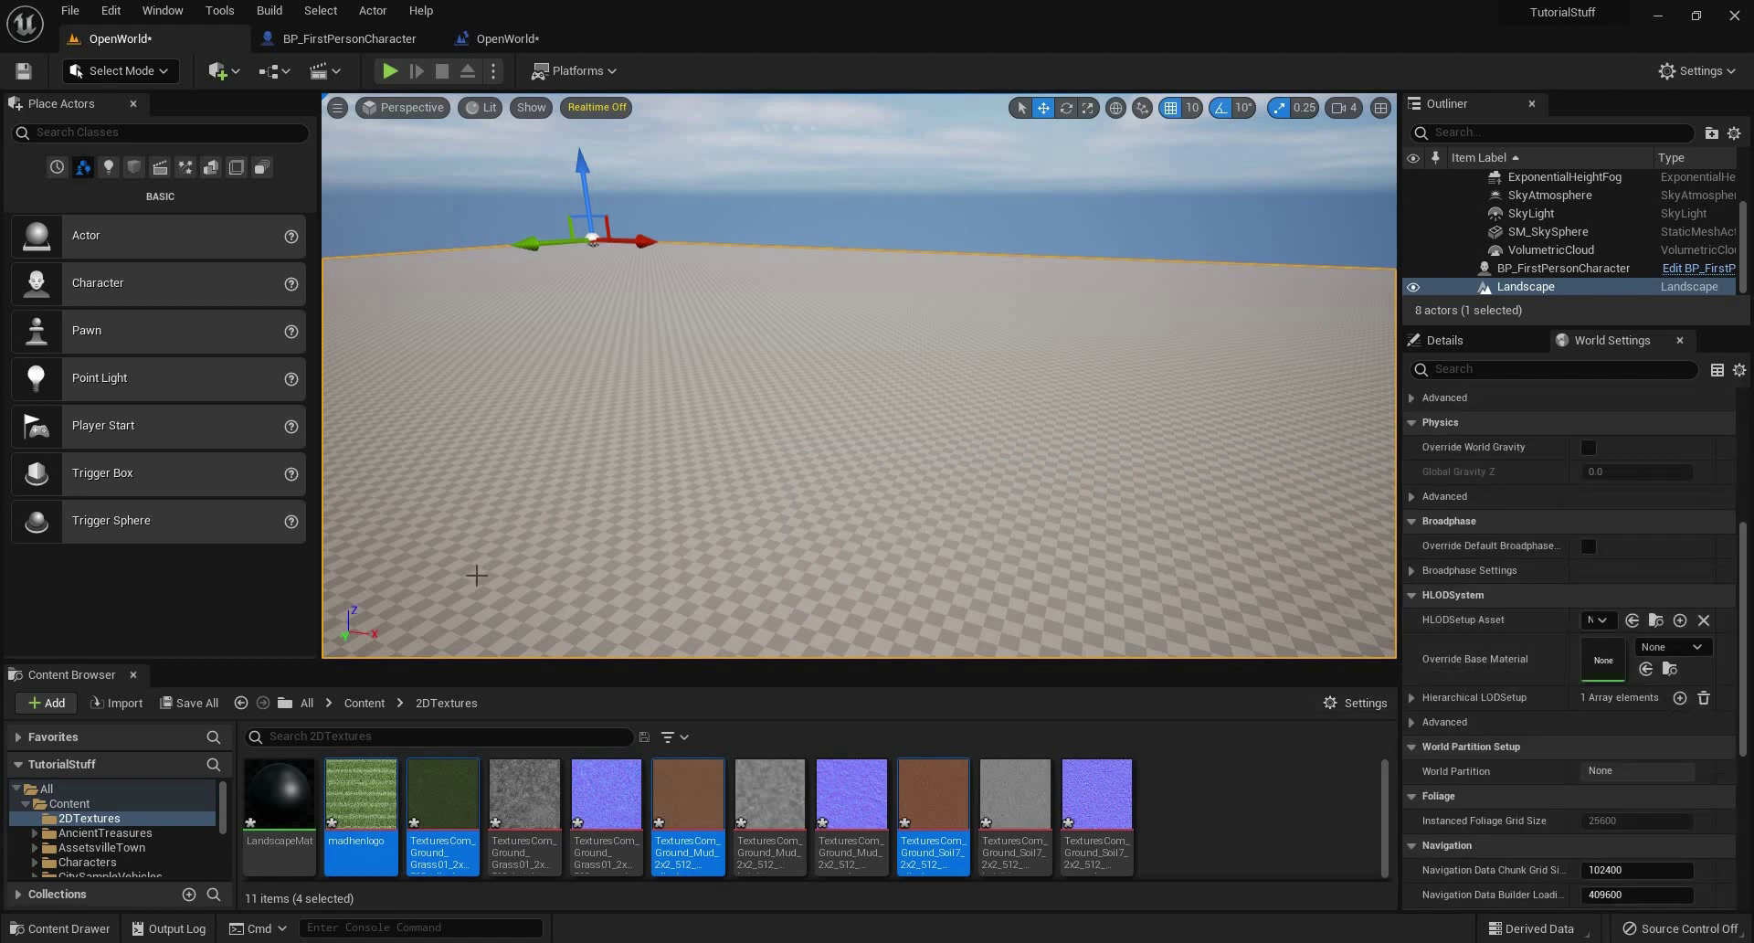
left_click(265, 791)
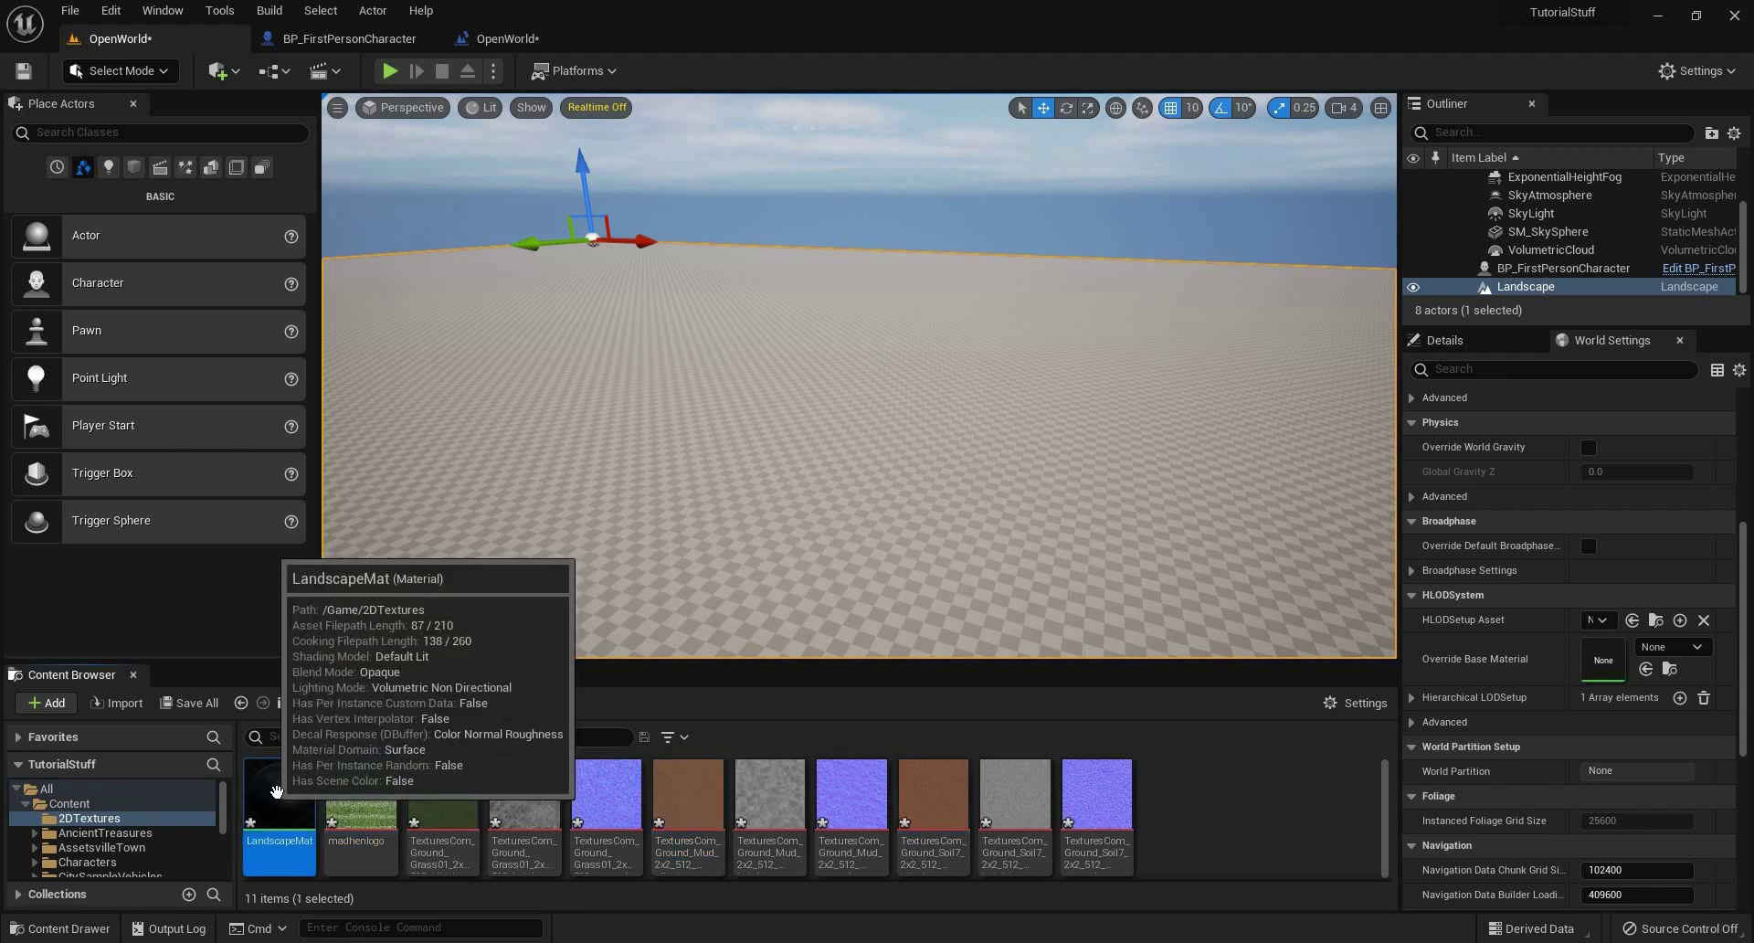
left_click_drag(274, 791, 1603, 659)
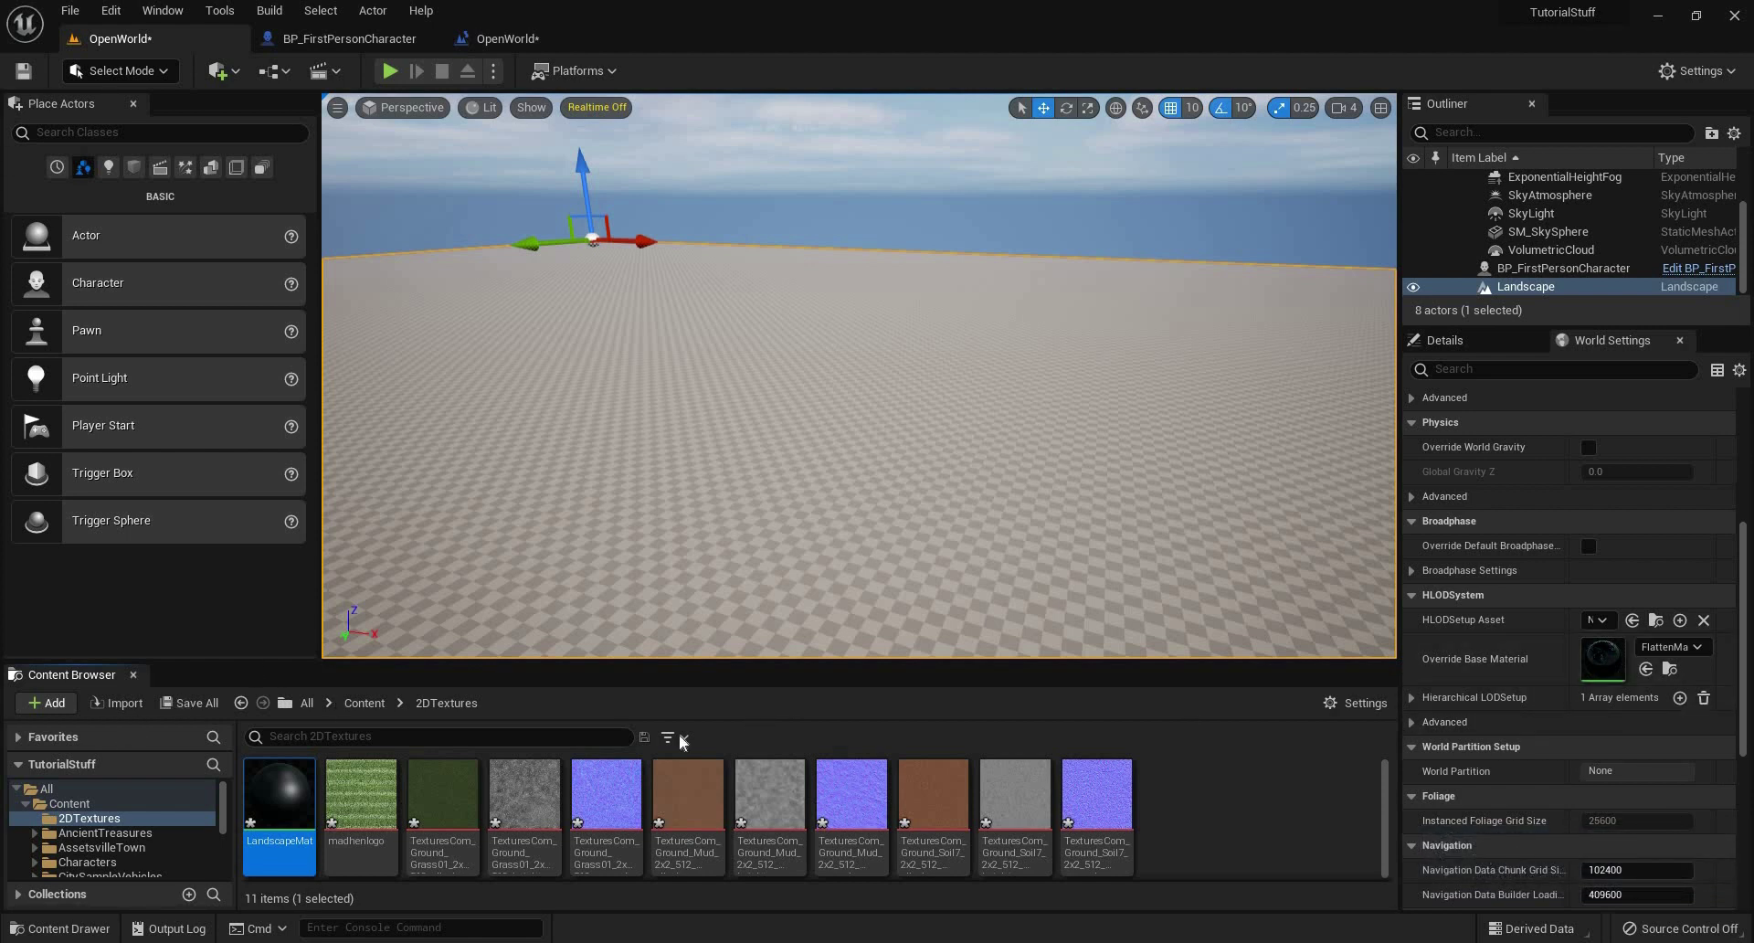
Save all modified content, including LandscapeMat, the imported textures and the OpenWorld level.
key("ctrl+shift+s")
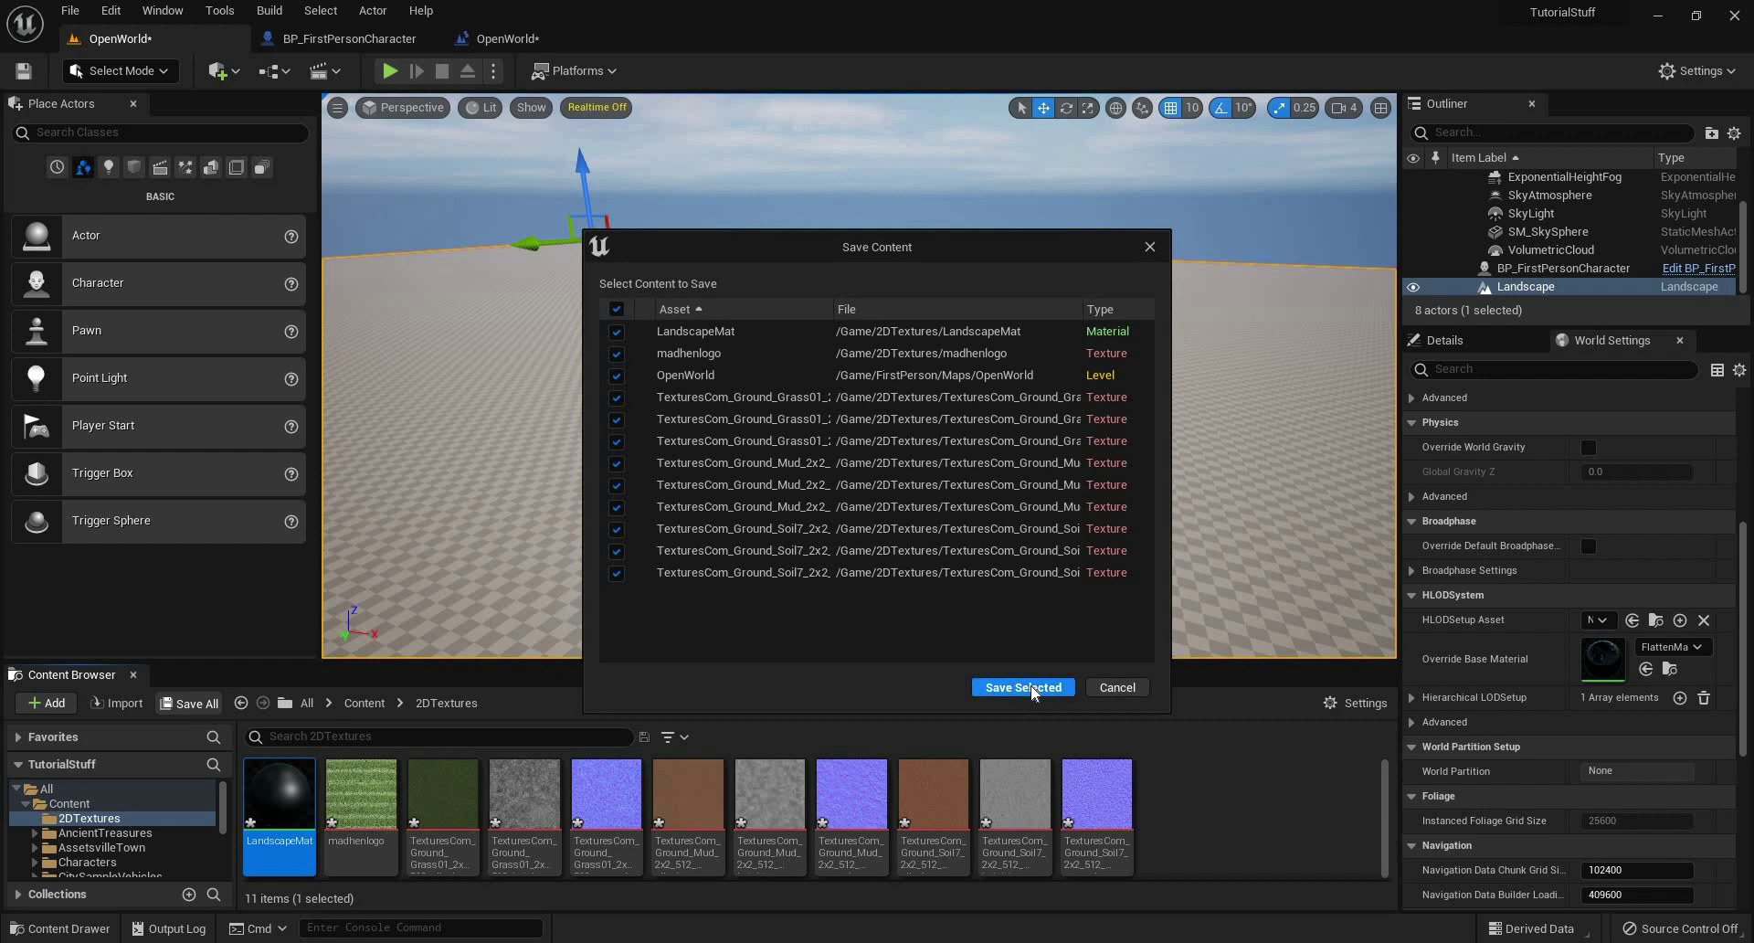
left_click(1030, 685)
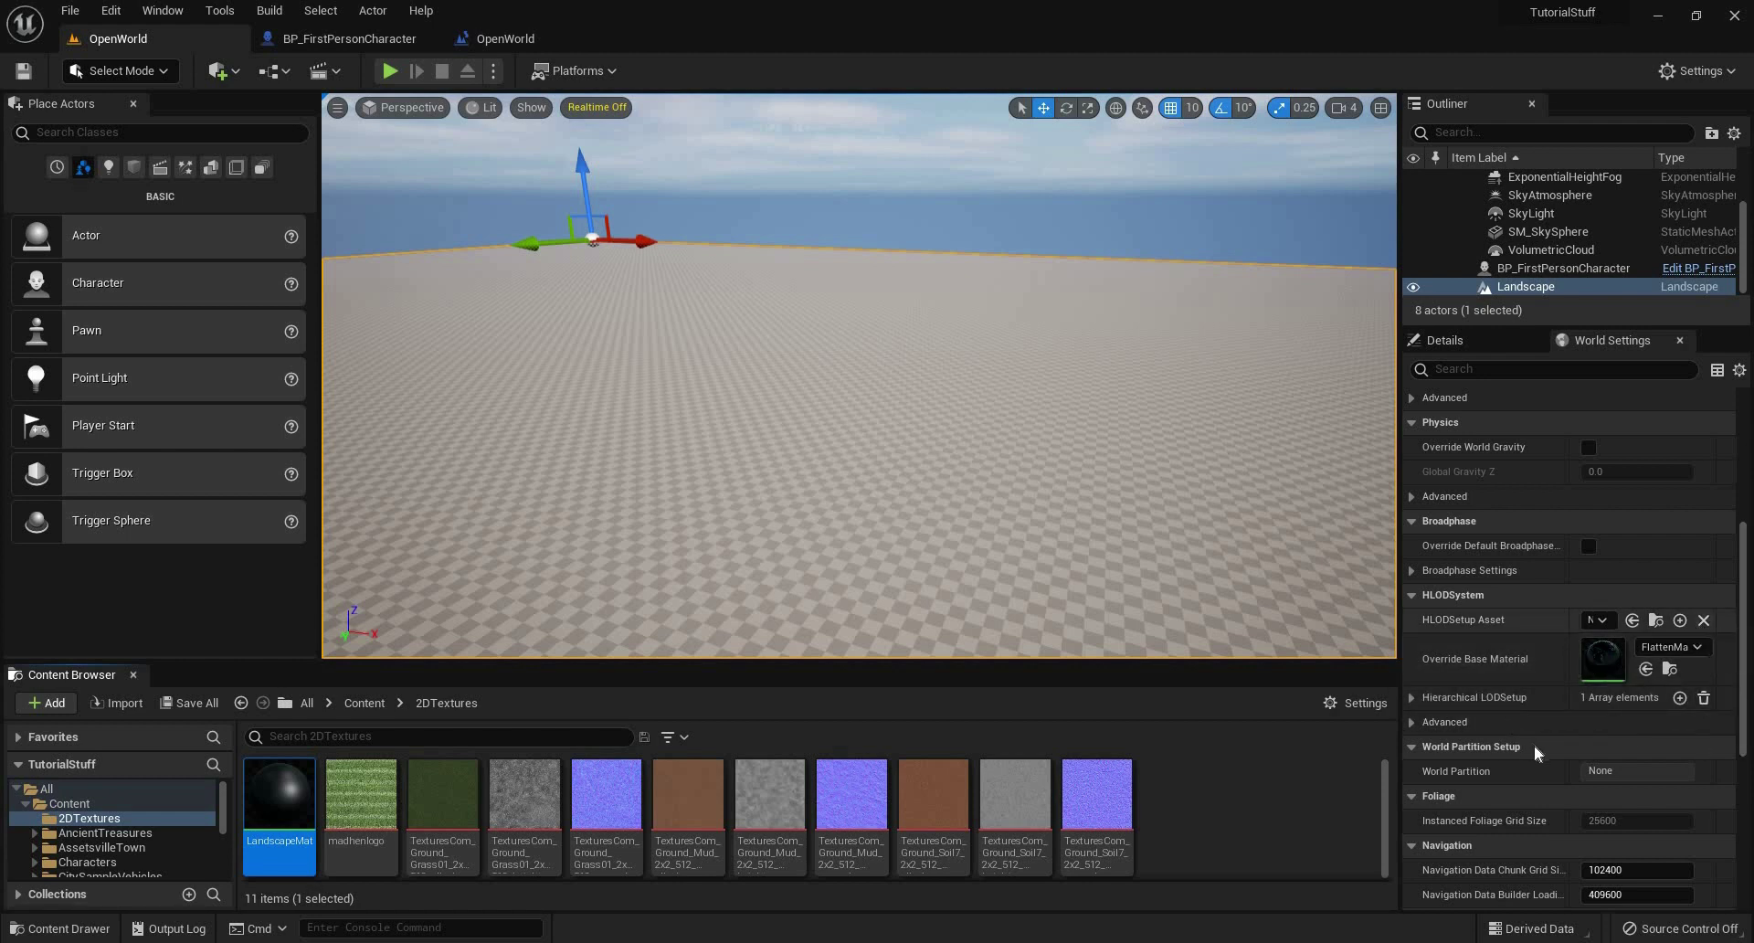
Check the remaining world settings and try again to use LandscapeMat as the Override Base Material.
scroll(1498, 749, "down", 5)
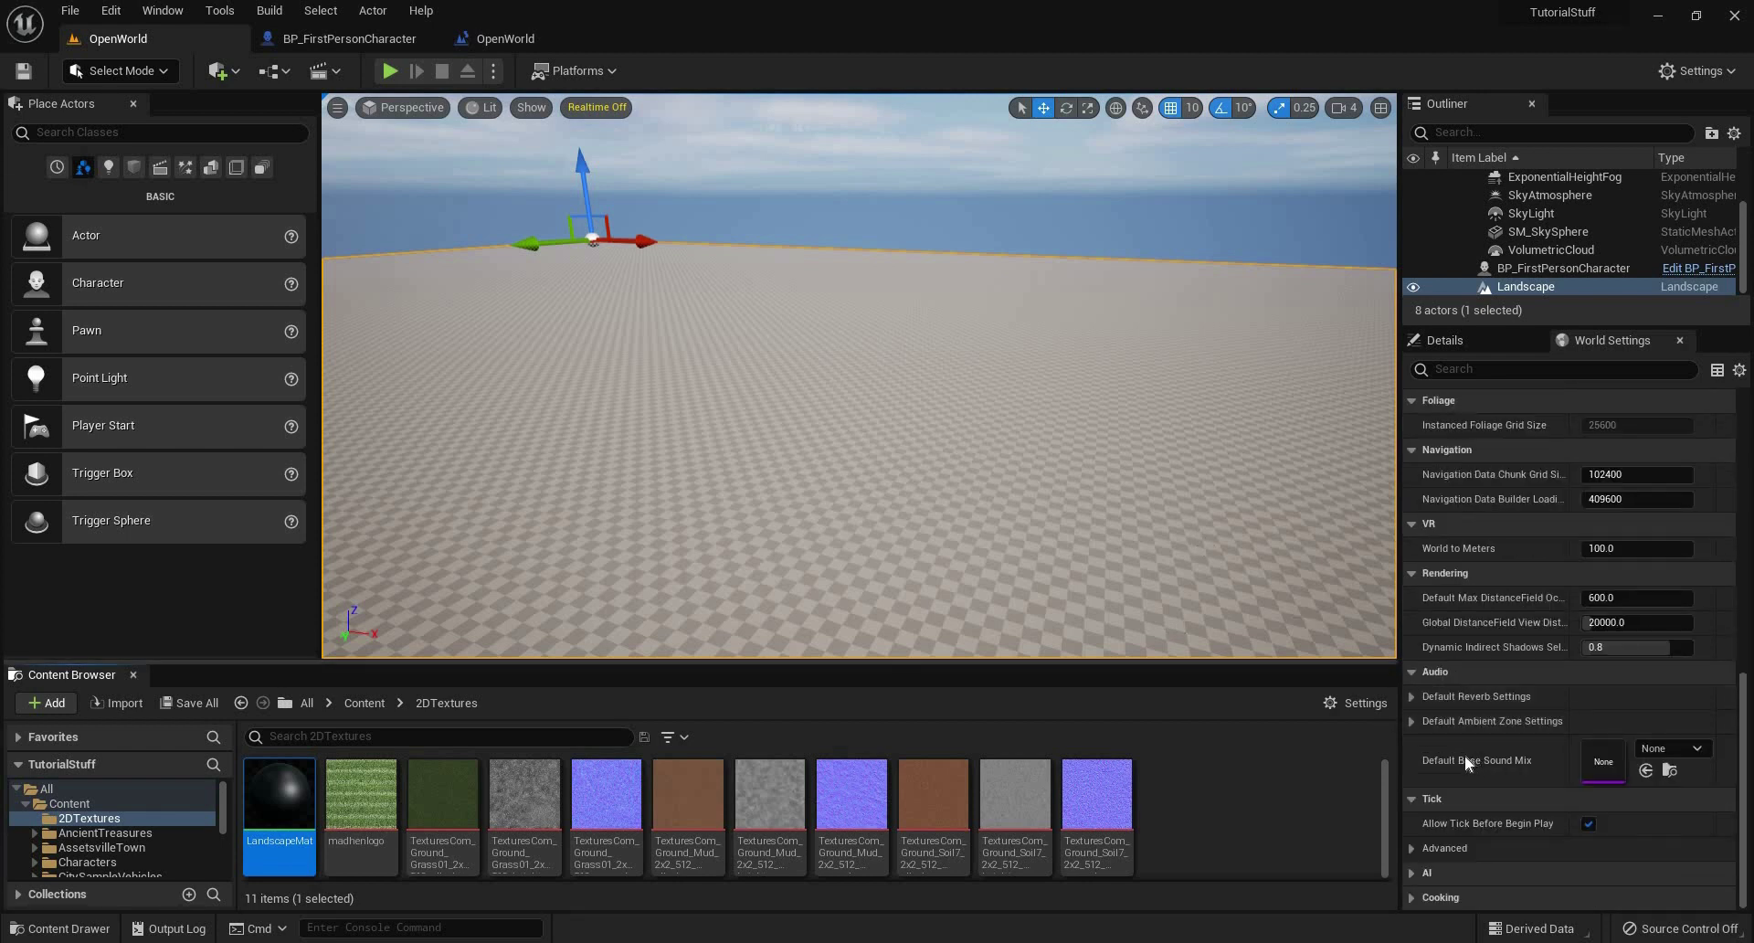
scroll(1480, 772, "up", 1)
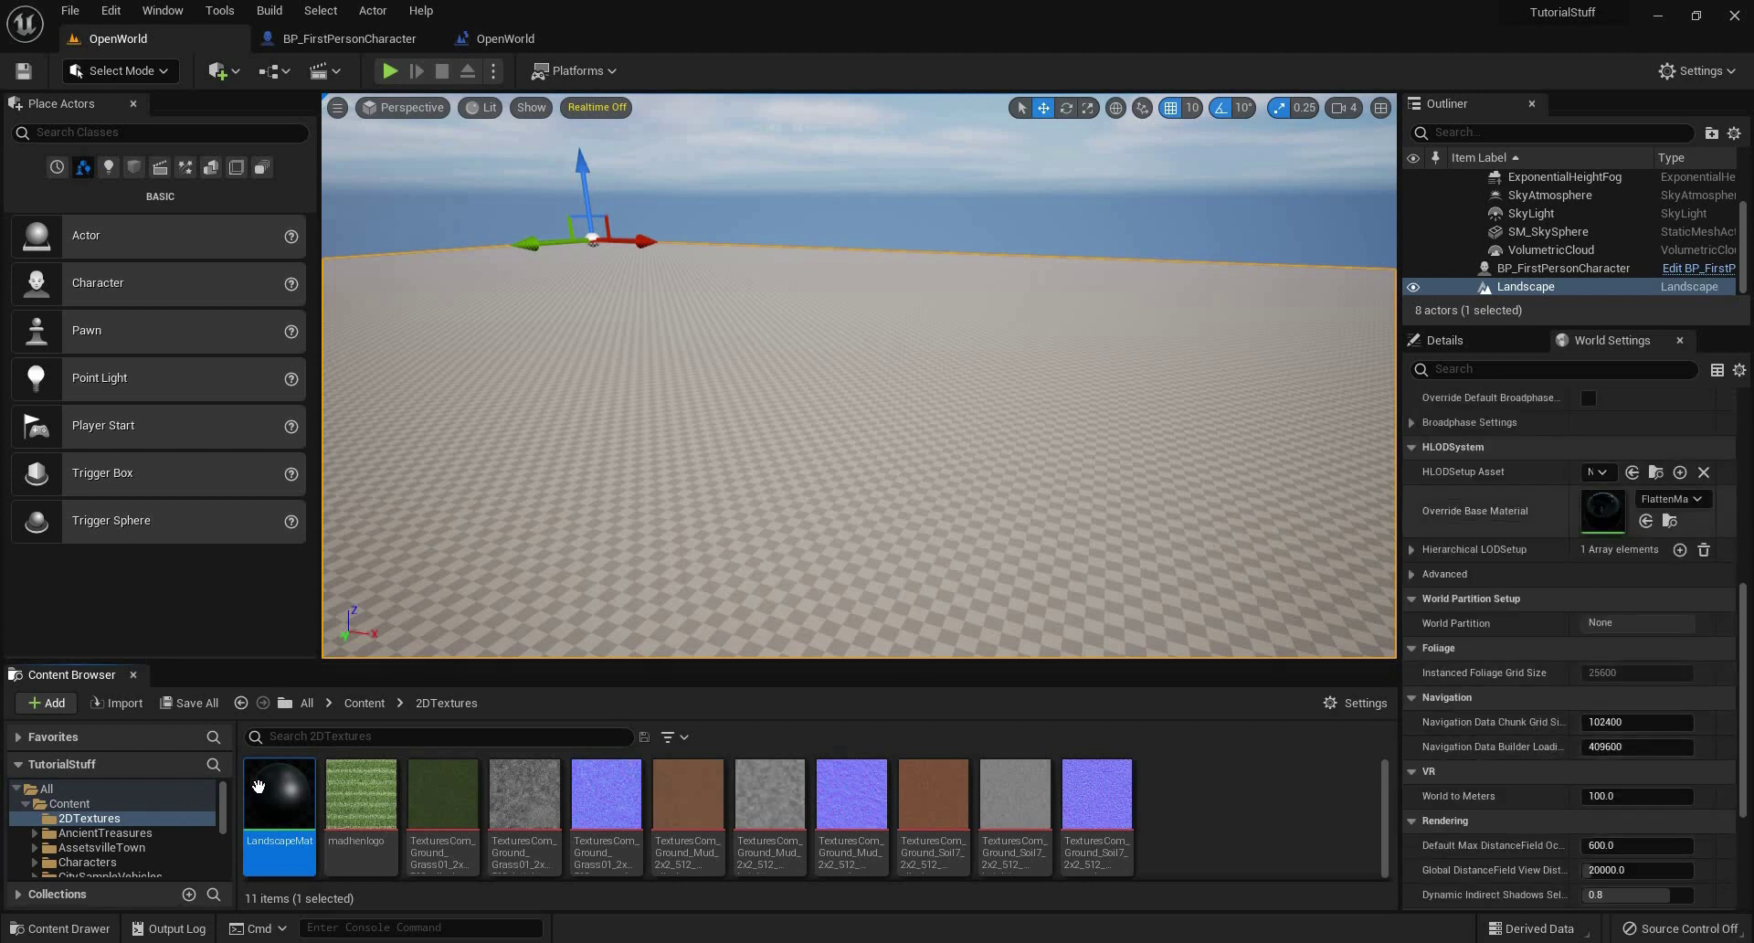
left_click_drag(278, 799, 1629, 507)
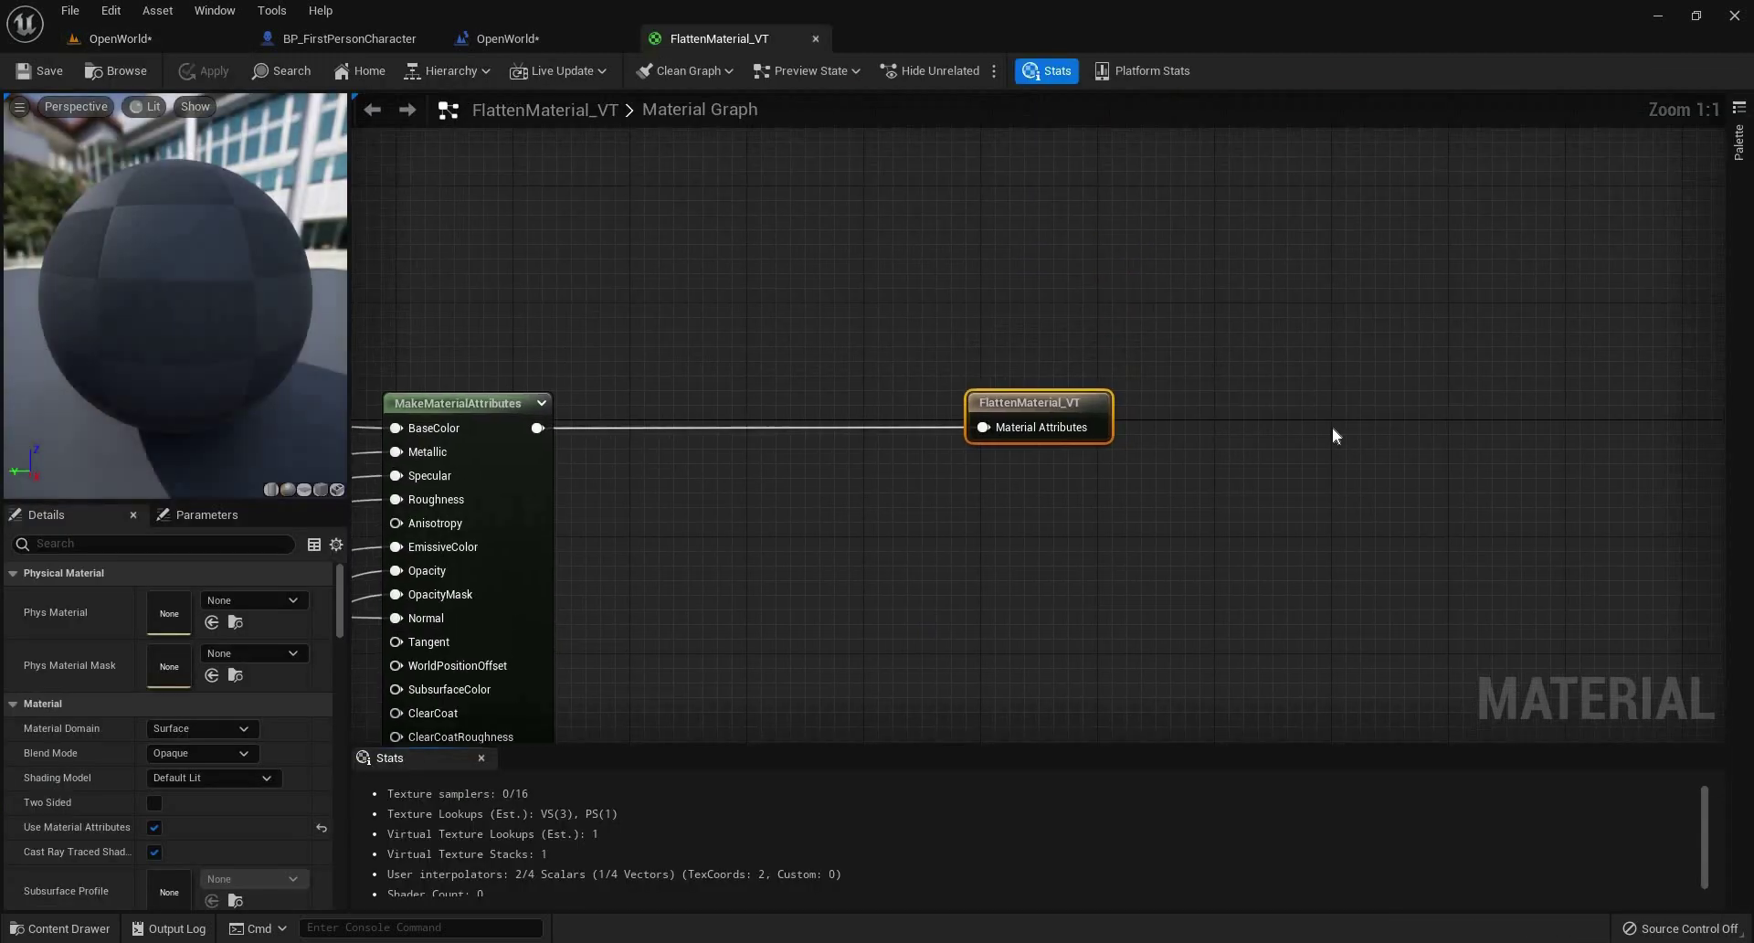
Examine the FlattenMaterial_VT node graph, then close it and return to the OpenWorld level.
right_click_drag(1461, 407, 1439, 421)
scroll(1438, 420, "down", 6)
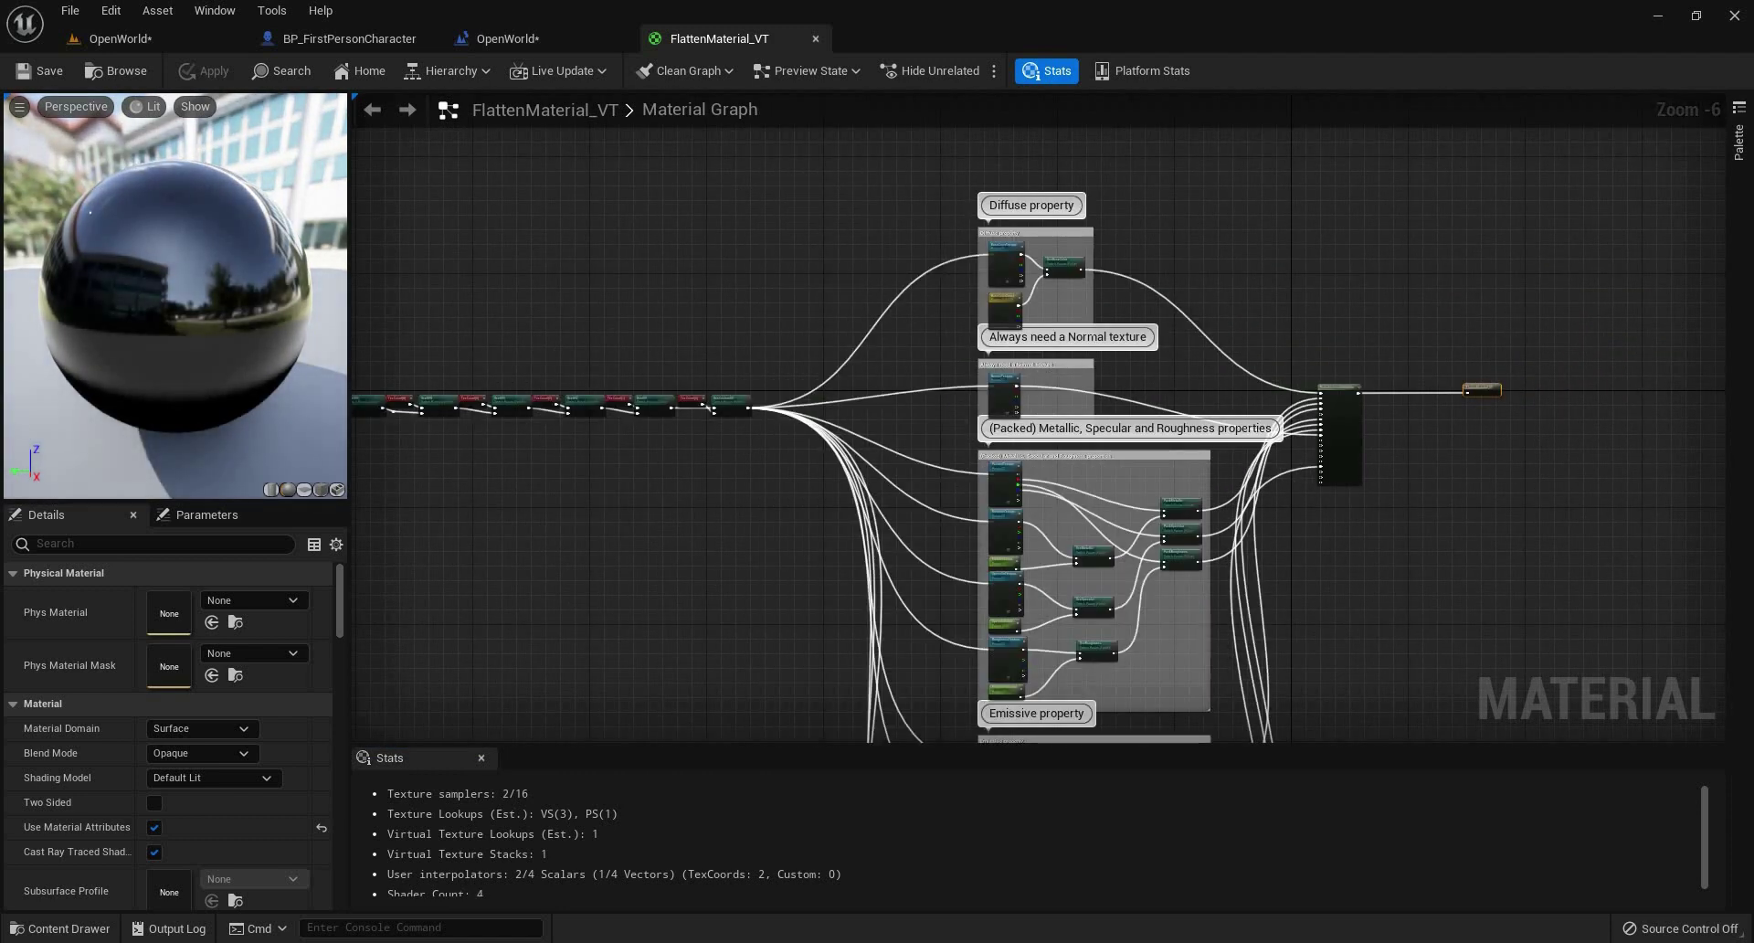
right_click_drag(1043, 368, 1317, 351)
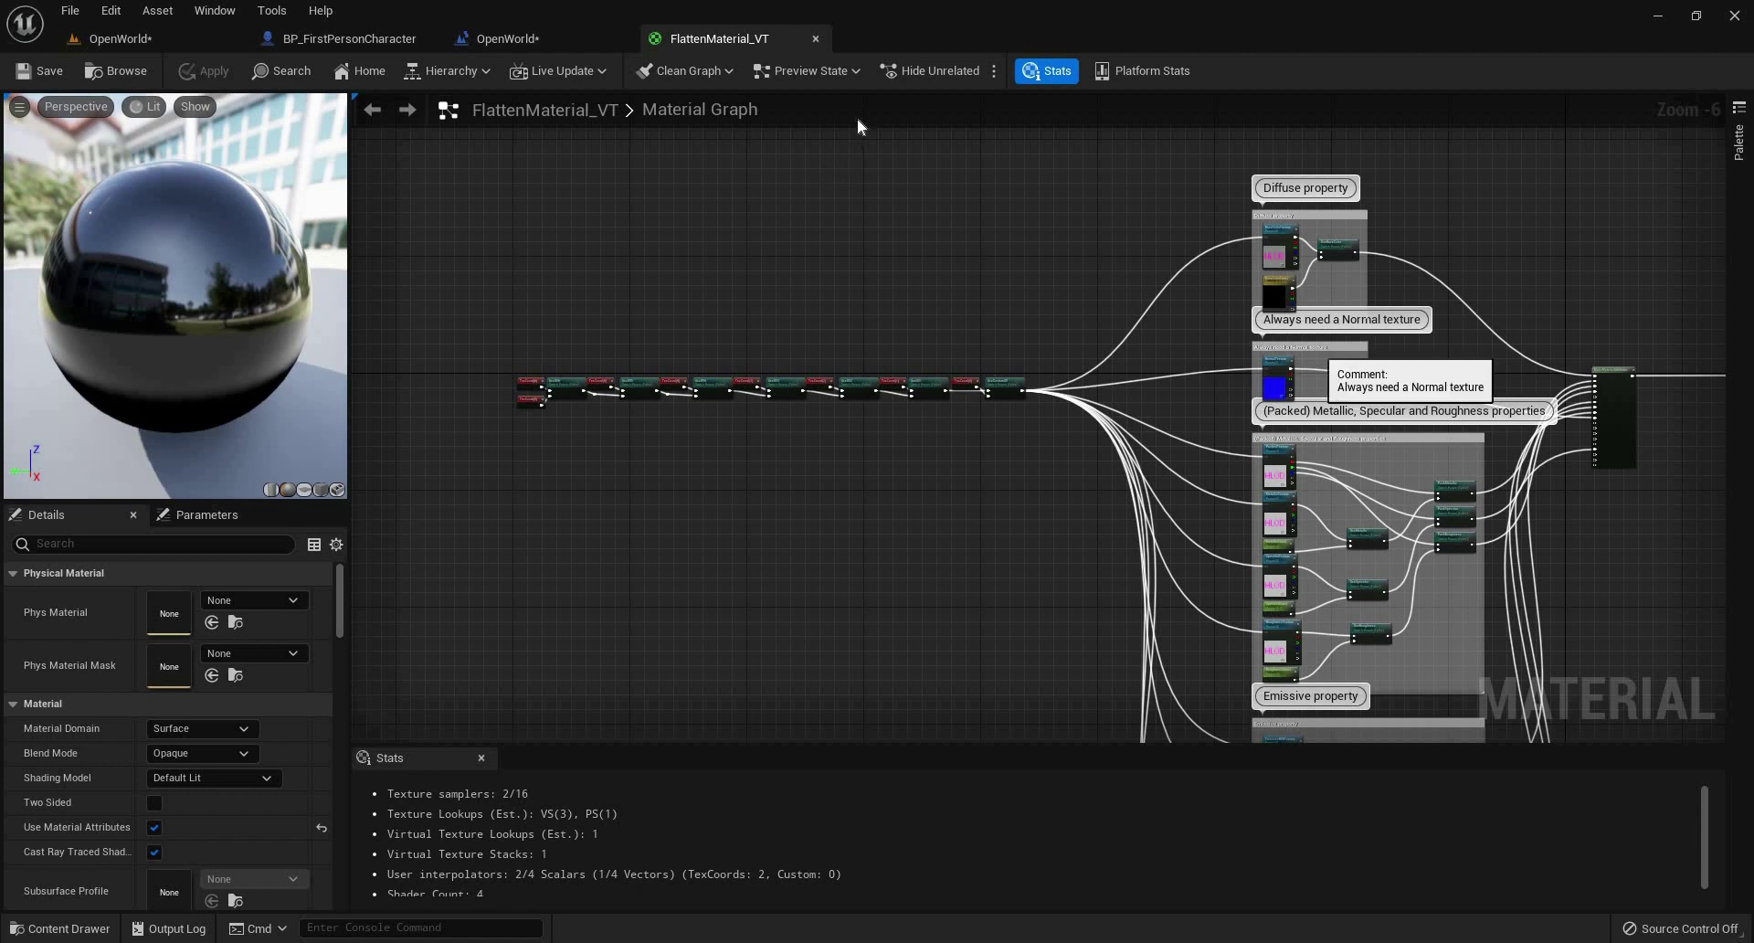
left_click(818, 37)
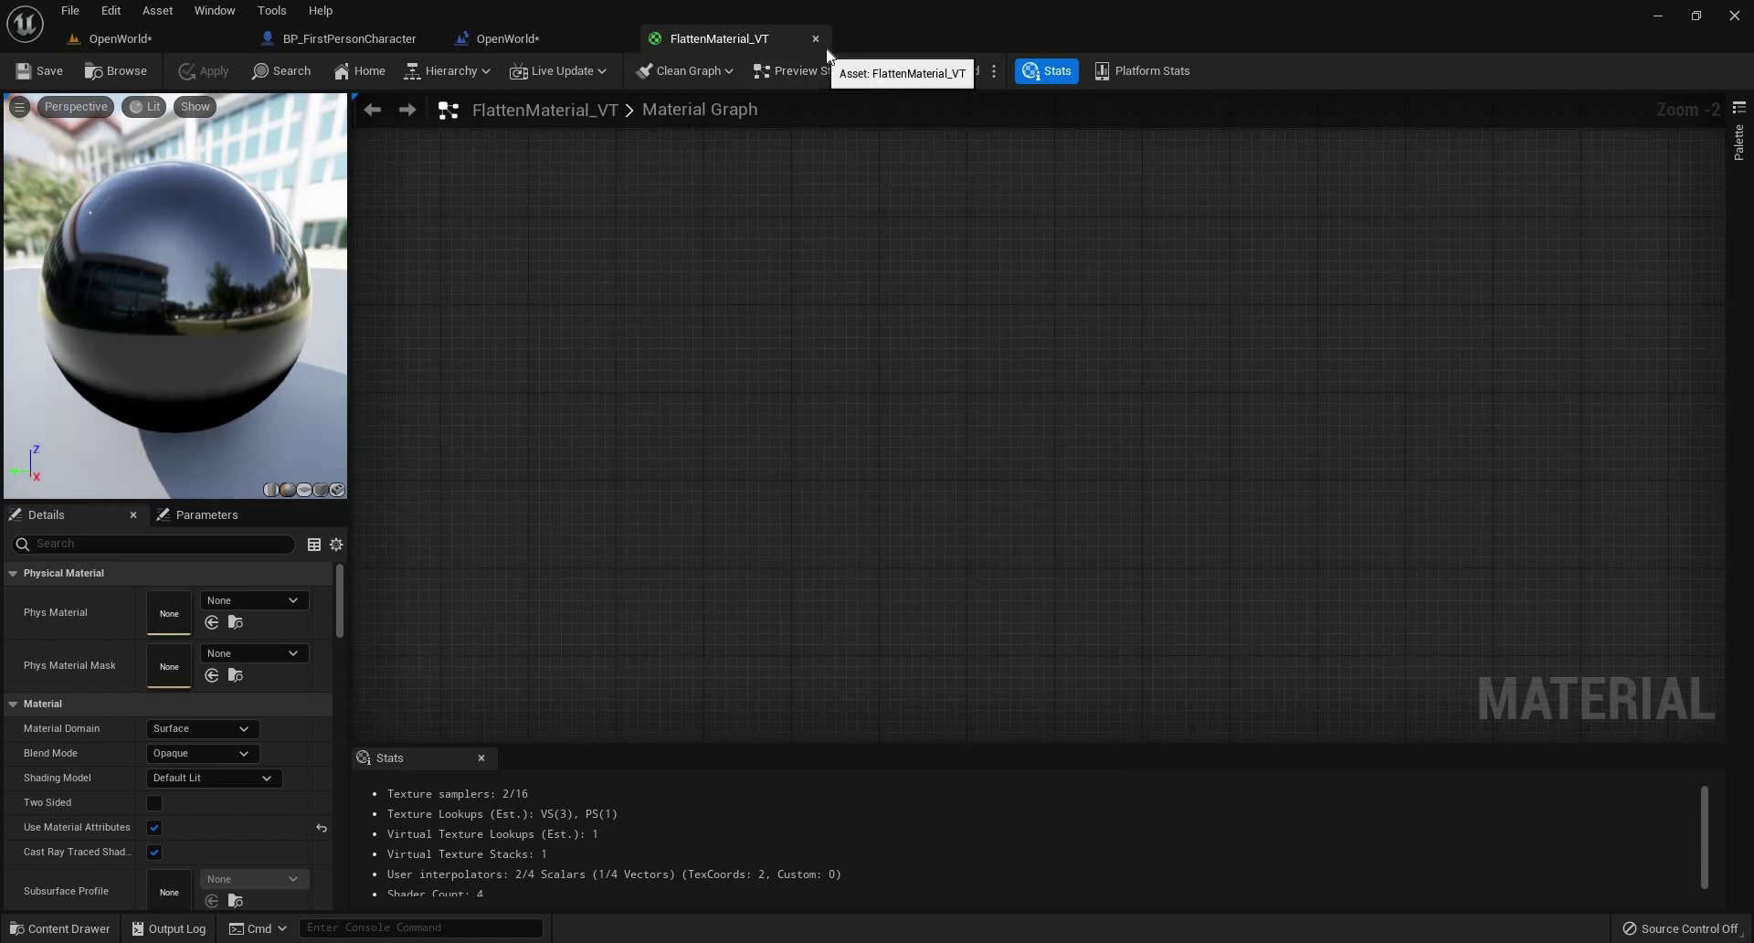
left_click(816, 39)
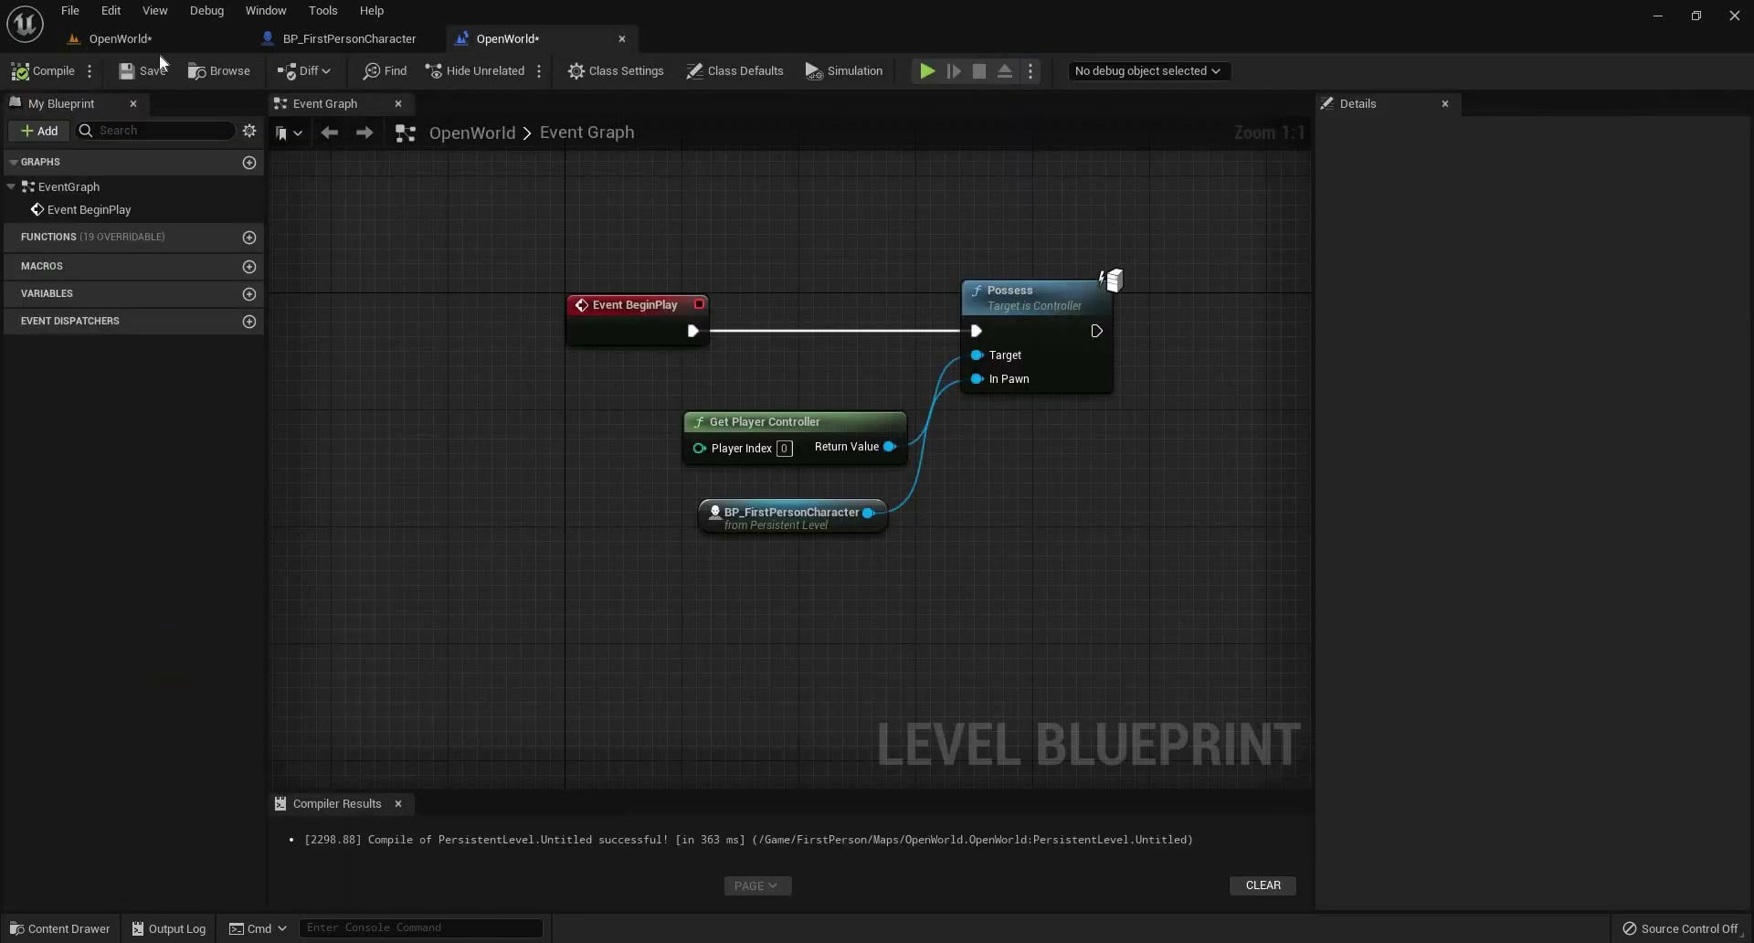
left_click(159, 48)
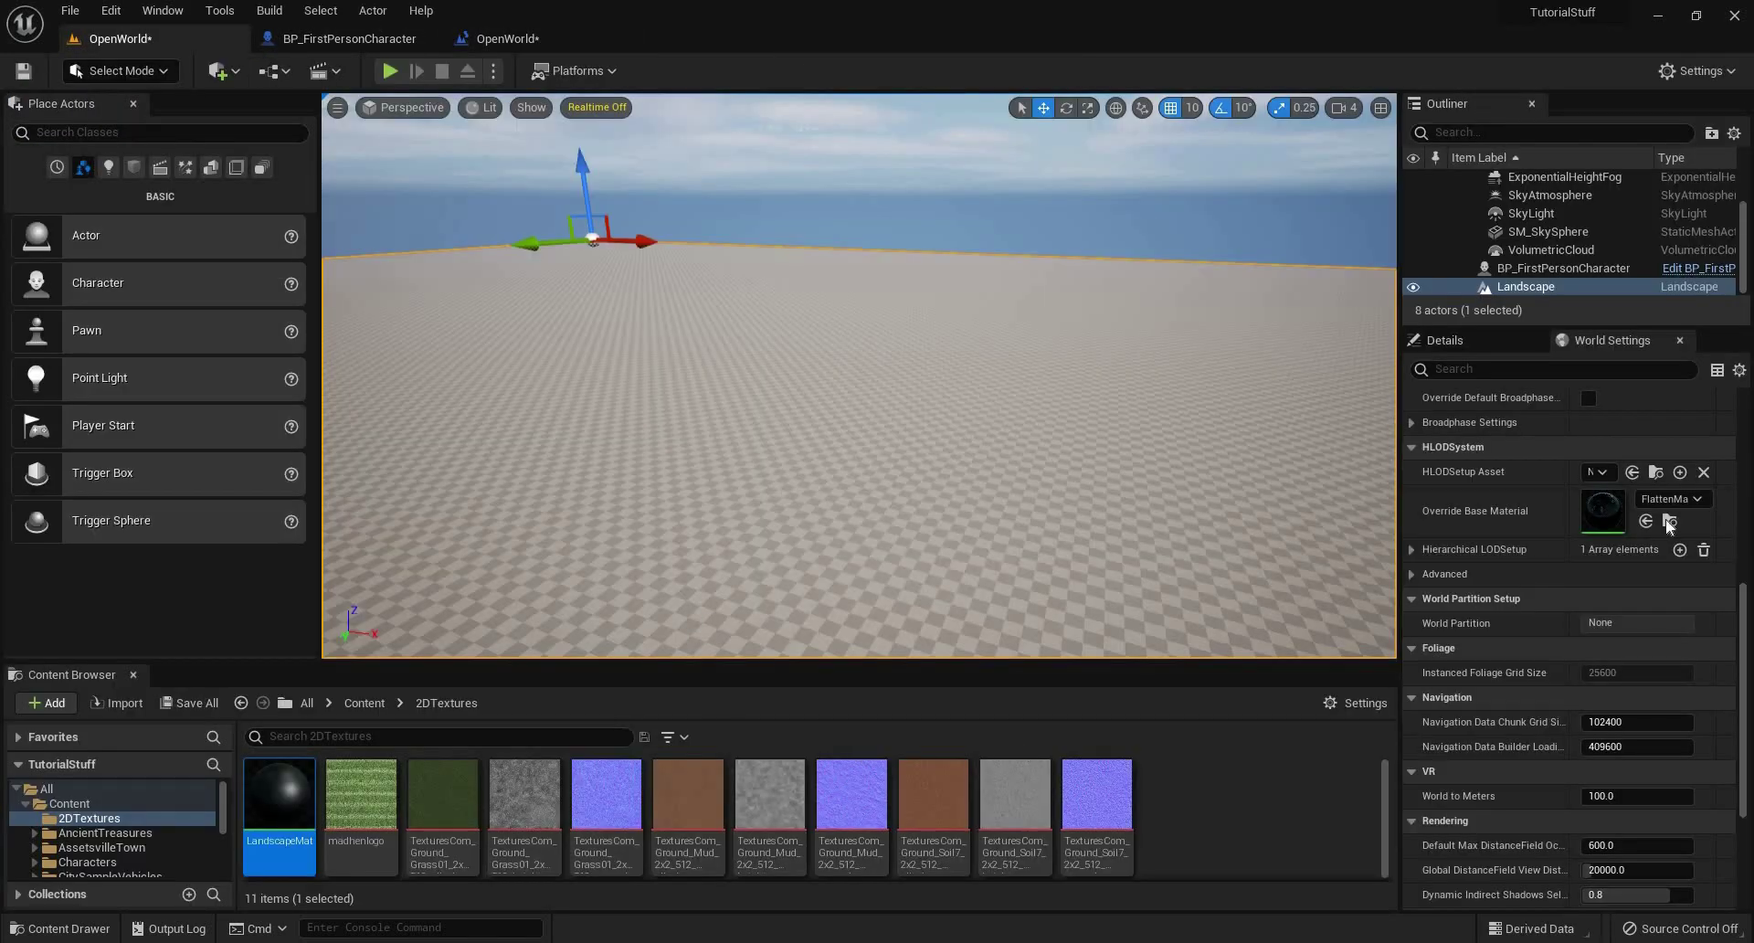
Try to pick LandscapeMat for the Override Base Material by searching its asset list for "land".
left_click(1685, 499)
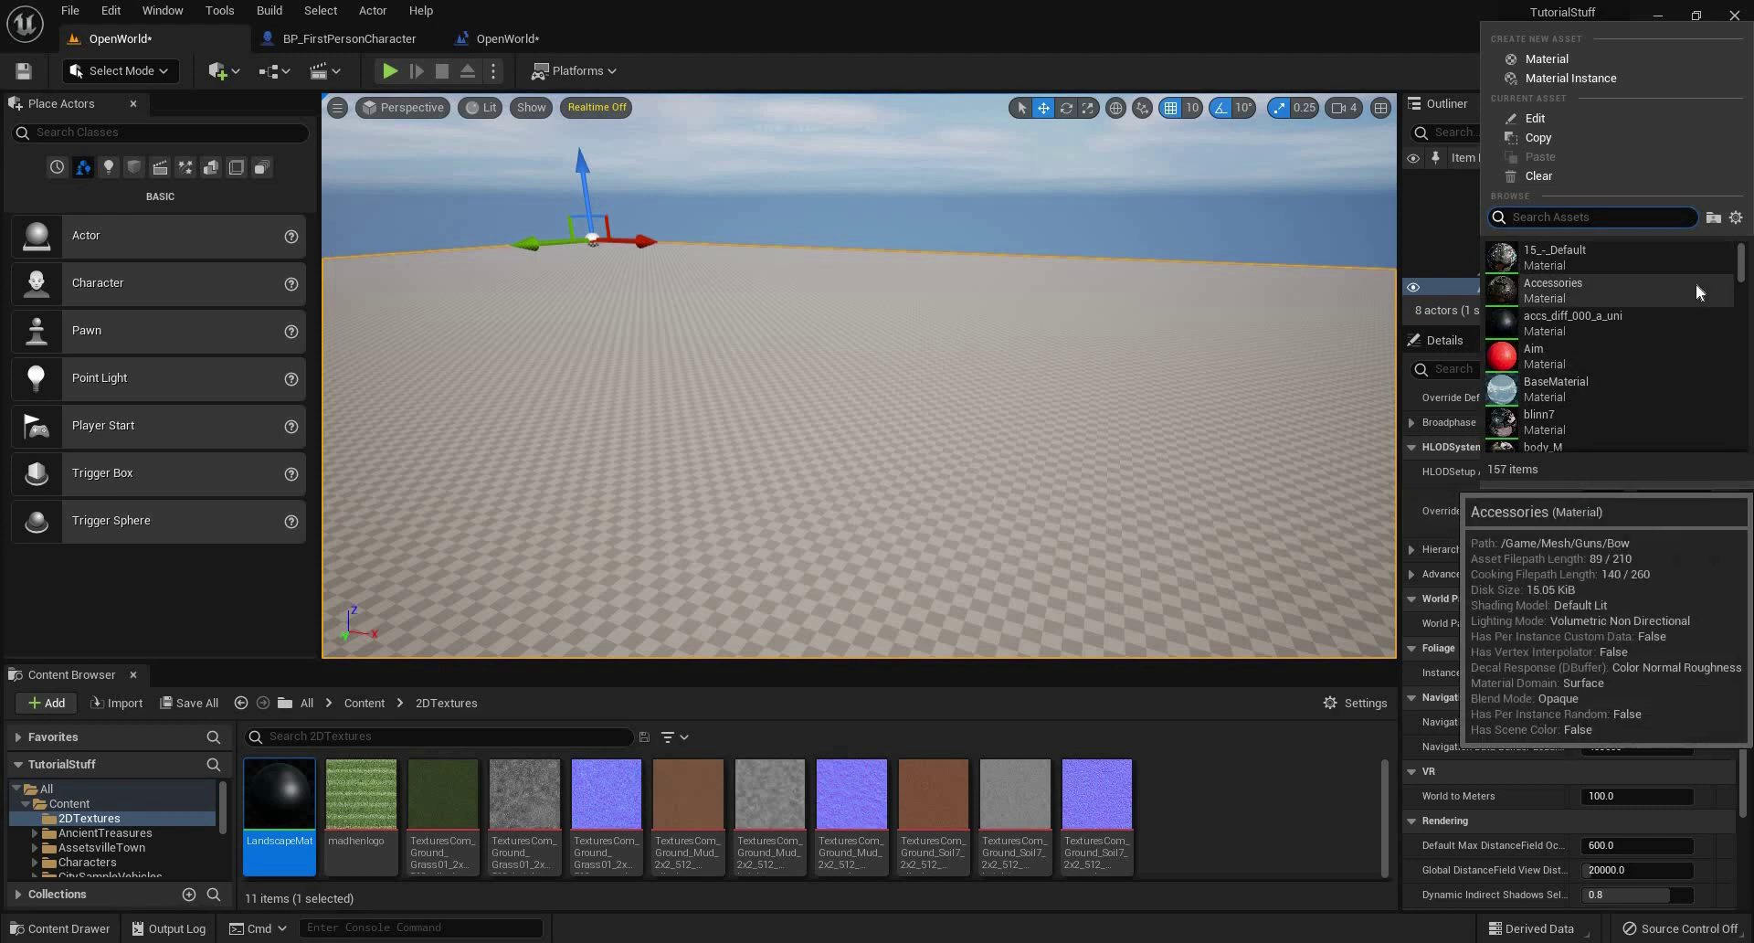
type("land")
left_click(1626, 258)
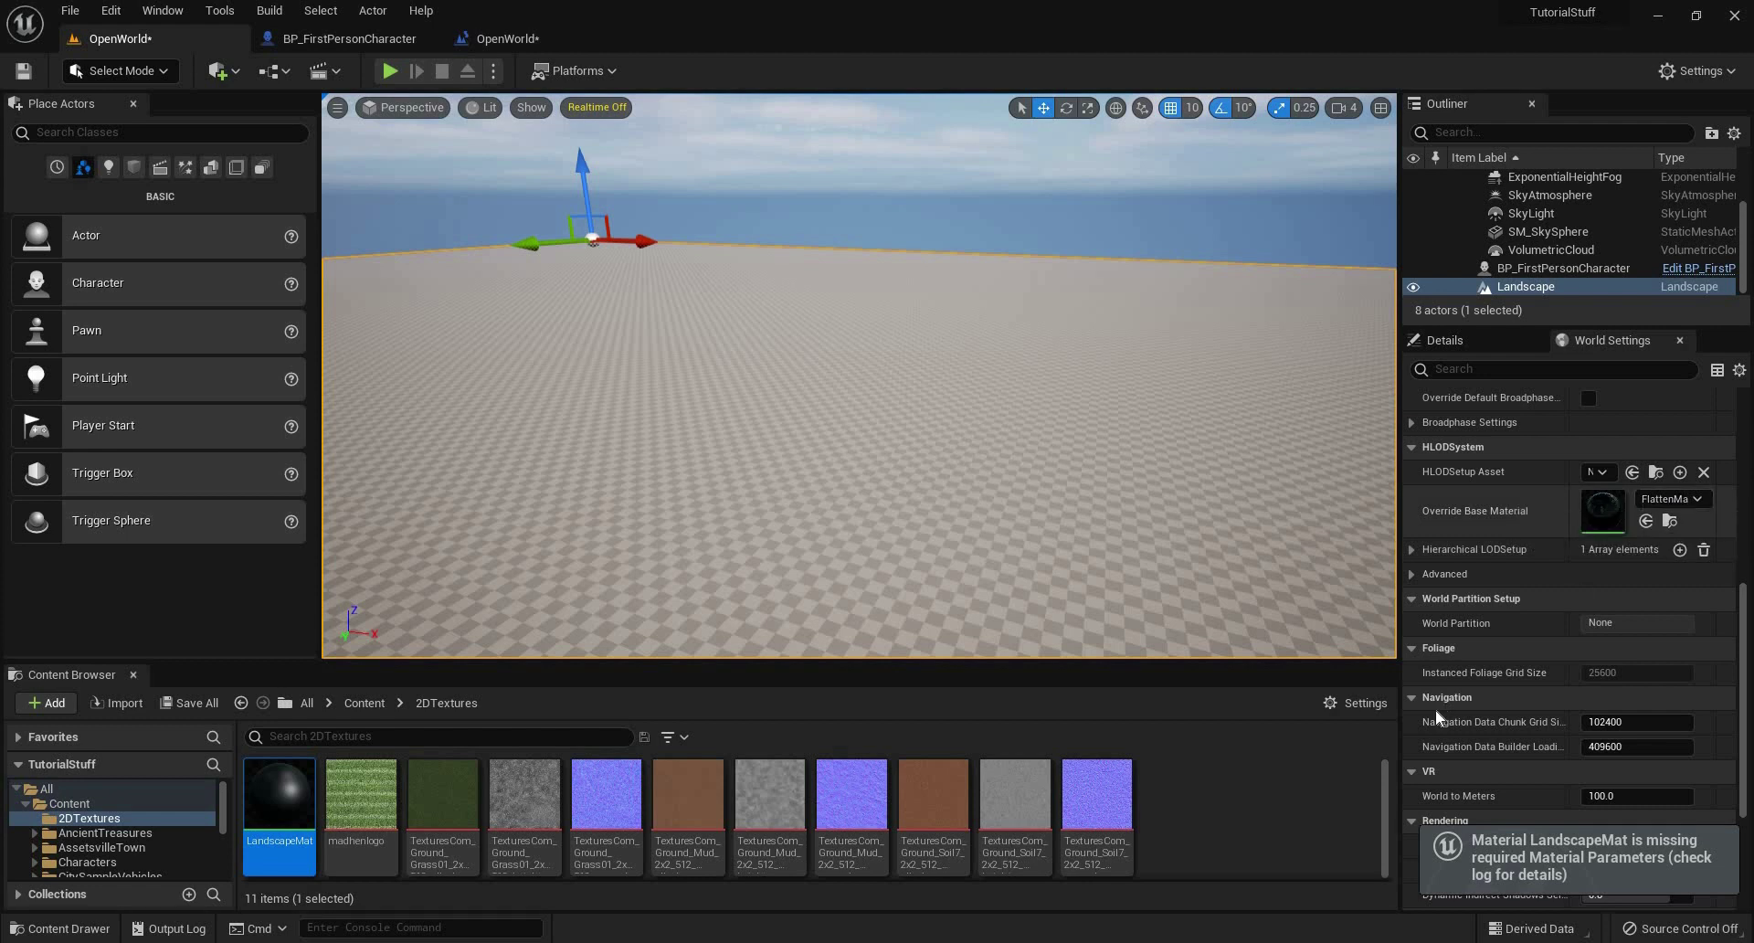
Locate the current Override Base Material asset in the content folders and look through the surrounding EngineMaterials.
left_click(1670, 520)
scroll(1315, 827, "down", 3)
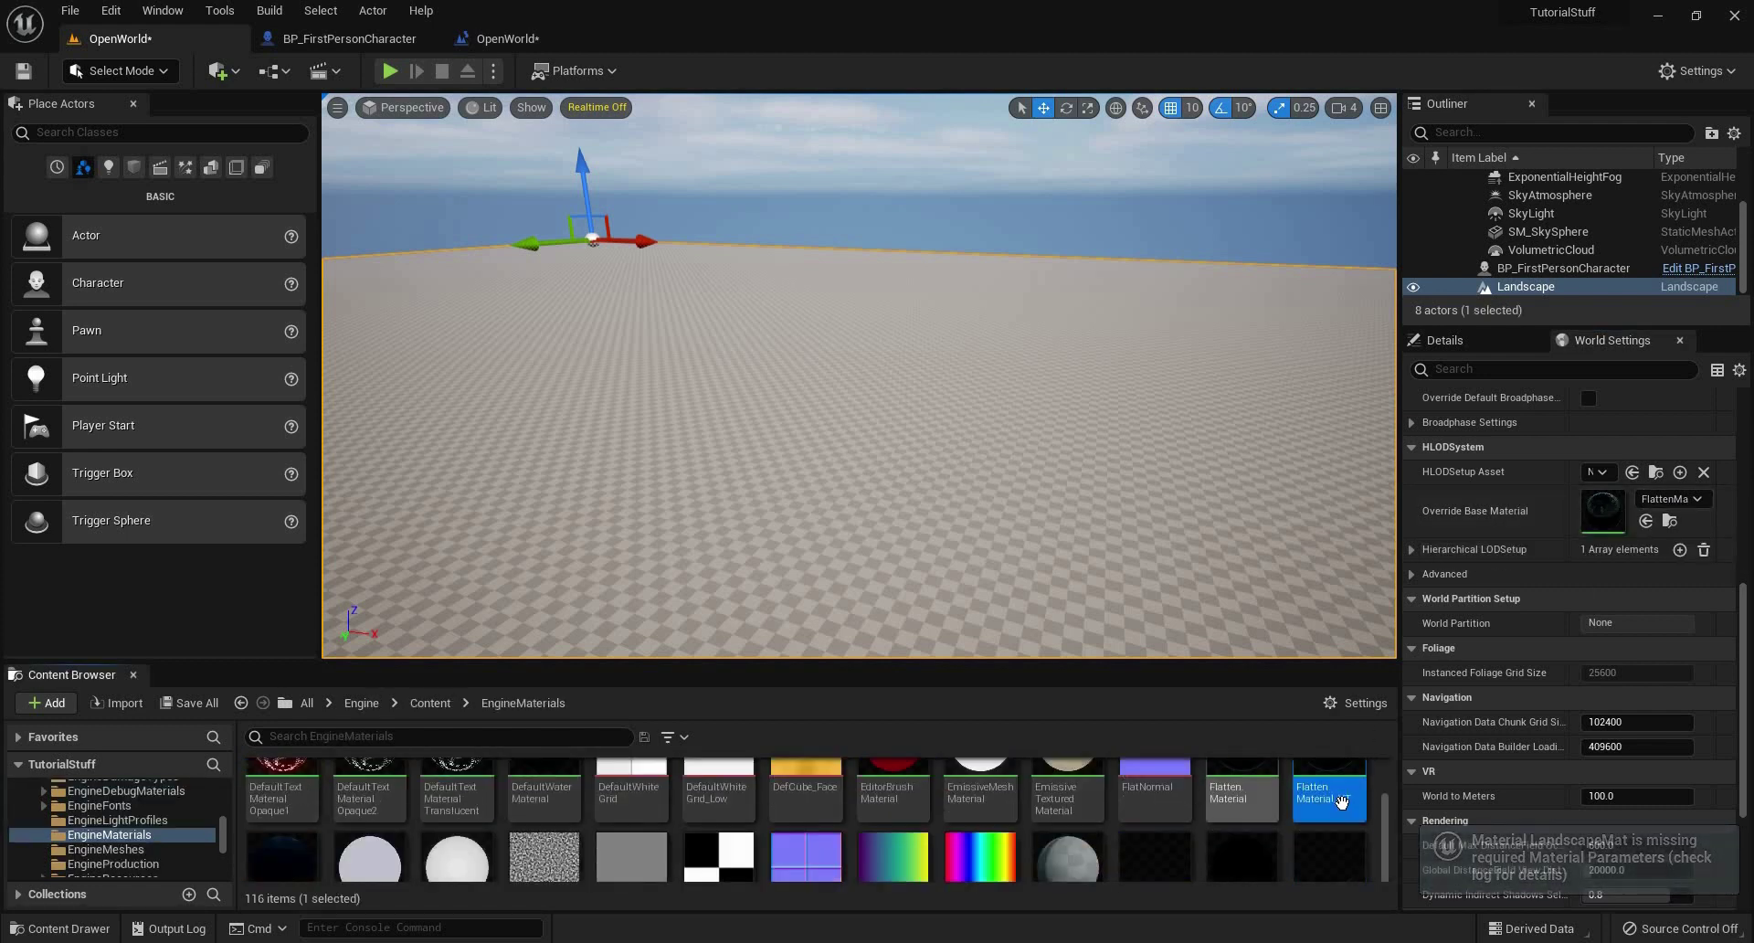
scroll(1338, 803, "up", 1)
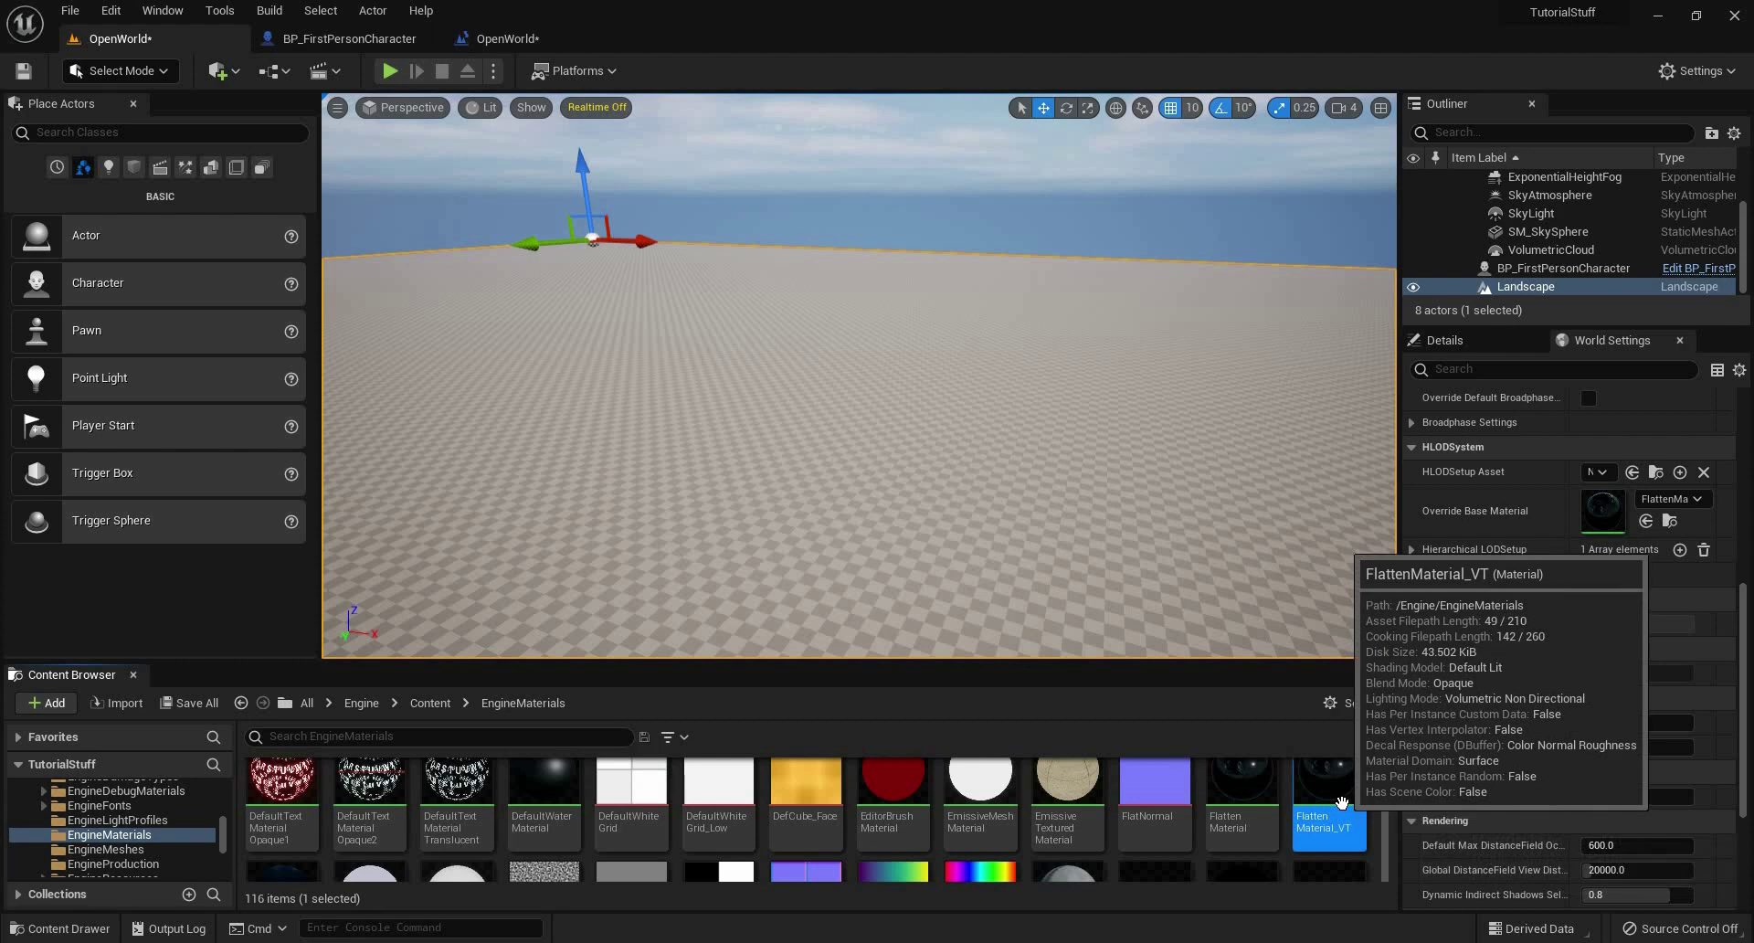
scroll(1314, 813, "up", 5)
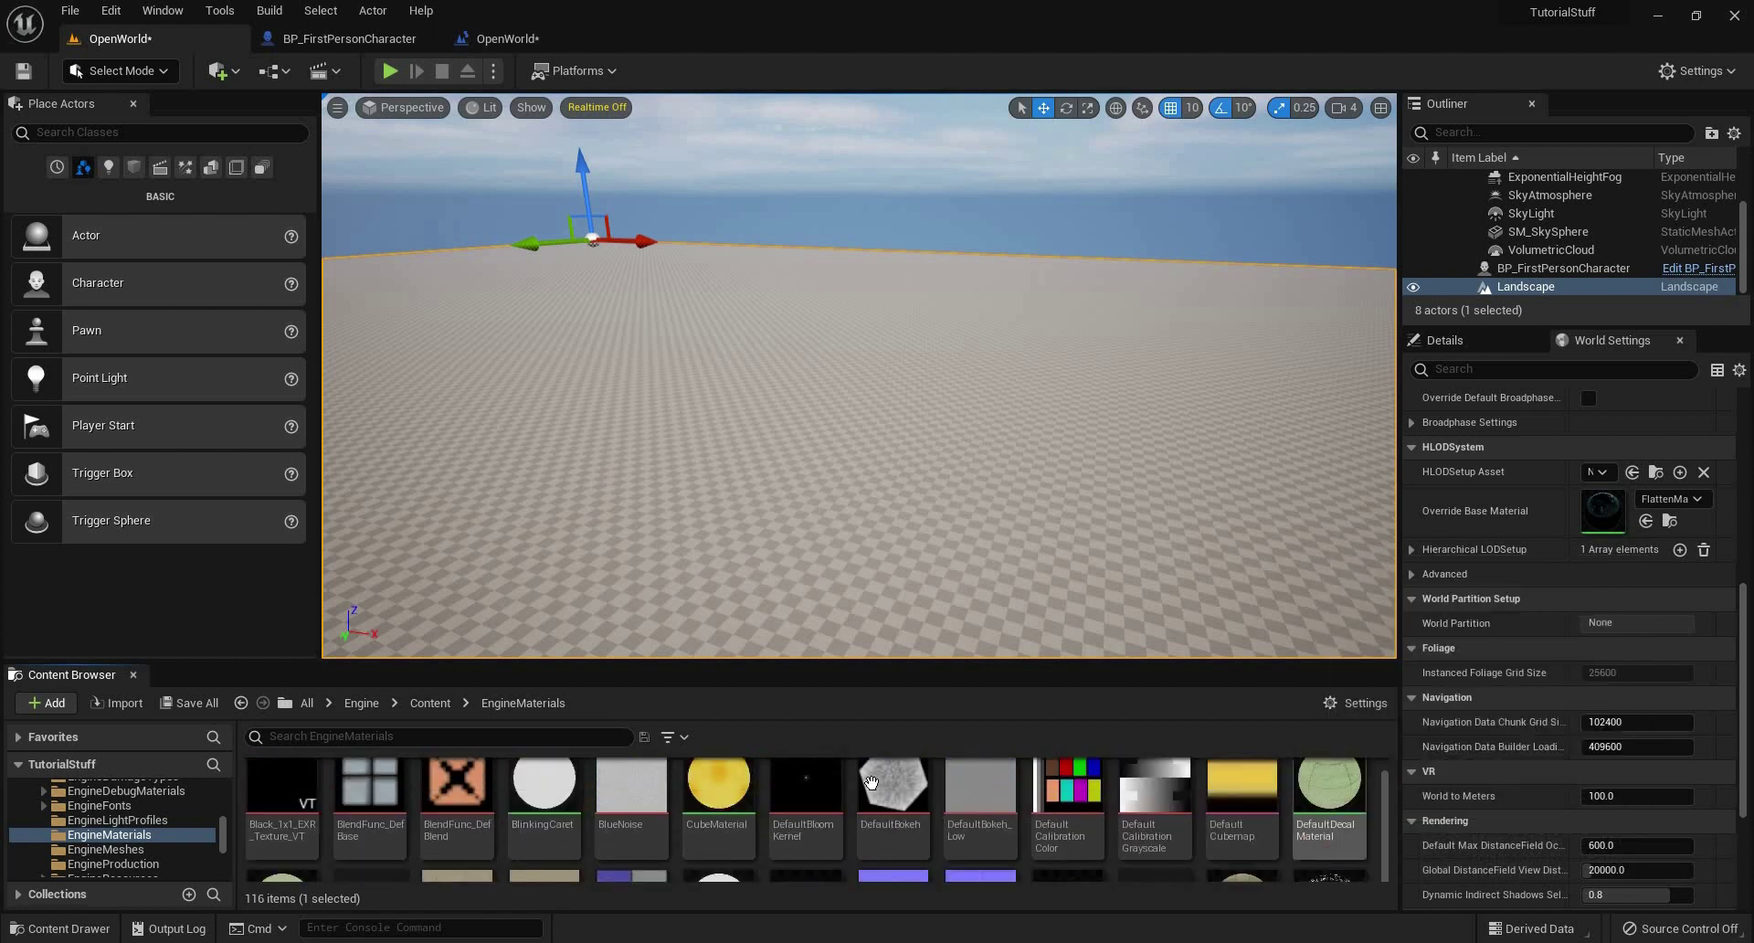
Search the Override Base Material asset list for "landsc" and close the list without choosing anything.
left_click(1668, 499)
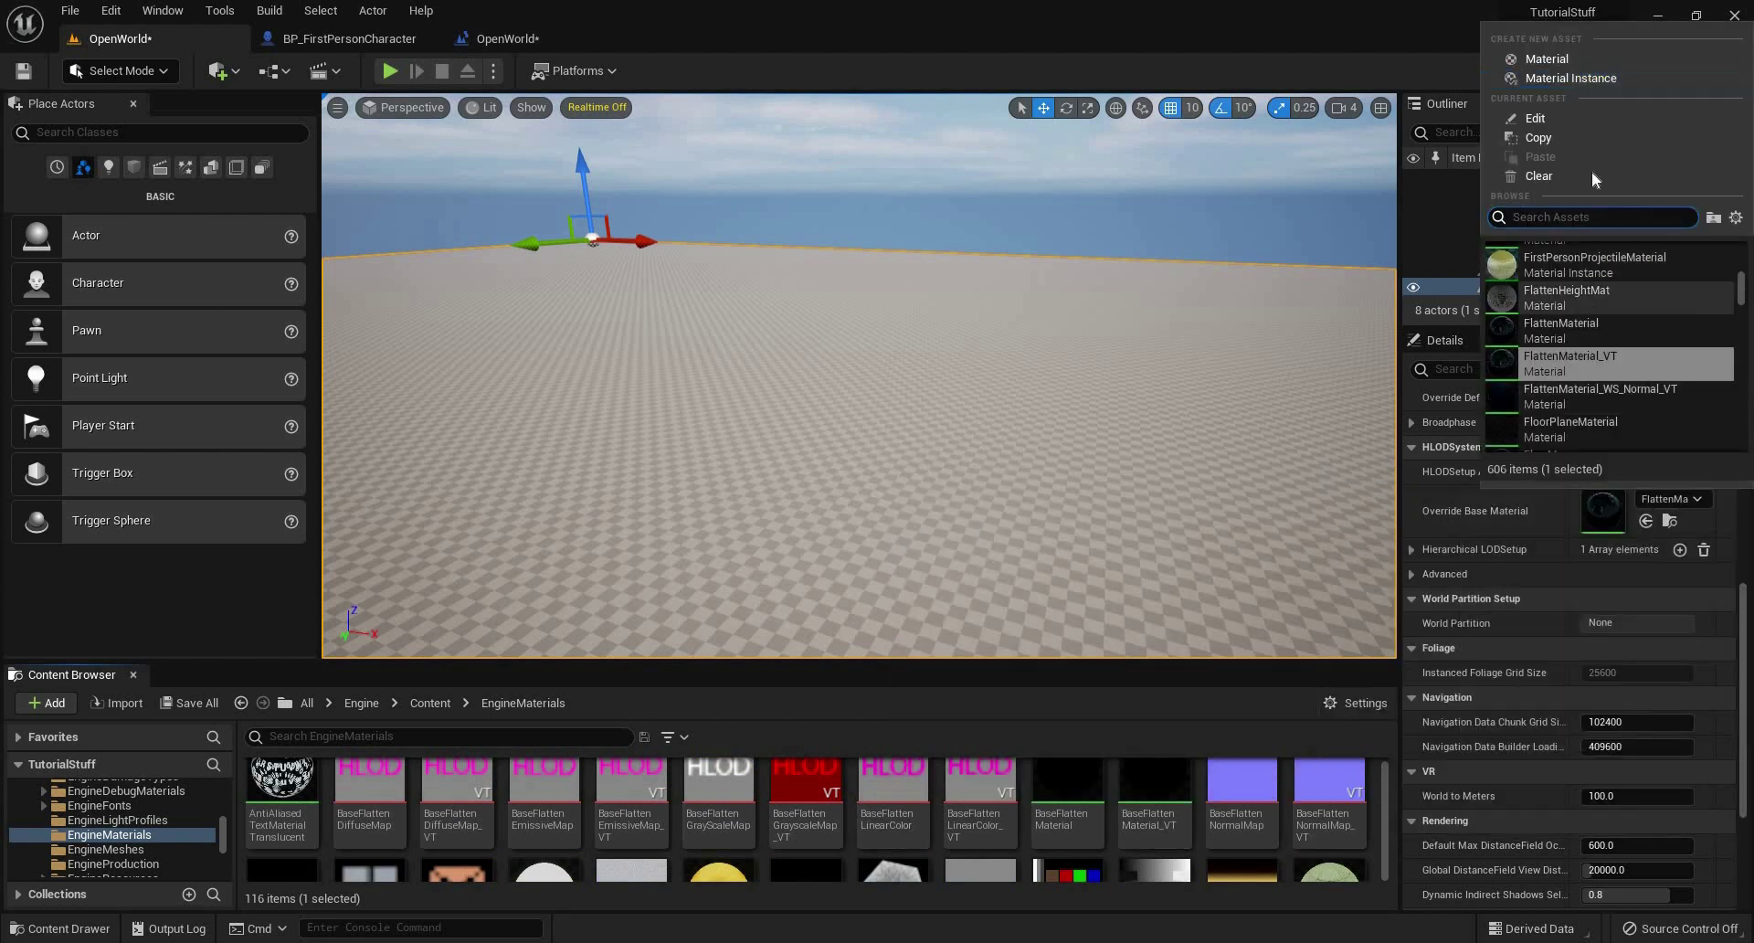
type("landc")
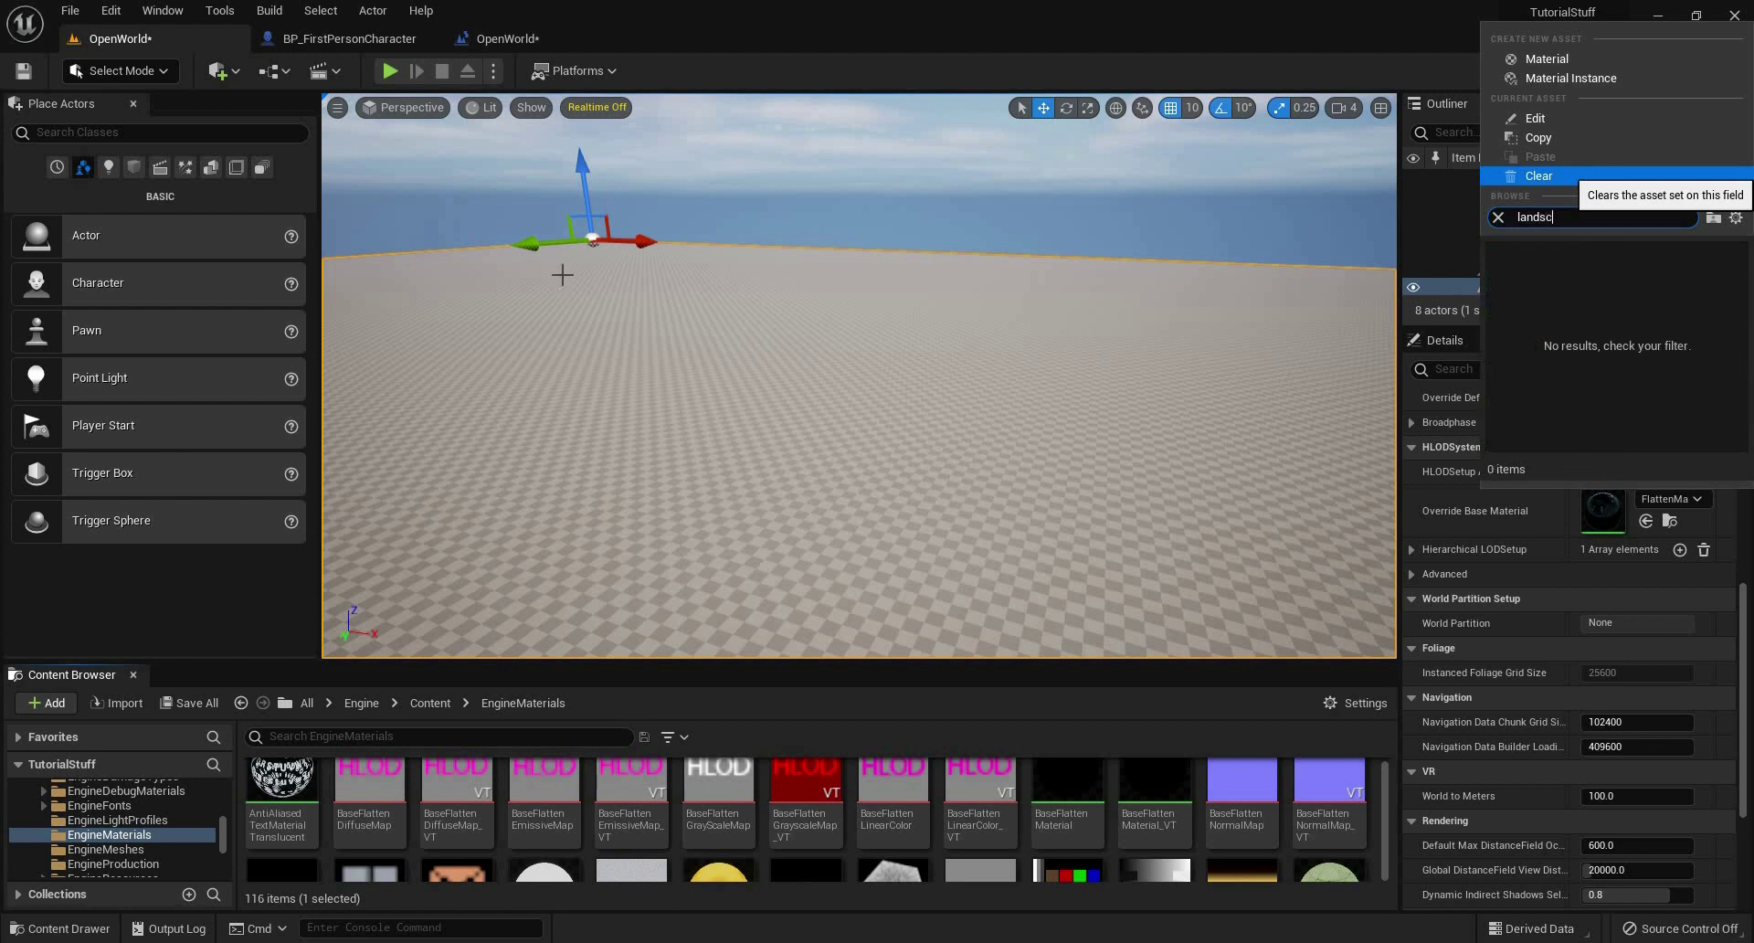
key("Escape")
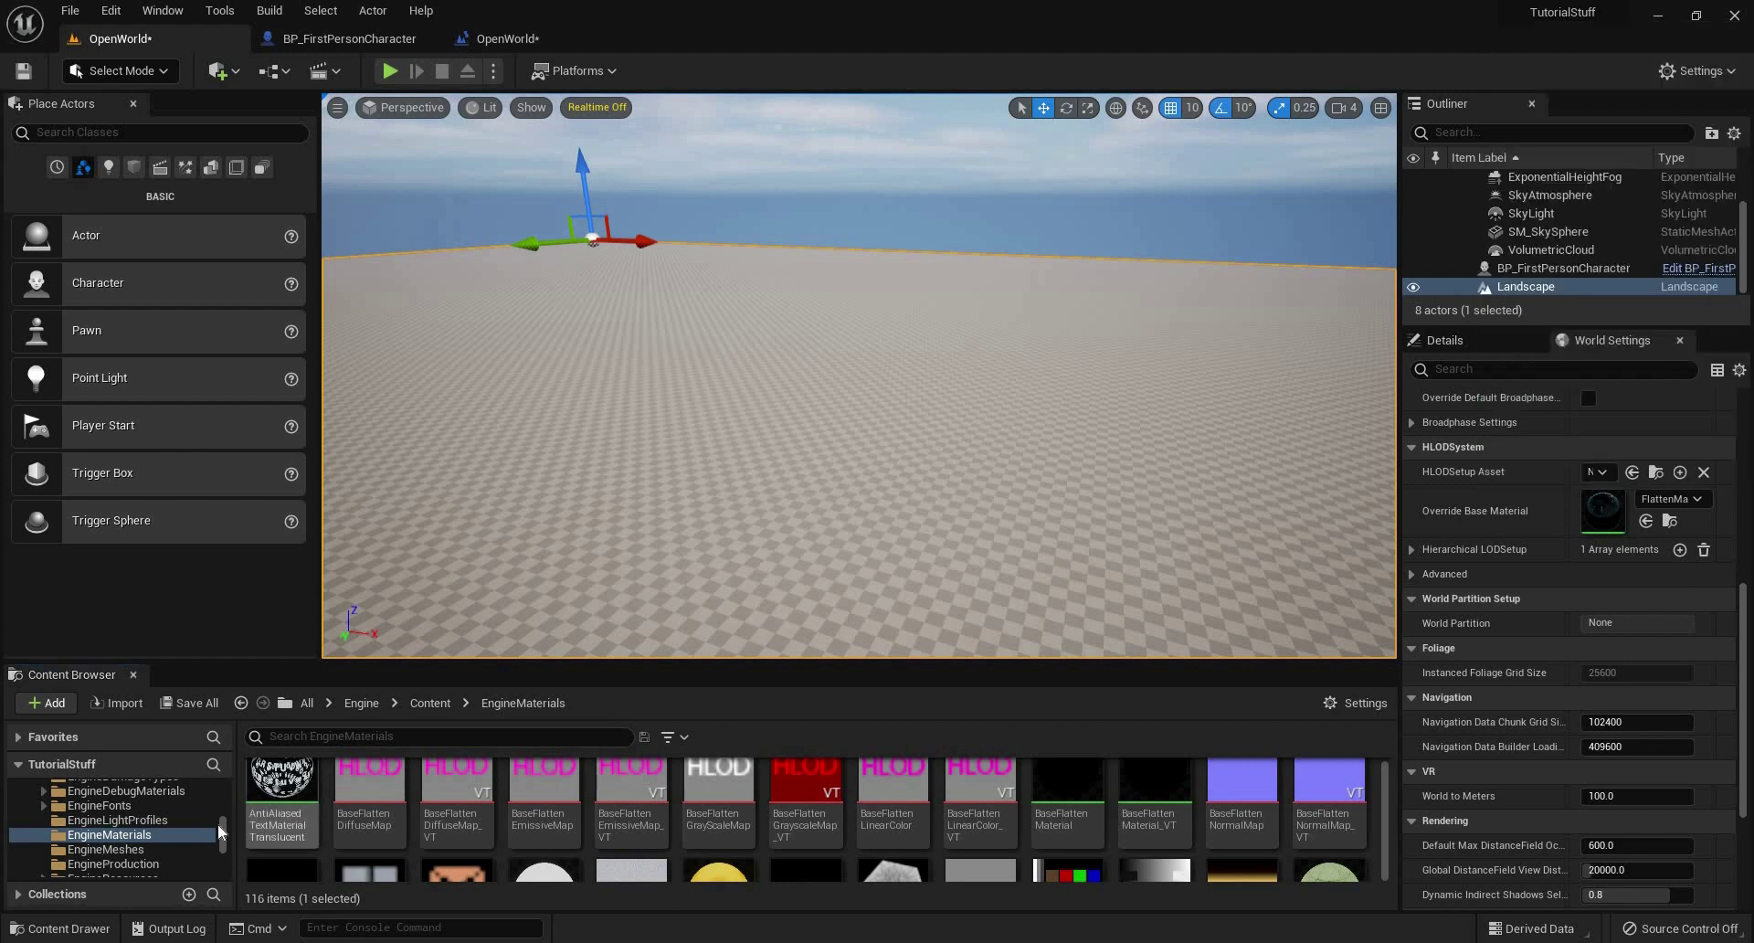
Look through the Engine content folders, including TemplateResources, for usable material assets.
scroll(137, 850, "up", 2)
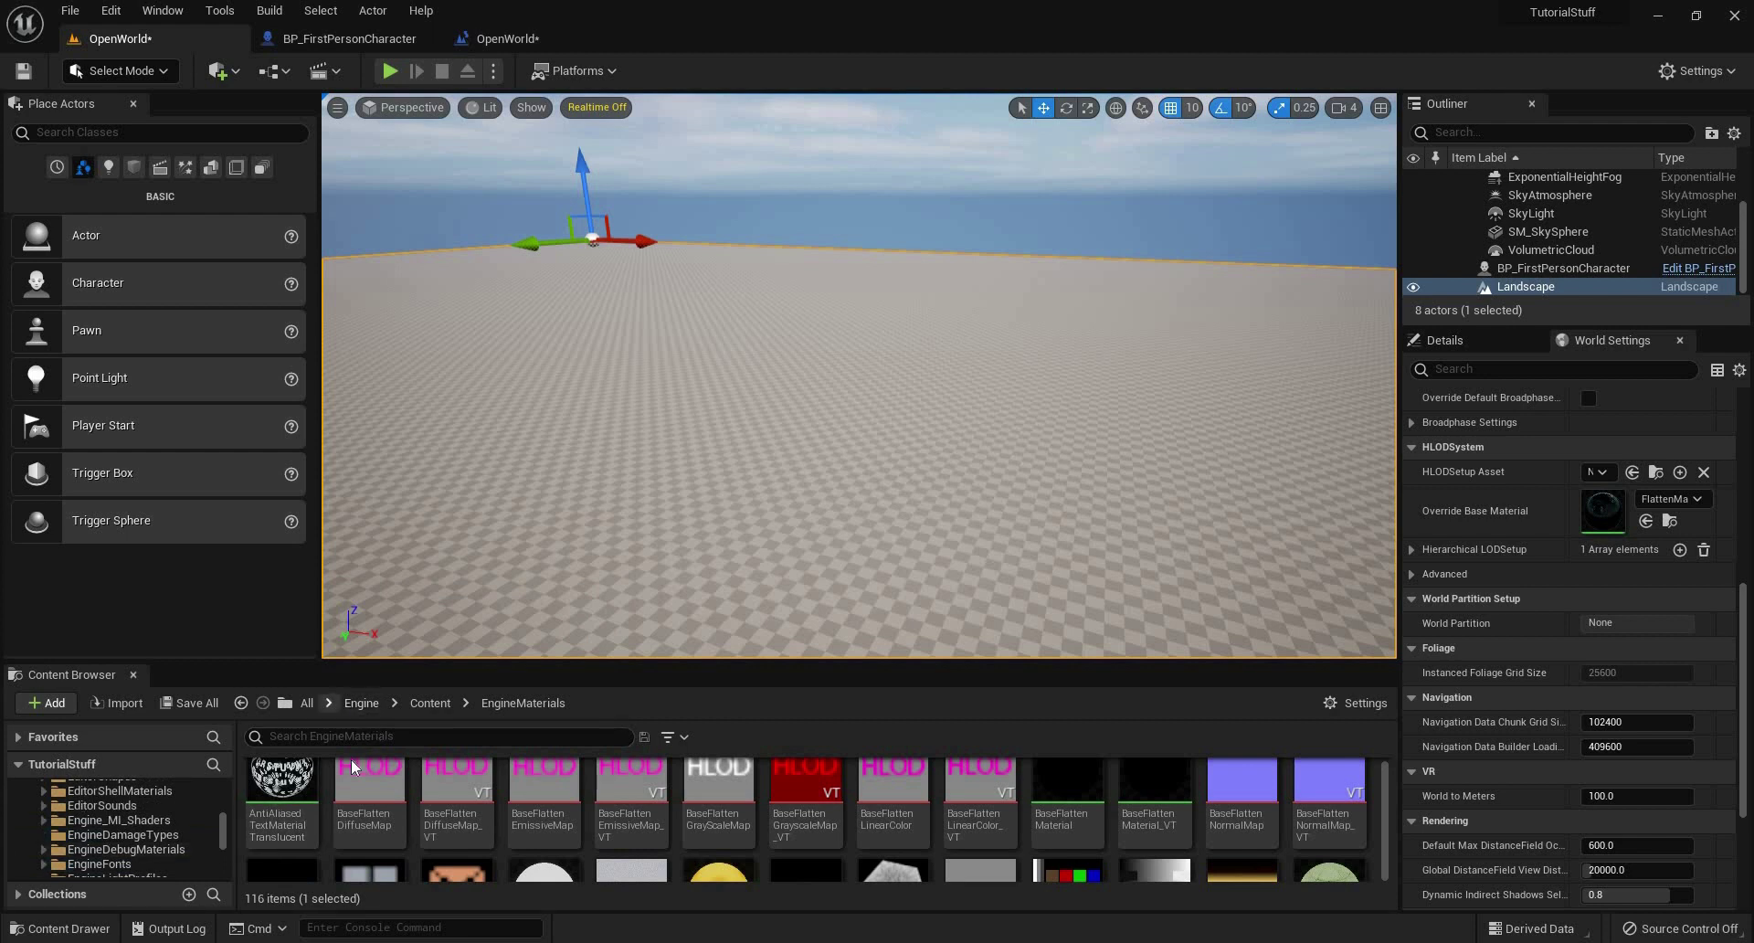
left_click(361, 702)
double_click(287, 801)
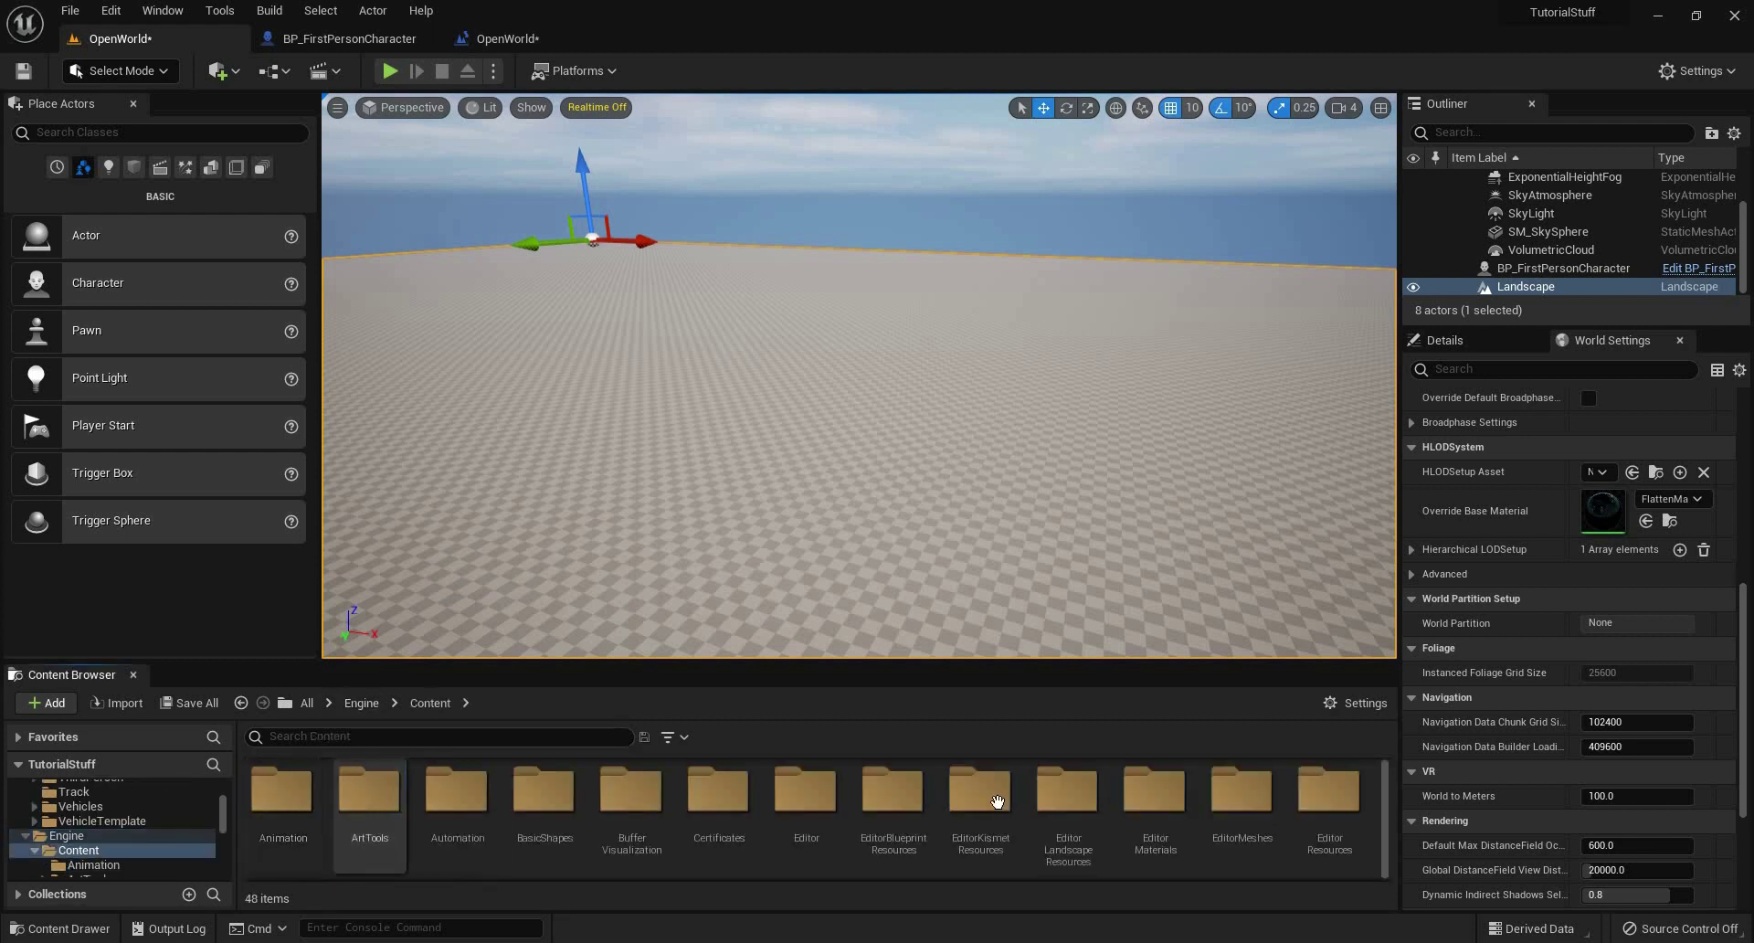
scroll(1105, 803, "down", 1)
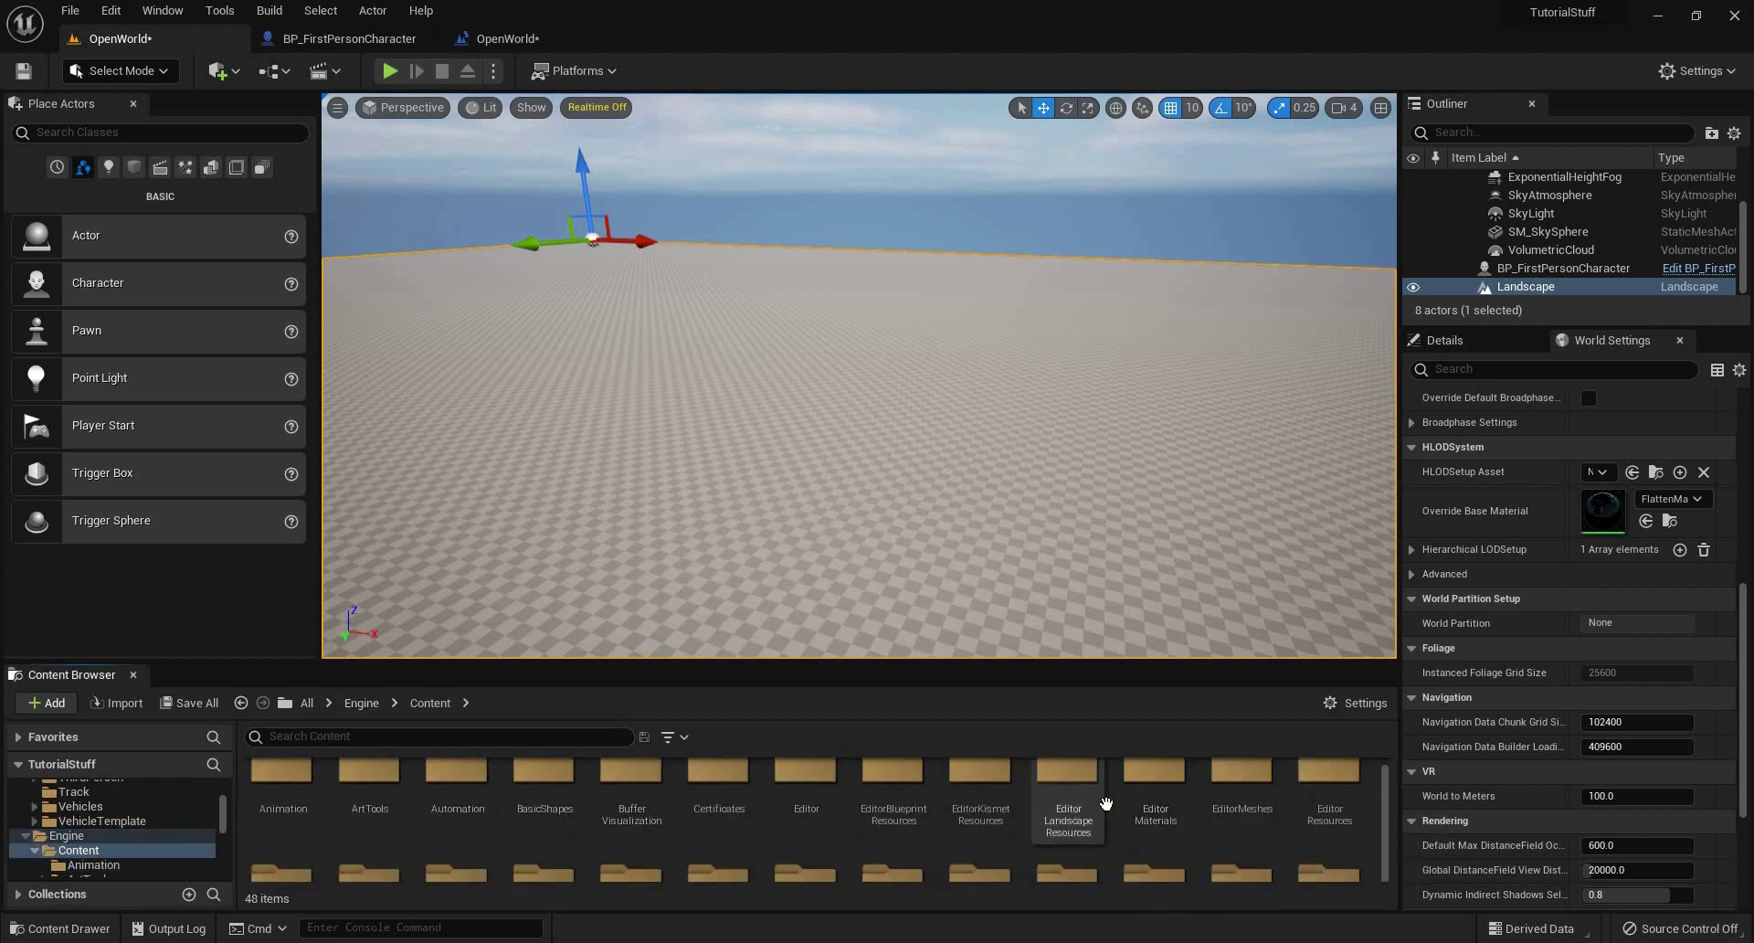
left_click(1105, 803)
scroll(1105, 803, "down", 4)
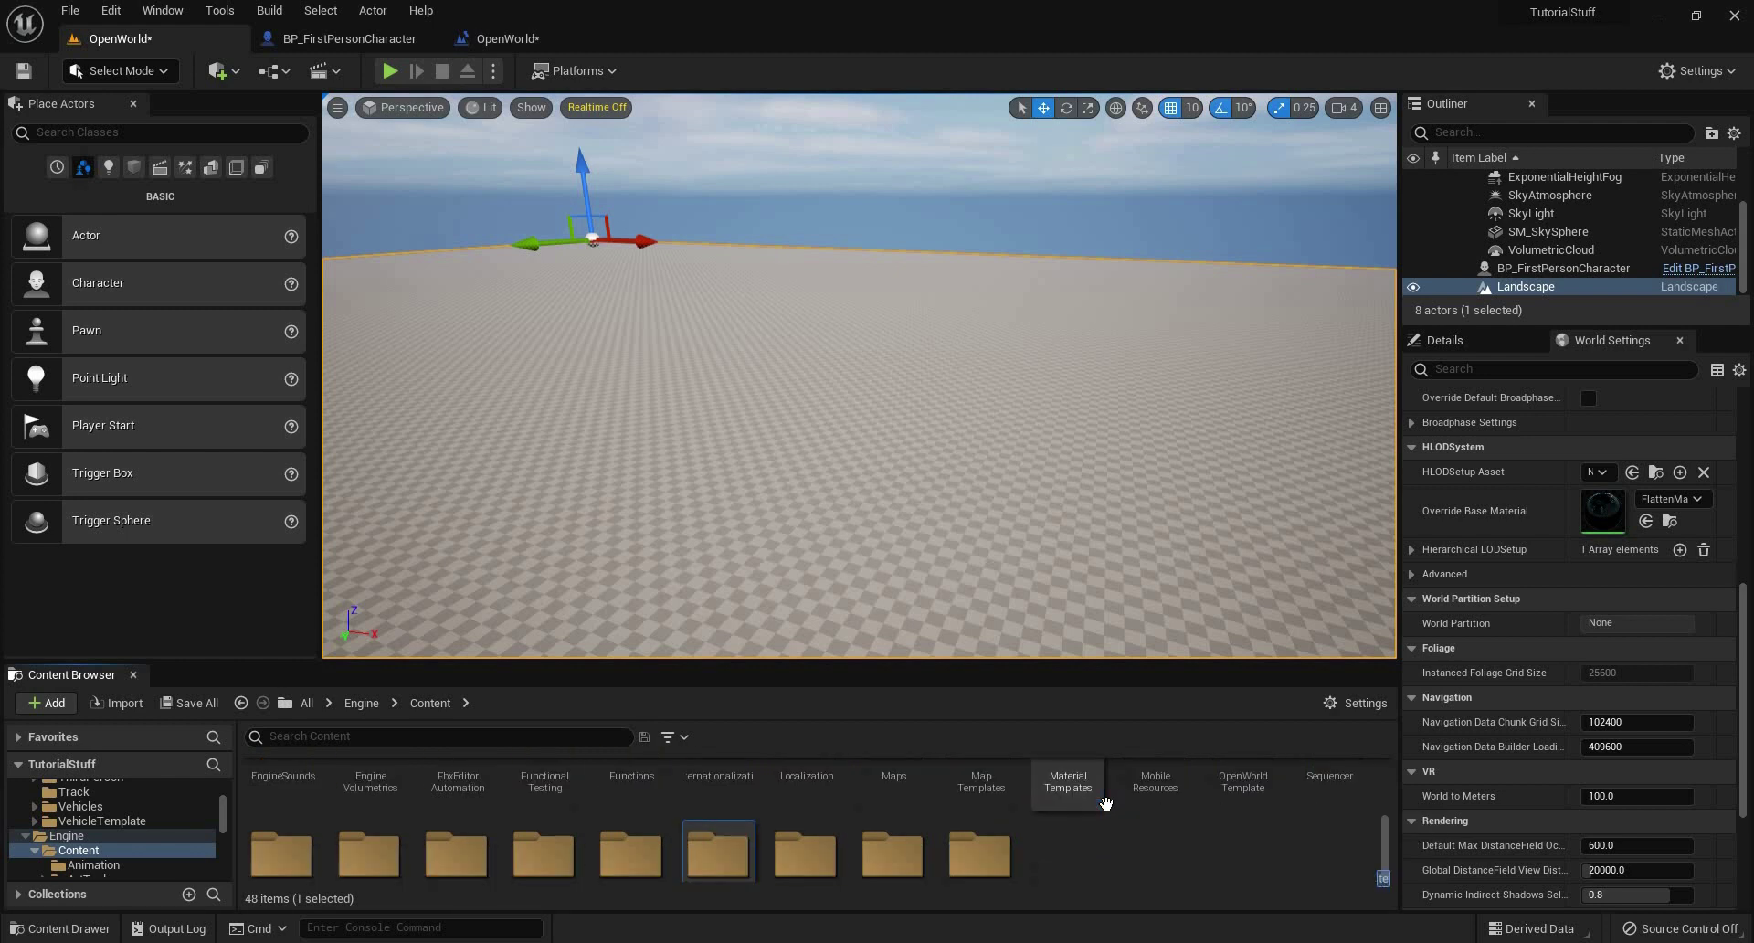
double_click(1098, 776)
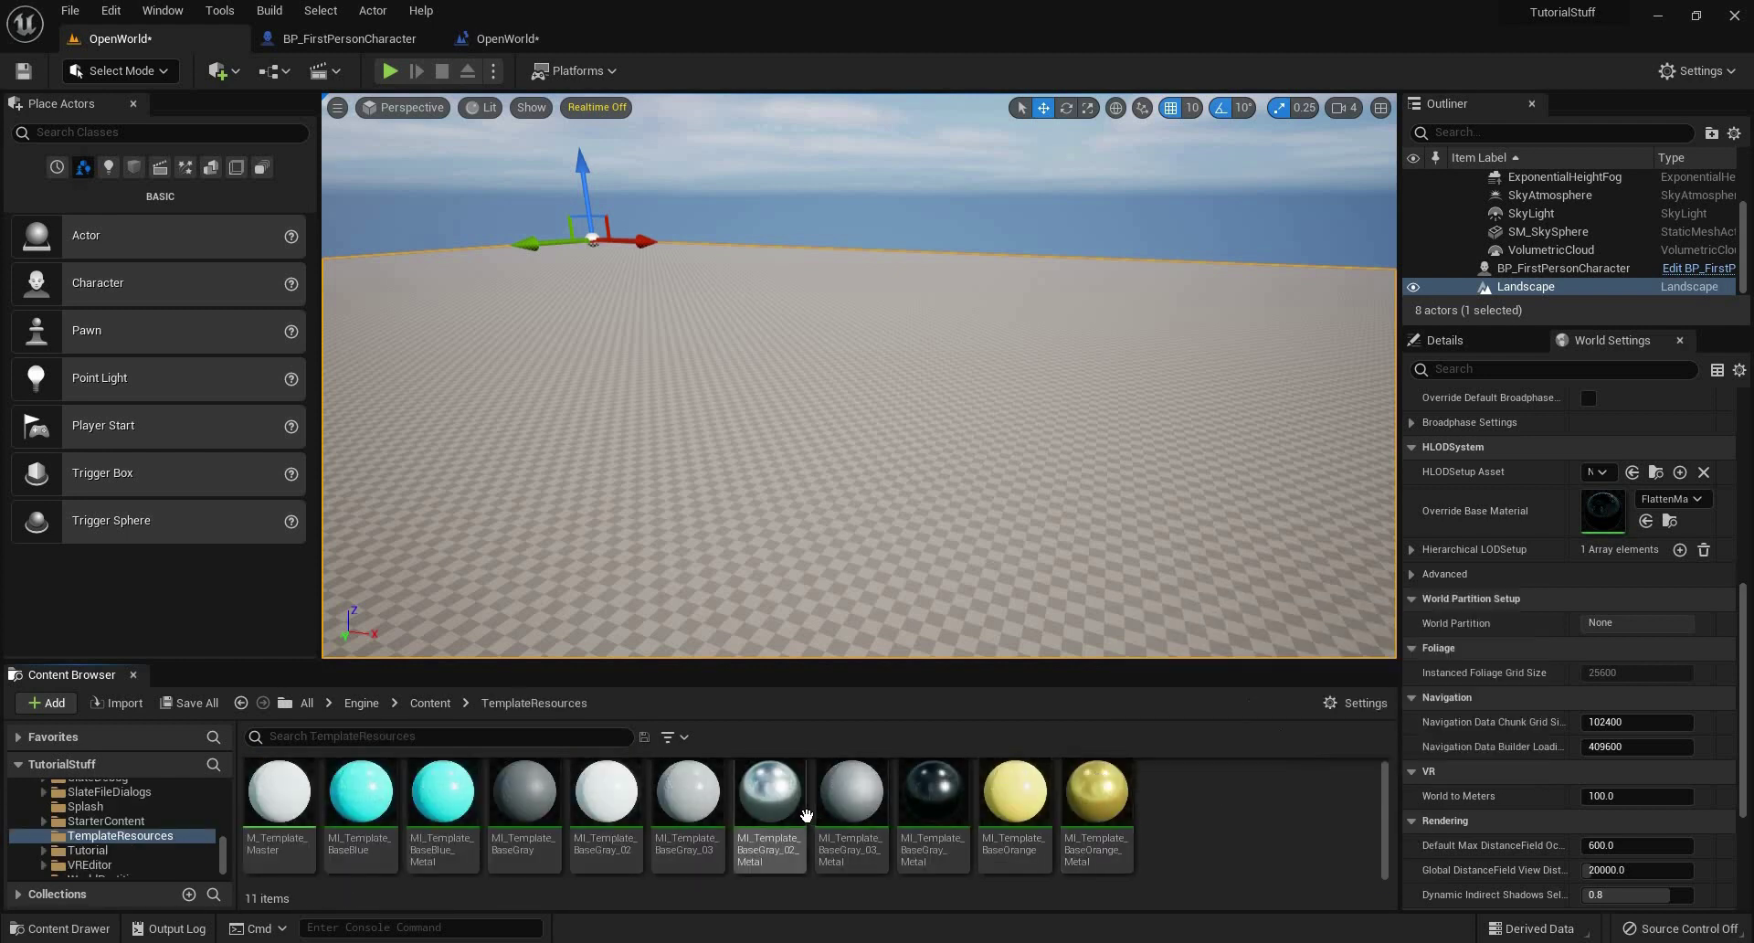
key("alt+Left")
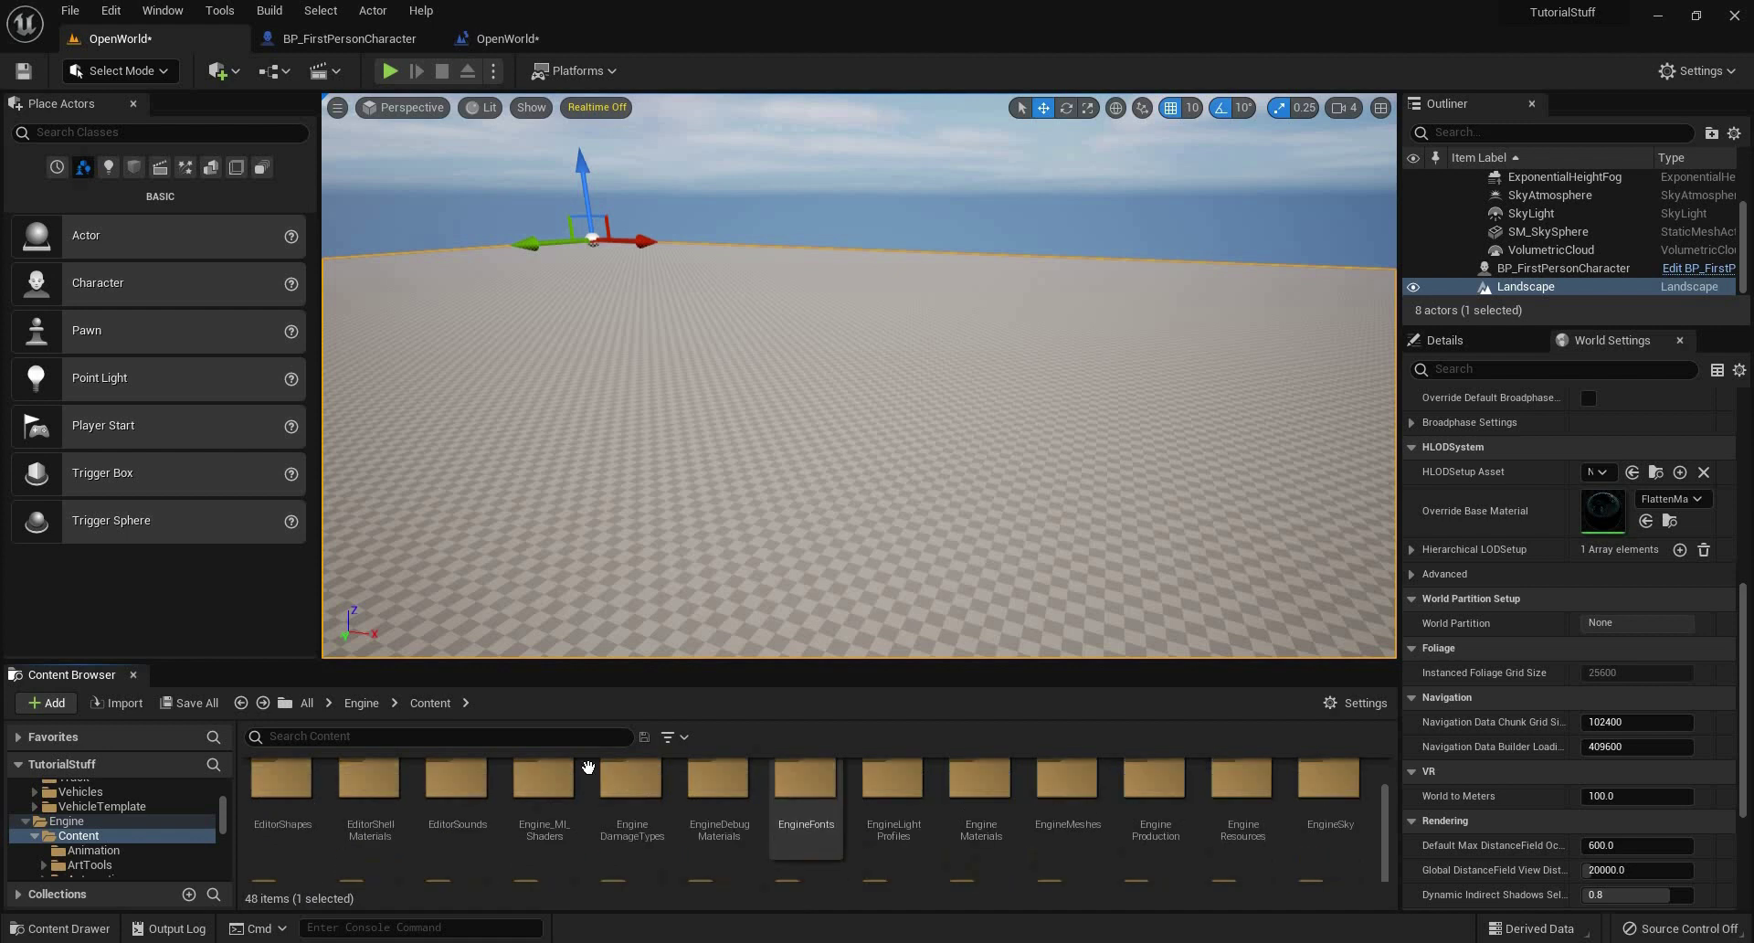
scroll(731, 822, "up", 5)
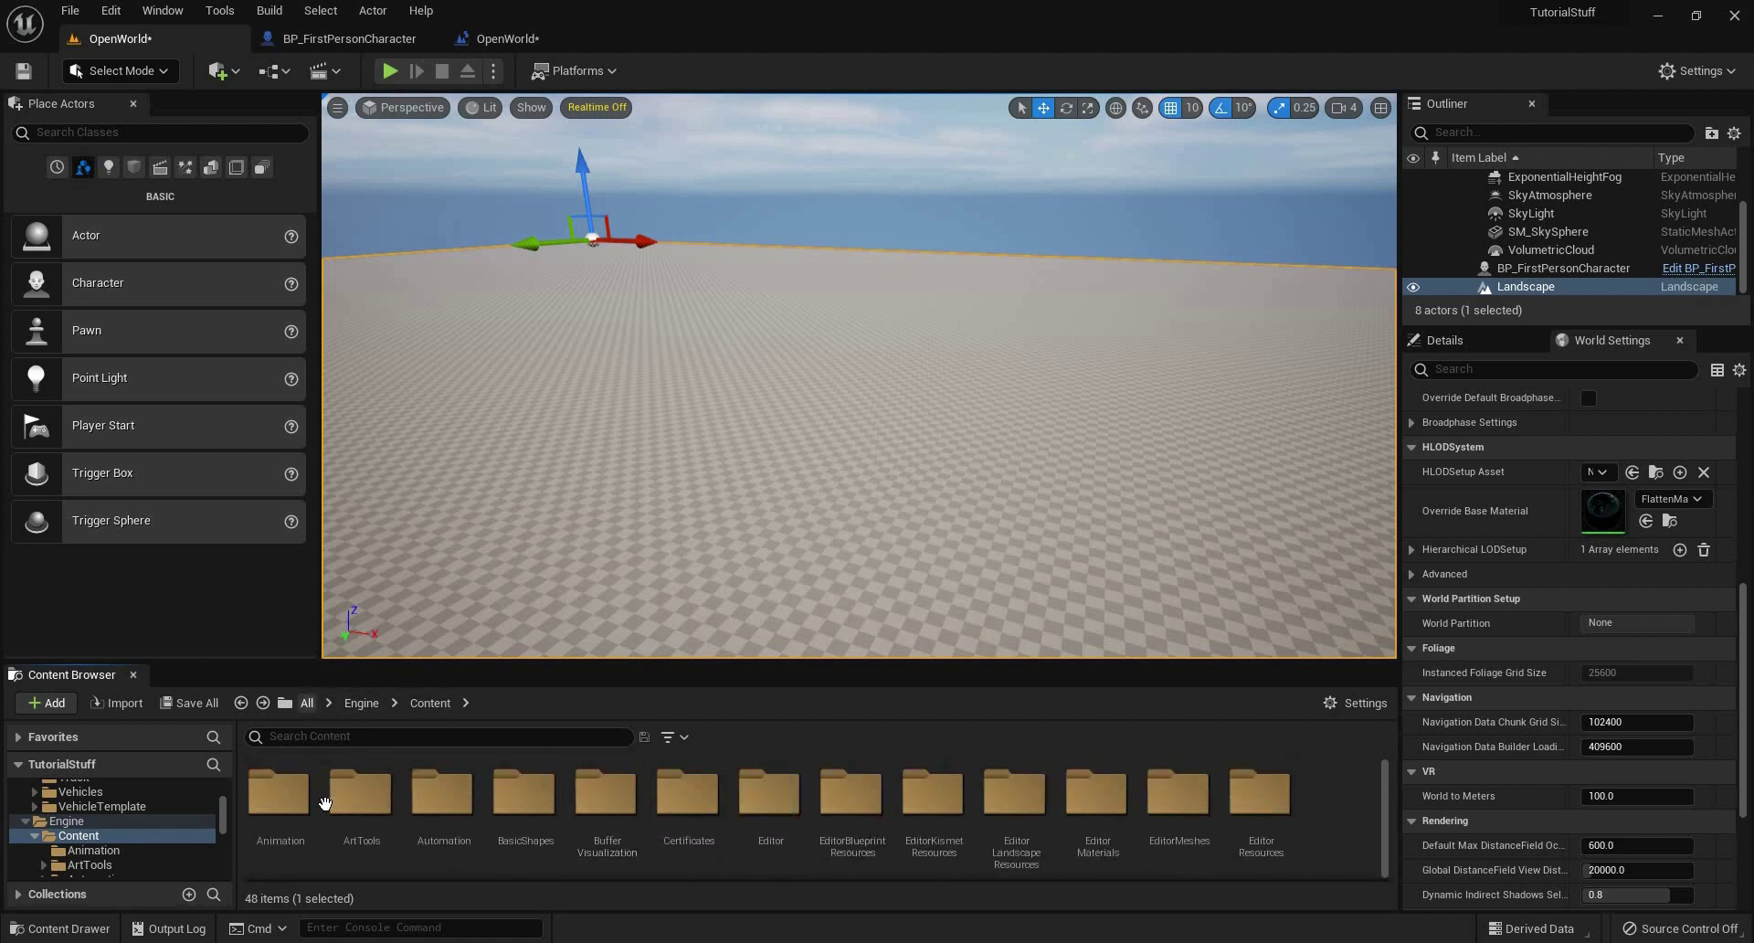
Rename the LandscapeMat material in the 2DTextures folder as Stuff and try to assign it as the Override Base Material.
left_click(265, 797)
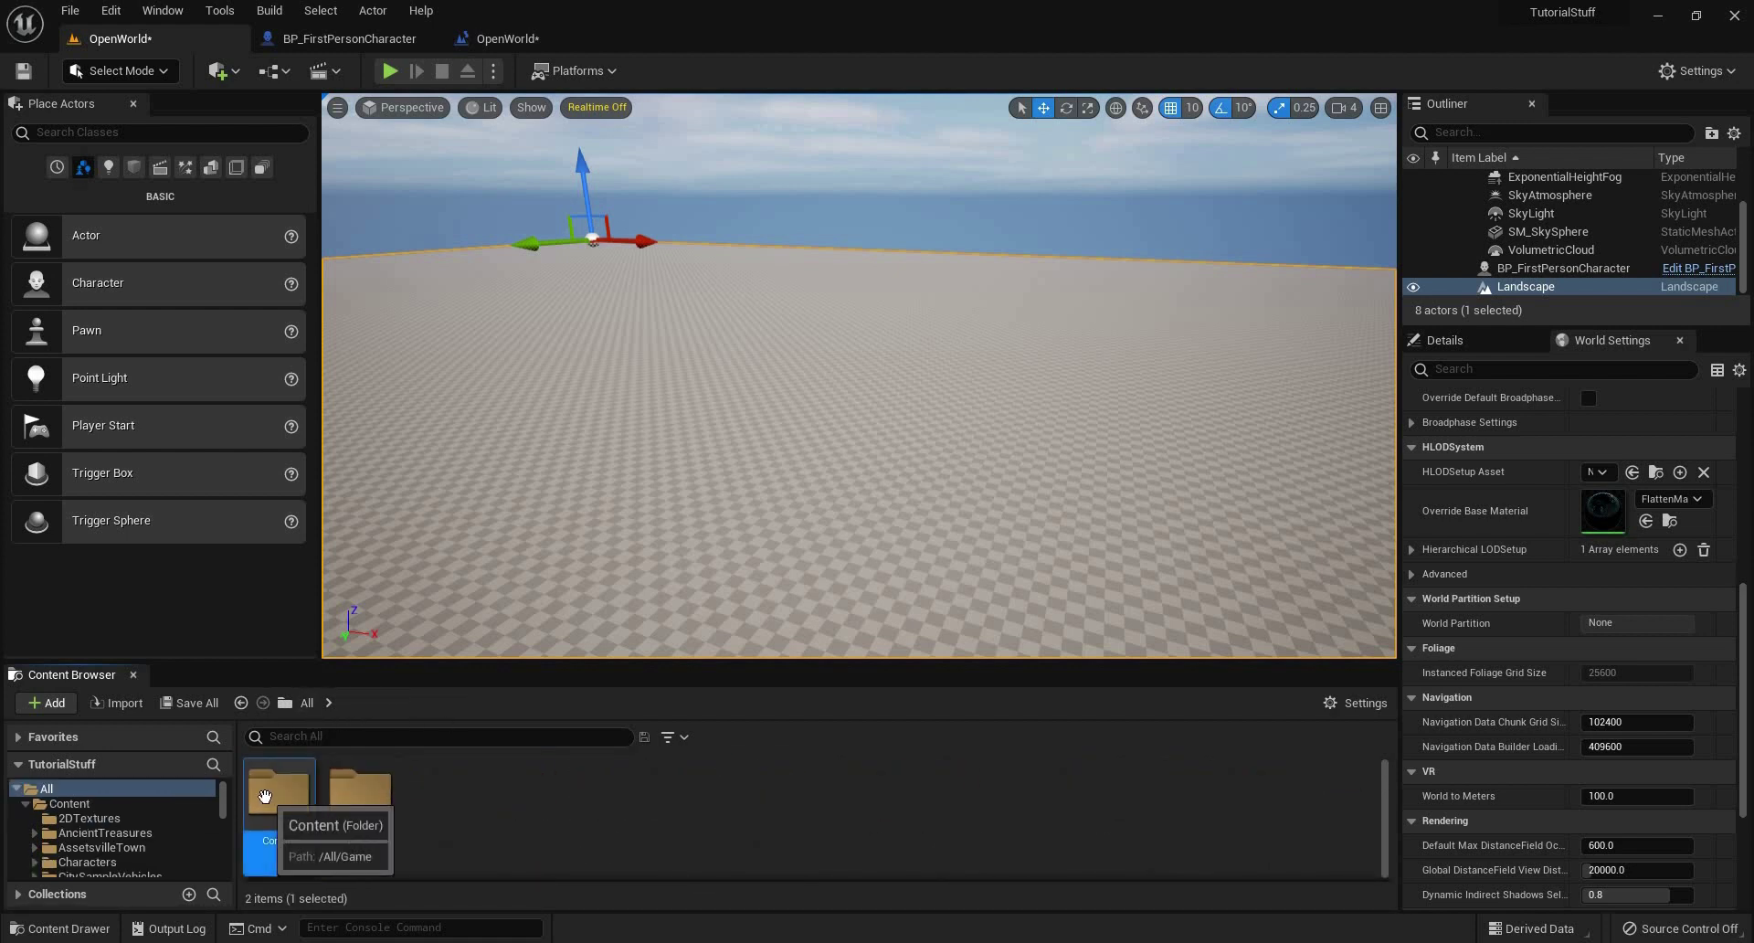
double_click(265, 796)
double_click(279, 787)
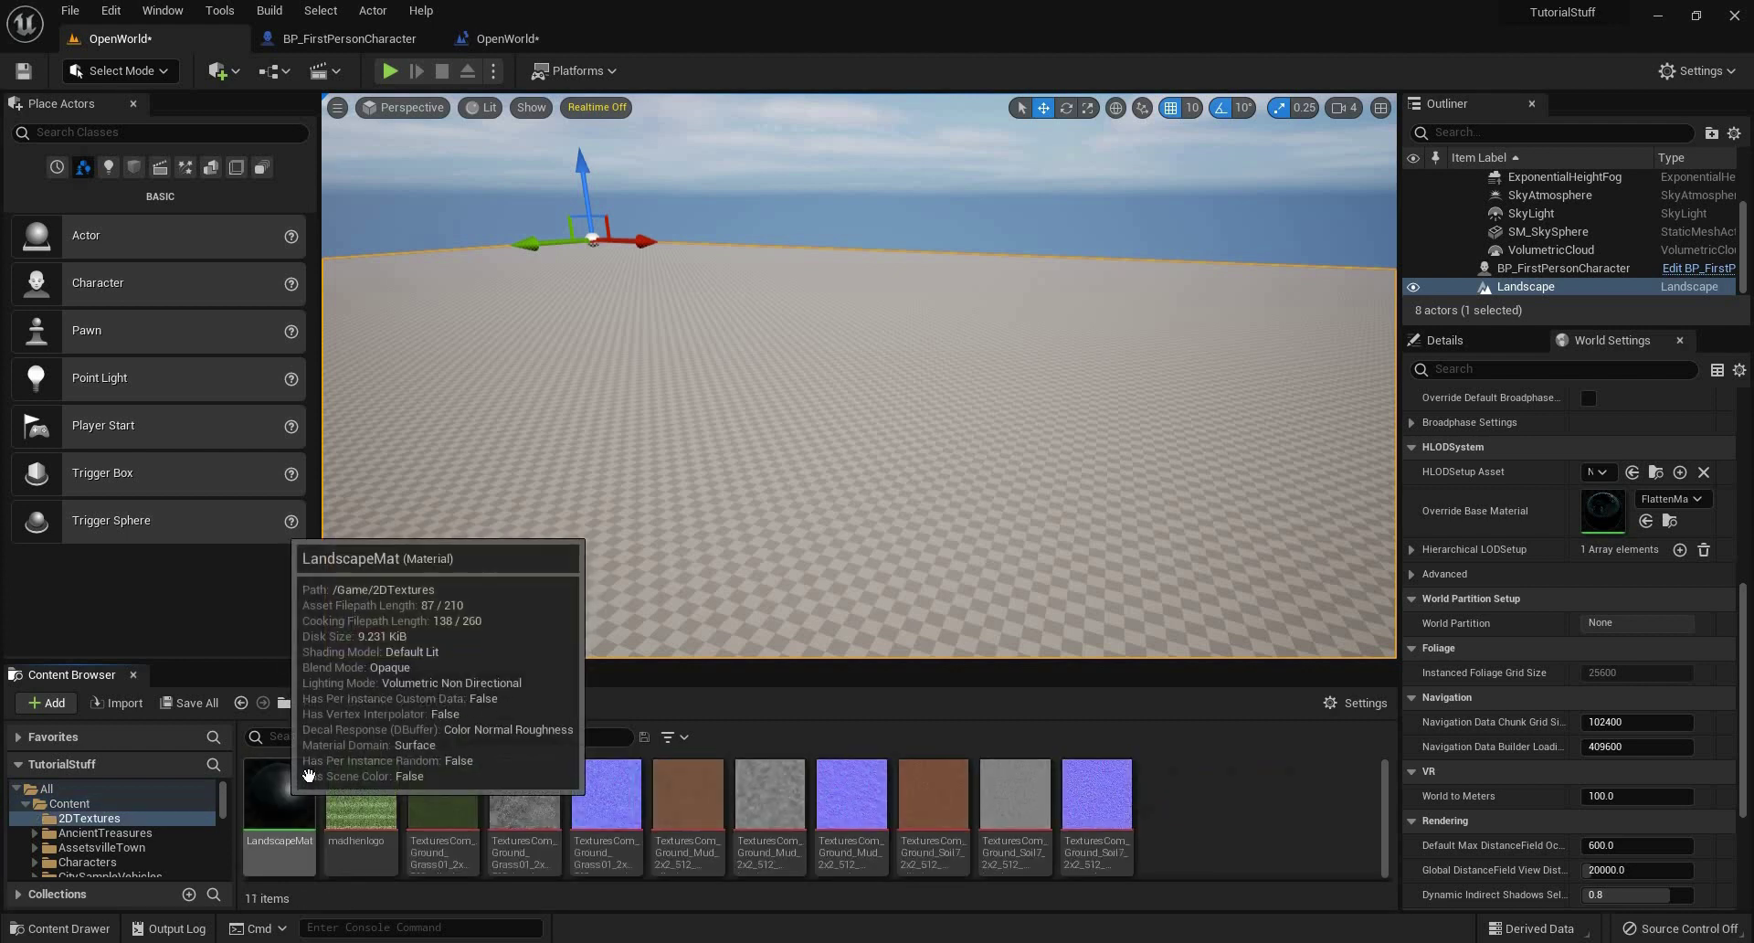
left_click(280, 791)
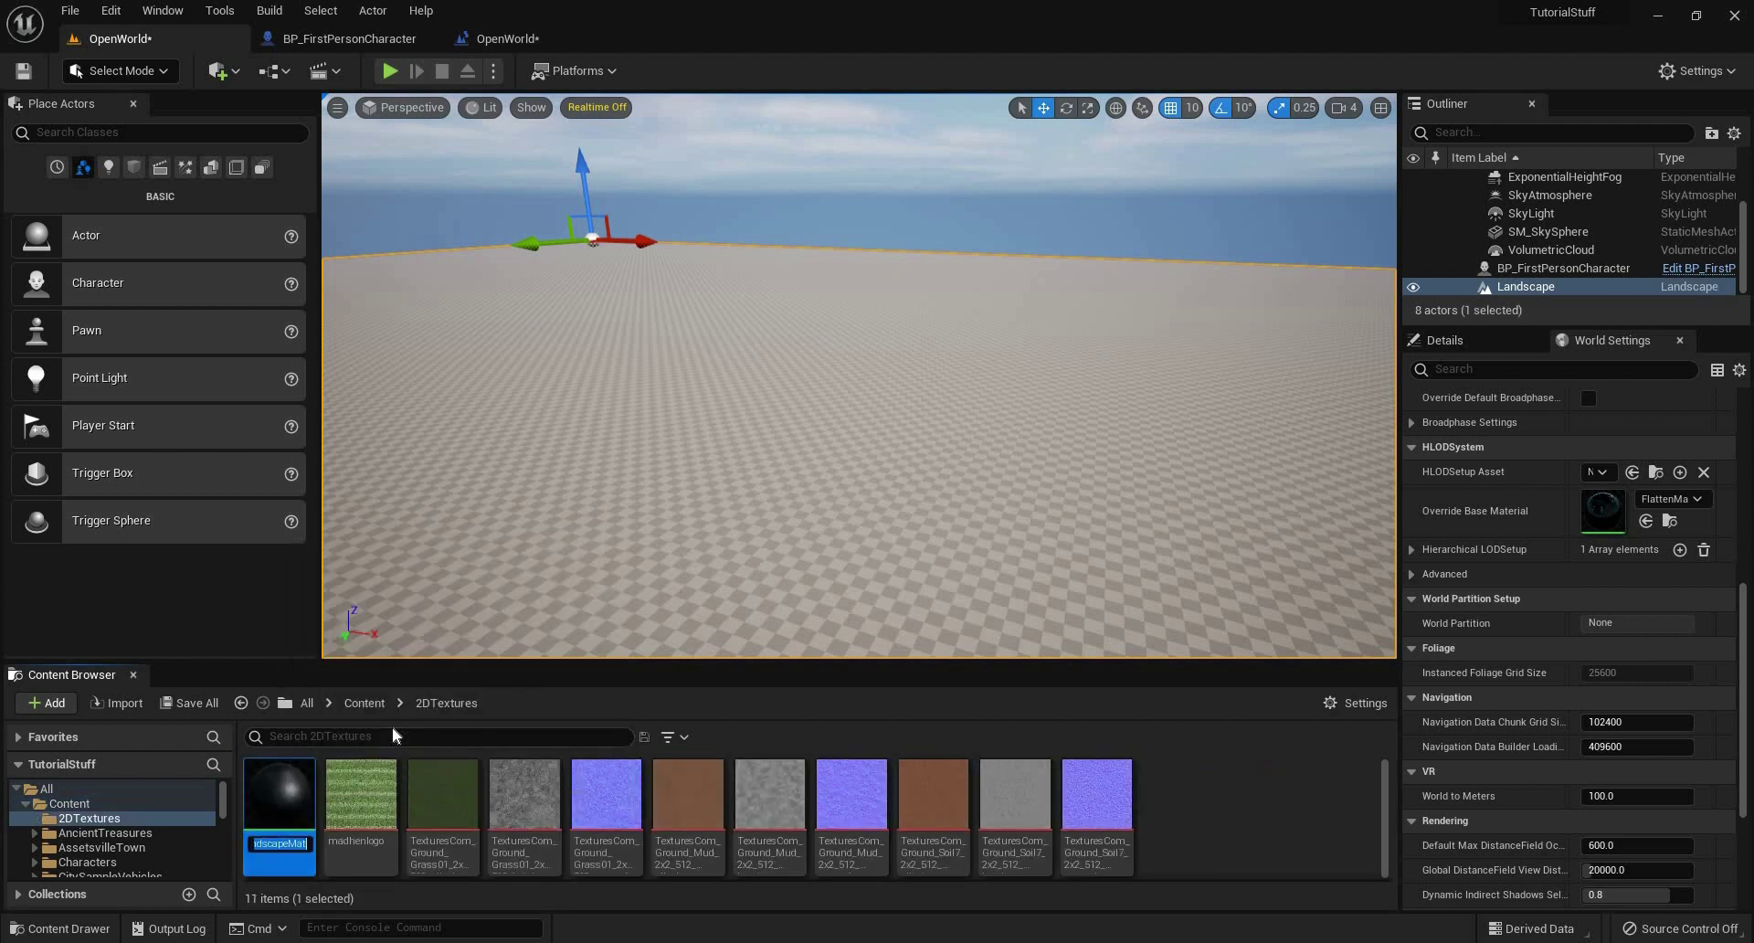
type("f")
key("Return")
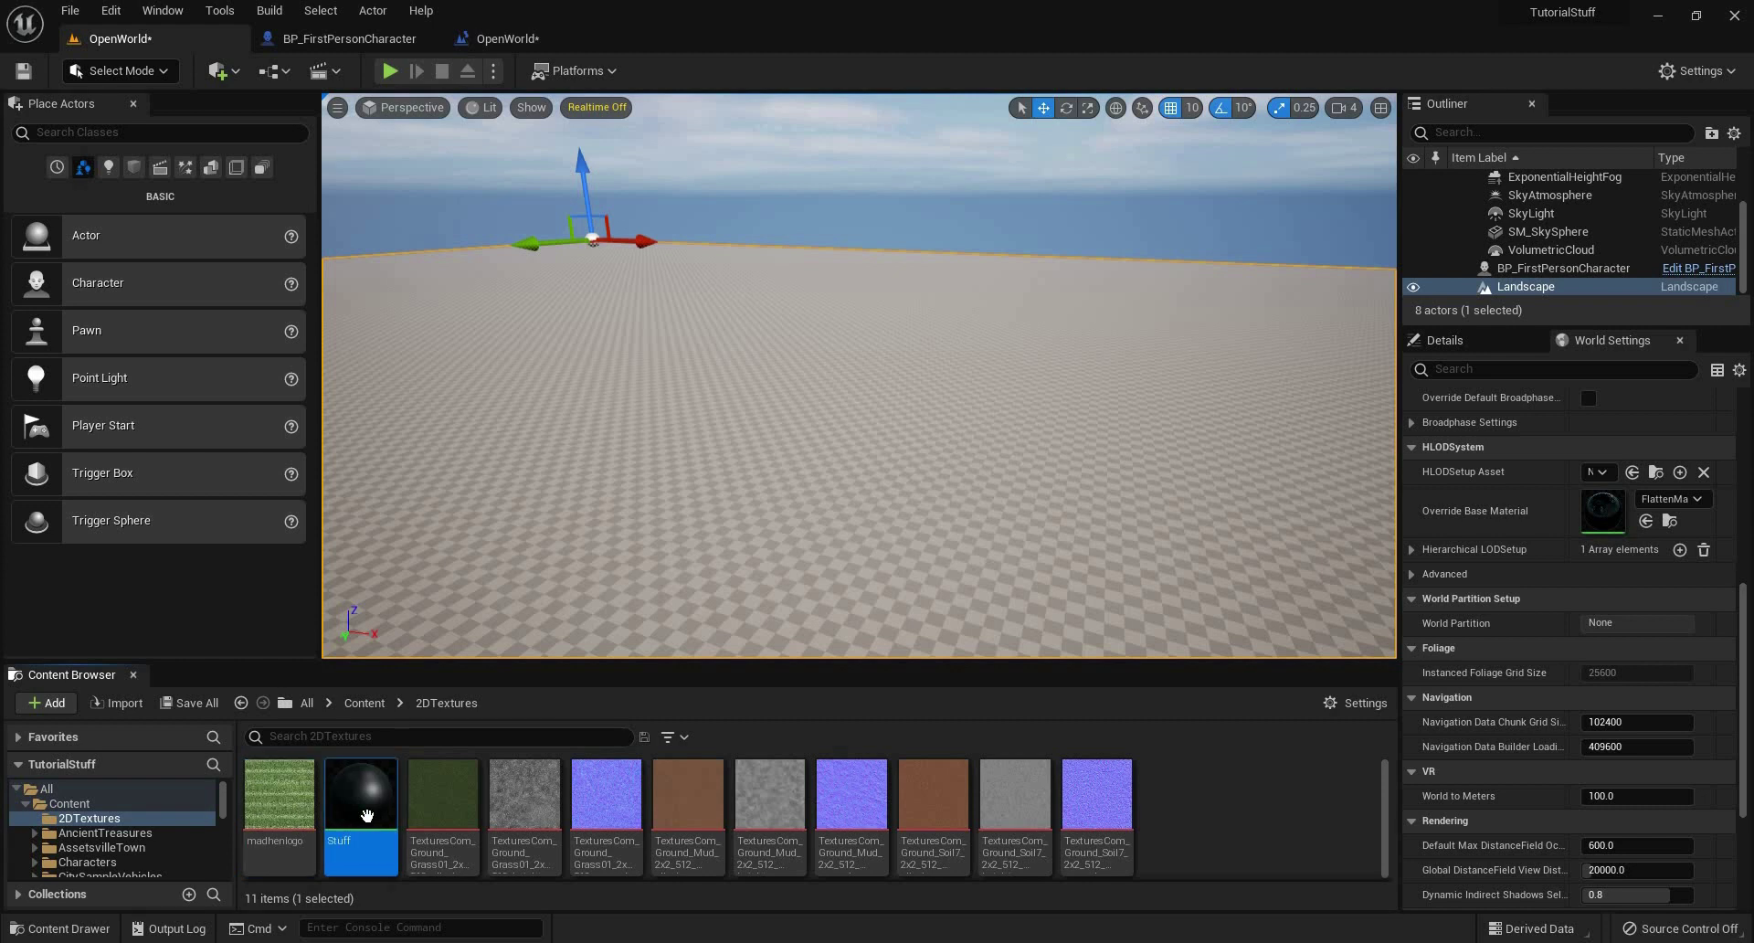
left_click_drag(1636, 496, 1608, 530)
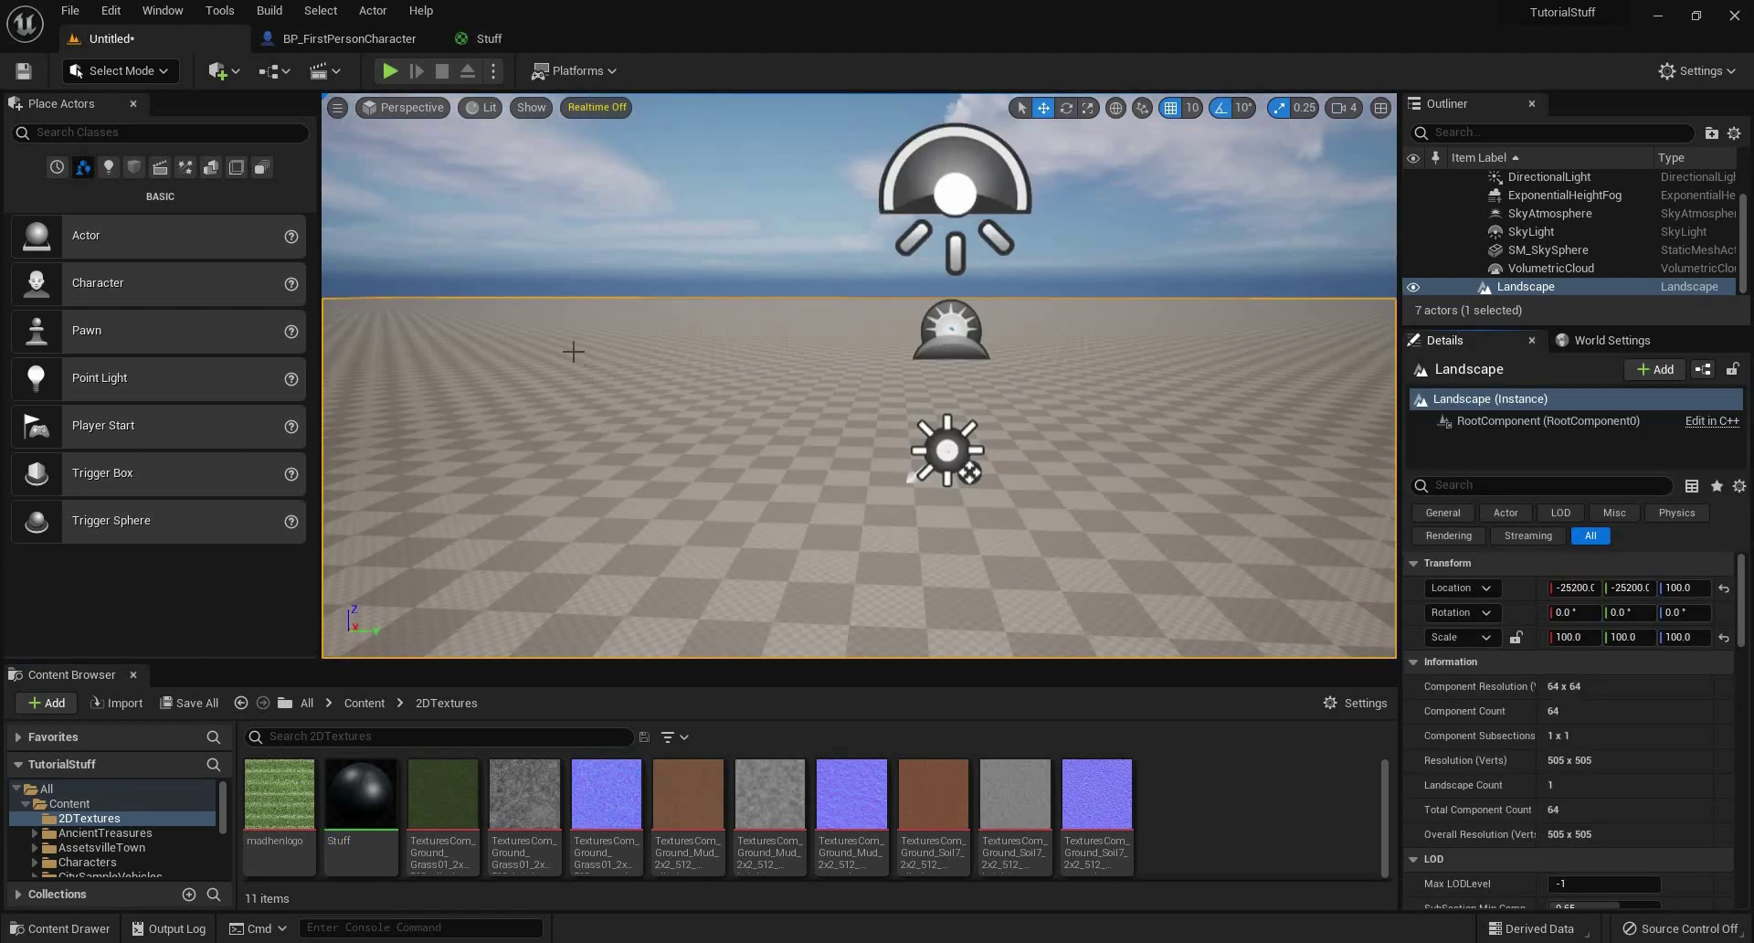
Assign the Stuff material as the Landscape Material of the landscape in the new untitled level.
right_click_drag(653, 340, 585, 274)
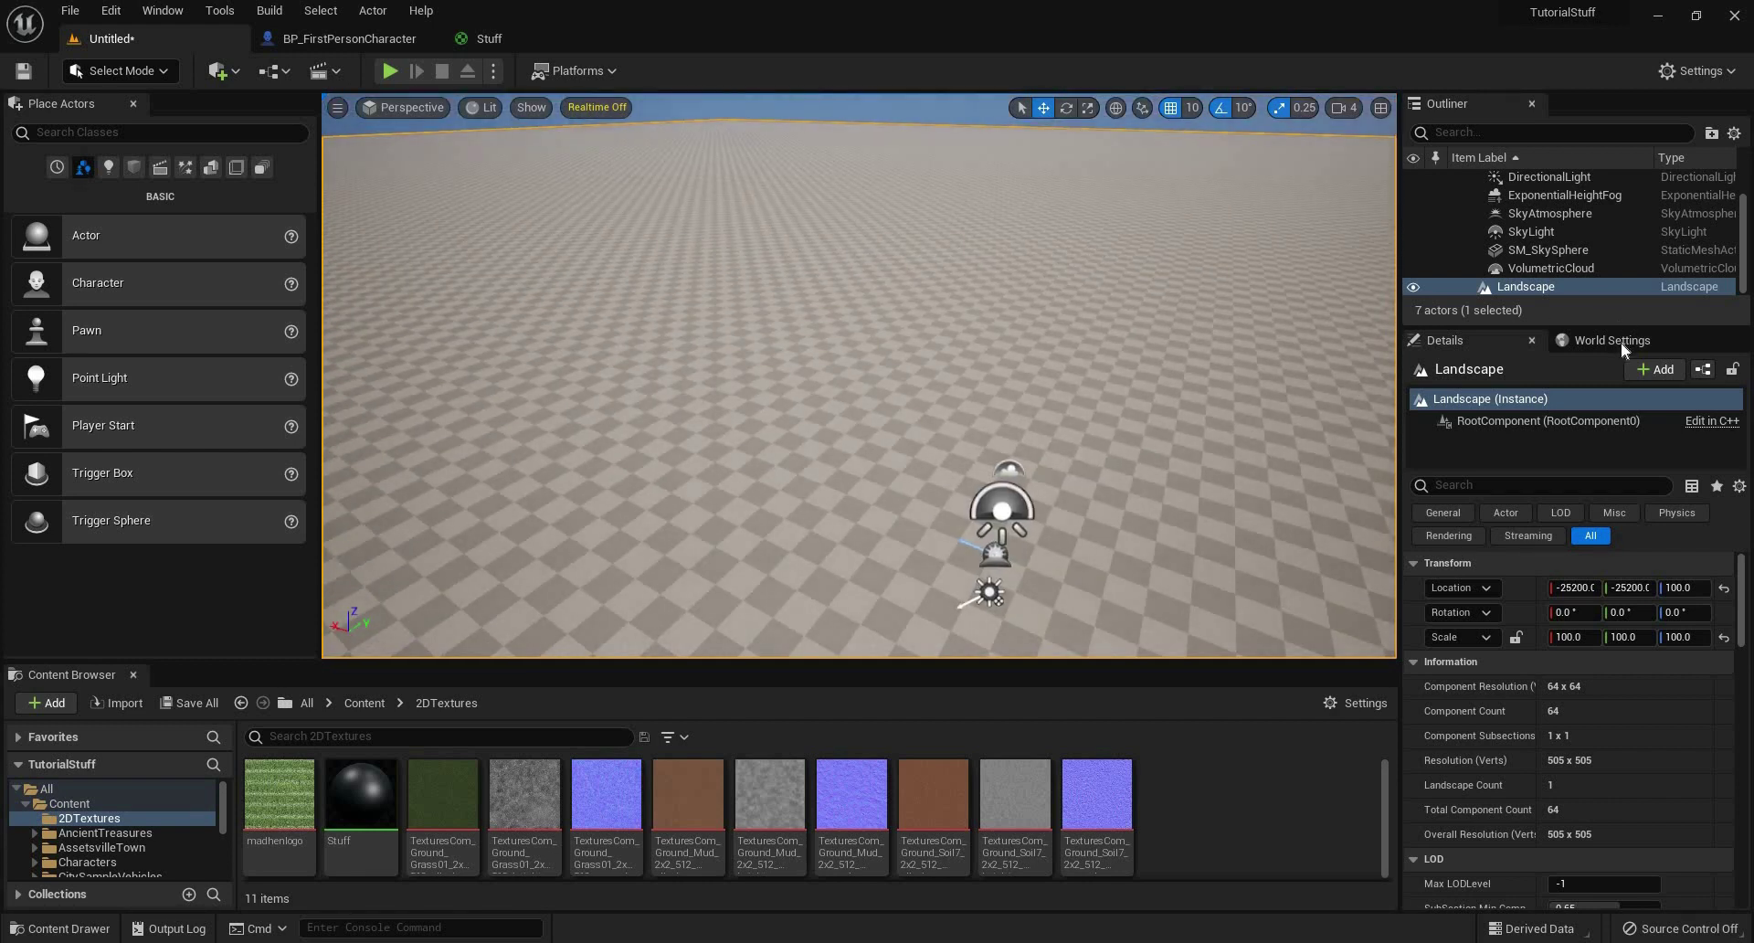
left_click(1613, 339)
scroll(1556, 479, "down", 2)
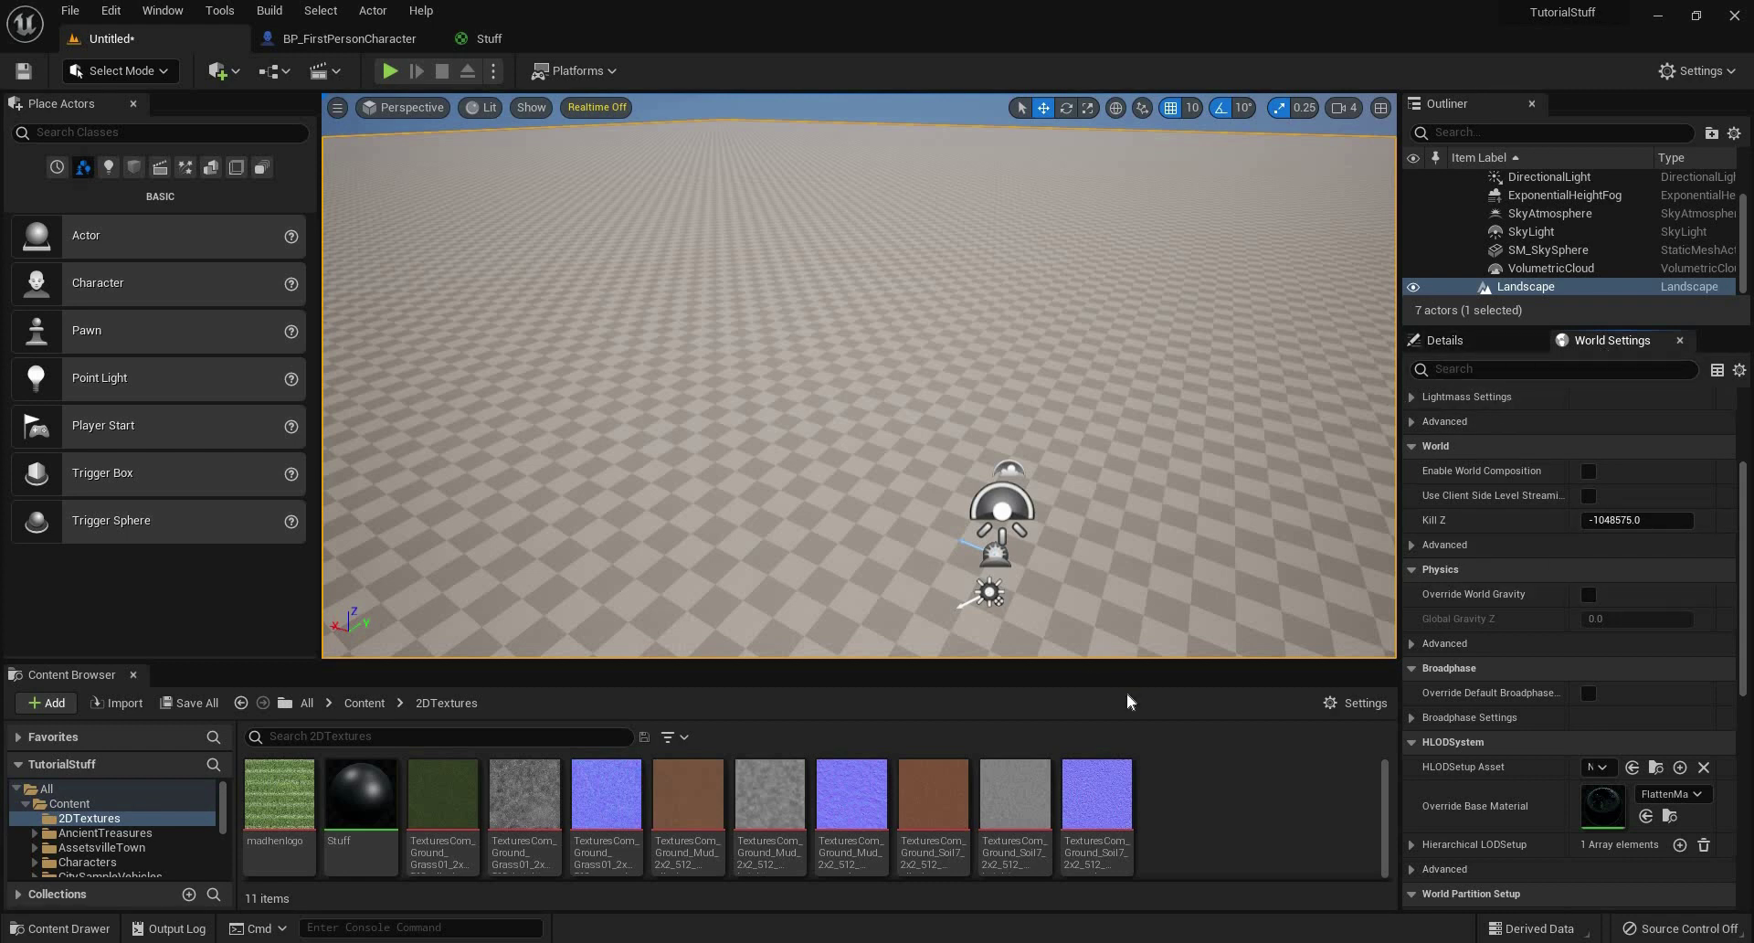
left_click(1444, 340)
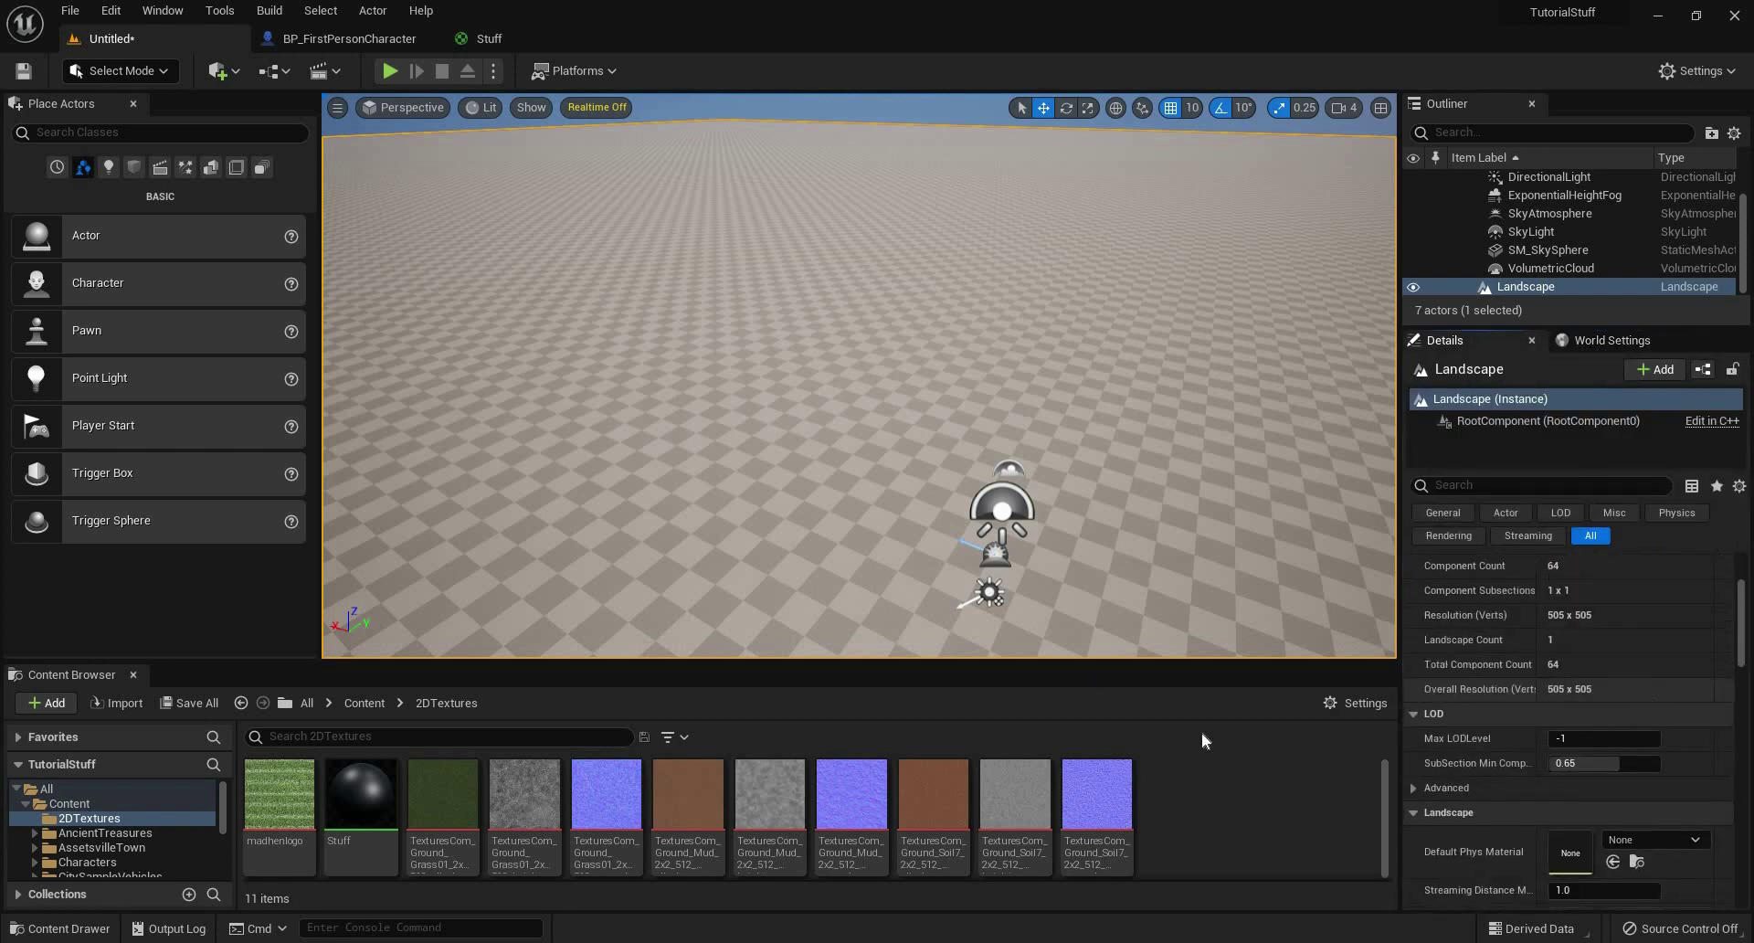
scroll(1567, 730, "down", 4)
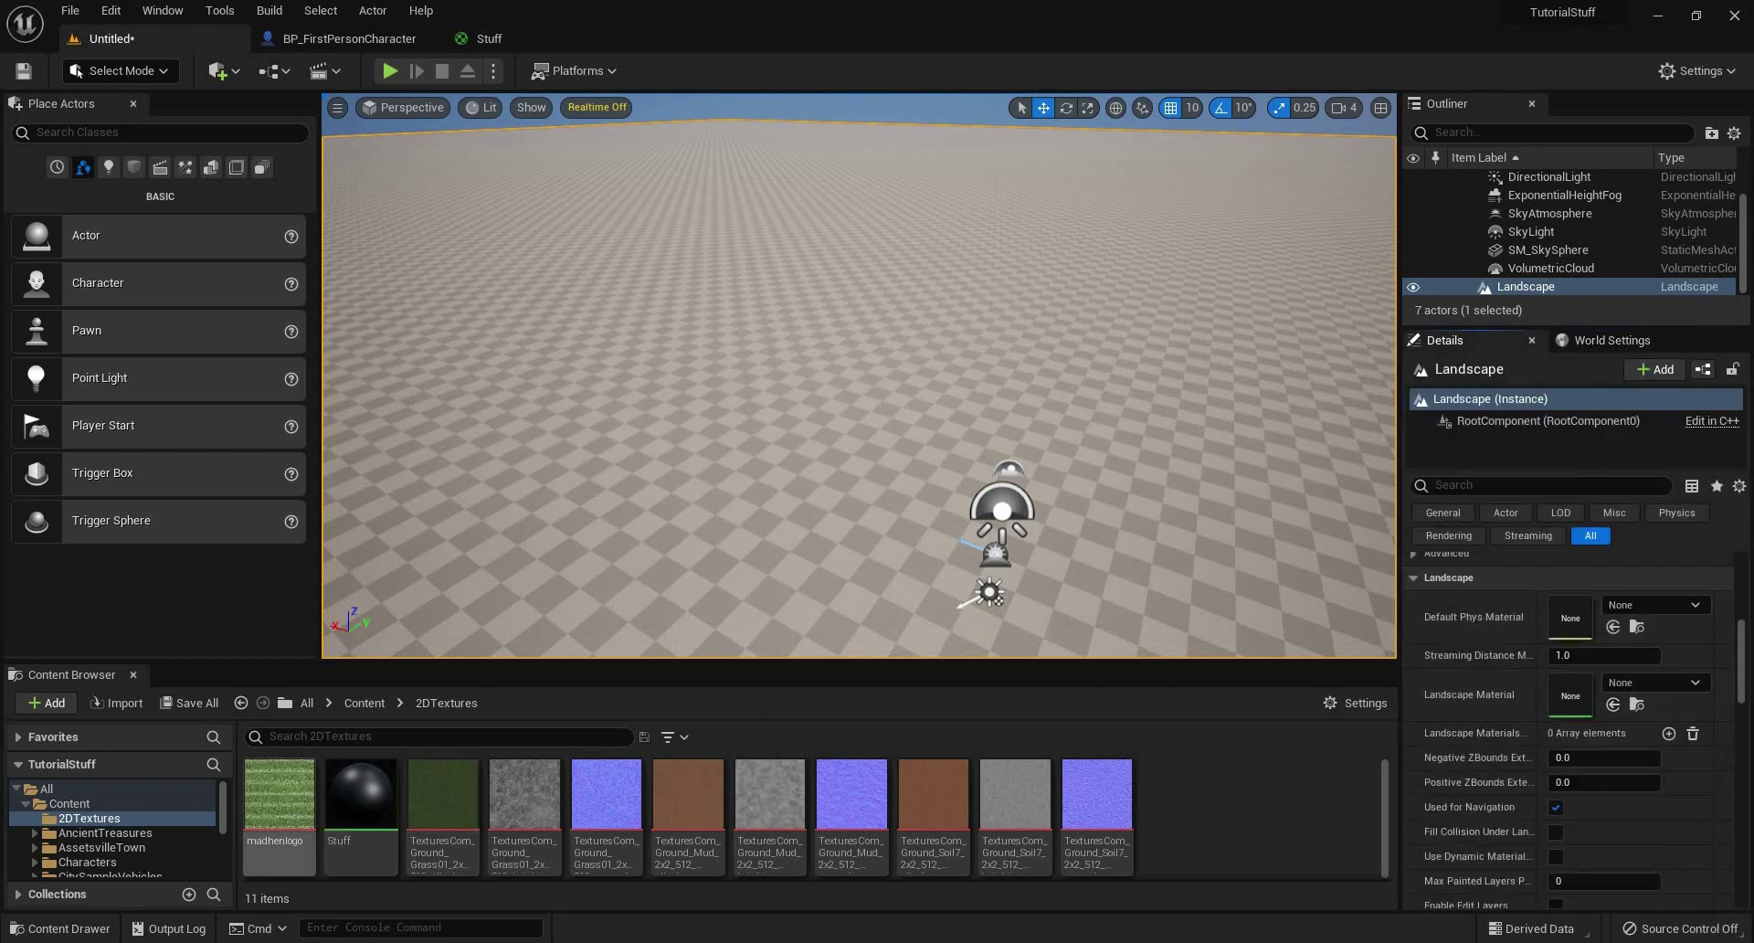
left_click_drag(364, 813, 1607, 704)
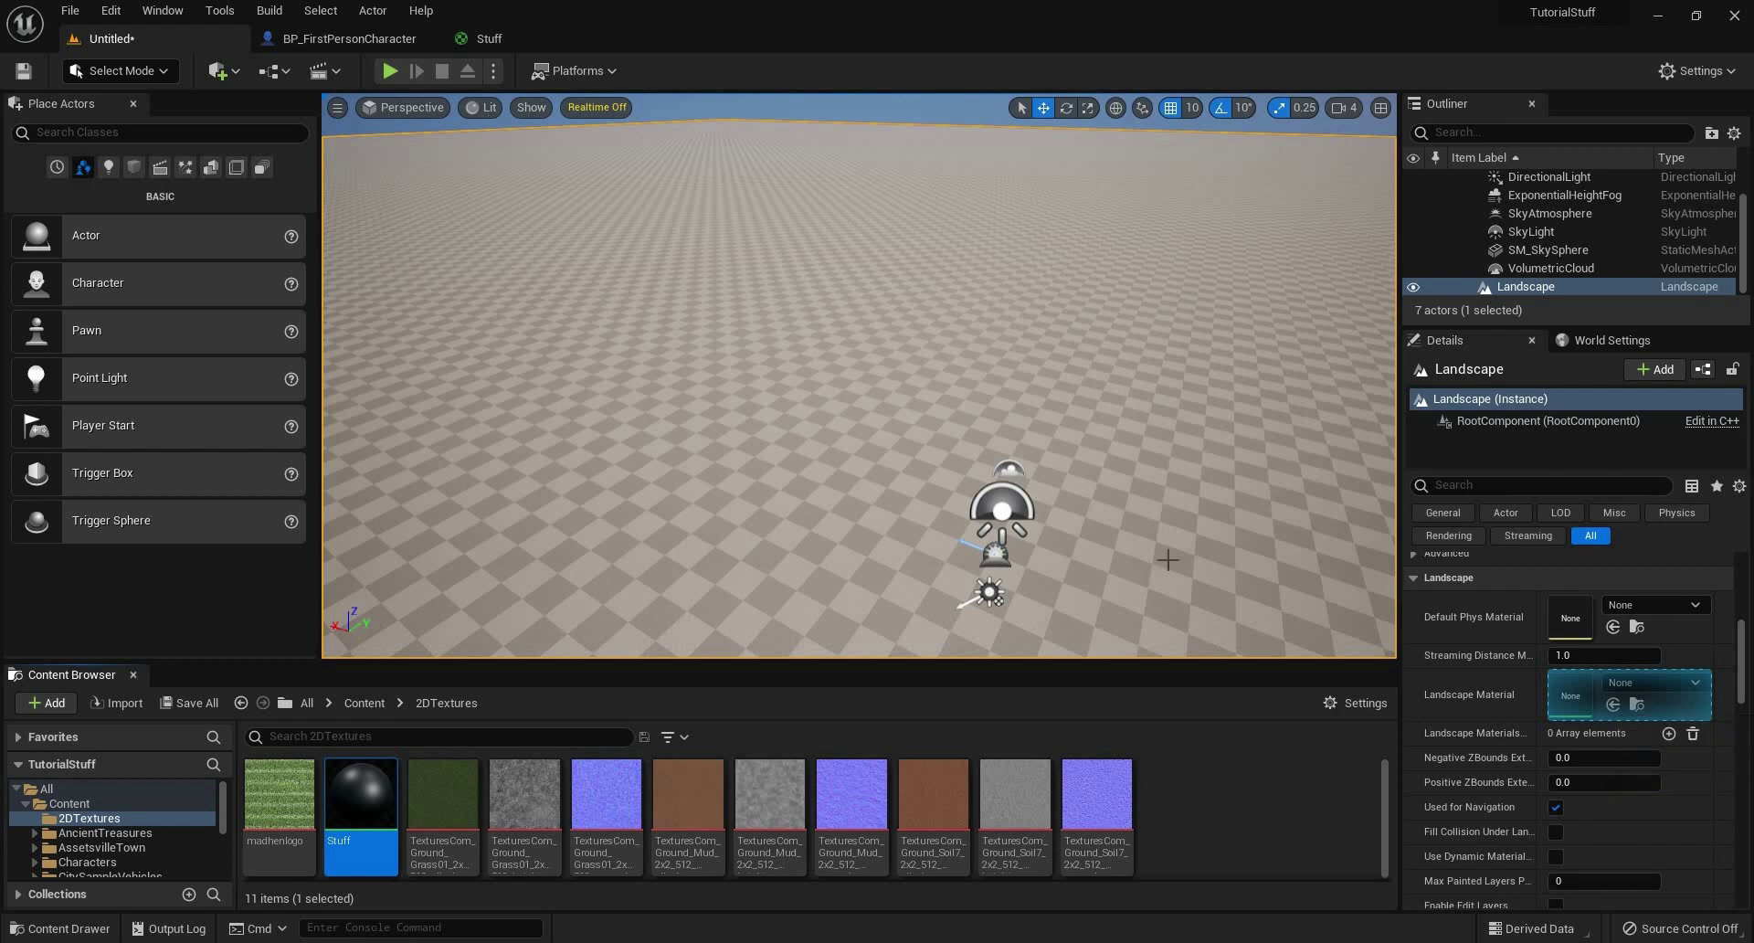
left_click_drag(1167, 559, 1604, 696)
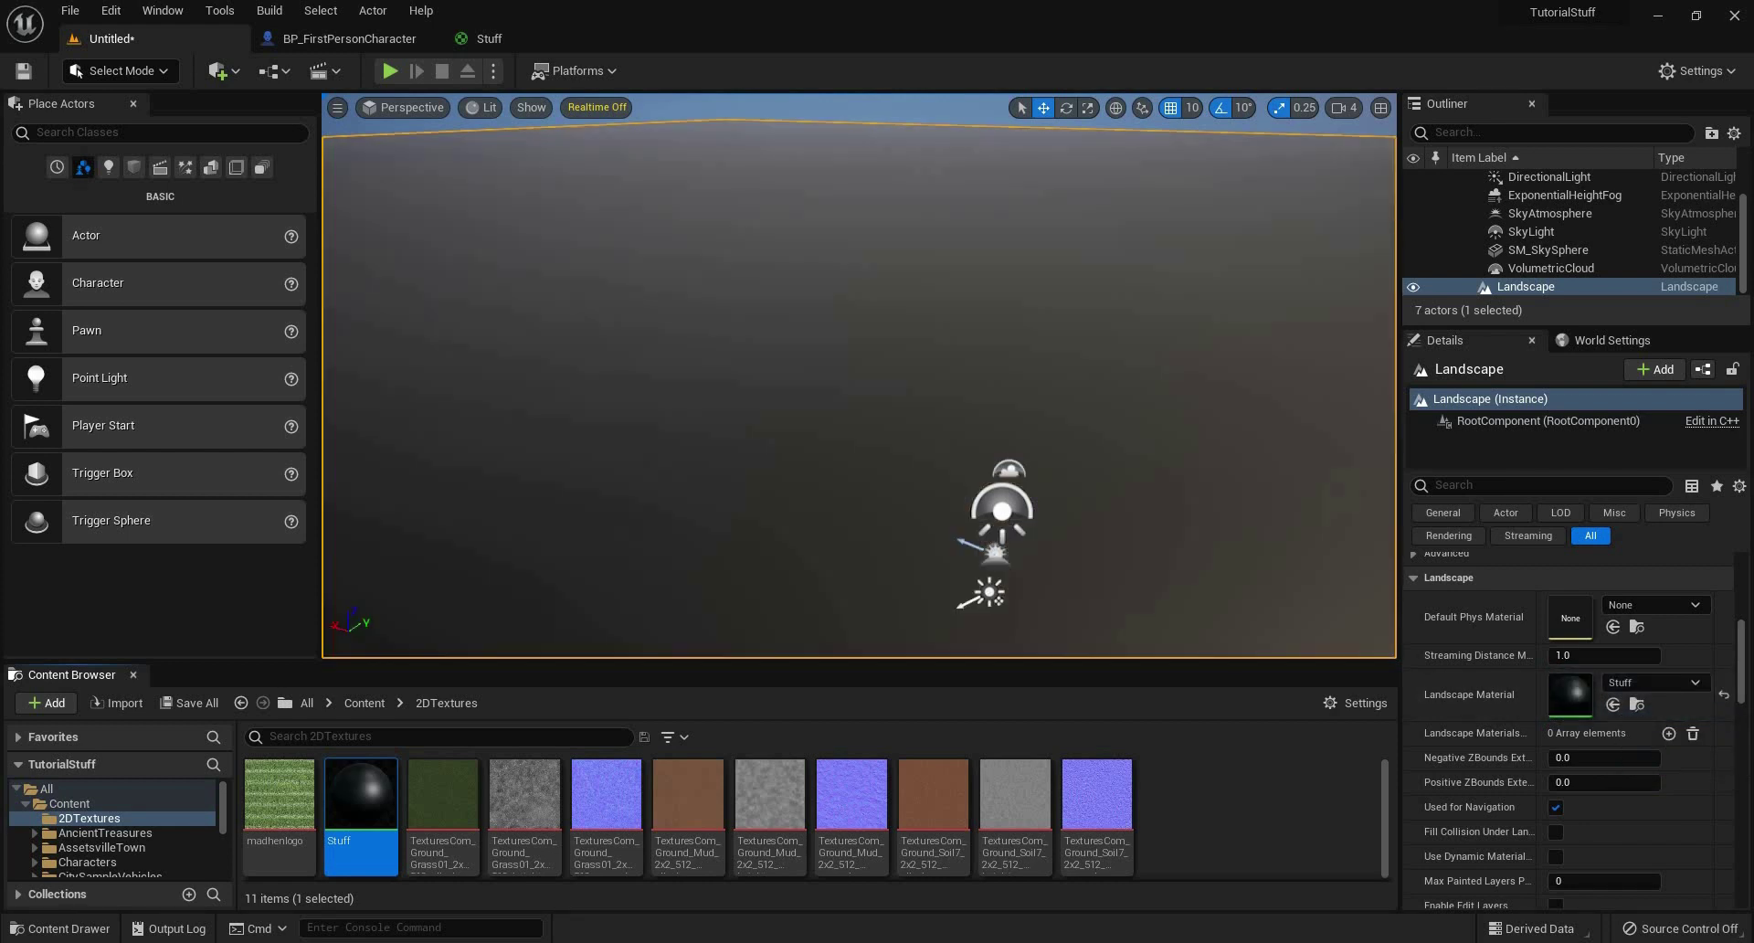
right_click_drag(859, 375, 518, 514)
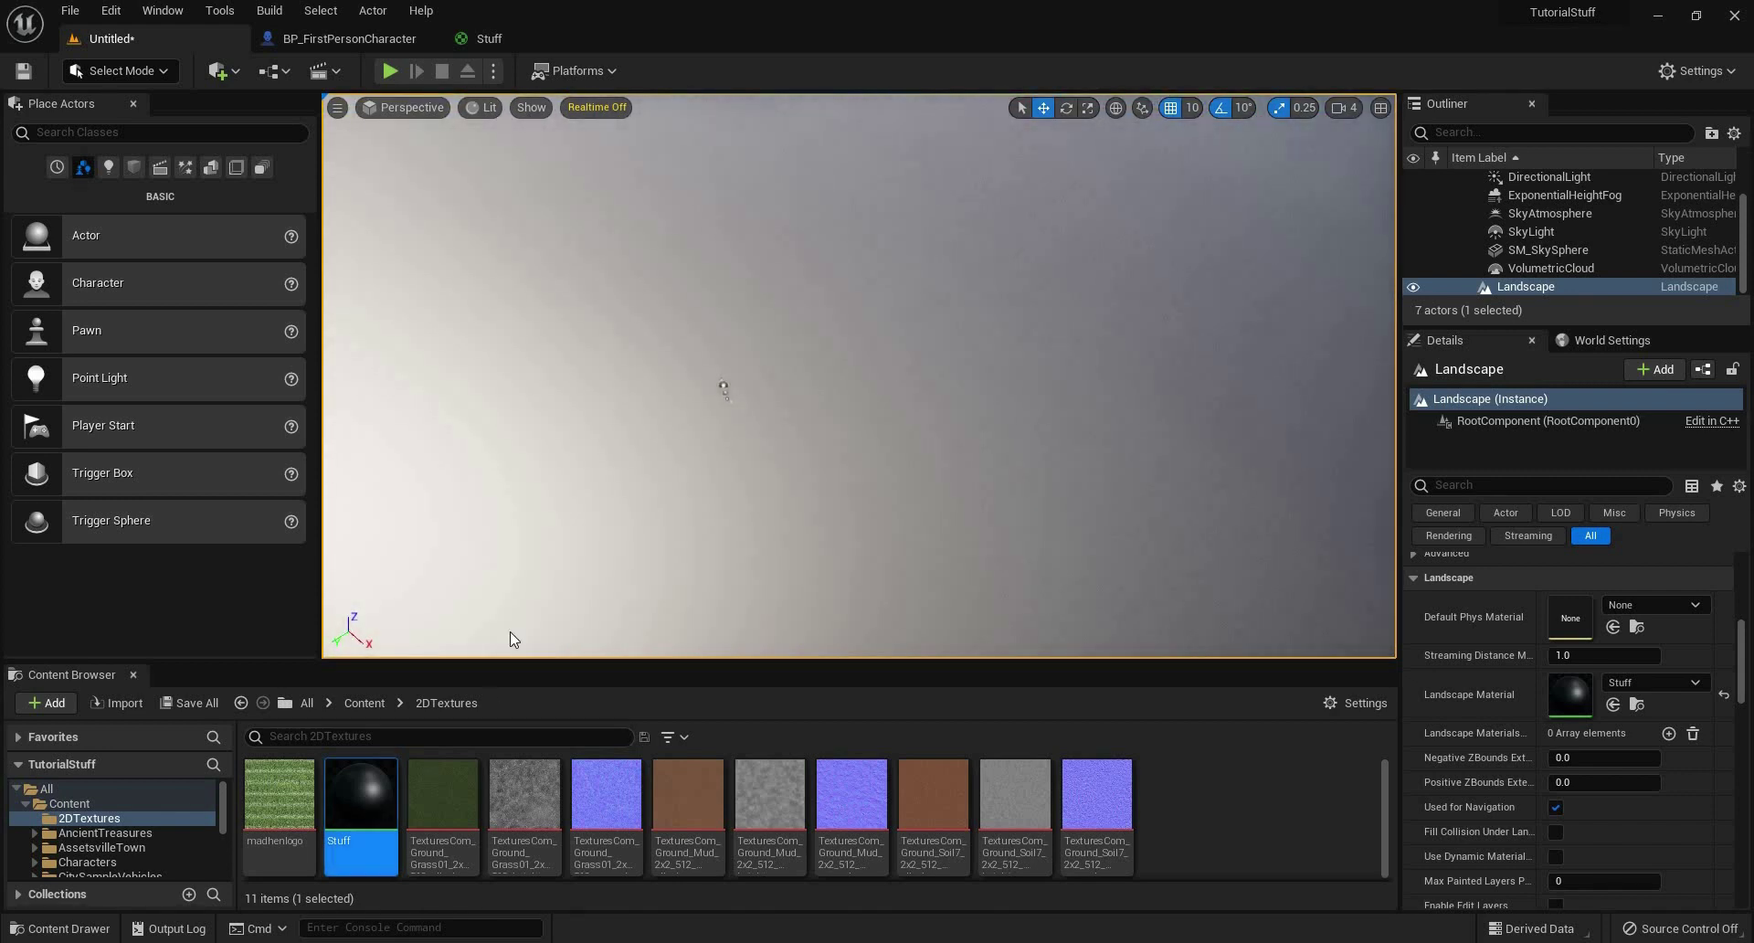
Add the grass, mud and soil normal map textures from 2DTextures to the Stuff material graph as texture samples.
double_click(364, 809)
right_click_drag(764, 676, 1083, 470)
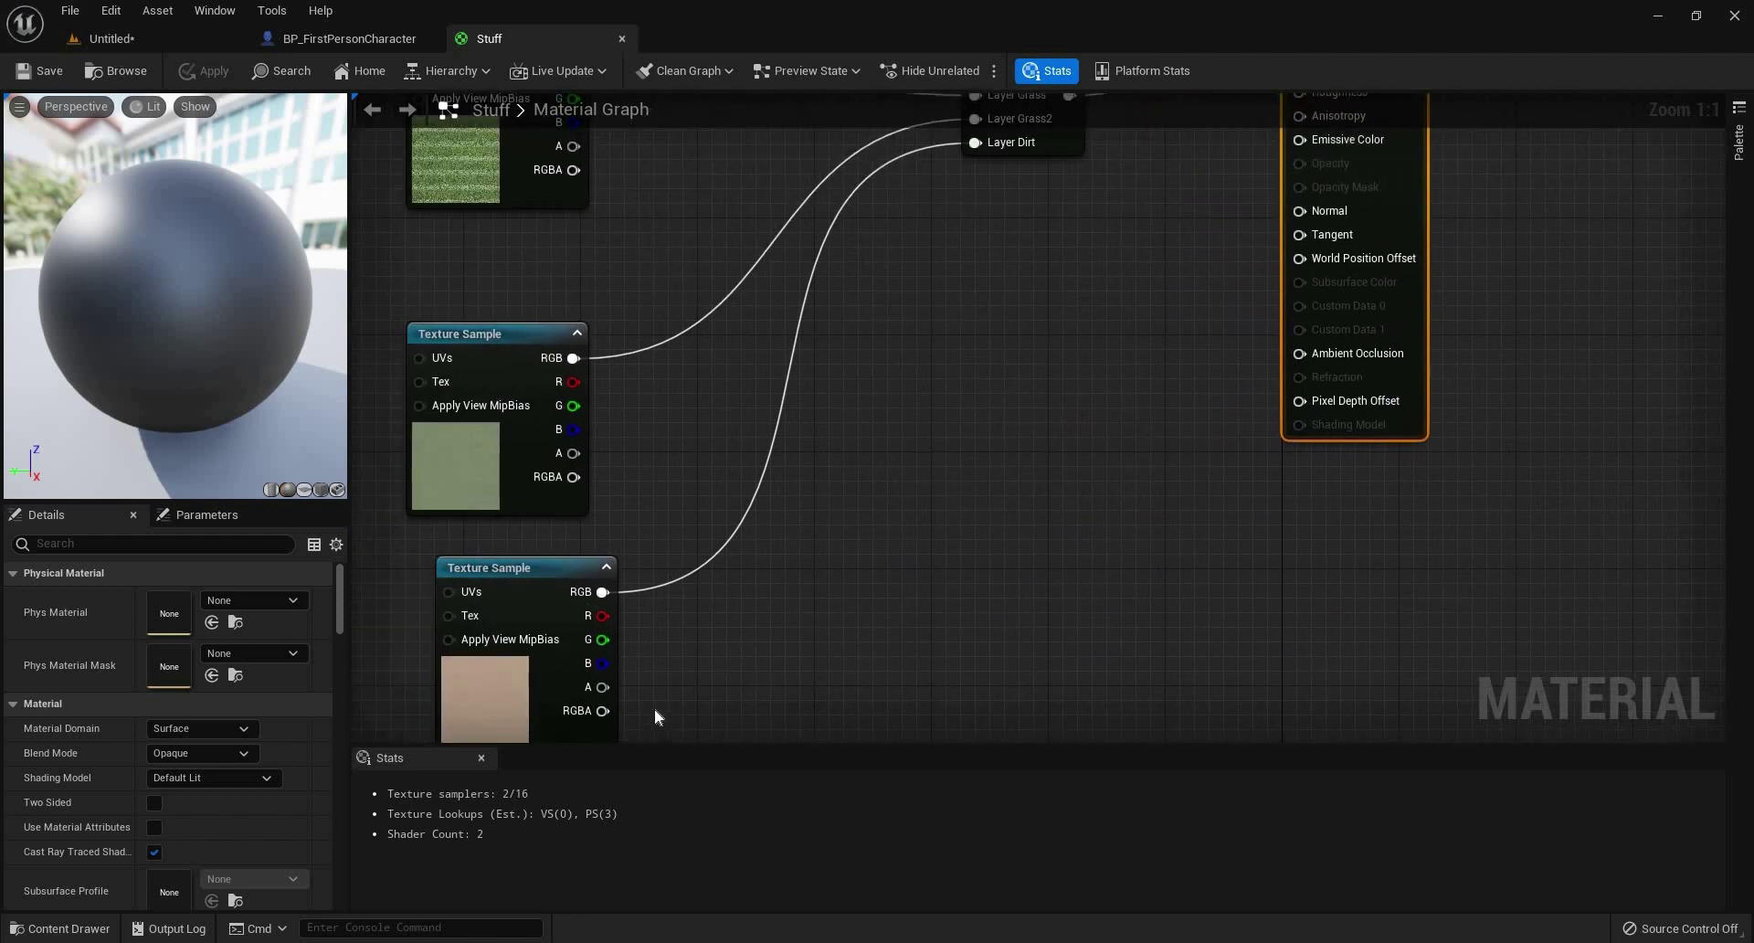
key("ctrl+Tab")
left_click(607, 794)
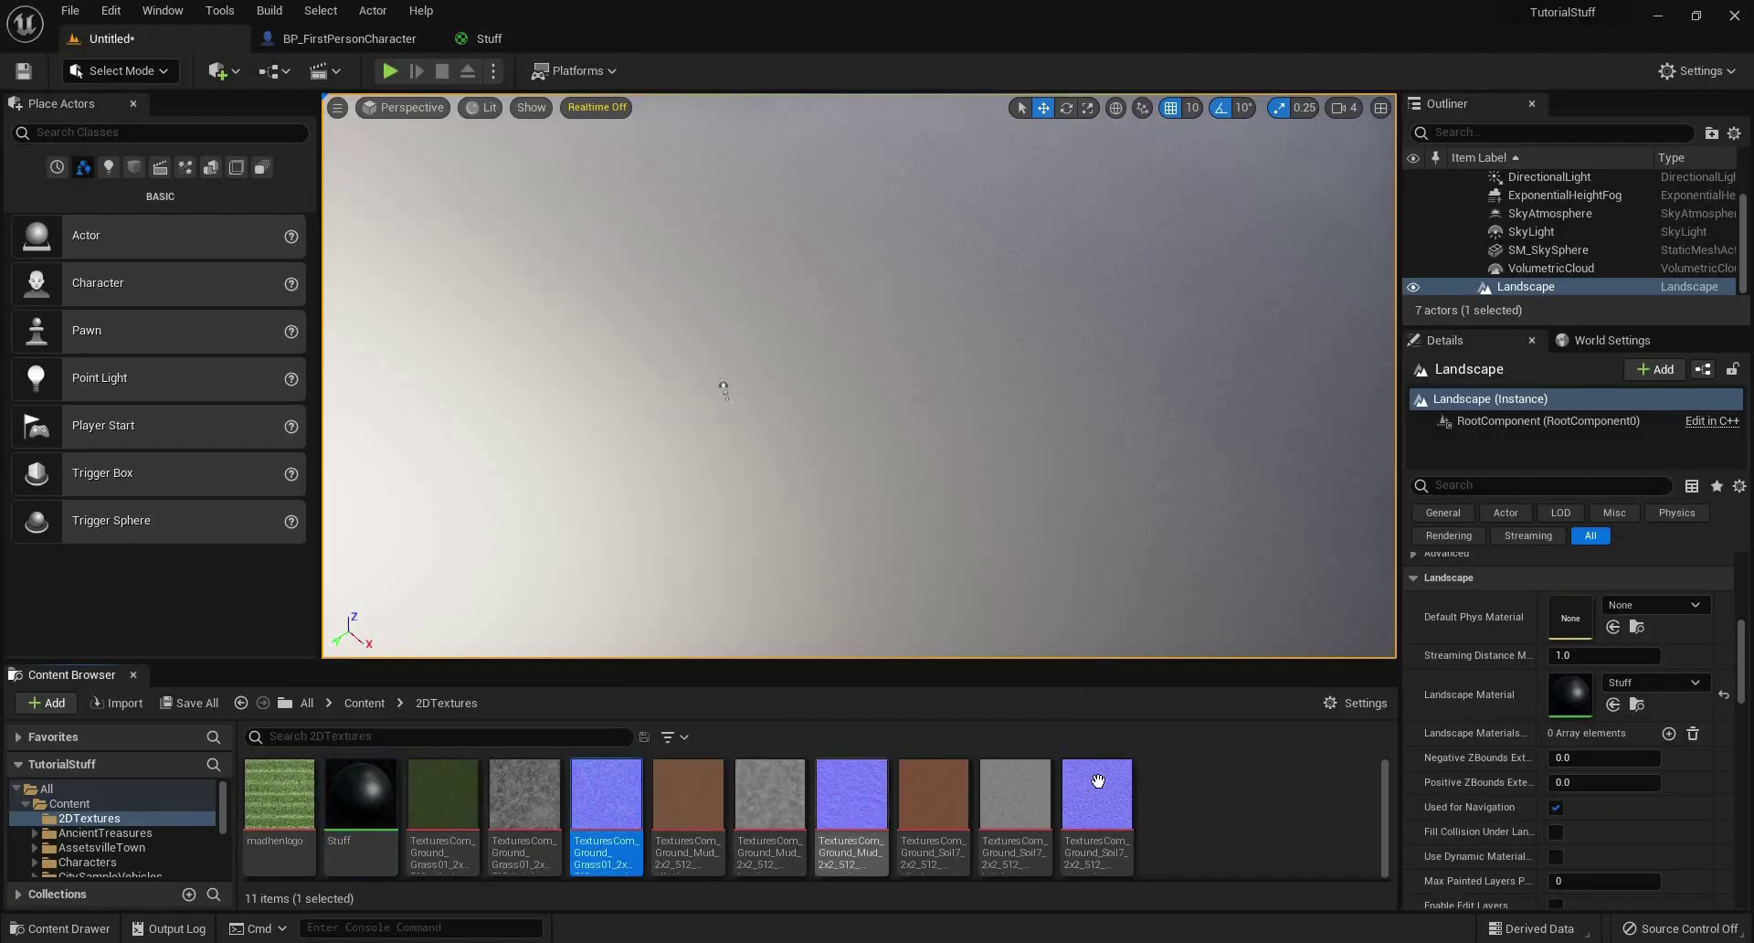
left_click(851, 795, "ctrl")
left_click(1096, 795, "ctrl")
left_click_drag(431, 61, 739, 661)
right_click_drag(904, 593, 786, 324)
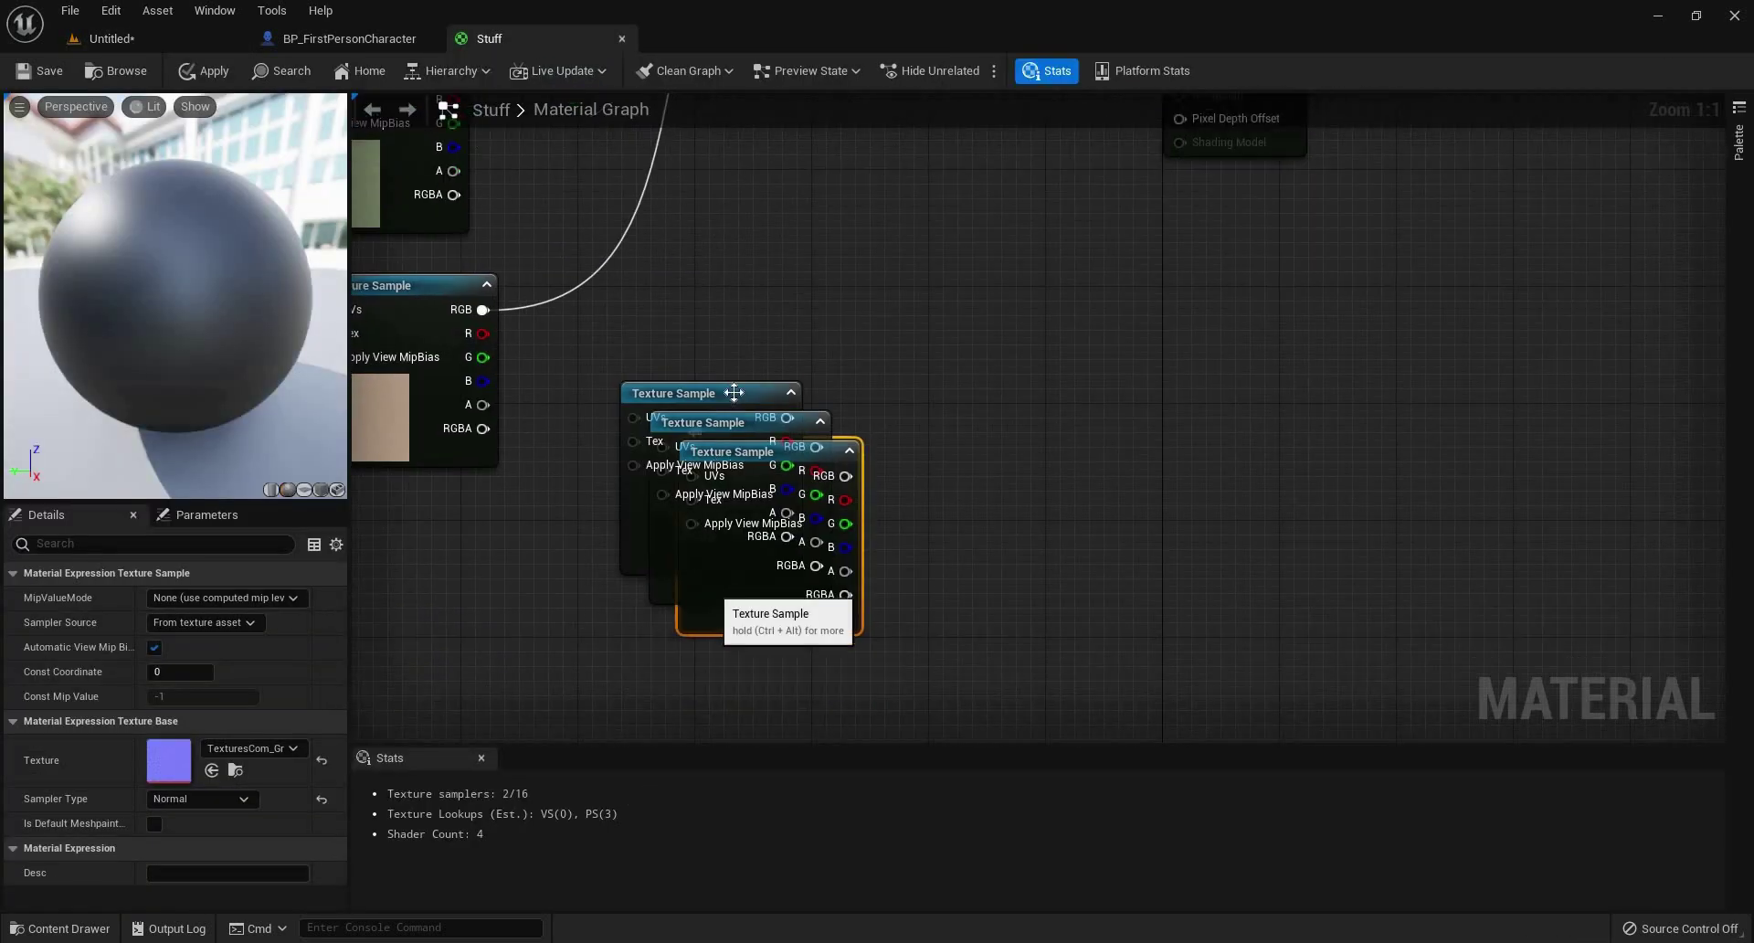
Spread out the three overlapping normal map texture samples below the existing texture nodes.
left_click_drag(735, 451, 635, 585)
left_click_drag(732, 383, 398, 524)
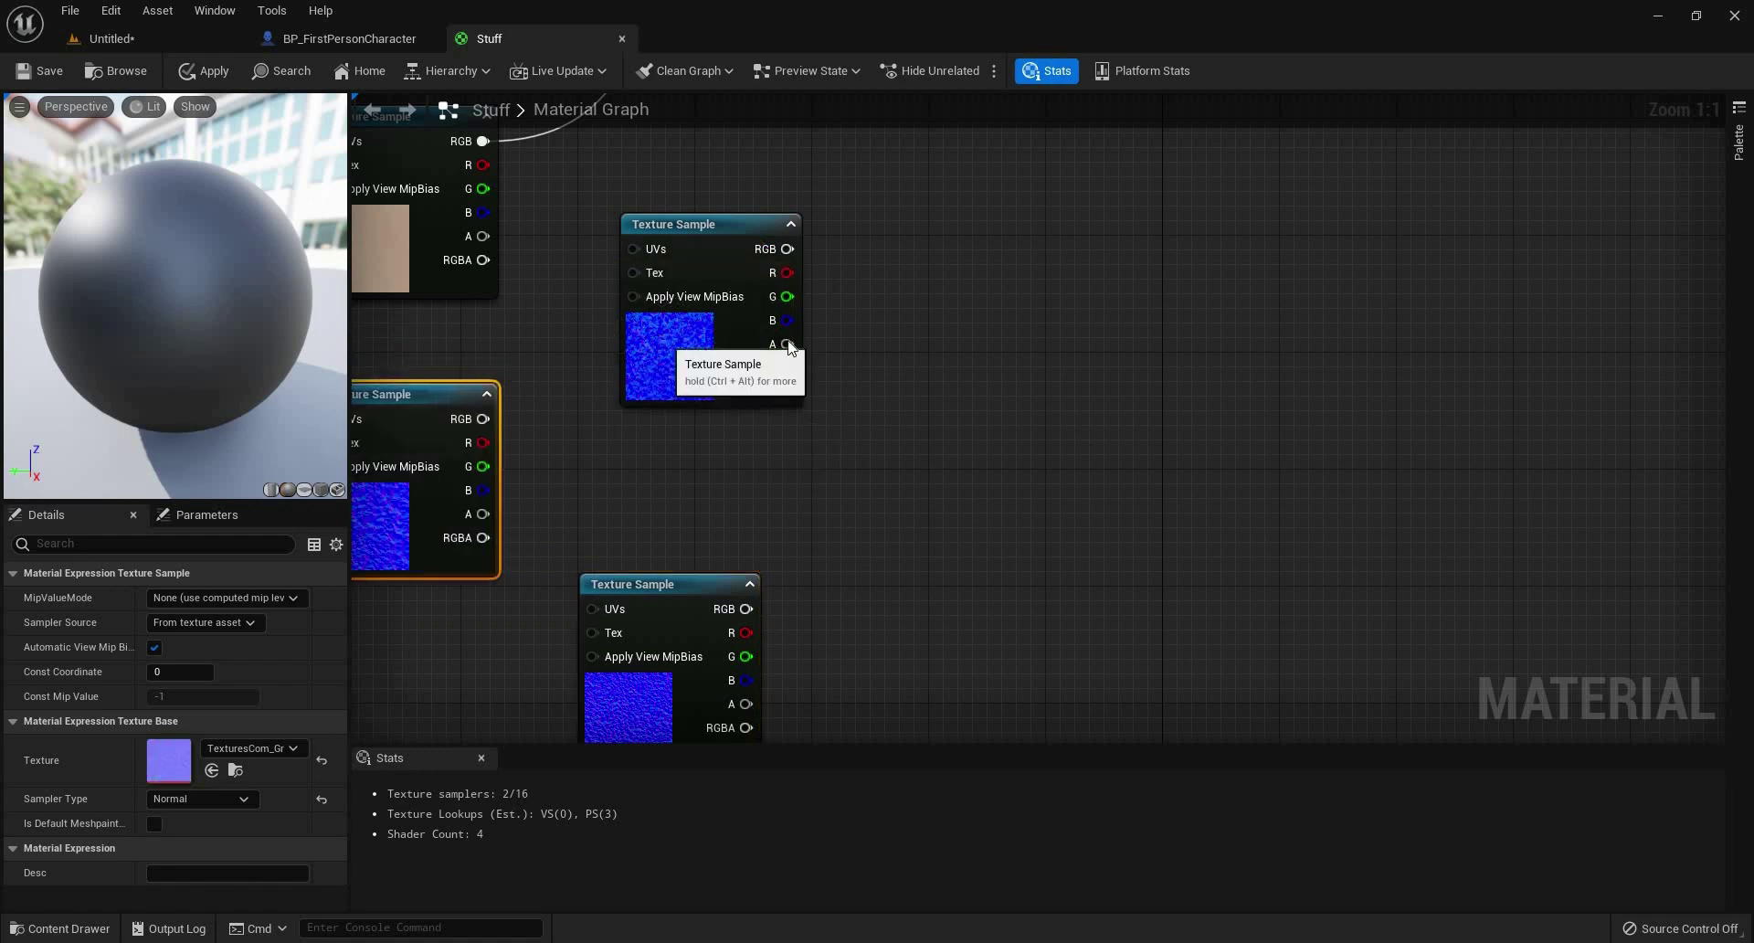
left_click_drag(665, 339, 623, 319)
Duplicate the Layer Blend node with its Grass, Grass2 and Dirt layers and place the copy near the normal map samples.
right_click_drag(712, 169, 667, 455)
right_click_drag(801, 330, 755, 460)
right_click_drag(815, 171, 804, 288)
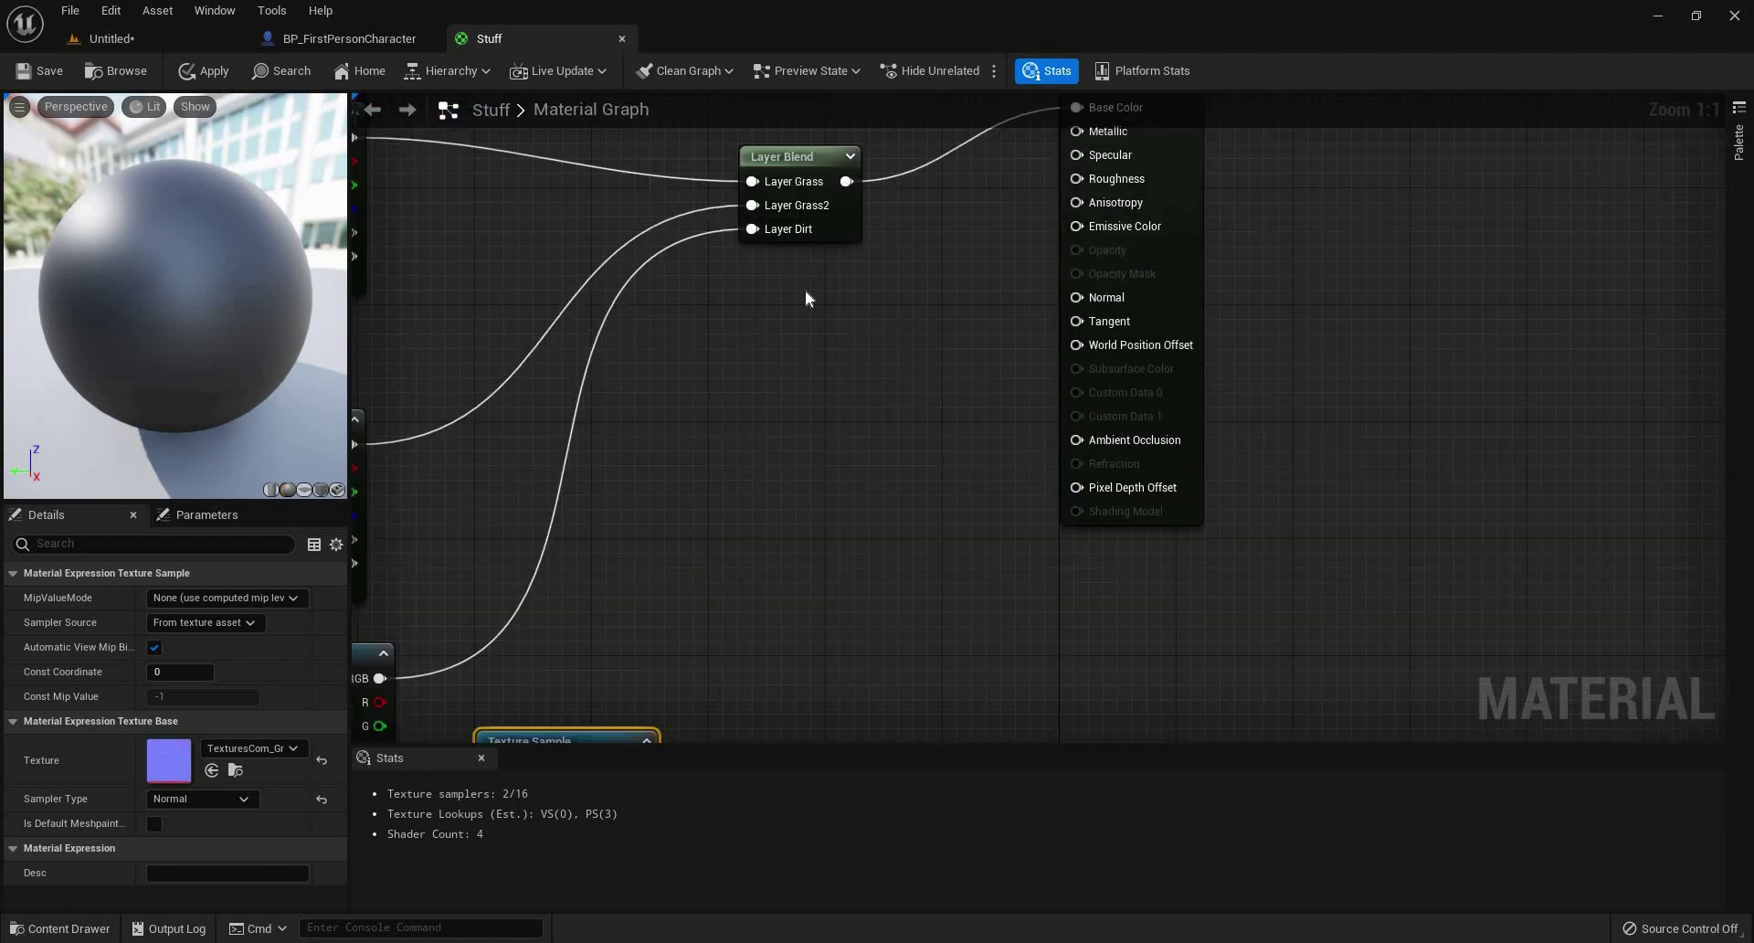
left_click(831, 219)
right_click_drag(811, 557, 774, 375)
key("ctrl+v")
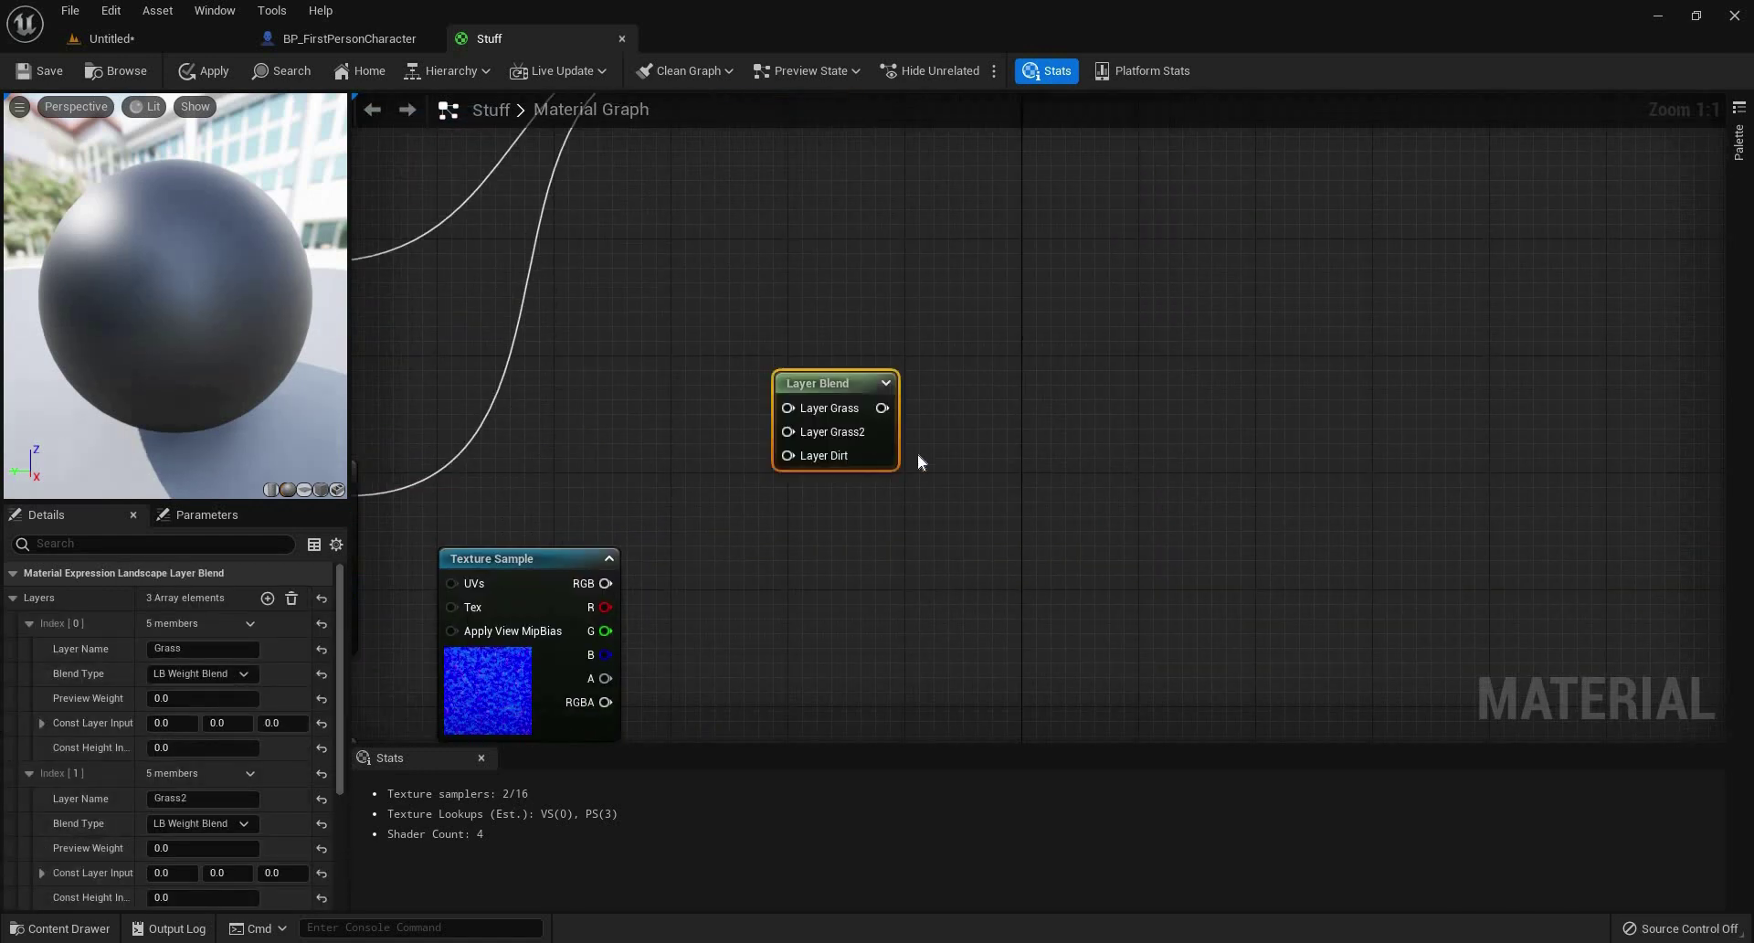
right_click_drag(927, 366, 1020, 341)
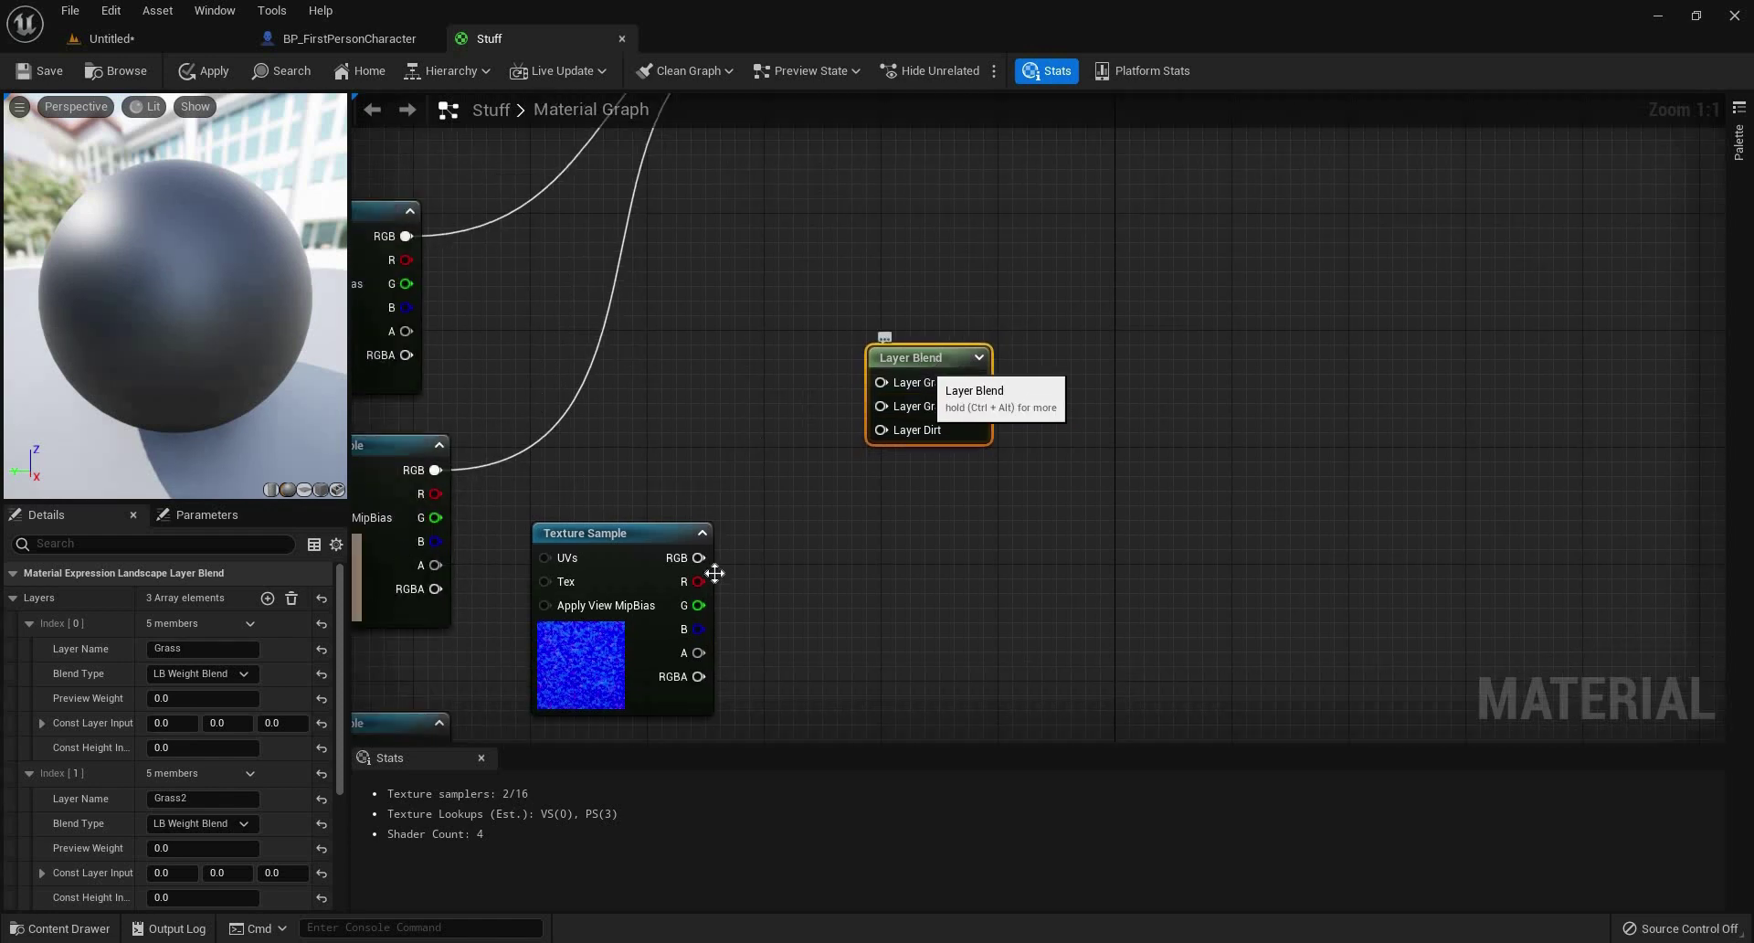
Connect the three normal map samples to the Grass, Grass2 and Dirt inputs of the copied Layer Blend.
right_click_drag(888, 518, 945, 265)
right_click_drag(929, 451, 902, 517)
mouse_move(912, 391)
left_mouse_down()
mouse_move(1095, 216)
mouse_move(997, 356)
mouse_move(648, 581)
left_mouse_up()
right_click_drag(986, 374, 944, 188)
left_click_drag(867, 585, 1060, 262)
right_click_drag(1067, 280, 747, 689)
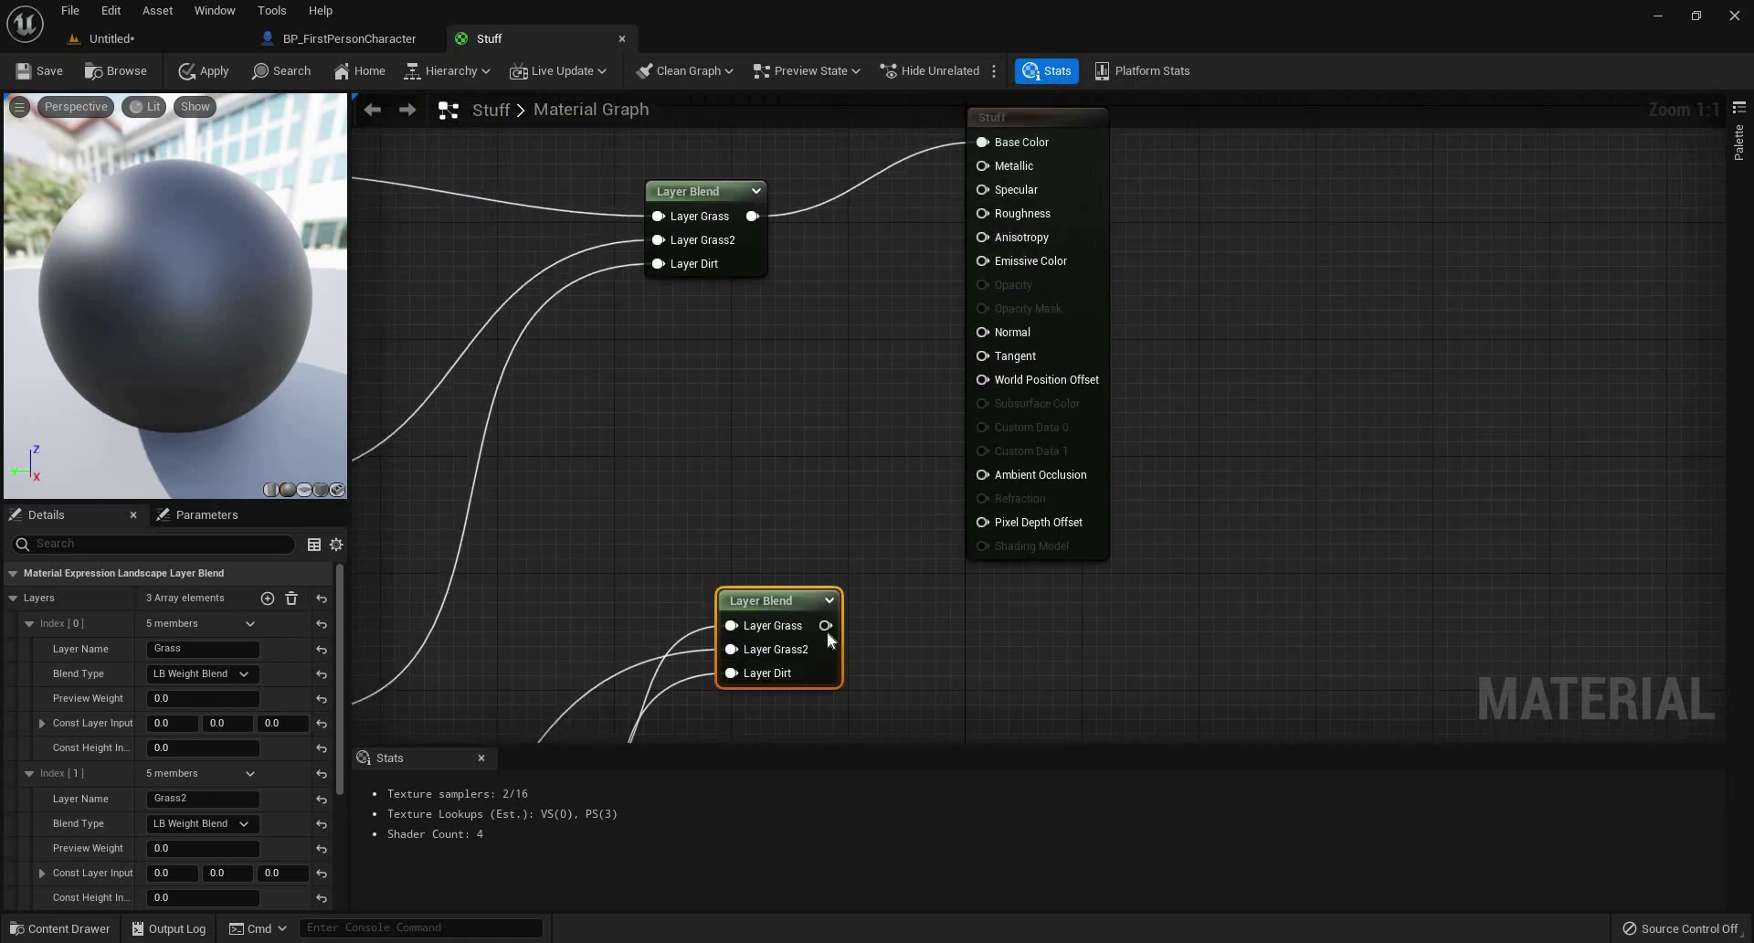
Connect the copied Layer Blend to the material's Normal input, apply the changes on closing, and return to the level.
left_click_drag(825, 625, 1005, 336)
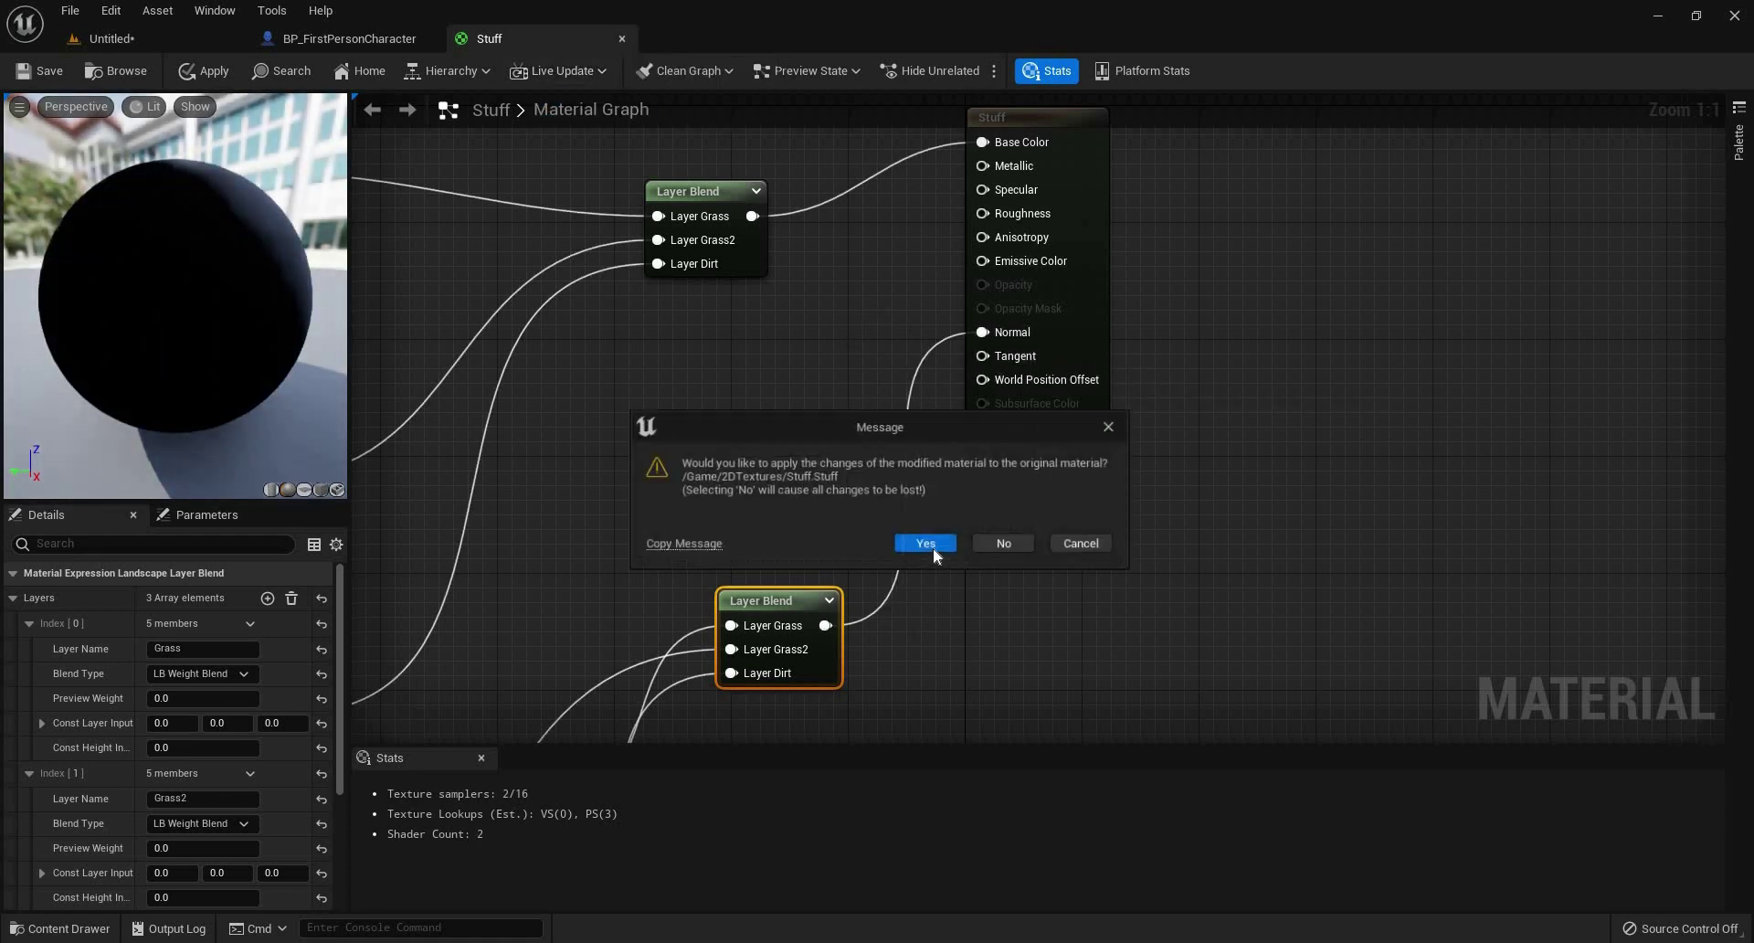
key("Return")
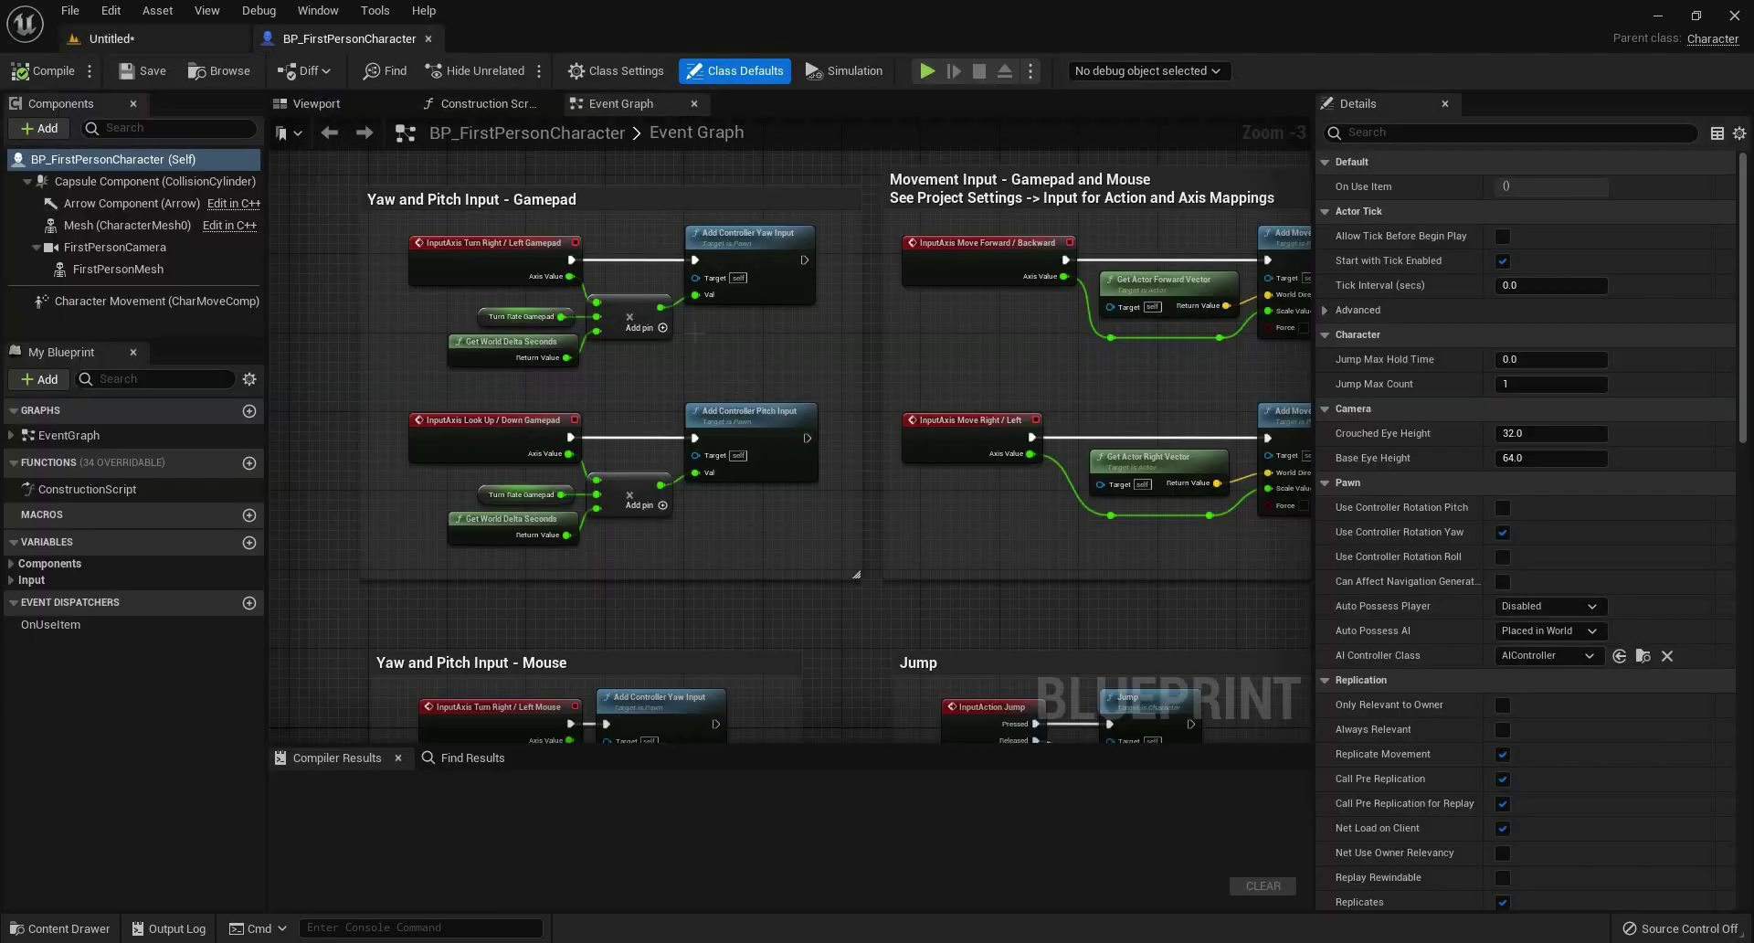
left_click(202, 38)
right_click_drag(654, 310, 284, 149)
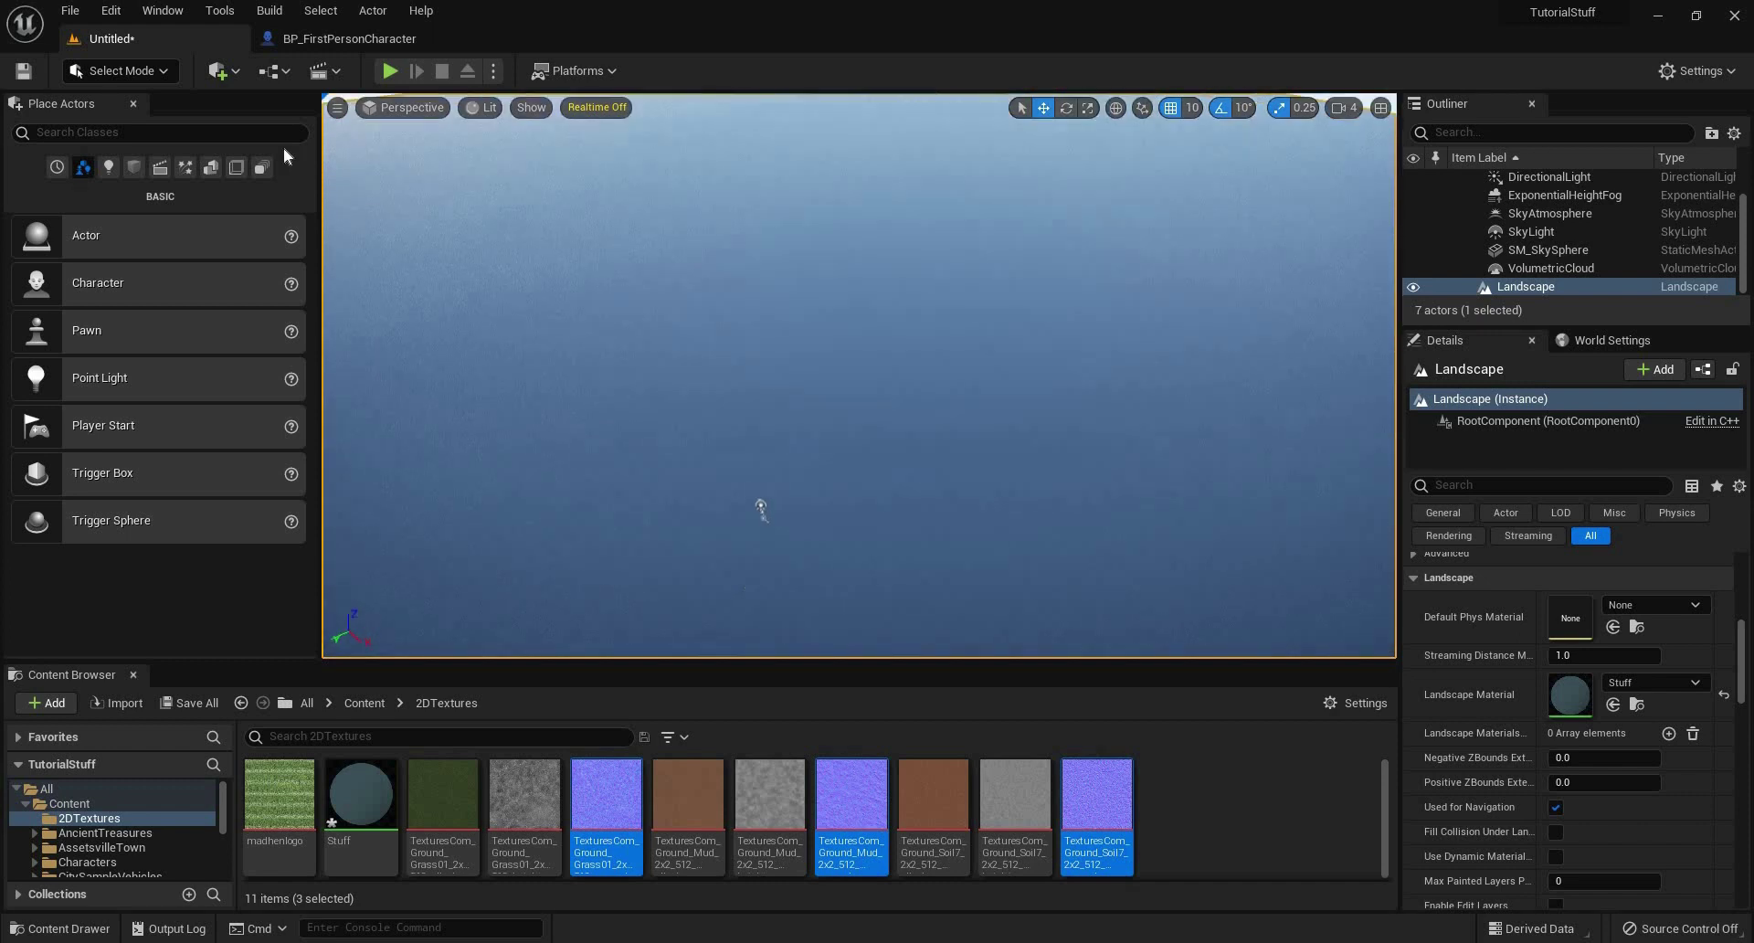
Switch to Landscape mode's Paint tools and select the Grass target layer.
left_click(122, 70)
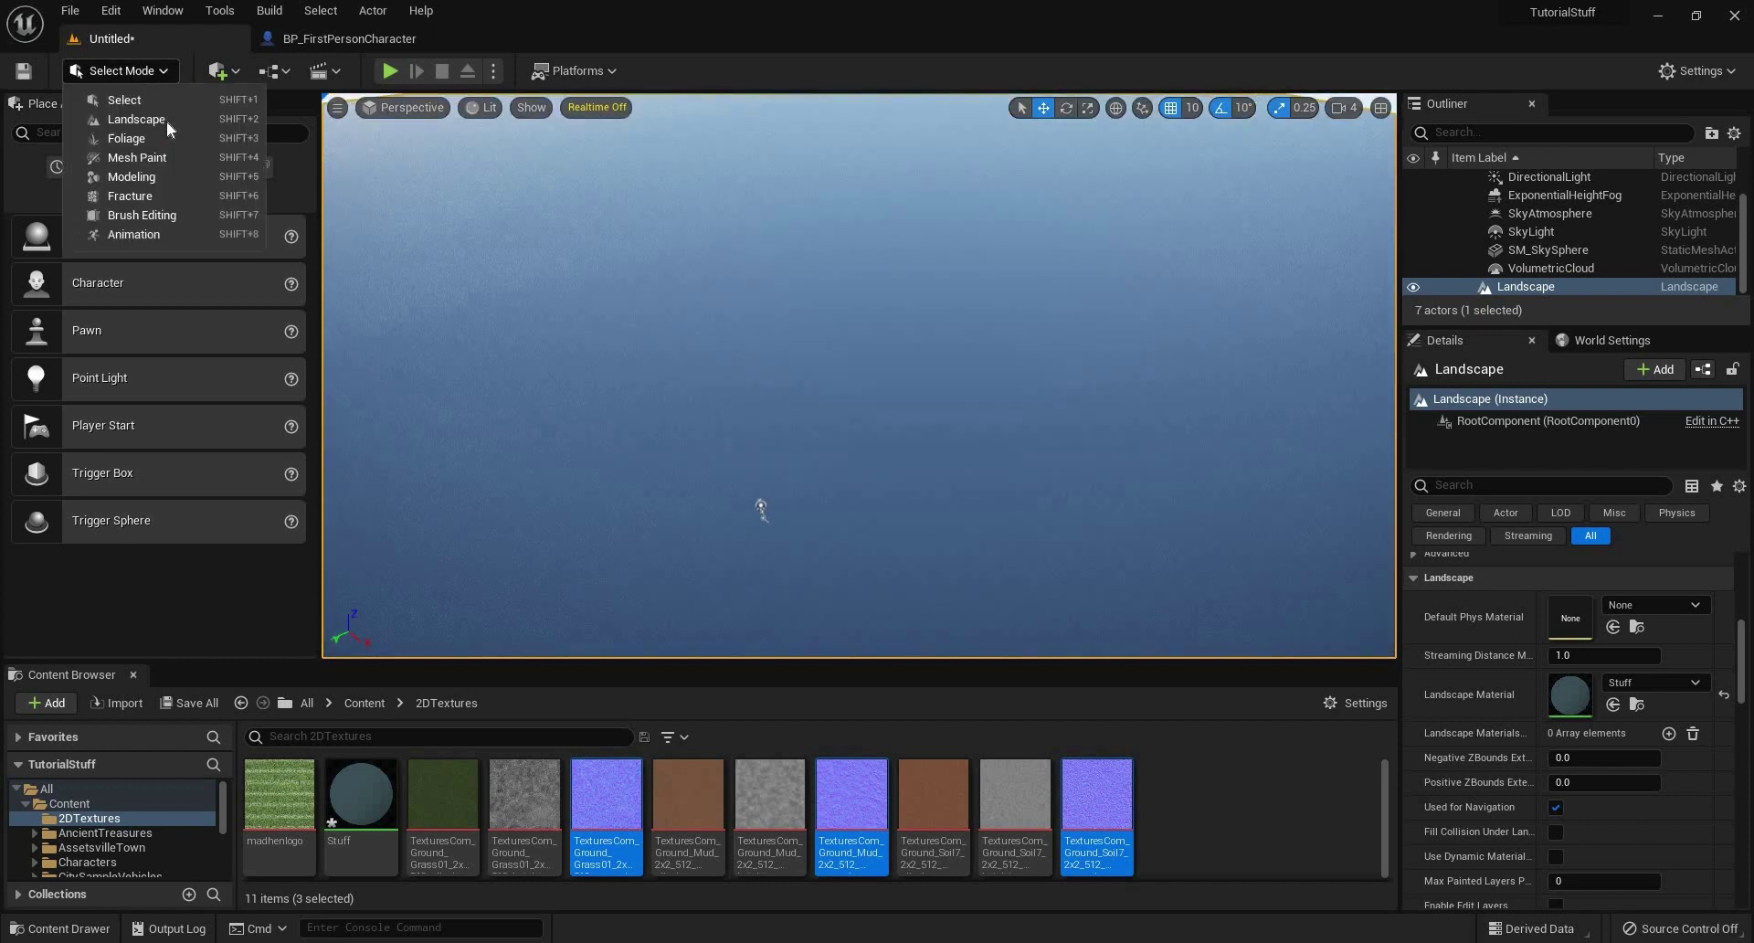
left_click(166, 120)
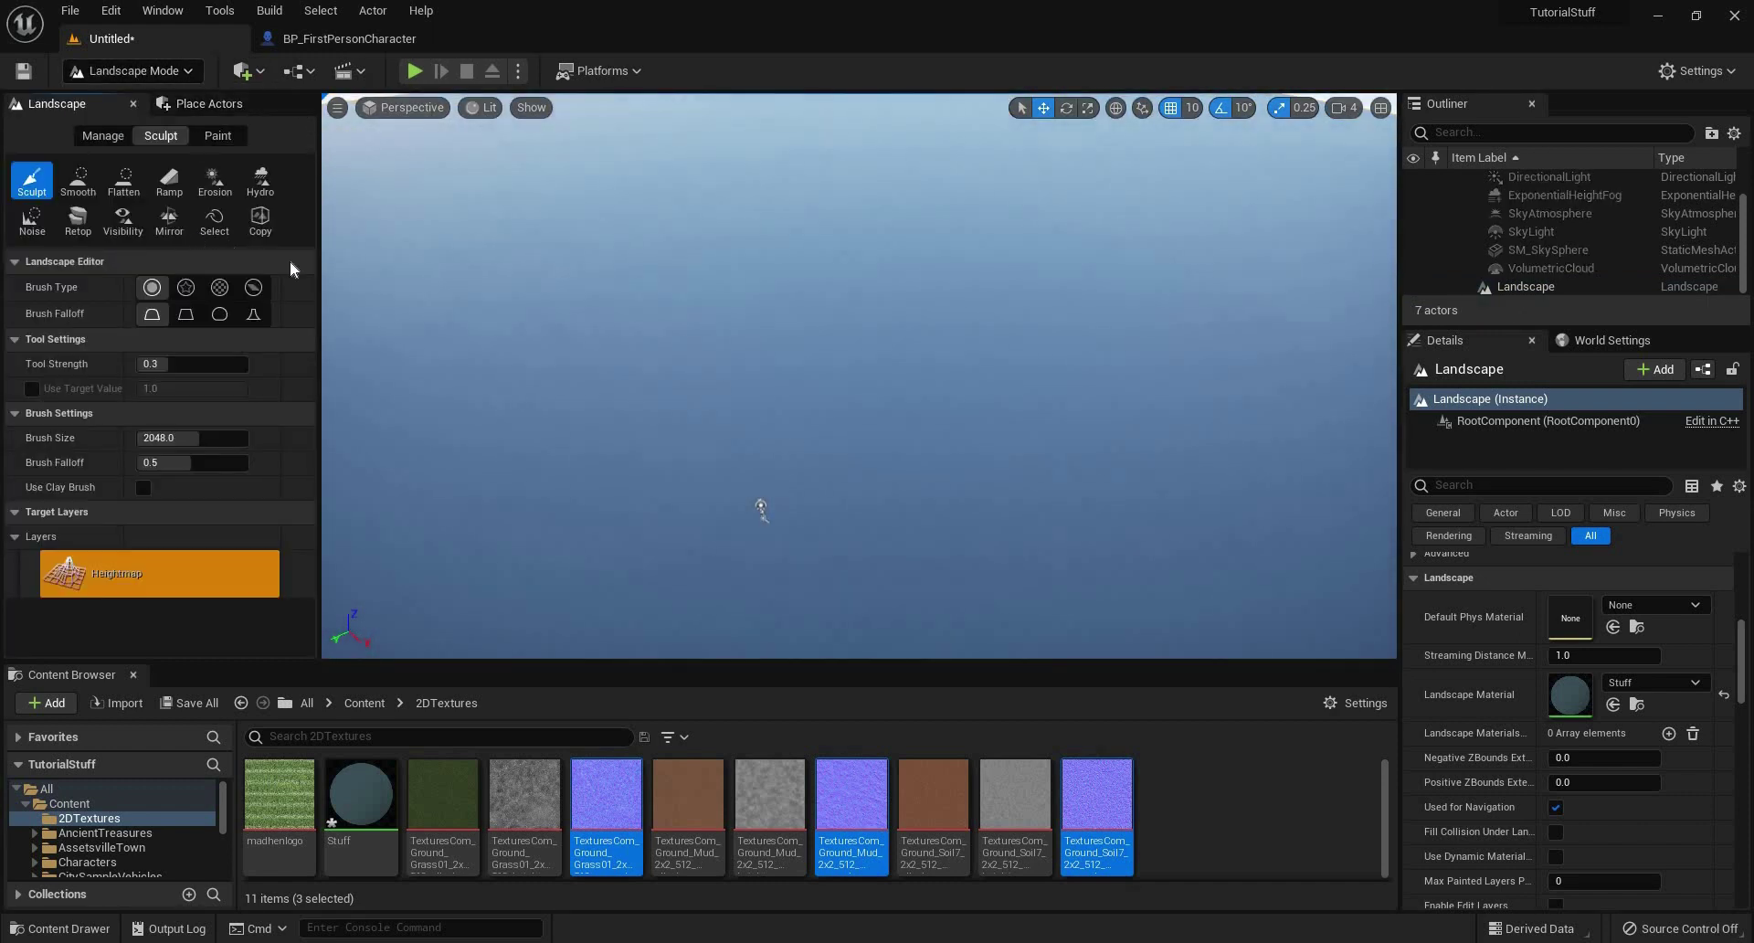
left_click(217, 135)
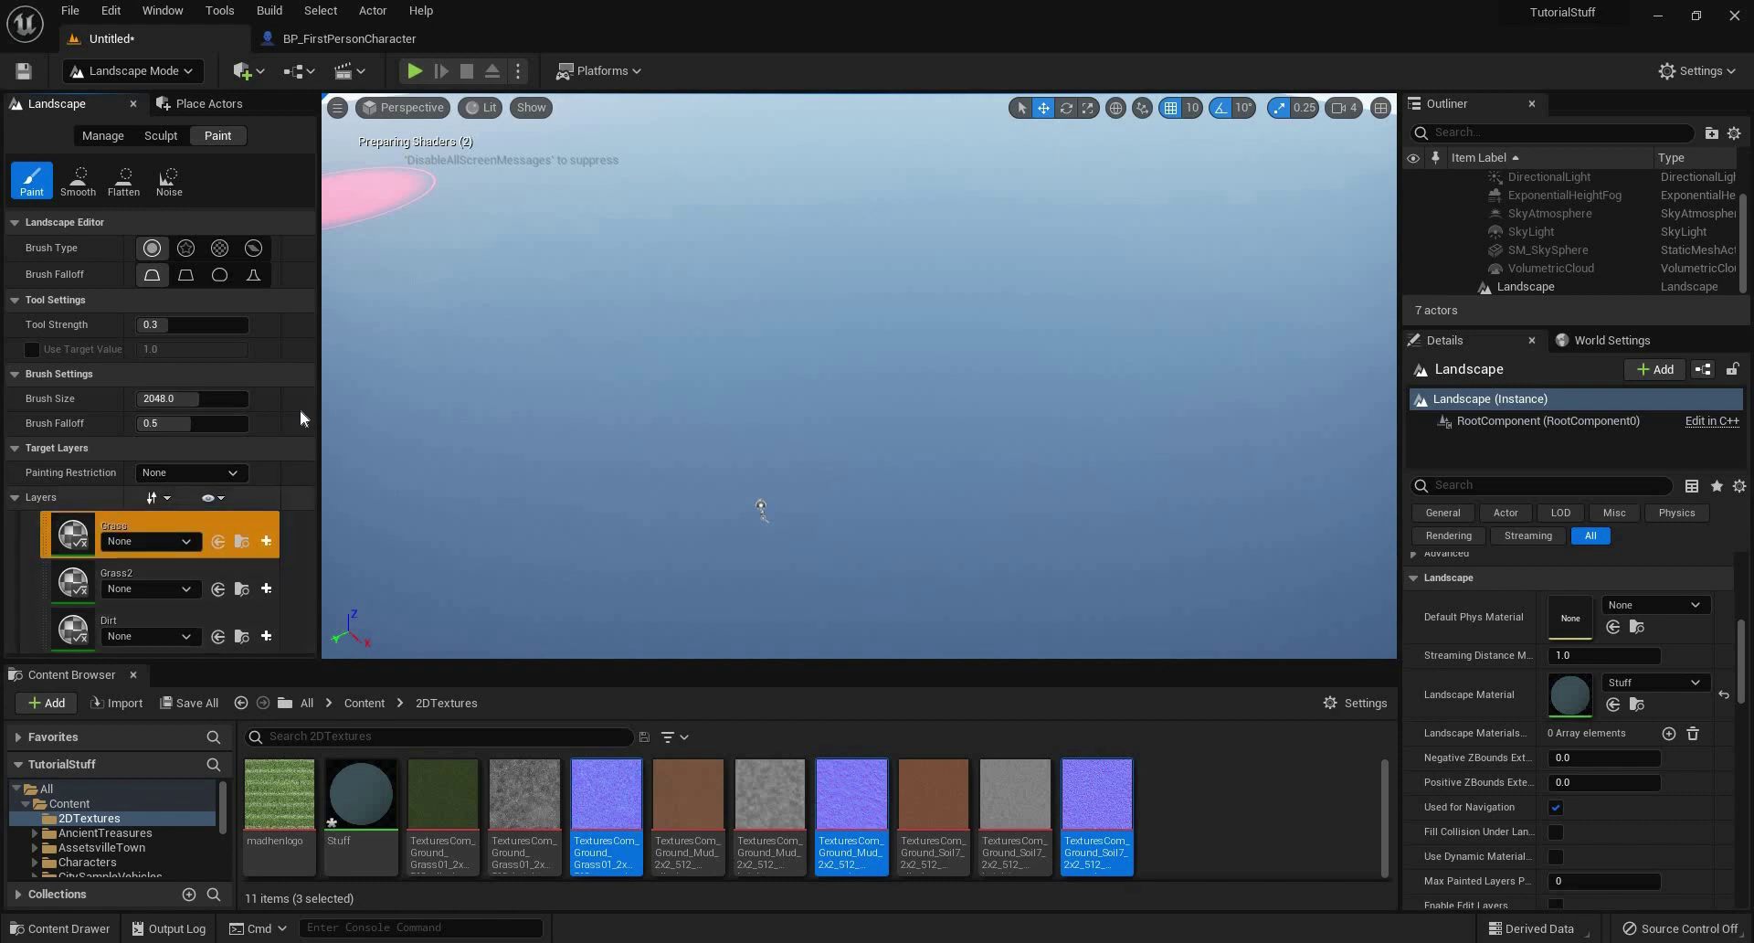
right_click_drag(705, 469, 631, 505)
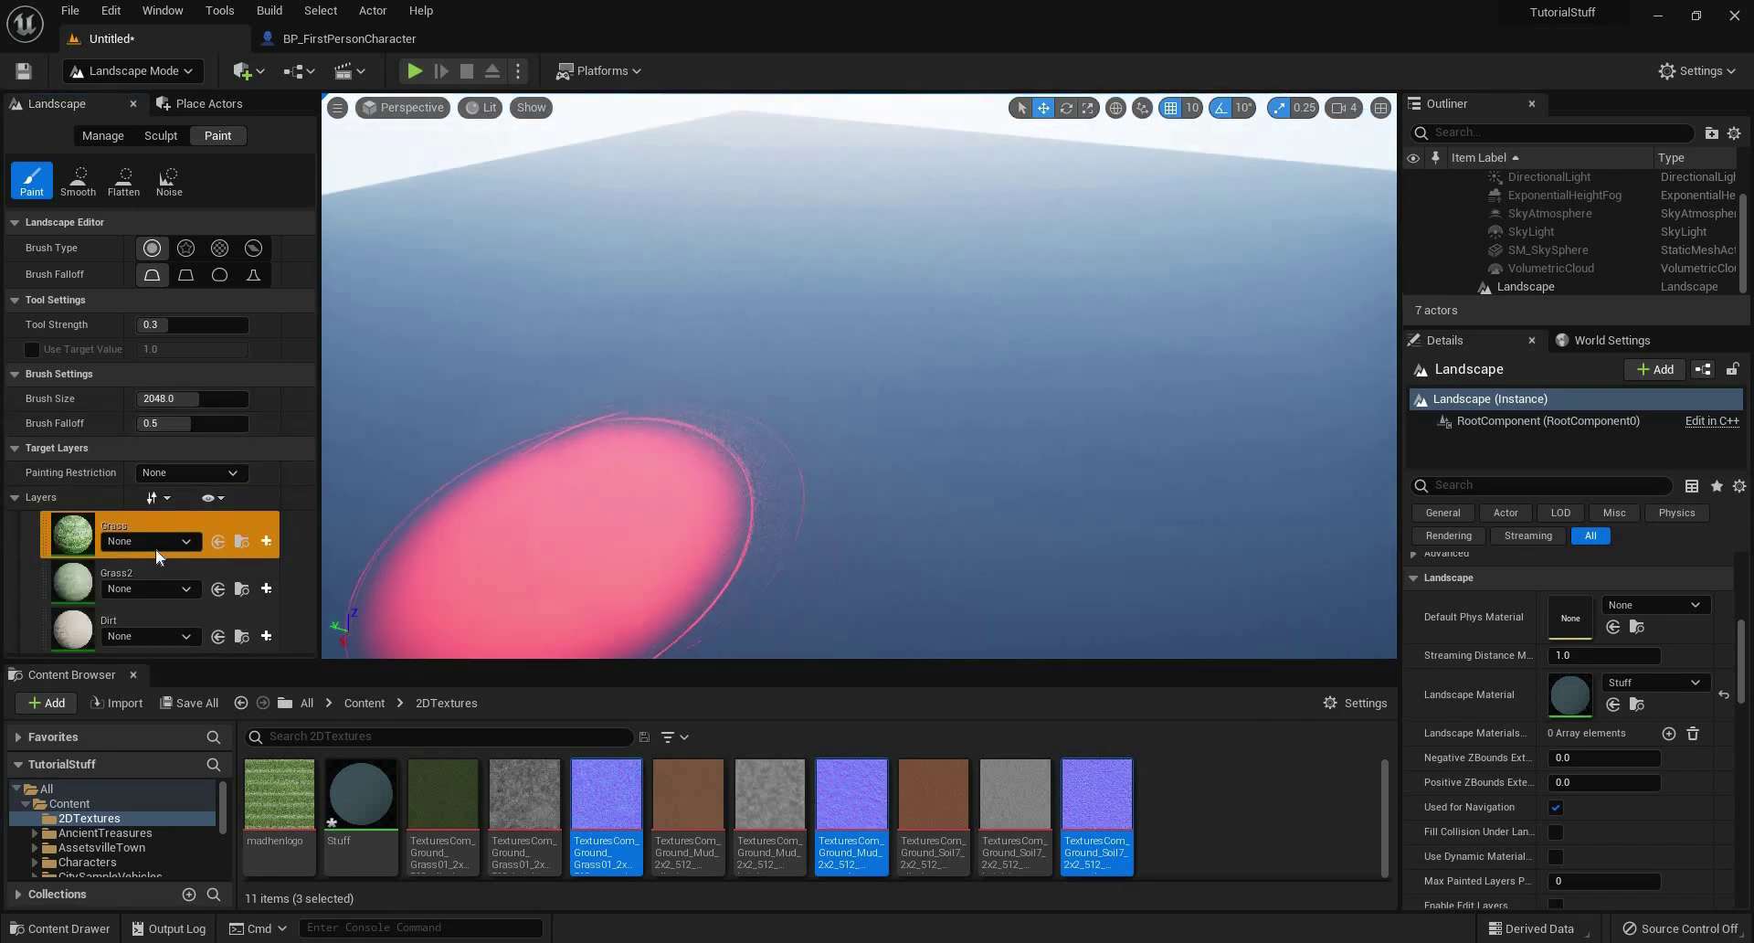
left_click(180, 548)
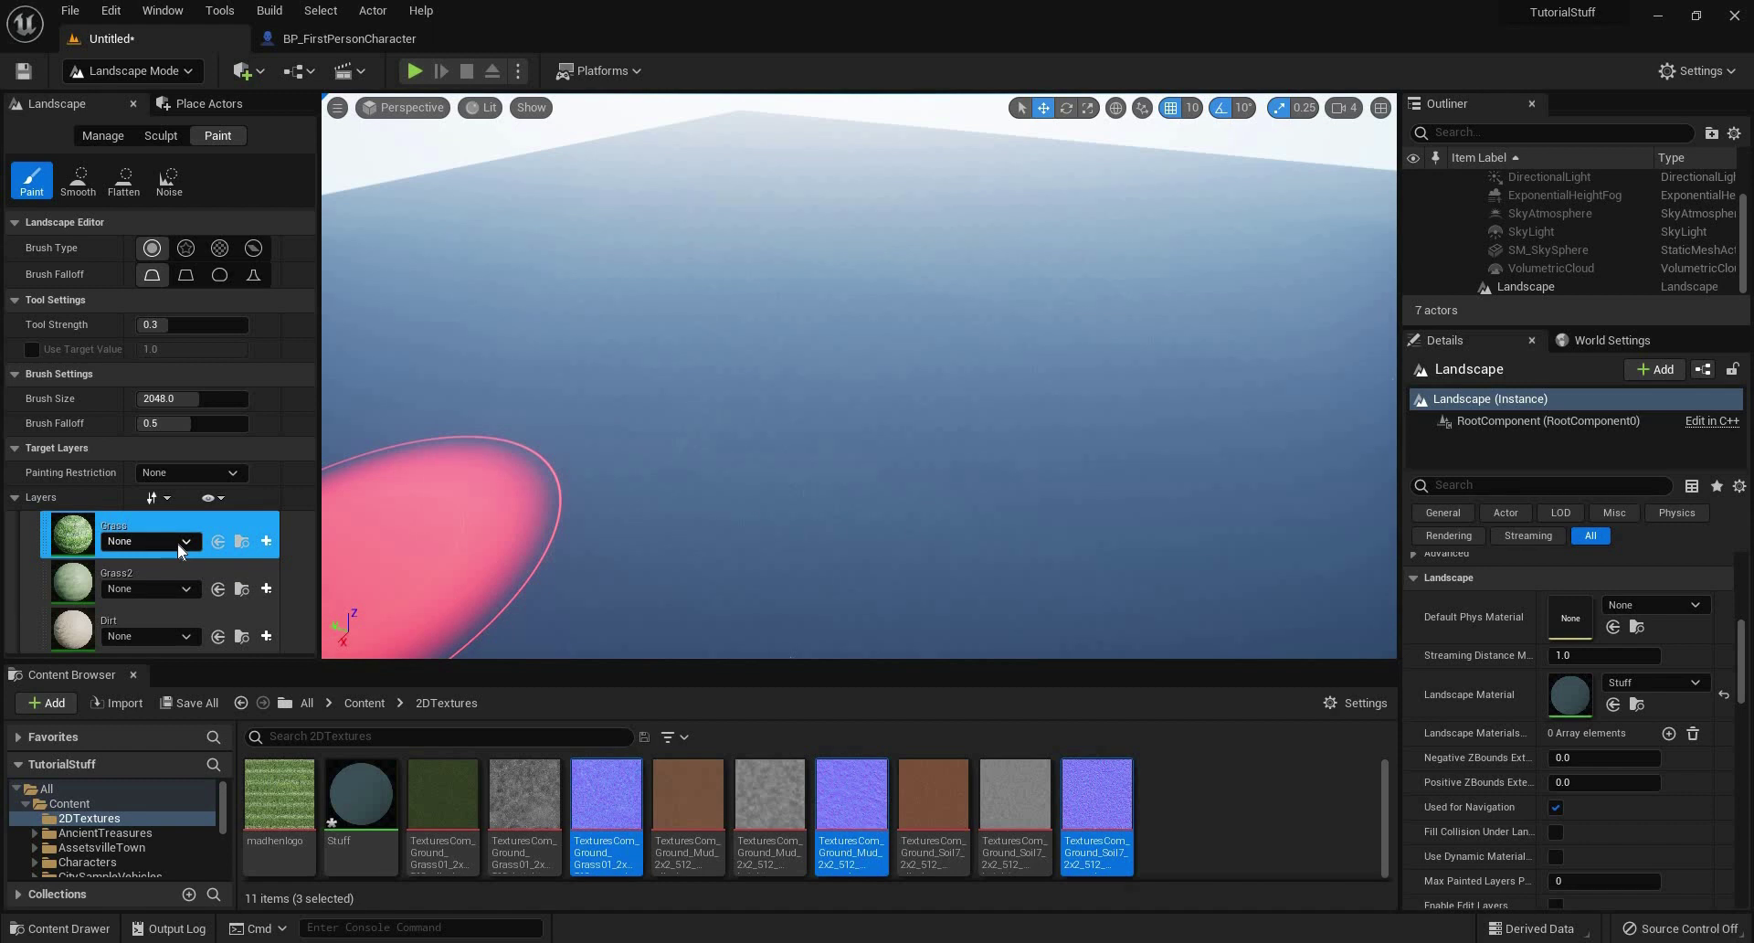
Create a layer info object for the Grass layer and save it as Grass_LayerInfo in Untitled_1_sharedassets.
left_click(181, 543)
left_click(272, 543)
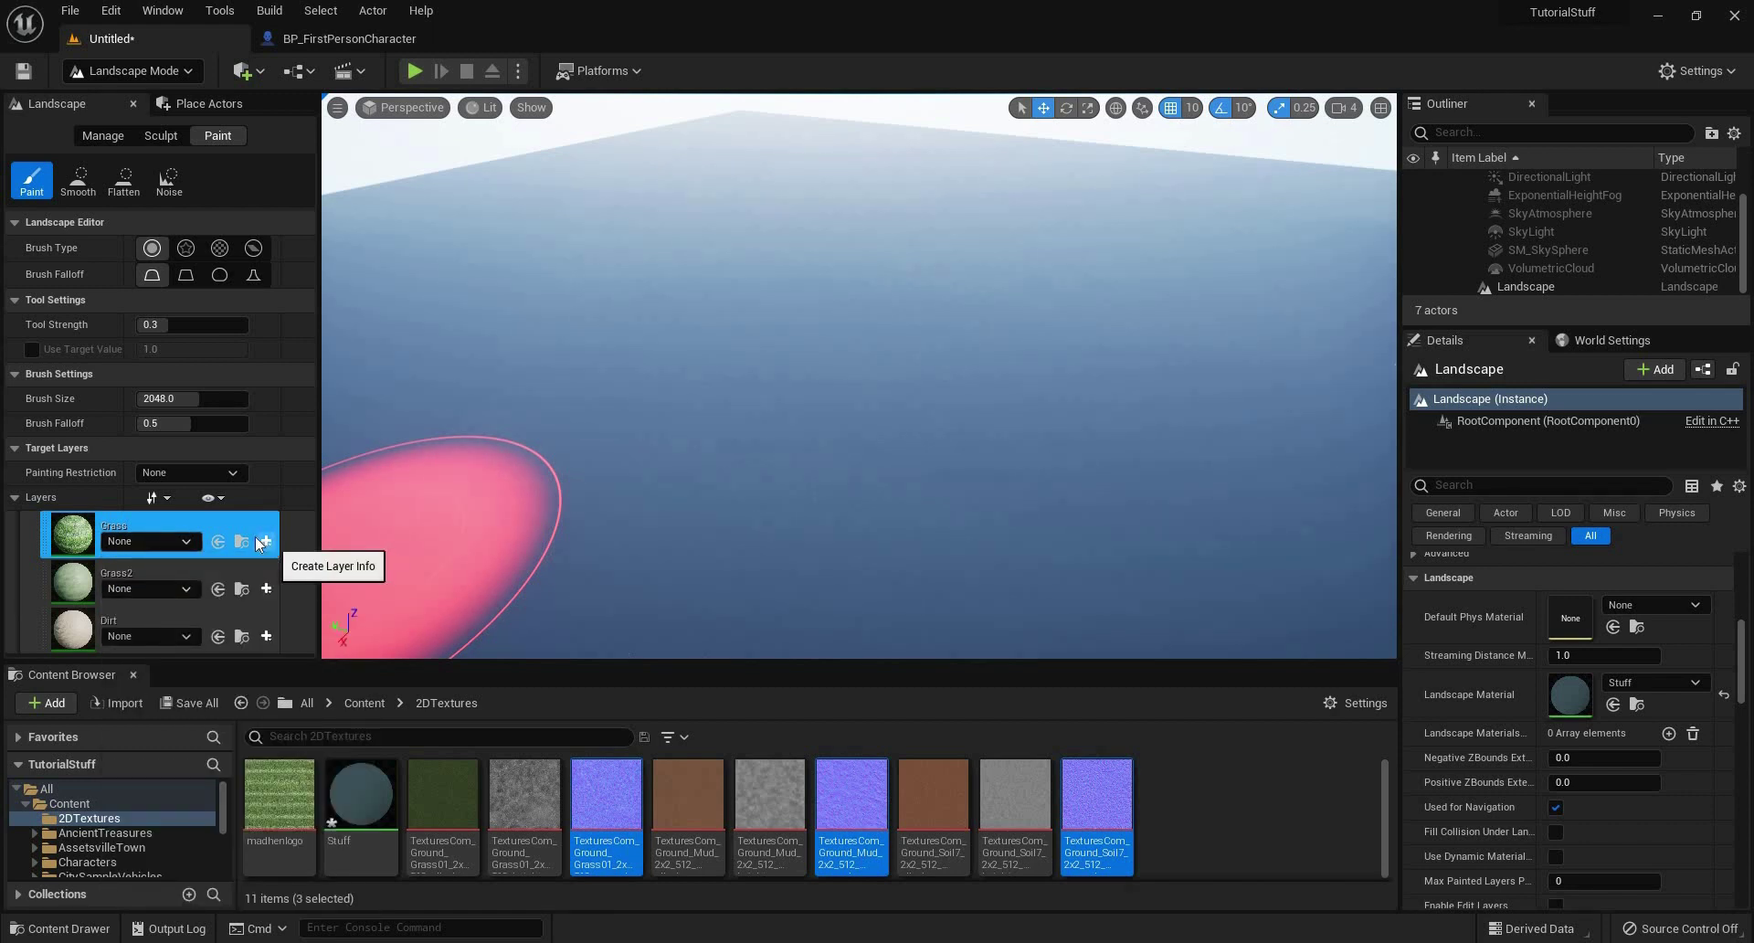
left_click(269, 538)
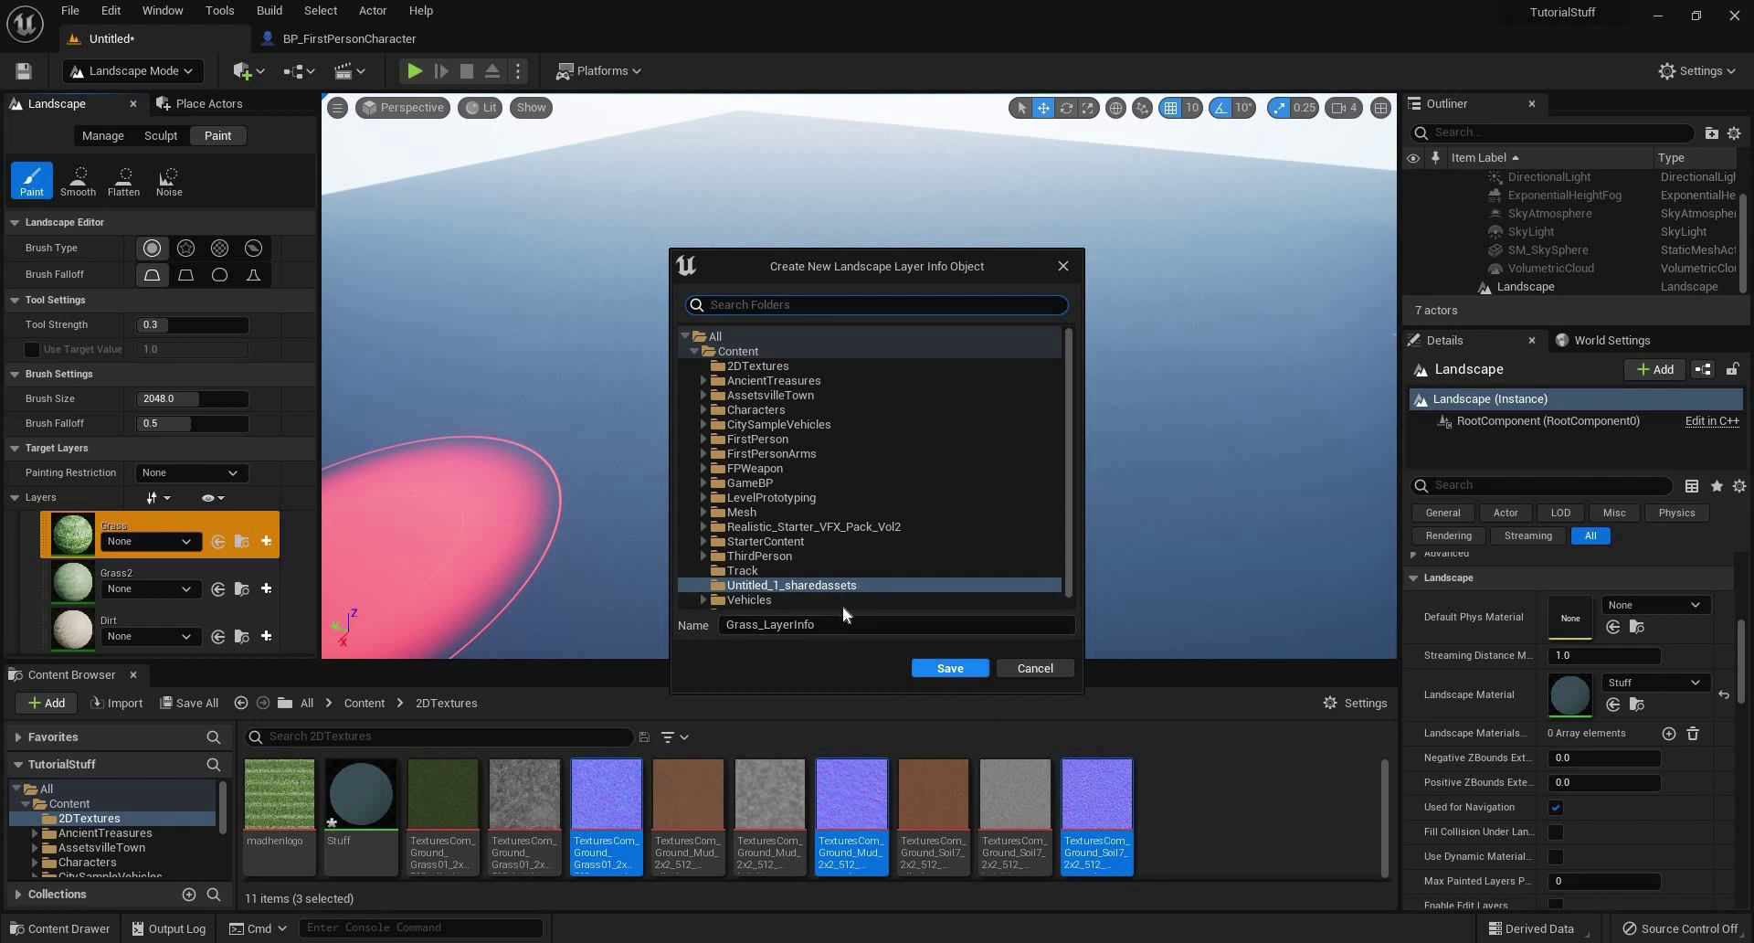
left_click(949, 668)
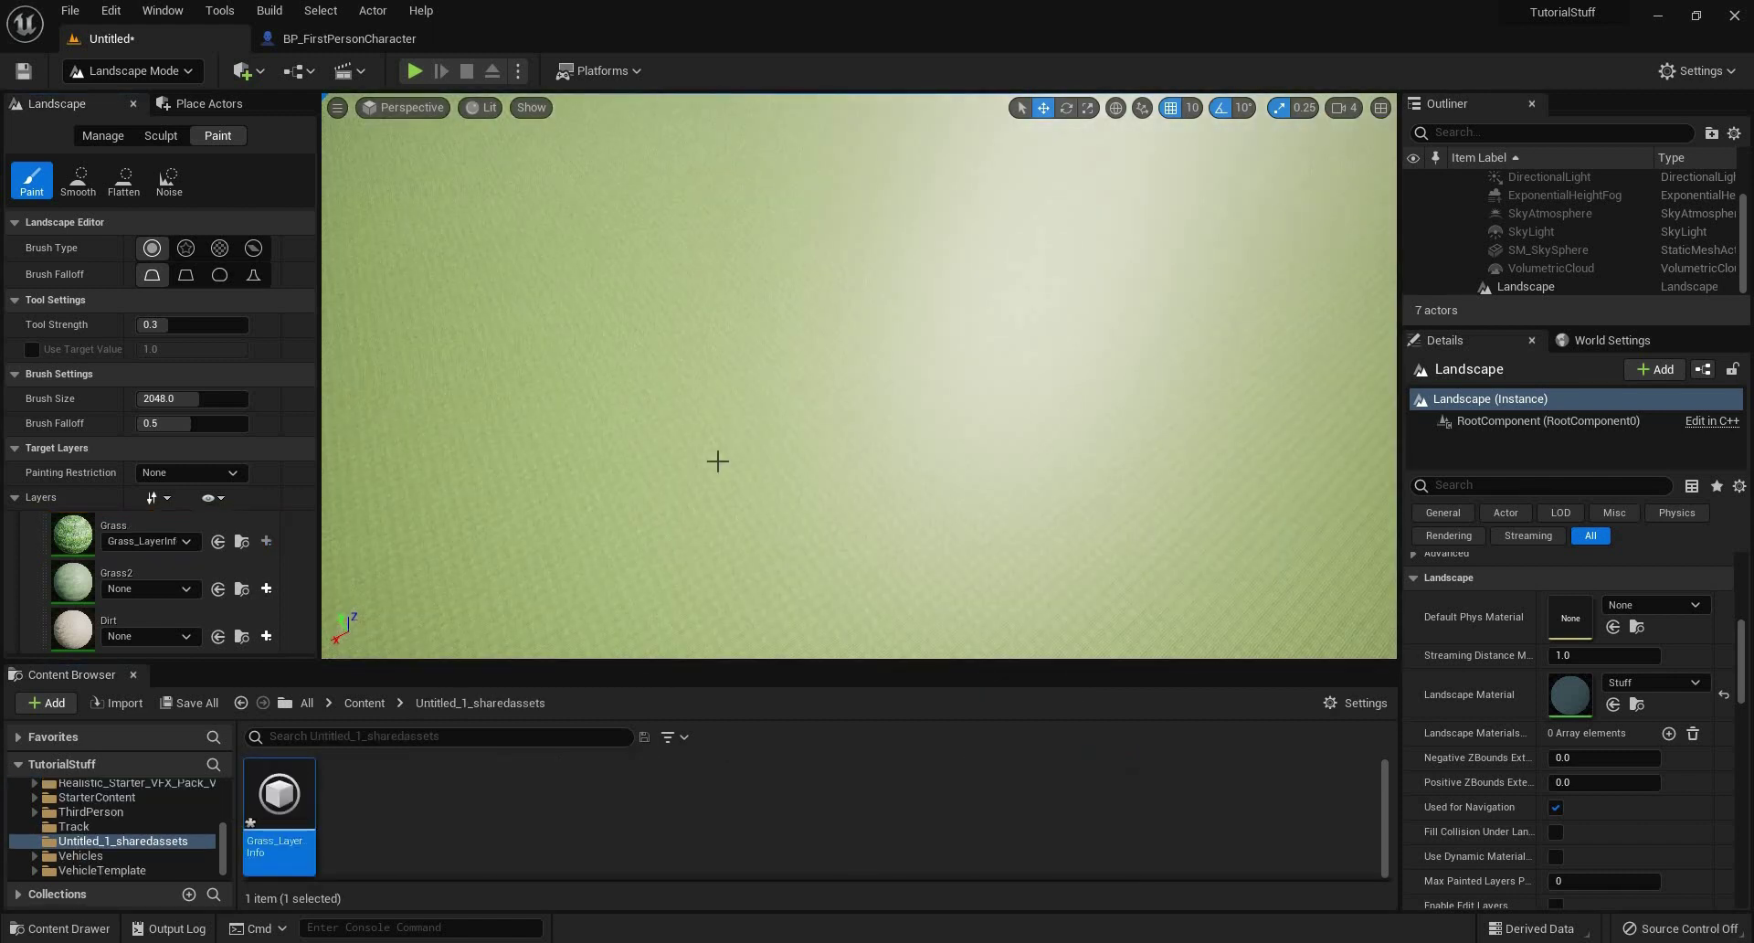
Create a layer info object for the Grass2 layer and save it as Grass2_LayerInfo in Untitled_1_sharedassets.
left_click(264, 591)
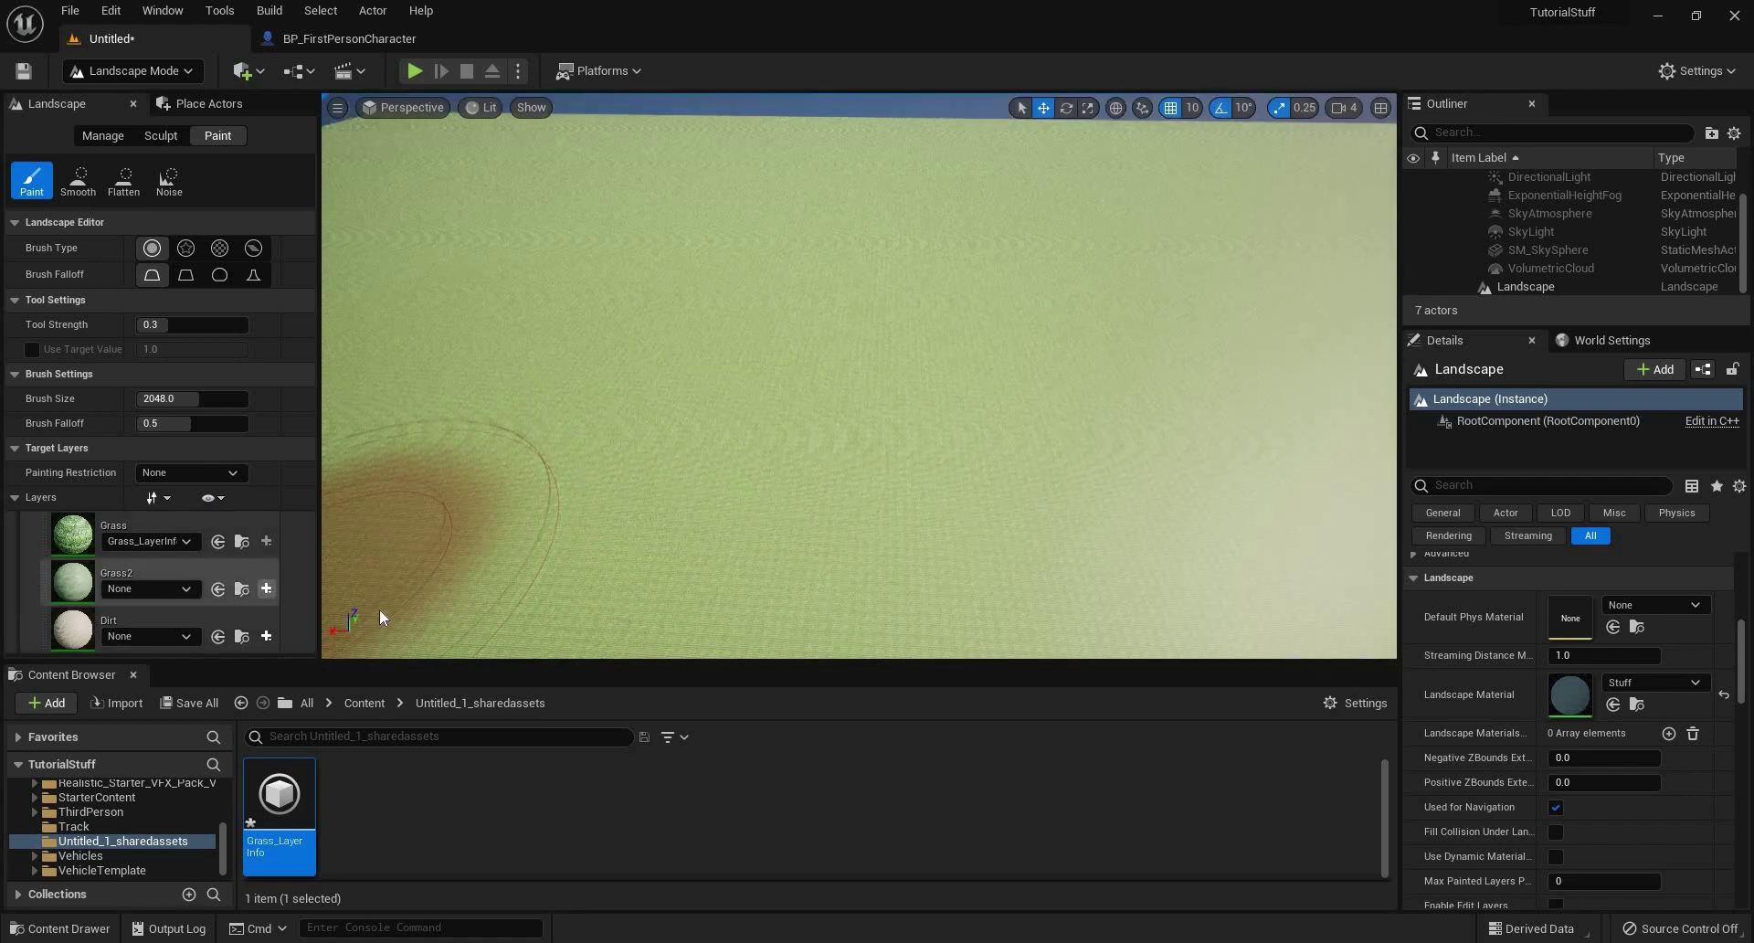
left_click(380, 611)
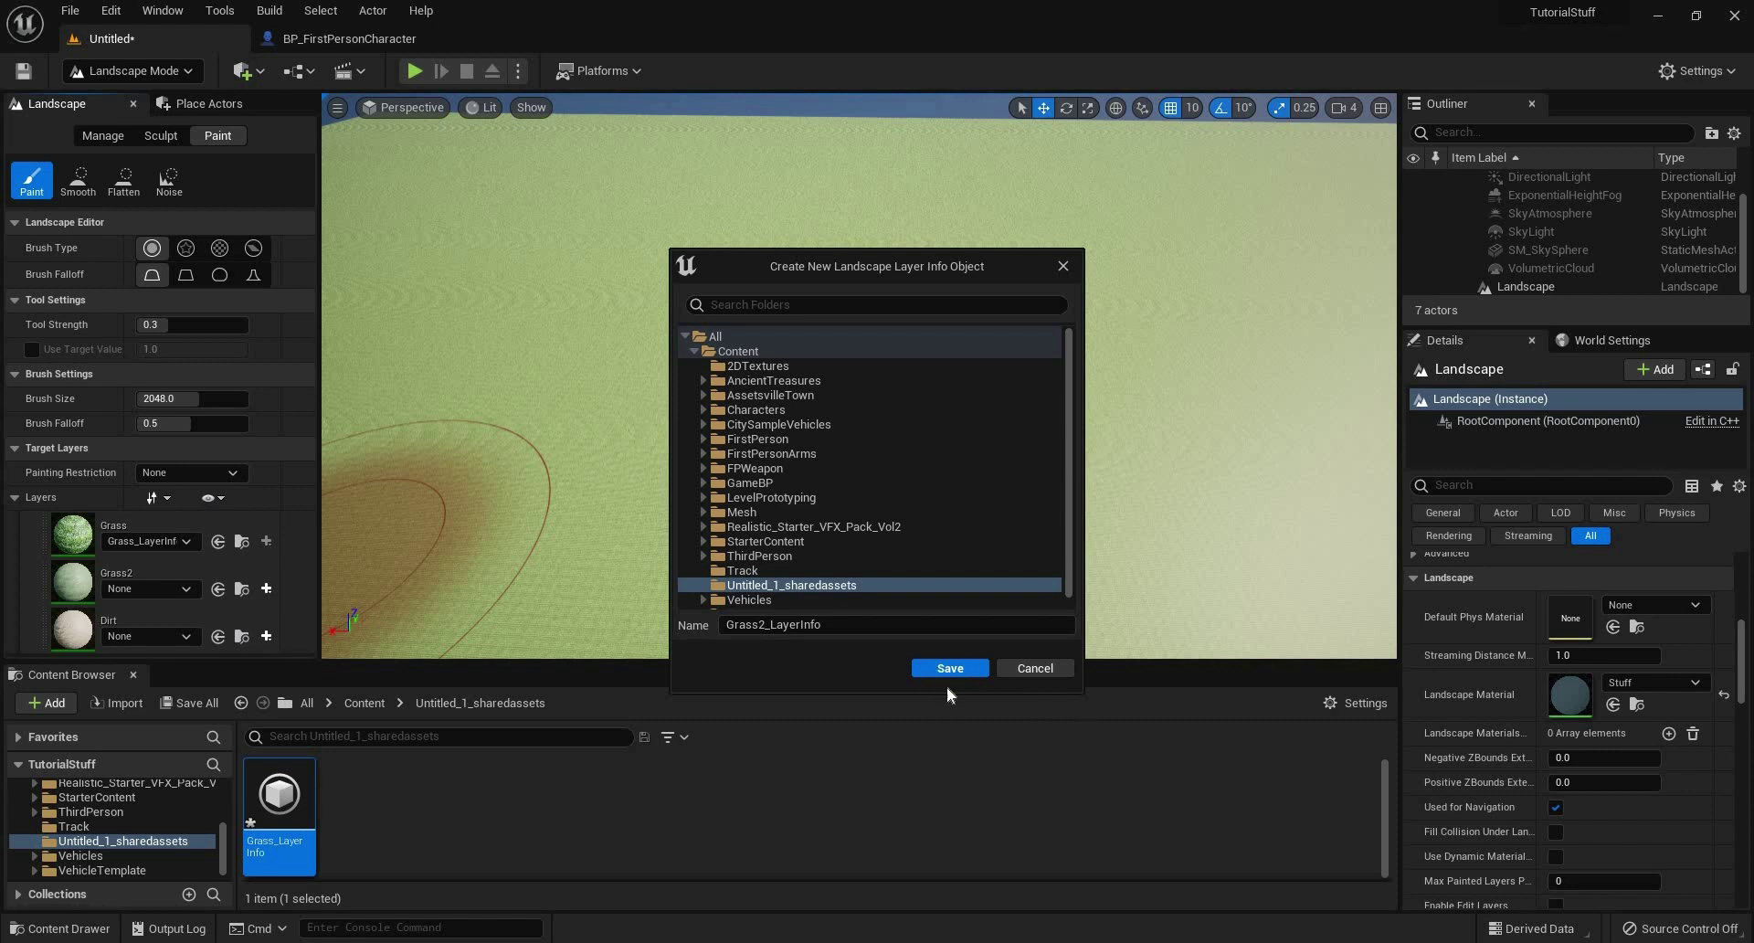
key("Return")
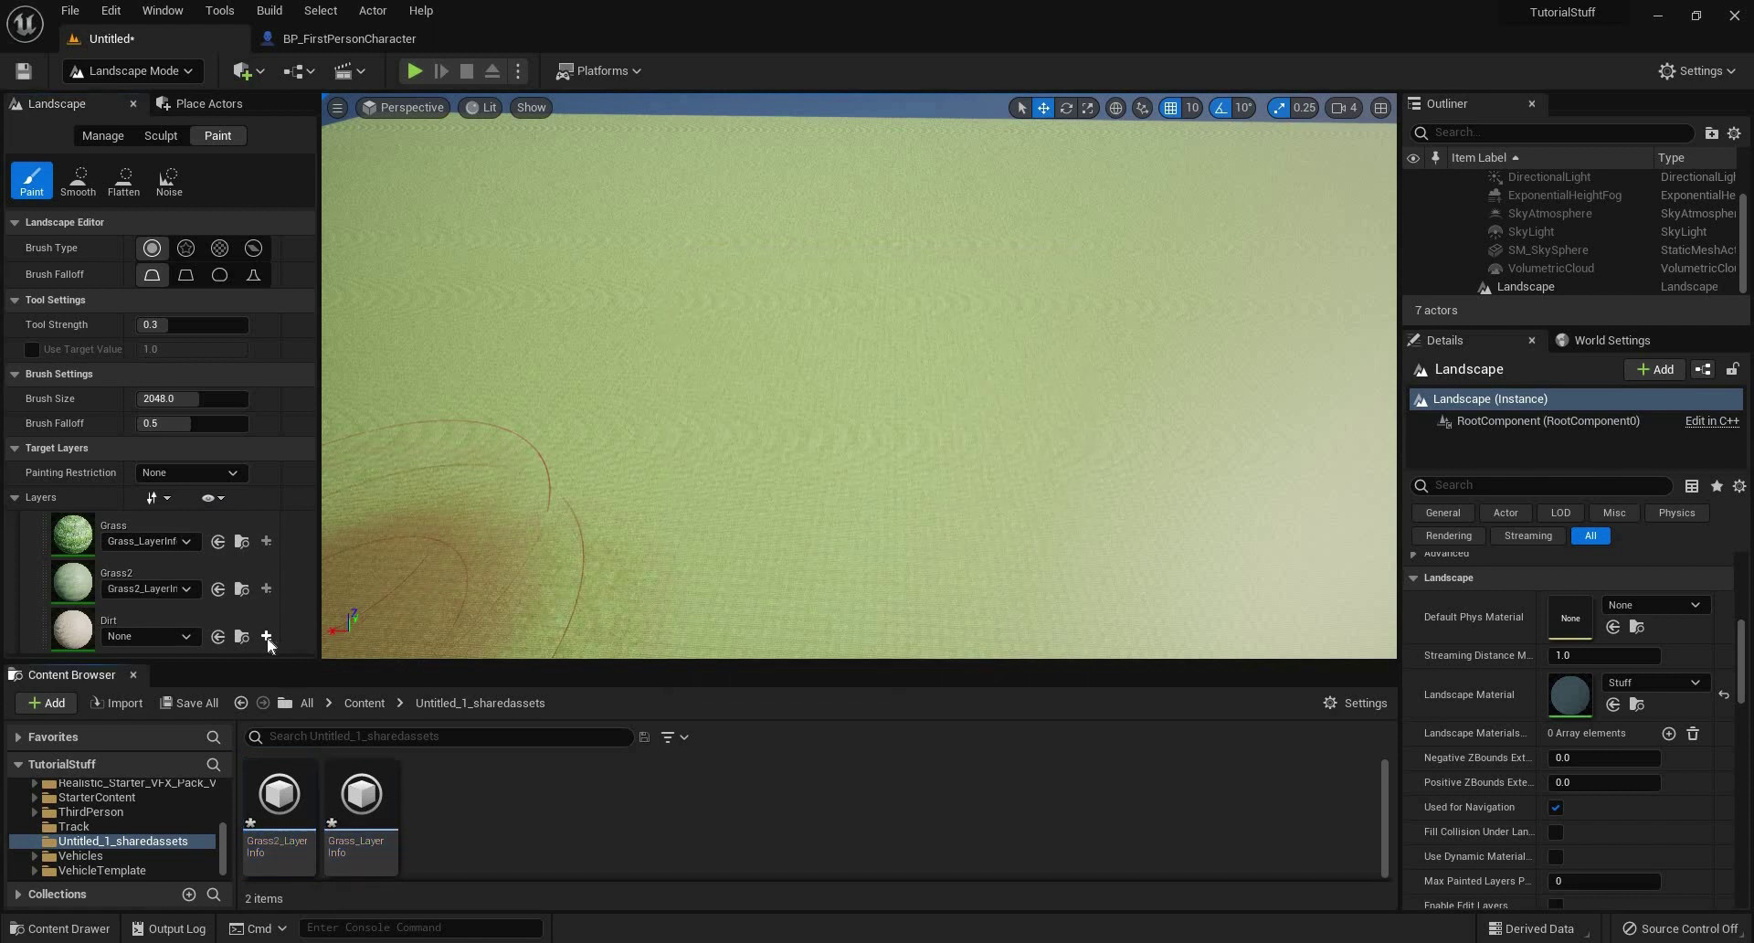
Create a Weight-Blended Layer (normal) info object for Dirt and save it as Dirt_LayerInfo in Untitled_1_sharedassets.
left_click(257, 638)
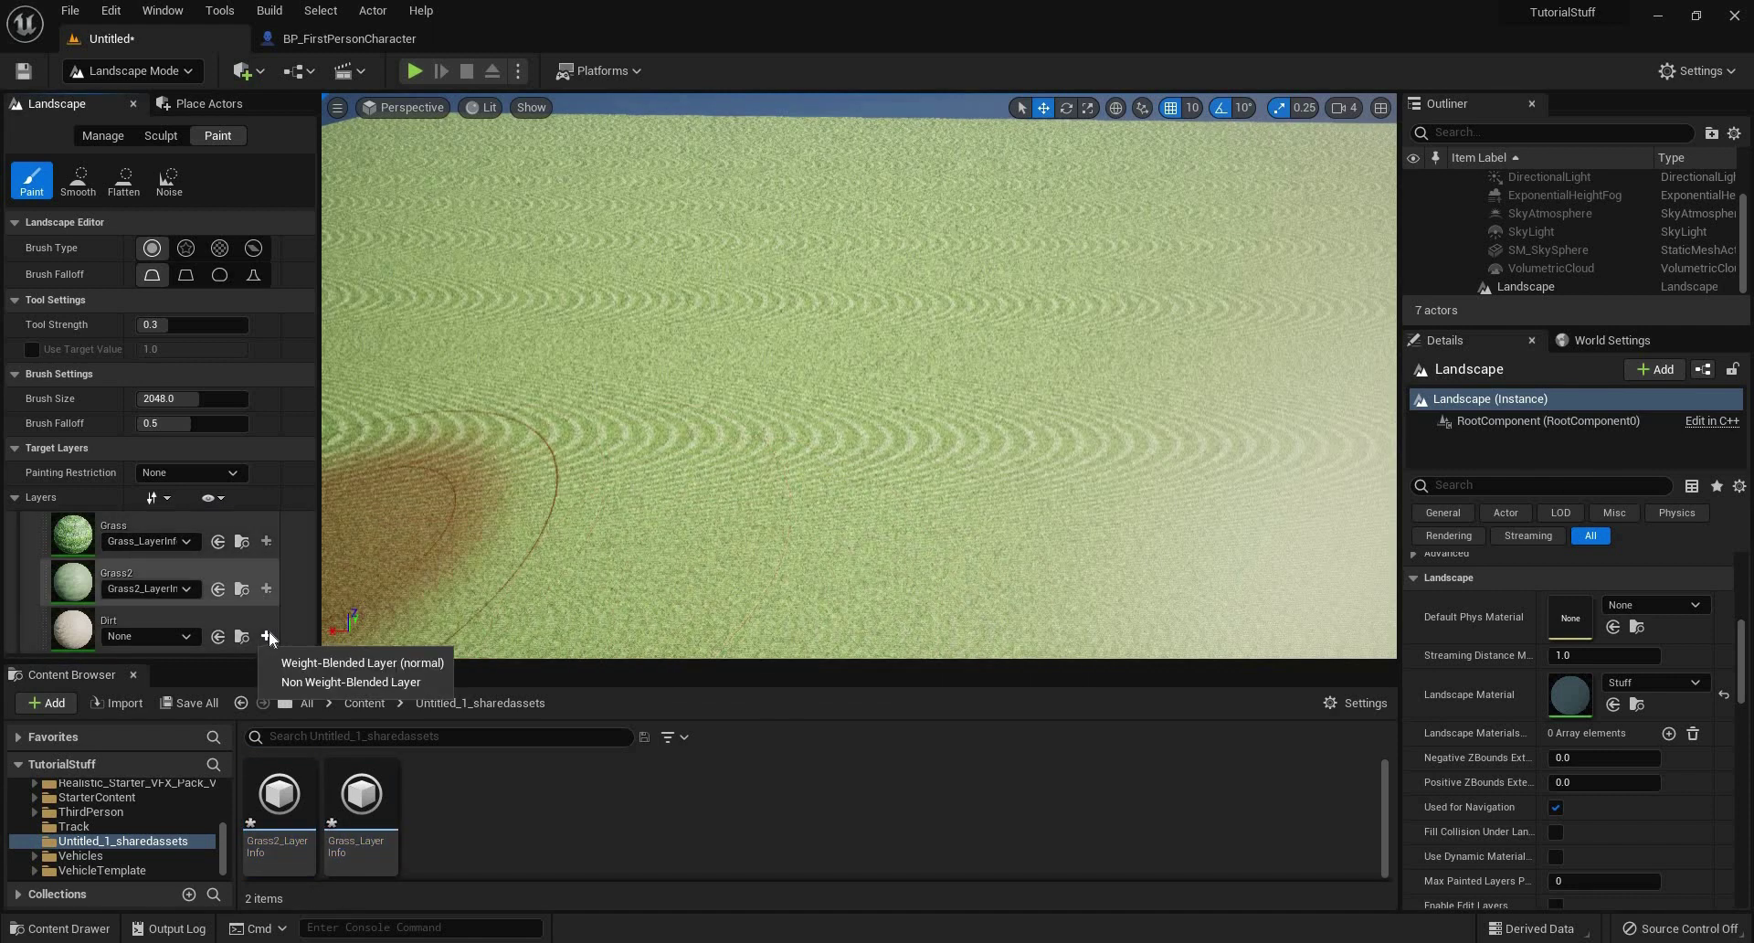
left_click(269, 630)
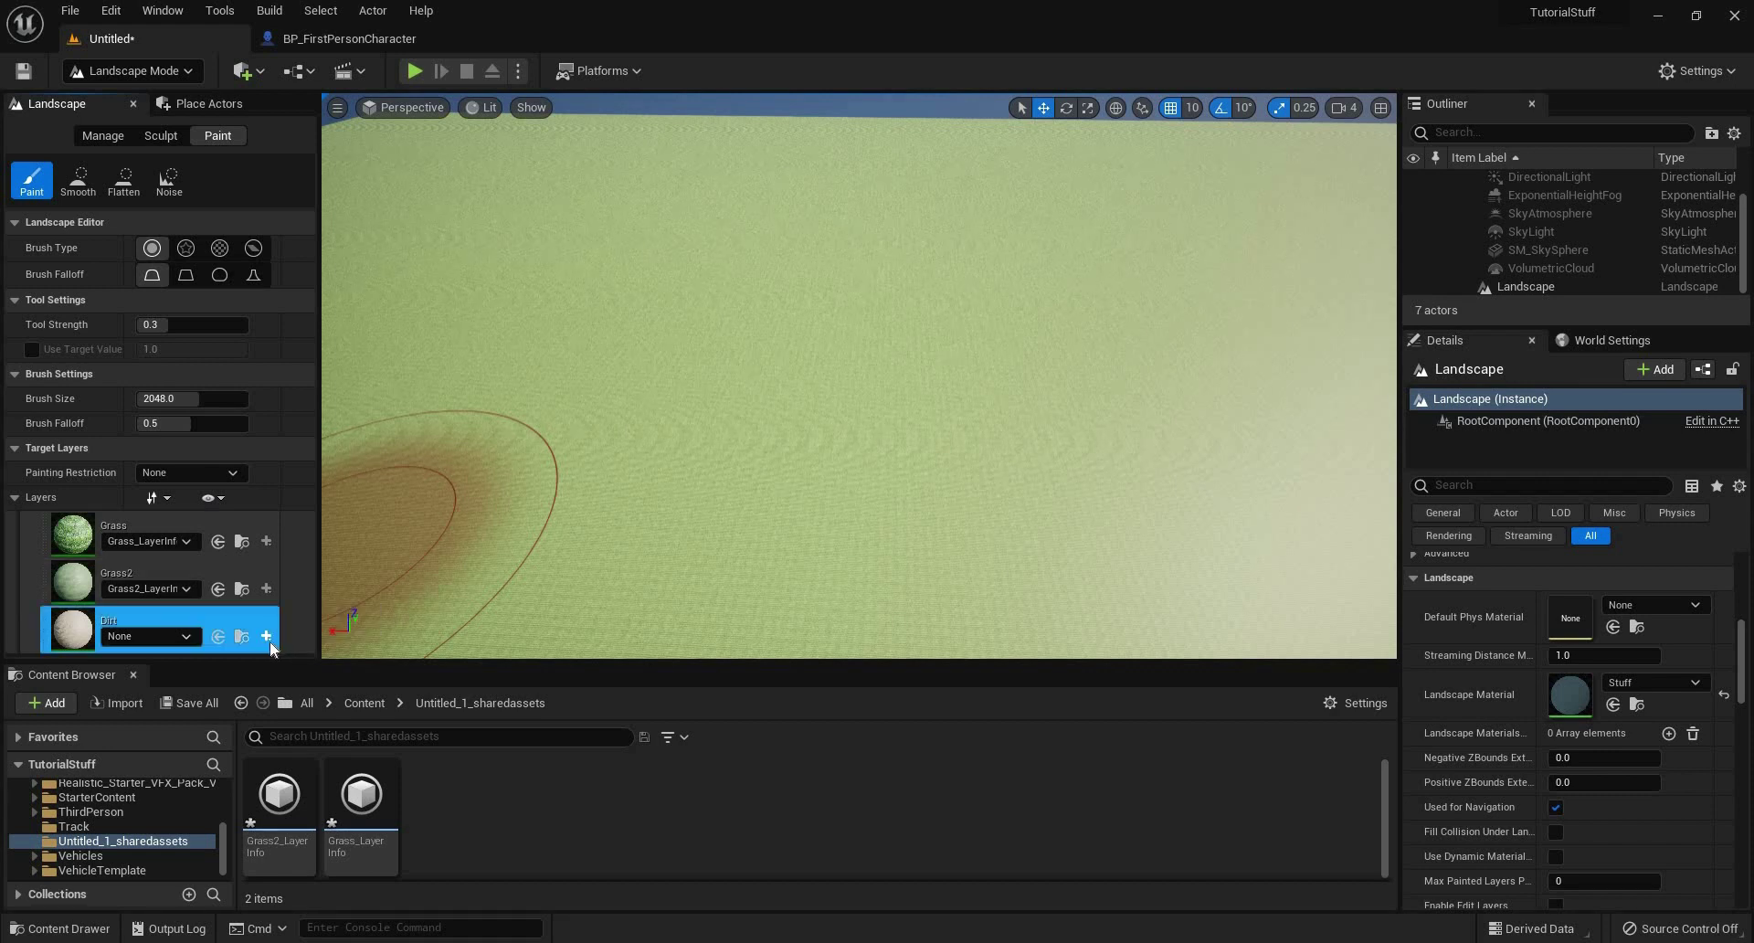
left_click(266, 636)
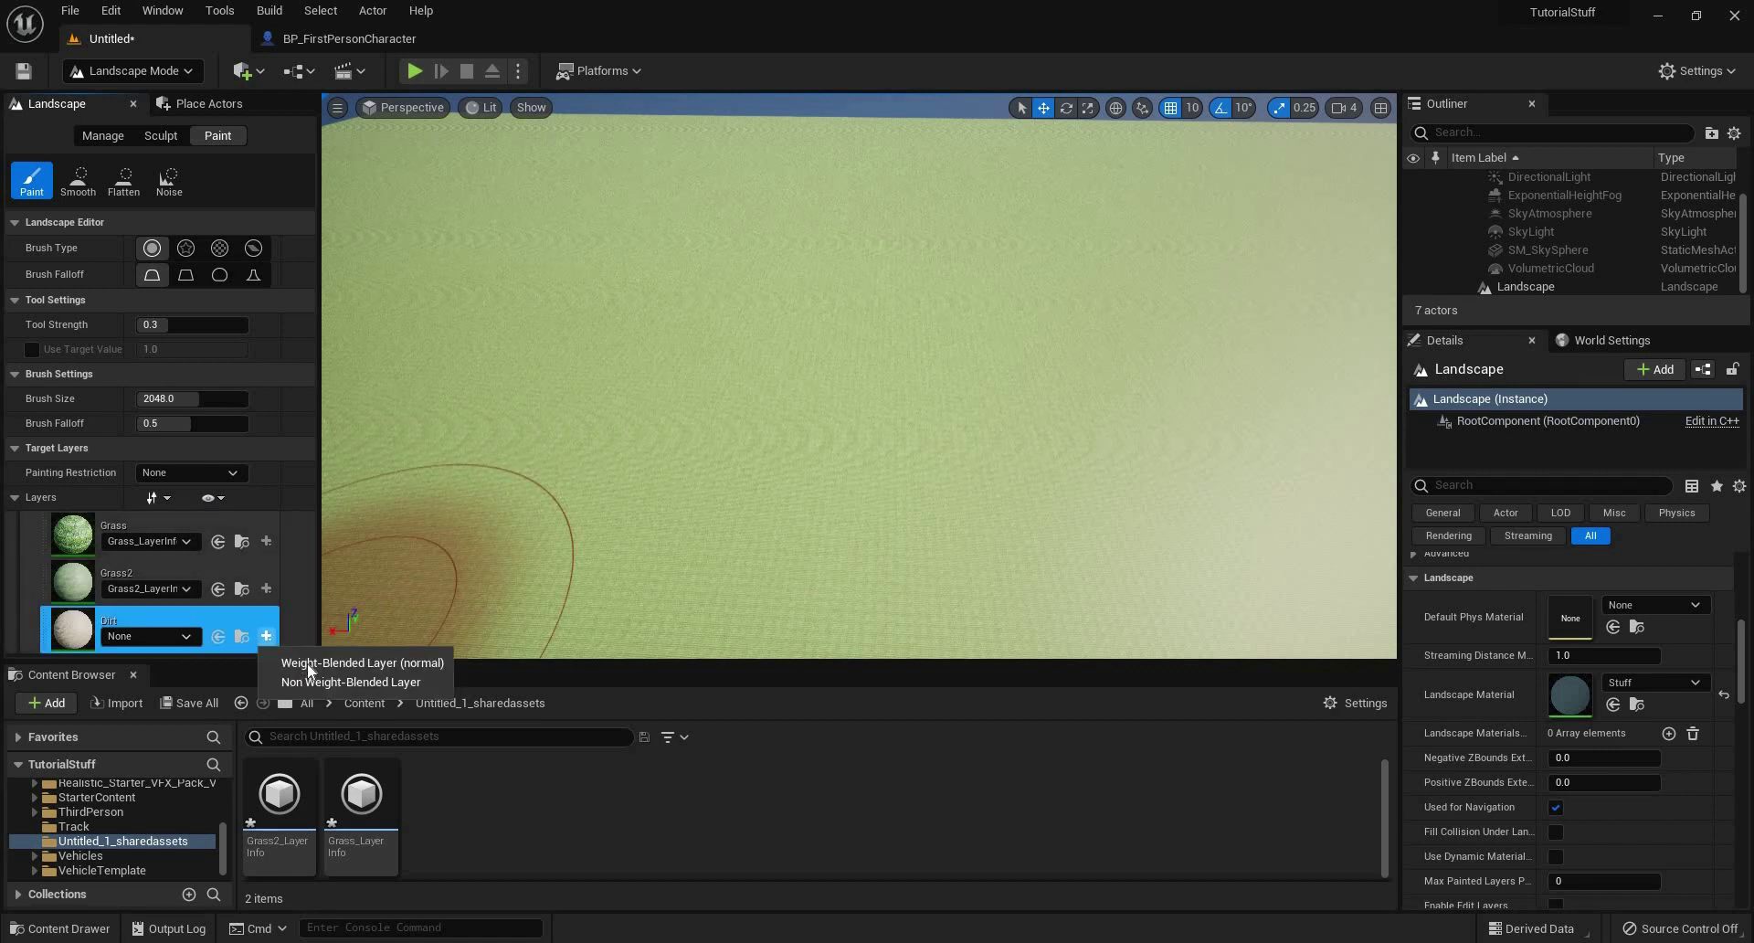
left_click(308, 663)
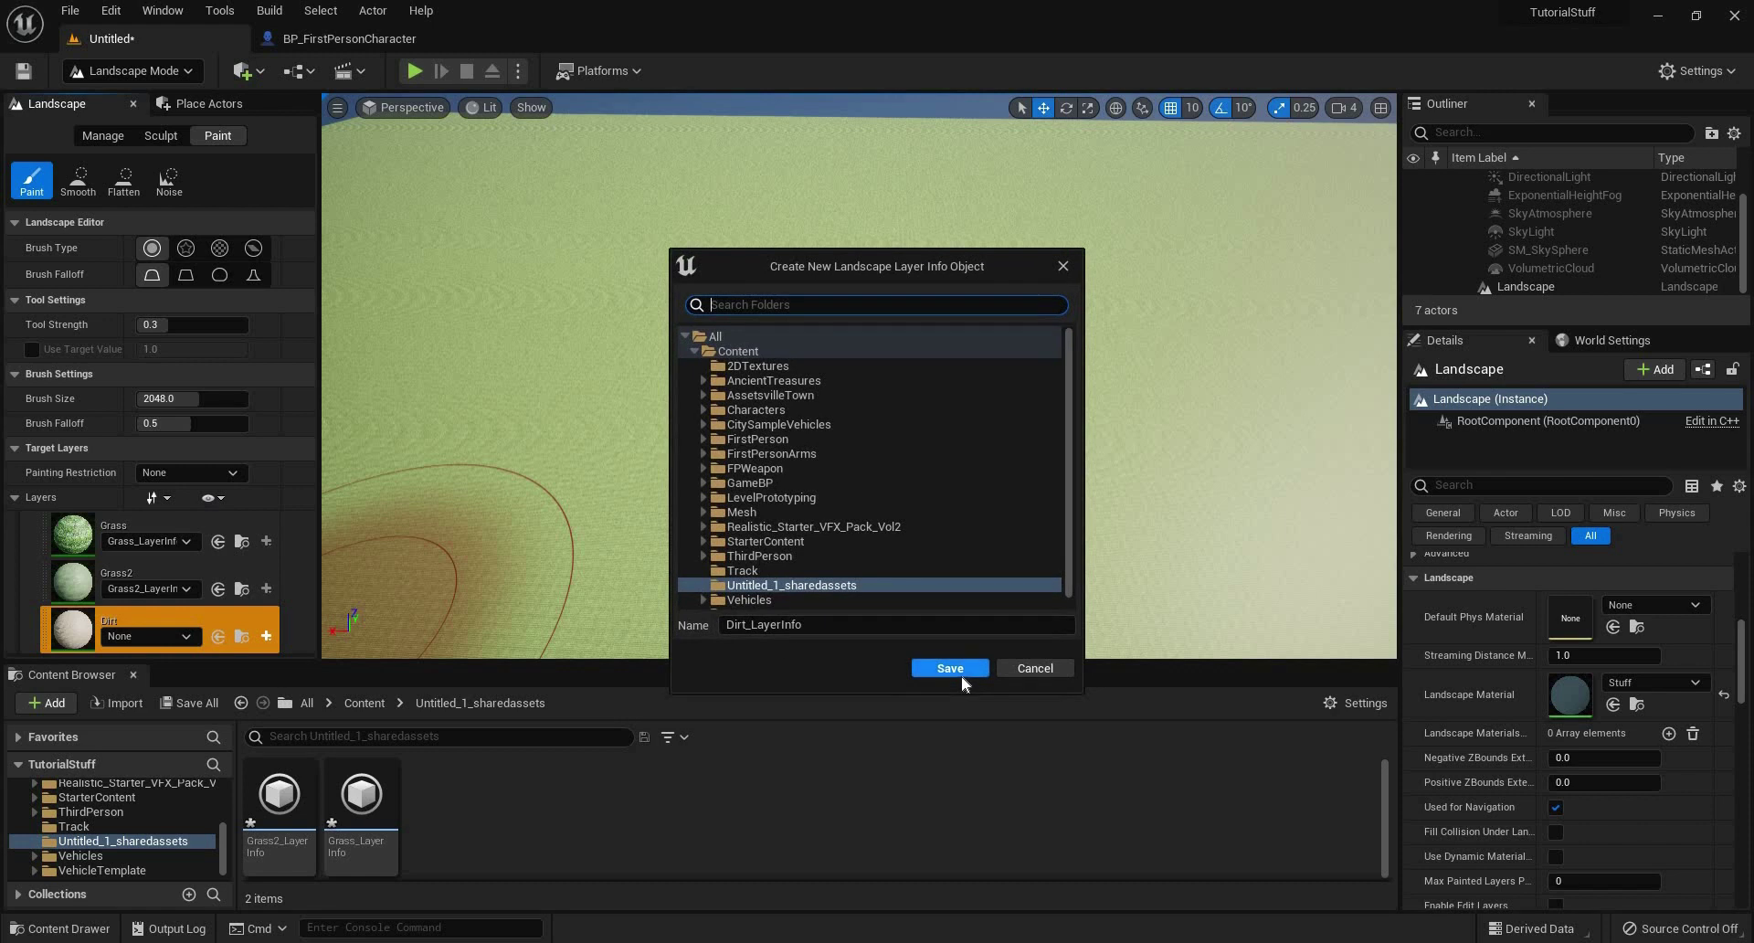
key("Return")
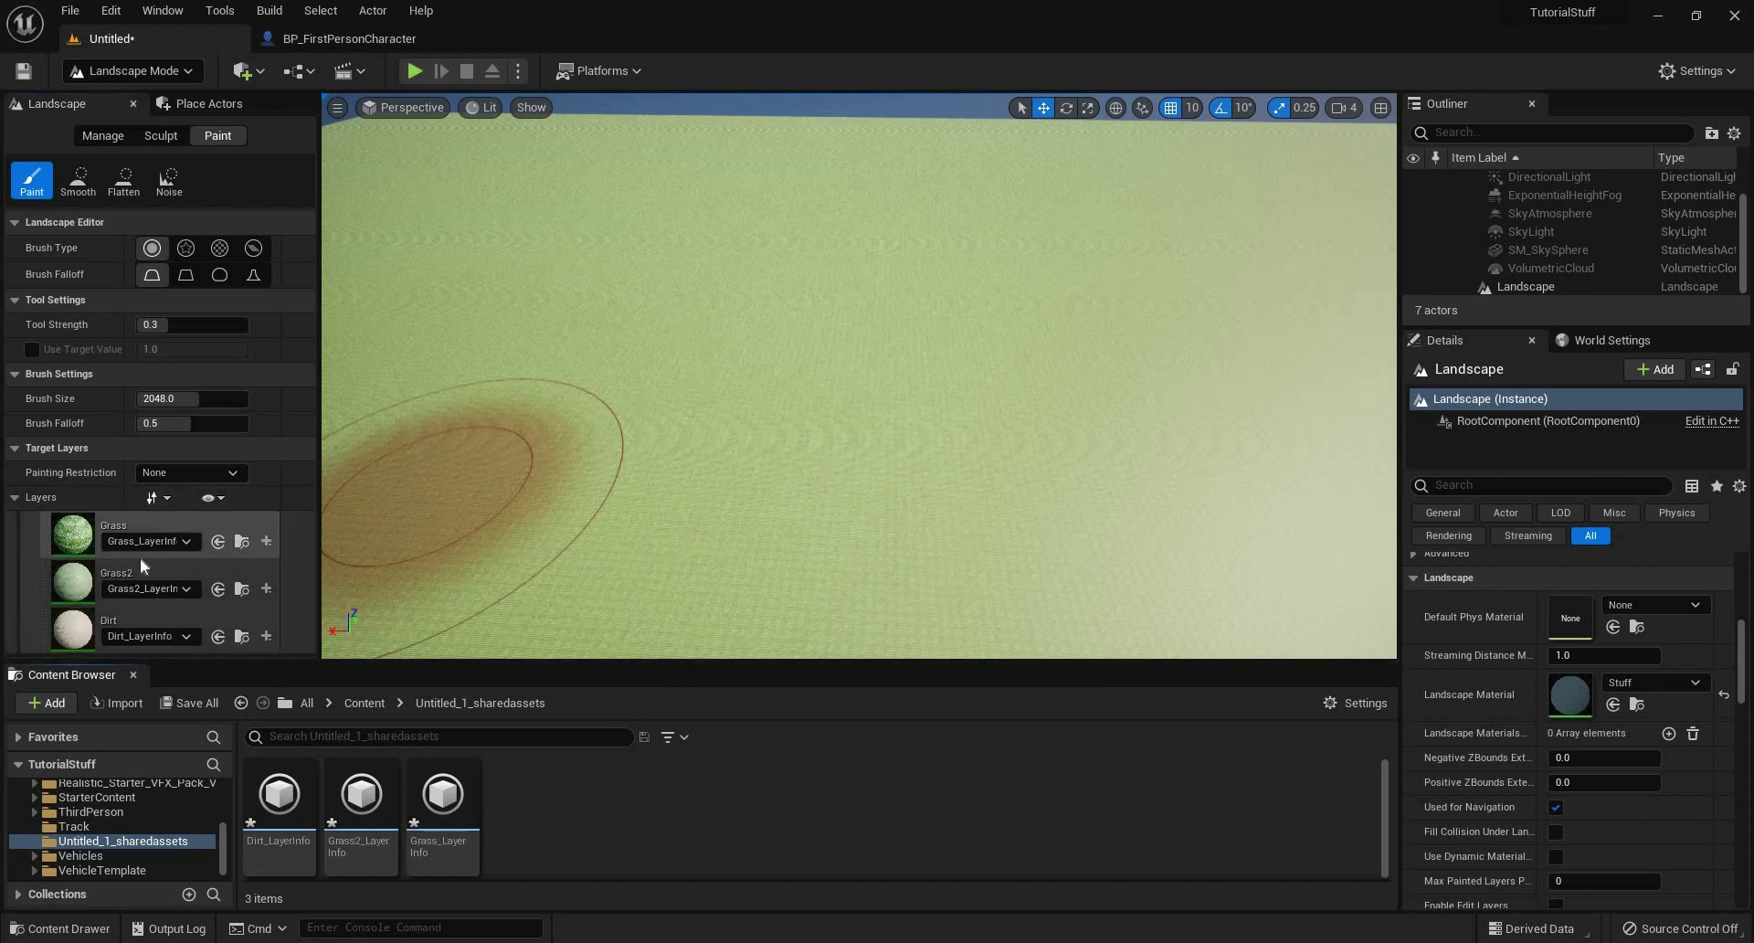
Select the Dirt target layer and reduce the paint brush size to about 1170.
left_click(170, 612)
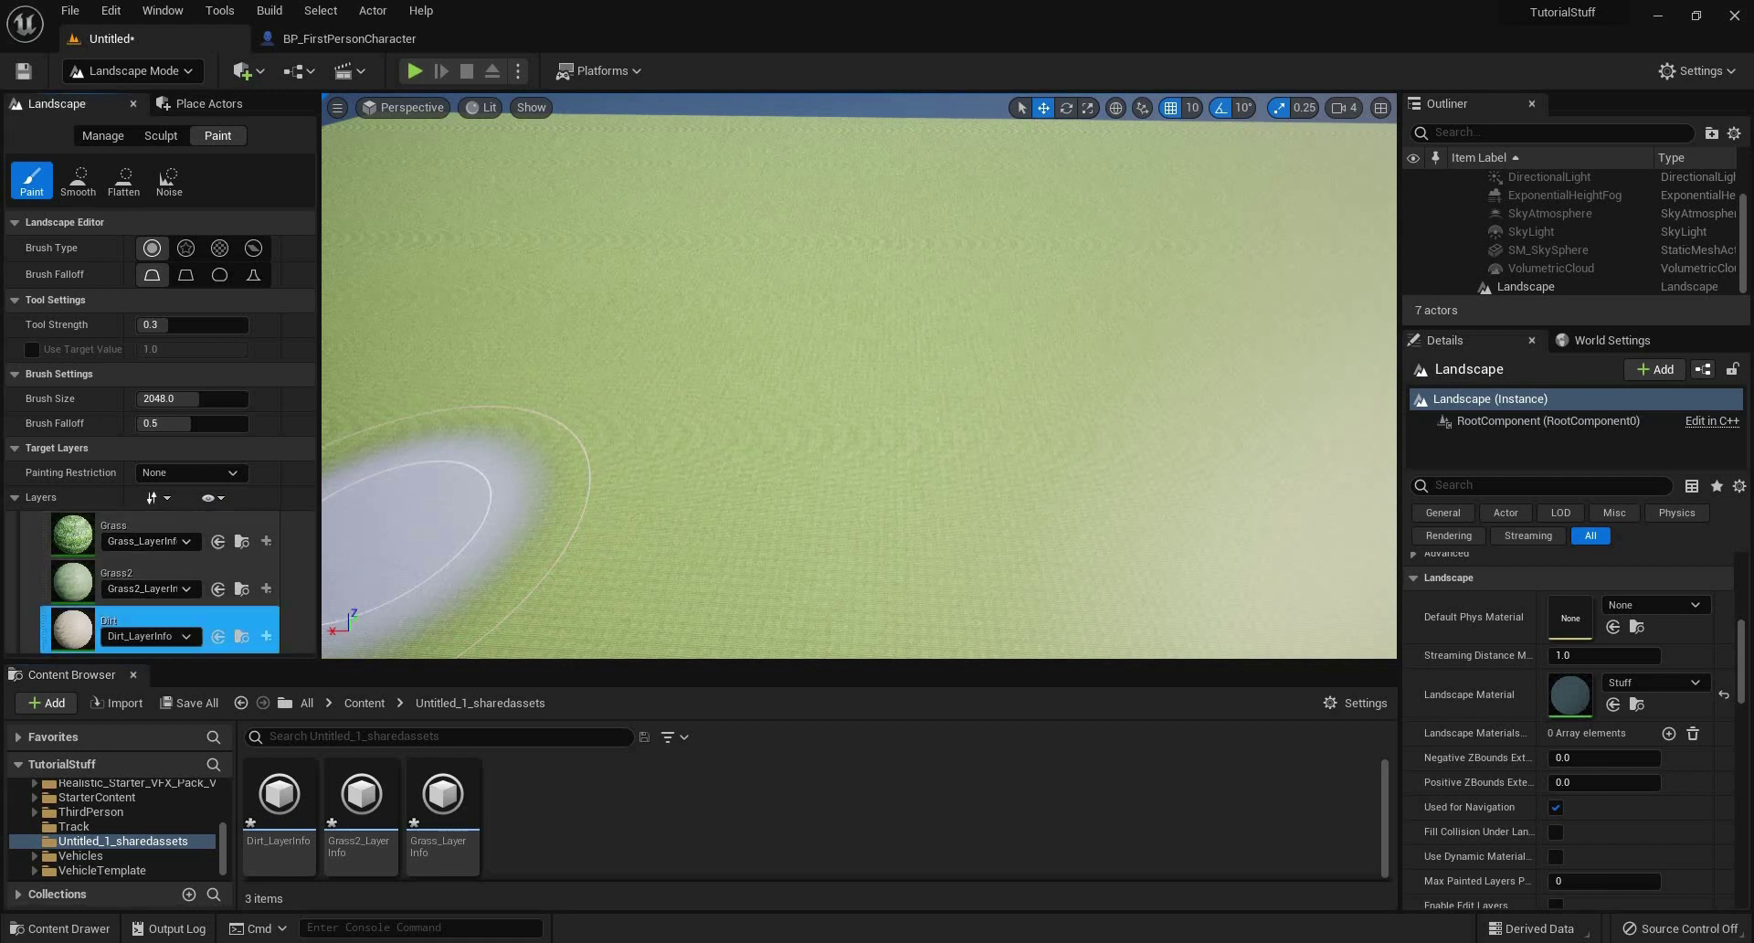
mouse_move(738, 486)
right_mouse_down()
mouse_move(1050, 383)
mouse_move(1233, 439)
mouse_move(1247, 521)
mouse_move(1255, 456)
mouse_move(1265, 511)
right_mouse_up()
mouse_move(728, 530)
right_mouse_down()
mouse_move(726, 466)
mouse_move(940, 368)
mouse_move(880, 383)
right_mouse_up()
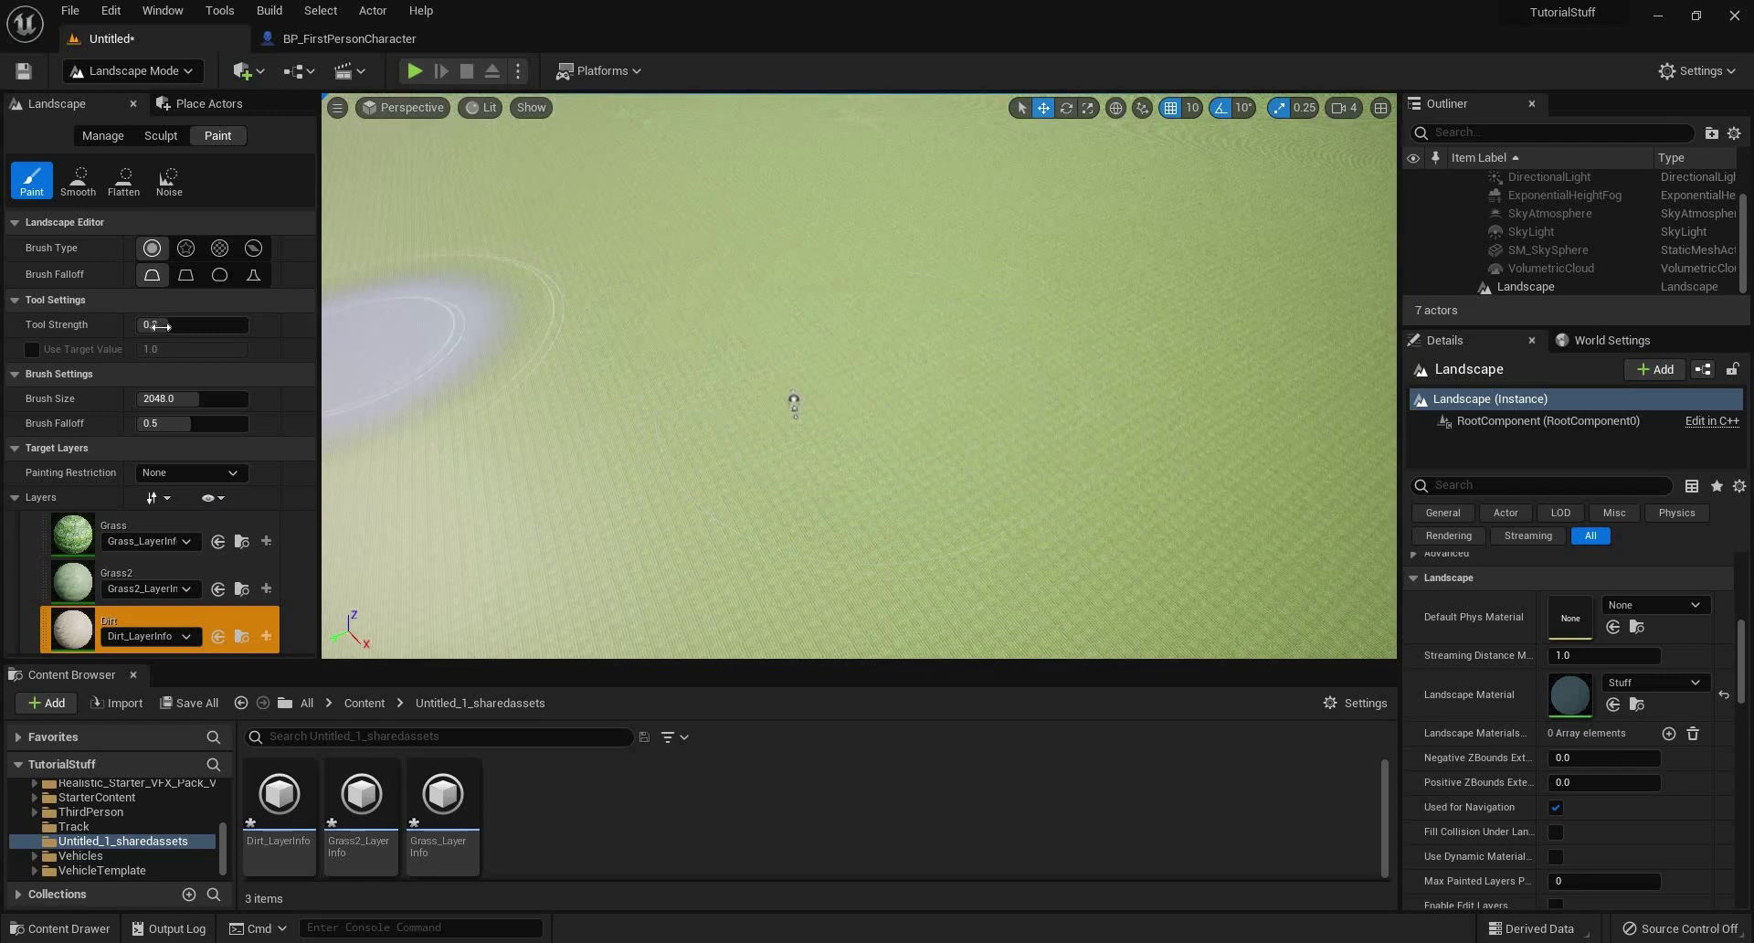
mouse_move(157, 325)
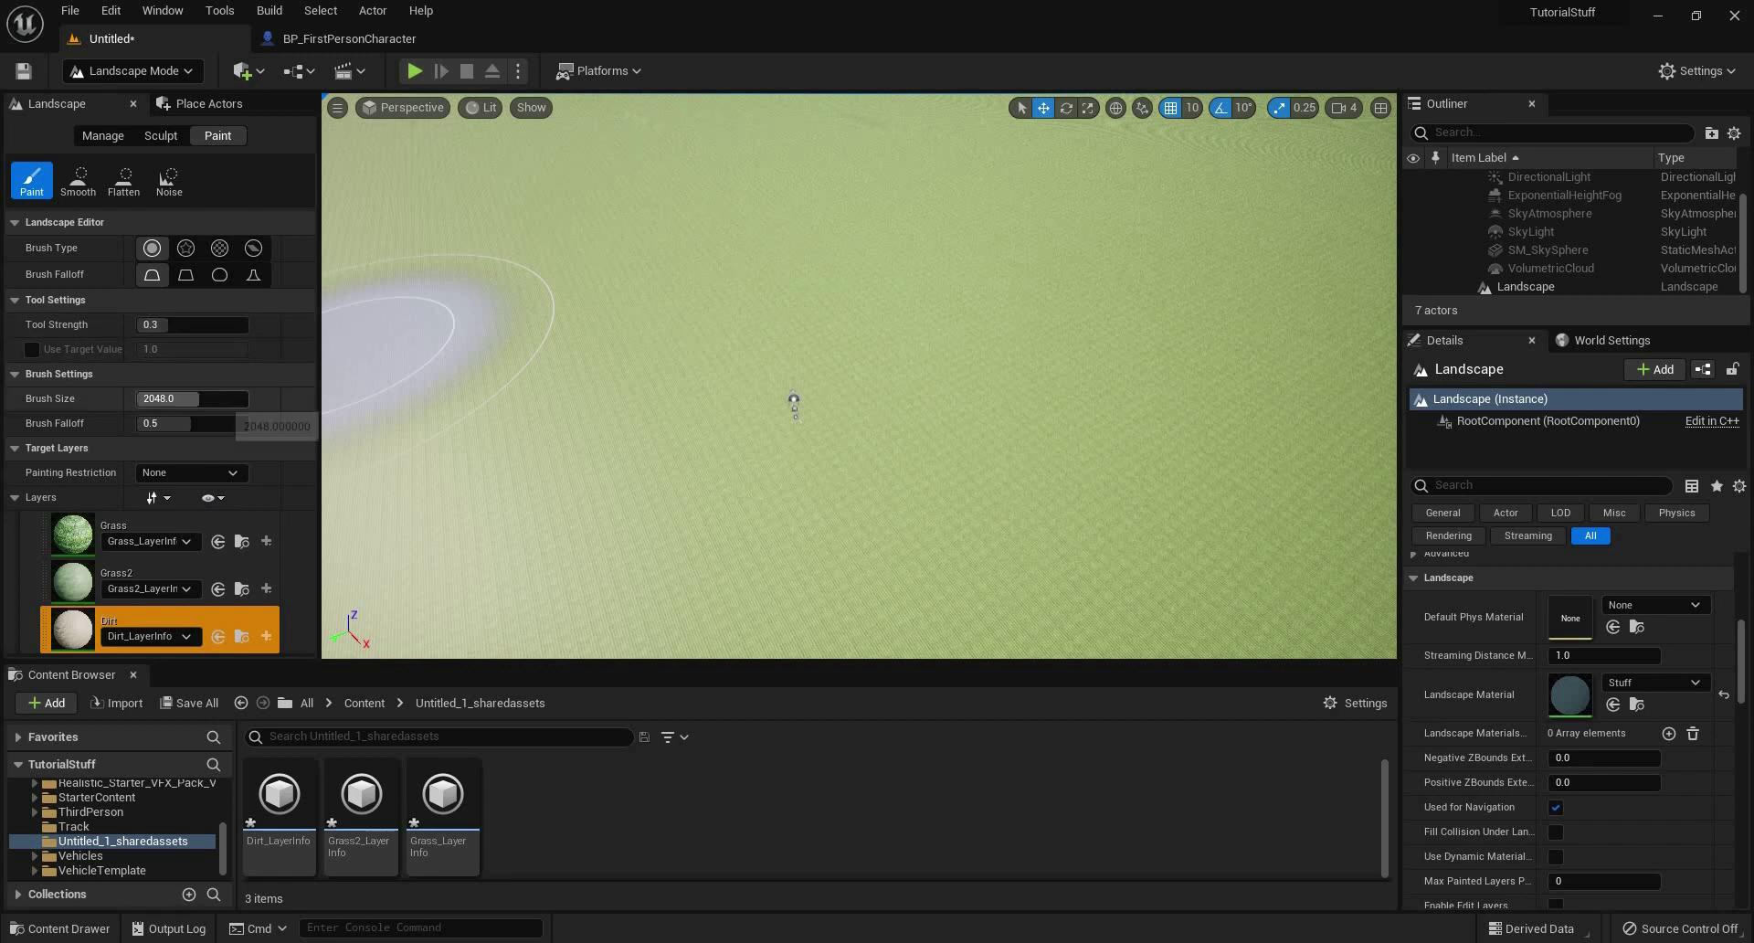
Try the component brush type over the landscape and return to the simple circular brush.
left_click(253, 247)
left_click(496, 320)
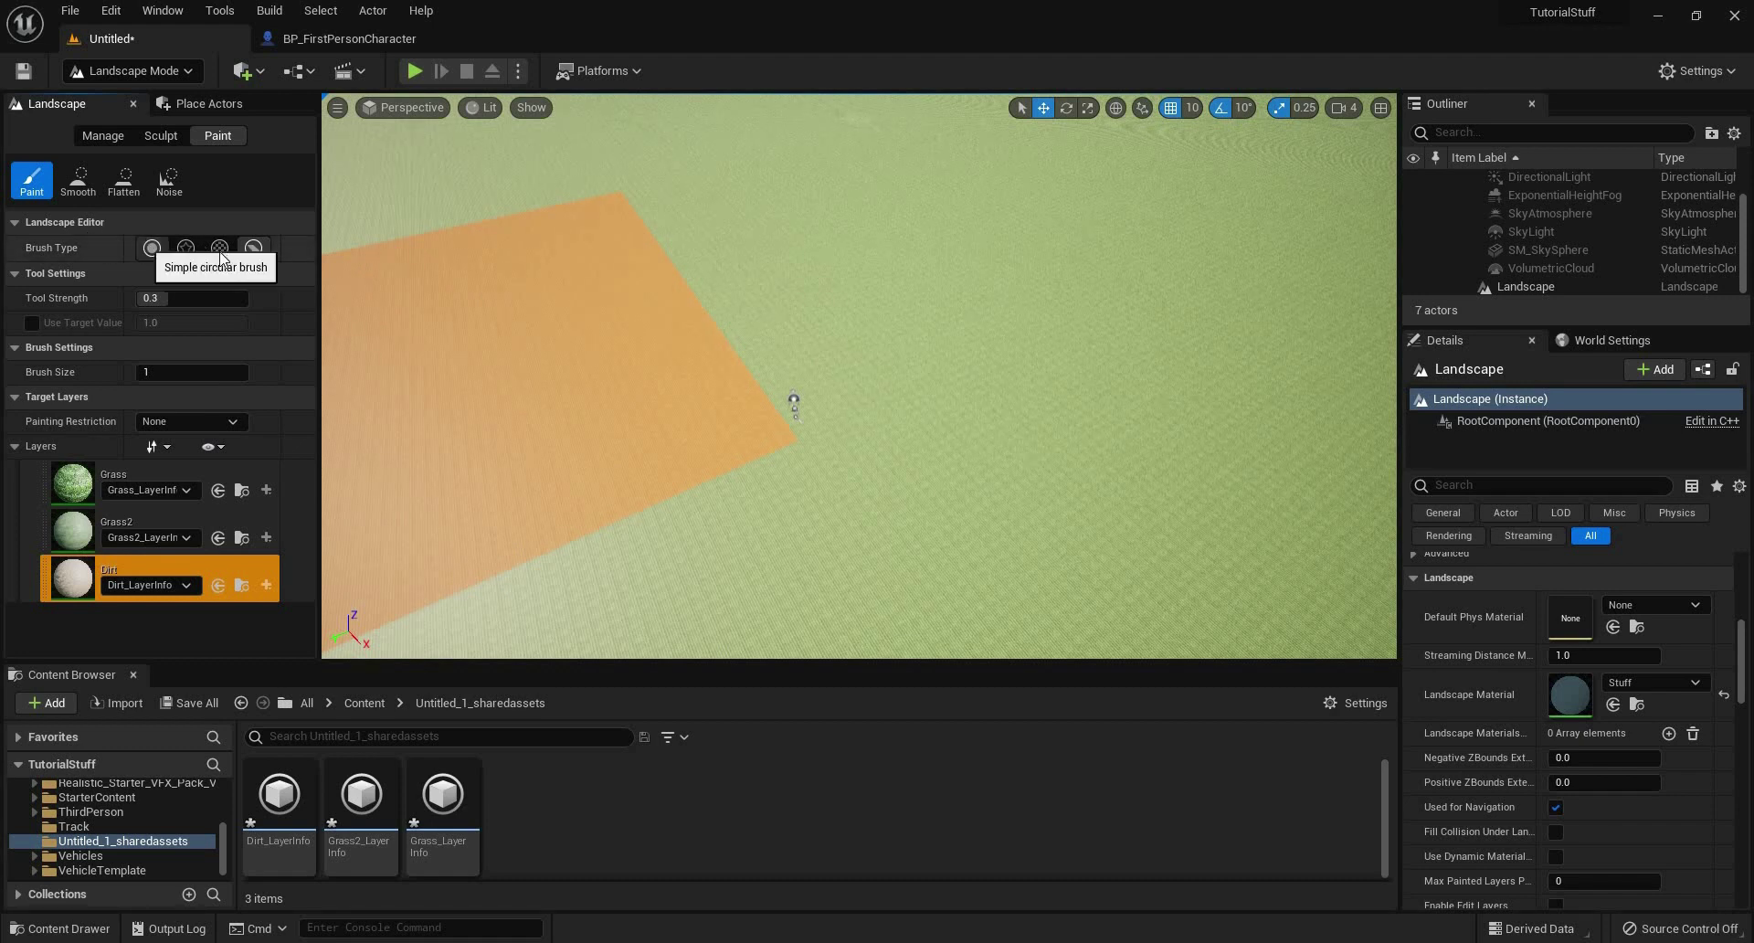
left_click(151, 247)
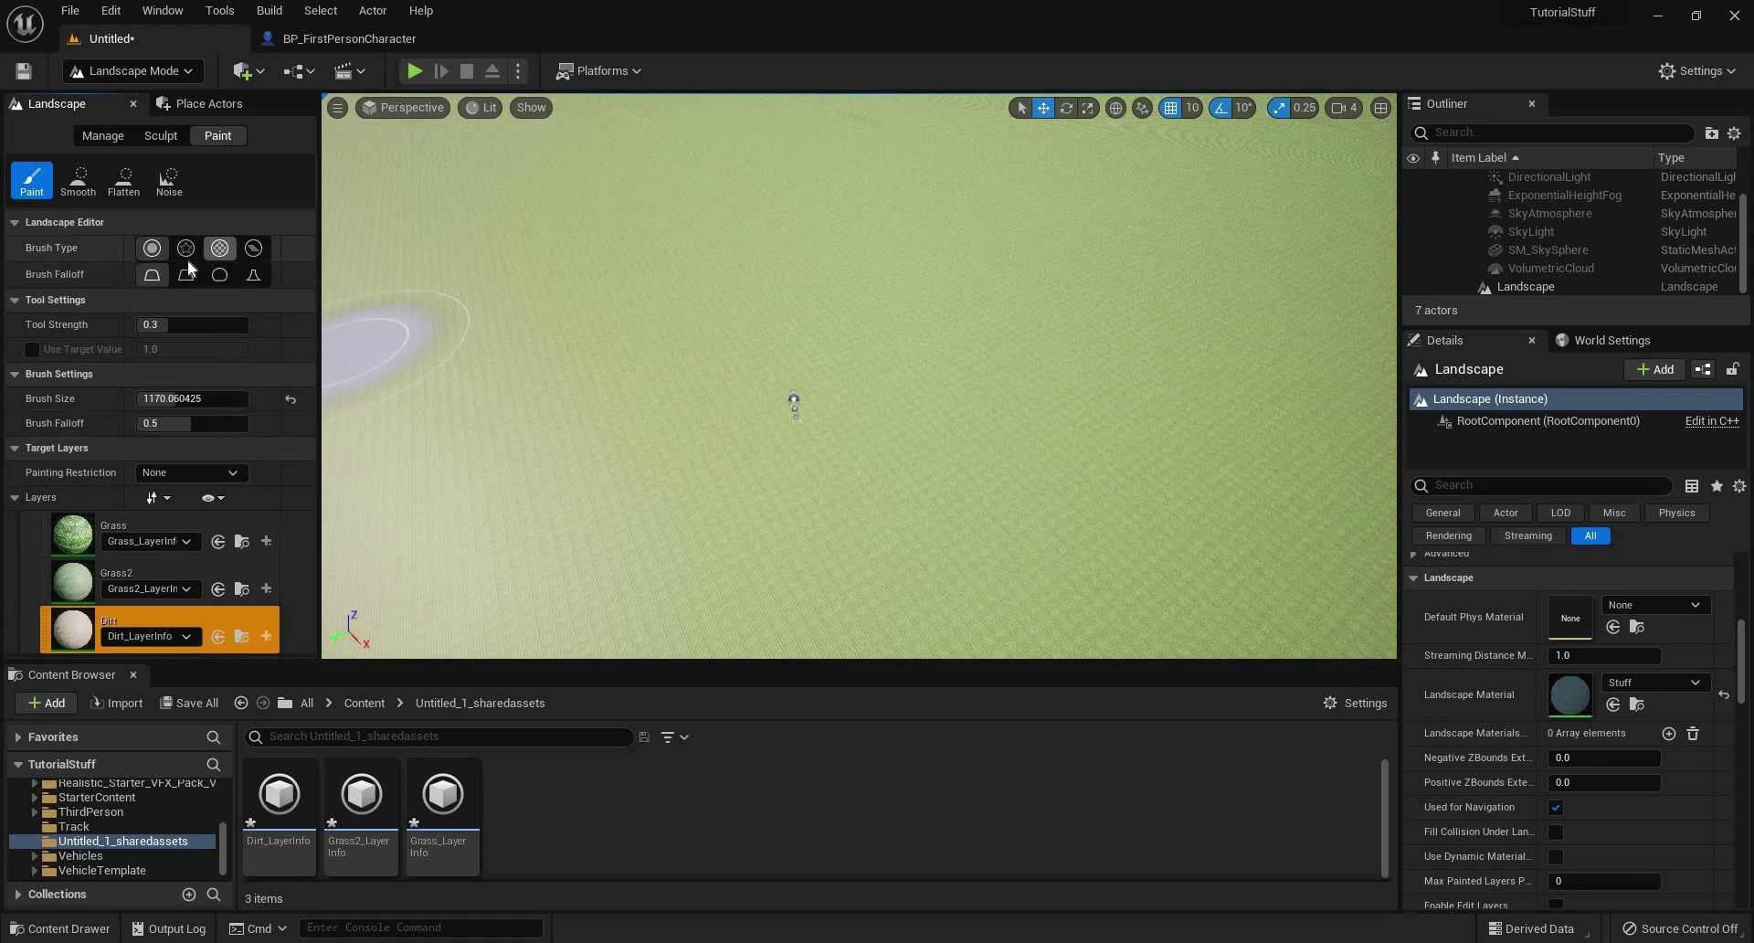
left_click(253, 248)
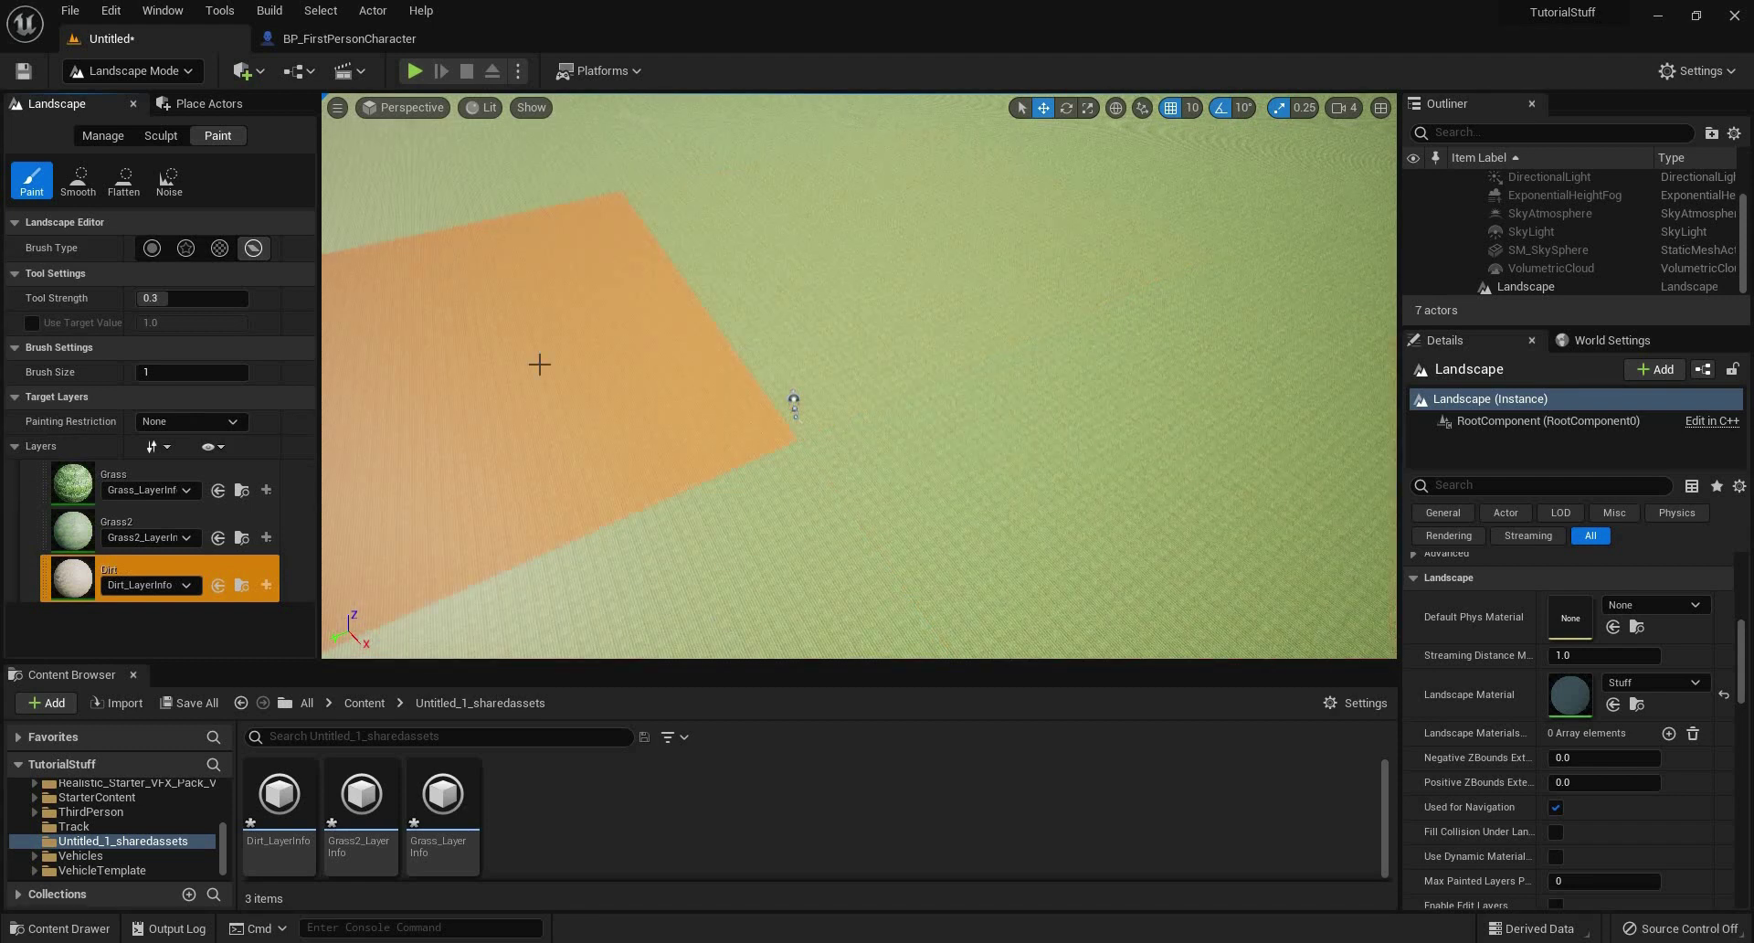
left_click(151, 248)
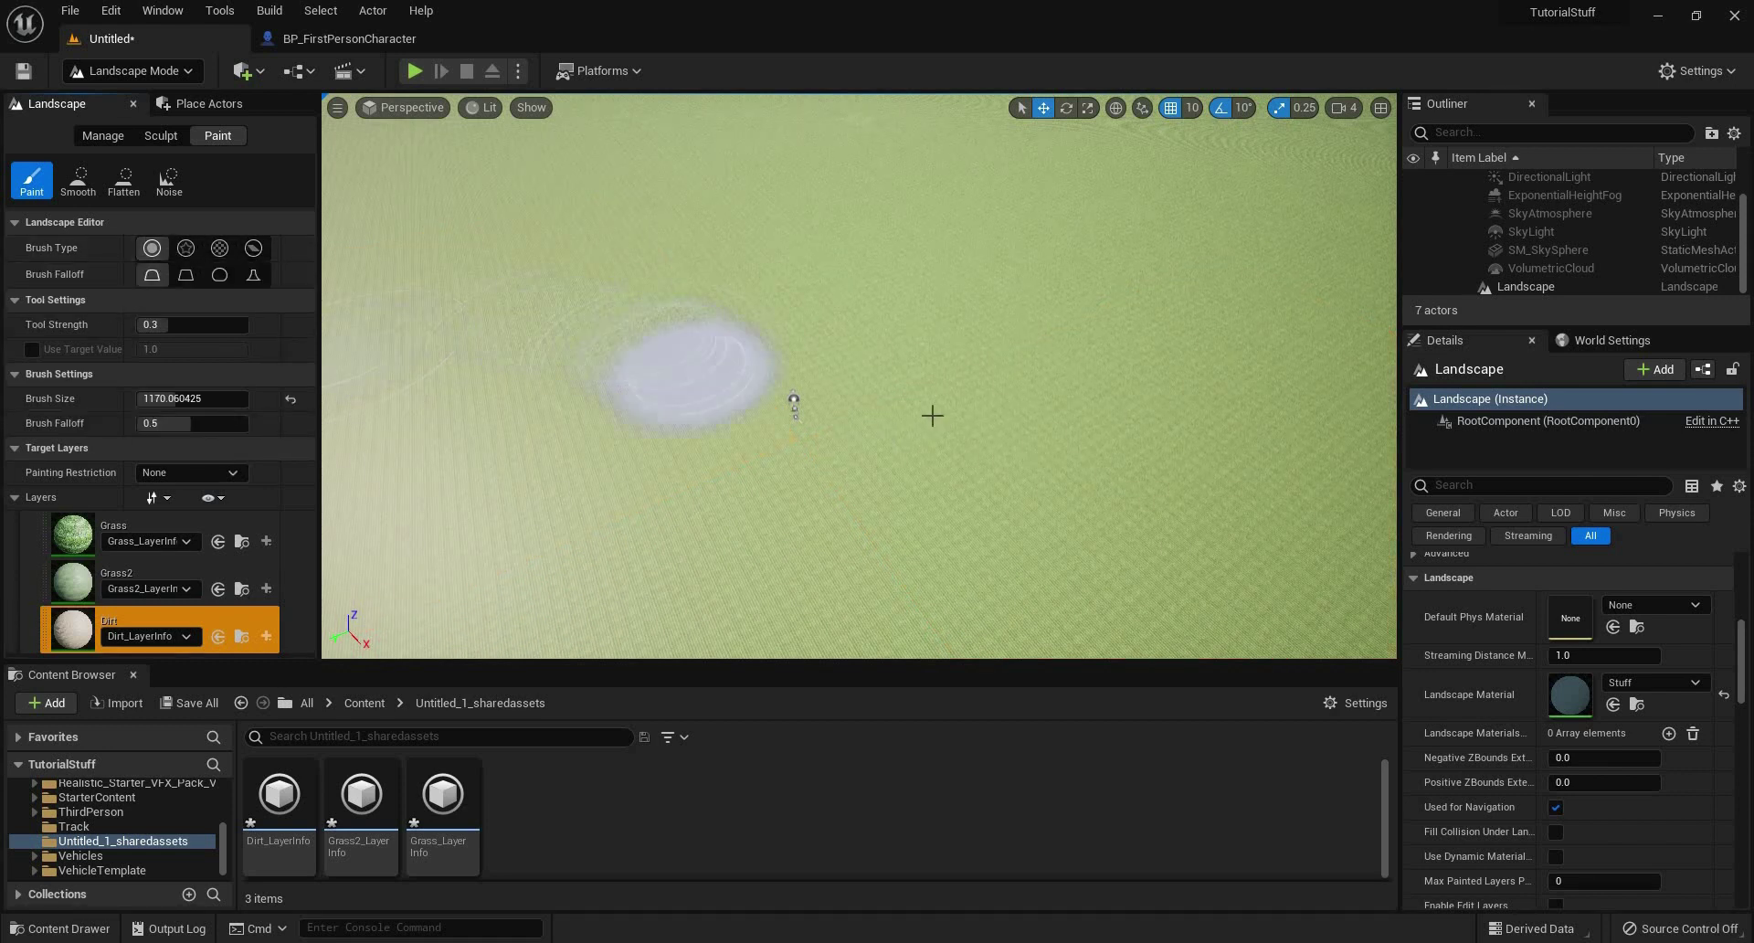
Paint a large Dirt area and several smaller patches beside it on the landscape with the circular brush.
mouse_move(713, 406)
left_mouse_down()
mouse_move(798, 539)
mouse_move(851, 433)
left_mouse_up()
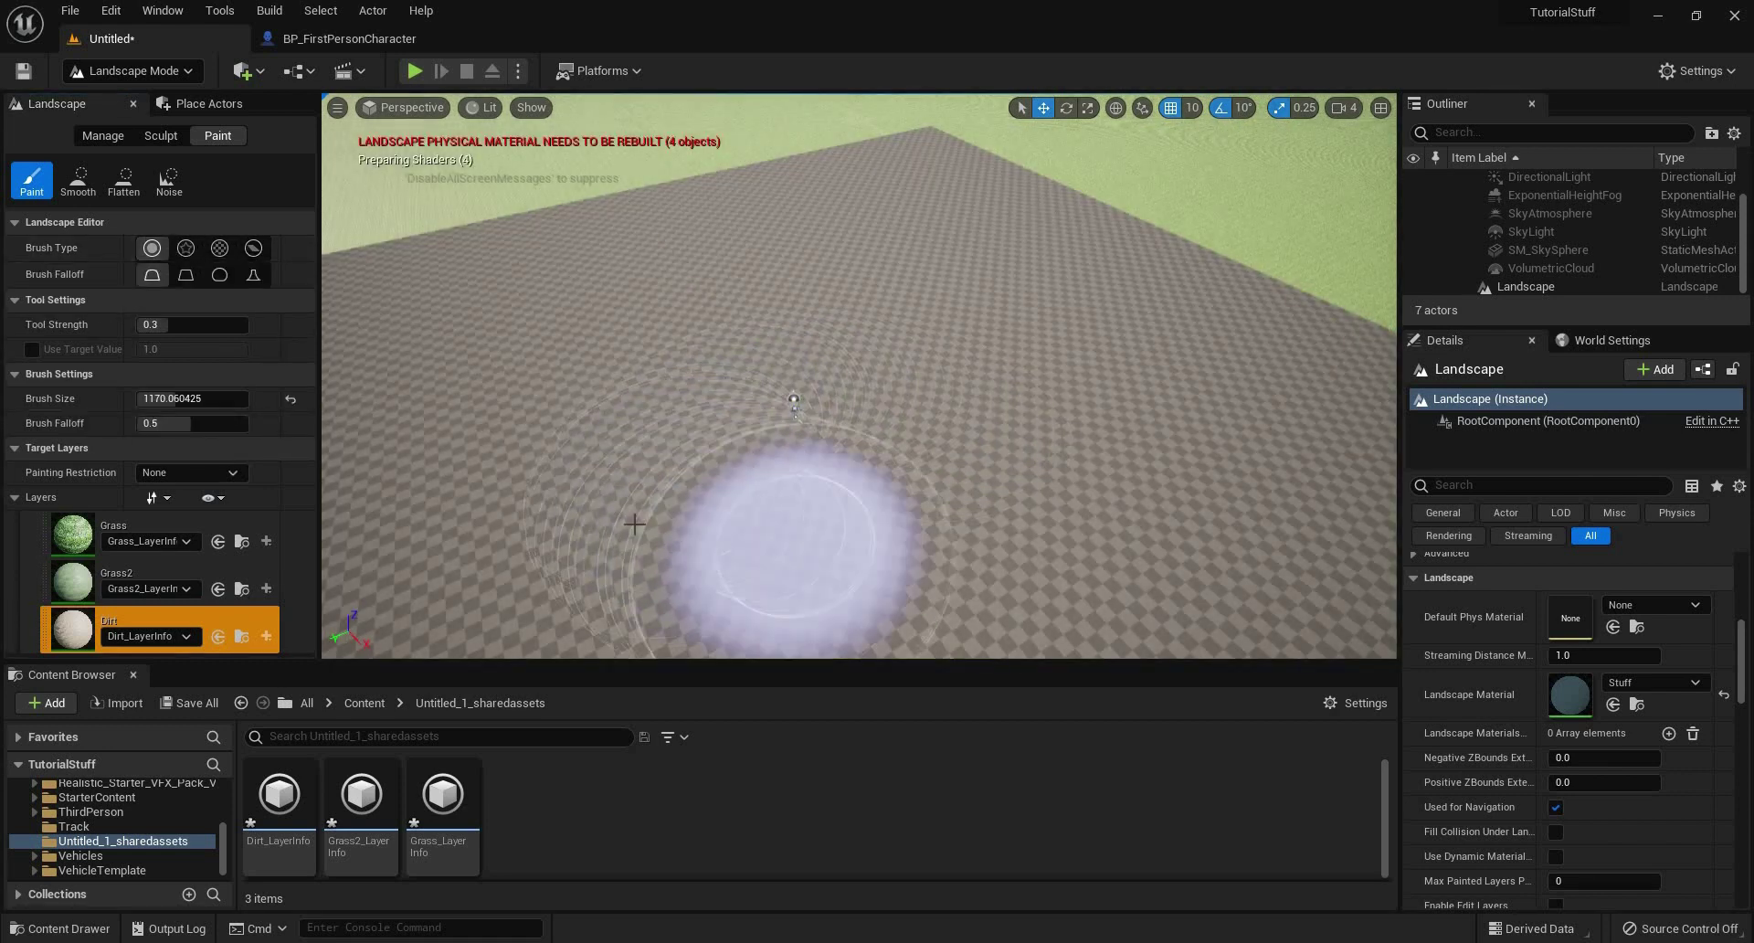
mouse_move(680, 409)
left_mouse_down()
mouse_move(935, 430)
mouse_move(704, 411)
mouse_move(1079, 531)
left_mouse_up()
mouse_move(1133, 442)
left_mouse_down()
mouse_move(1017, 599)
mouse_move(1135, 443)
mouse_move(1045, 512)
left_mouse_up()
right_click_drag(1045, 513, 846, 470)
mouse_move(846, 469)
left_mouse_down()
mouse_move(786, 188)
mouse_move(1069, 211)
mouse_move(1190, 328)
mouse_move(940, 167)
mouse_move(599, 298)
mouse_move(661, 469)
mouse_move(837, 552)
mouse_move(941, 558)
mouse_move(834, 446)
mouse_move(767, 438)
left_mouse_up()
right_click_drag(768, 438, 716, 395)
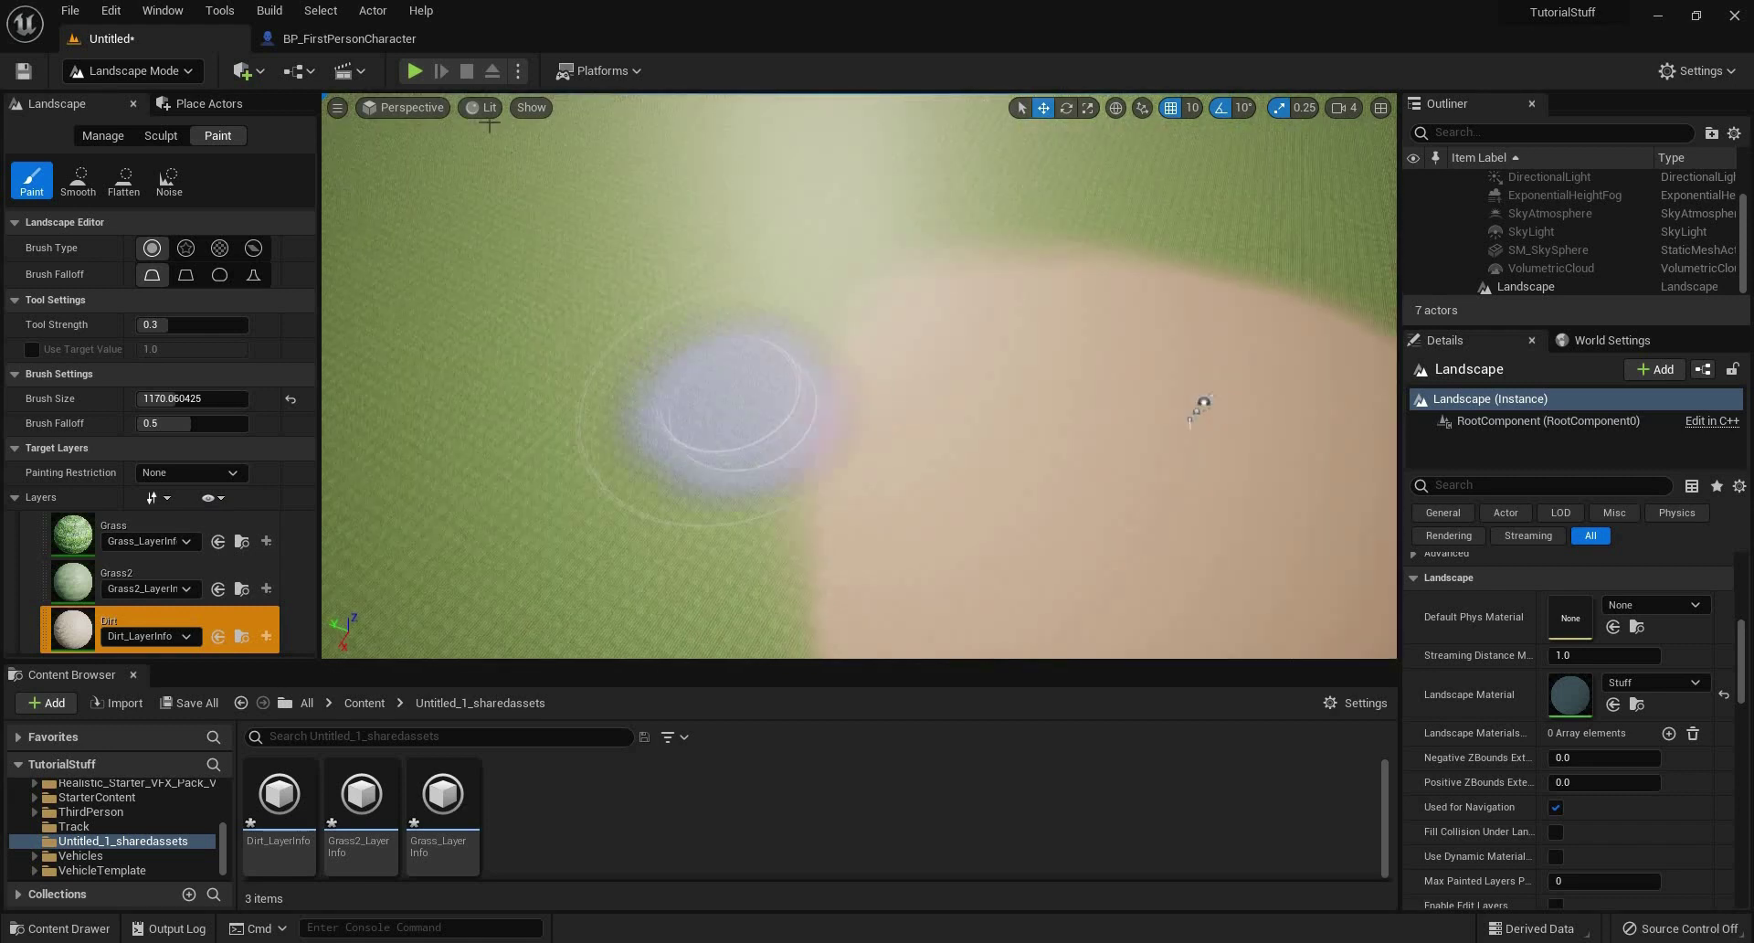
mouse_move(716, 395)
left_mouse_down()
mouse_move(645, 411)
mouse_move(669, 211)
mouse_move(474, 307)
left_mouse_up()
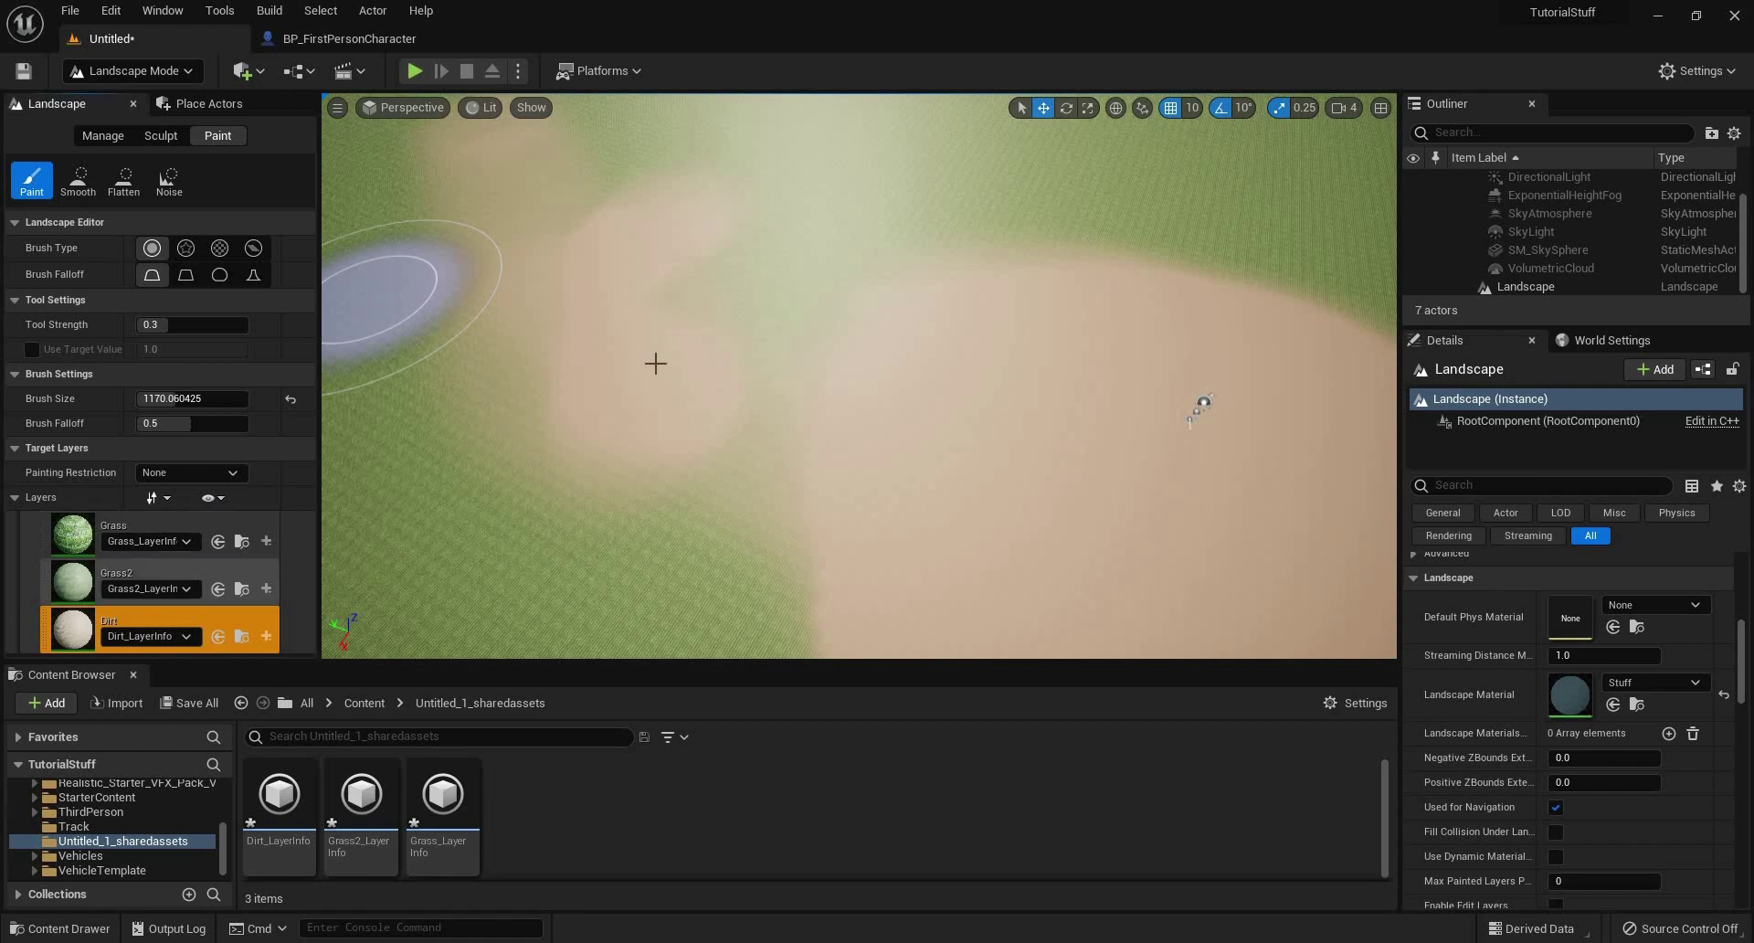
Select the Grass2 layer, paint it over the smaller dirt patches, and inspect the blend from different angles.
mouse_move(611, 368)
left_mouse_down()
mouse_move(712, 293)
mouse_move(384, 277)
mouse_move(470, 349)
mouse_move(331, 313)
mouse_move(452, 505)
mouse_move(643, 405)
mouse_move(581, 279)
mouse_move(485, 430)
mouse_move(511, 137)
mouse_move(650, 367)
left_mouse_up()
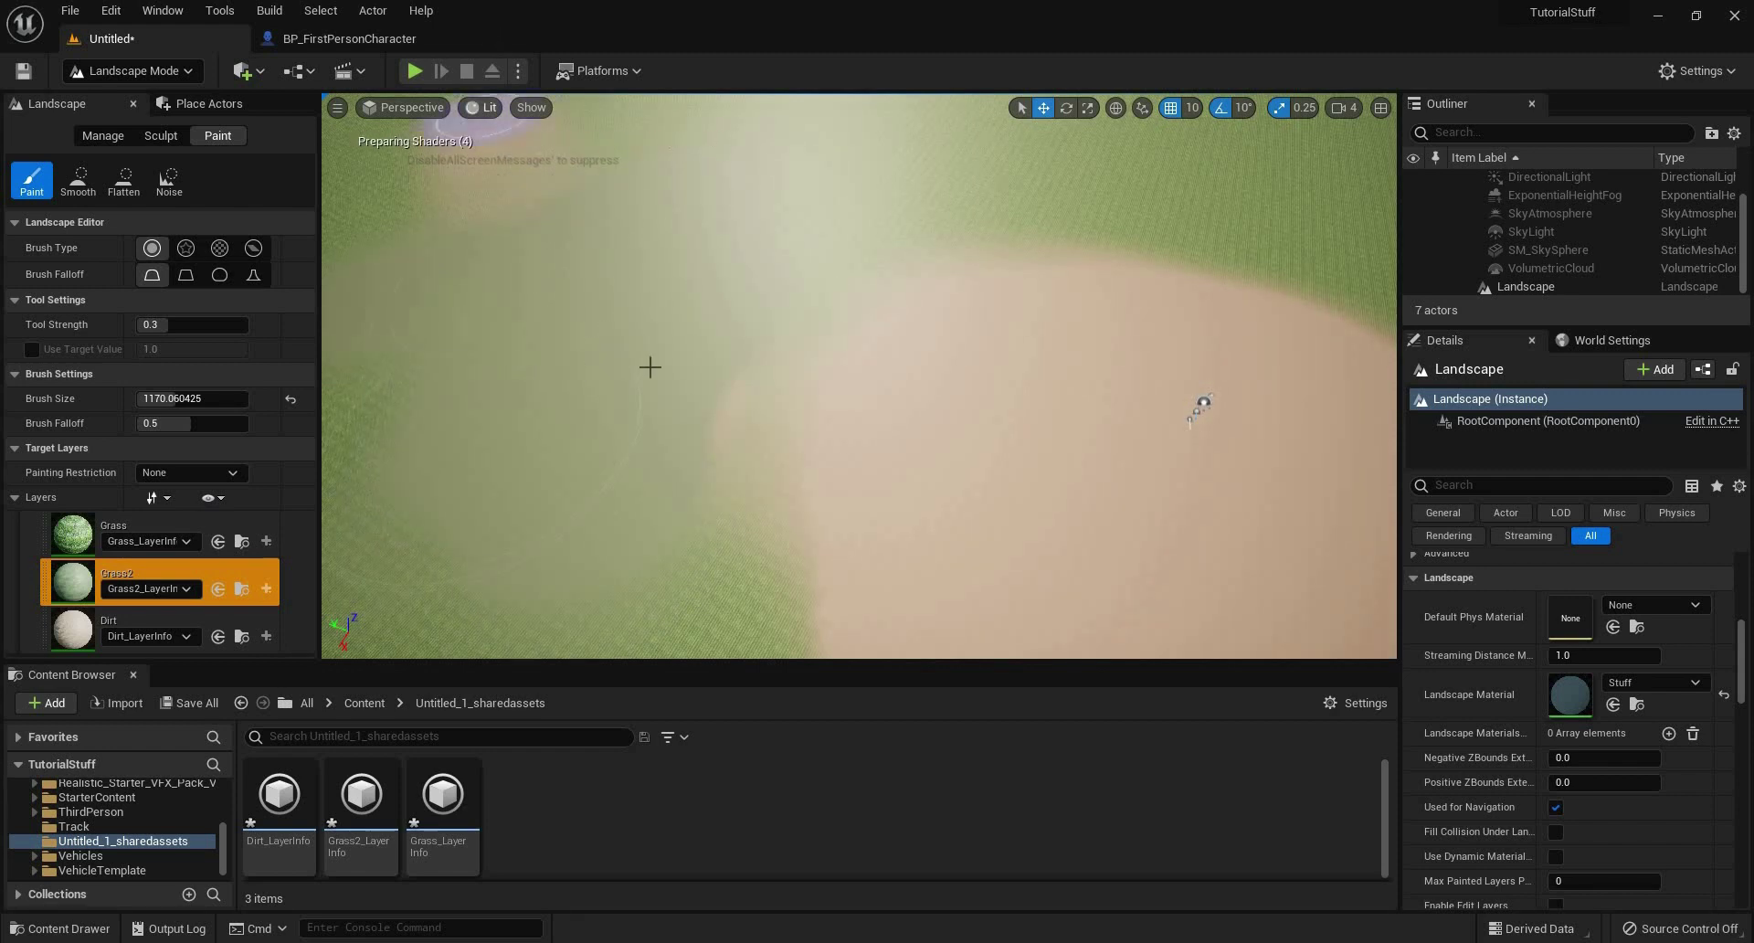
right_click_drag(661, 525, 661, 367)
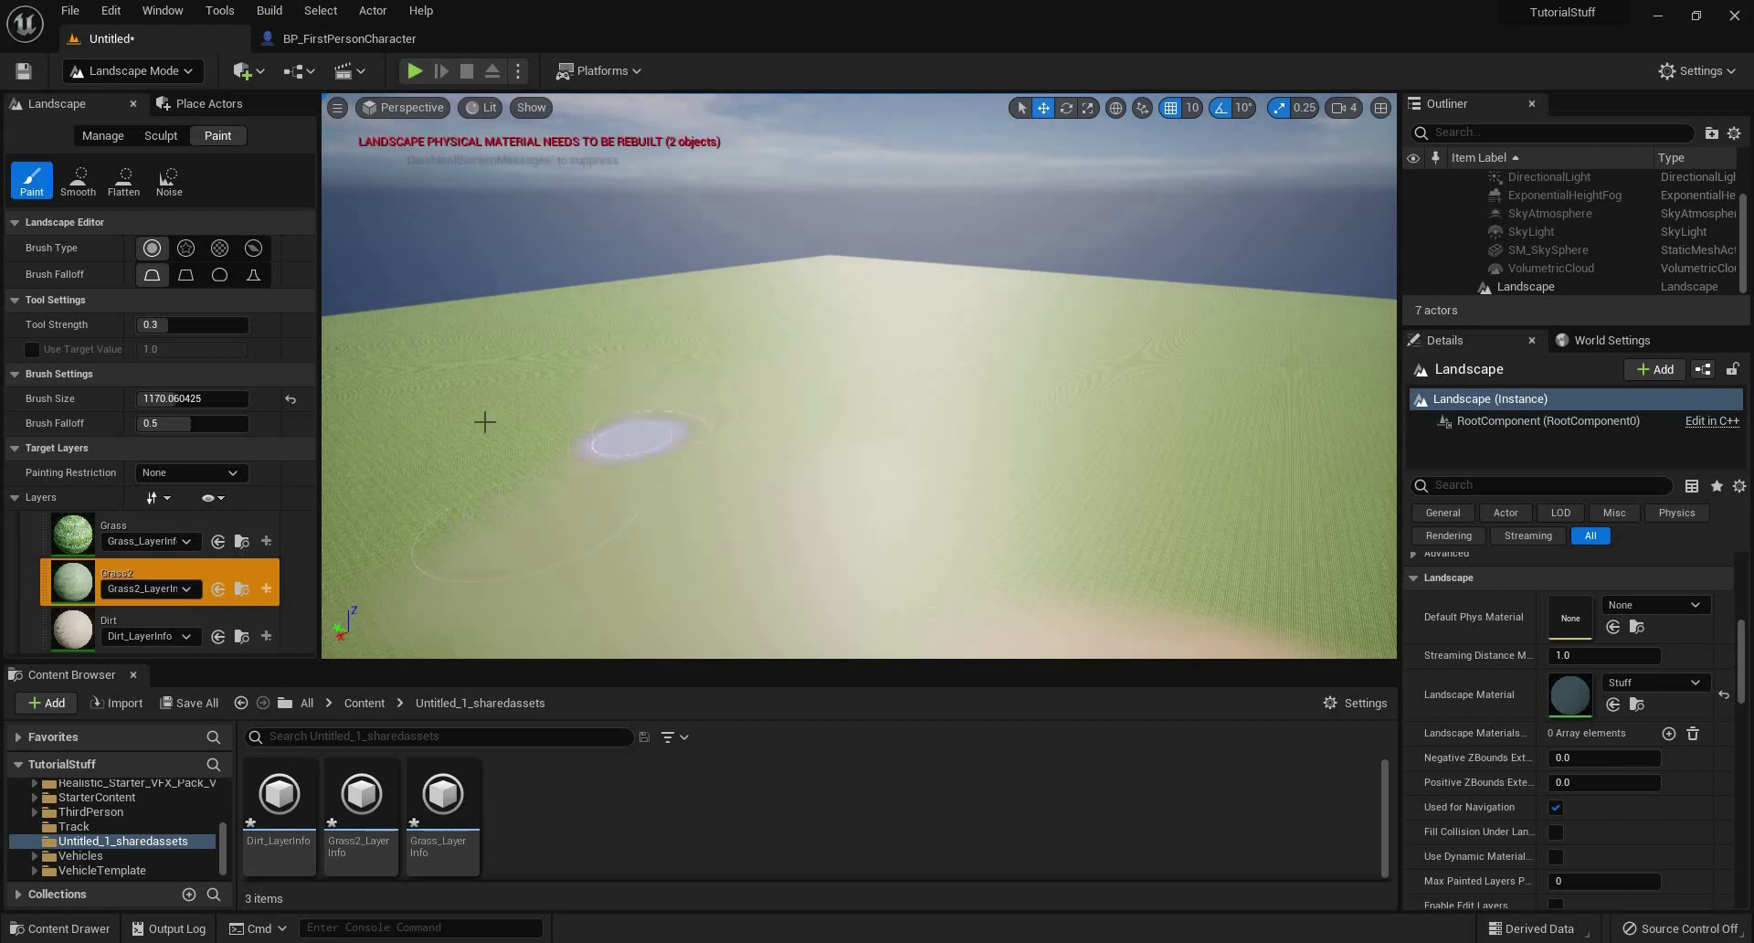
right_click_drag(717, 411, 718, 557)
right_click_drag(626, 297, 626, 439)
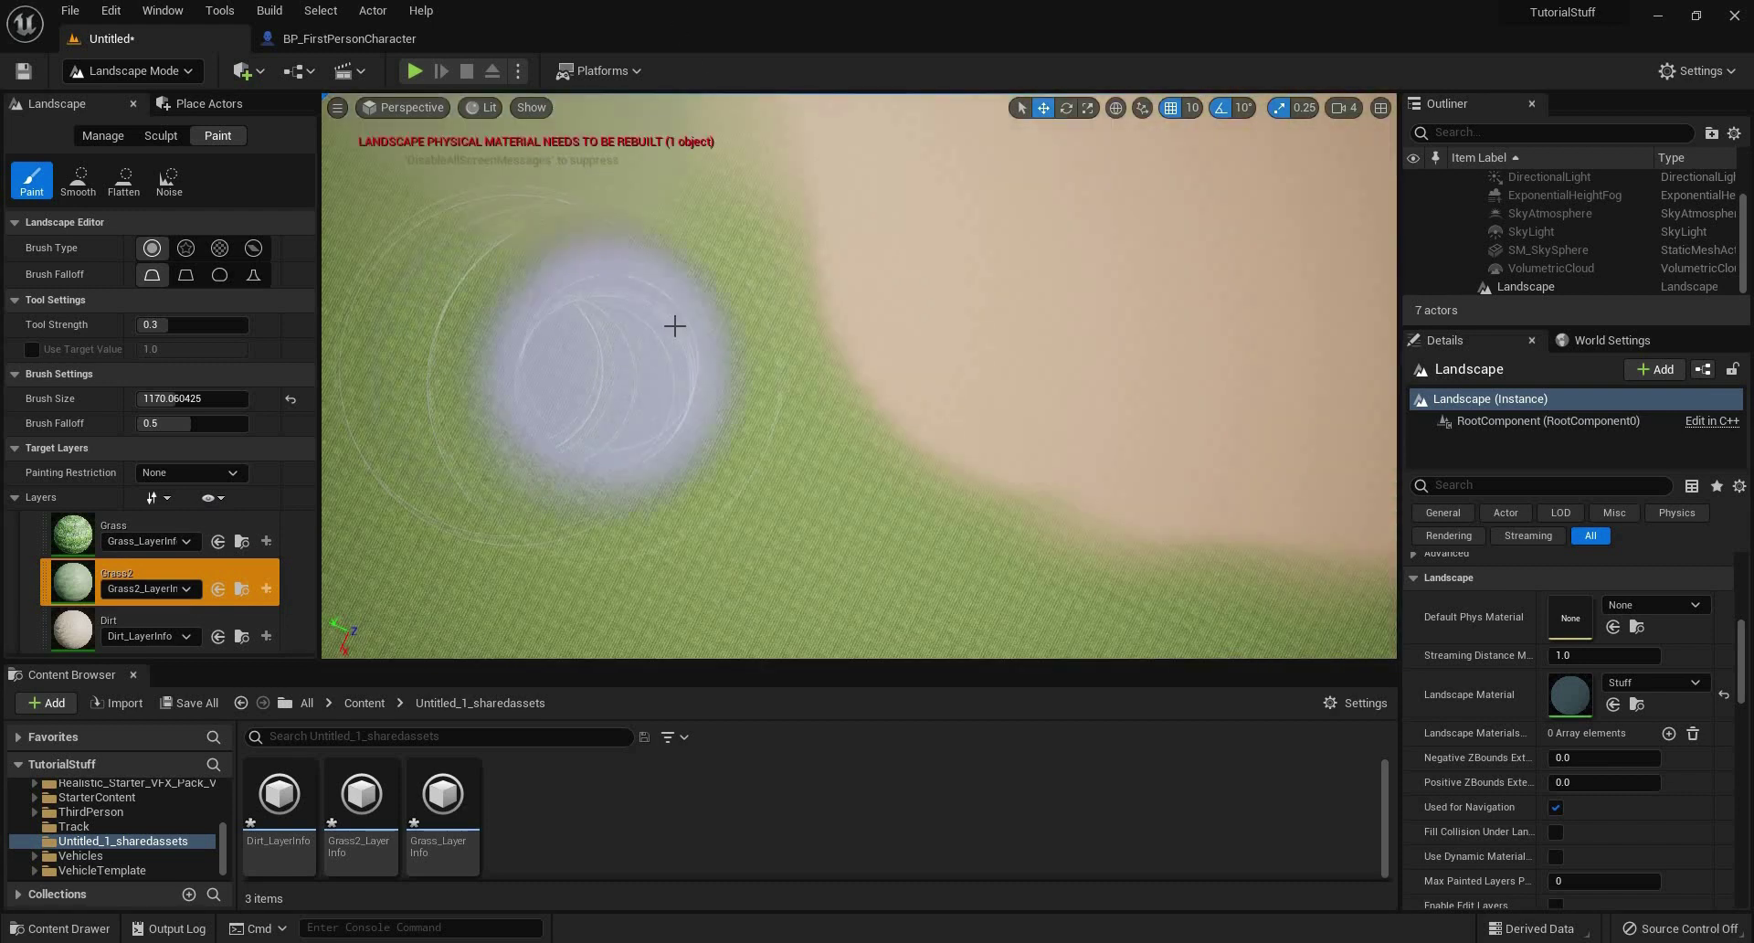
right_click_drag(779, 442, 779, 301)
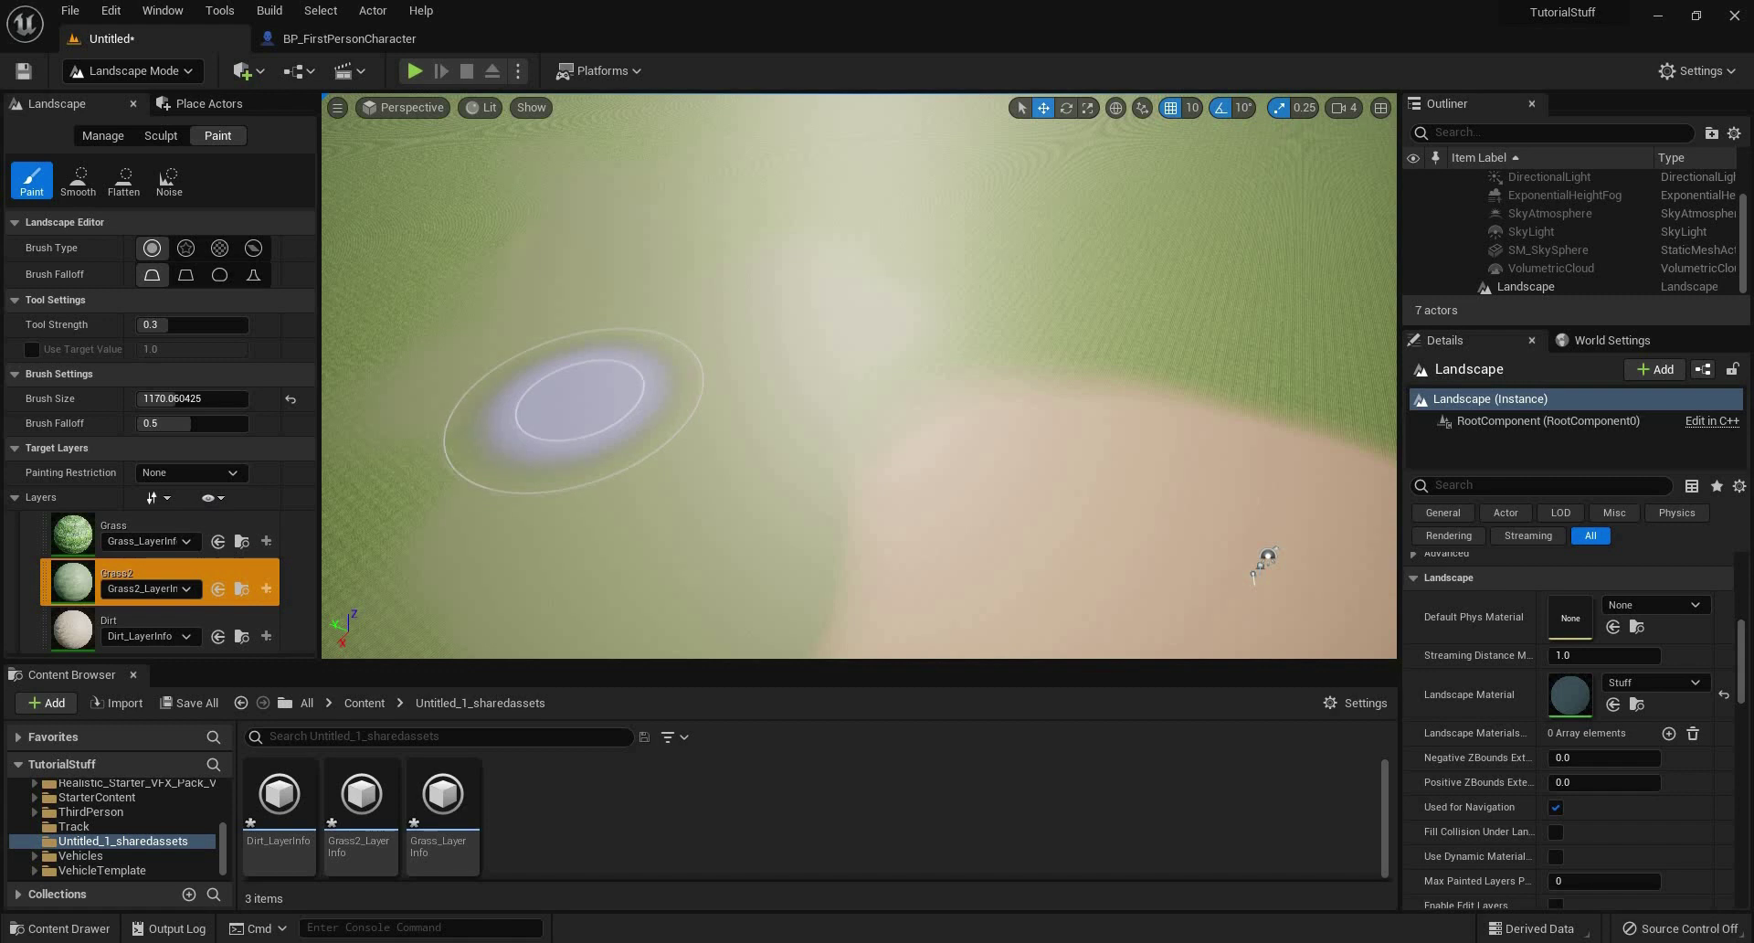
mouse_move(588, 391)
right_mouse_down()
mouse_move(665, 403)
mouse_move(558, 367)
right_mouse_up()
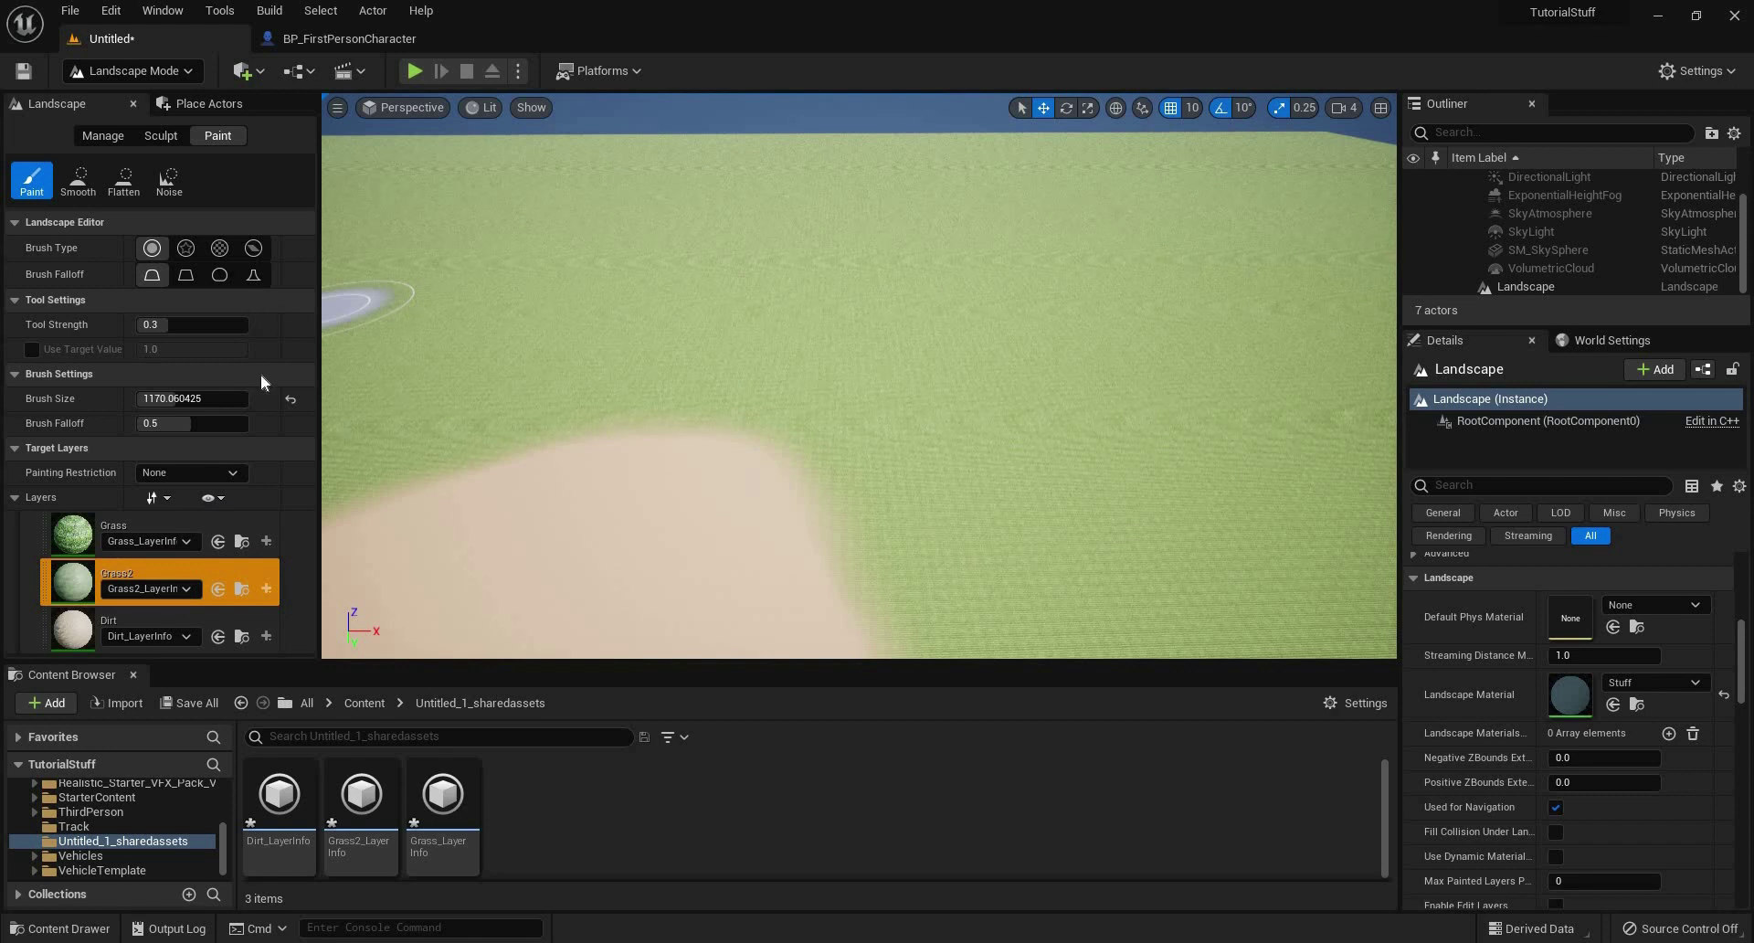
right_click_drag(607, 204, 286, 223)
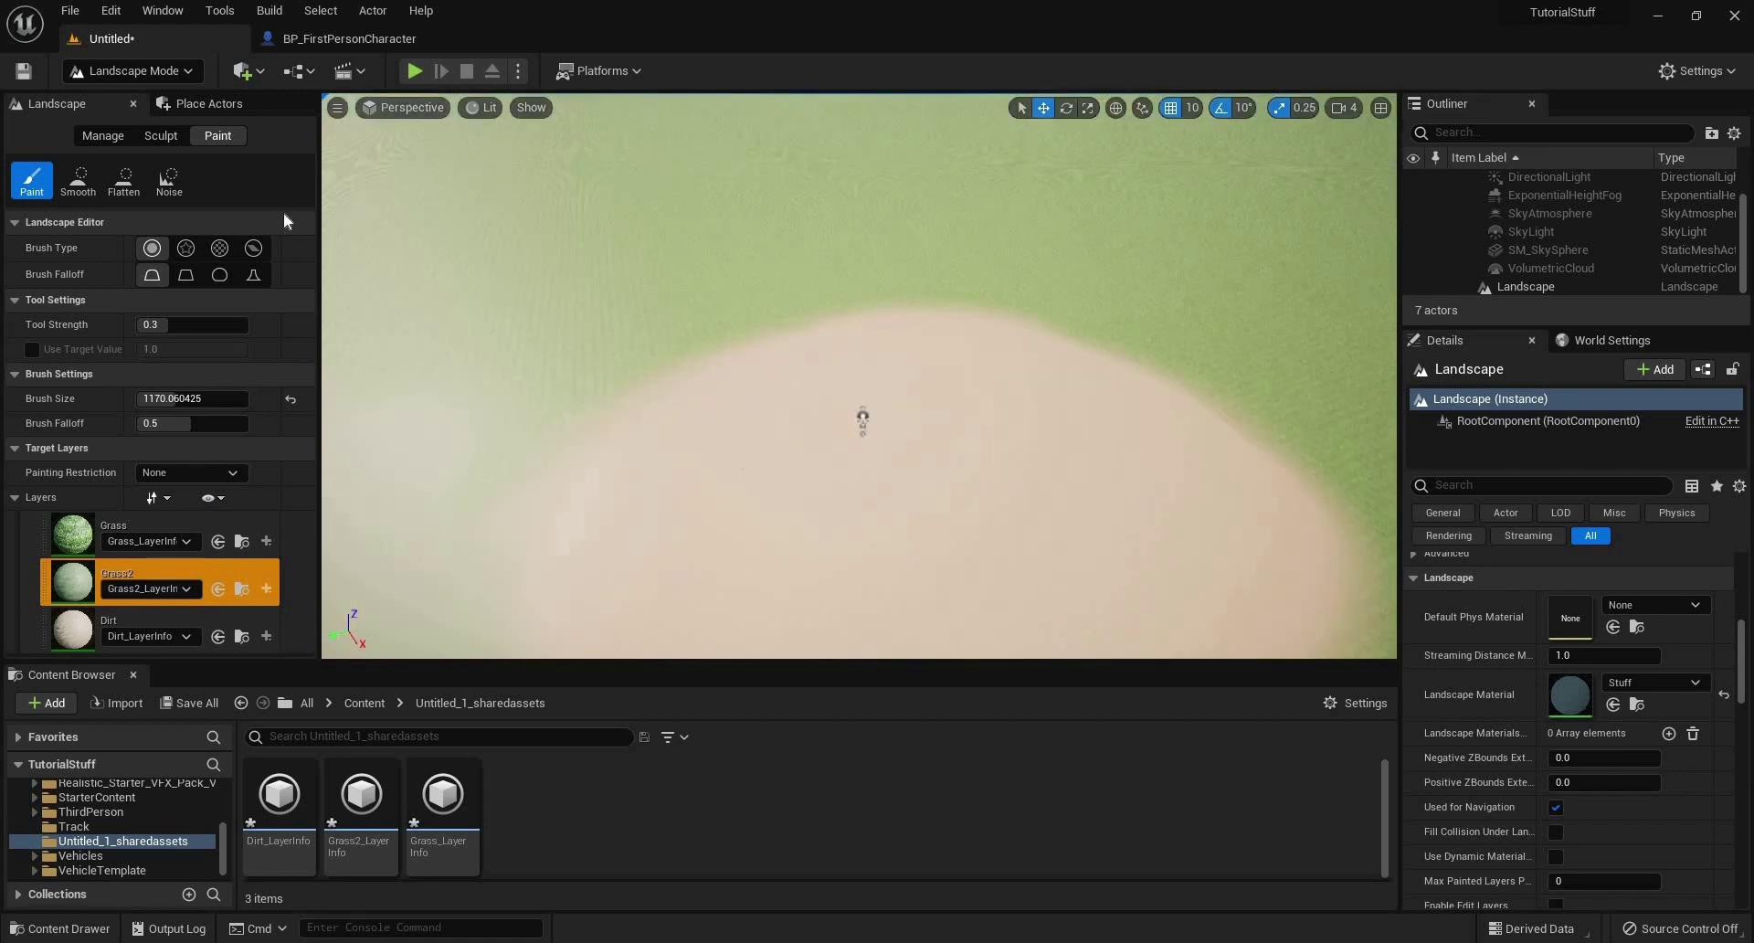
Switch to the recent project FantasyrojectStuff, saving all the listed modified content of the current project.
left_click(71, 12)
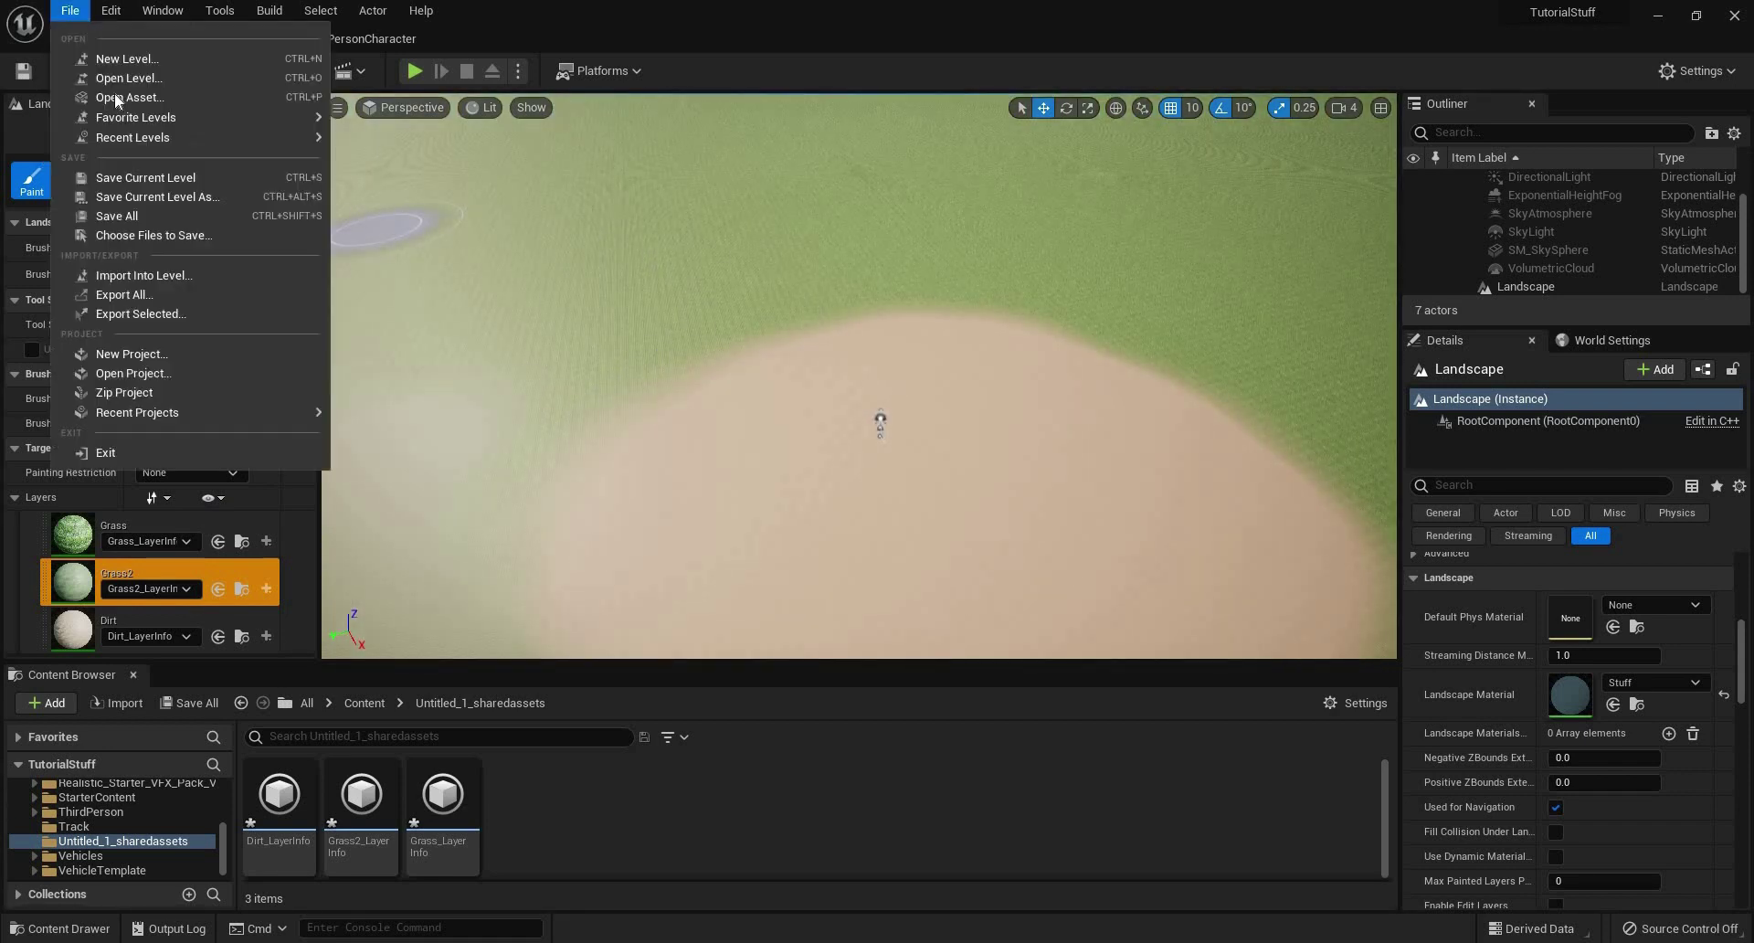
mouse_move(294, 412)
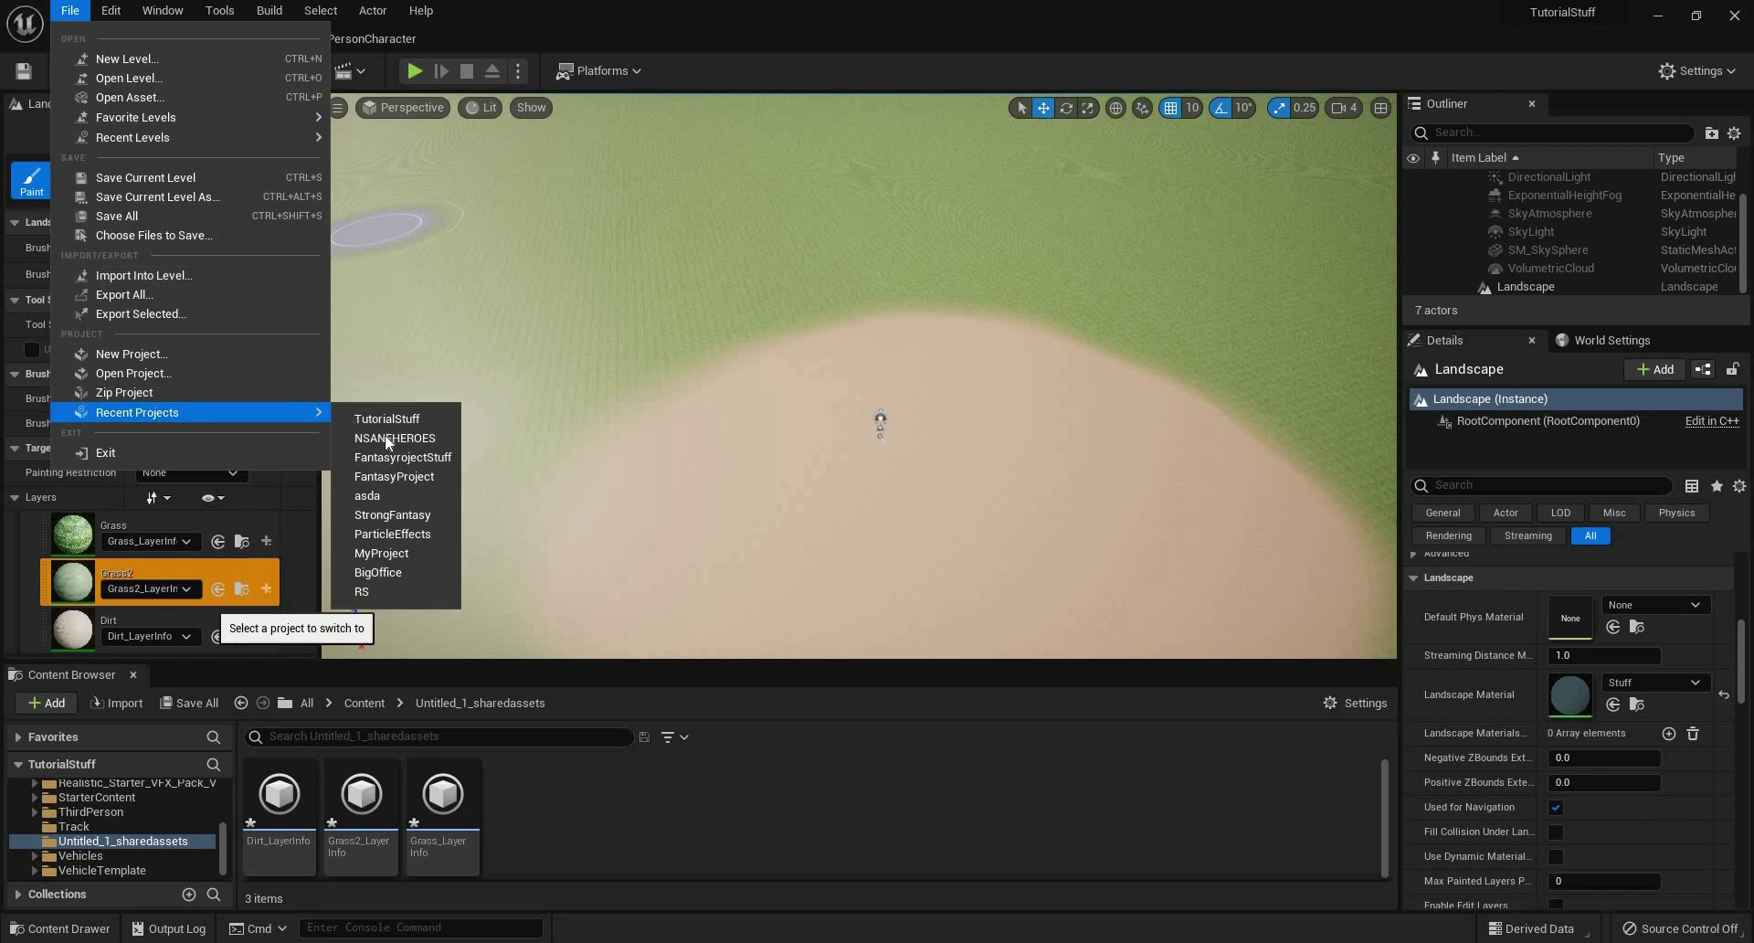
left_click(403, 457)
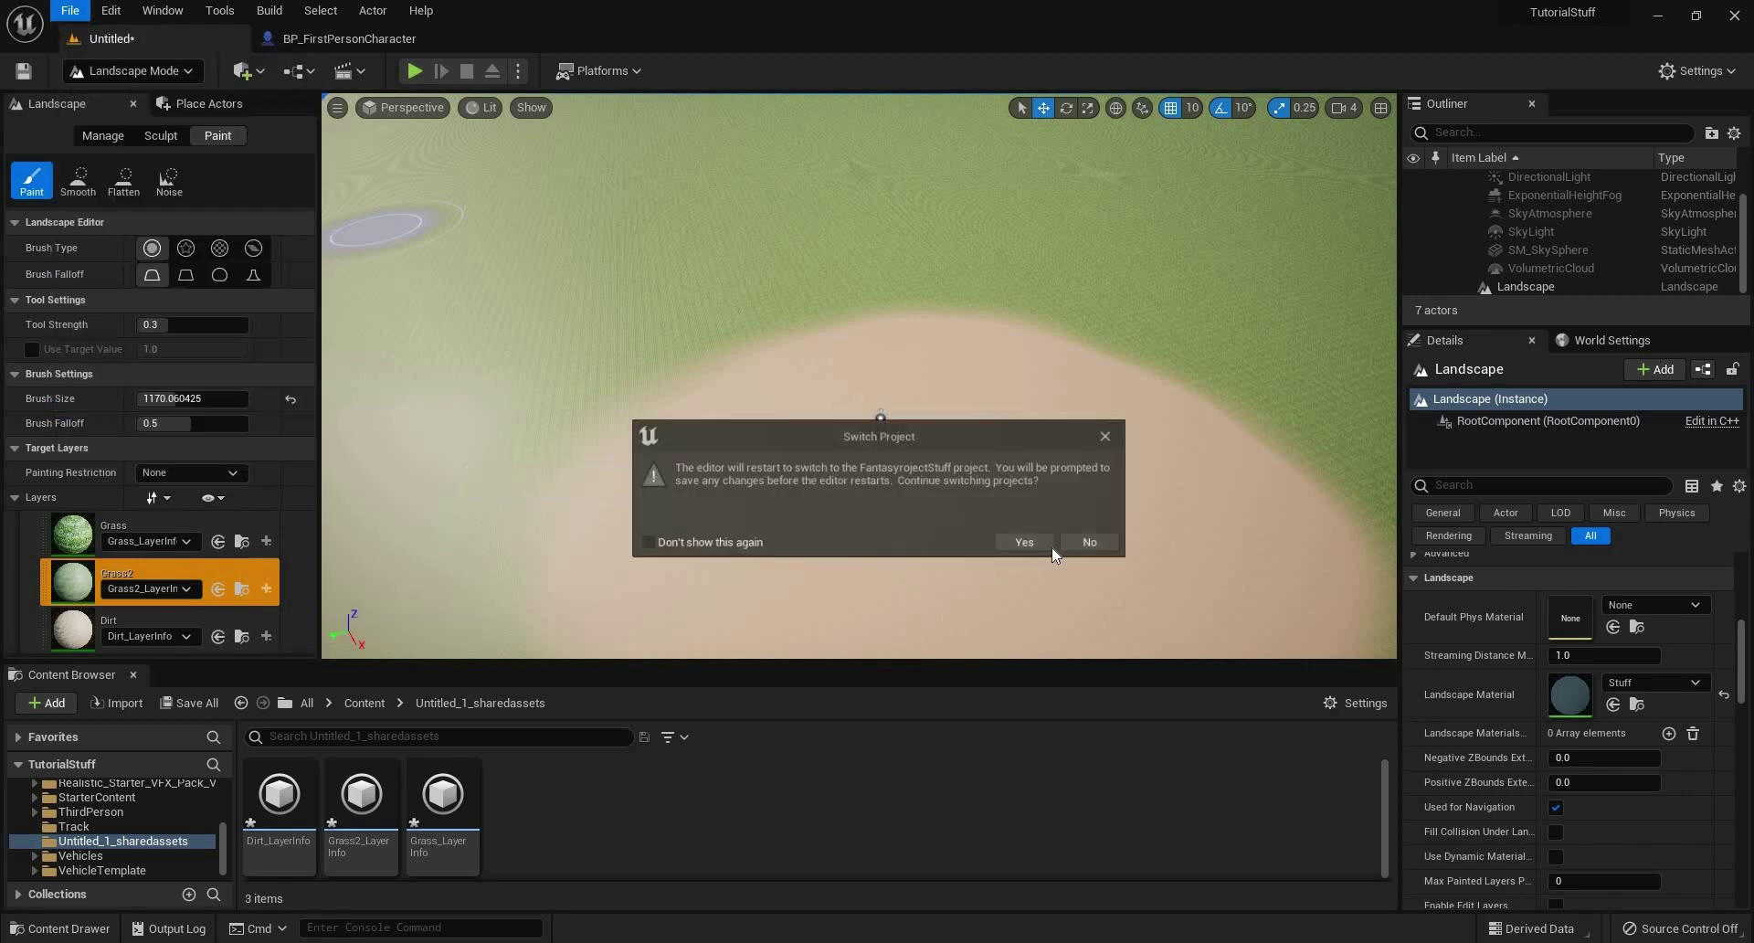
left_click(1031, 548)
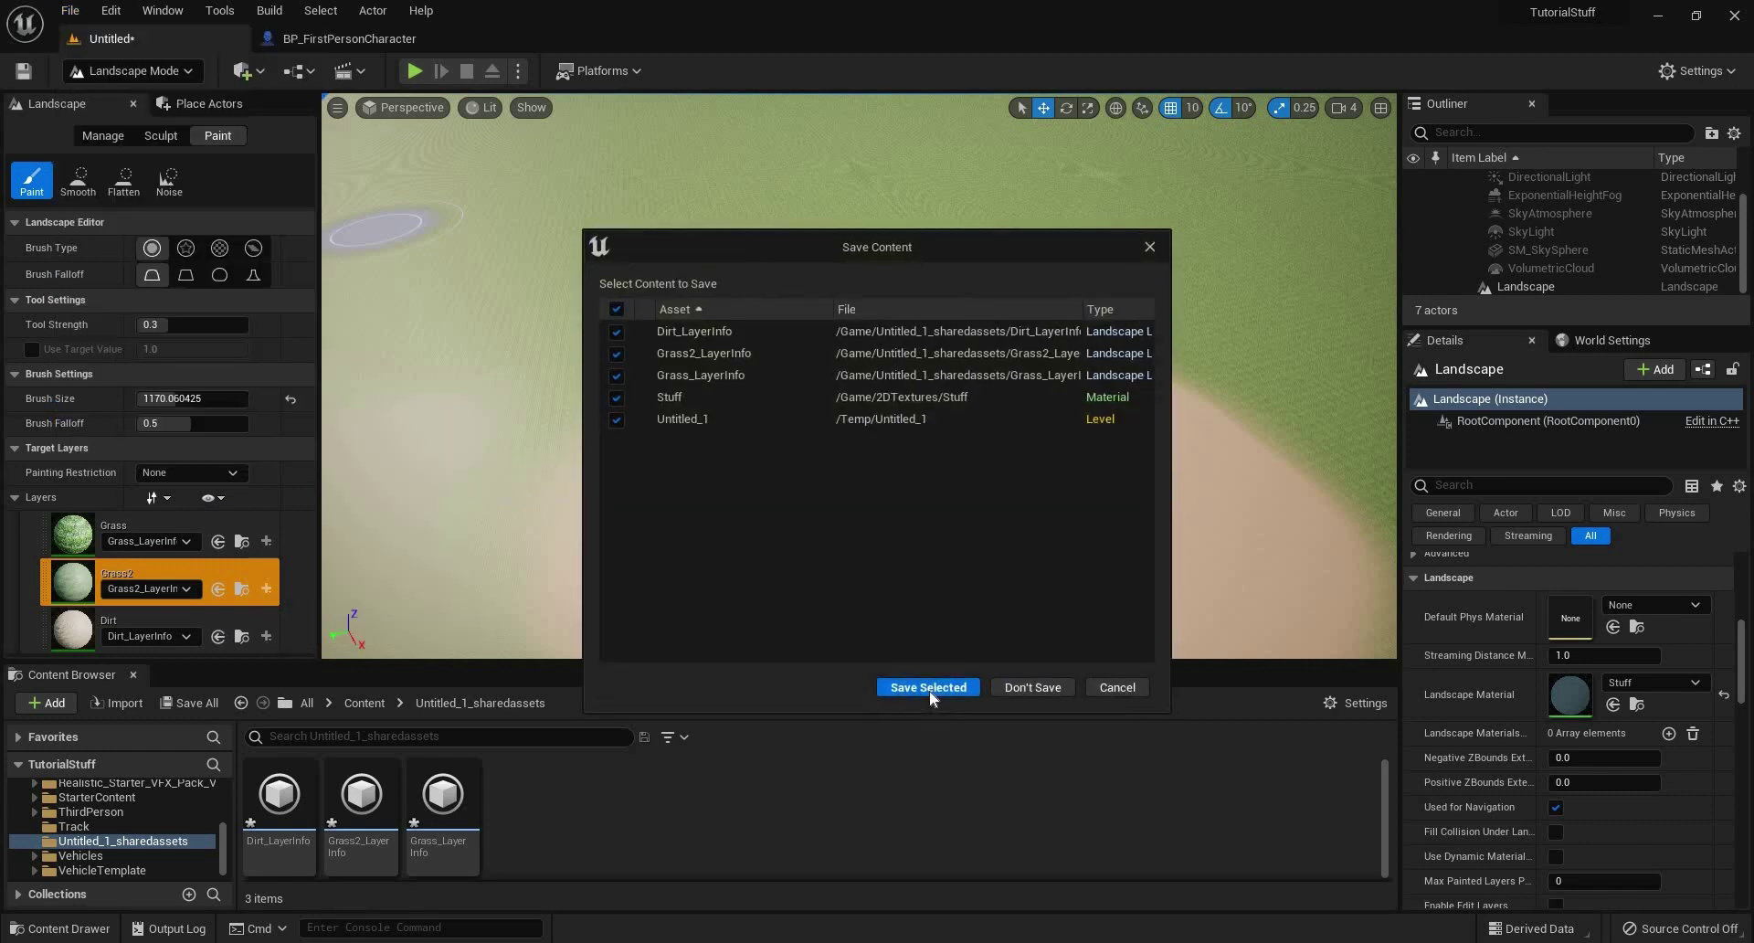
left_click(928, 687)
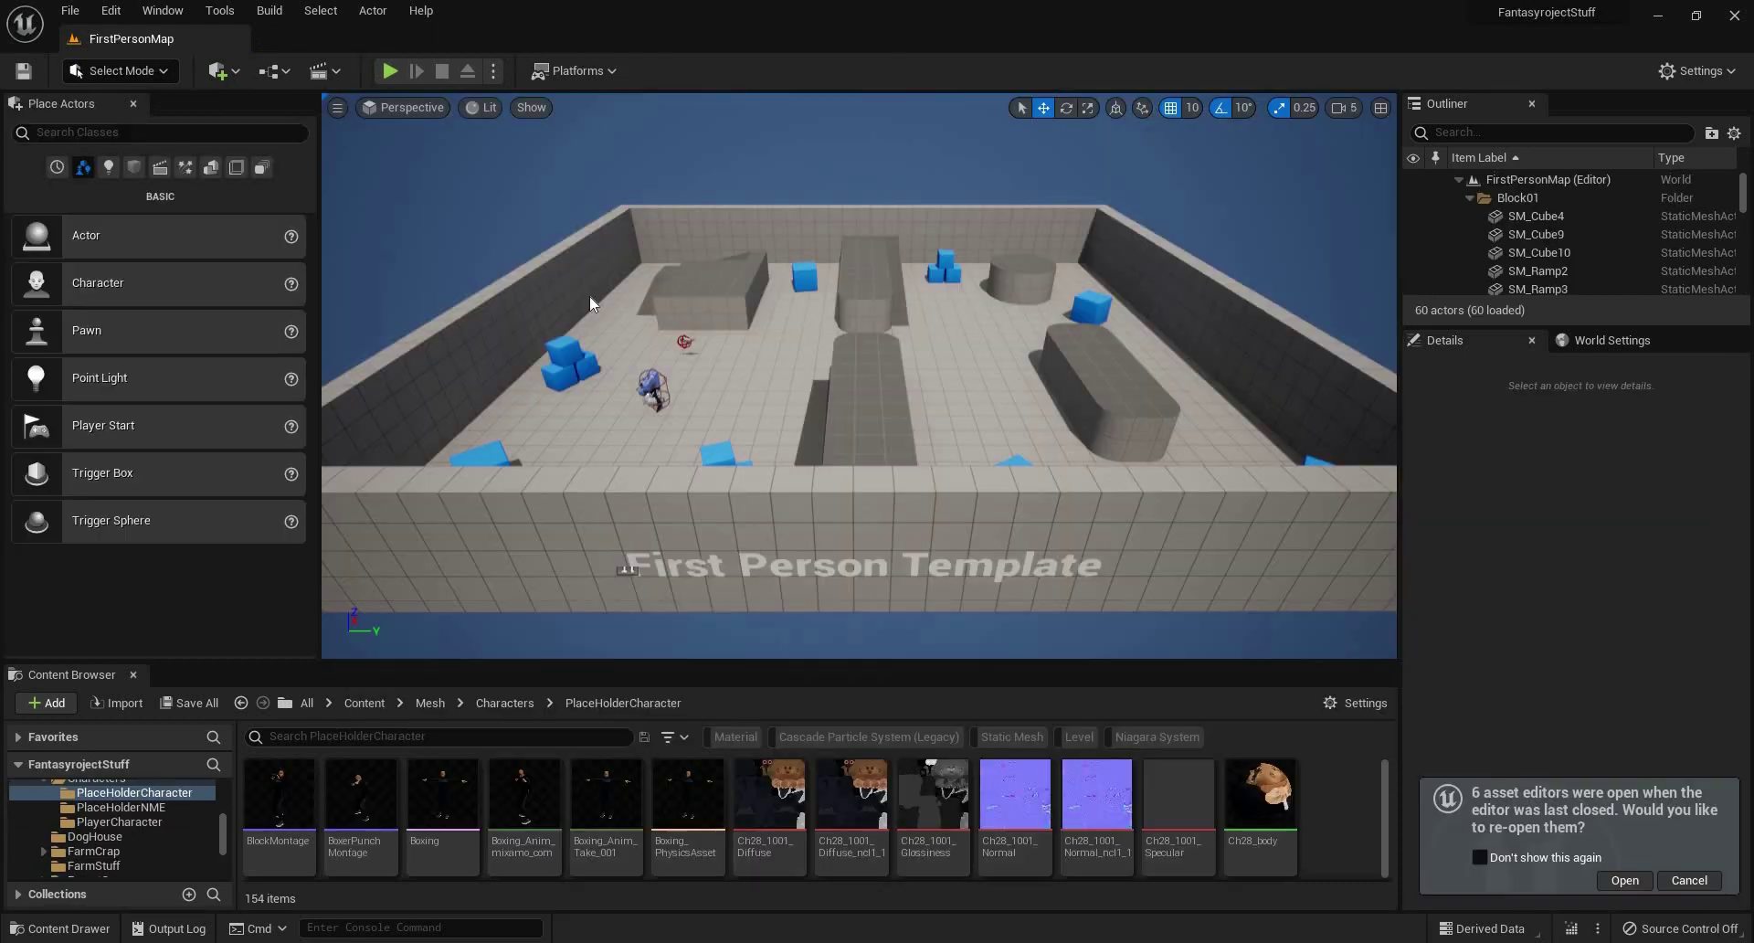
Play-test FirstPersonMap in the editor, moving the first-person character around the arena, and stop the session.
left_click(389, 71)
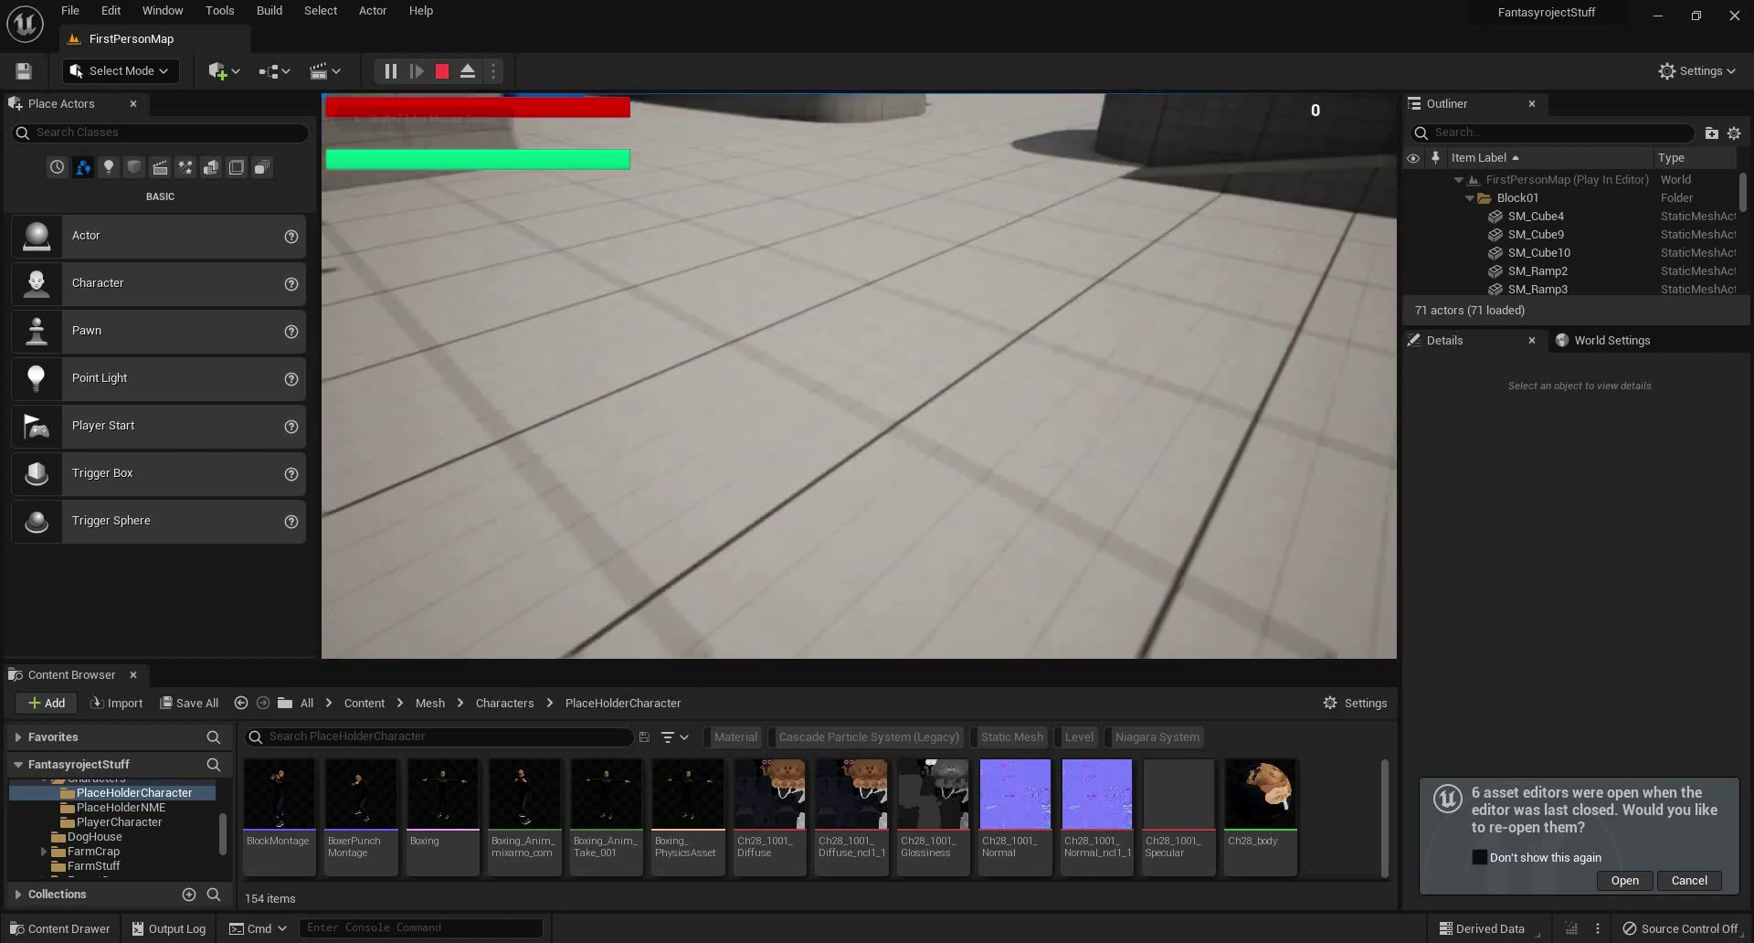
key("w")
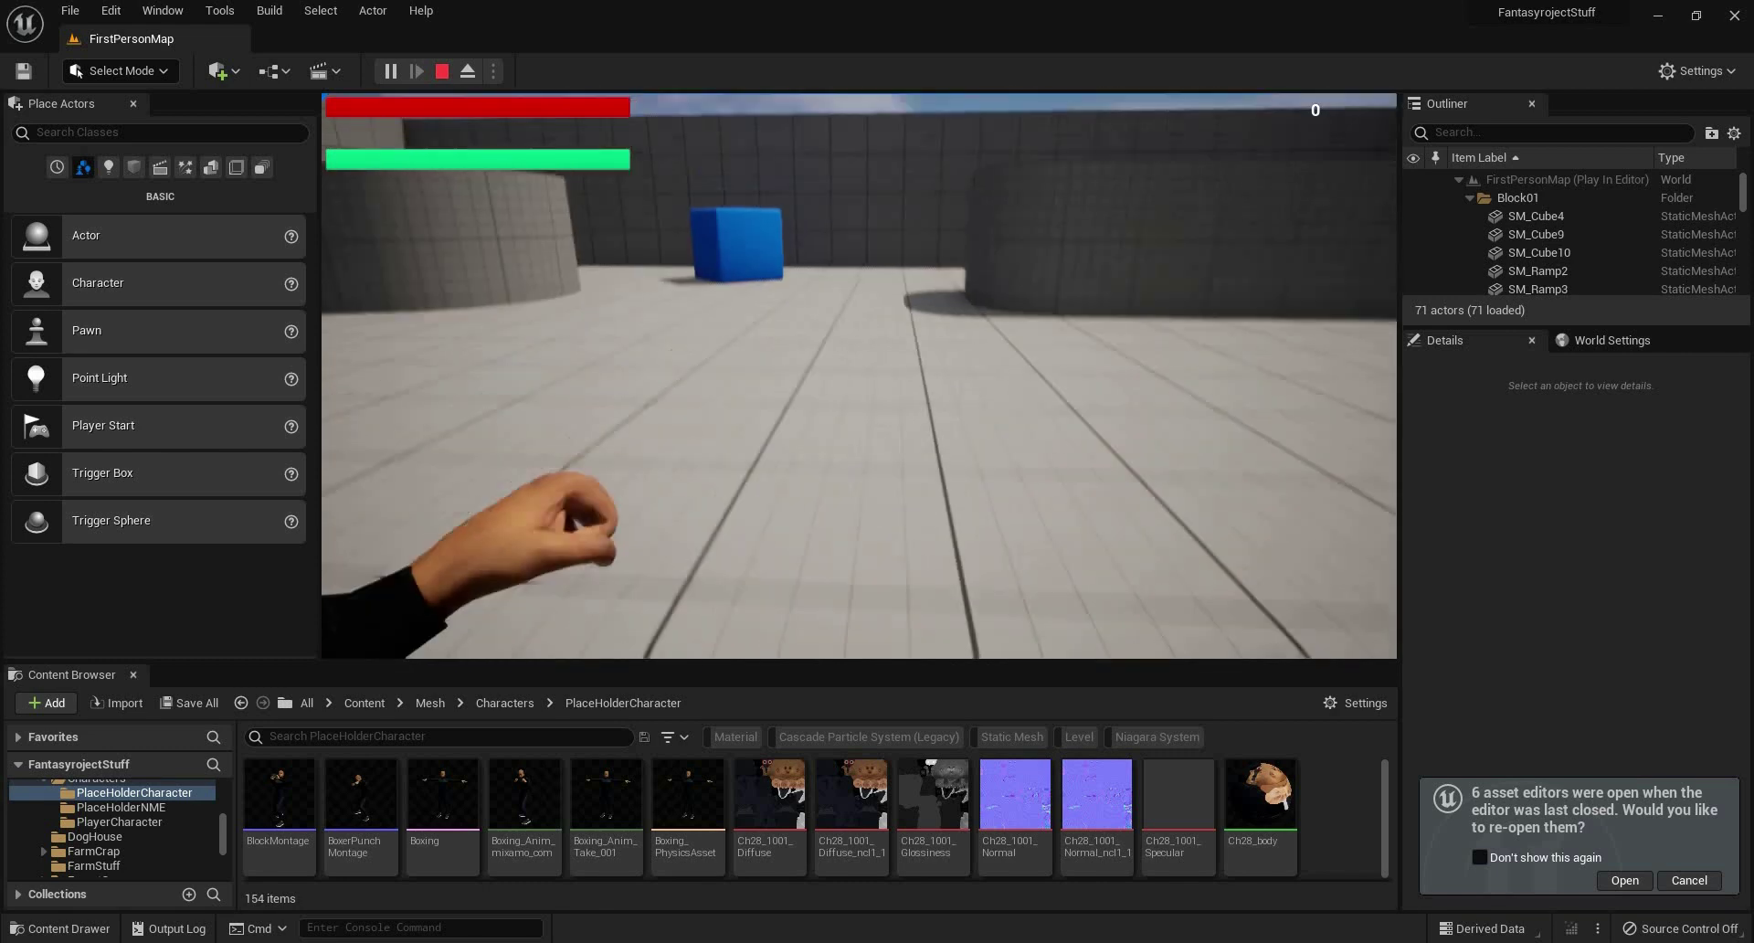
key("w")
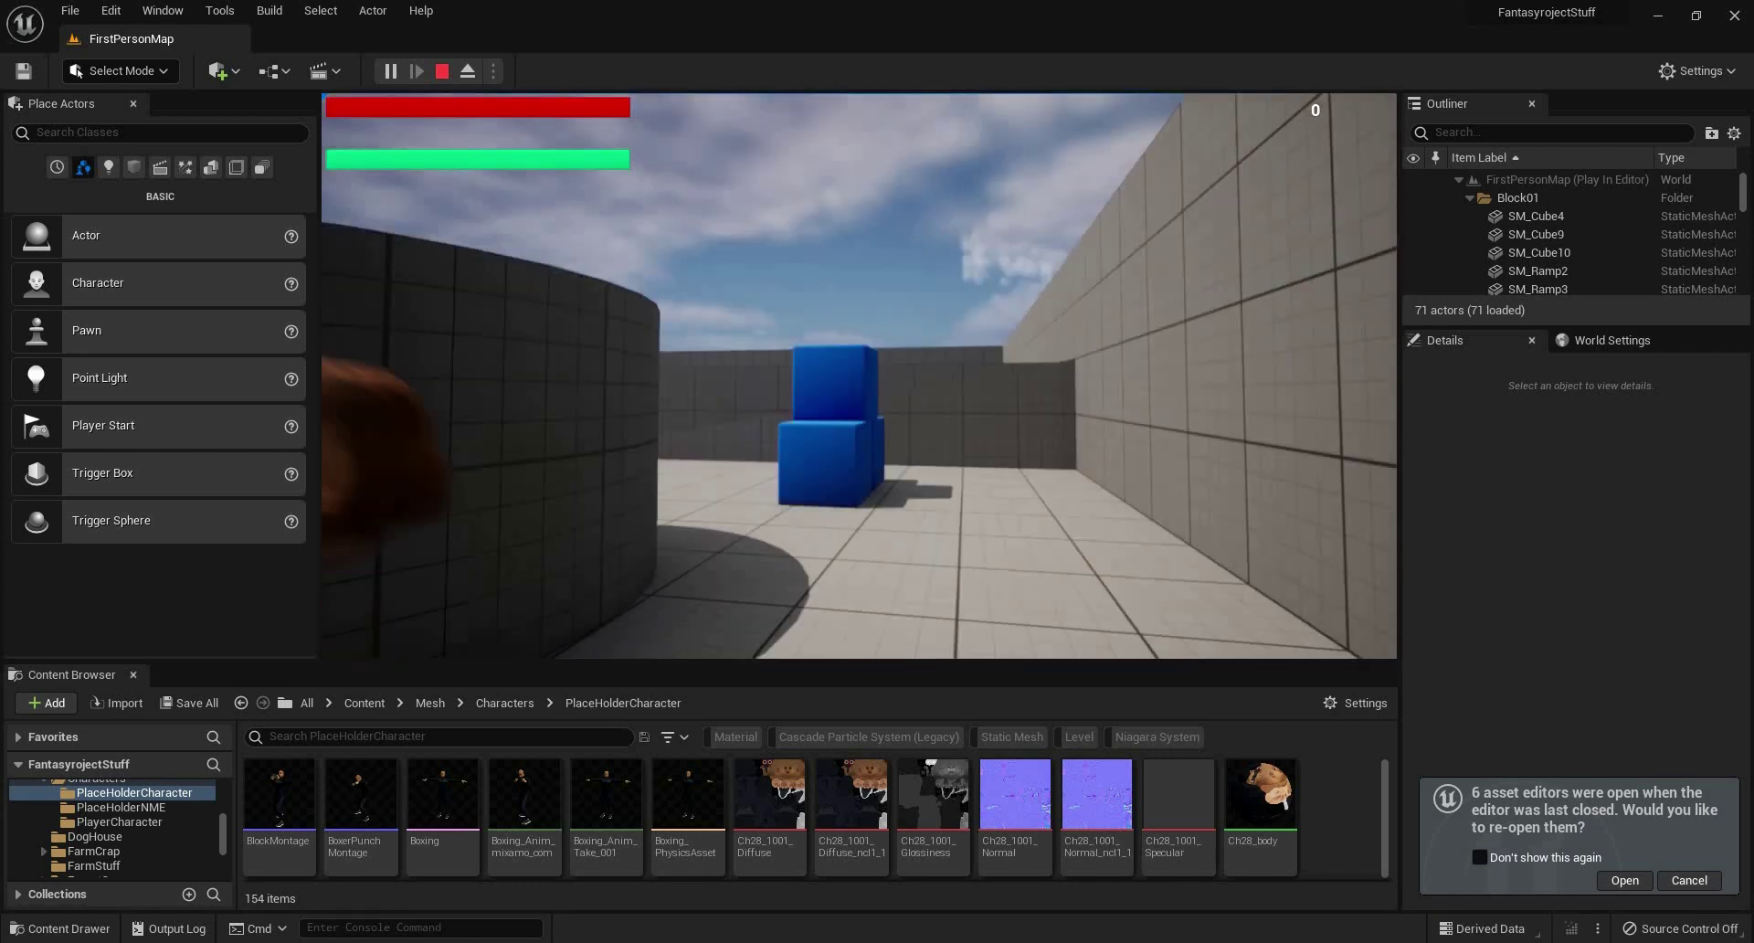
key("w")
key("w")
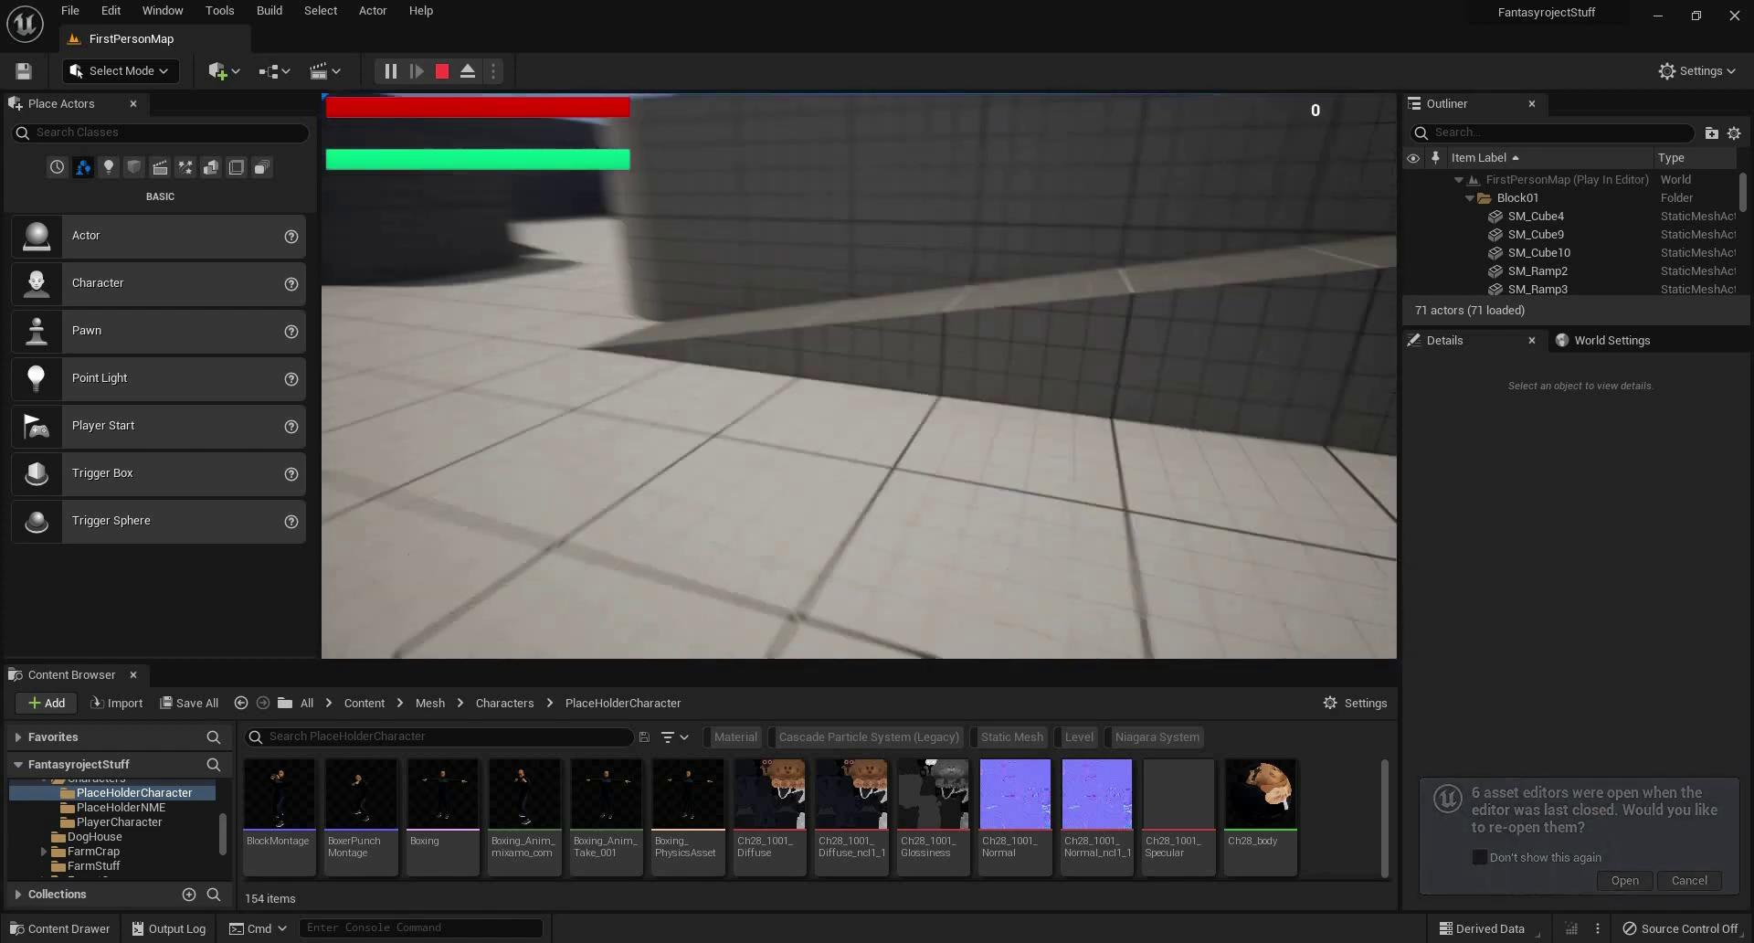
key("w")
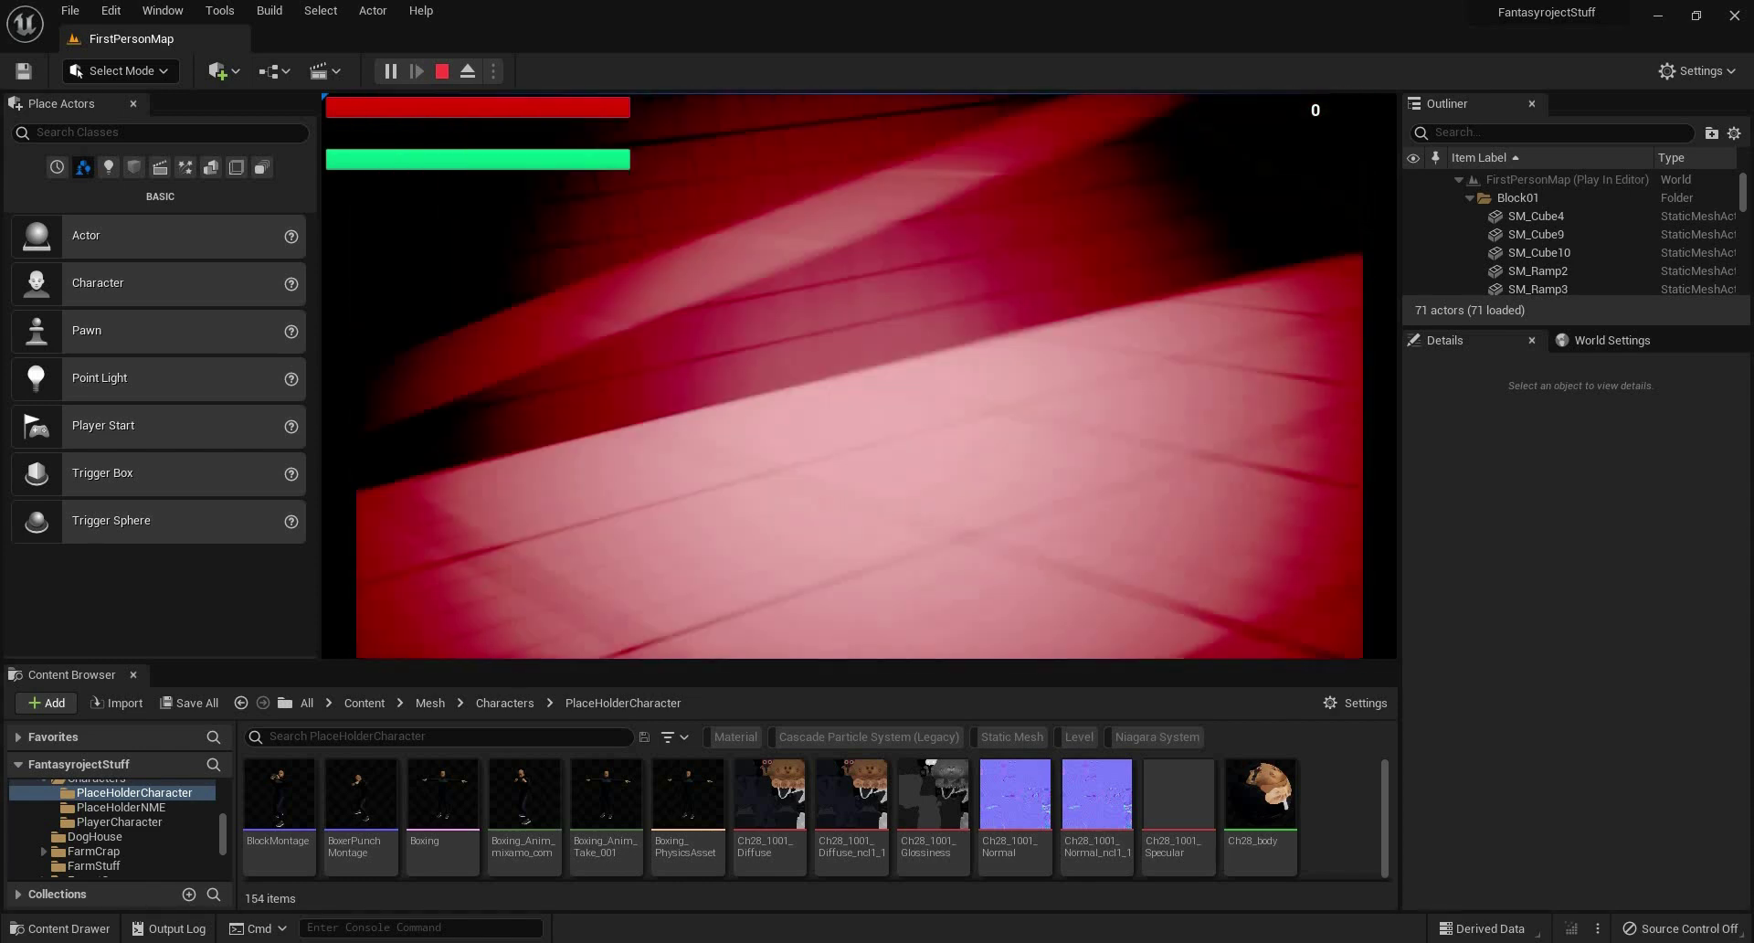
key("w")
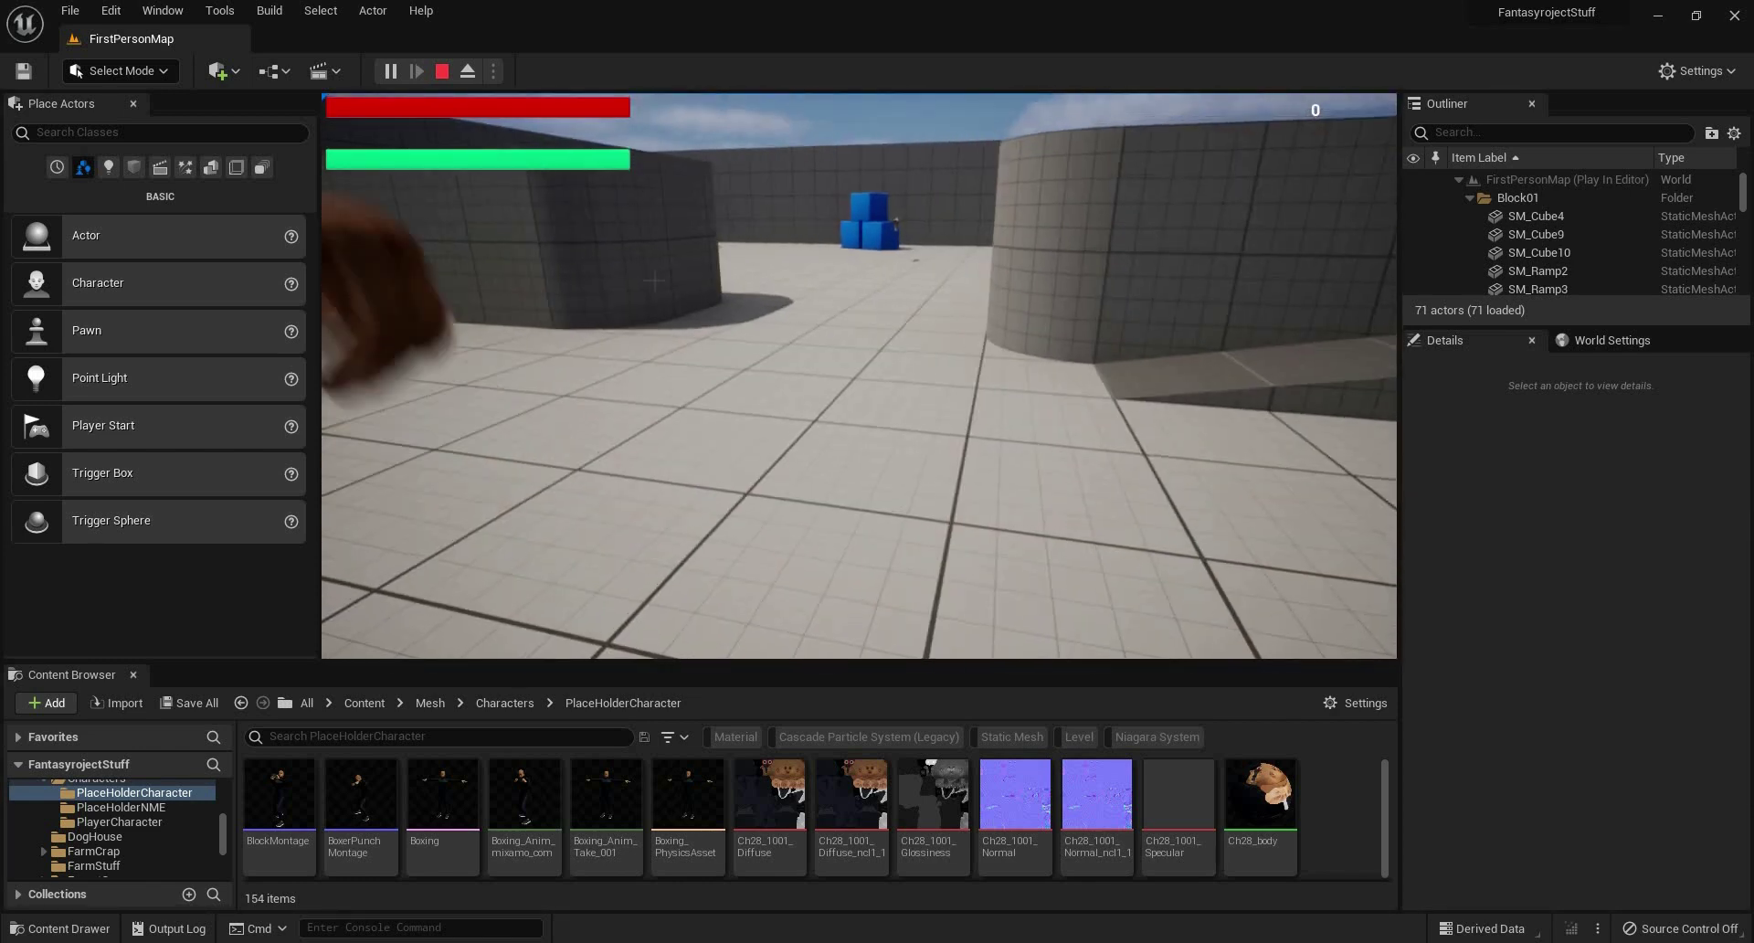
key("Escape")
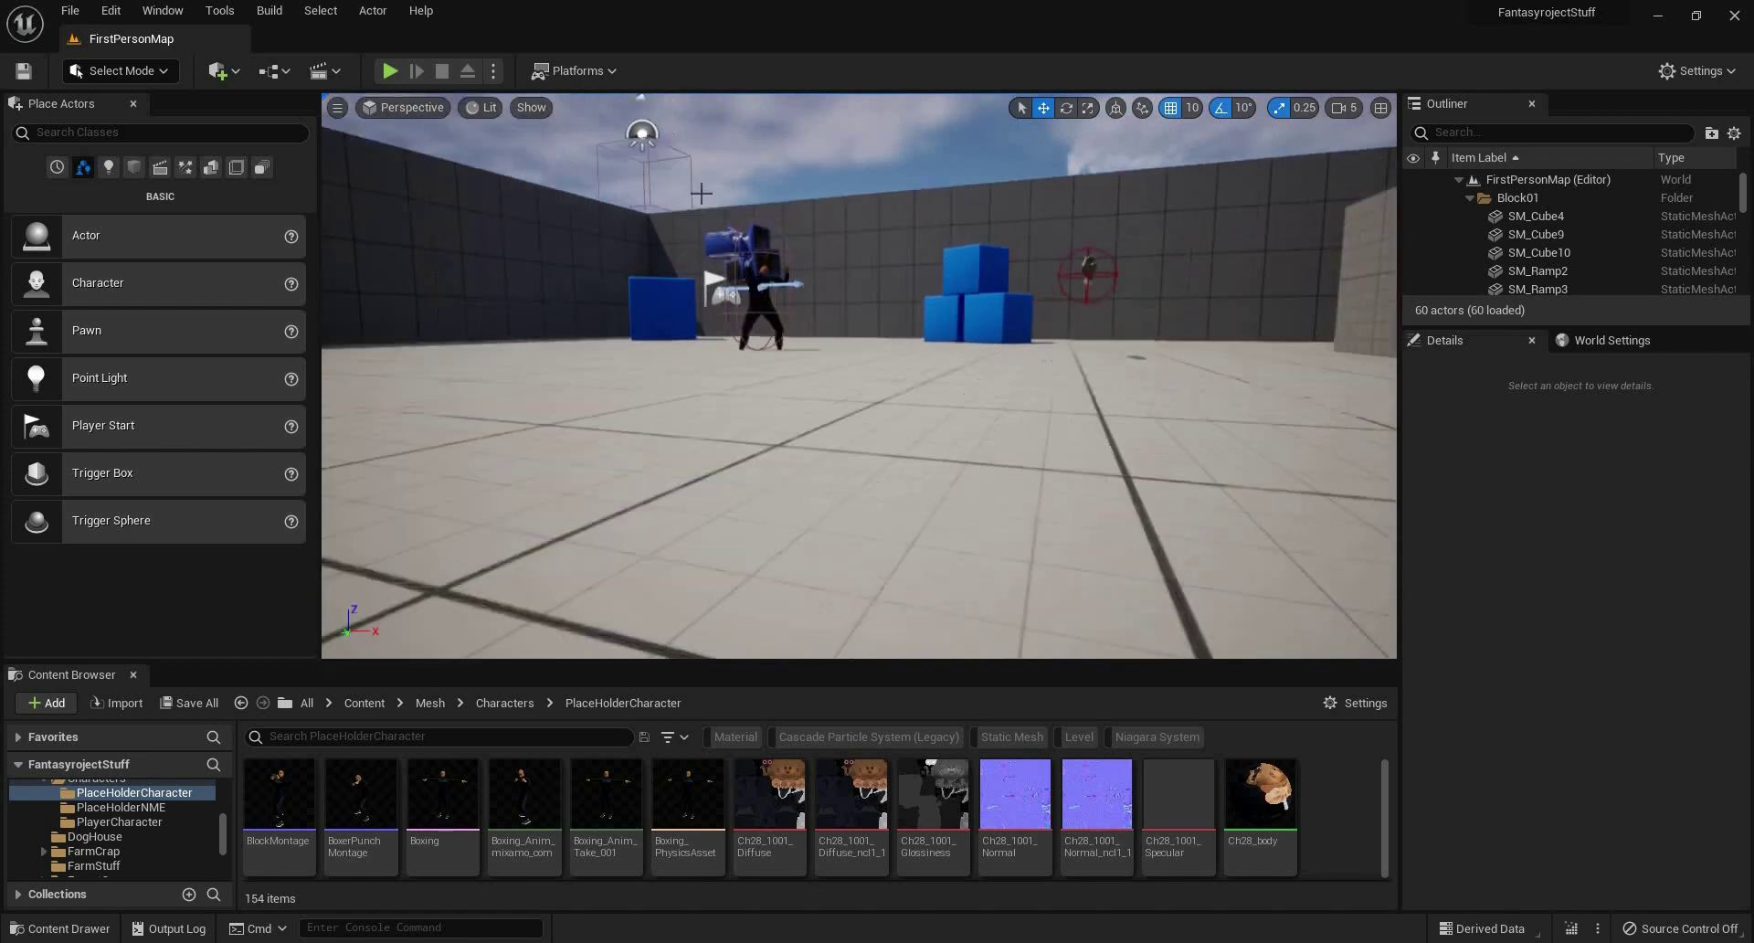
Open the MainCharacterBP blueprint from the level and examine the block, light attack and T key node chains in its Event Graph.
left_click(727, 267)
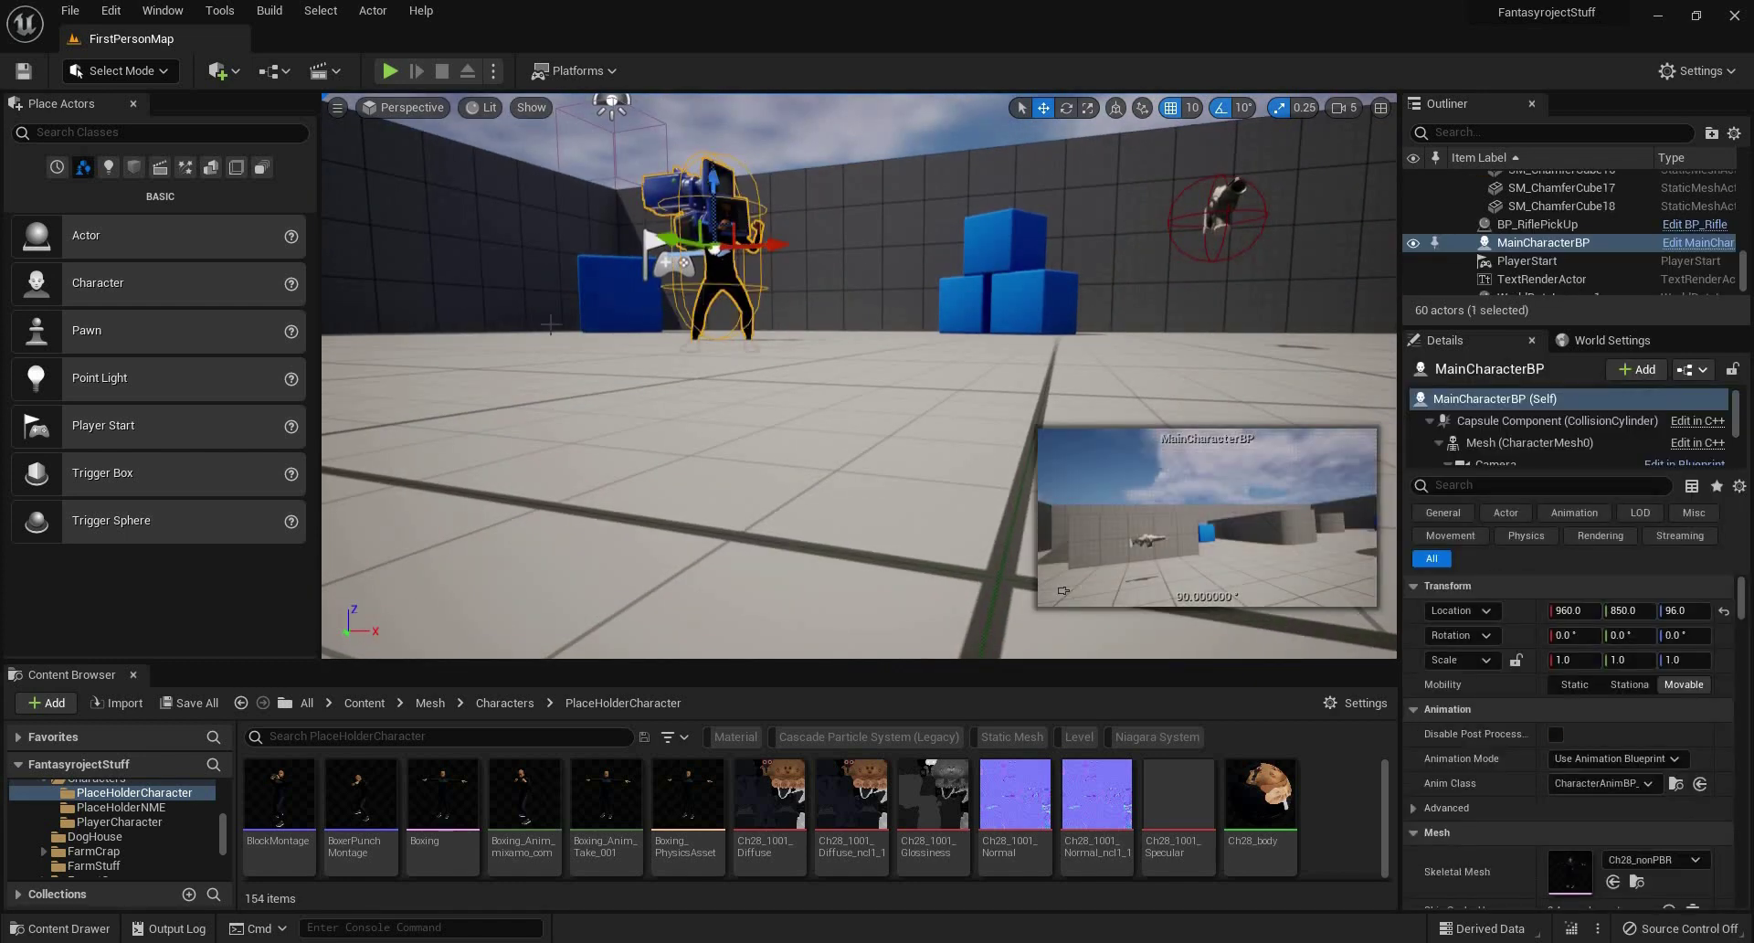
key("ctrl+e")
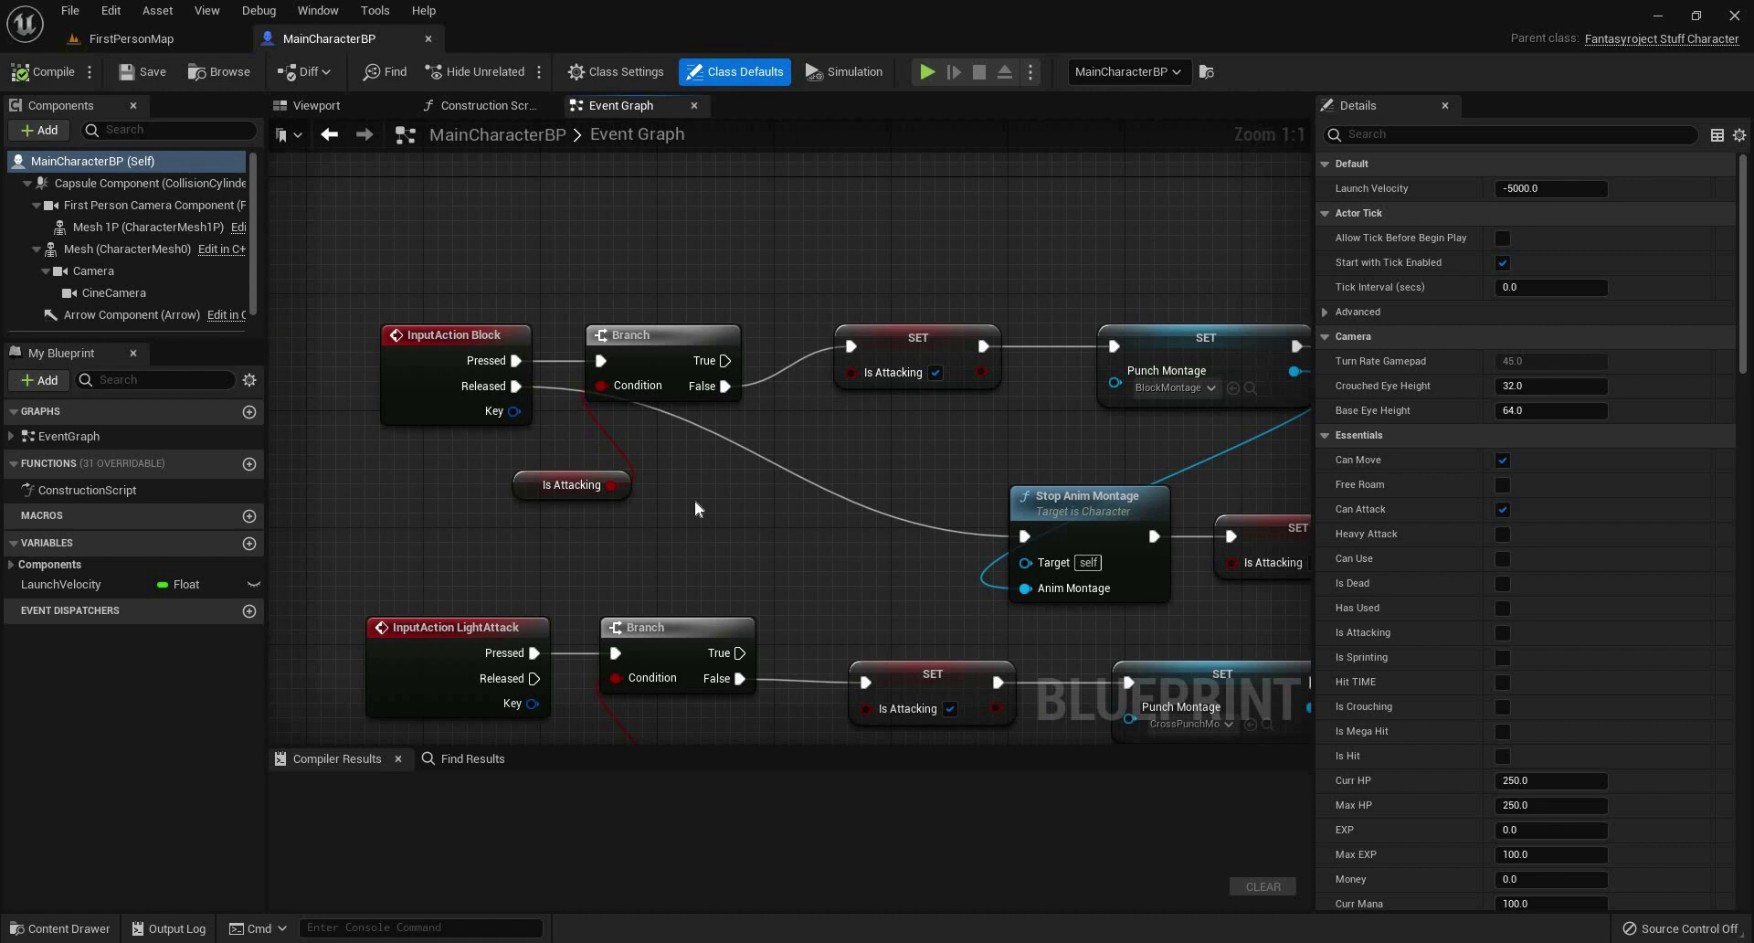
right_click_drag(694, 506, 739, 341)
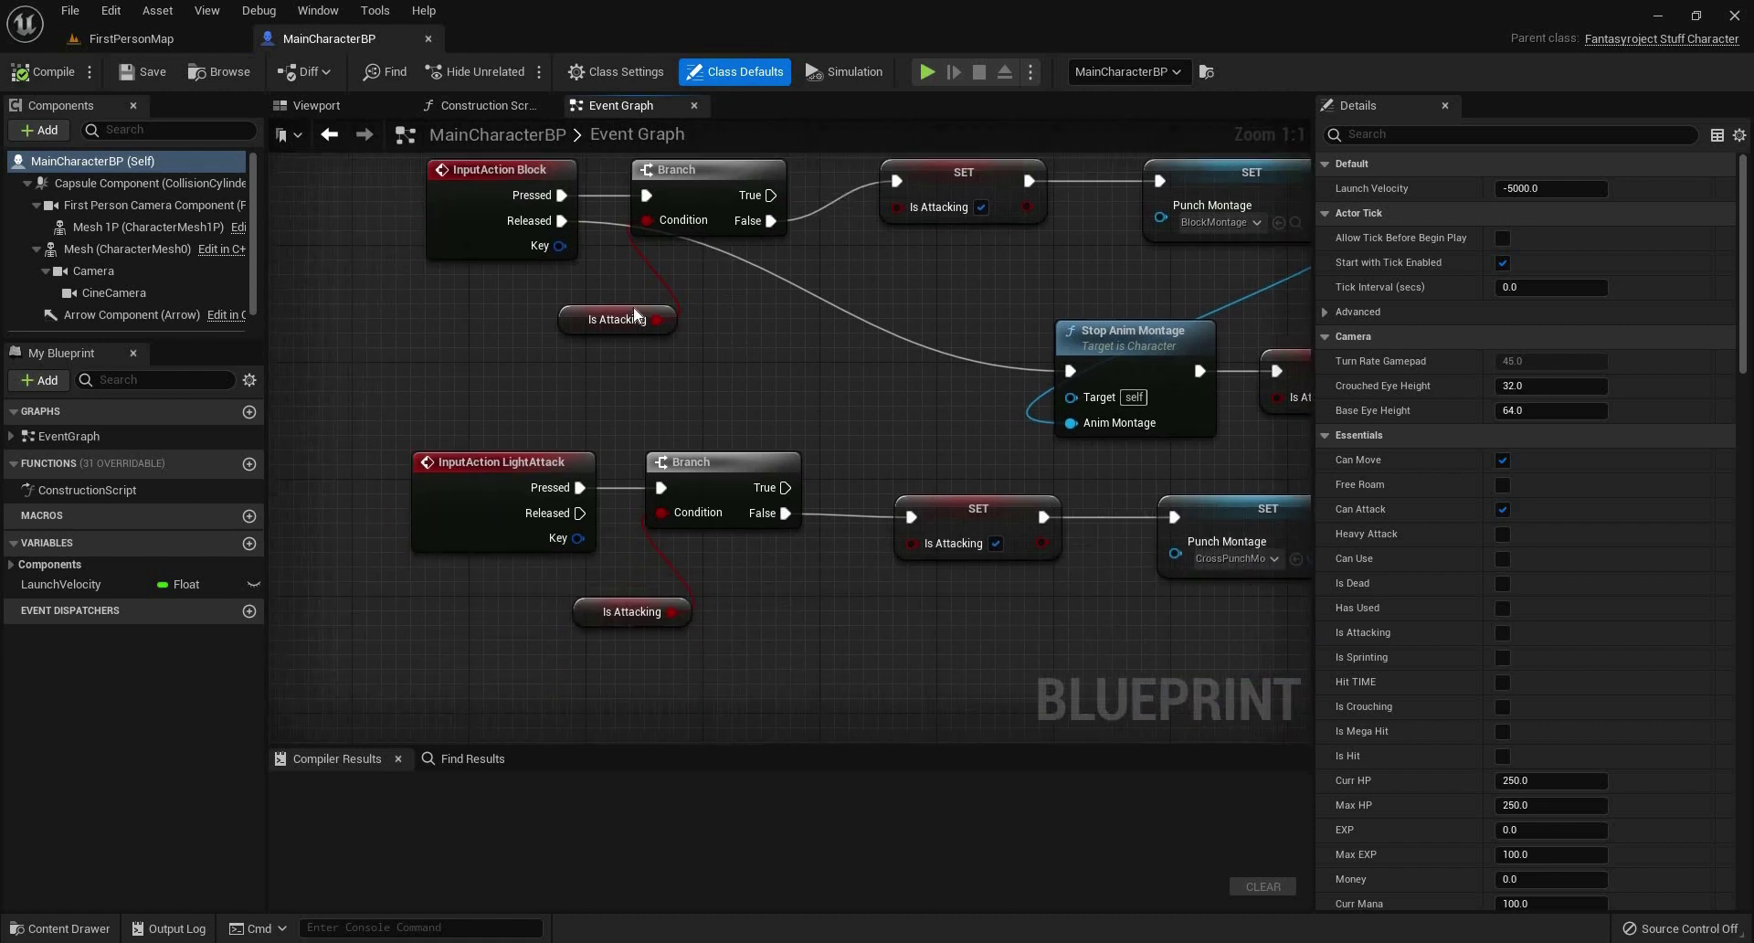
right_click_drag(837, 400, 752, 323)
scroll(659, 328, "down", 6)
right_click_drag(637, 407, 752, 323)
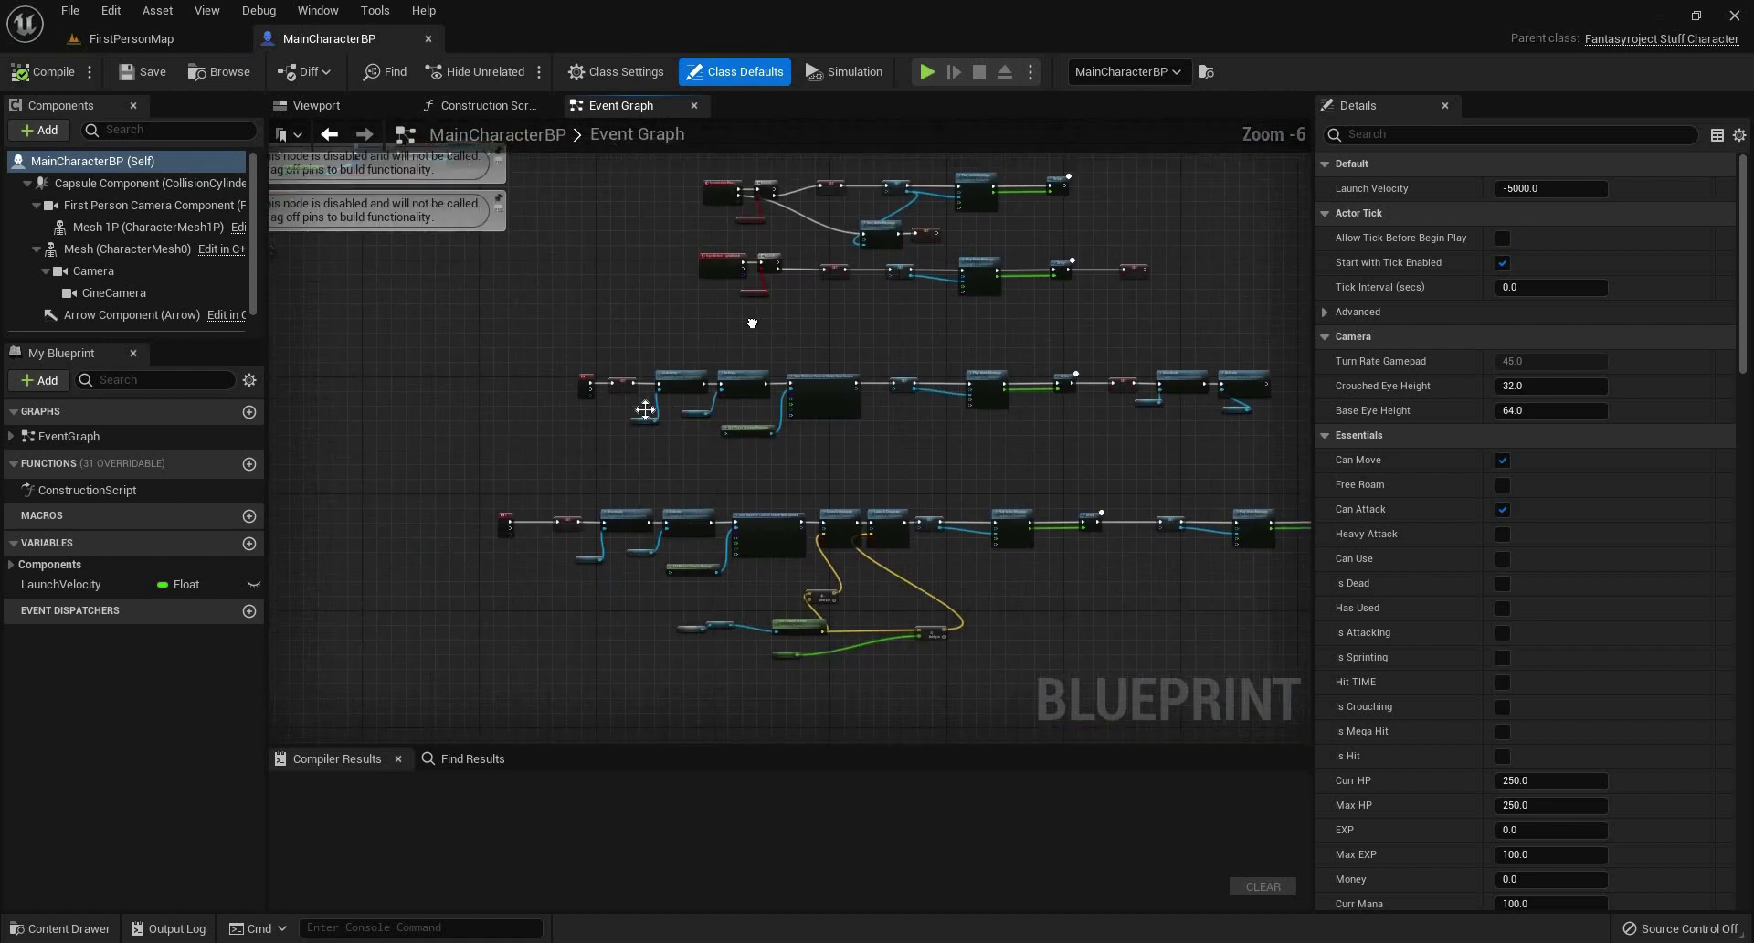
scroll(599, 387, "up", 6)
right_click_drag(705, 396, 646, 376)
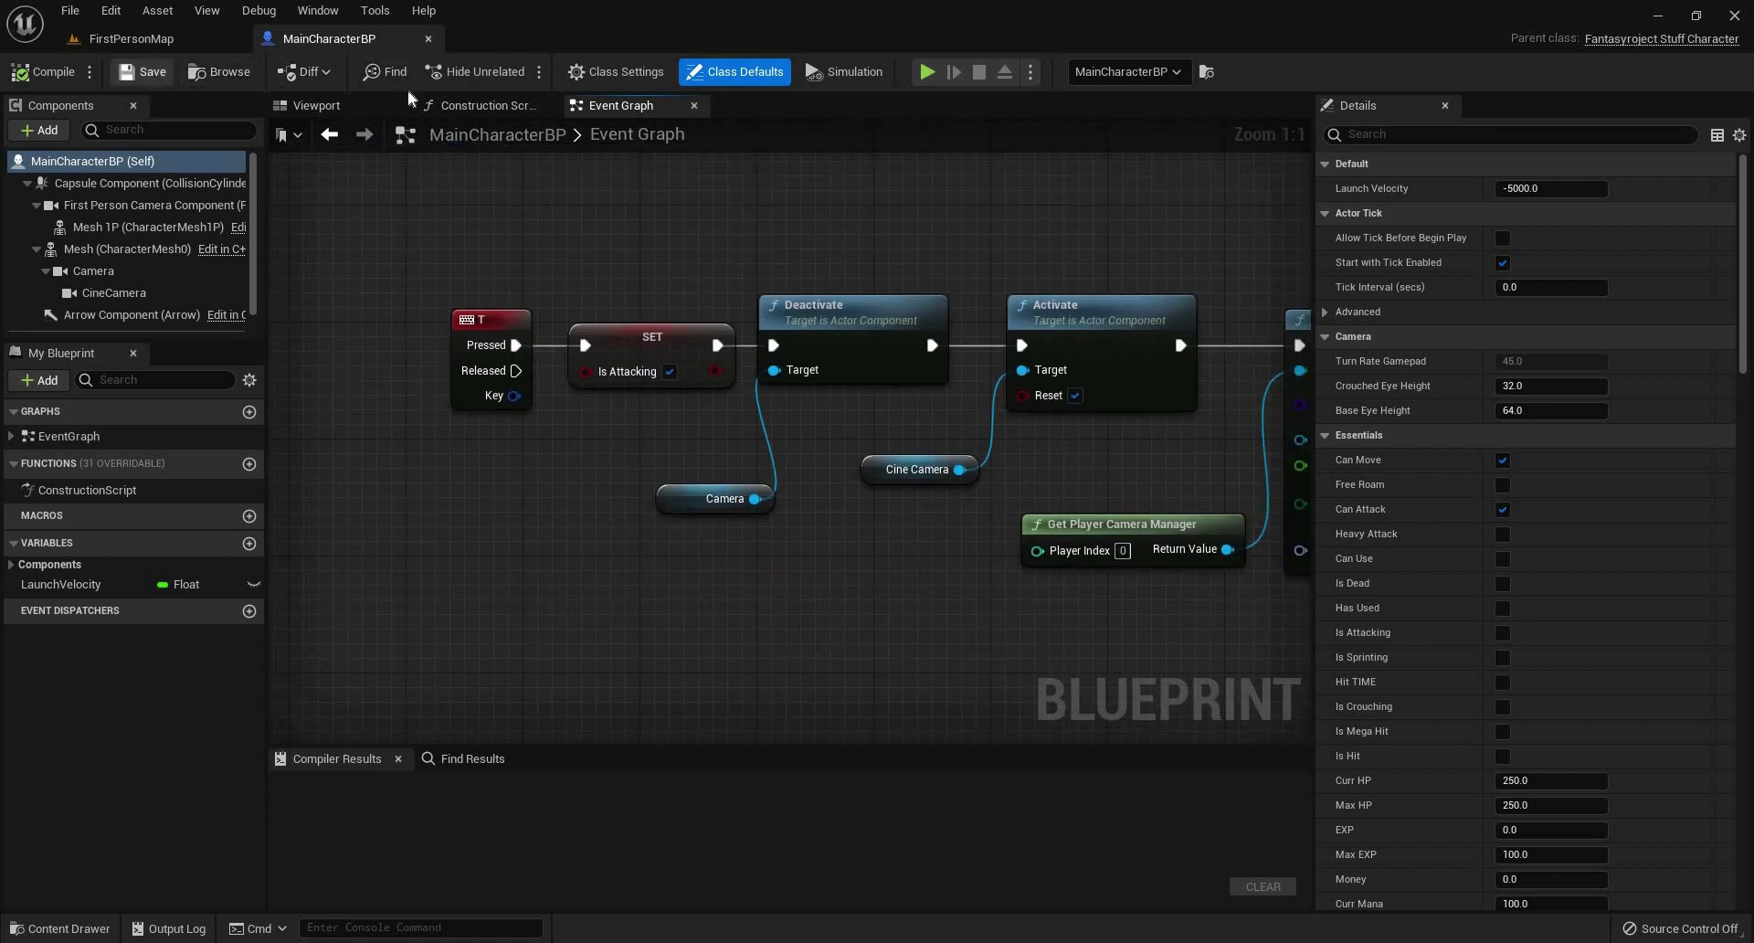
Return to FirstPersonMap and run another brief play session in the editor, ending it again.
left_click(128, 38)
key("alt+p")
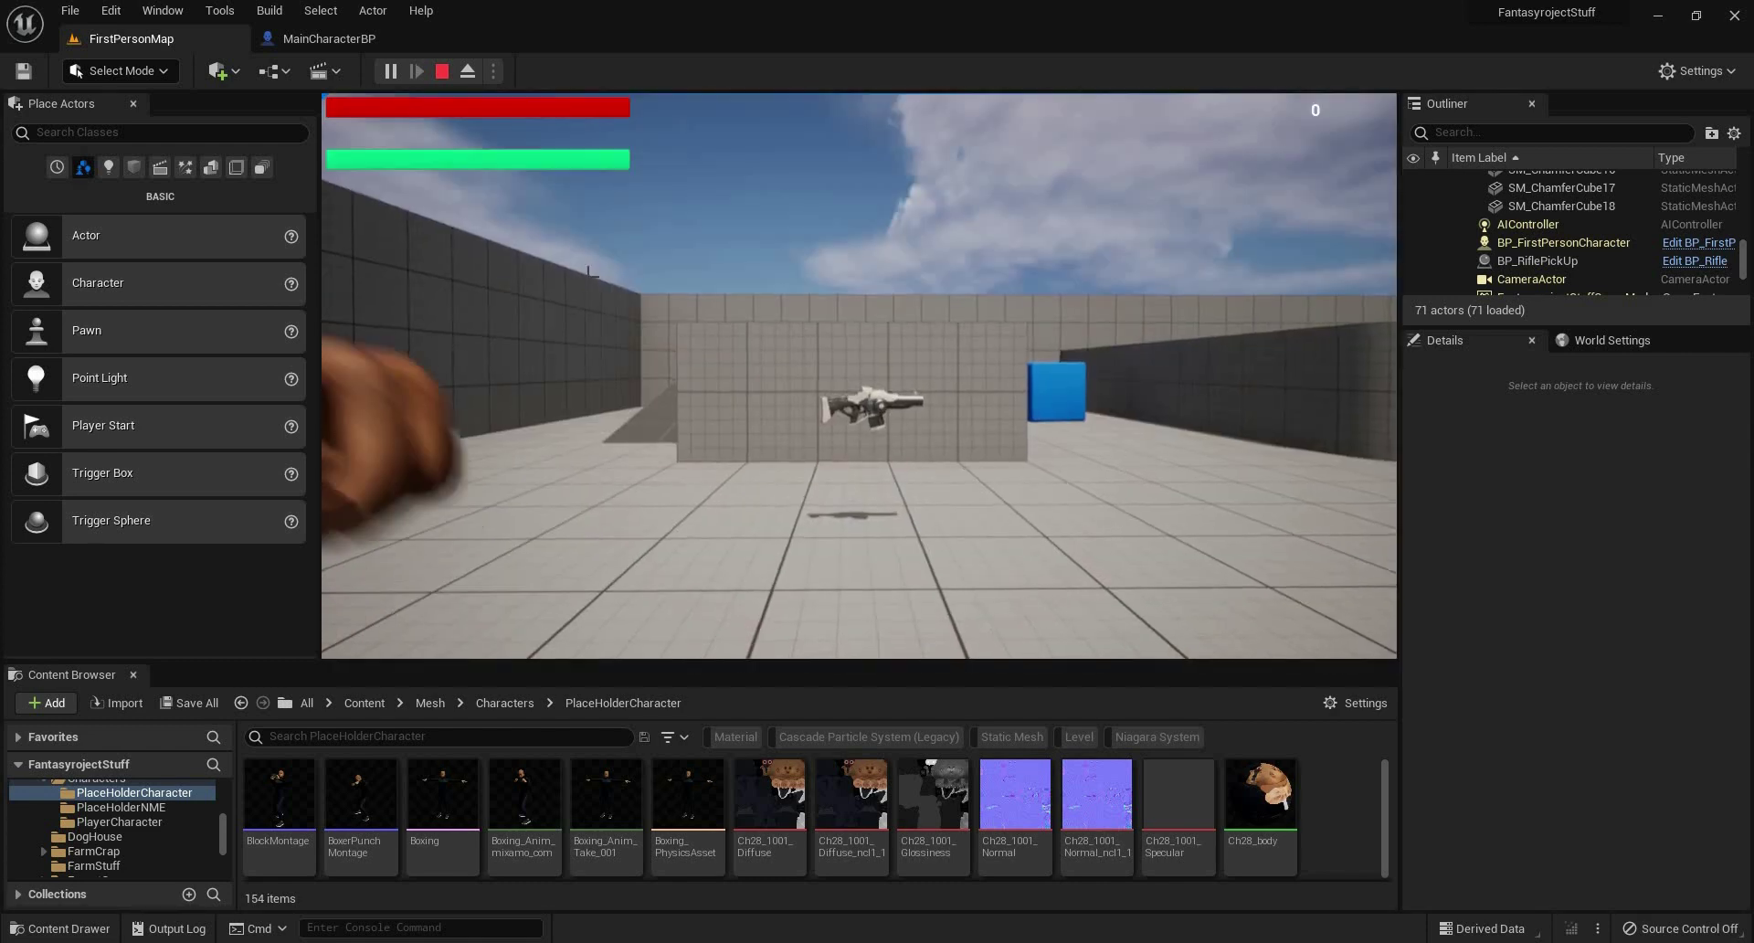
key("Escape")
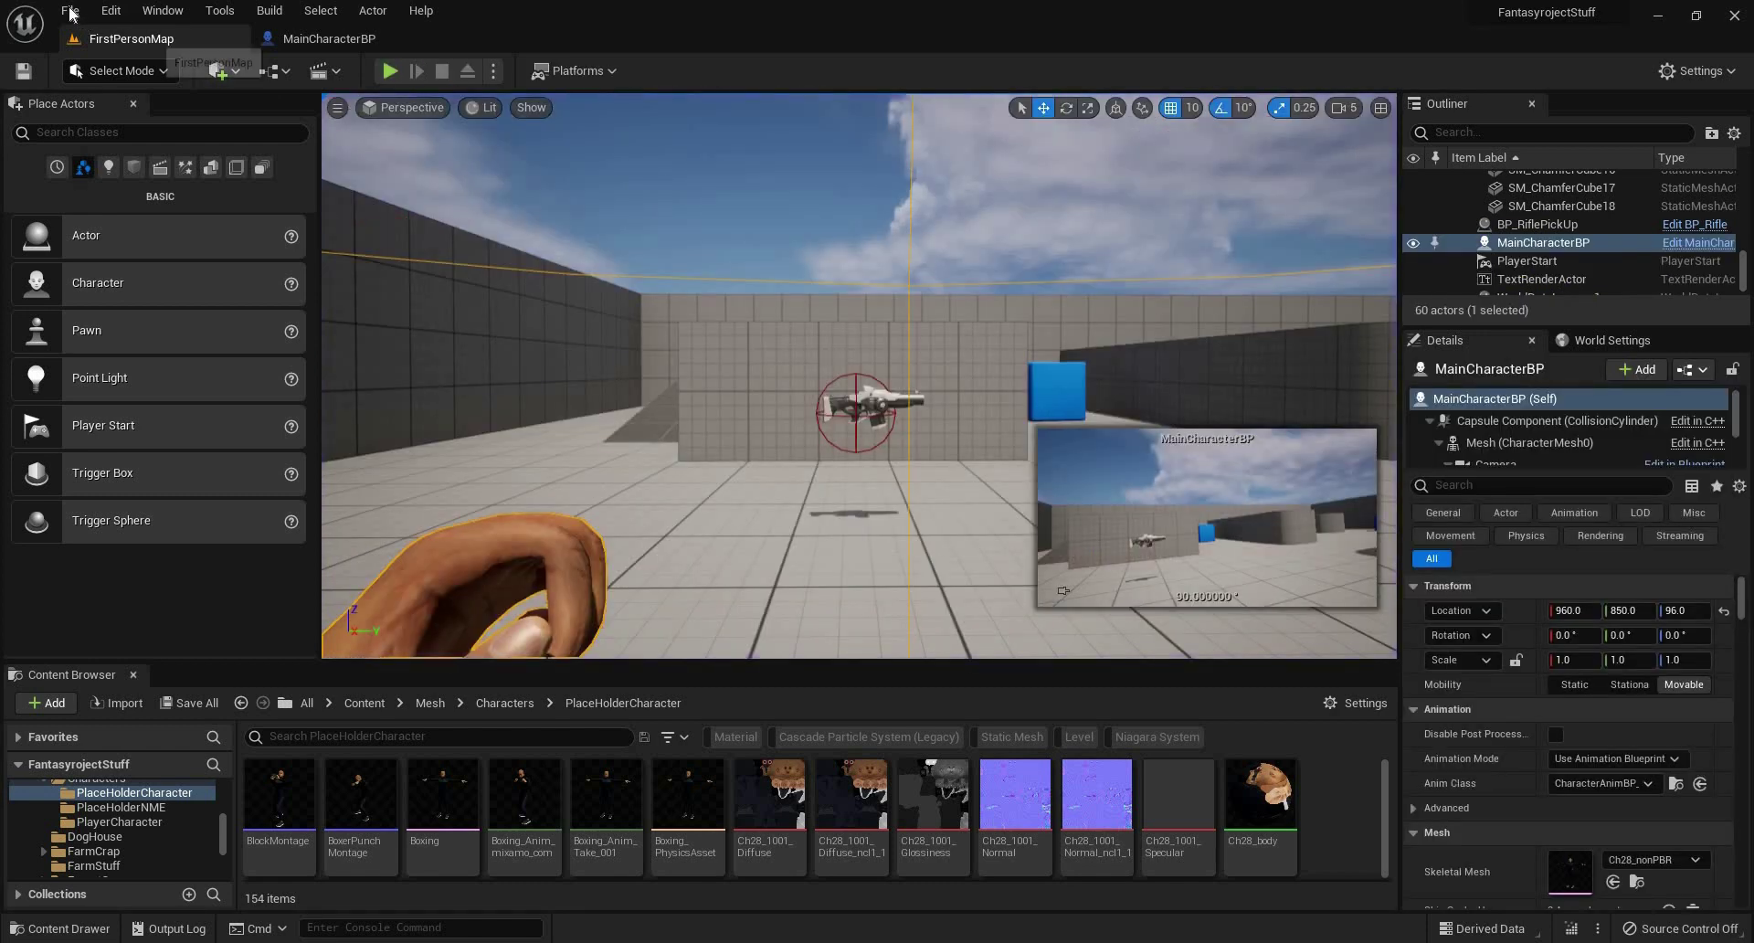
Open the recently used FarmHouse level.
left_click(71, 11)
mouse_move(150, 137)
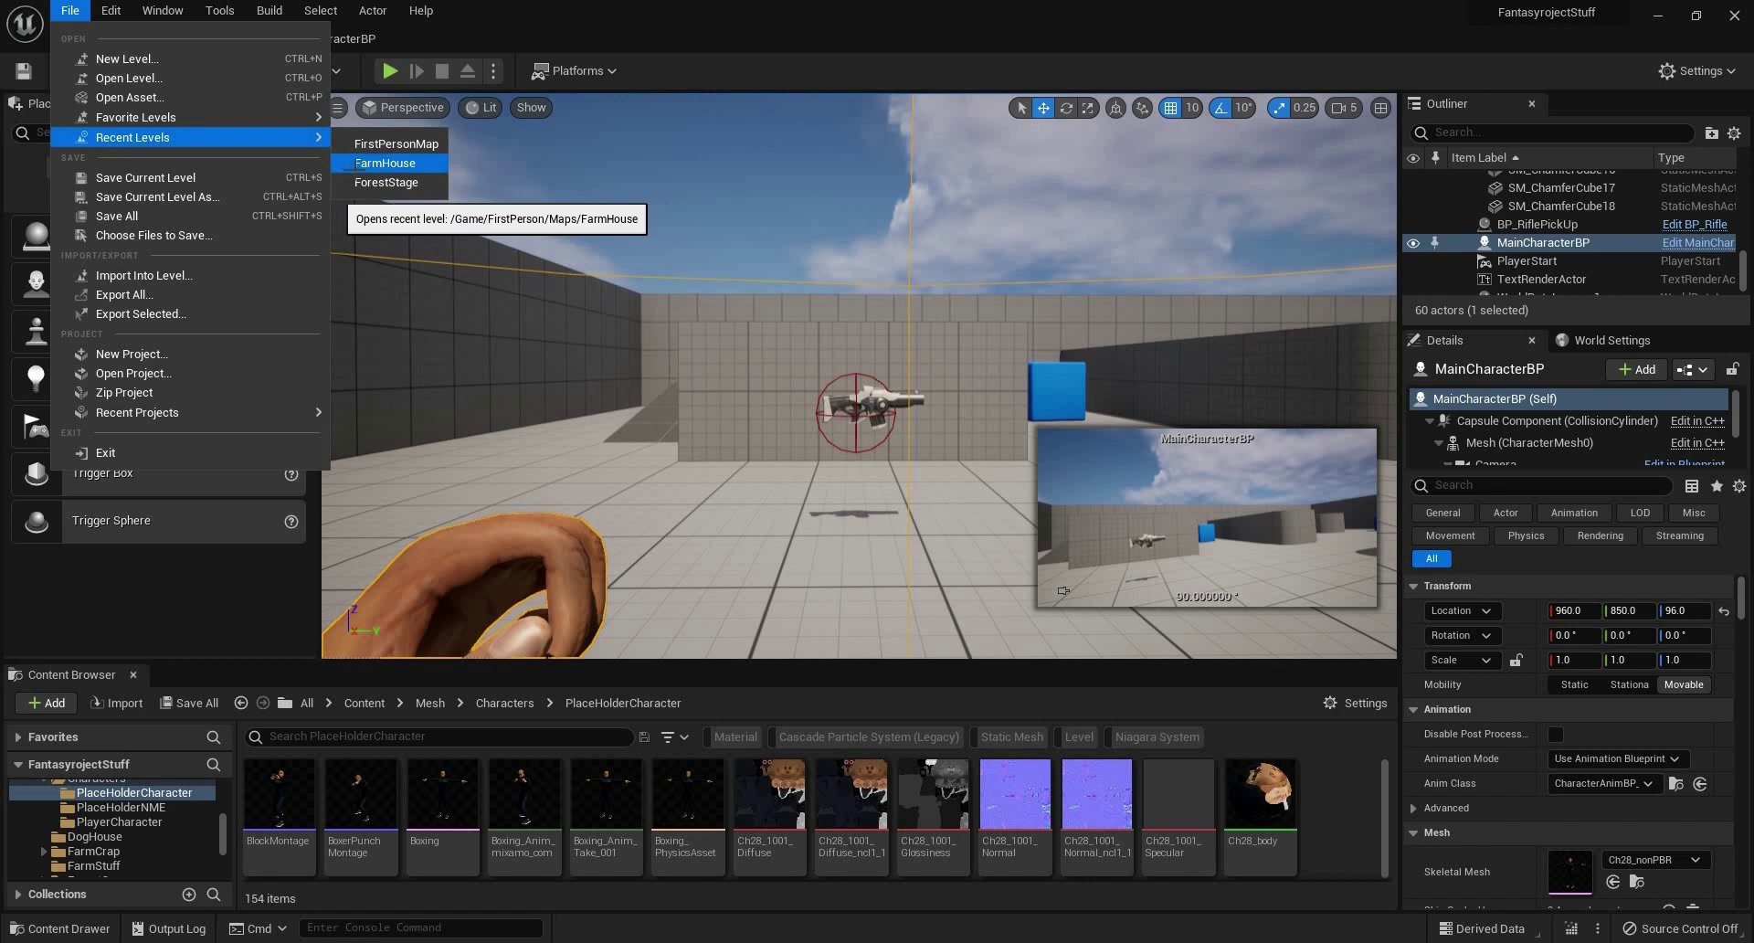
left_click(336, 167)
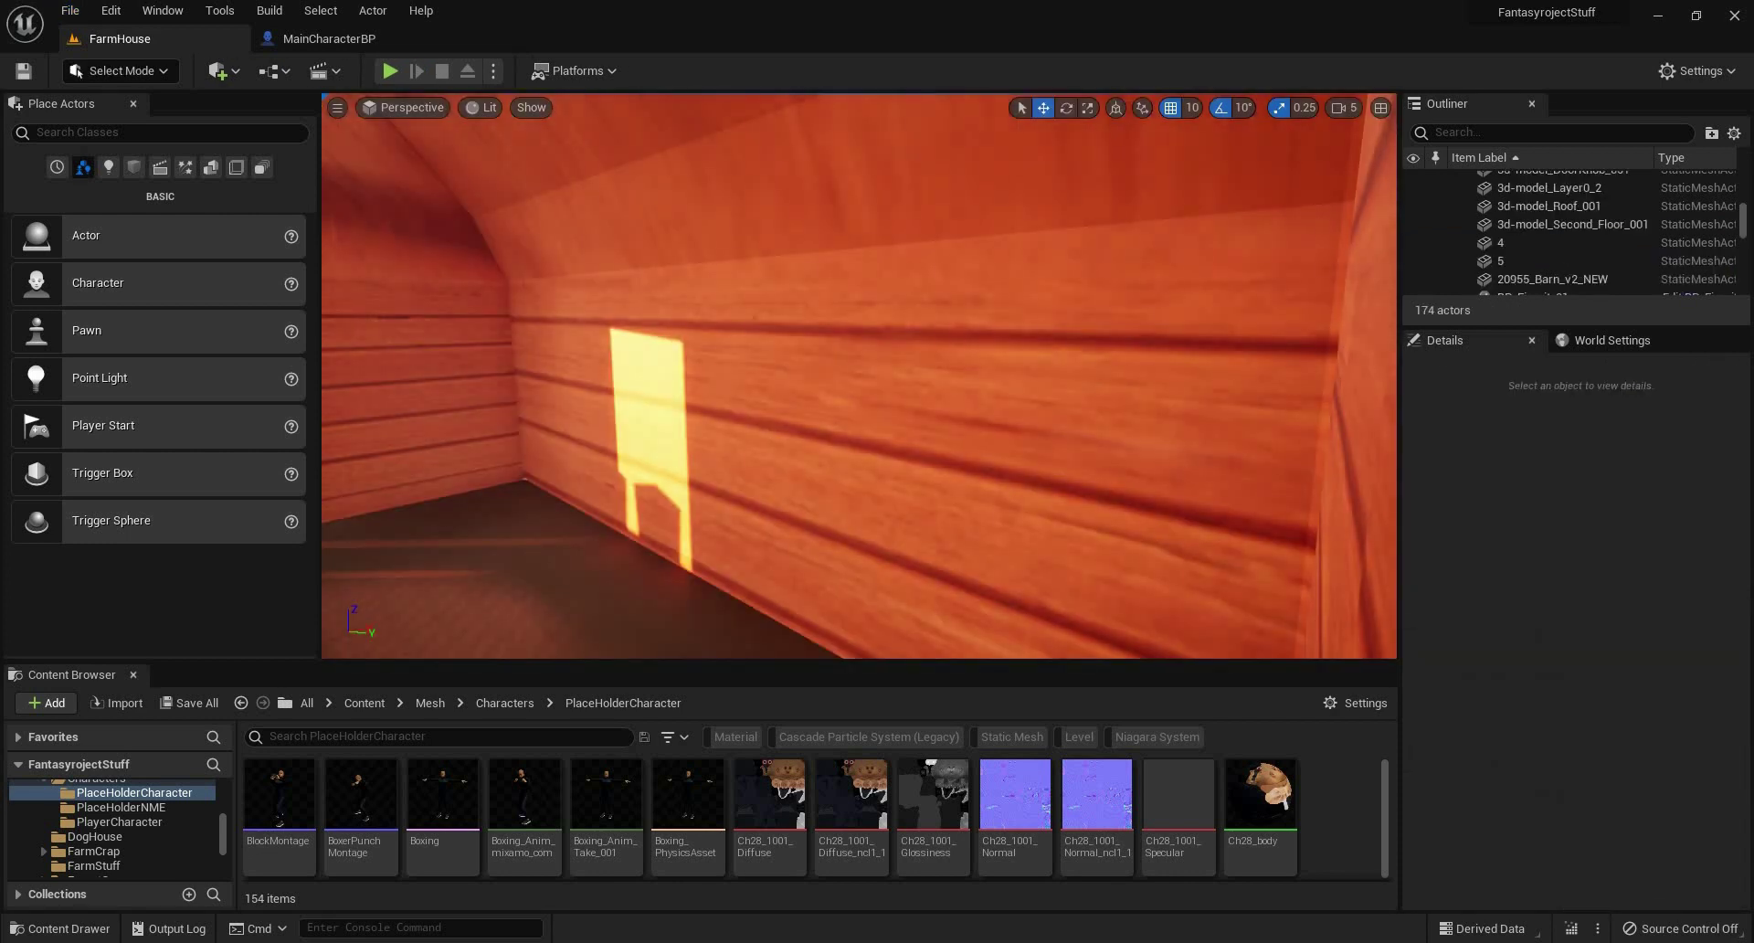
Examine the farmhouse inside and out, select its grouped model, and survey the surrounding farm with the barn and windmill.
right_click_drag(858, 376, 950, 388)
key("w")
key("s")
key("d")
key("w")
key("w")
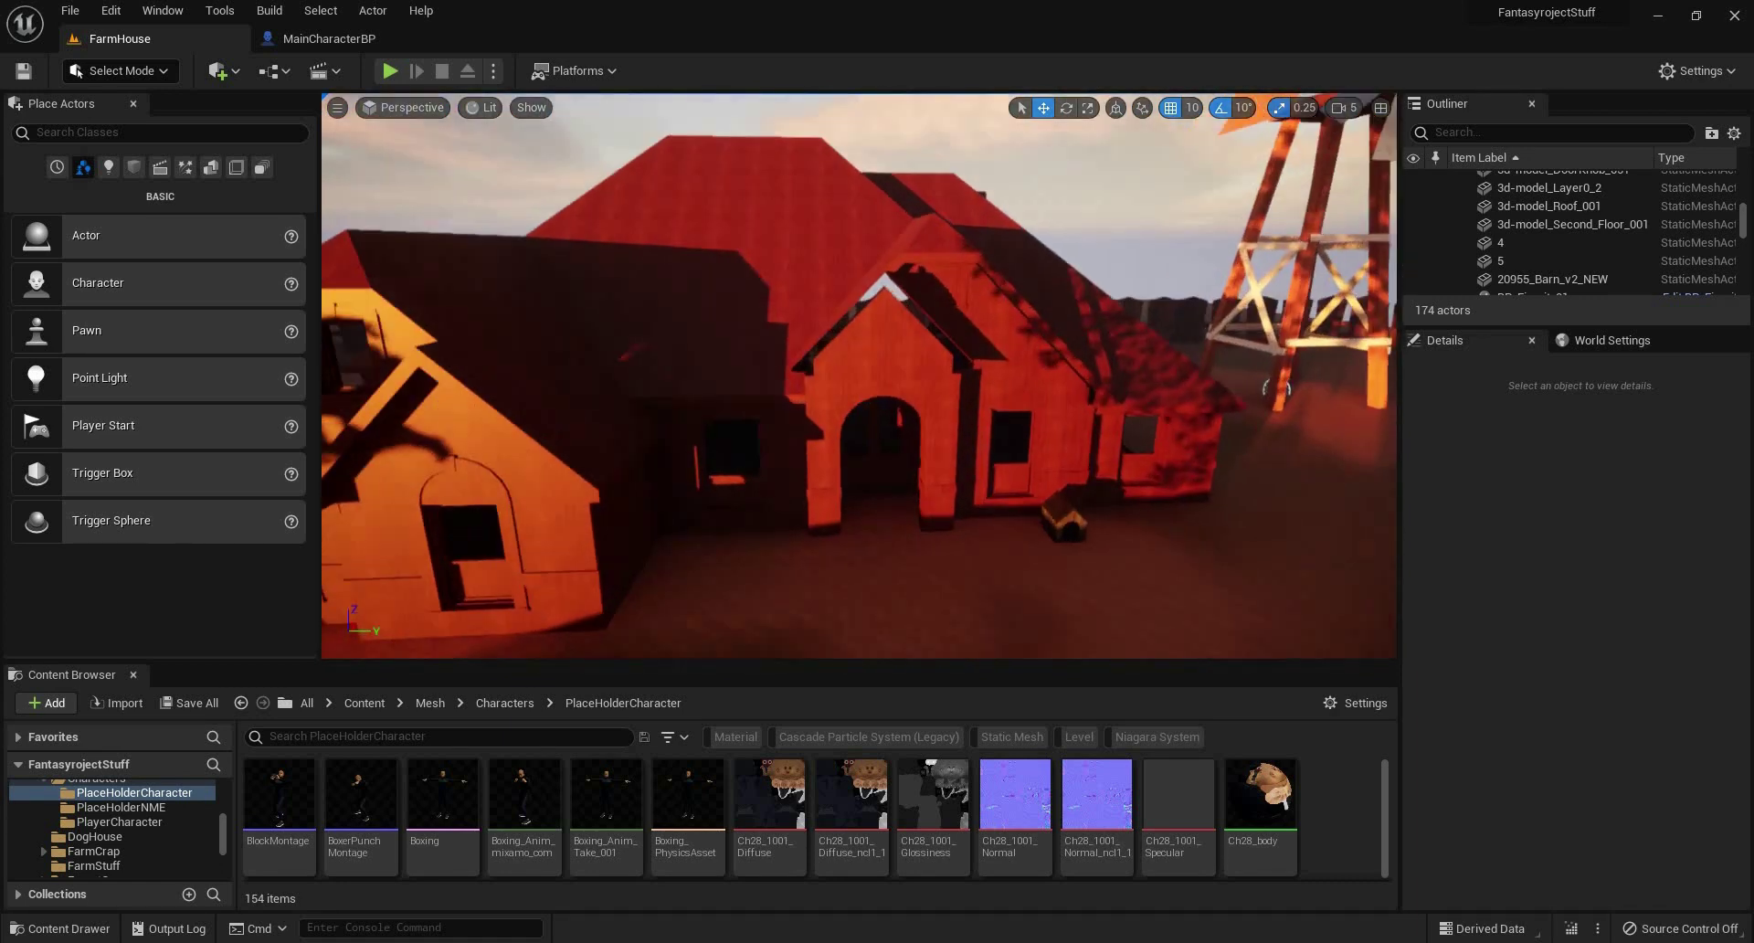
left_click(747, 457)
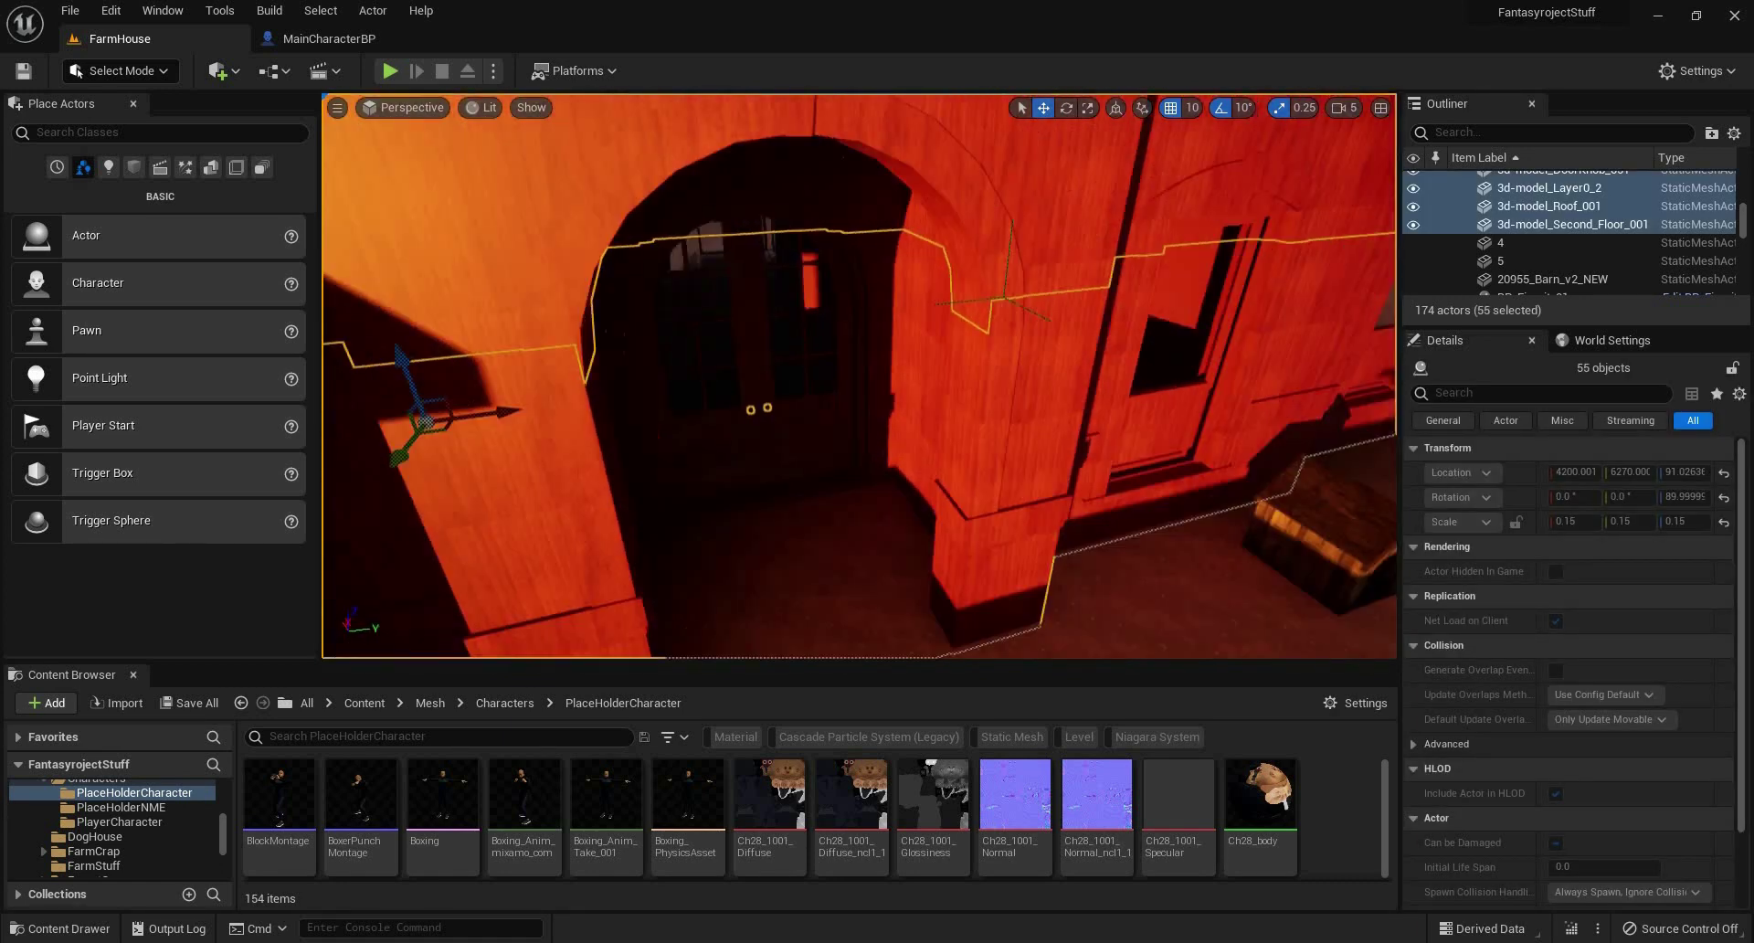
key("s")
right_click_drag(859, 375, 776, 432)
key("w")
key("s")
key("w")
key("s")
key("s")
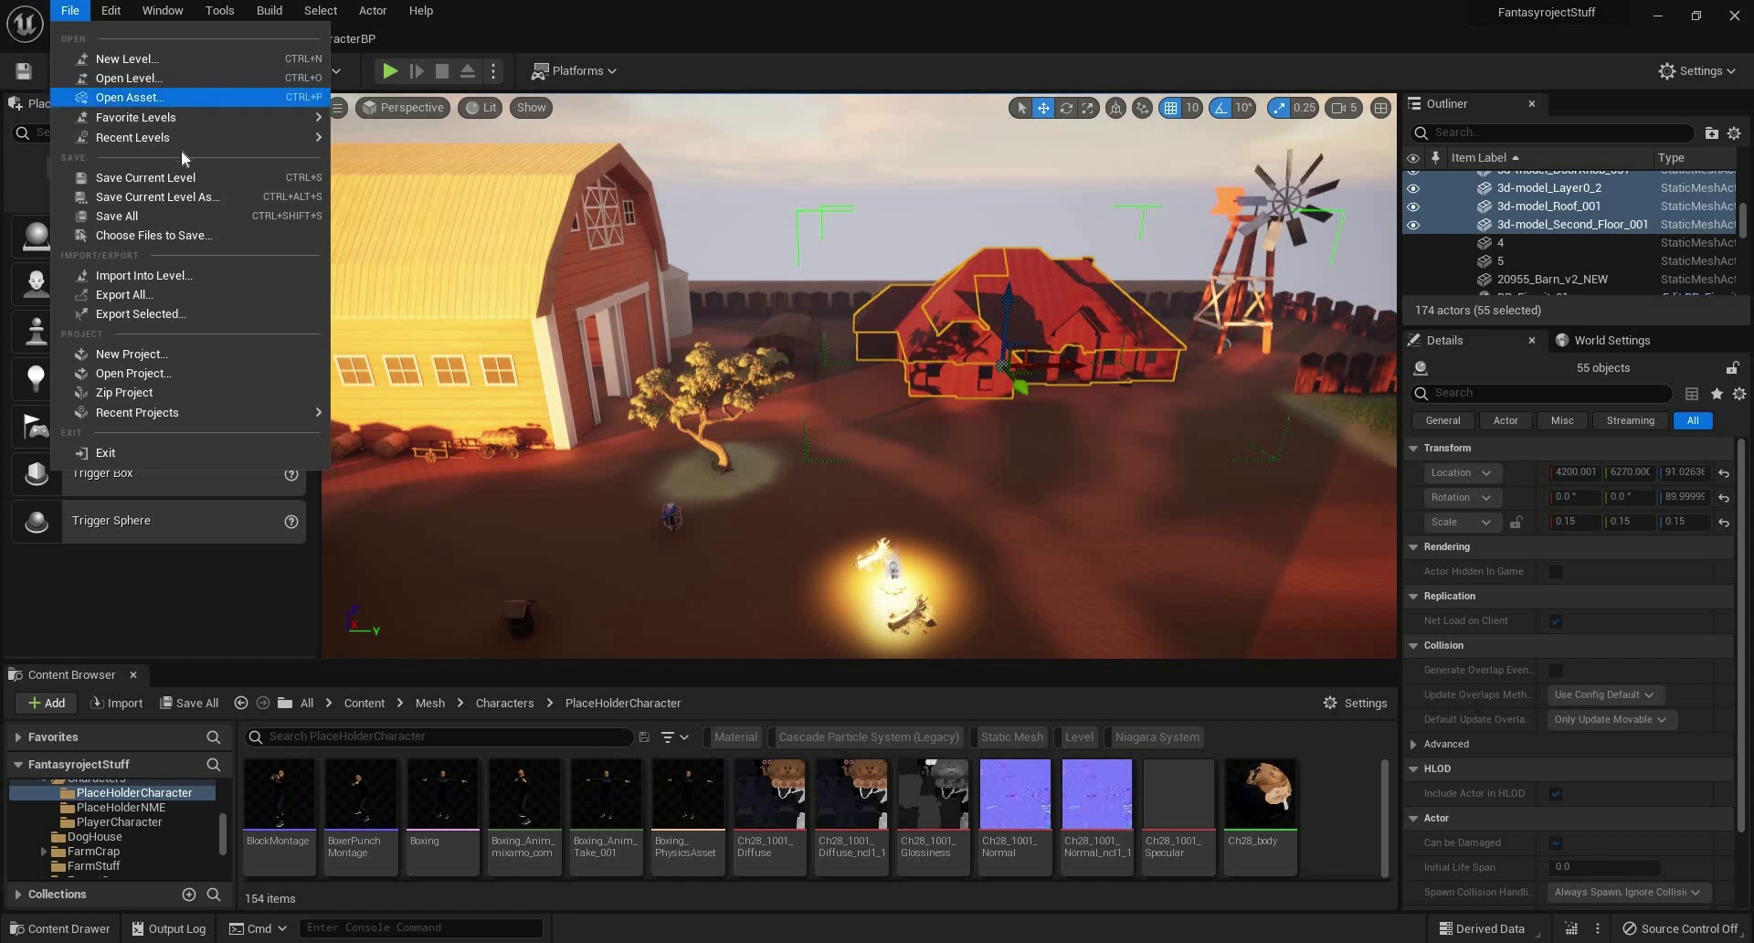
Open the recently used ForestStage level.
mouse_move(190, 140)
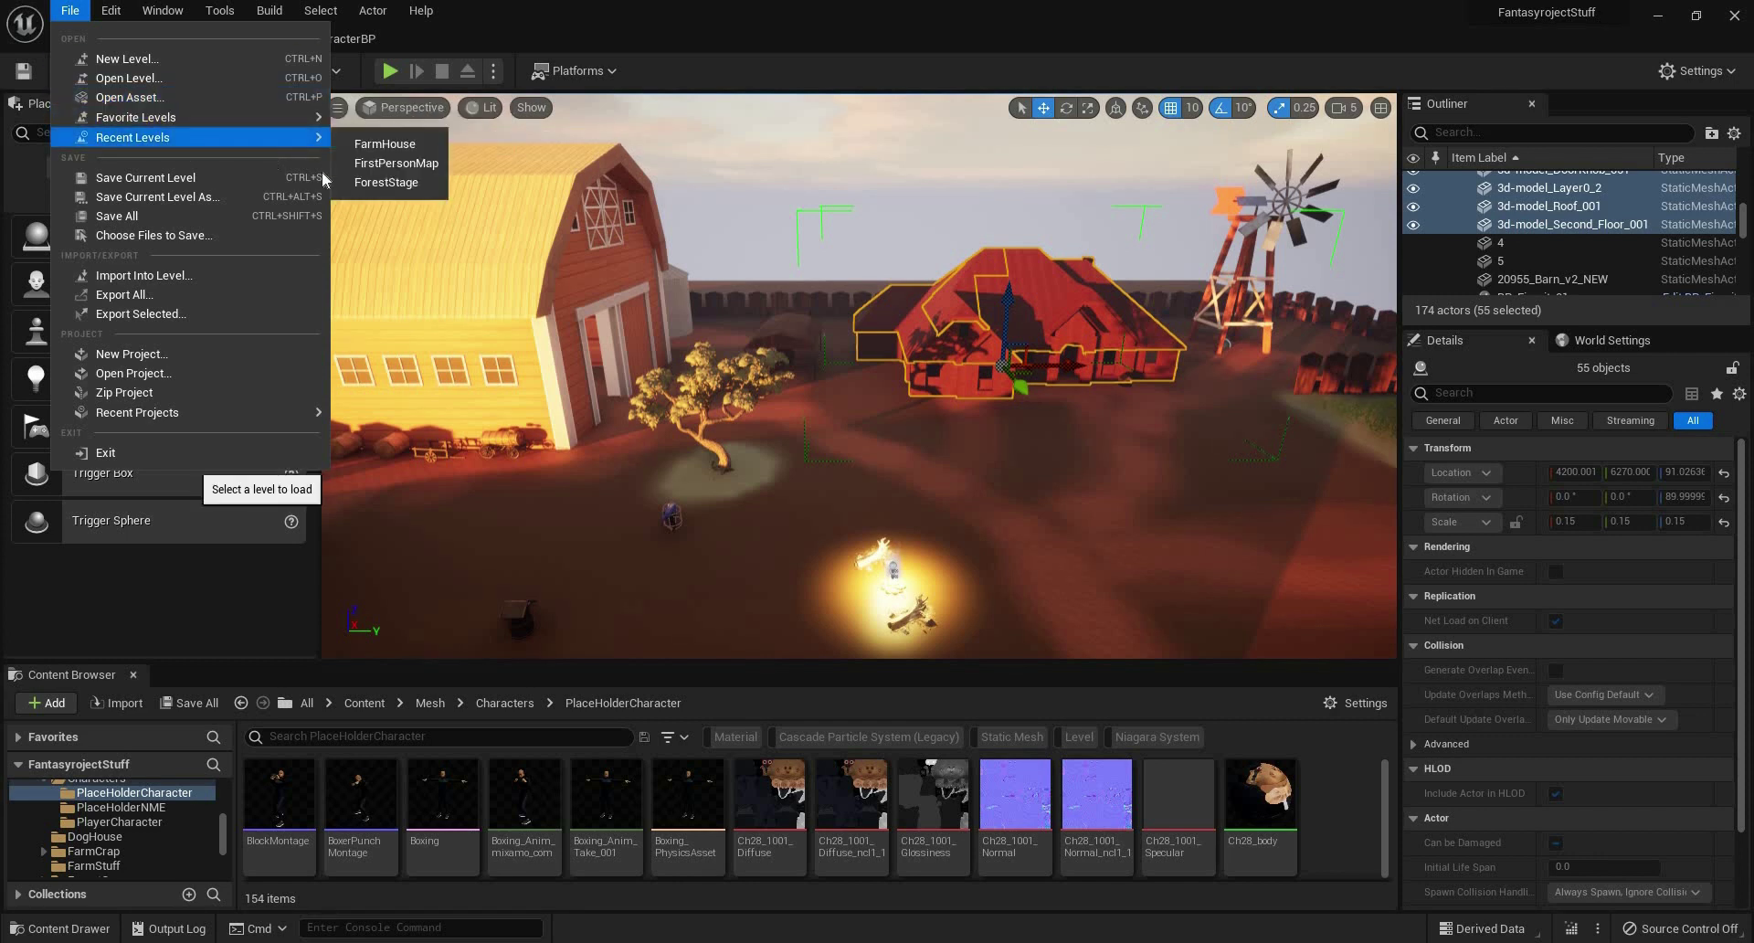
left_click(358, 183)
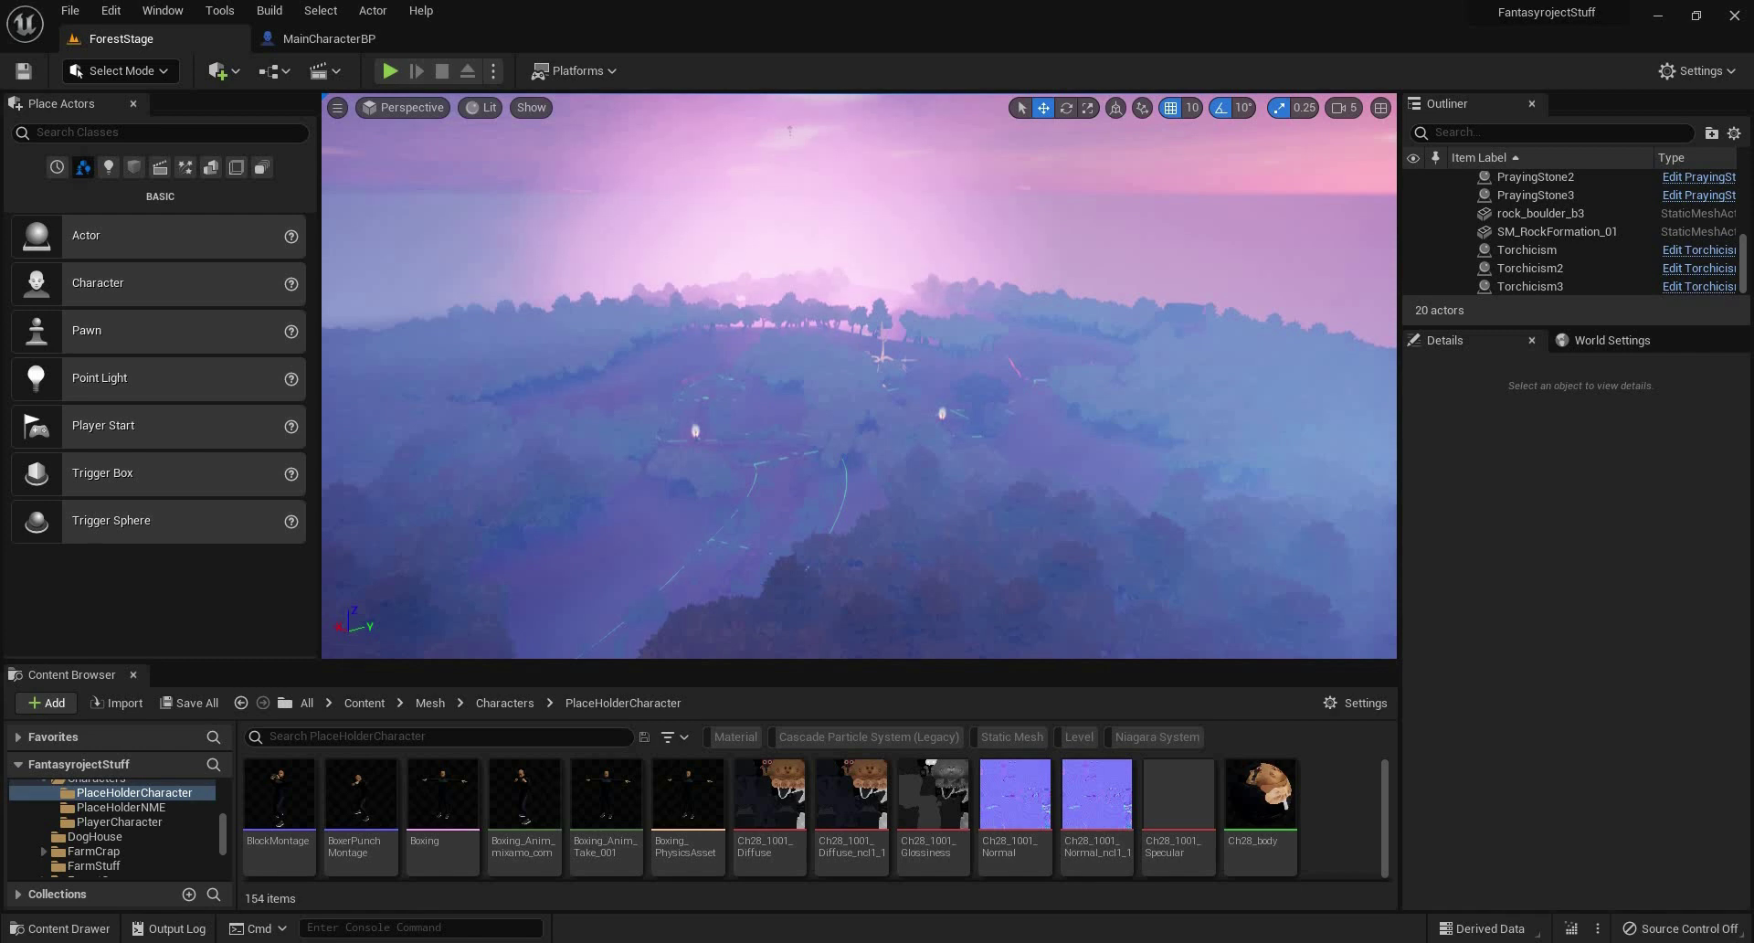
Fly through the ForestStage level to examine its torches, trees, fog and overall layout.
right_click_drag(859, 375, 804, 639)
key("w")
key("w")
key("w")
key("w")
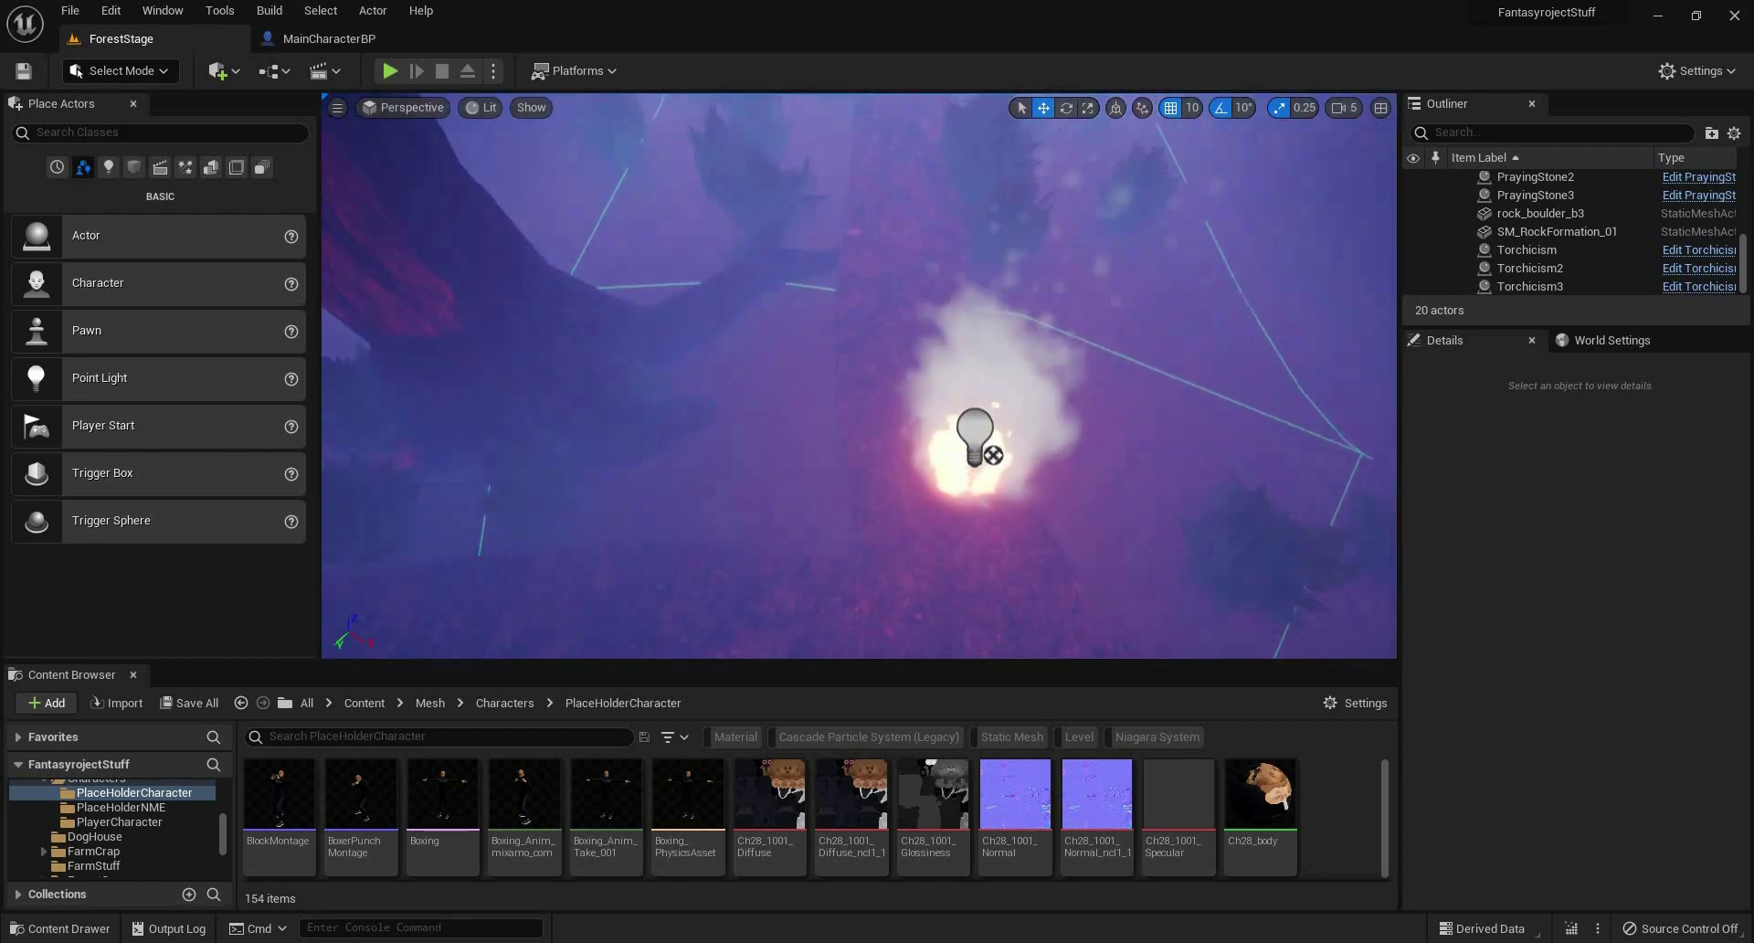
right_click_drag(858, 376, 858, 229)
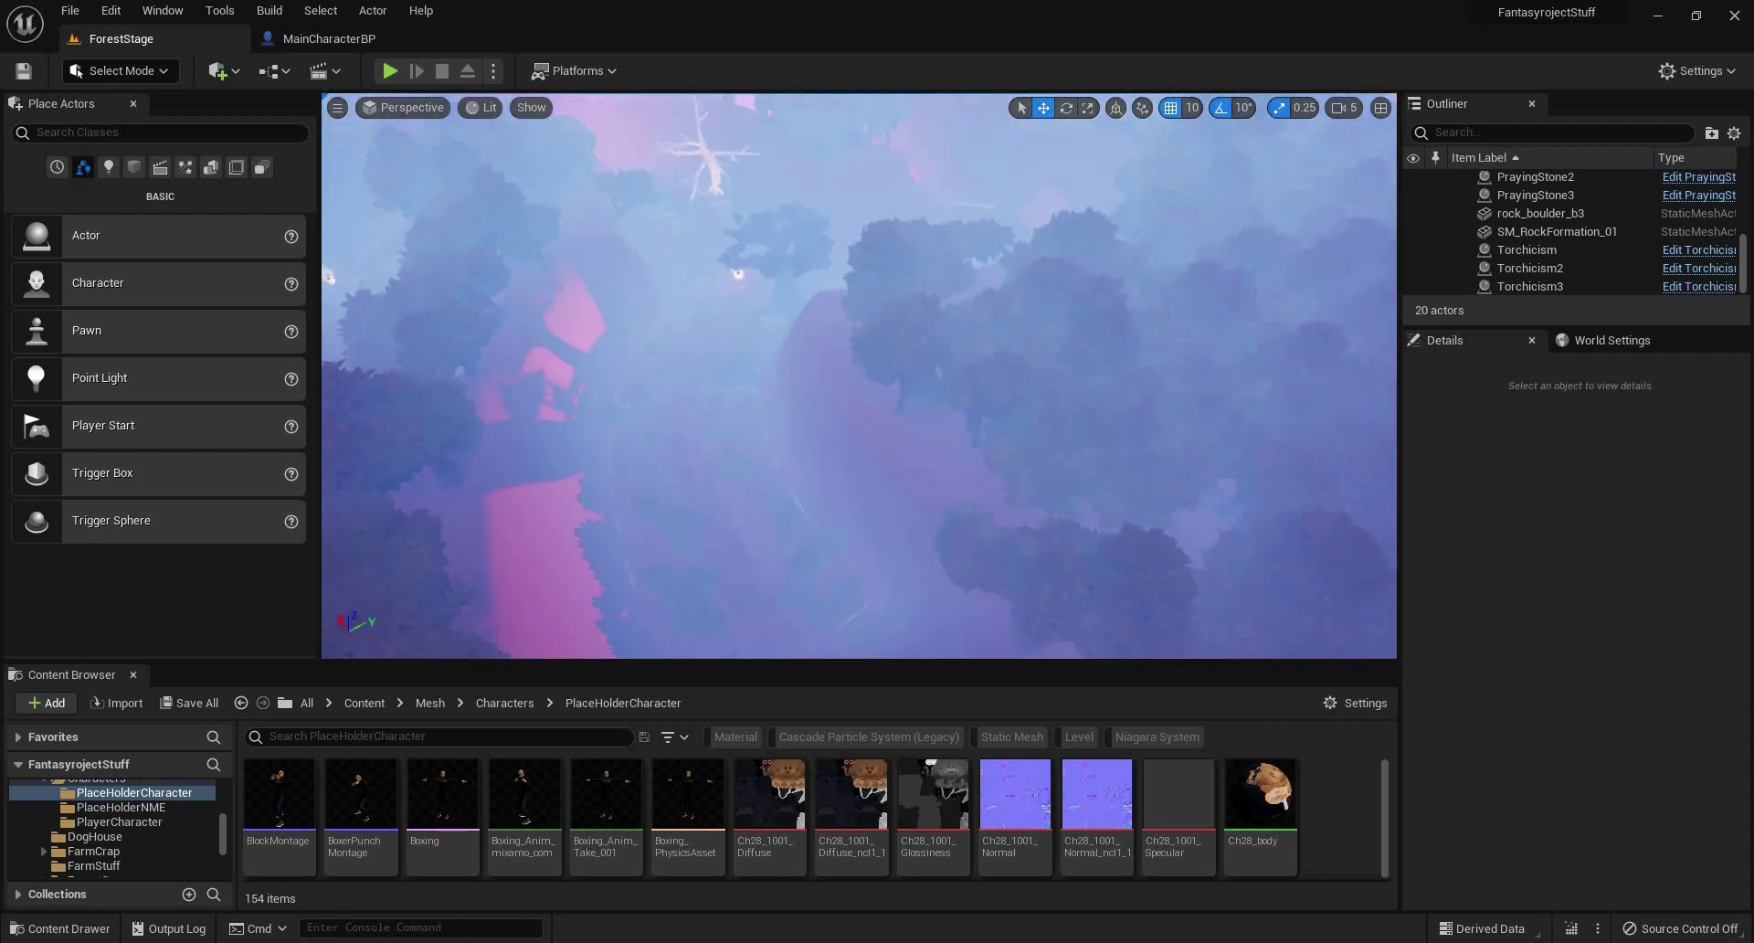
key("w")
right_click_drag(858, 375, 986, 343)
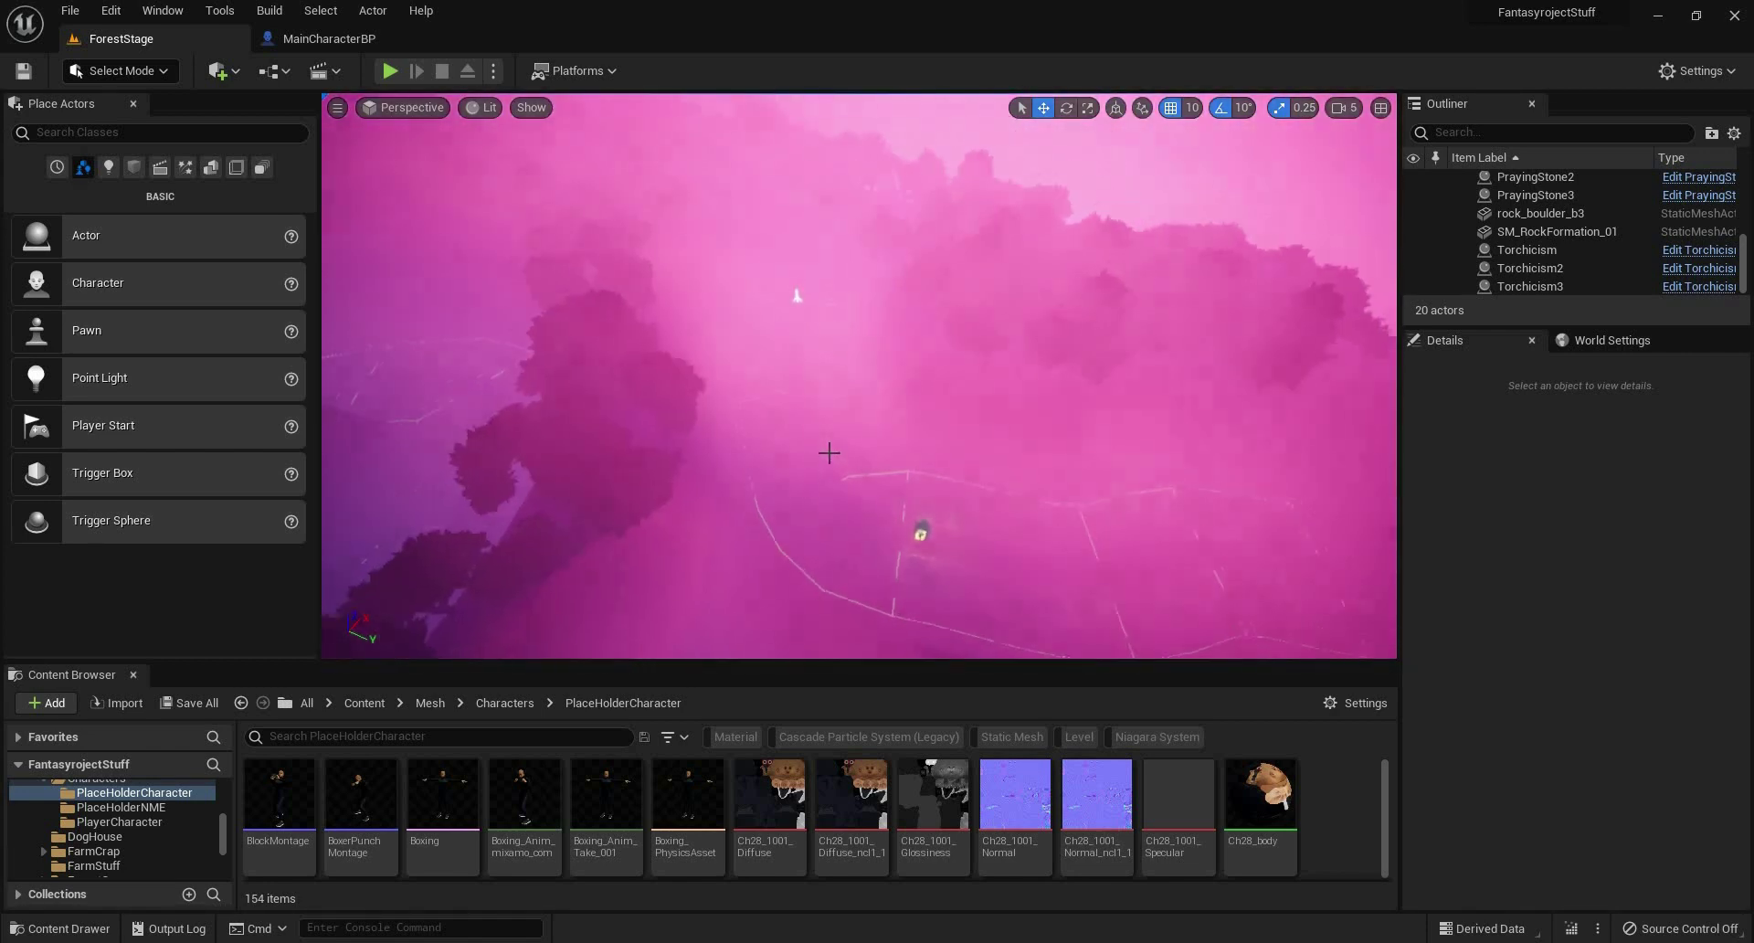
Switch the editor to the recent NSANEHEROES project and accept the restart.
left_click(69, 10)
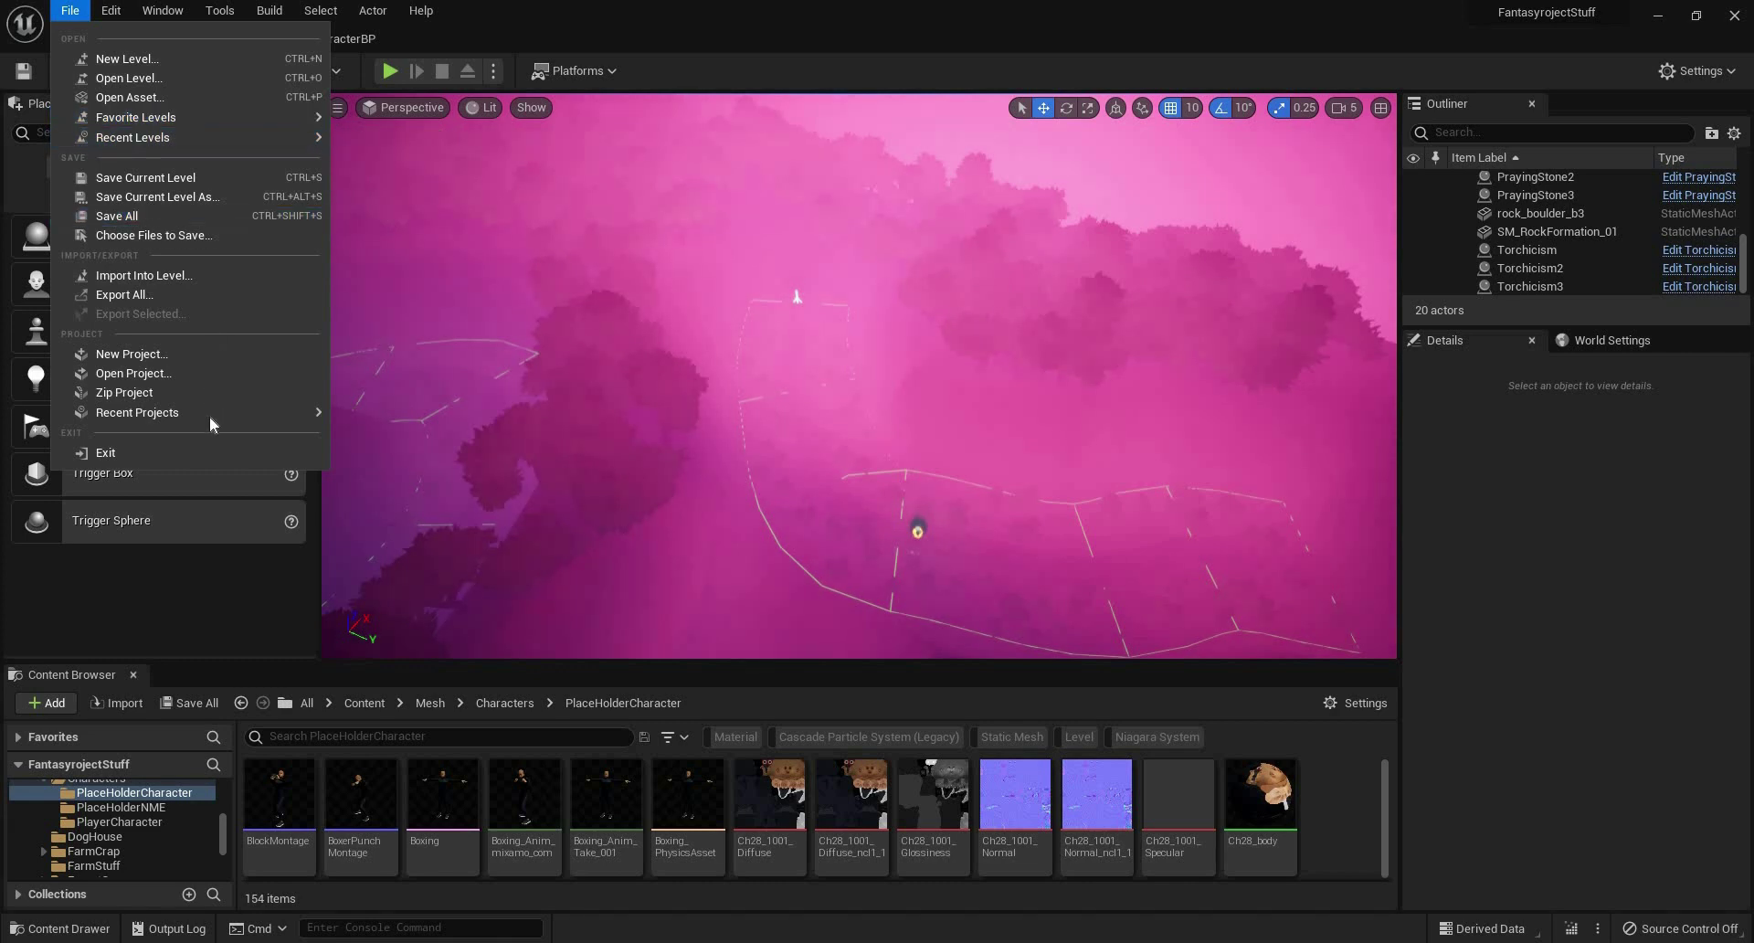
mouse_move(274, 413)
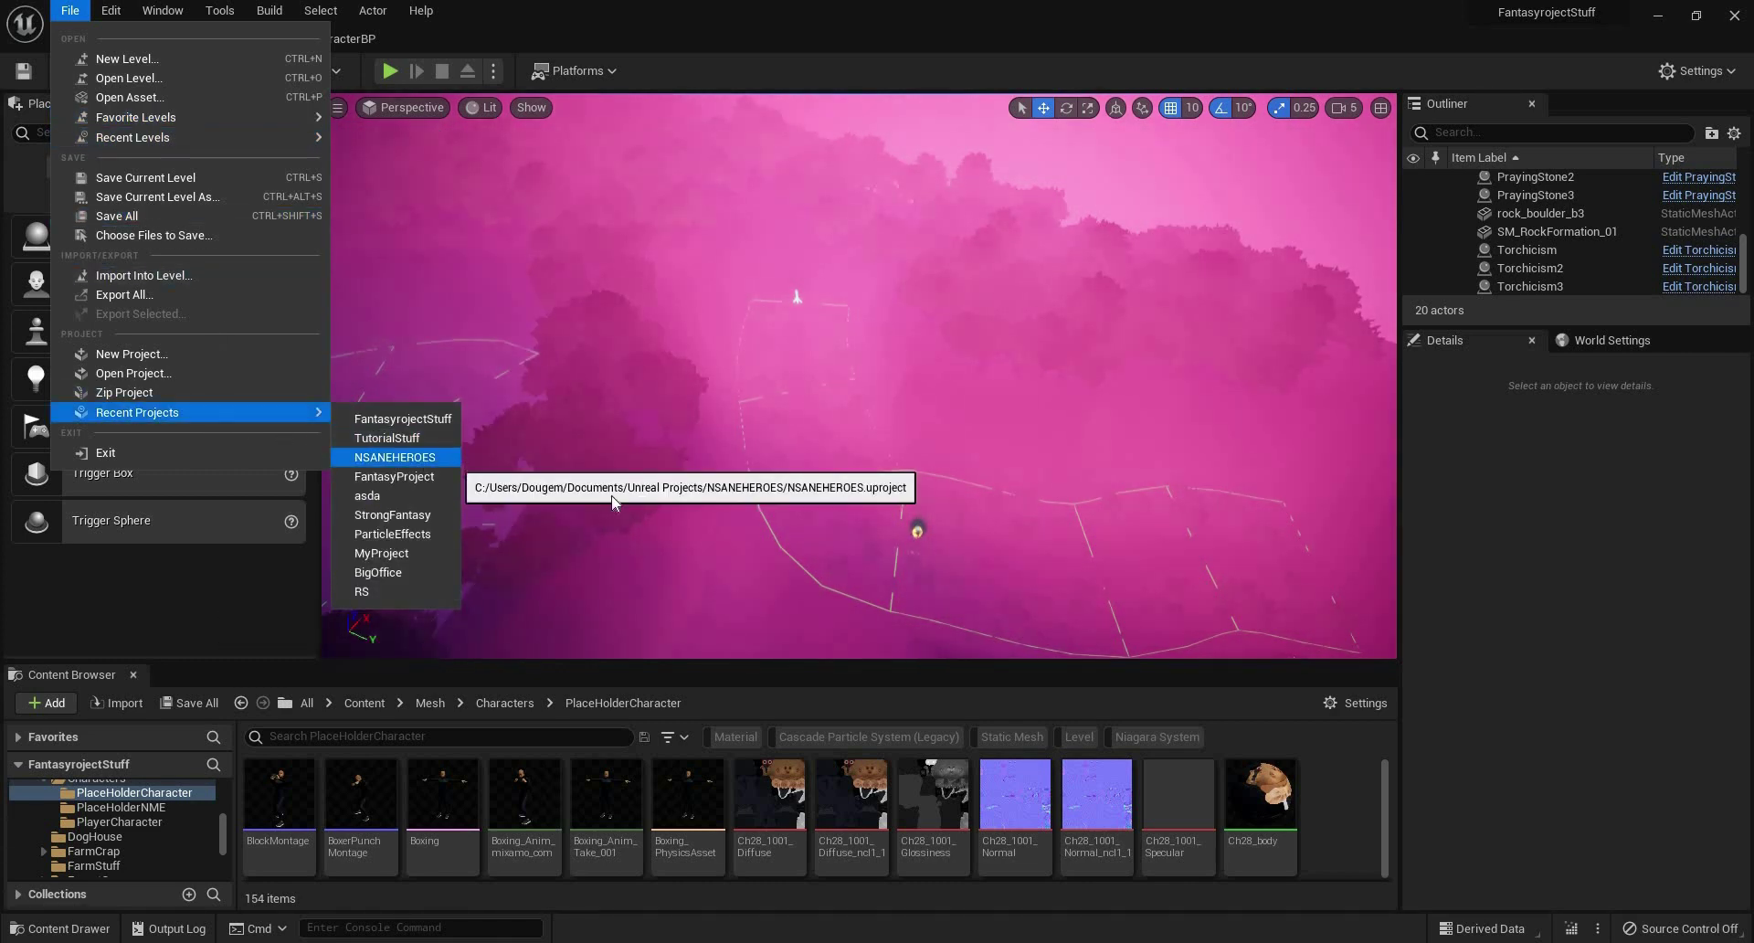
left_click(391, 457)
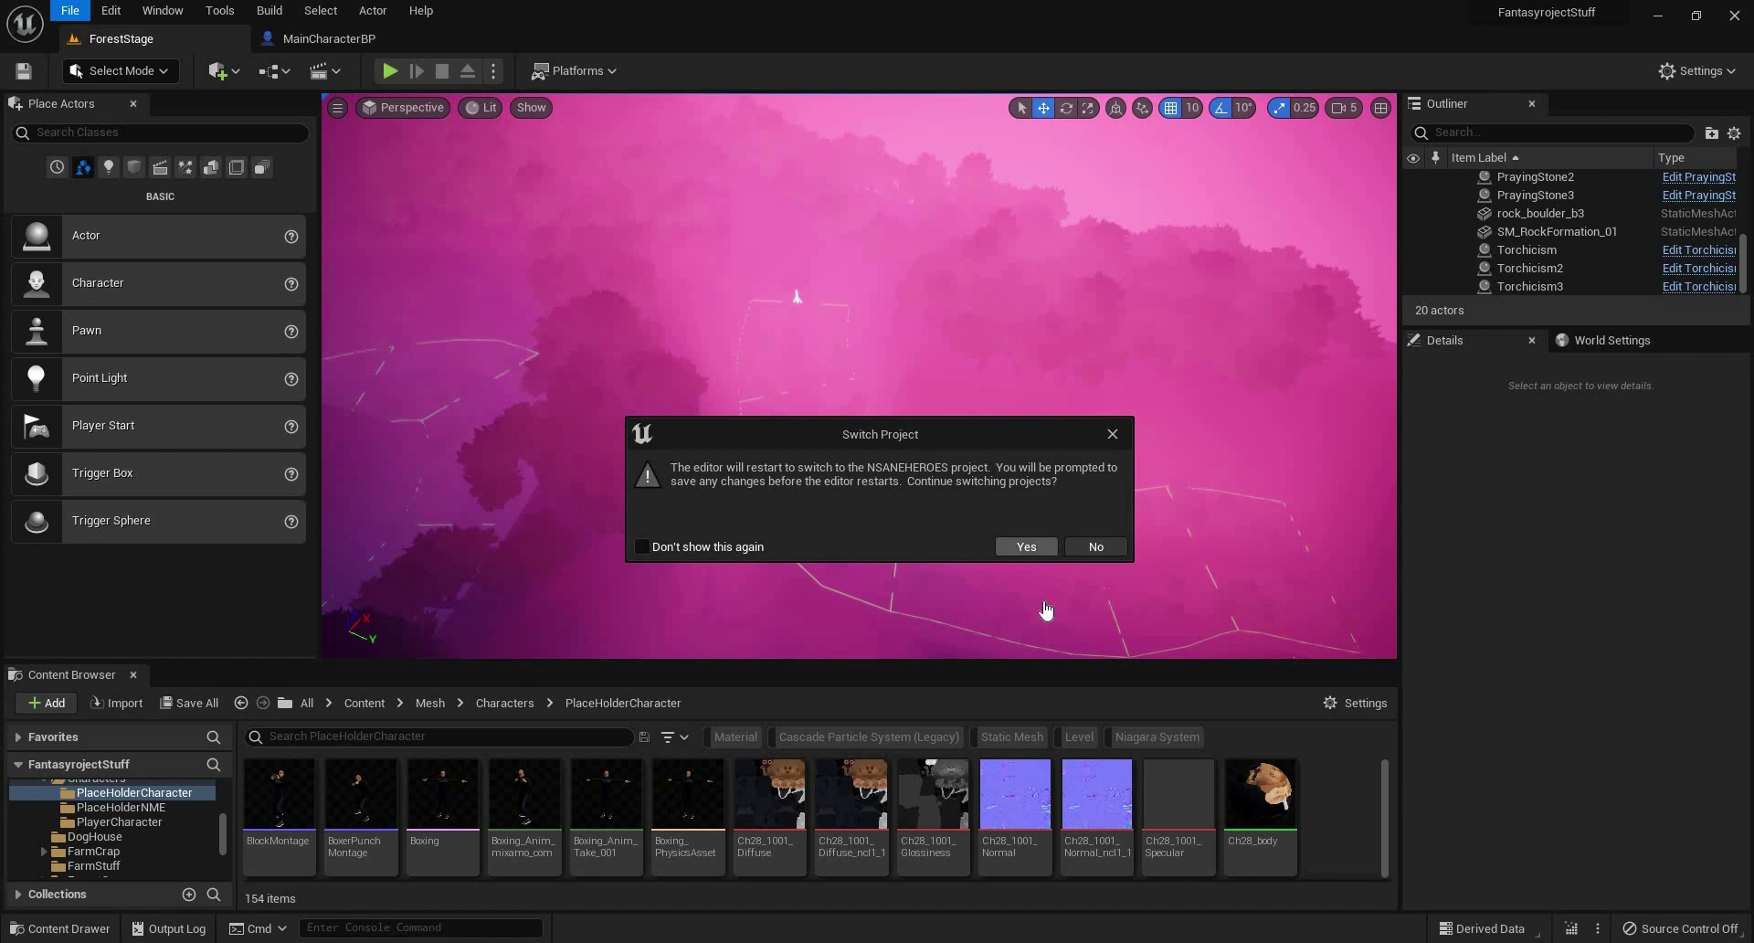
left_click(1021, 544)
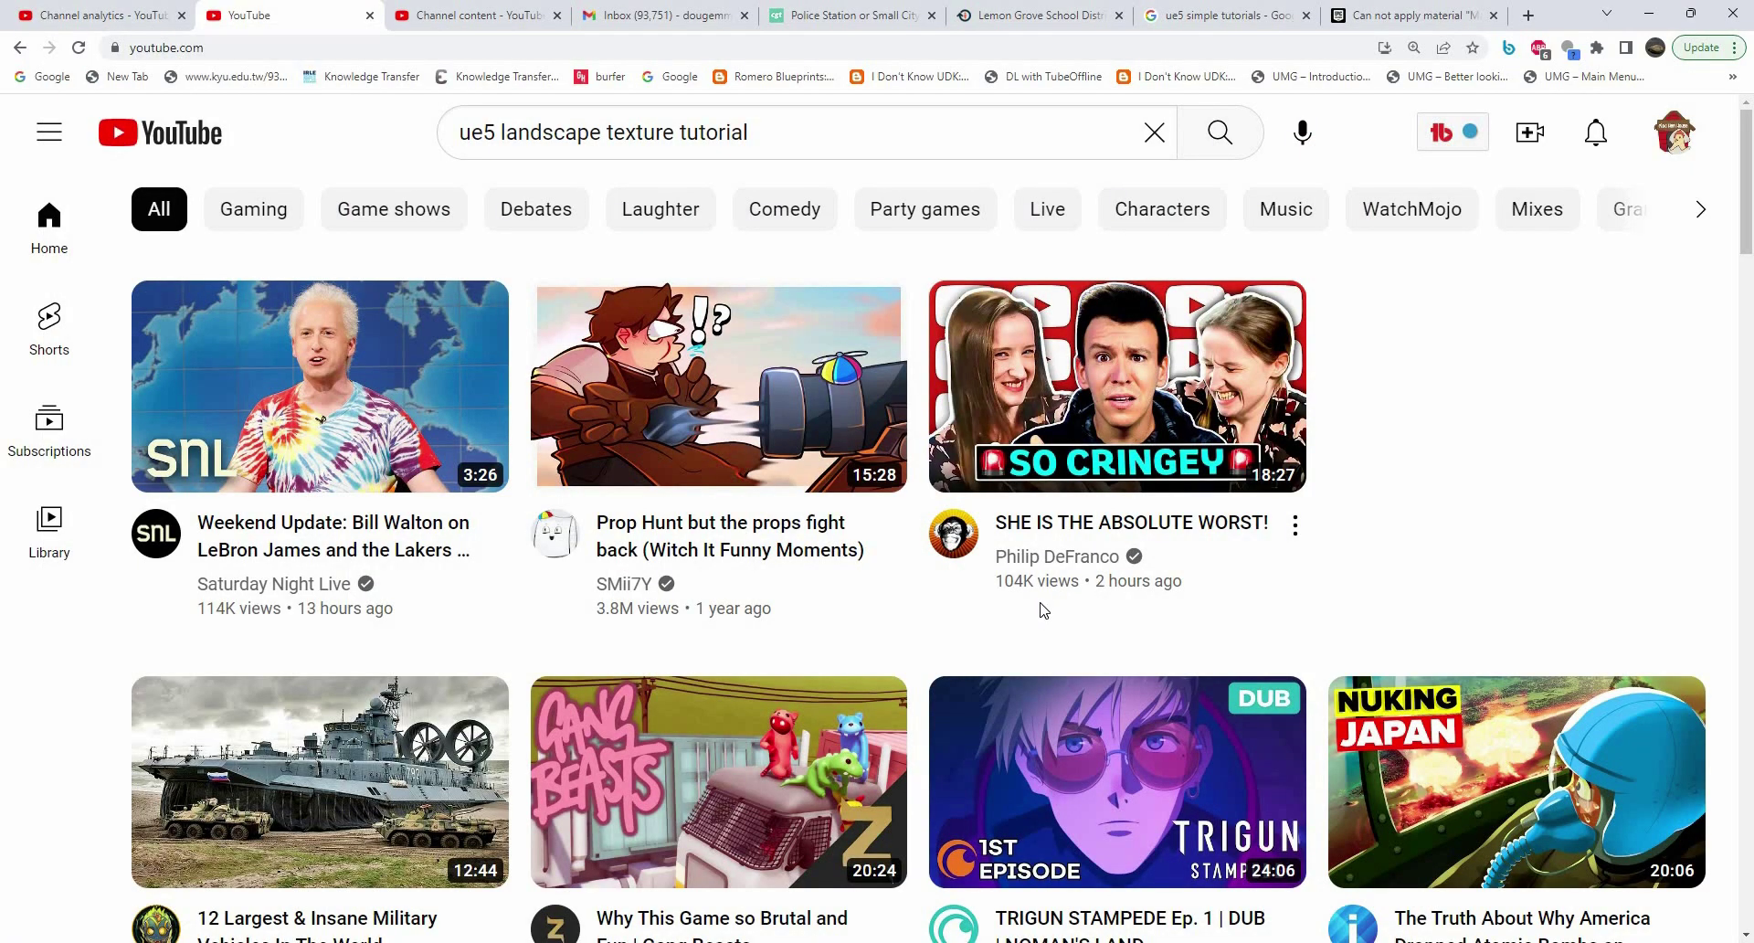
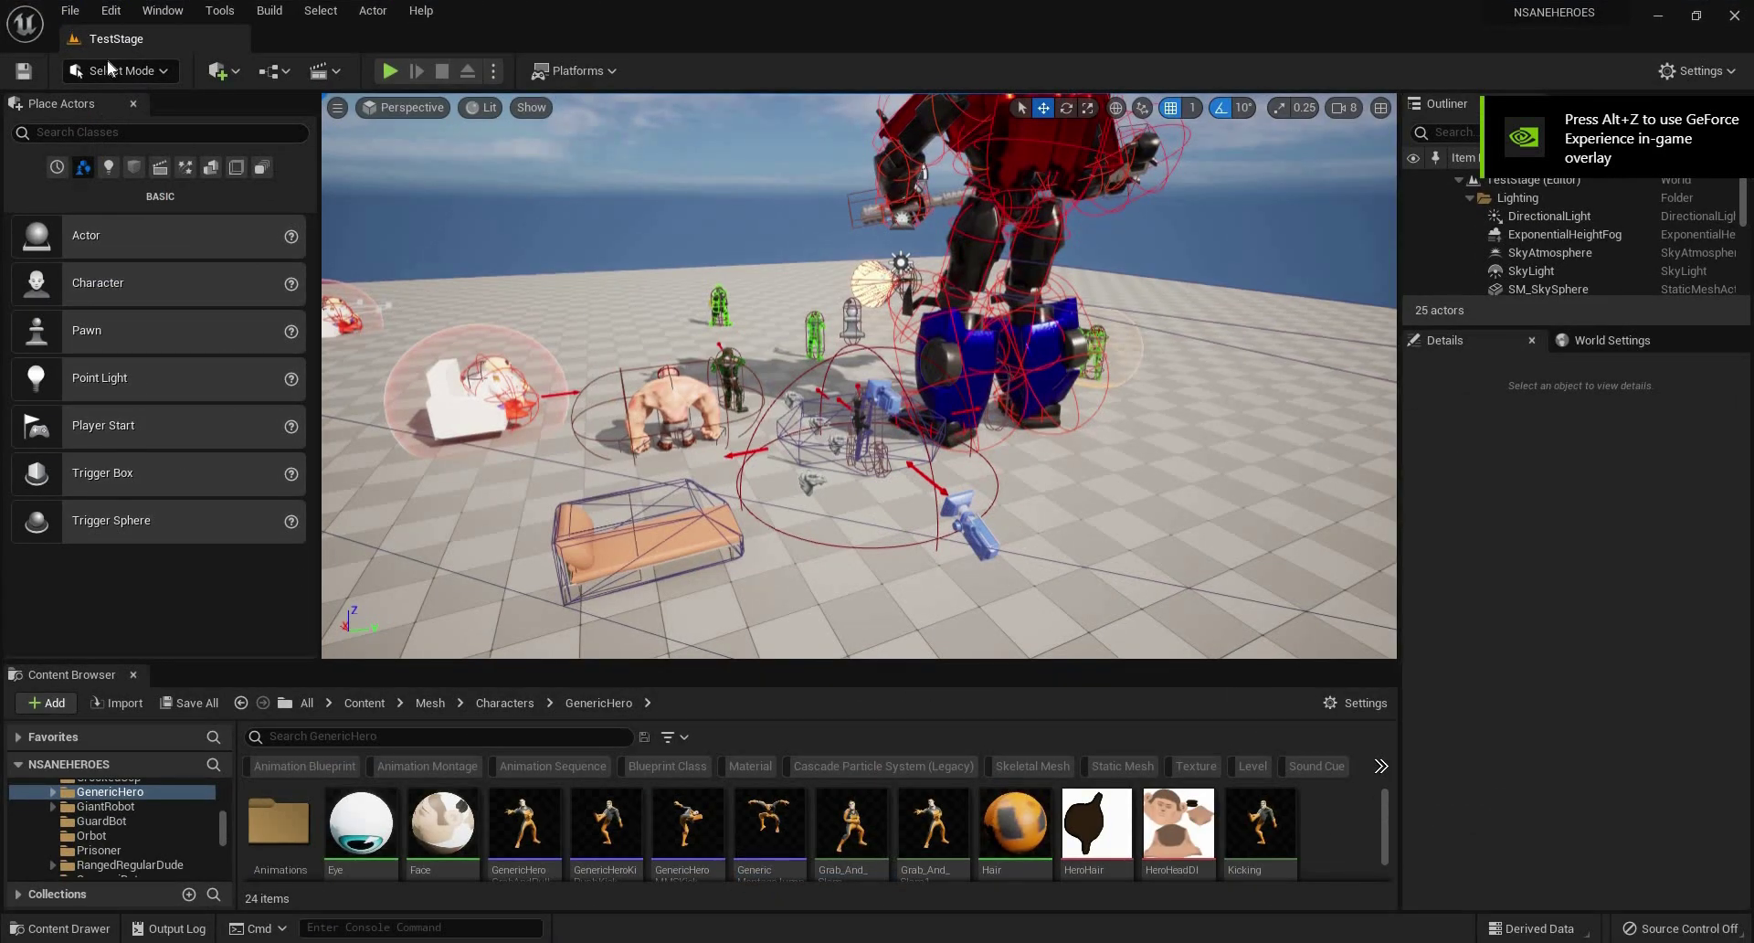
Open the recently used DeathTVPoliceStationStage level.
left_click(70, 10)
mouse_move(199, 137)
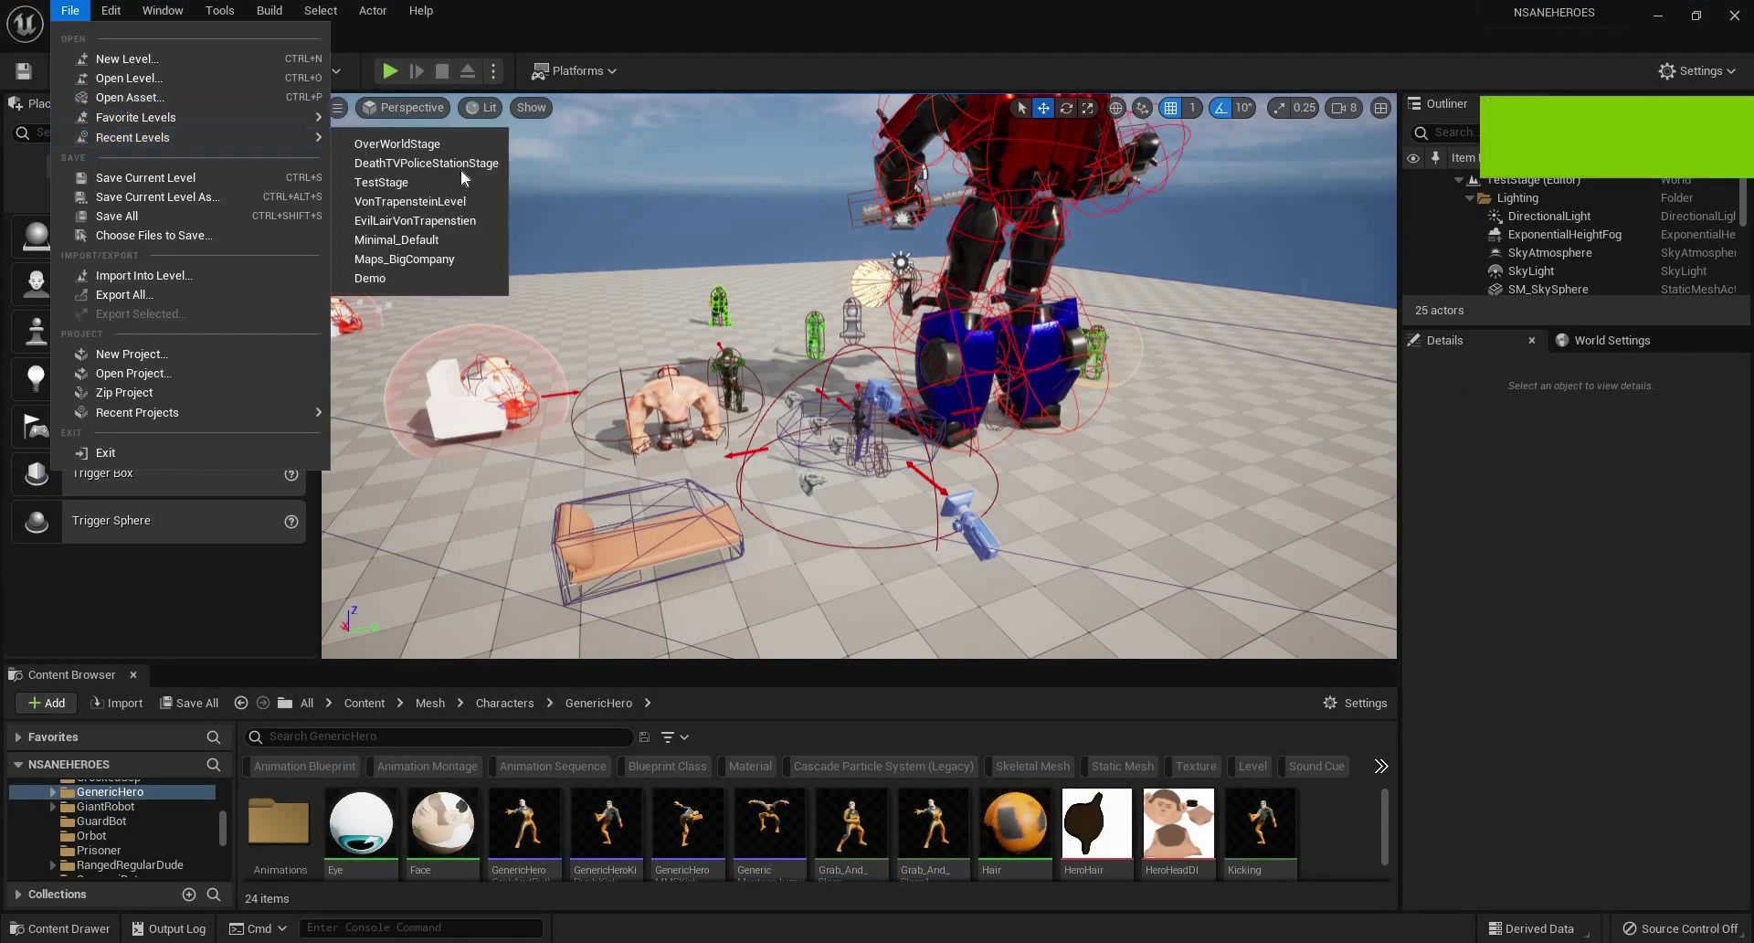
left_click(460, 167)
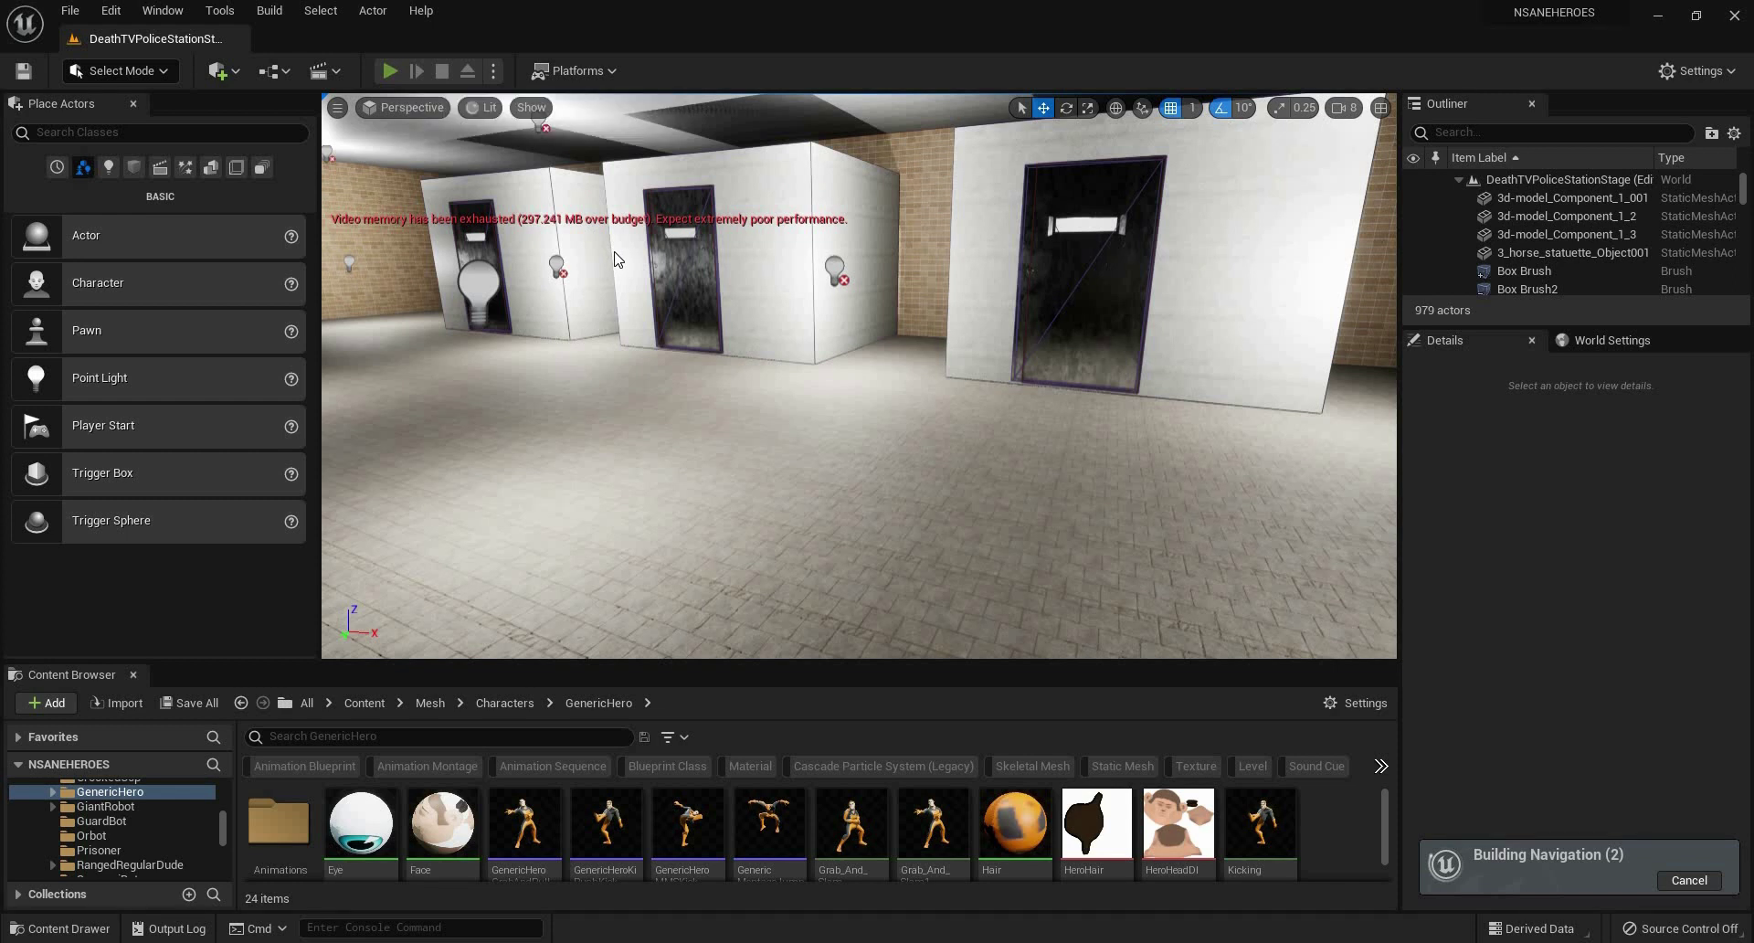
Play-test the police station level, moving around the sheriff's lobby and shooting at the enemy beside the reception counter.
key("alt+p")
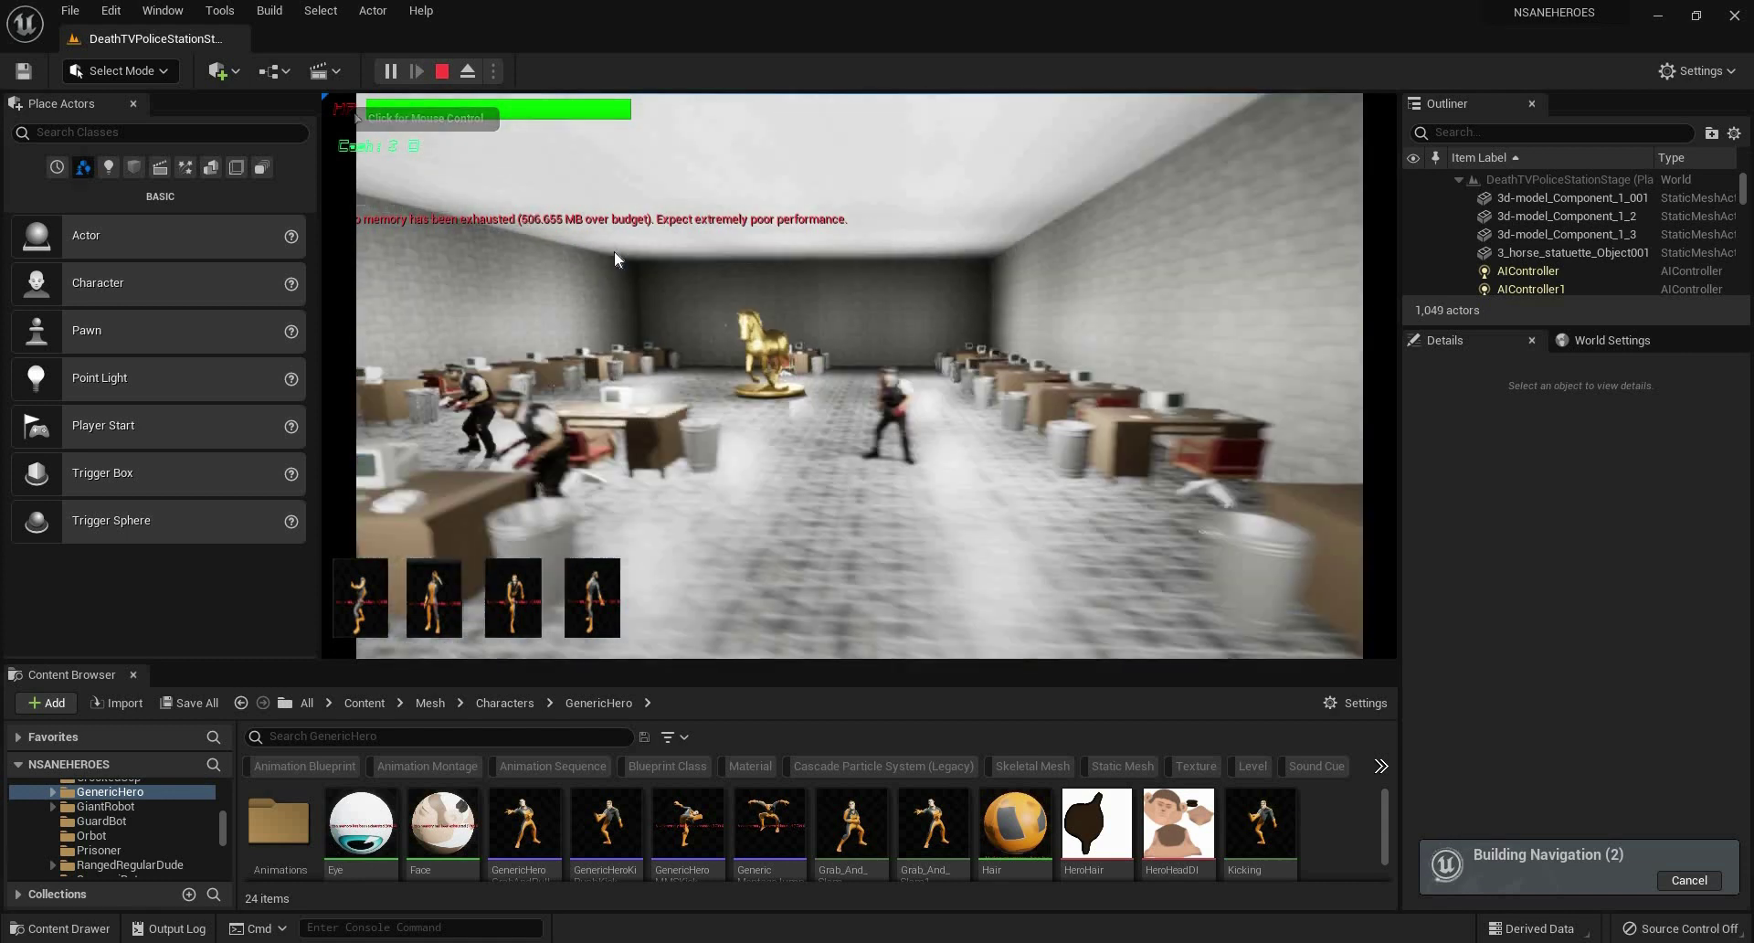
left_click(614, 251)
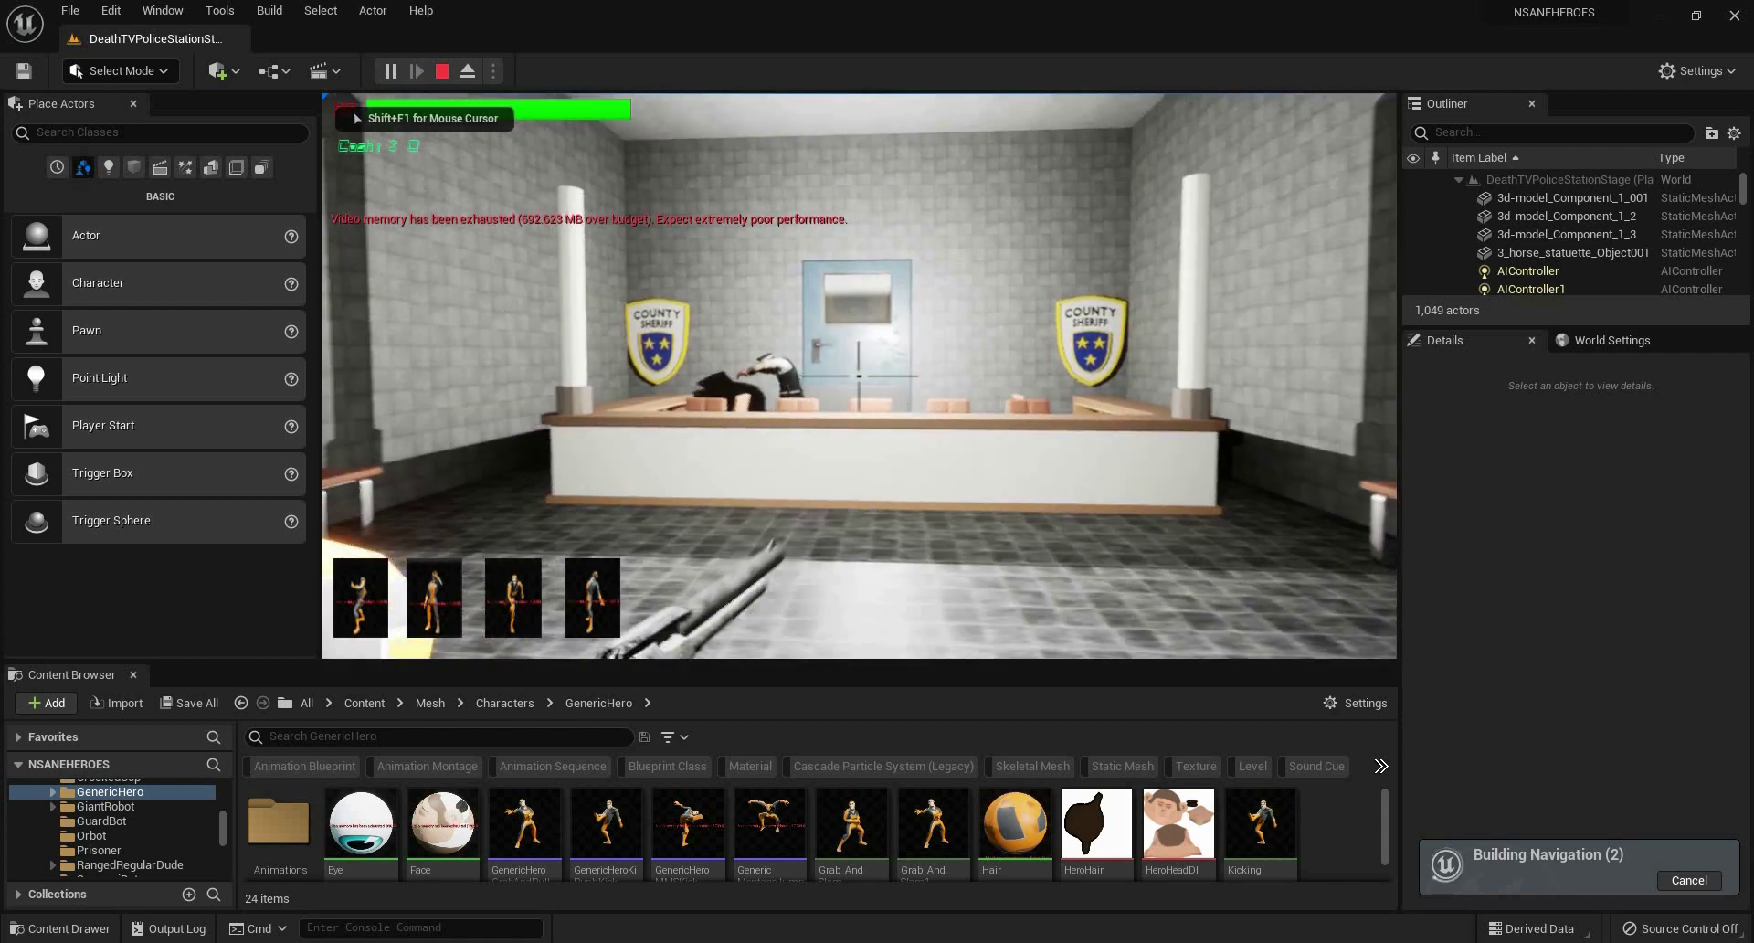
key("a")
key("w")
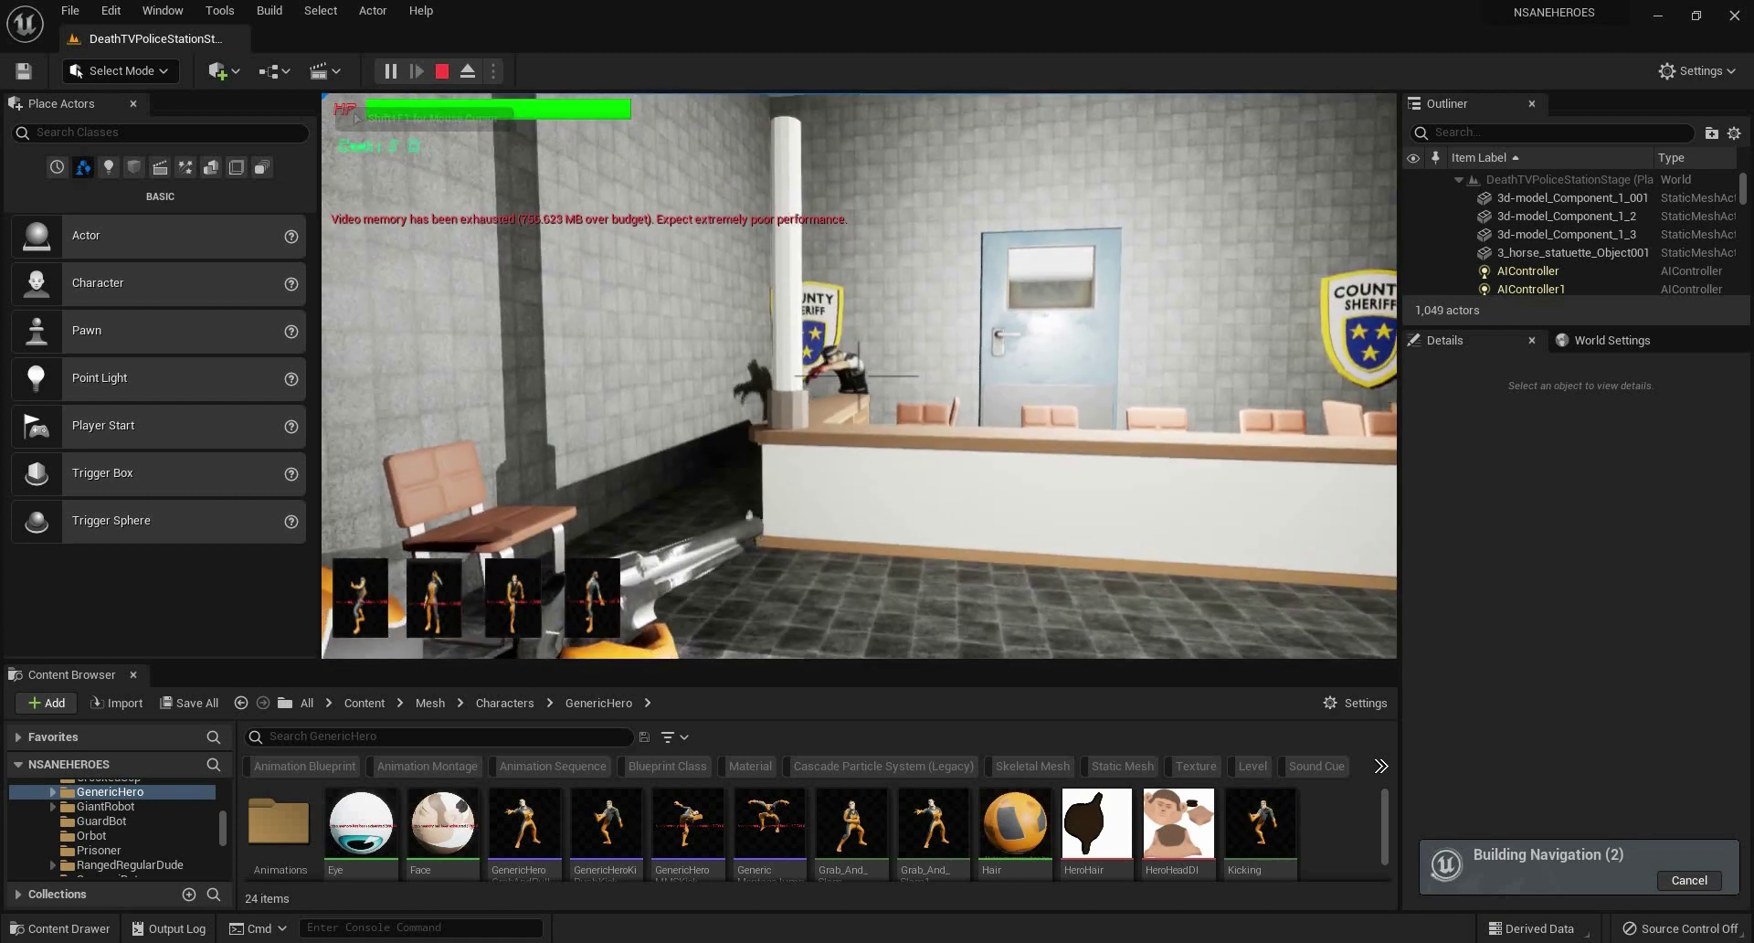
key("a")
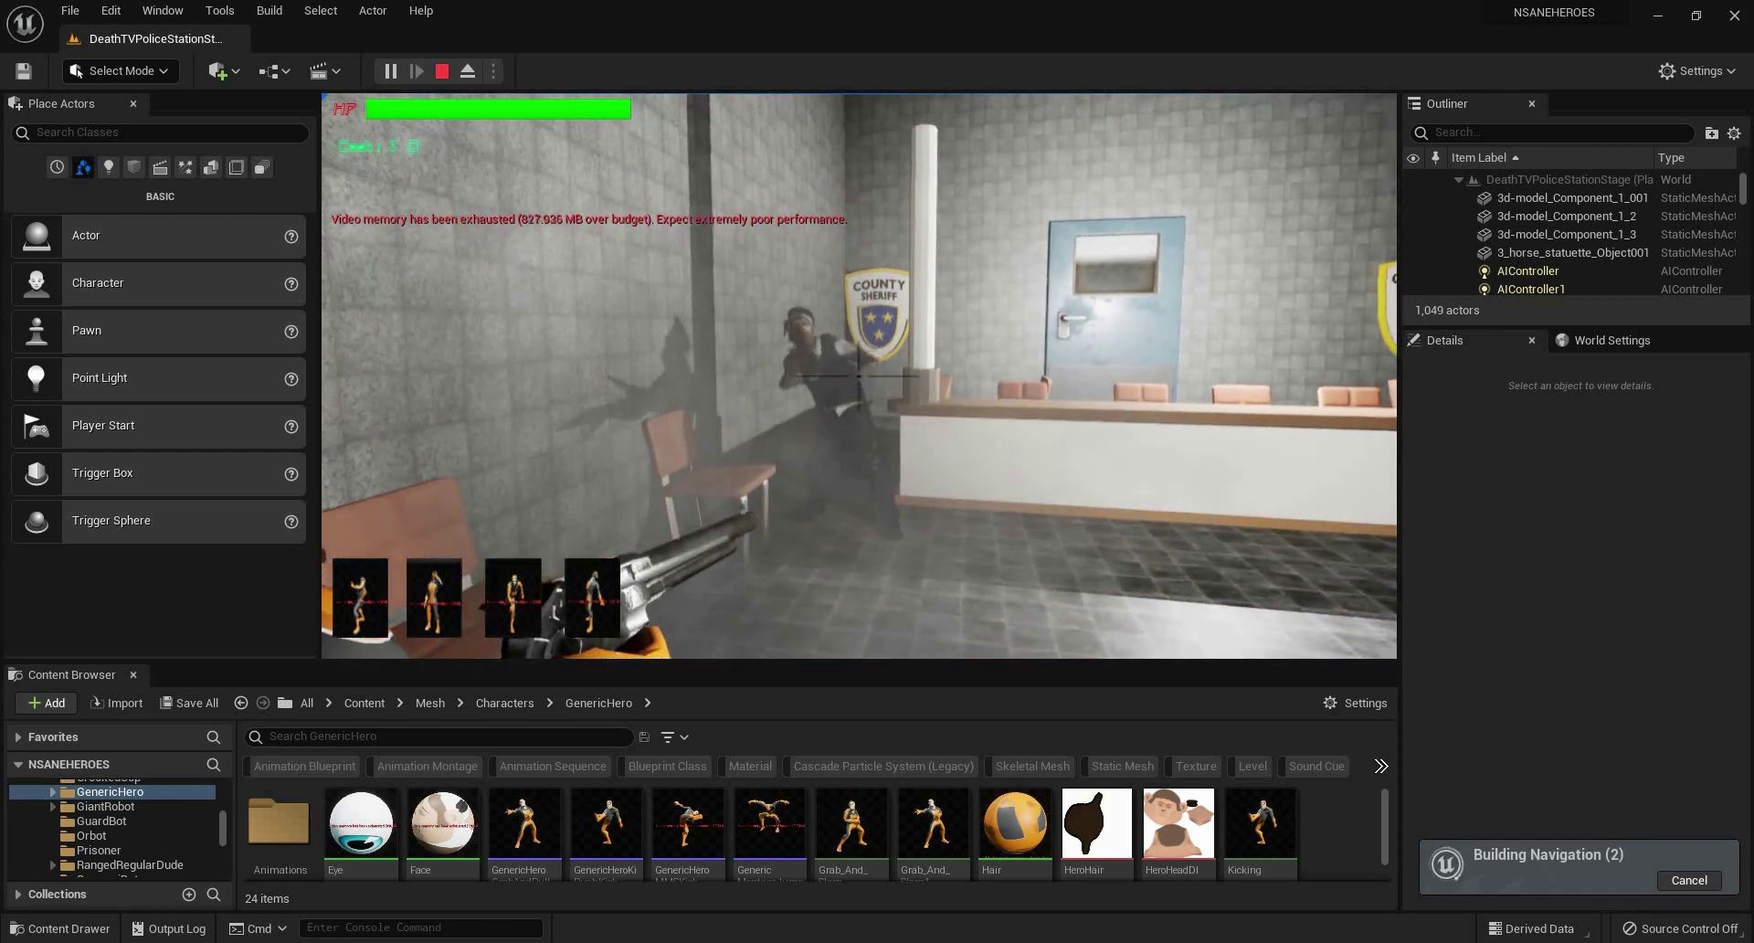
left_click(858, 376)
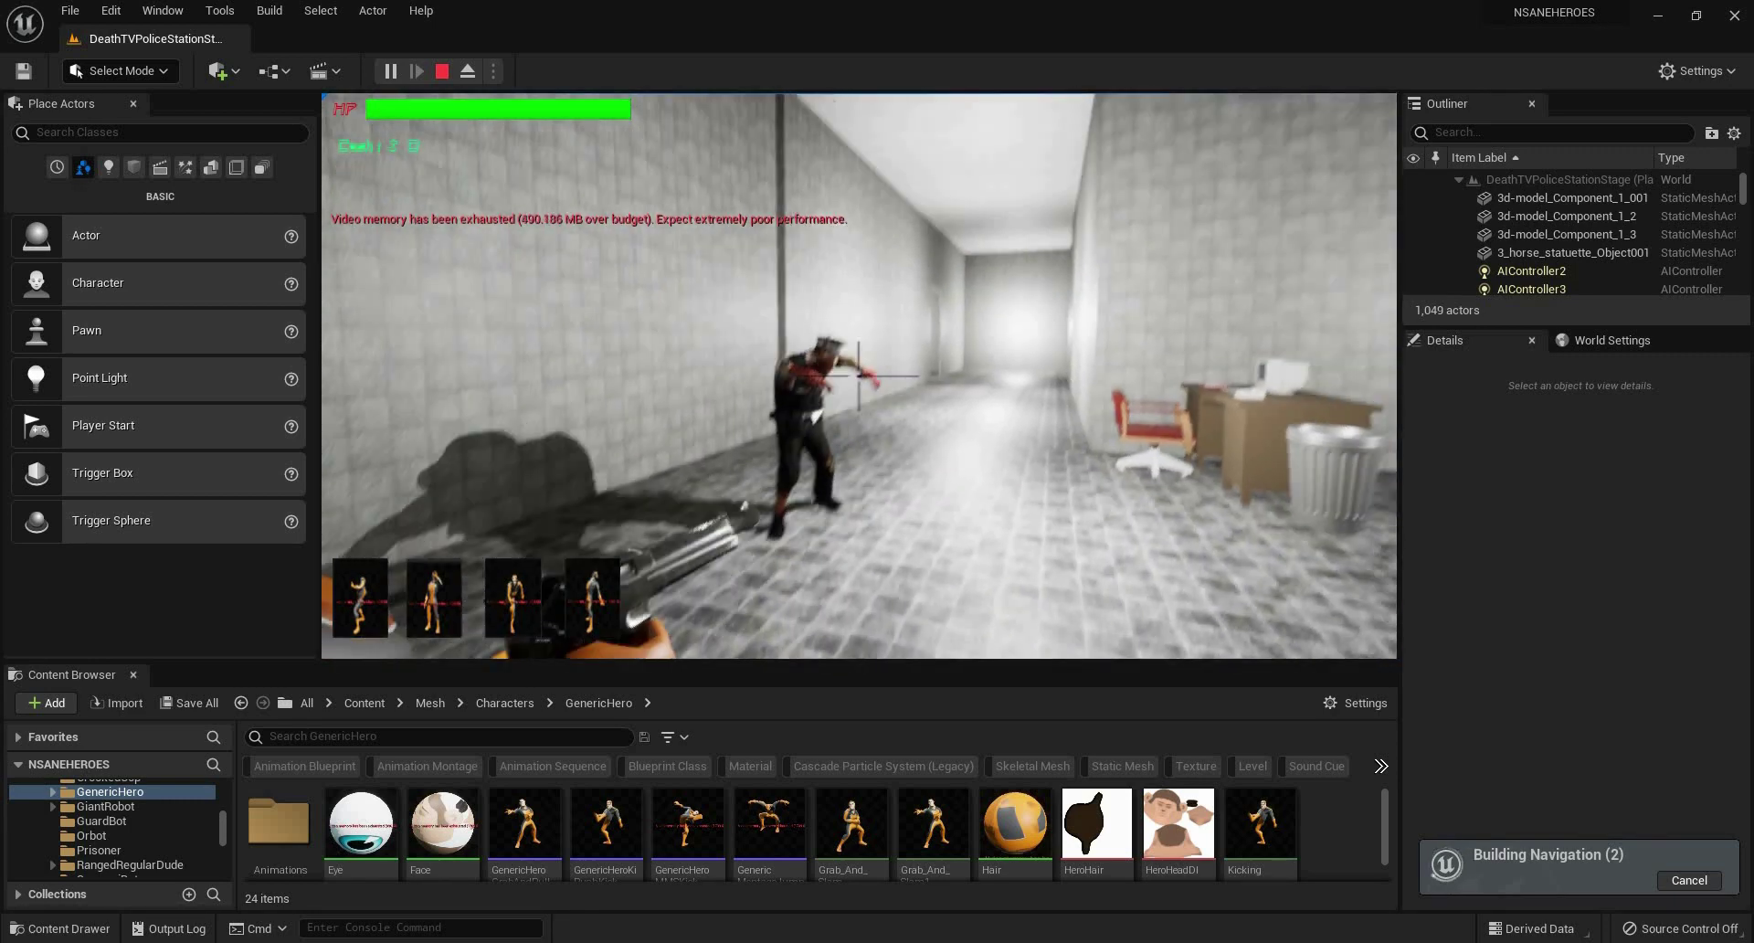
Fight the enemies and attacking dogs in the station corridors, and end the play session.
left_click(856, 375)
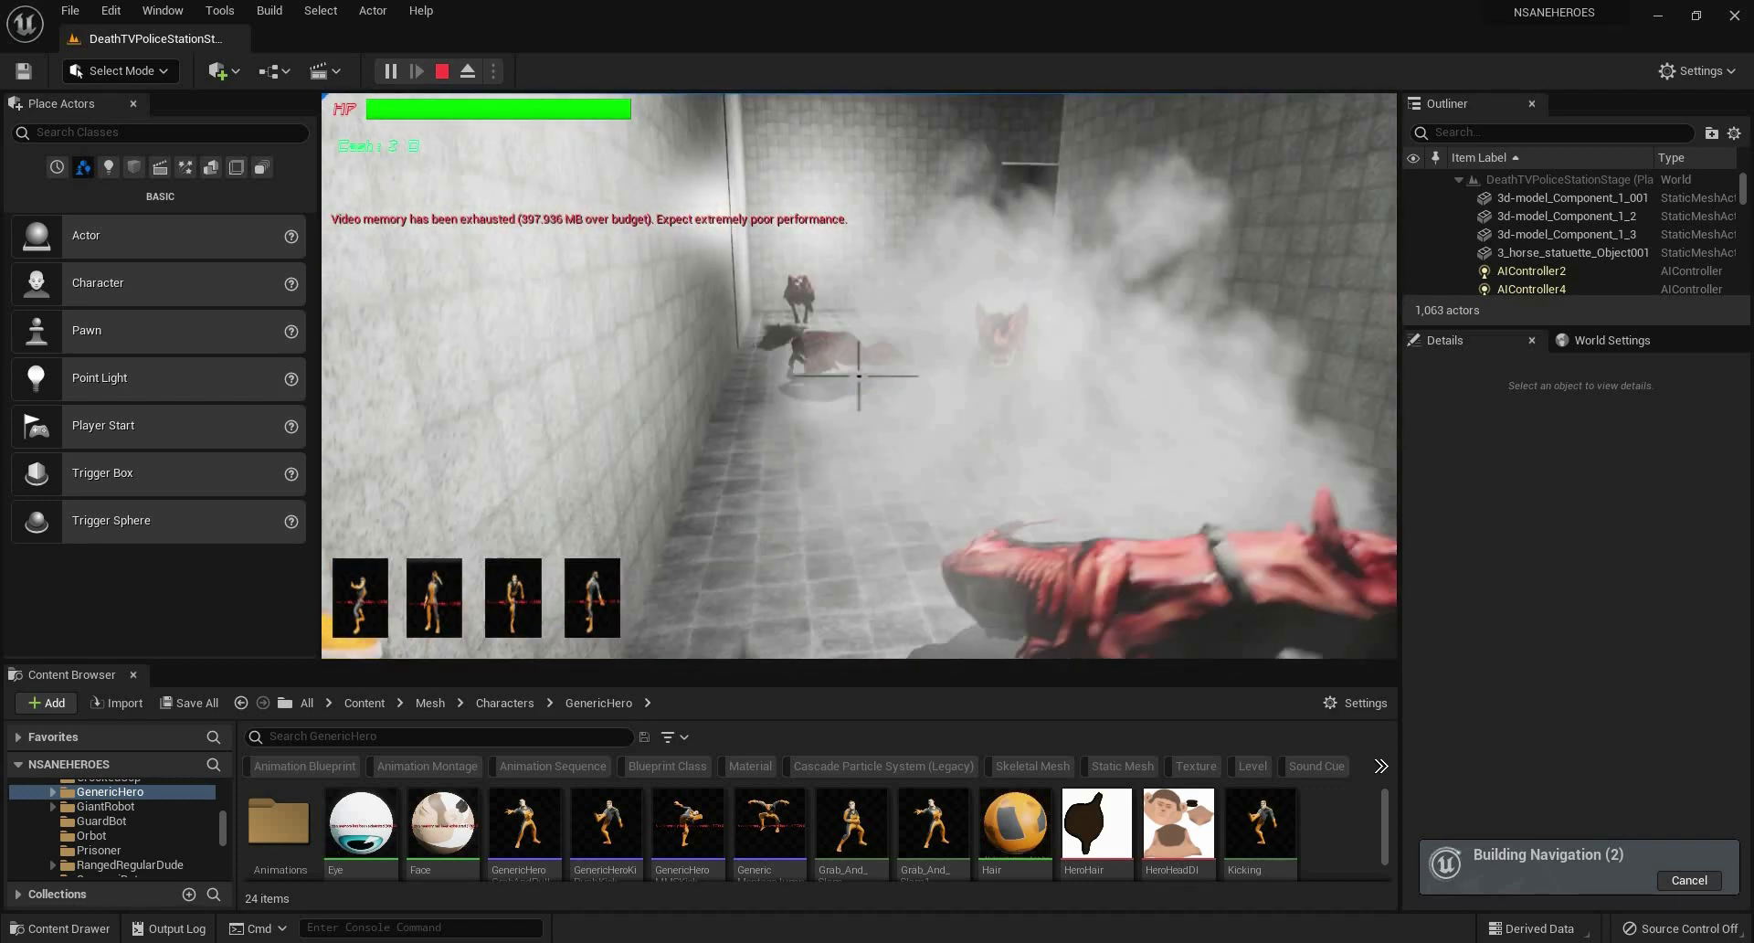
left_click(859, 376)
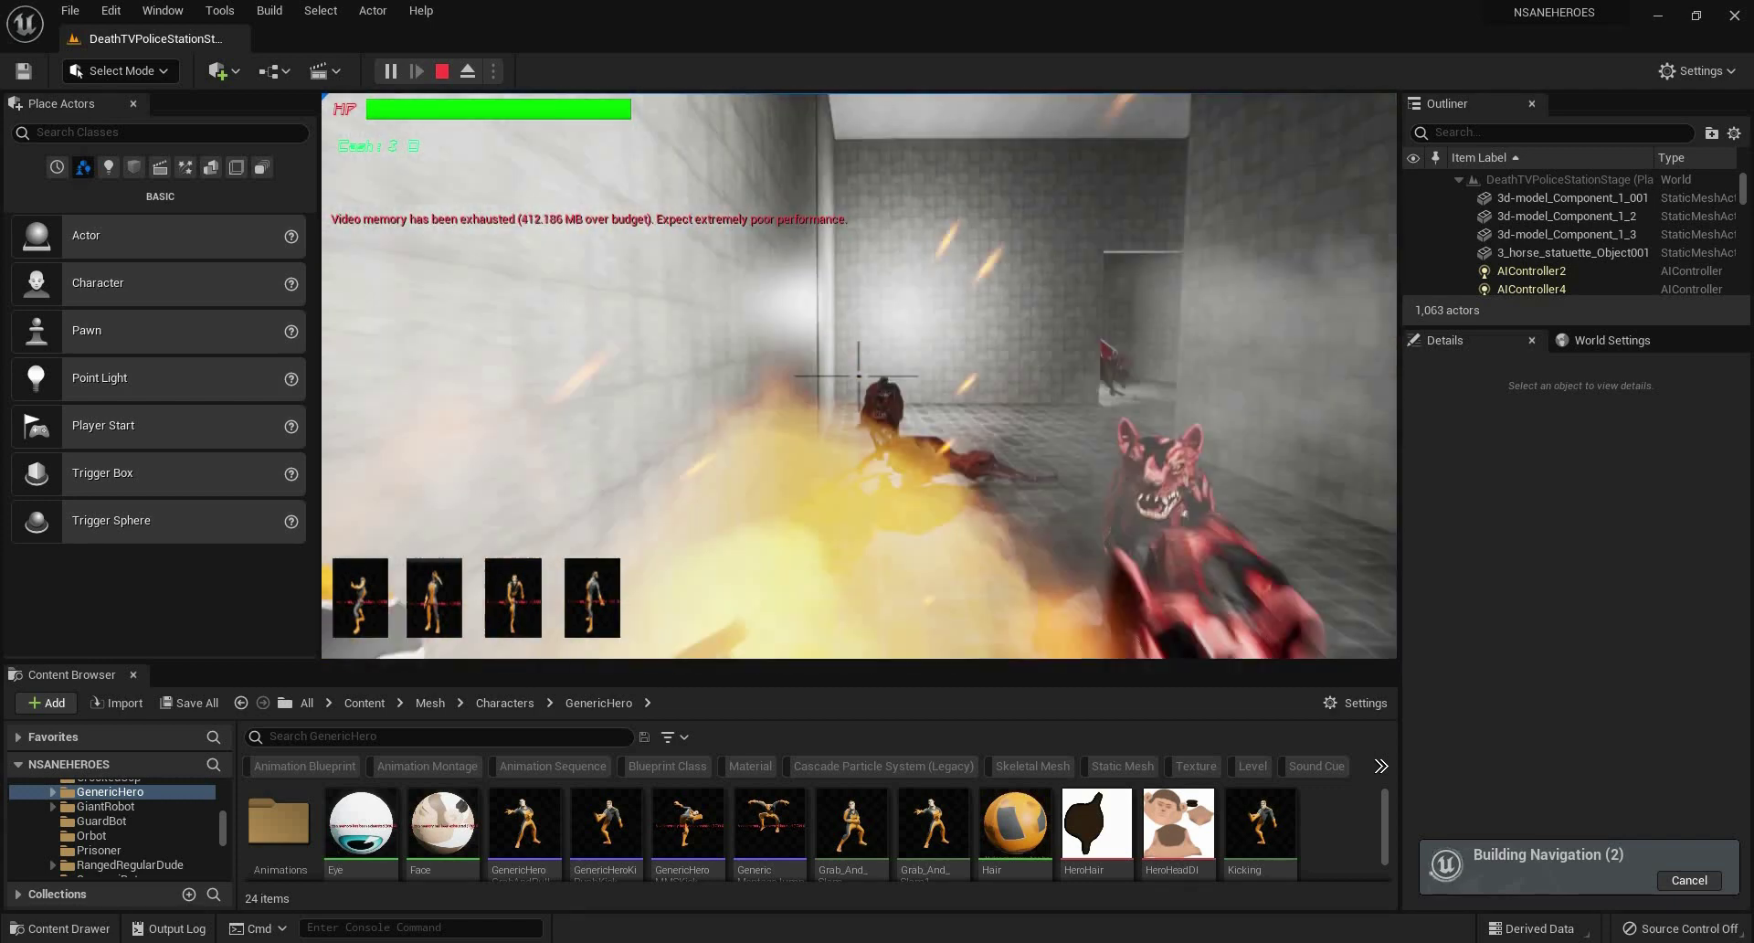
left_click(859, 375)
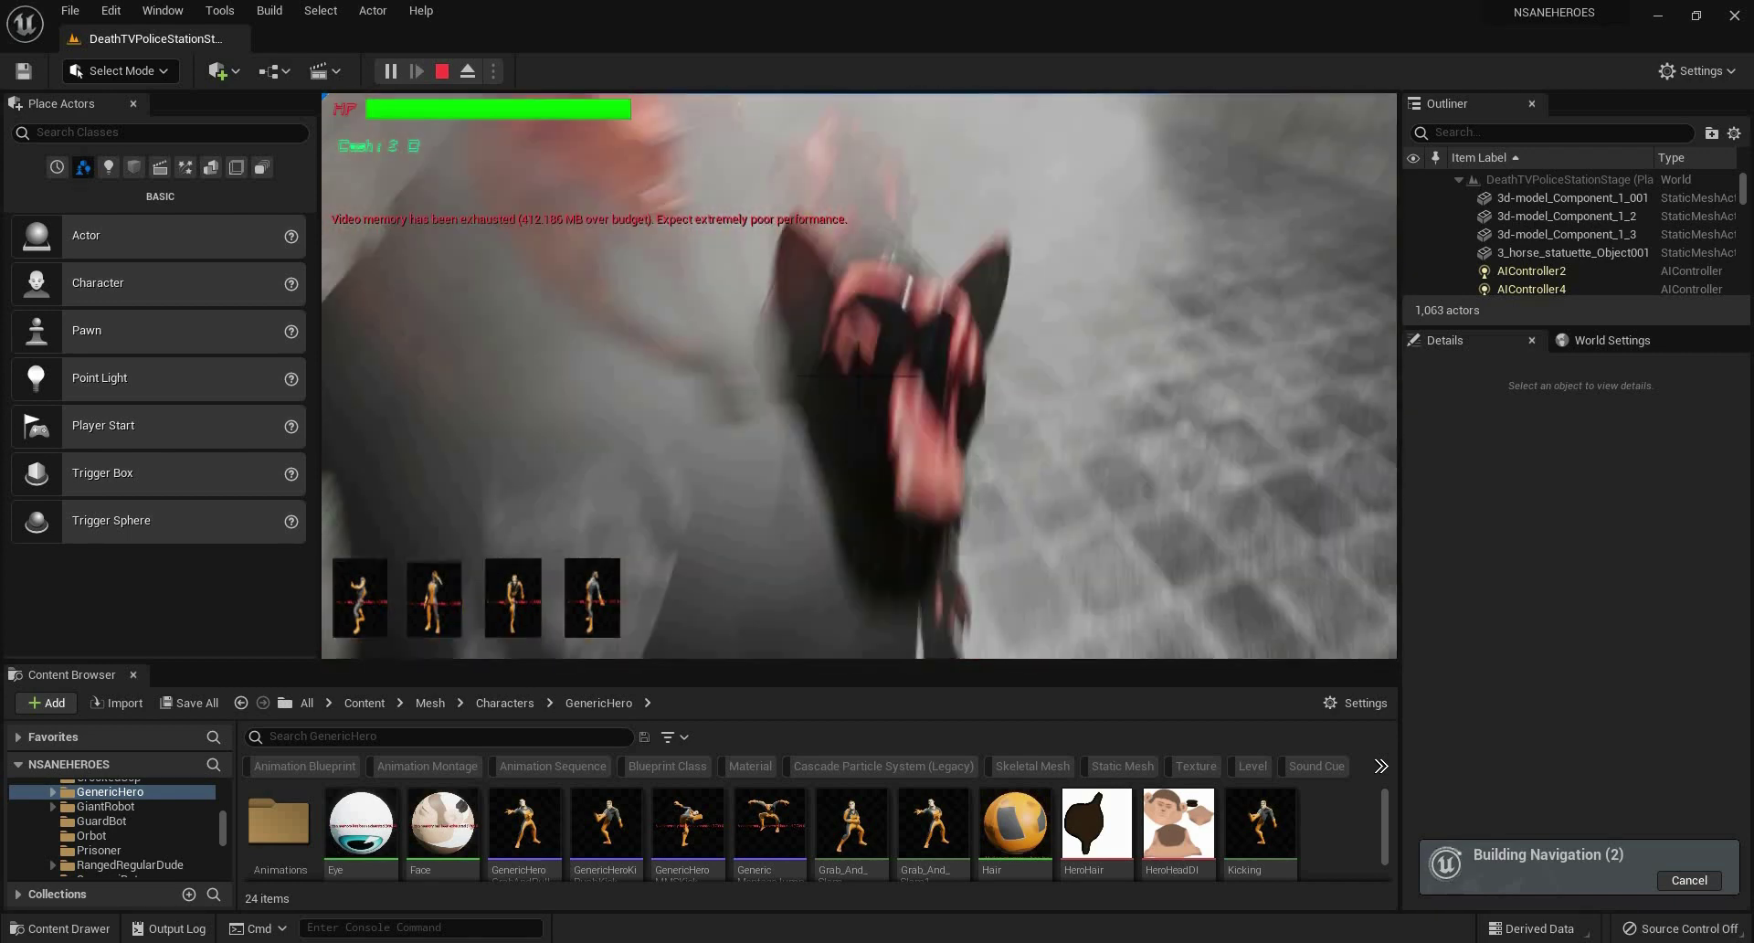
left_click(858, 375)
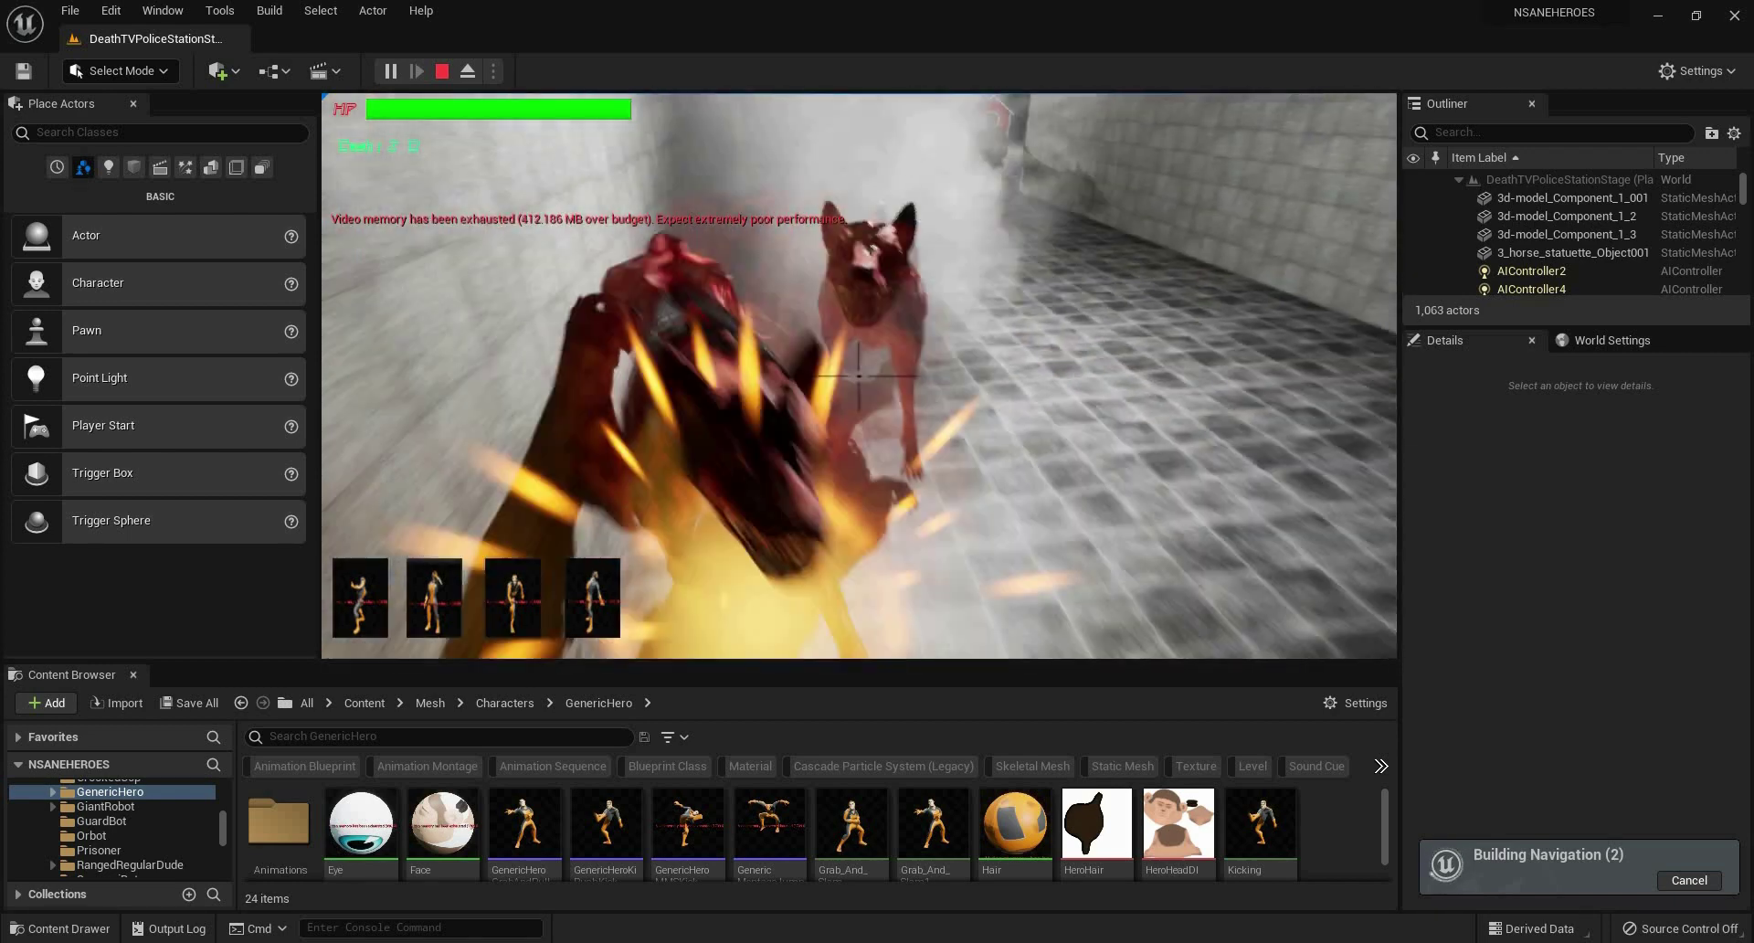
left_click(858, 375)
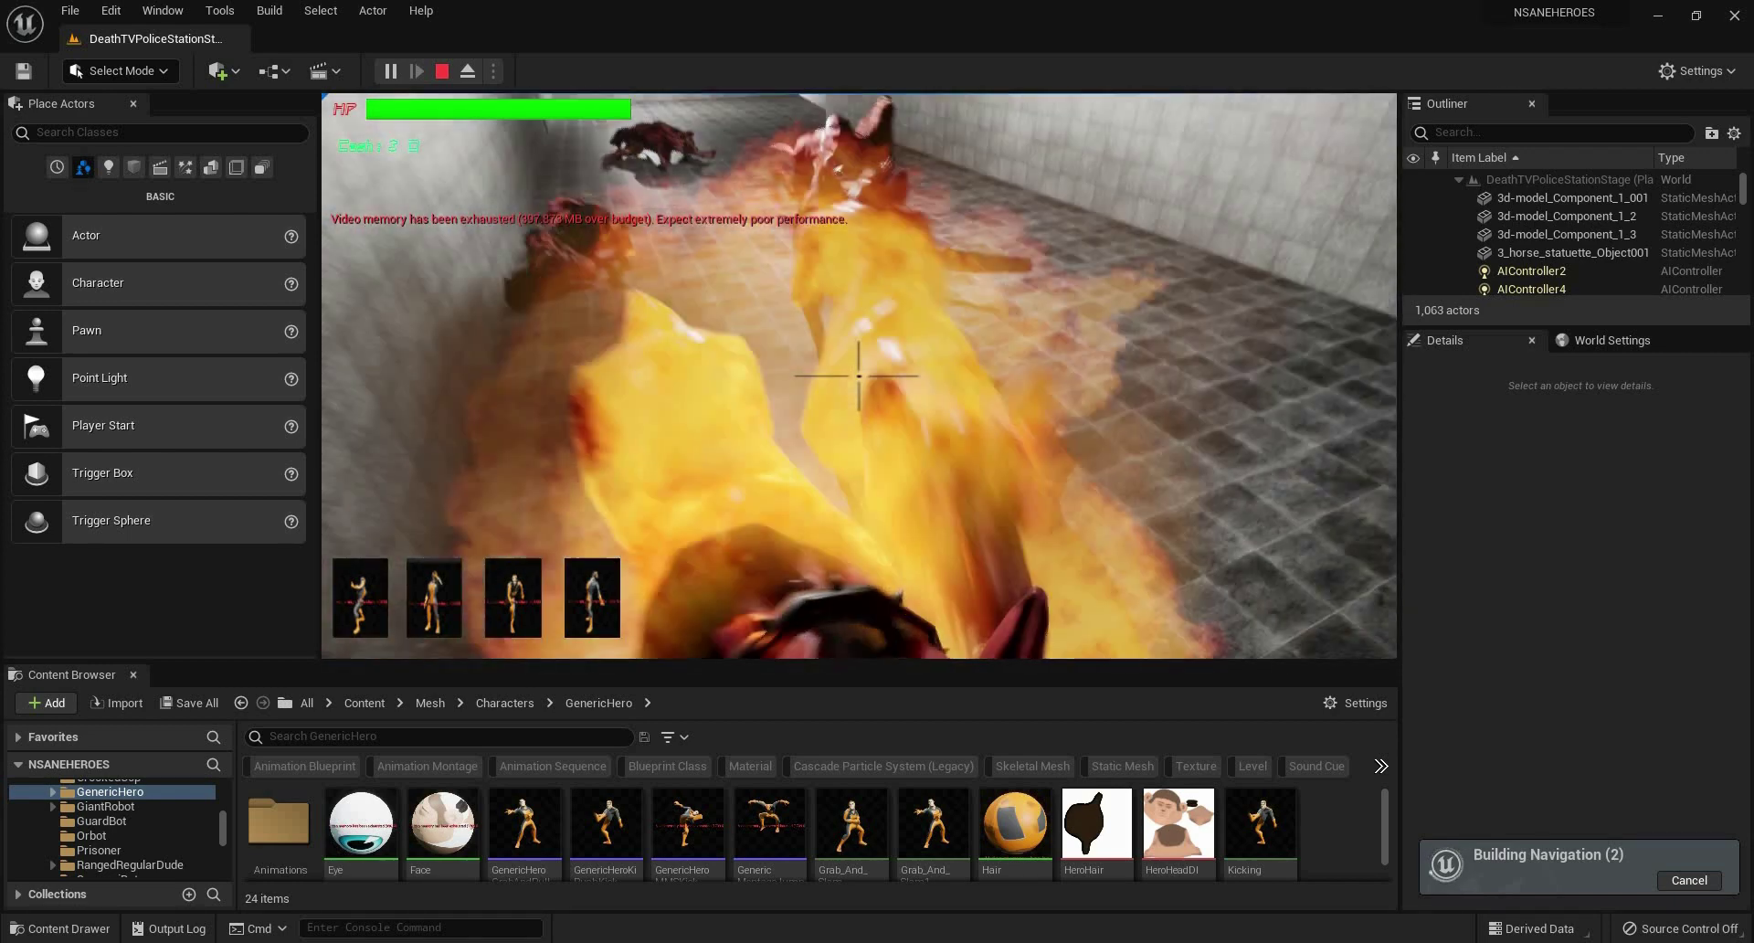
key("Escape")
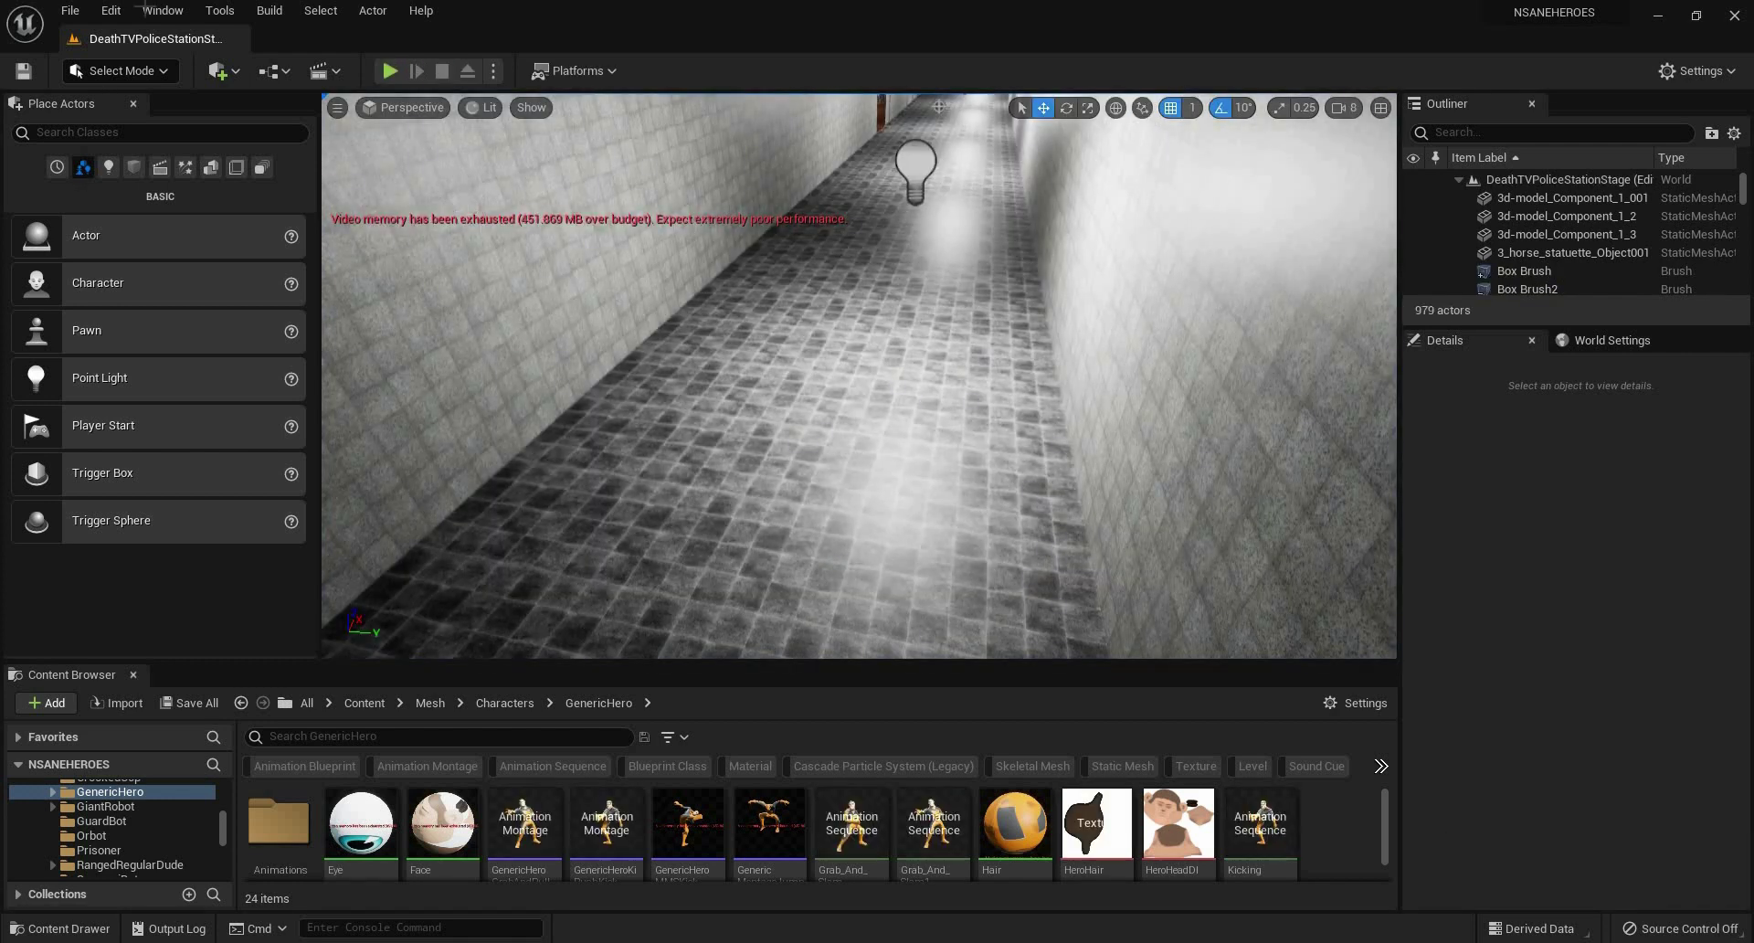
Open the recently used OverWorldStage level.
left_click(67, 18)
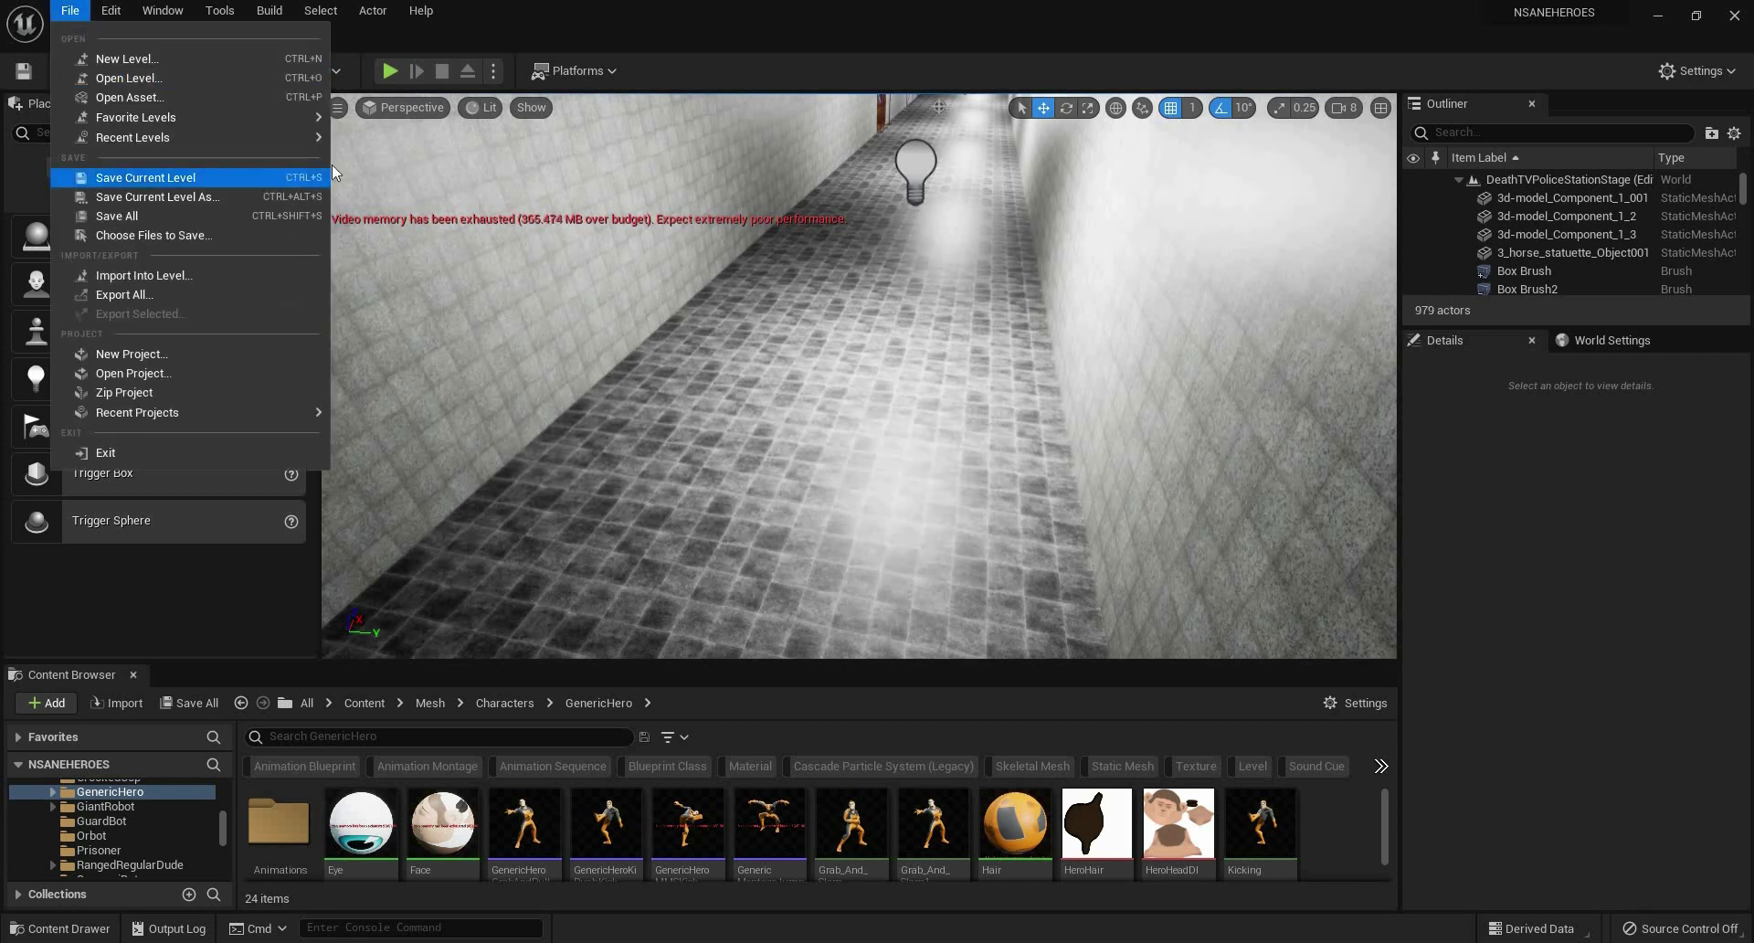
mouse_move(188, 139)
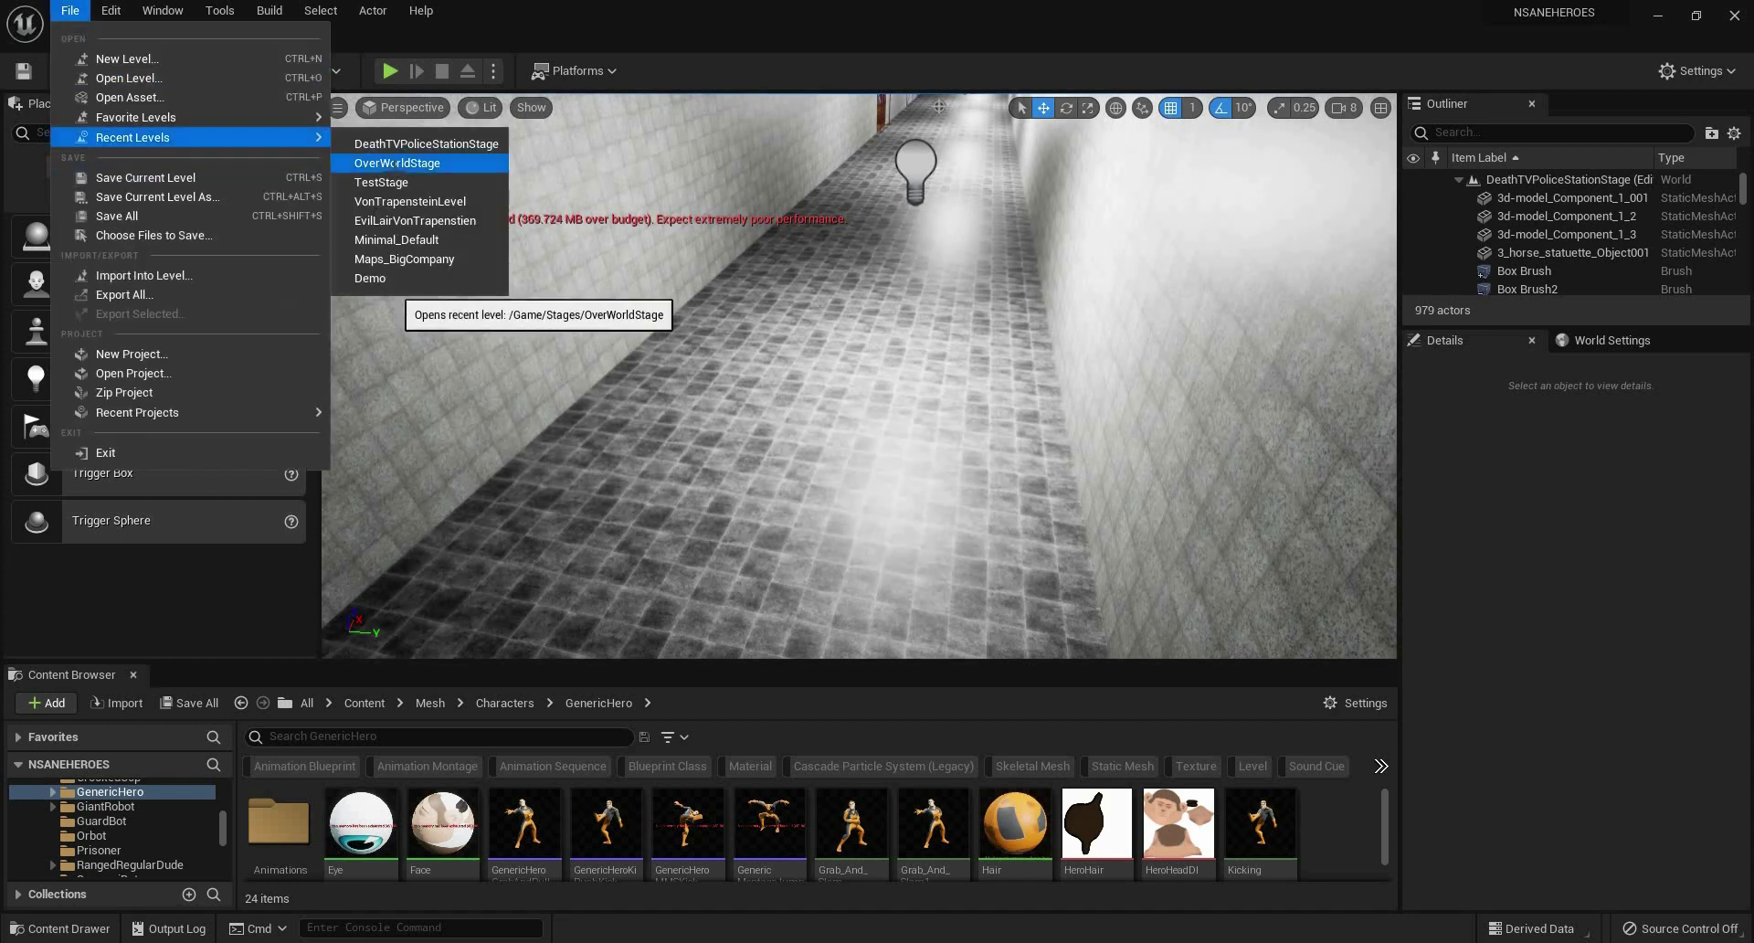
left_click(396, 164)
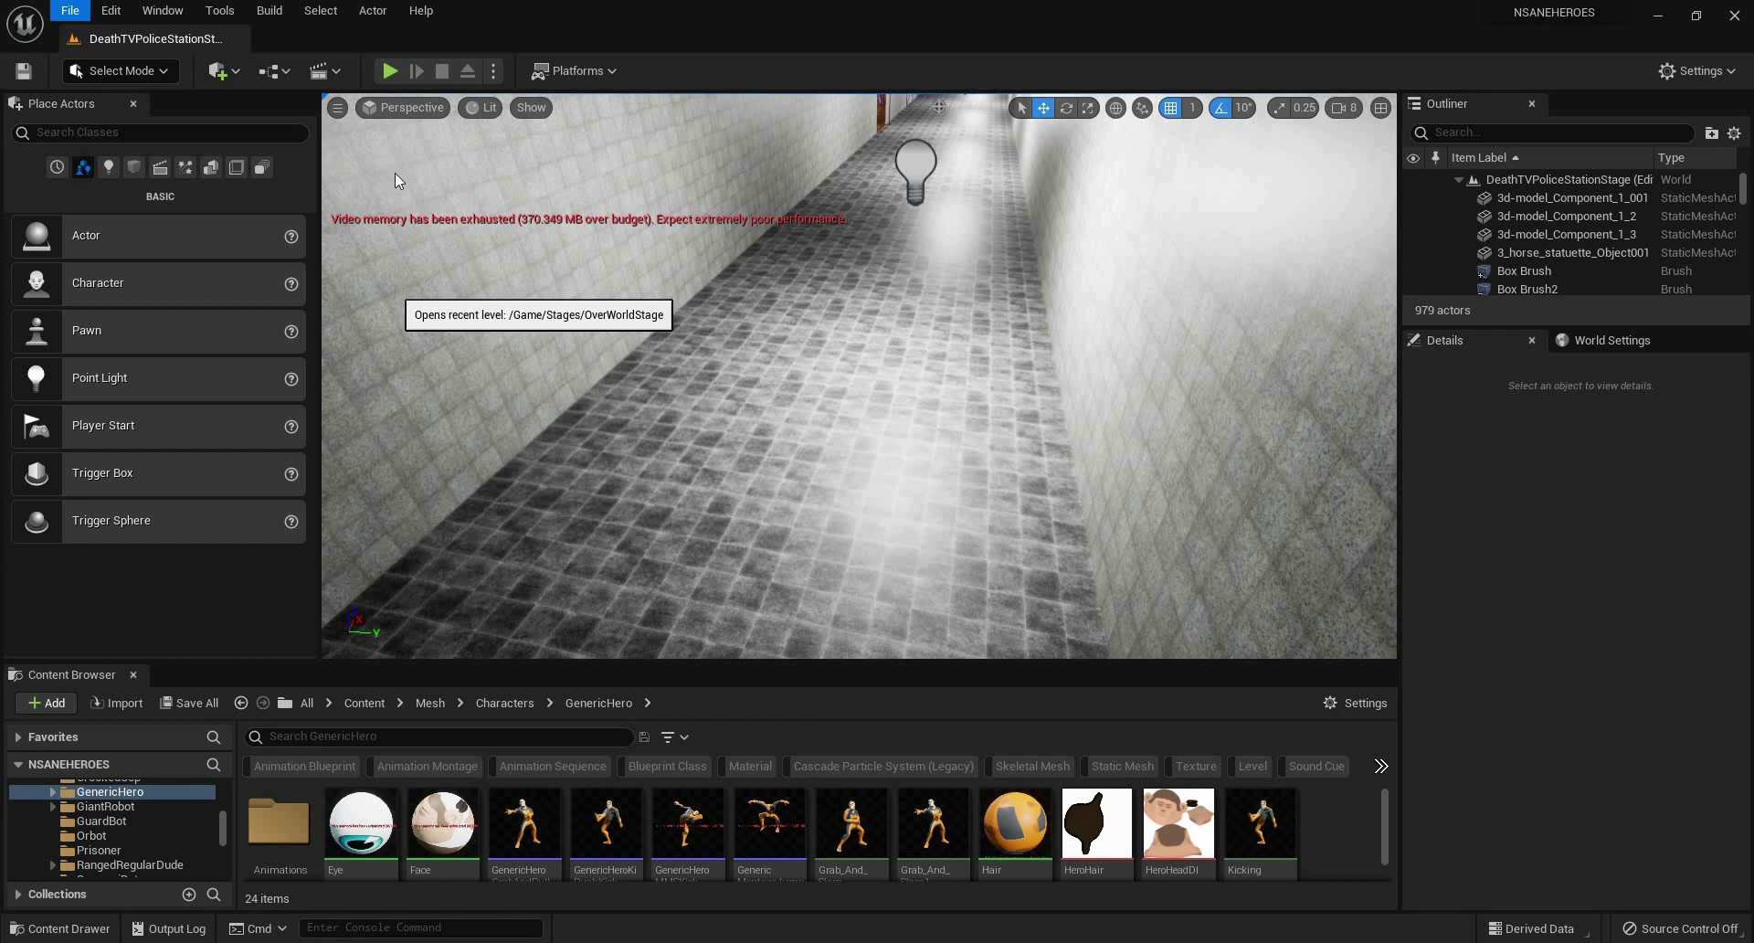
left_click(395, 173)
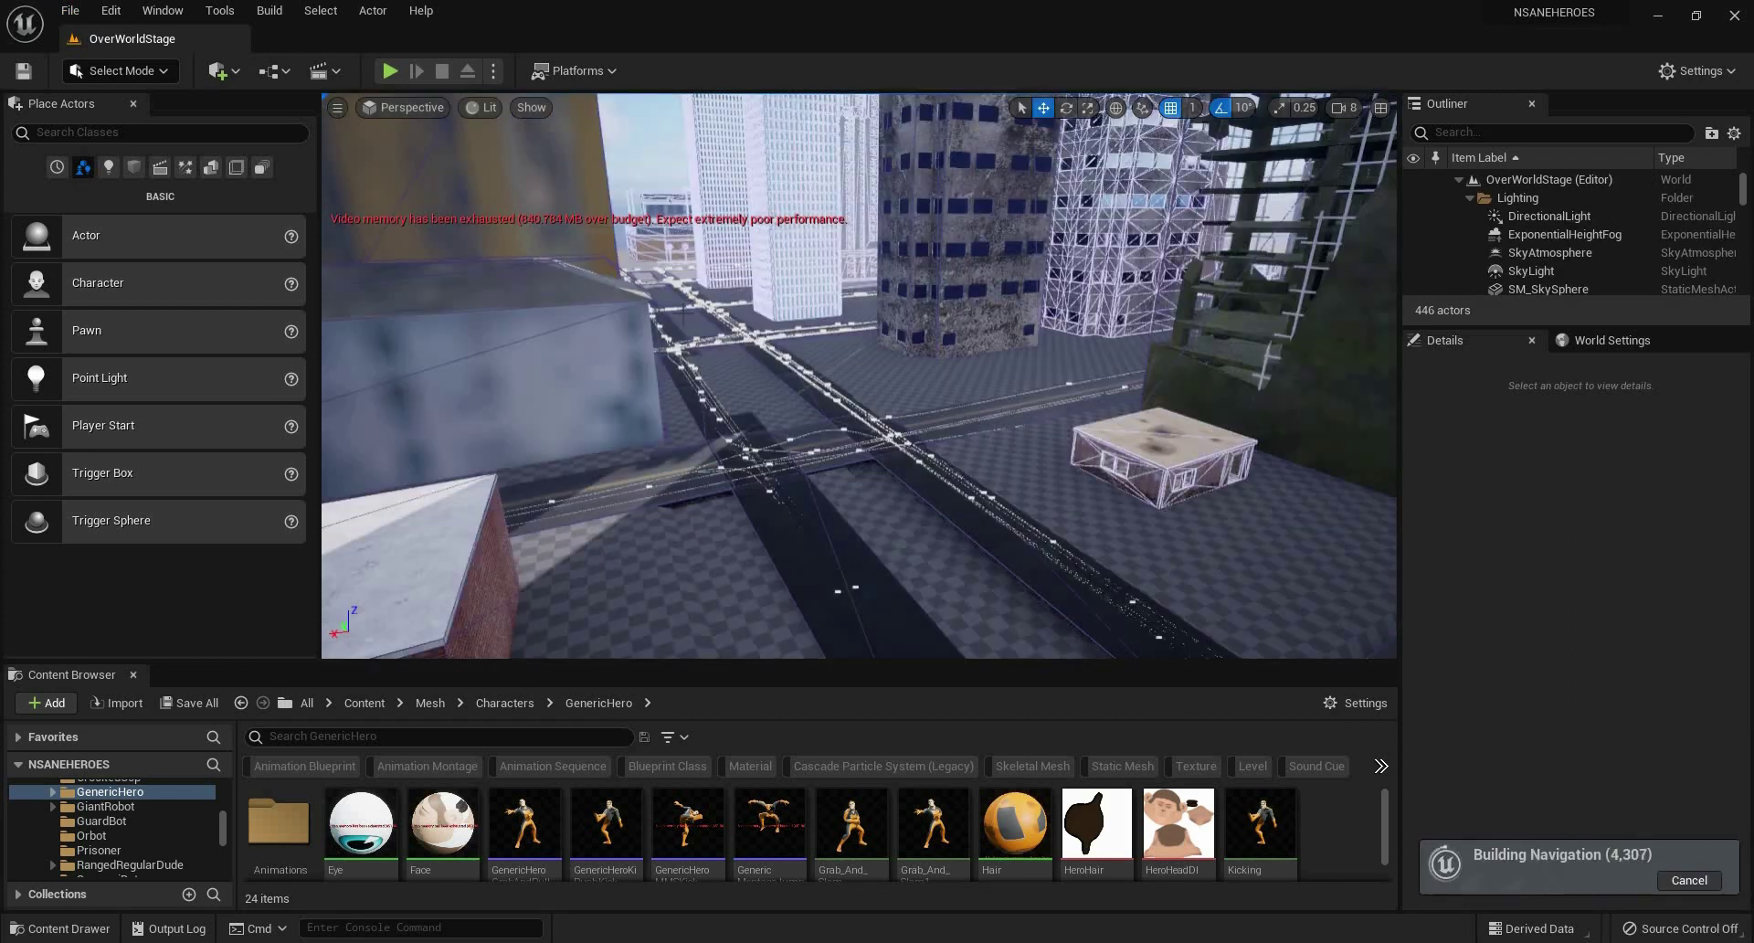
Survey the OverWorldStage city with its streets and high-rises, and start play-testing it.
right_click_drag(859, 374, 1187, 494)
key("s")
key("d")
key("w")
key("a")
key("a")
key("w")
key("a")
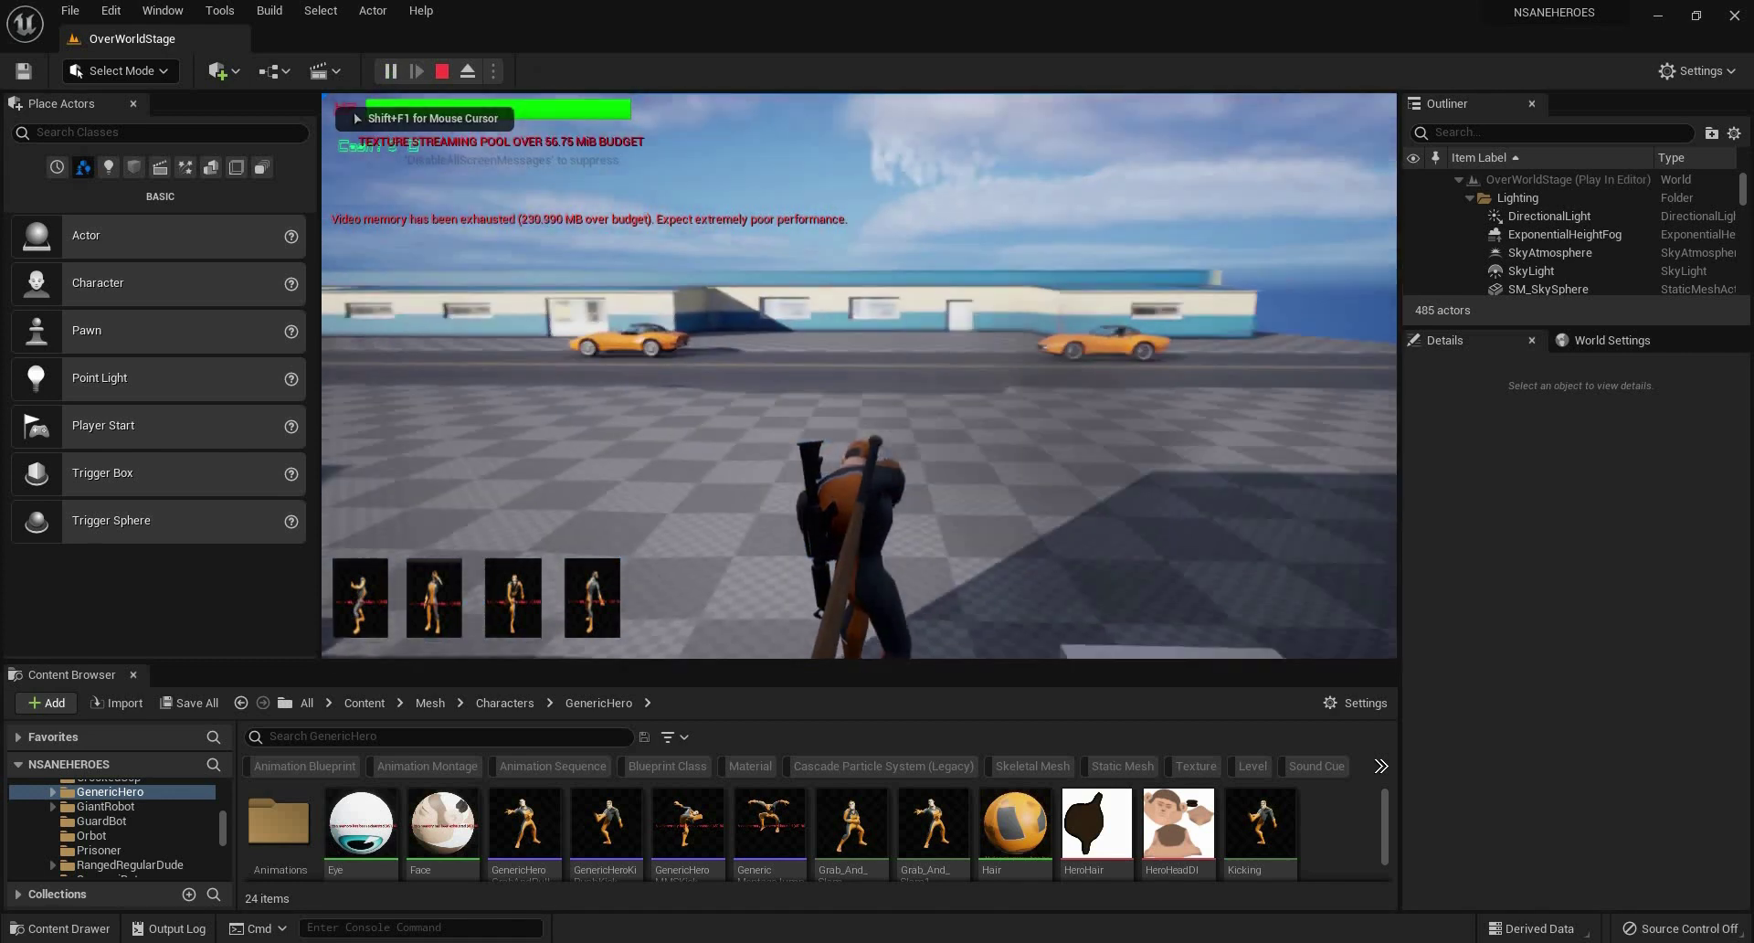
Run the hero along the city road past the parked cars, and stop the play session.
key("w")
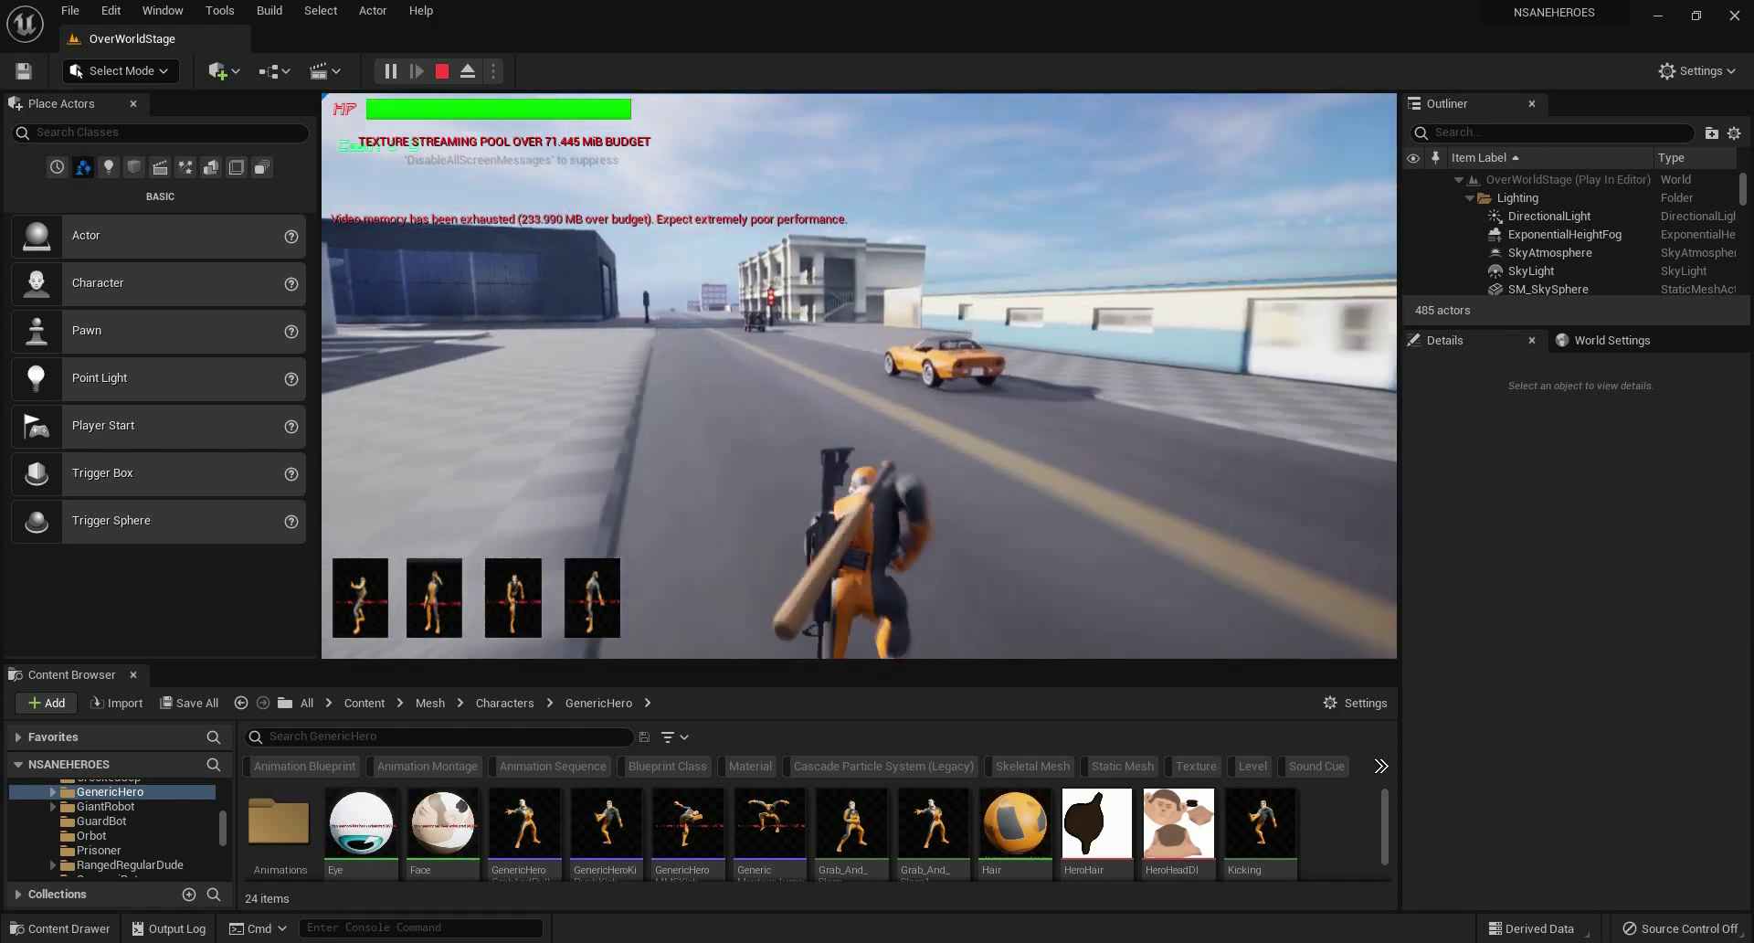
key("w")
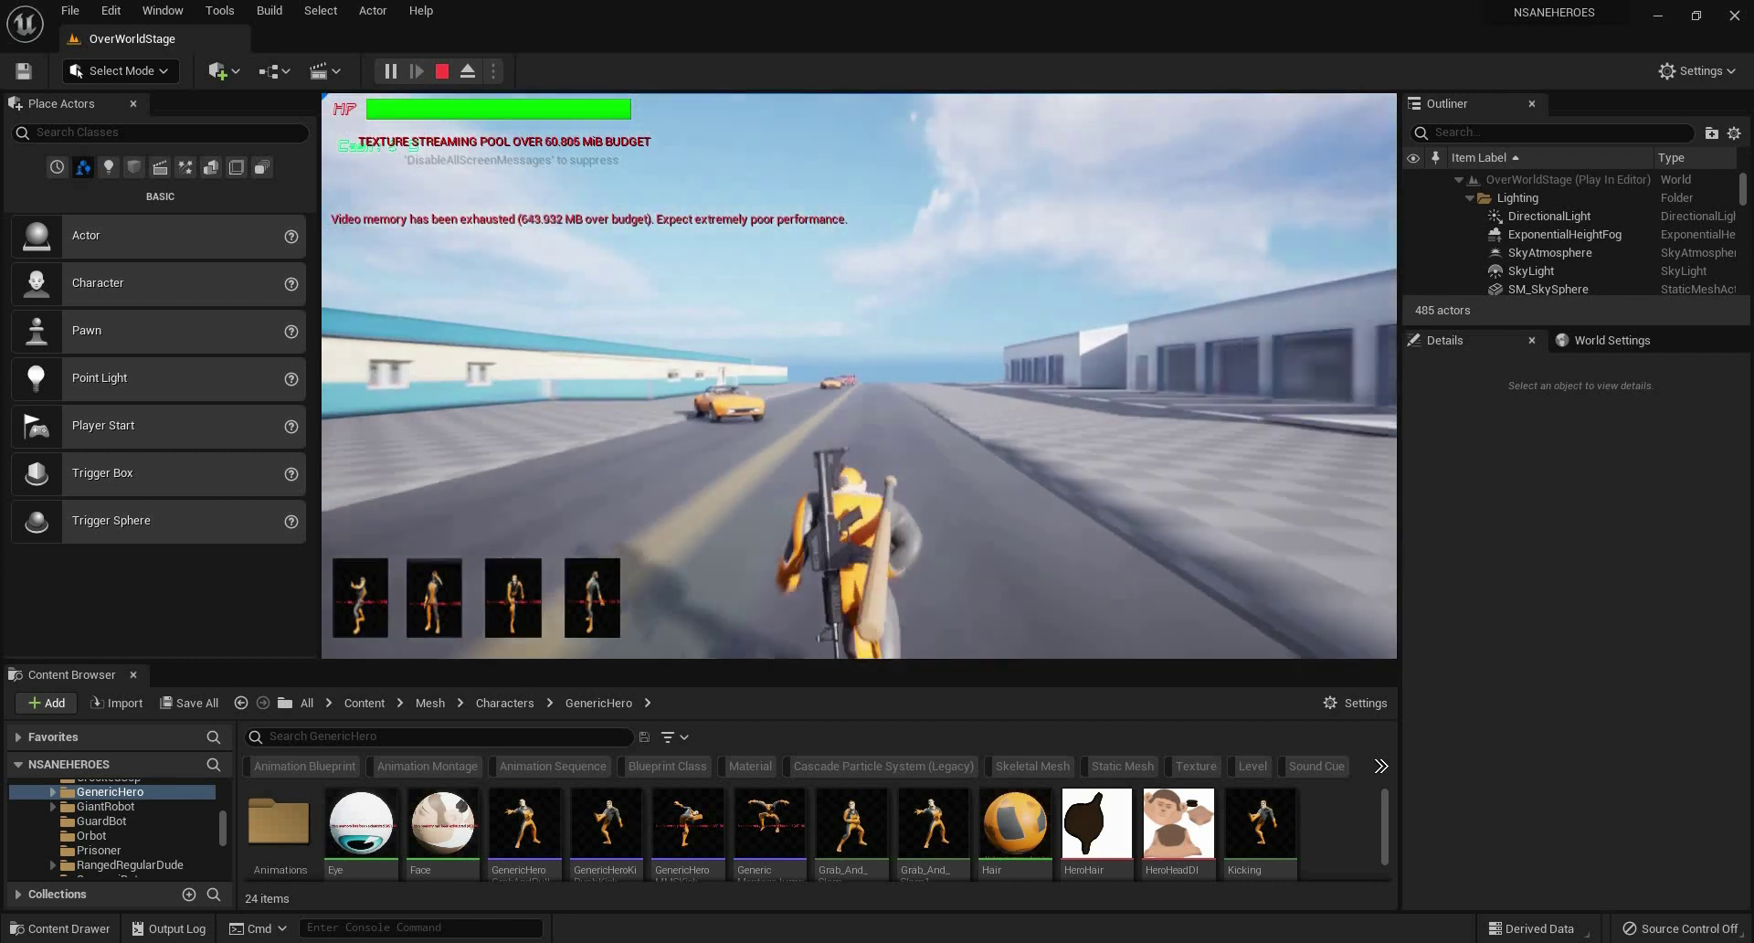
key("Escape")
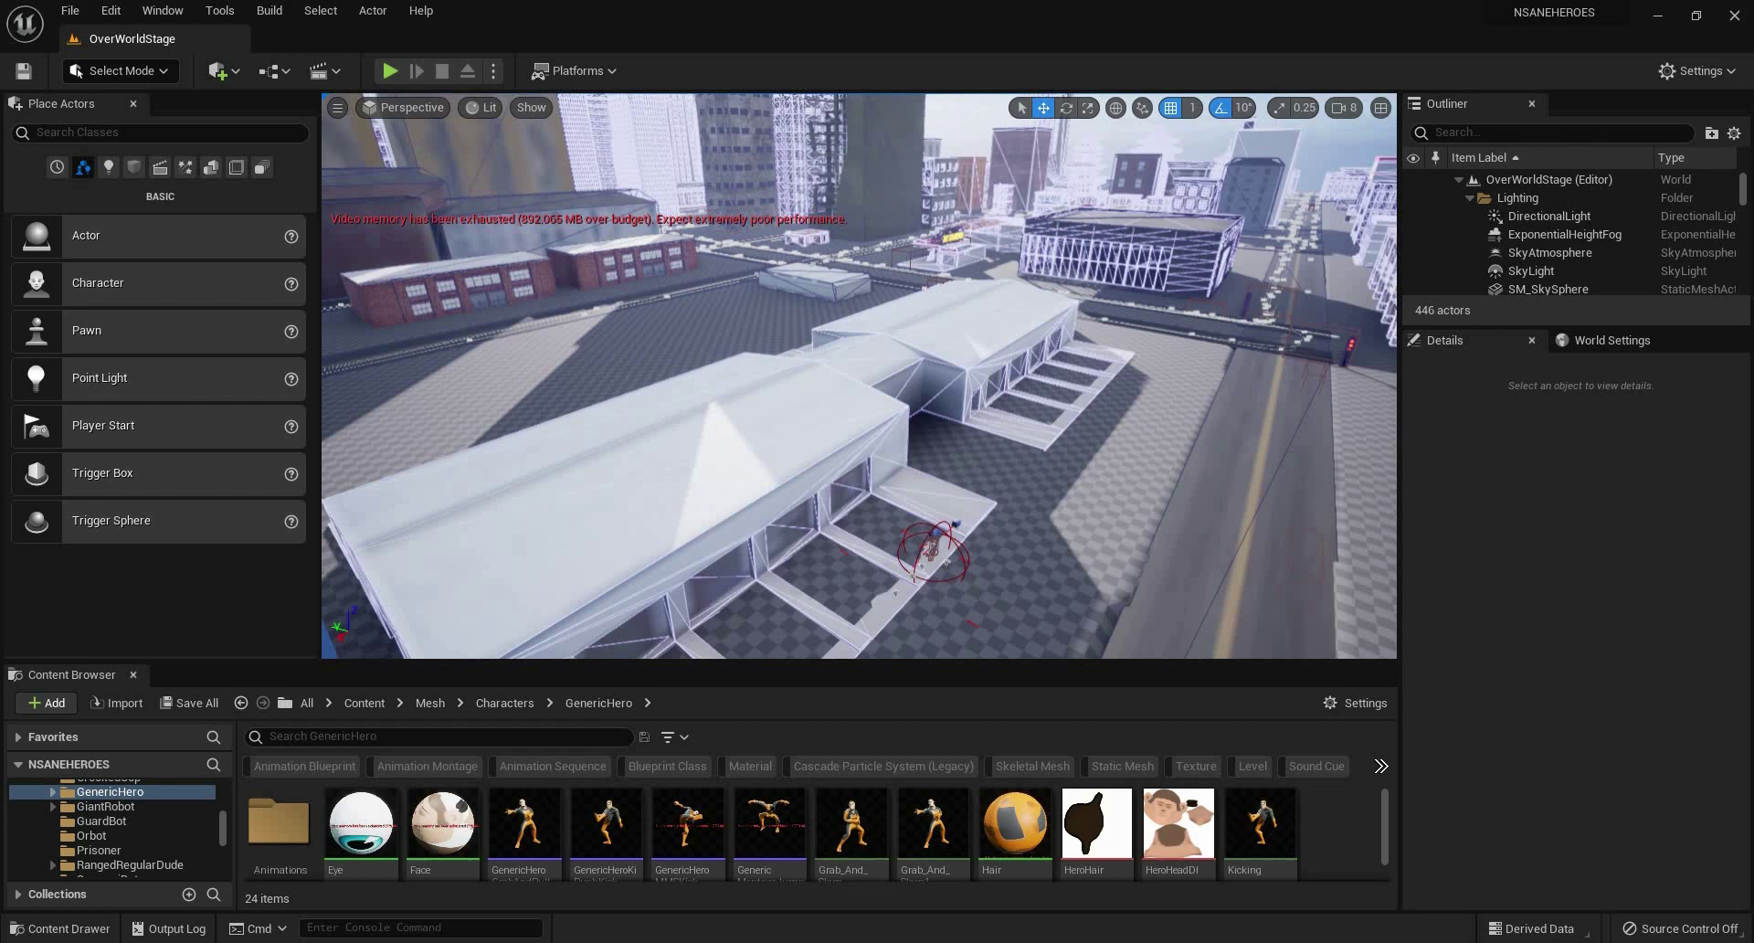
Examine the city blocks from the long garage building to the gas station.
key("w")
right_click_drag(858, 376, 1068, 301)
key("w")
right_click_drag(858, 376, 958, 451)
key("s")
key("w")
key("s")
key("w")
key("s")
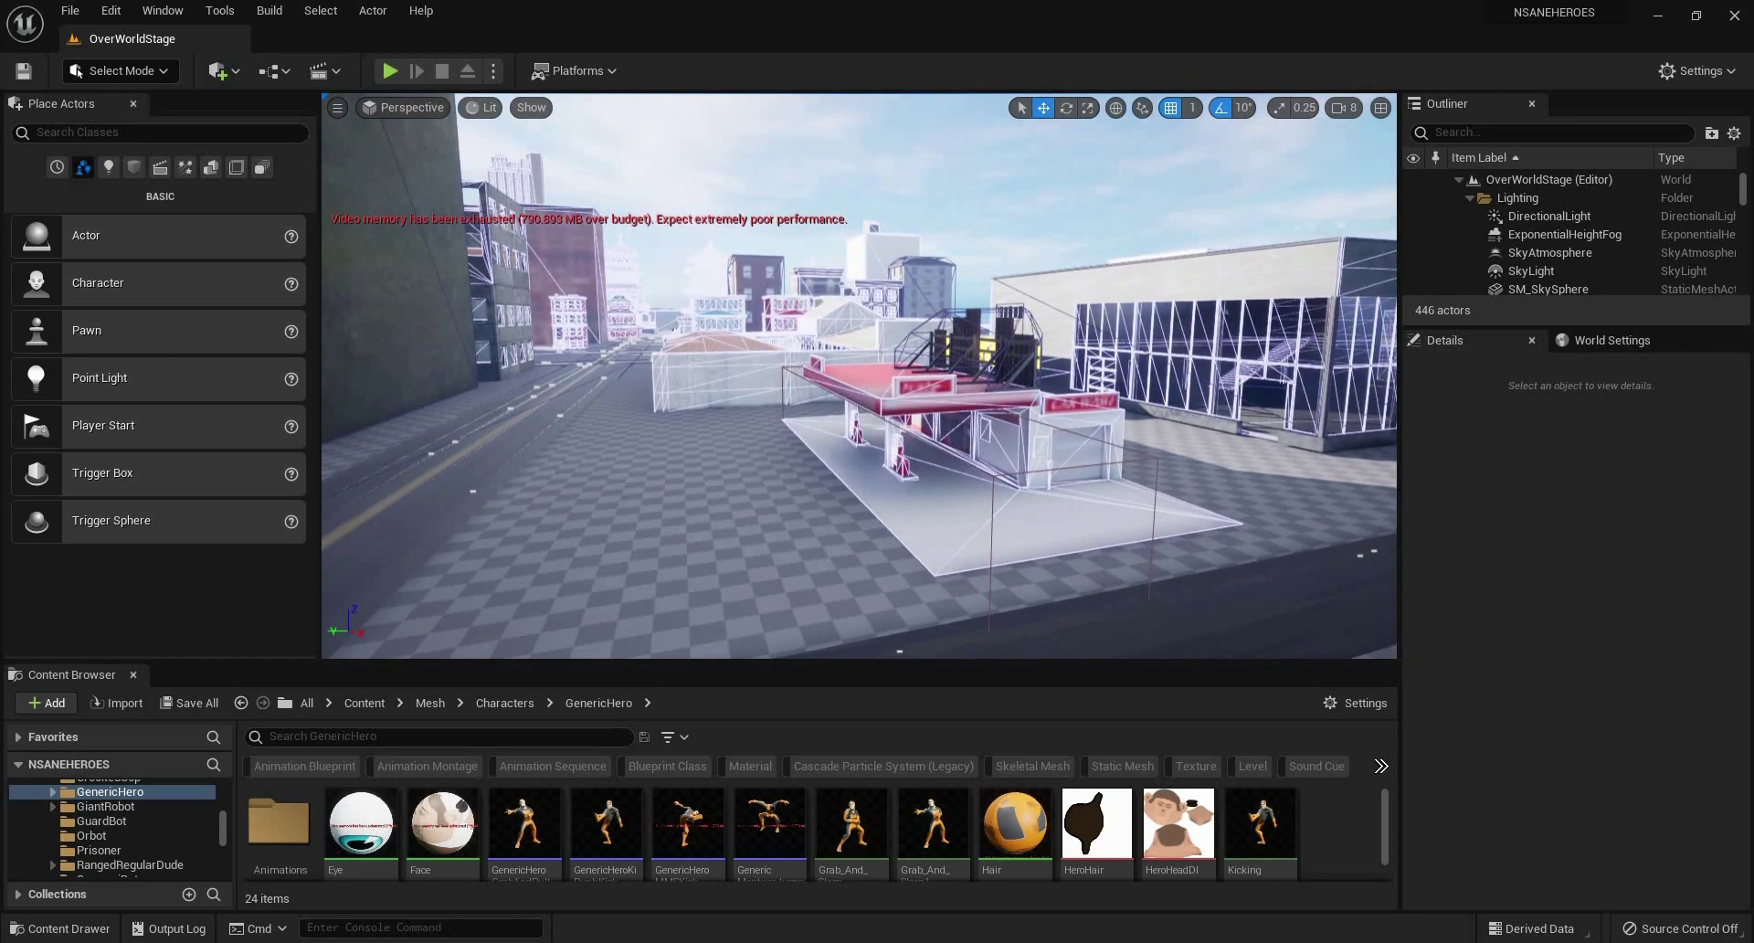
Examine the area around the gas station and the open shop interior with its weapon displays and teleporter.
mouse_move(957, 451)
right_mouse_down()
mouse_move(1073, 493)
mouse_move(809, 478)
mouse_move(930, 467)
right_mouse_up()
key("w")
key("s")
key("w")
key("s")
key("w")
key("s")
key("w")
key("s")
key("s")
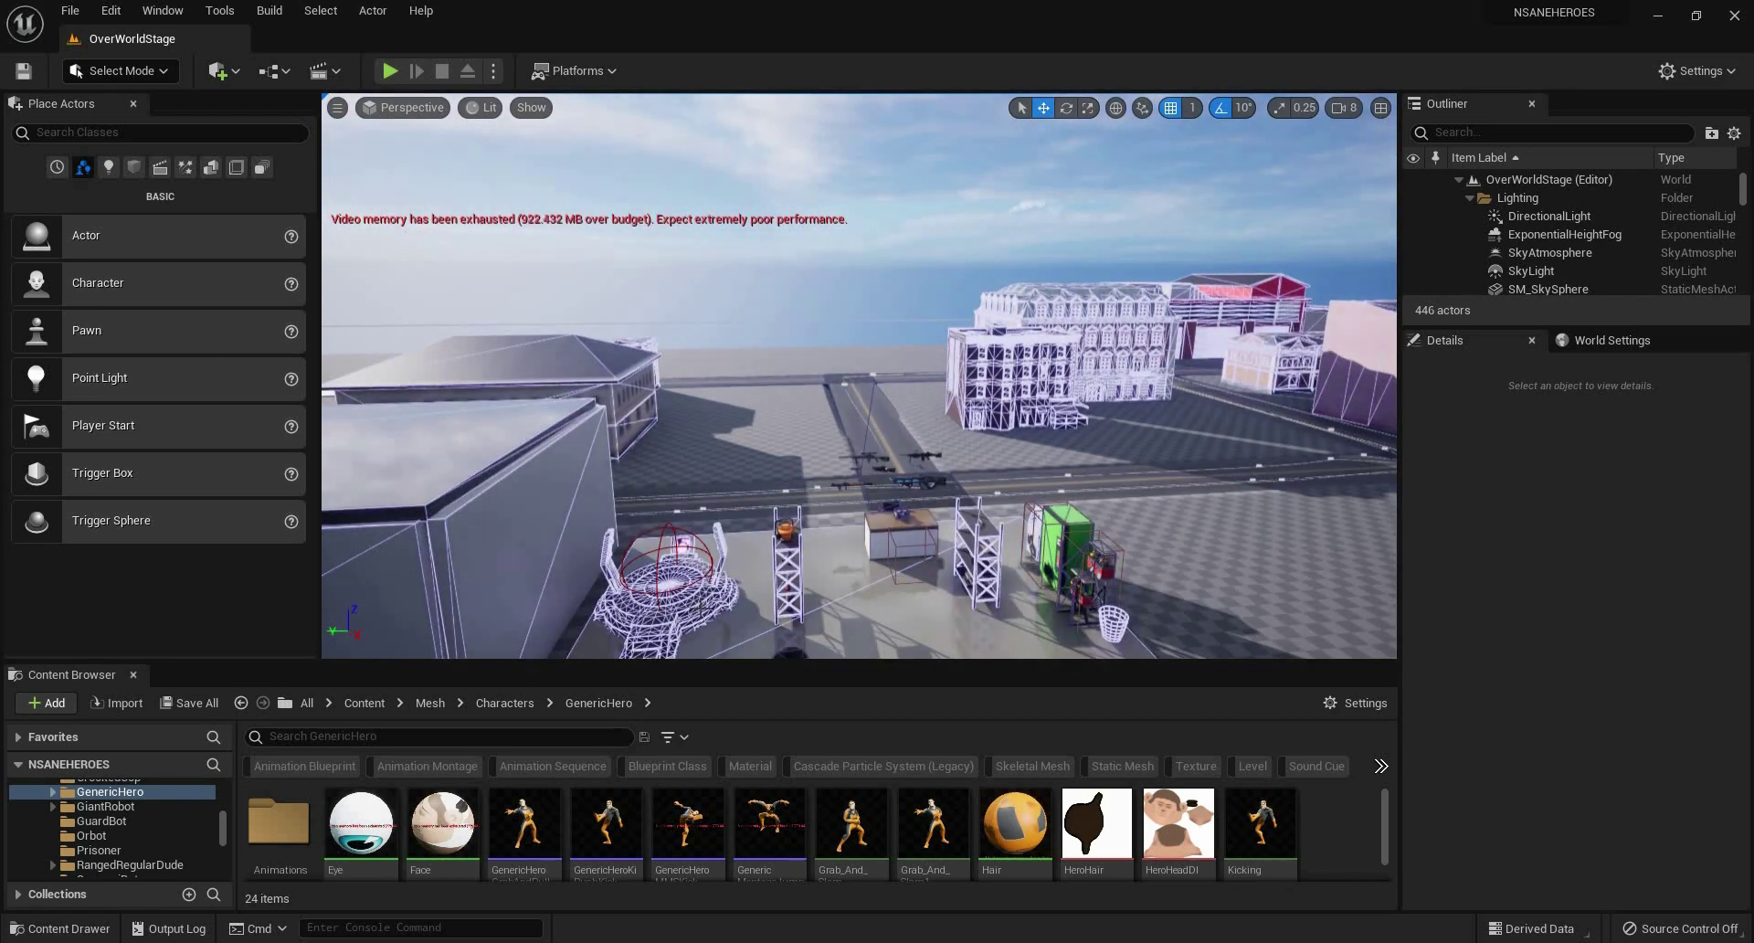
Select the WeaponShop and the neighbouring Super Hero Boutique ItemShop, and focus the view on the boutique.
left_click(701, 606)
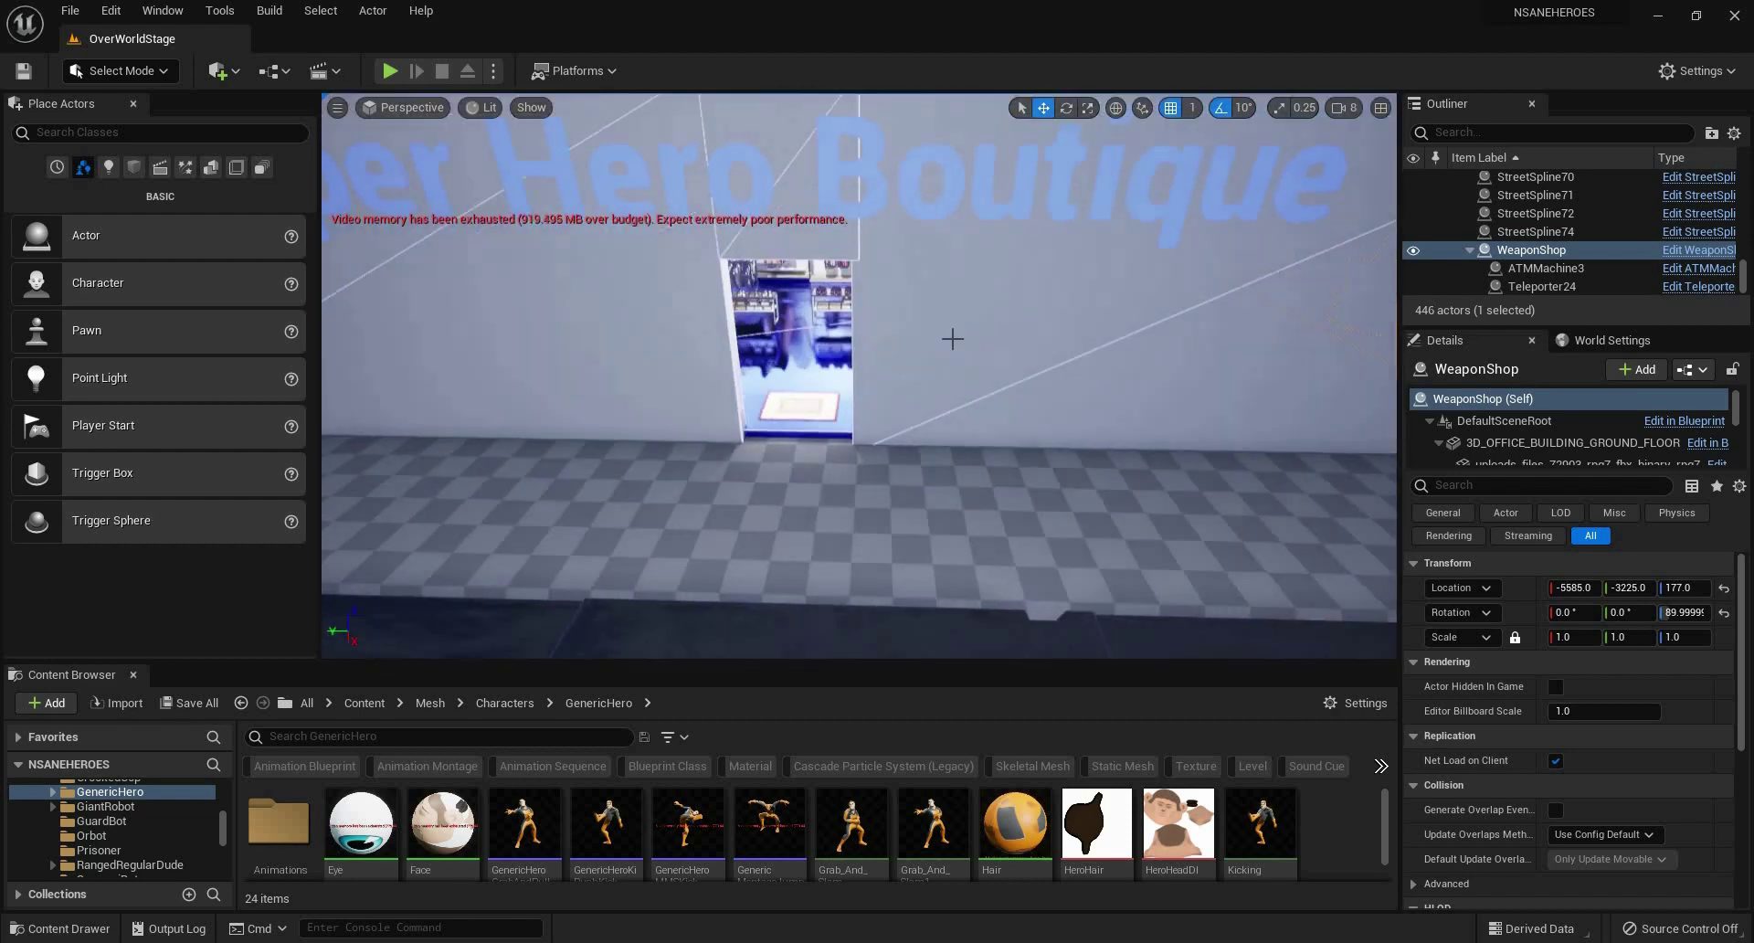
left_click(816, 344)
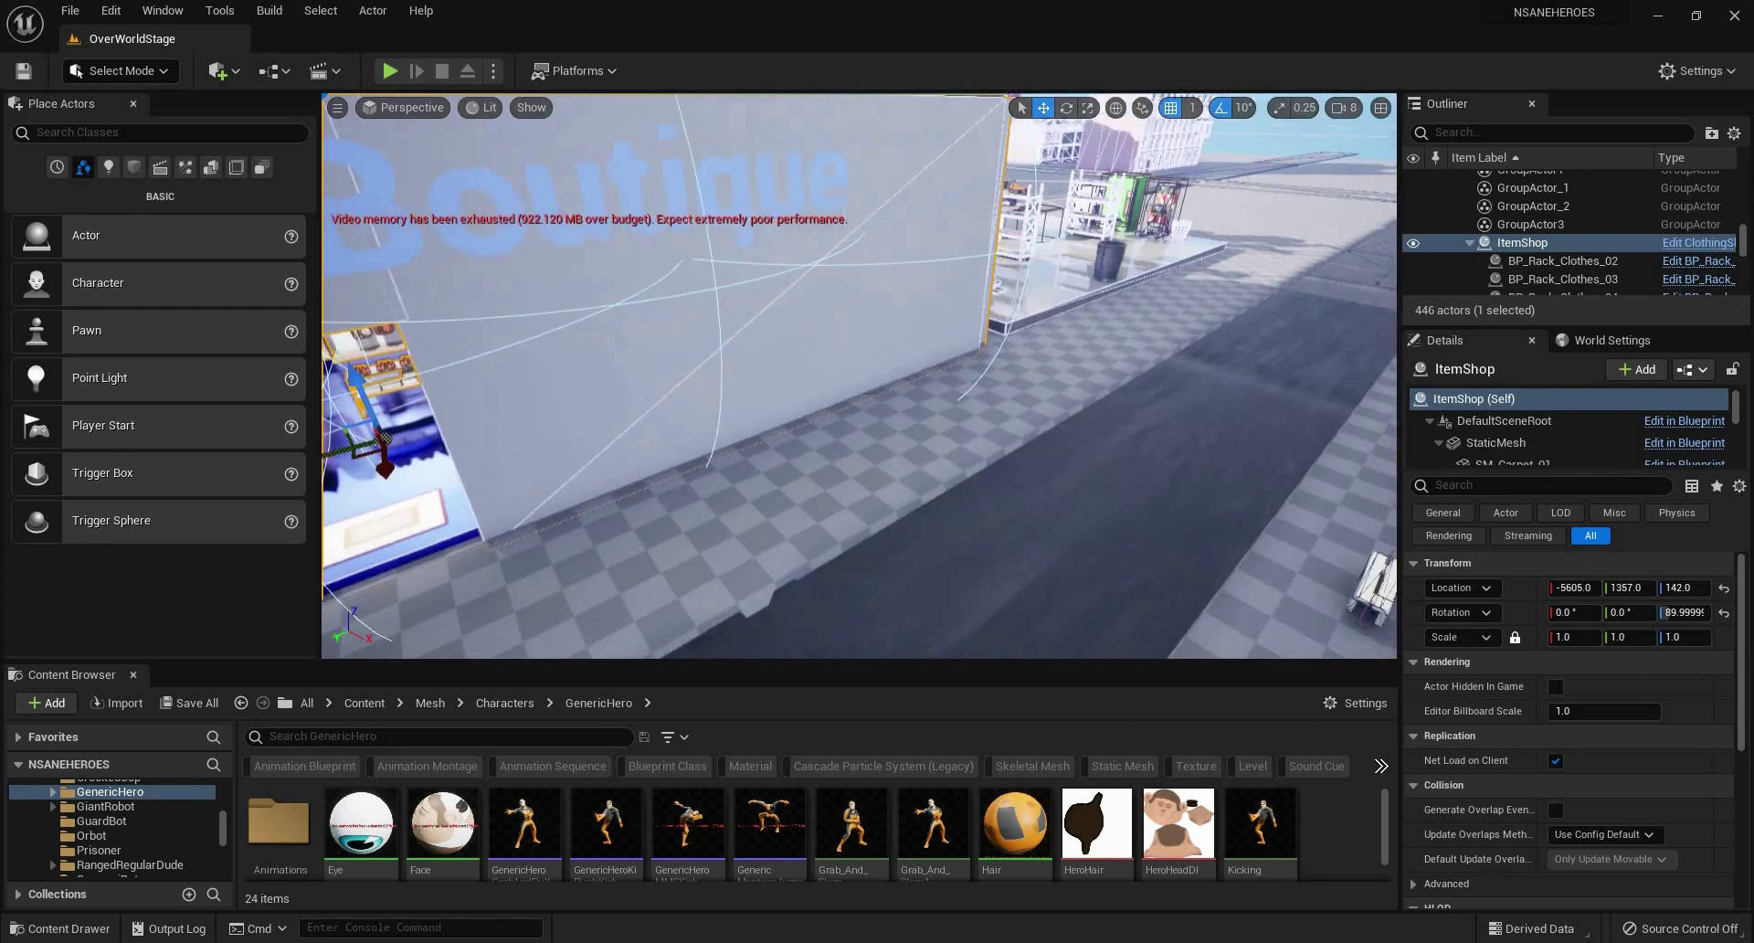
key("f")
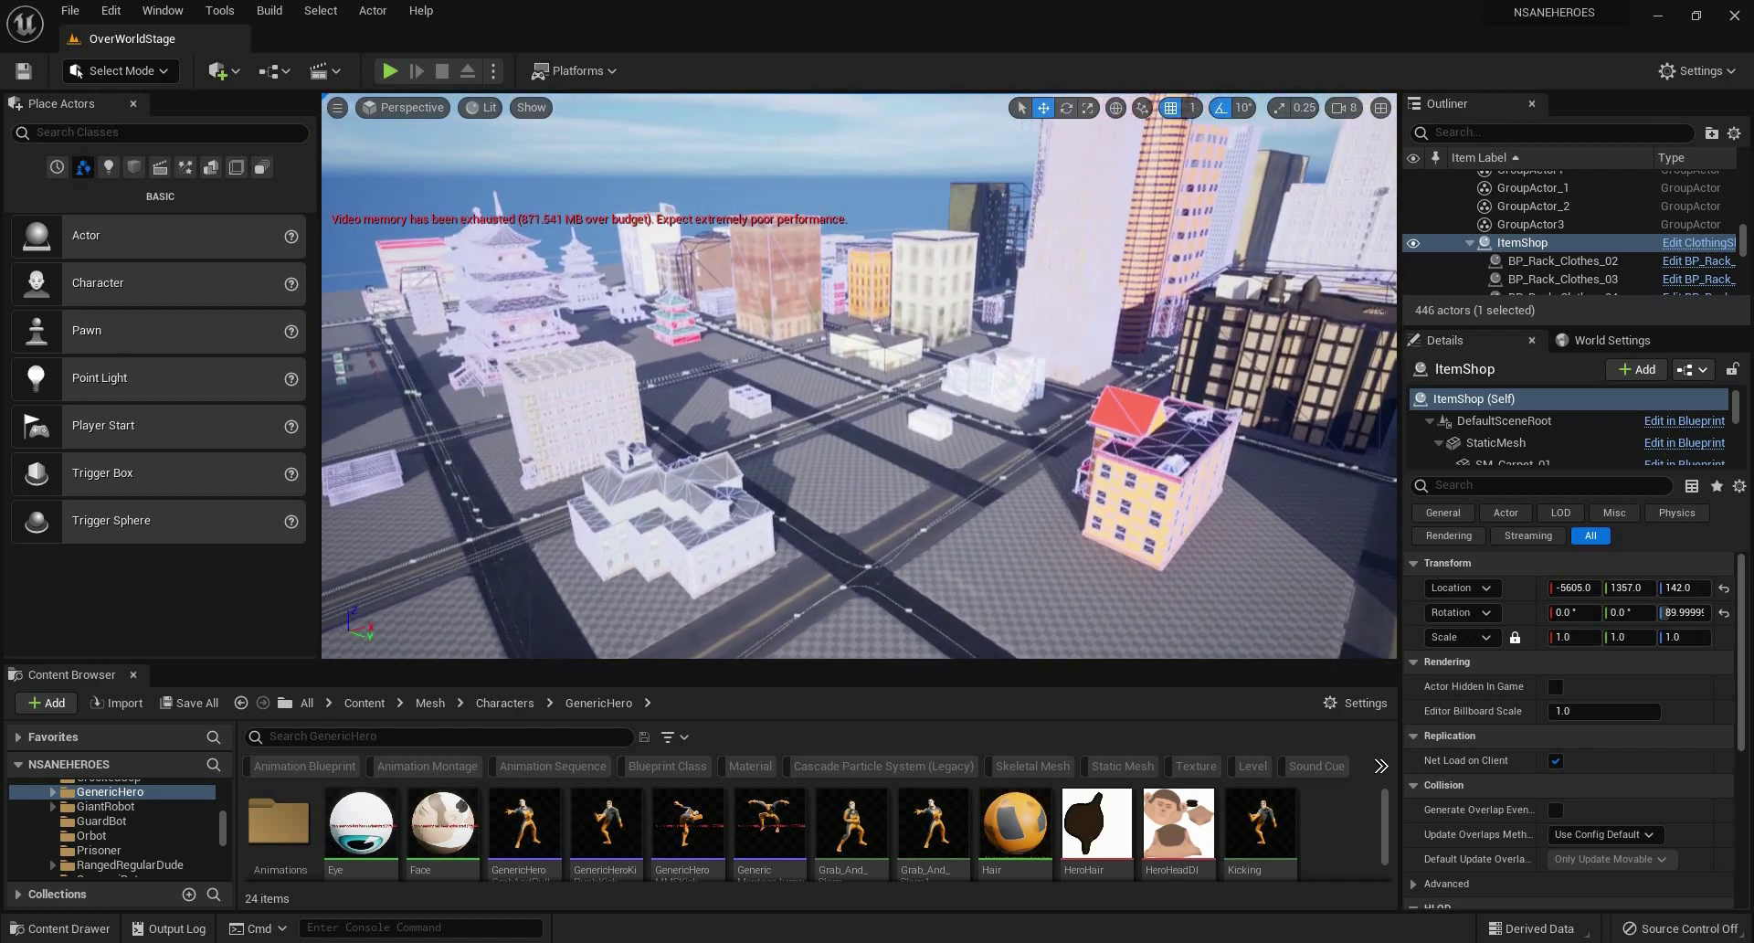
Survey the city's roads and buildings from above, select the Dealership, and inspect it up close.
key("w")
right_click_drag(859, 375, 1324, 361)
key("s")
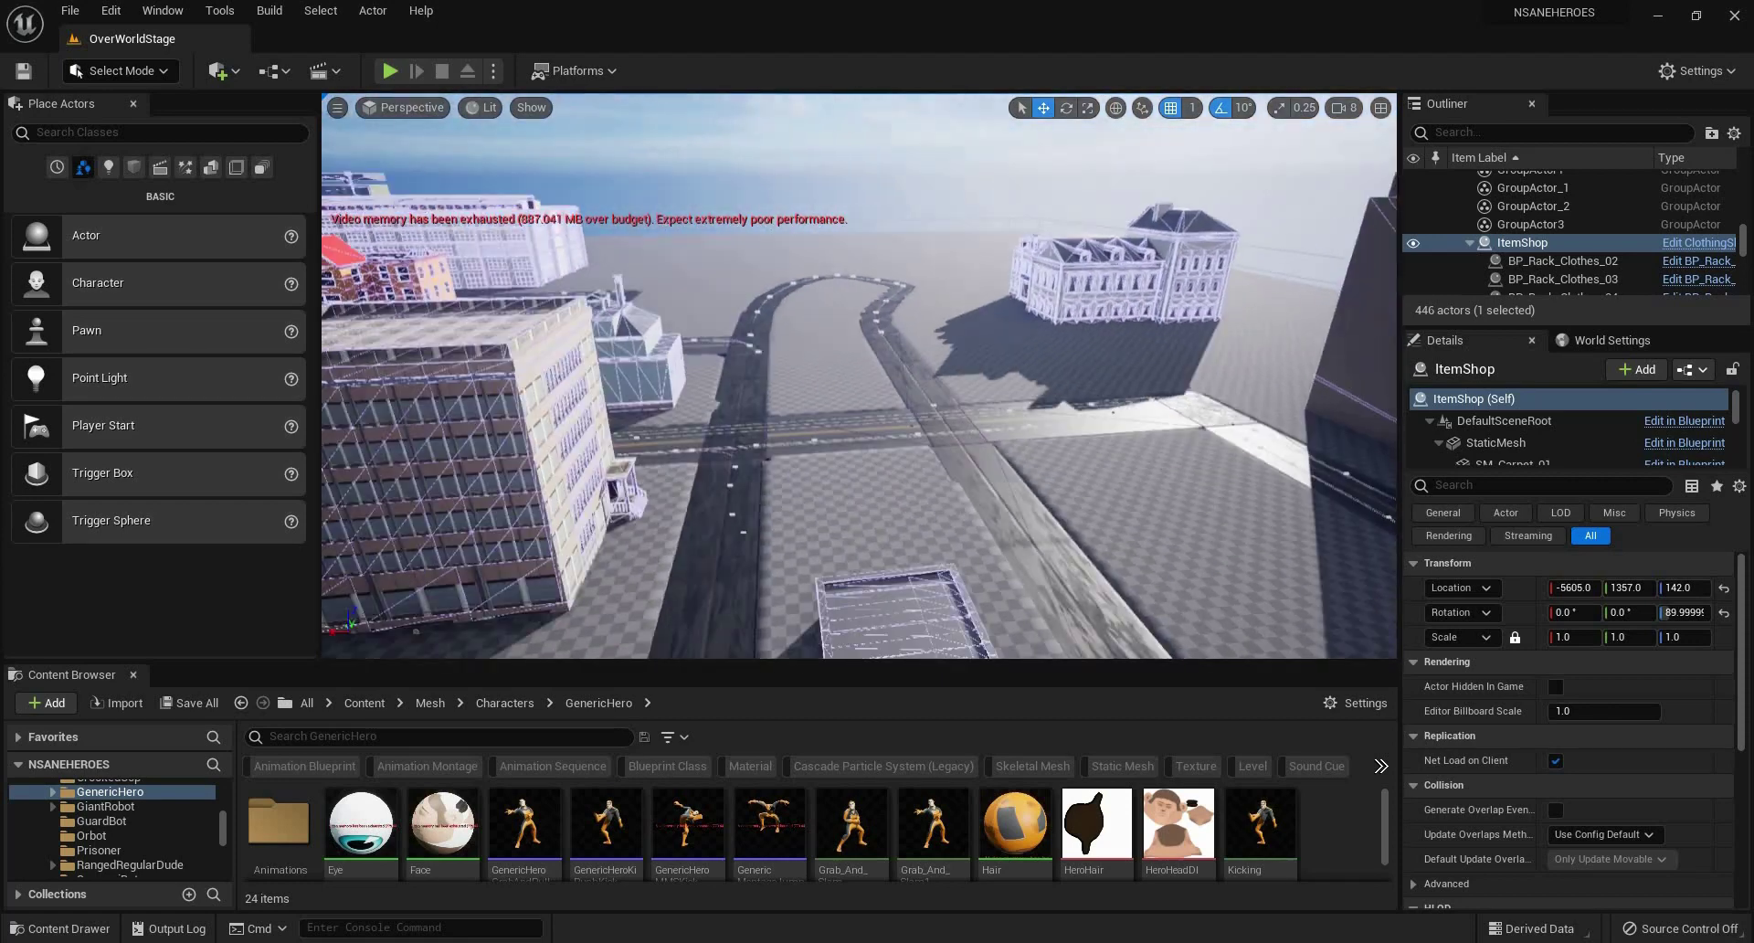
right_click_drag(858, 374, 1352, 375)
key("w")
right_click_drag(859, 374, 1187, 374)
key("w")
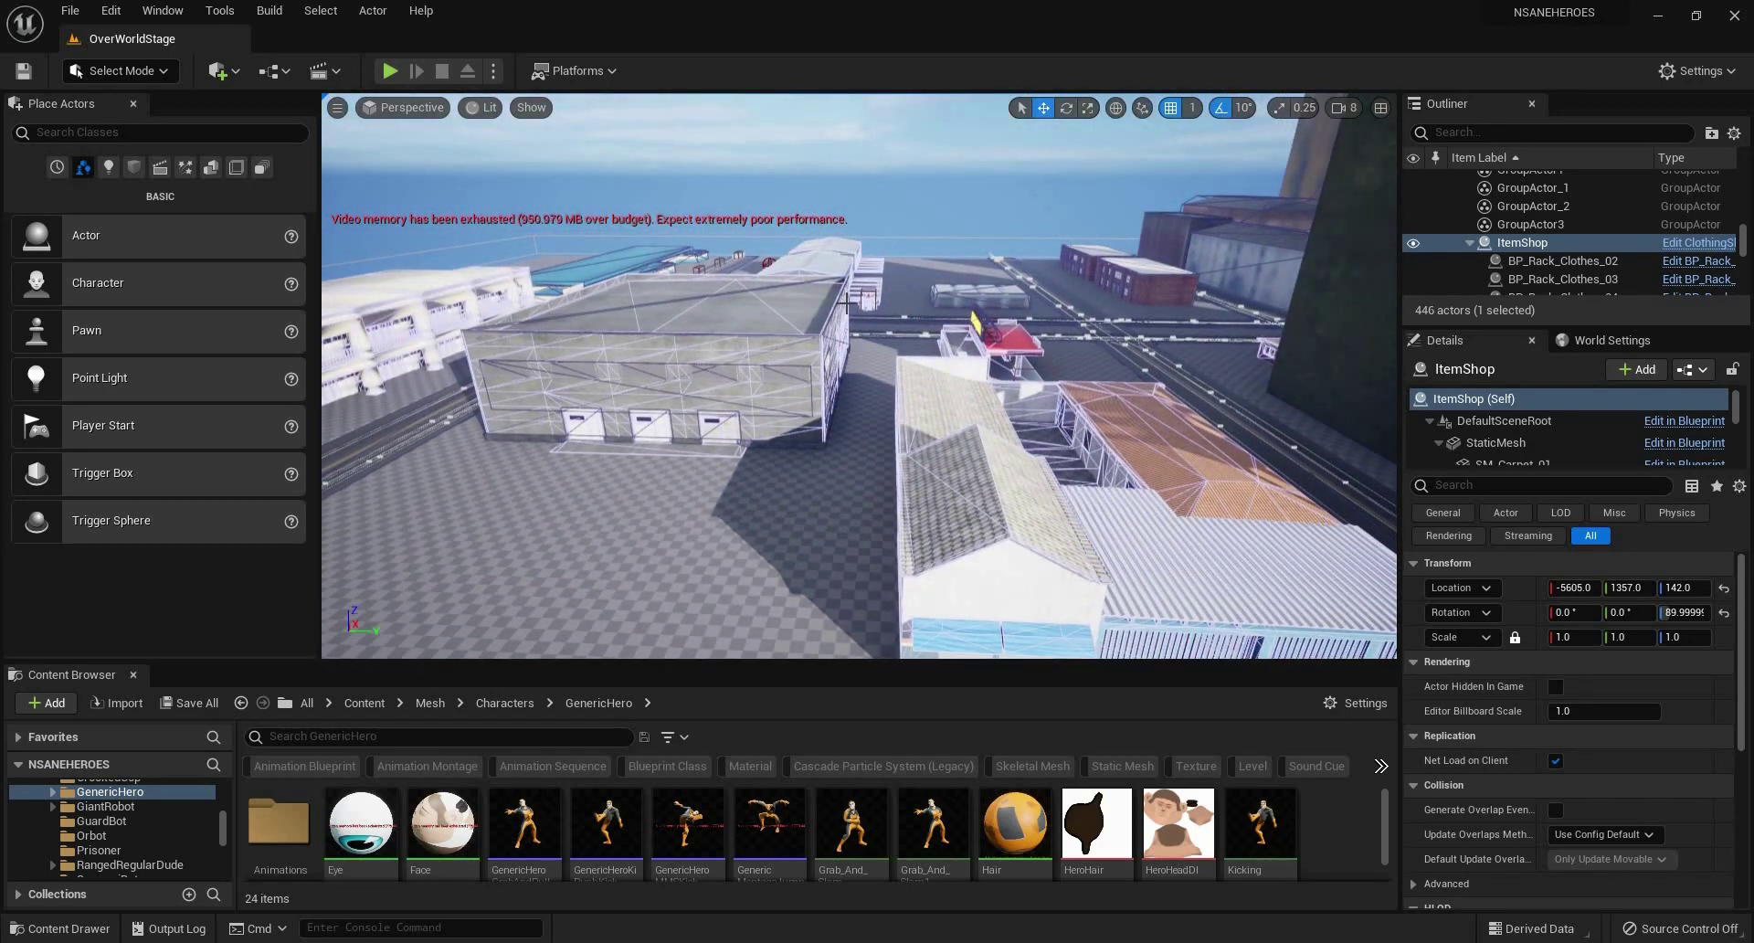
left_click(848, 302)
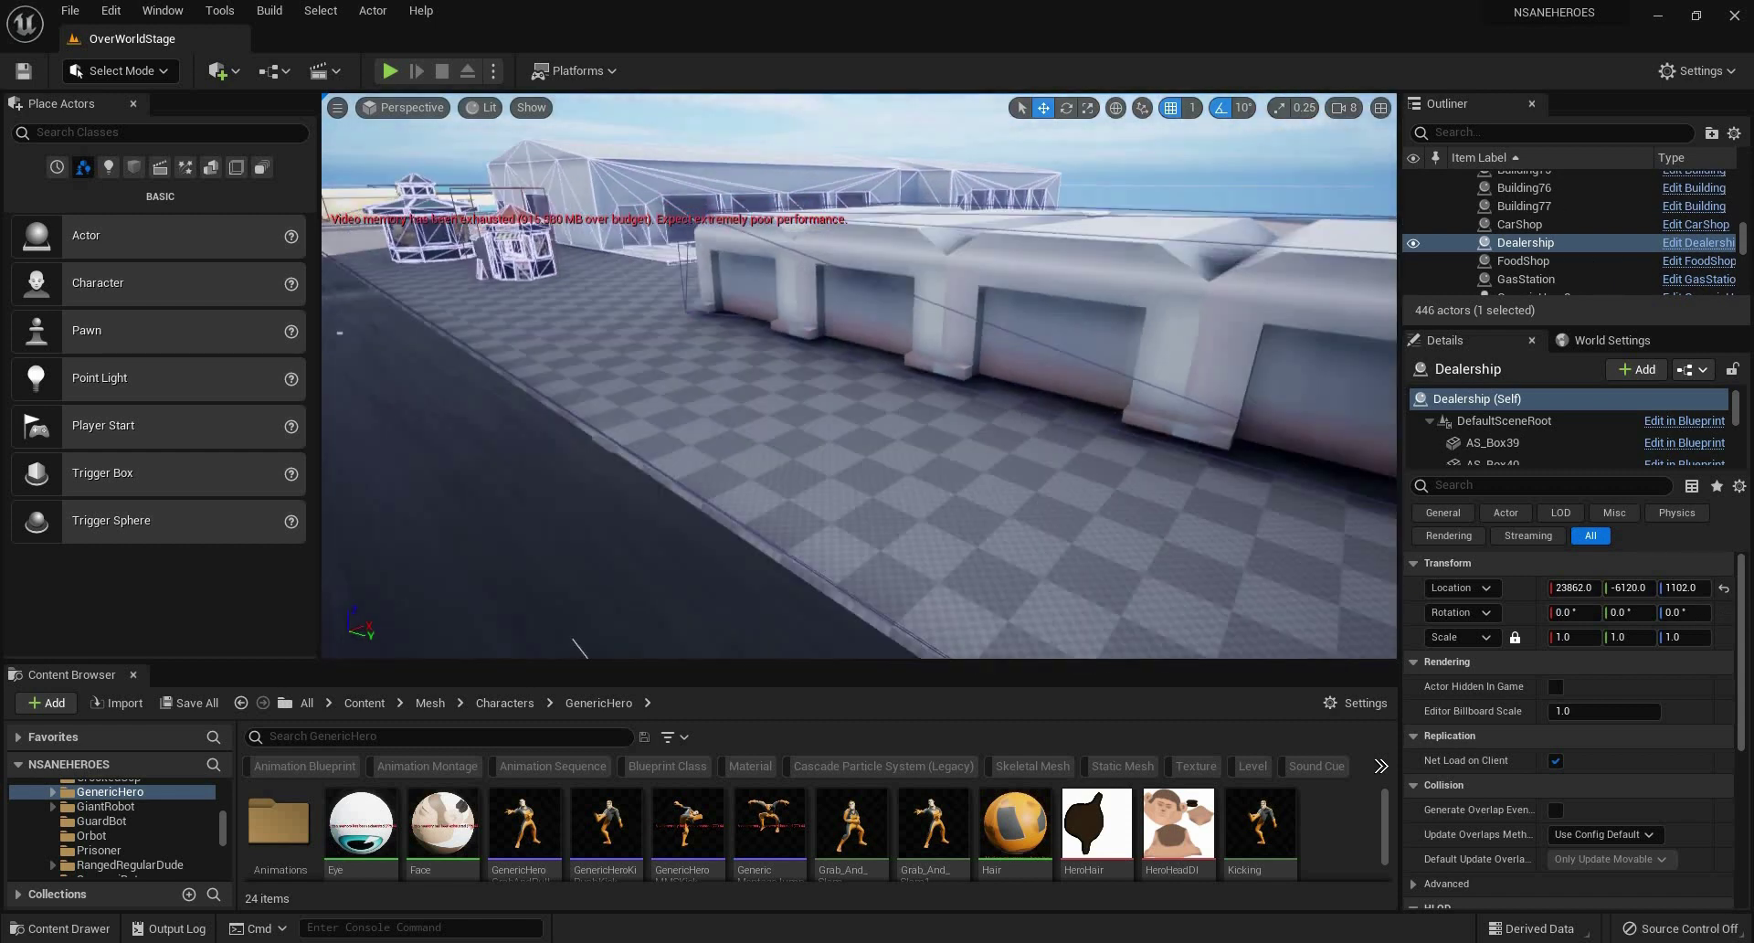
key("w")
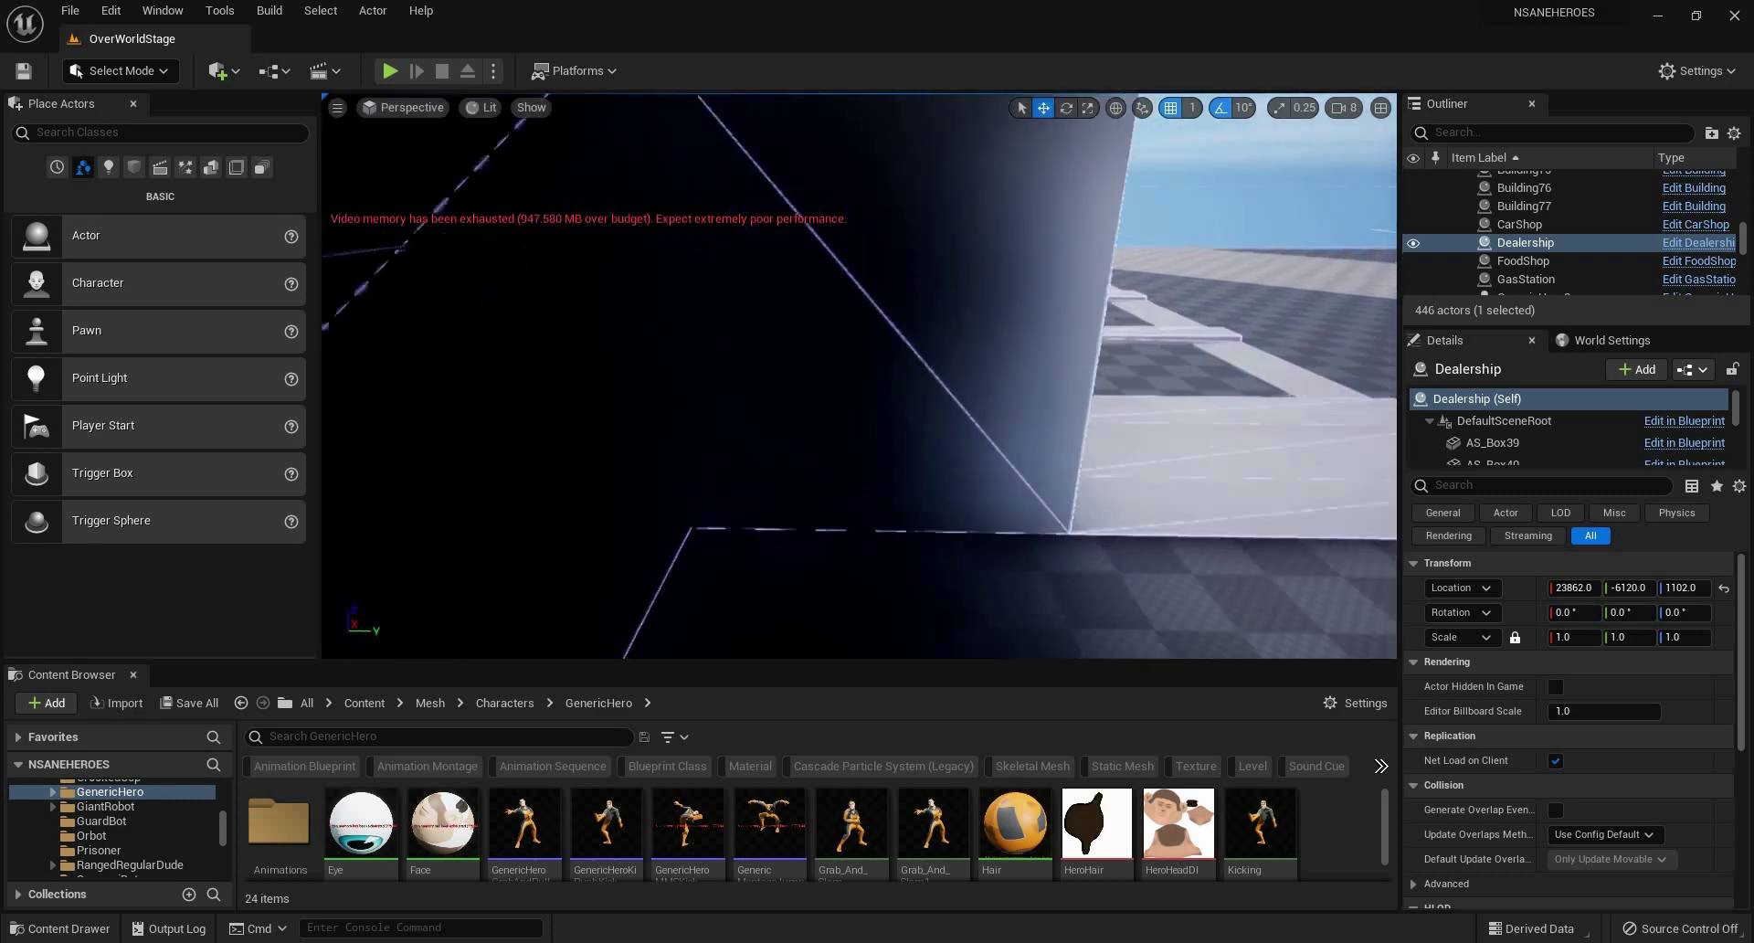
Examine the Dealership's exterior, the brick buildings across the road, and the high-rise blocks of the city.
key("w")
key("s")
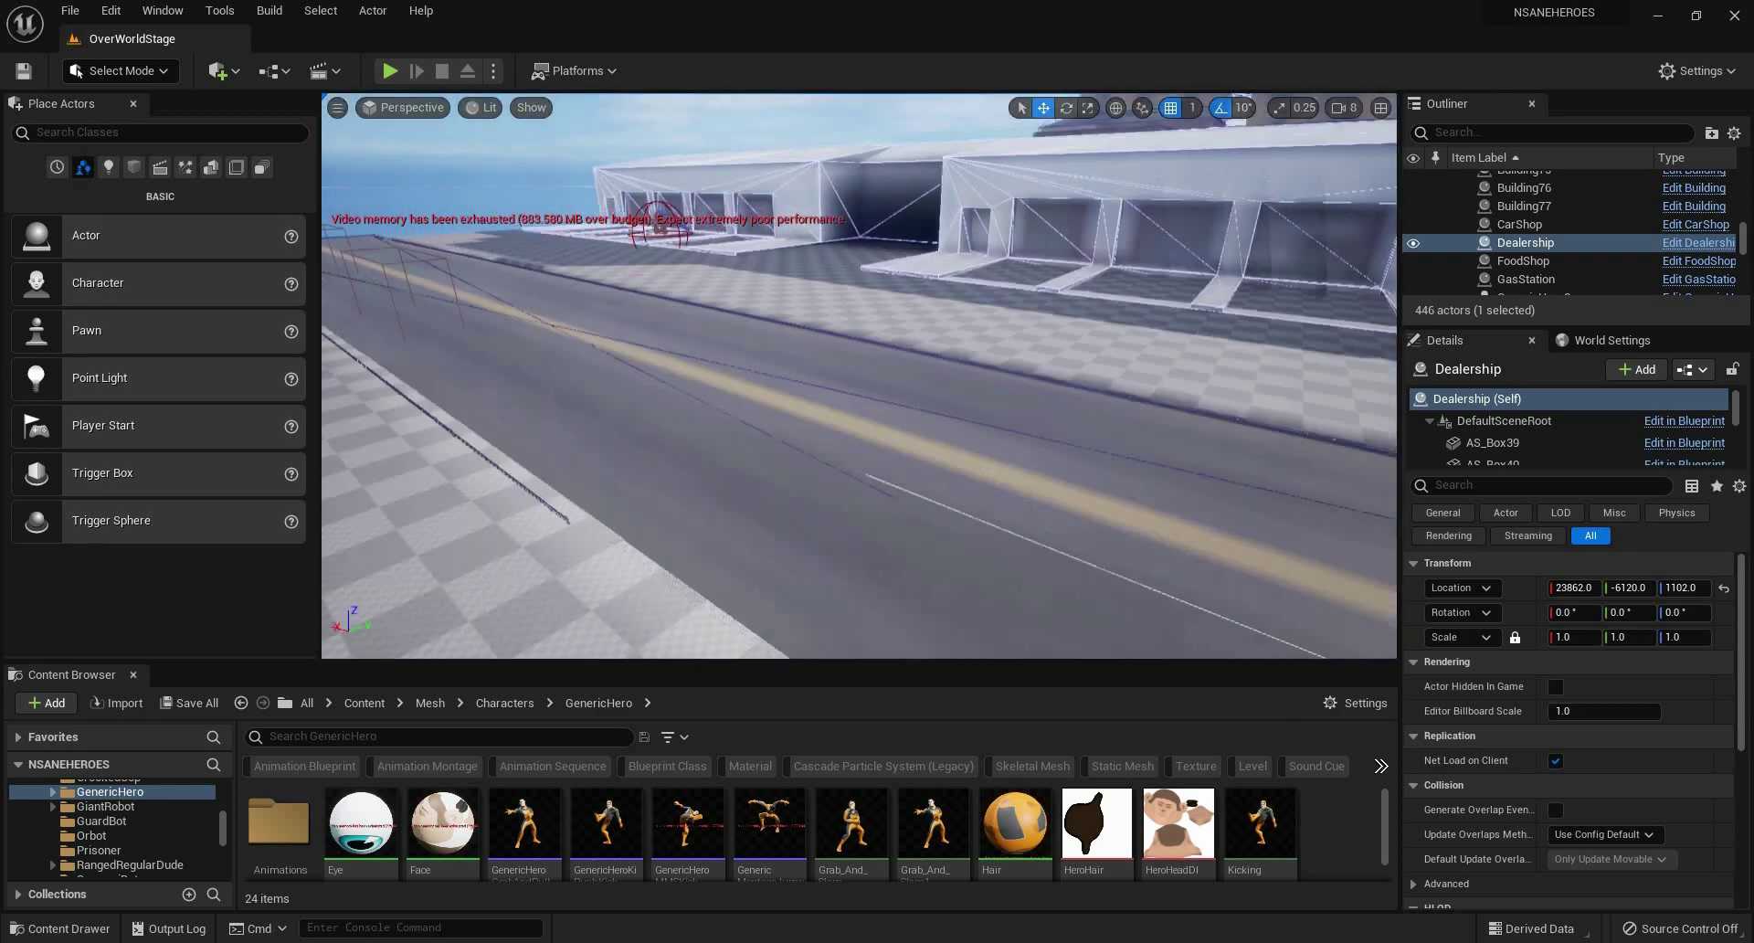
key("w")
key("s")
key("w")
key("s")
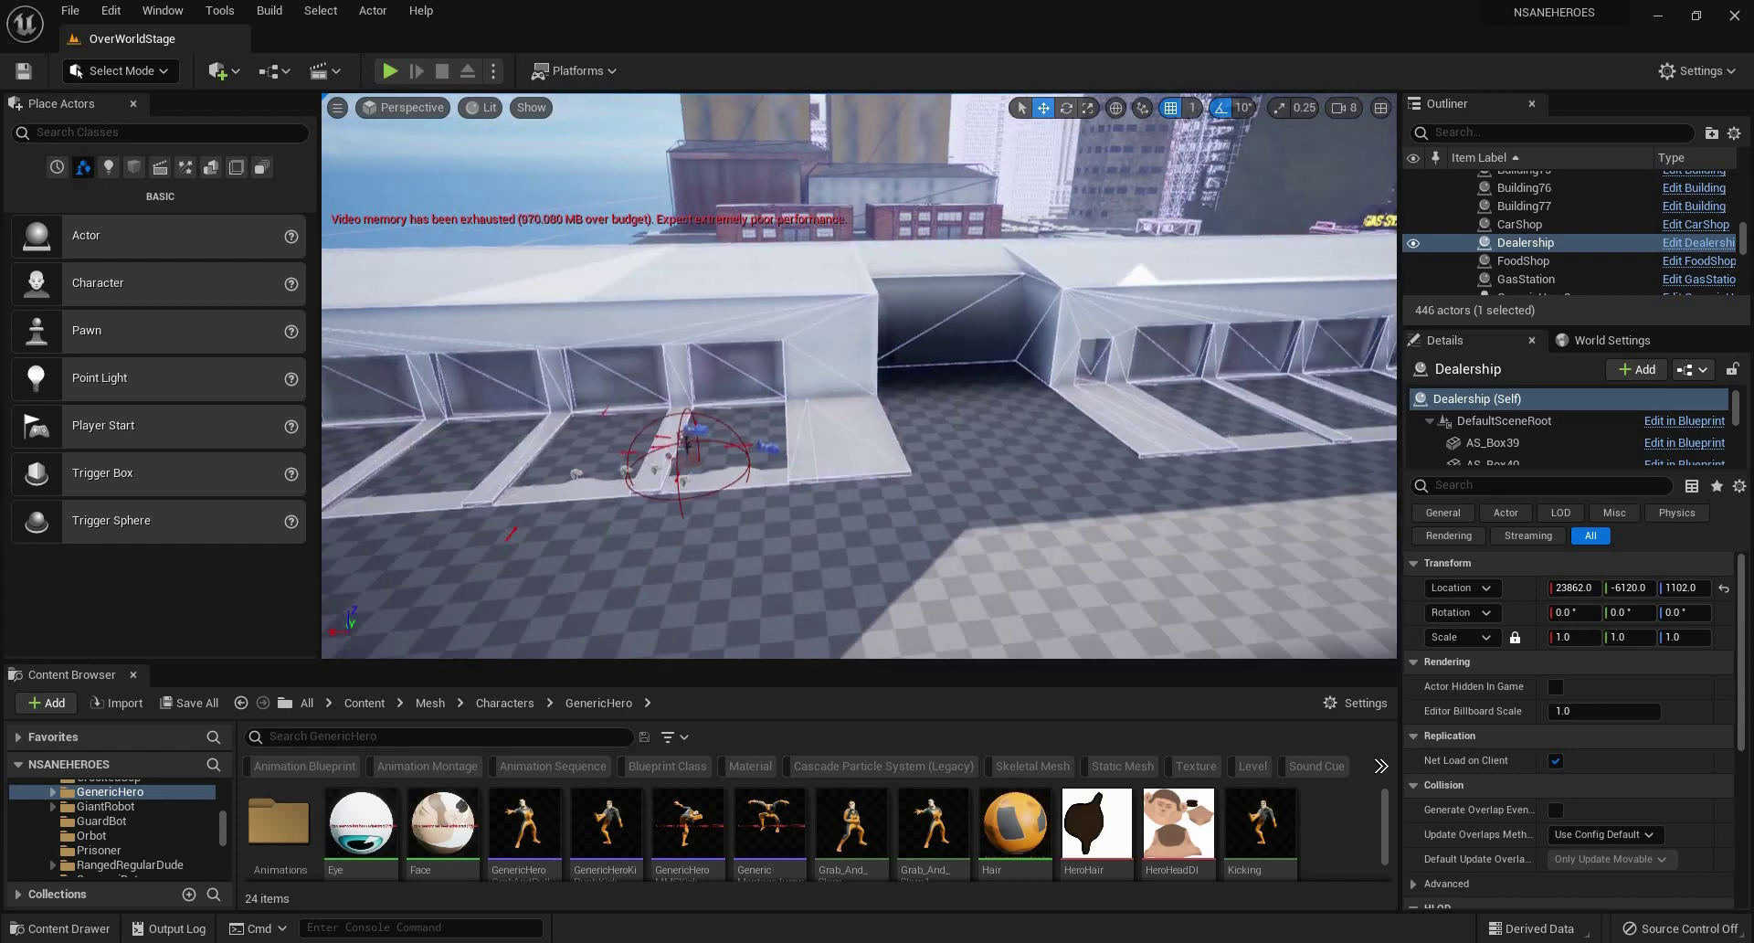
key("w")
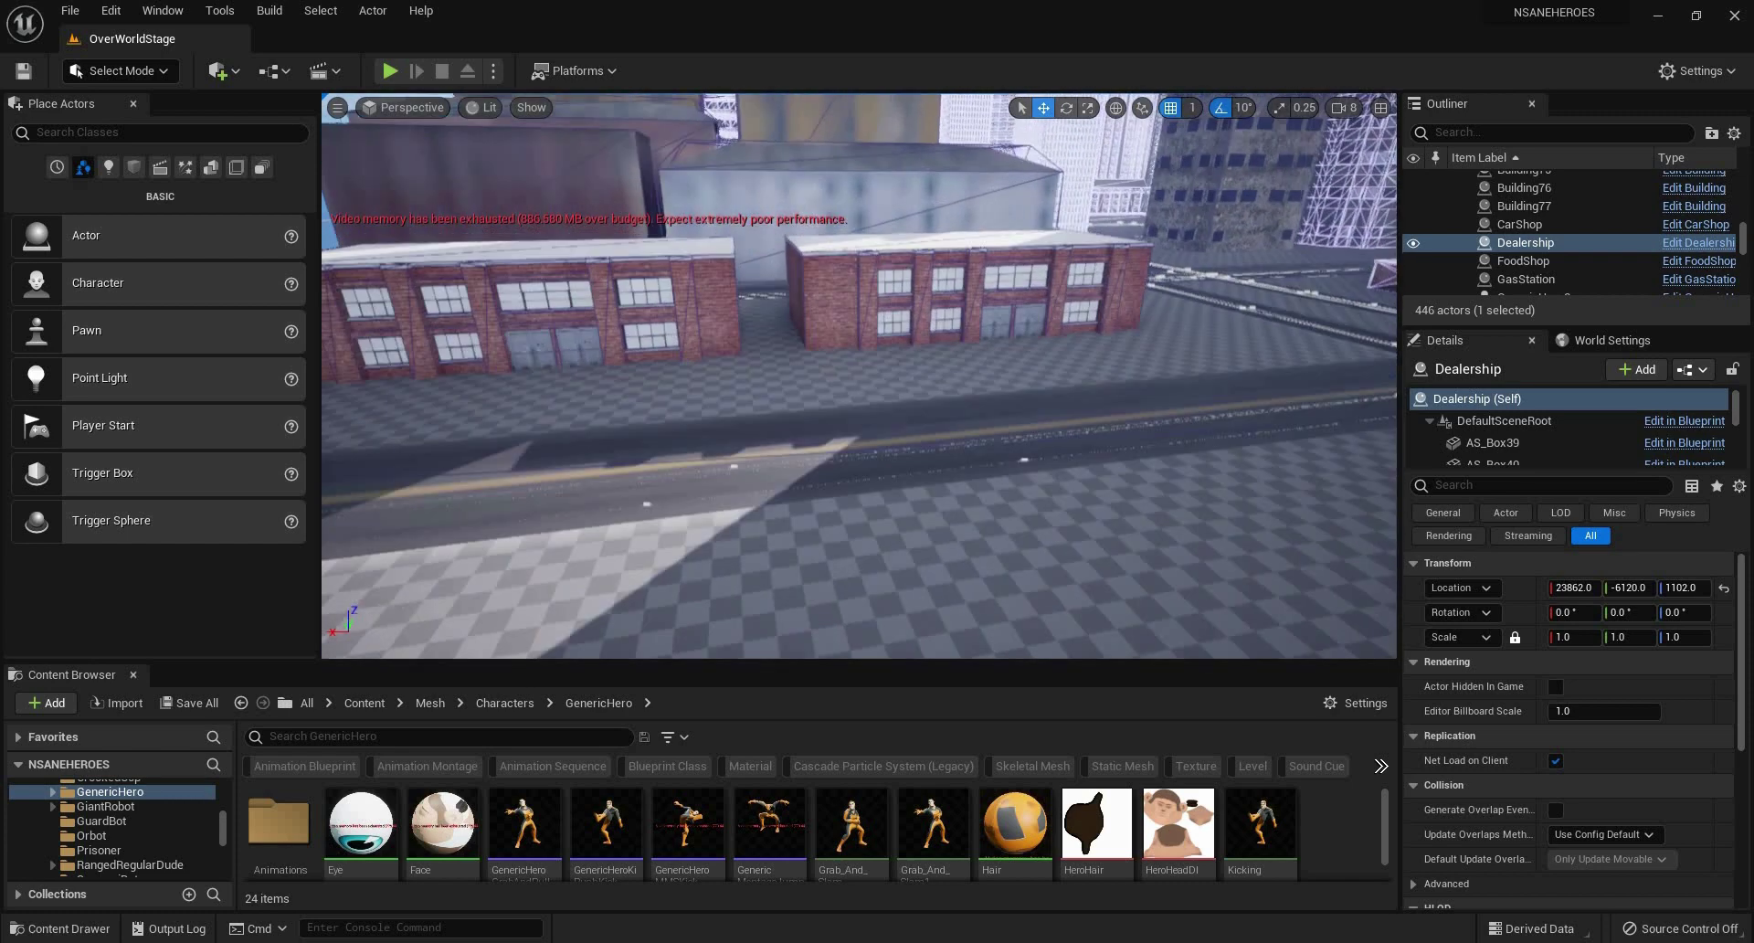
key("s")
key("w")
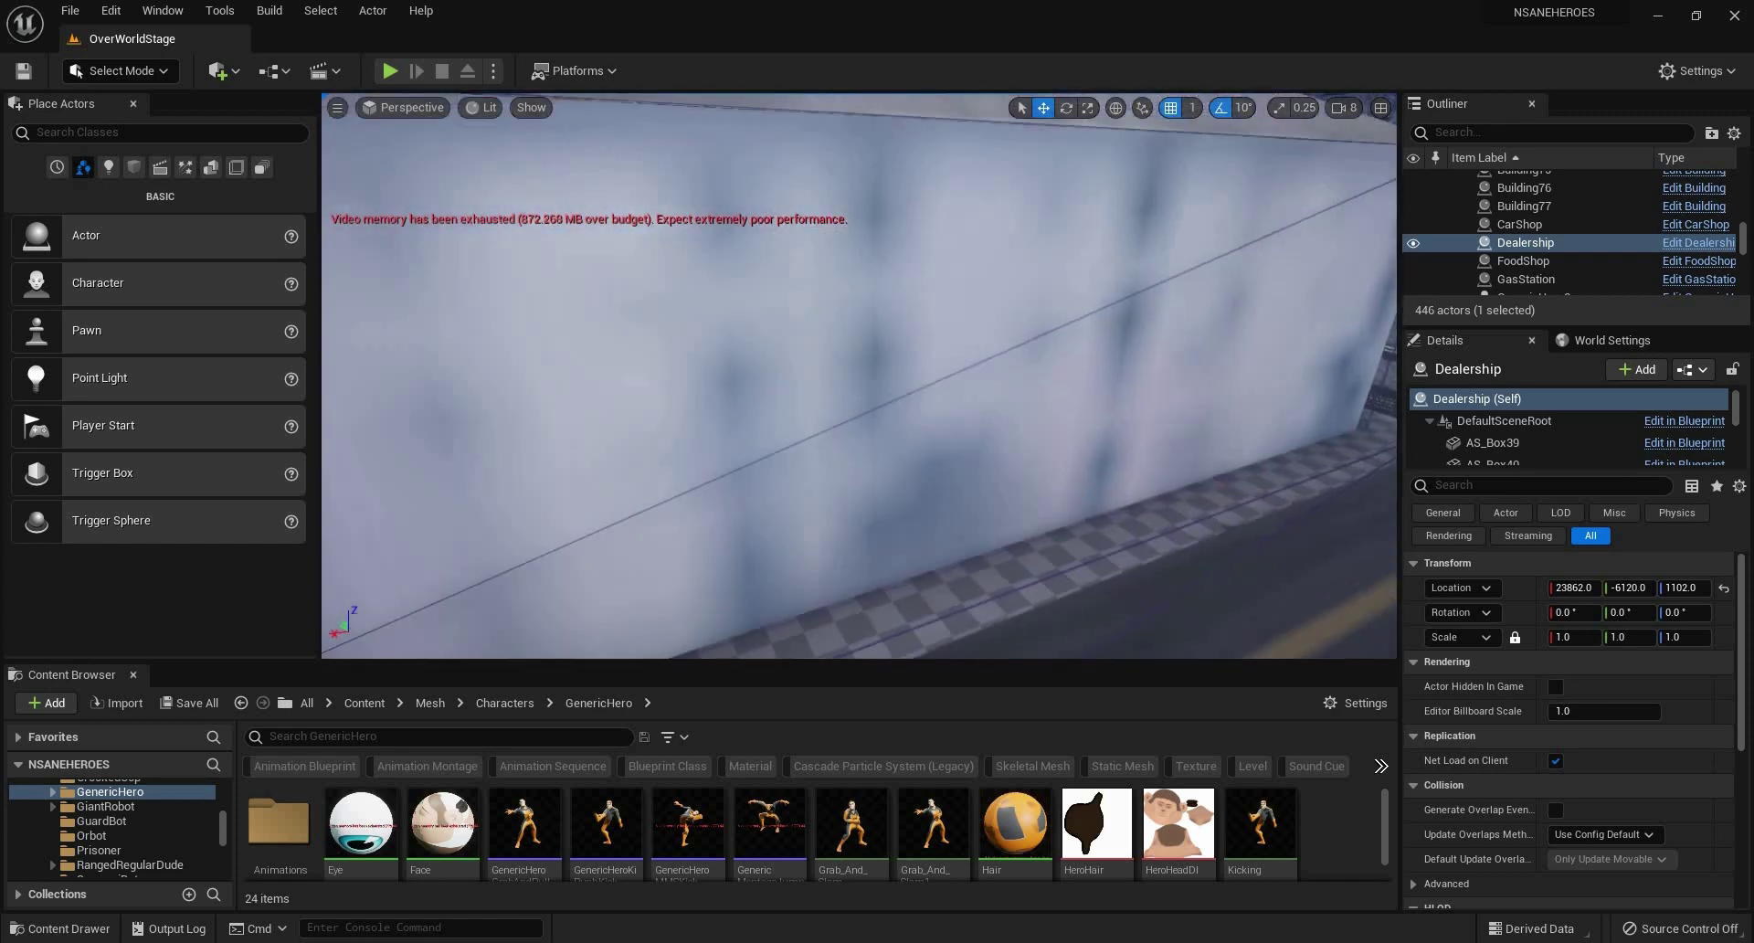
key("s")
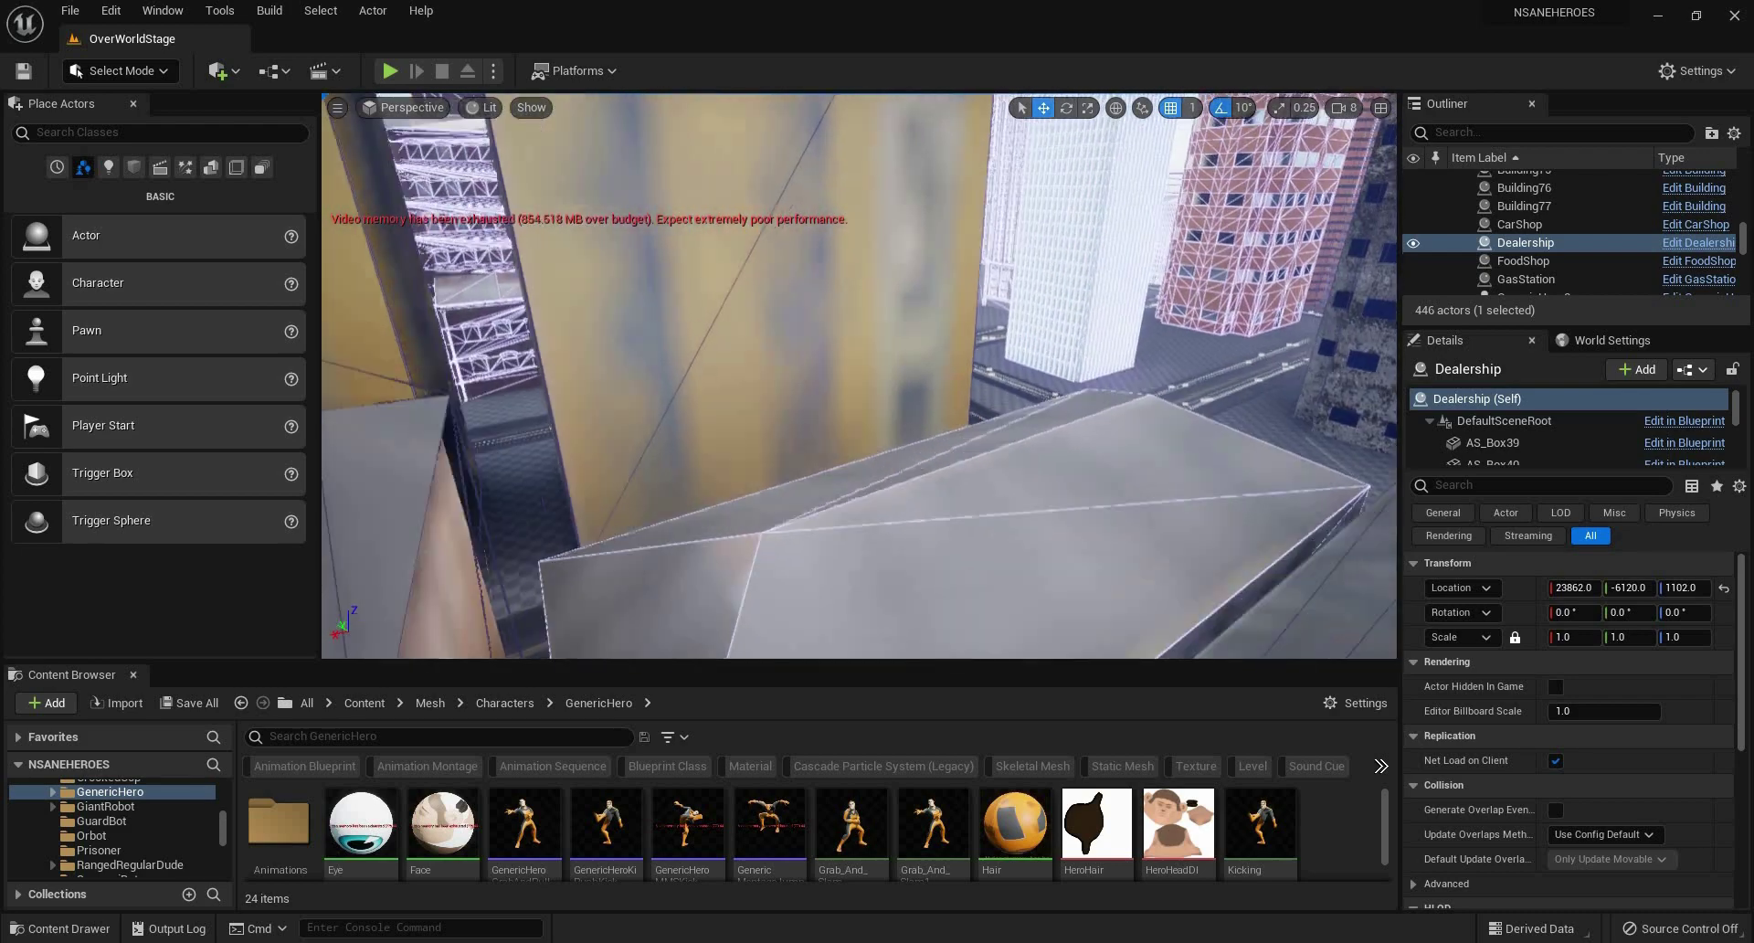
key("w")
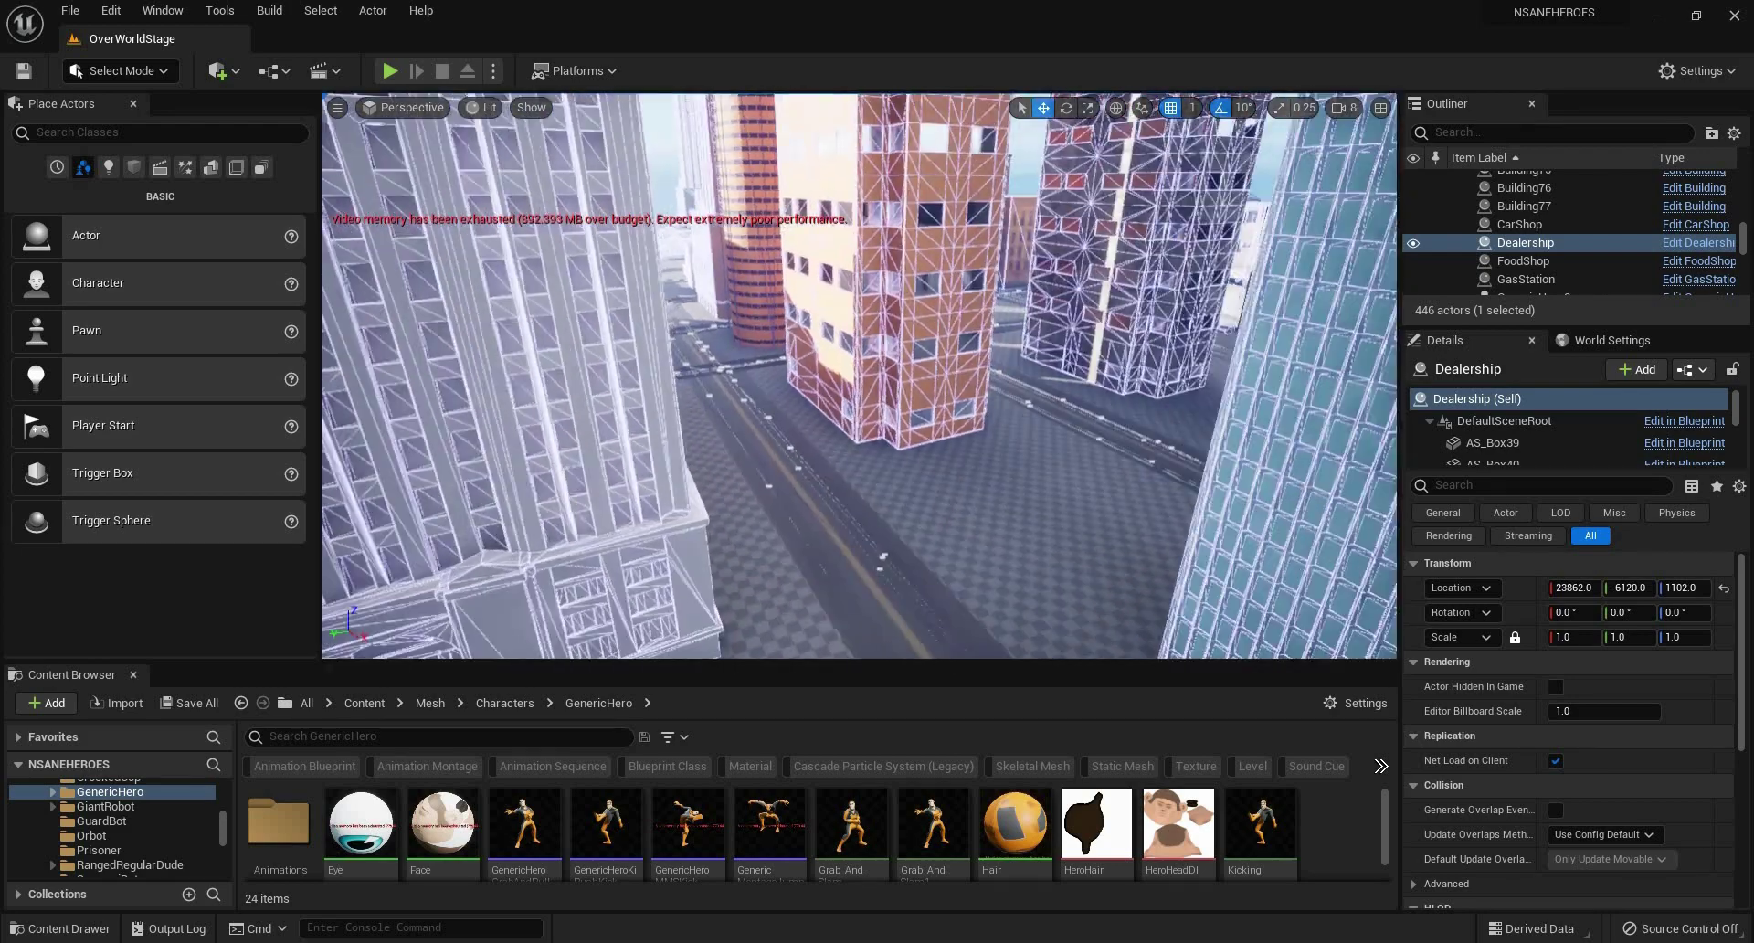
right_click_drag(639, 102, 556, 46)
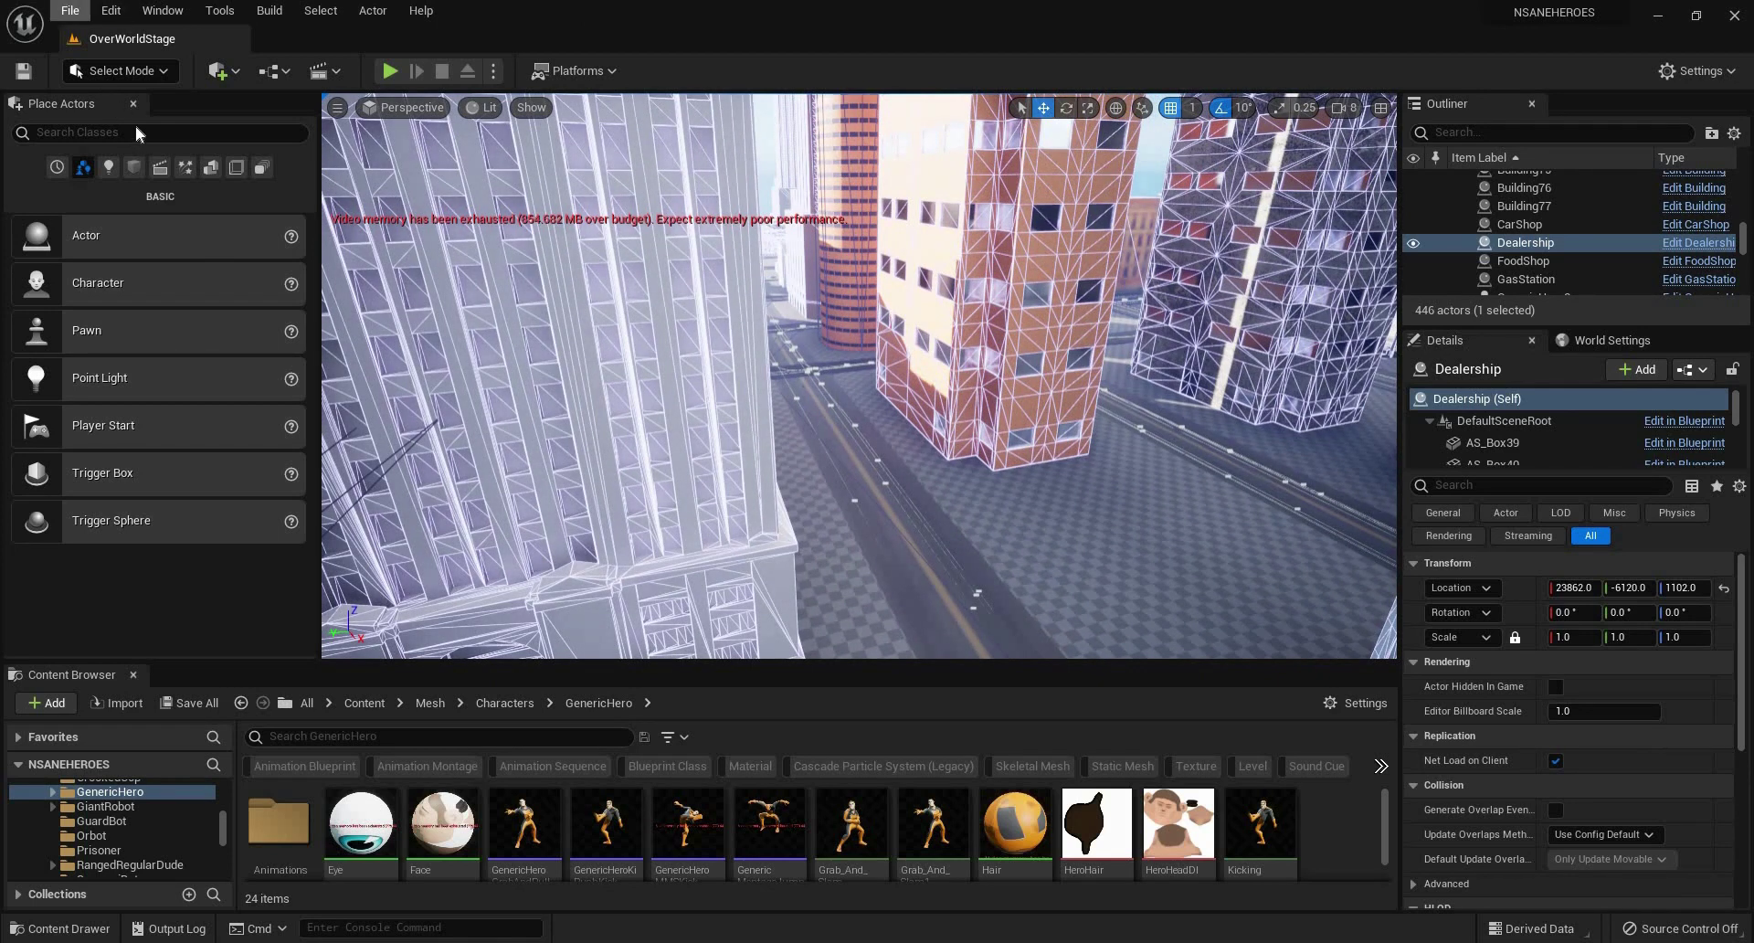
Open the recent level VonTrapensteinLevel.
left_click(70, 10)
mouse_move(274, 137)
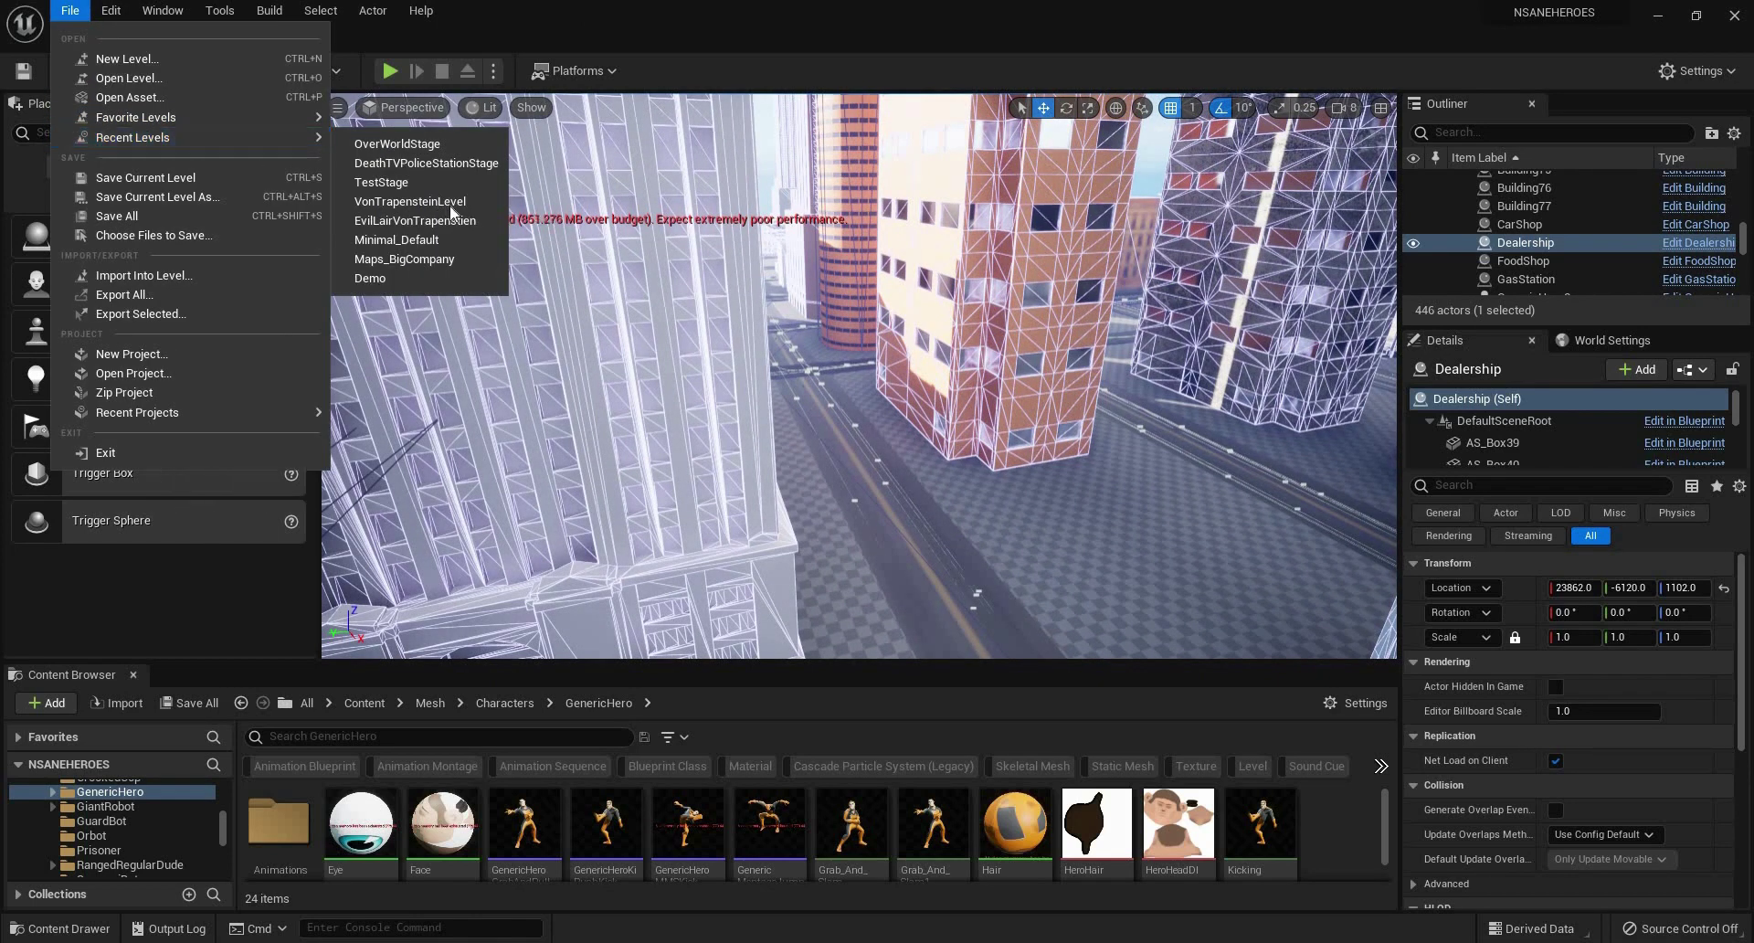
left_click(492, 201)
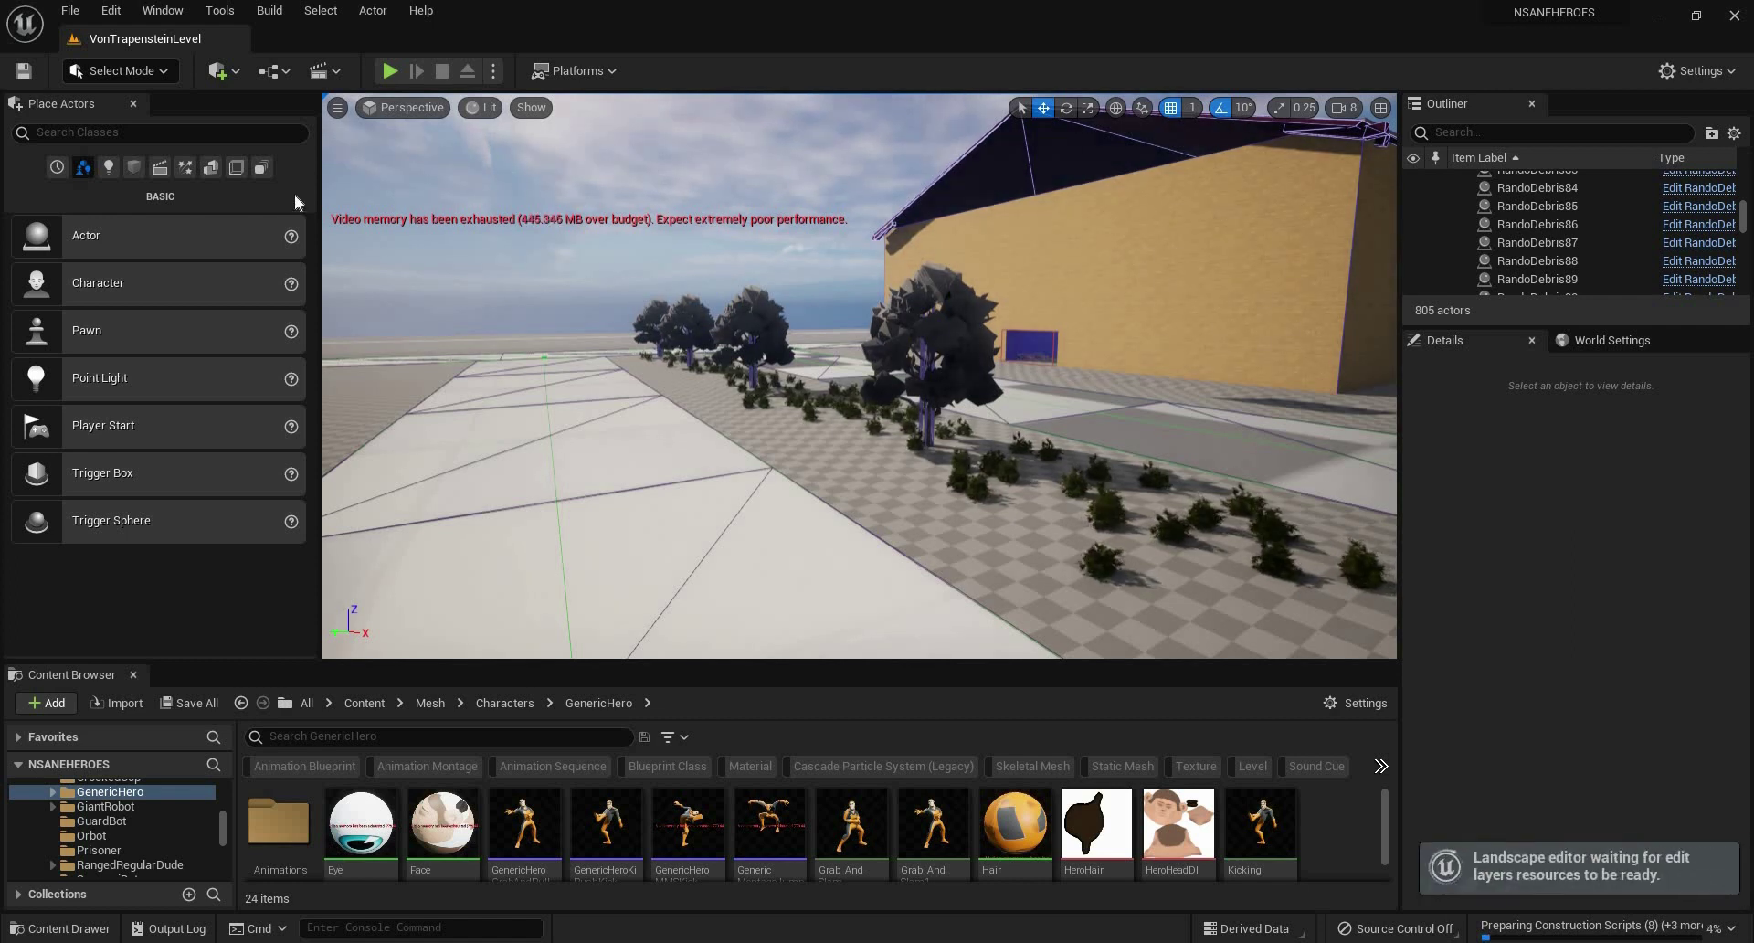
Examine the level's grounds from the large tan building and its trees to the twisted sci-fi tower.
key("w")
right_click_drag(858, 376, 767, 283)
key("s")
key("s")
right_click_drag(923, 370, 784, 324)
key("w")
key("s")
key("w")
key("s")
middle_click_drag(784, 324, 817, 174)
right_click_drag(817, 228, 817, 507)
left_click_drag(511, 383, 769, 336)
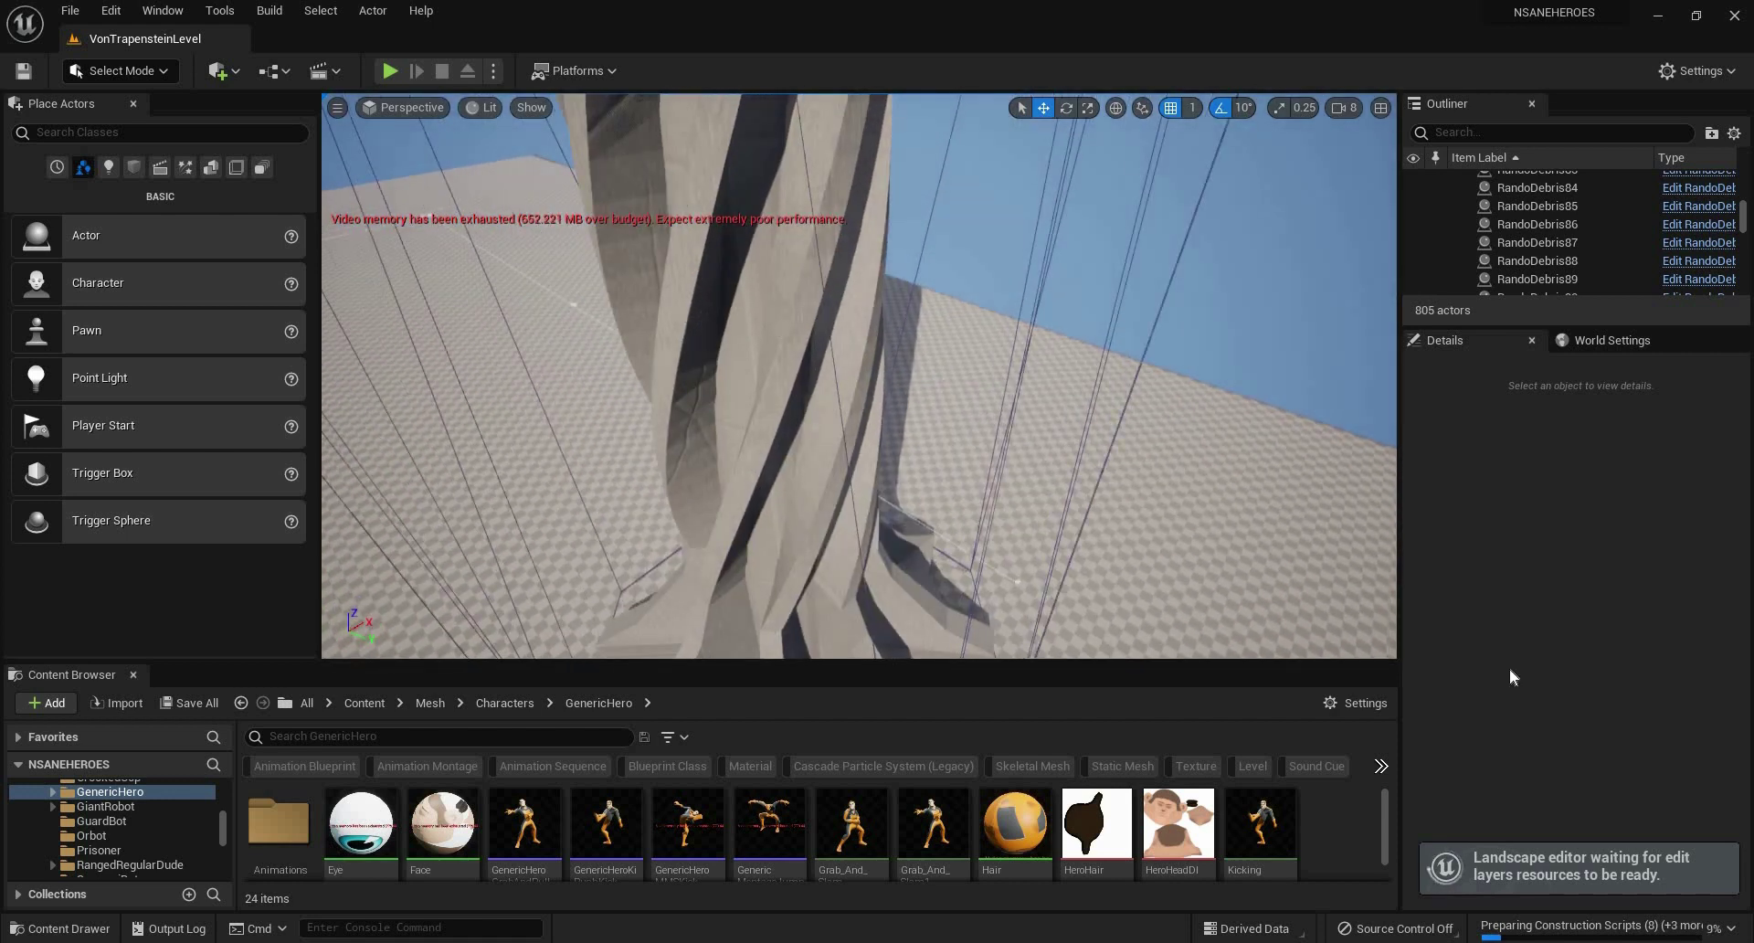
Set the Collision Complexity of the sci-fi tower's mesh to Use Complex Collision As Simple, and close the mesh editor.
left_click(770, 337)
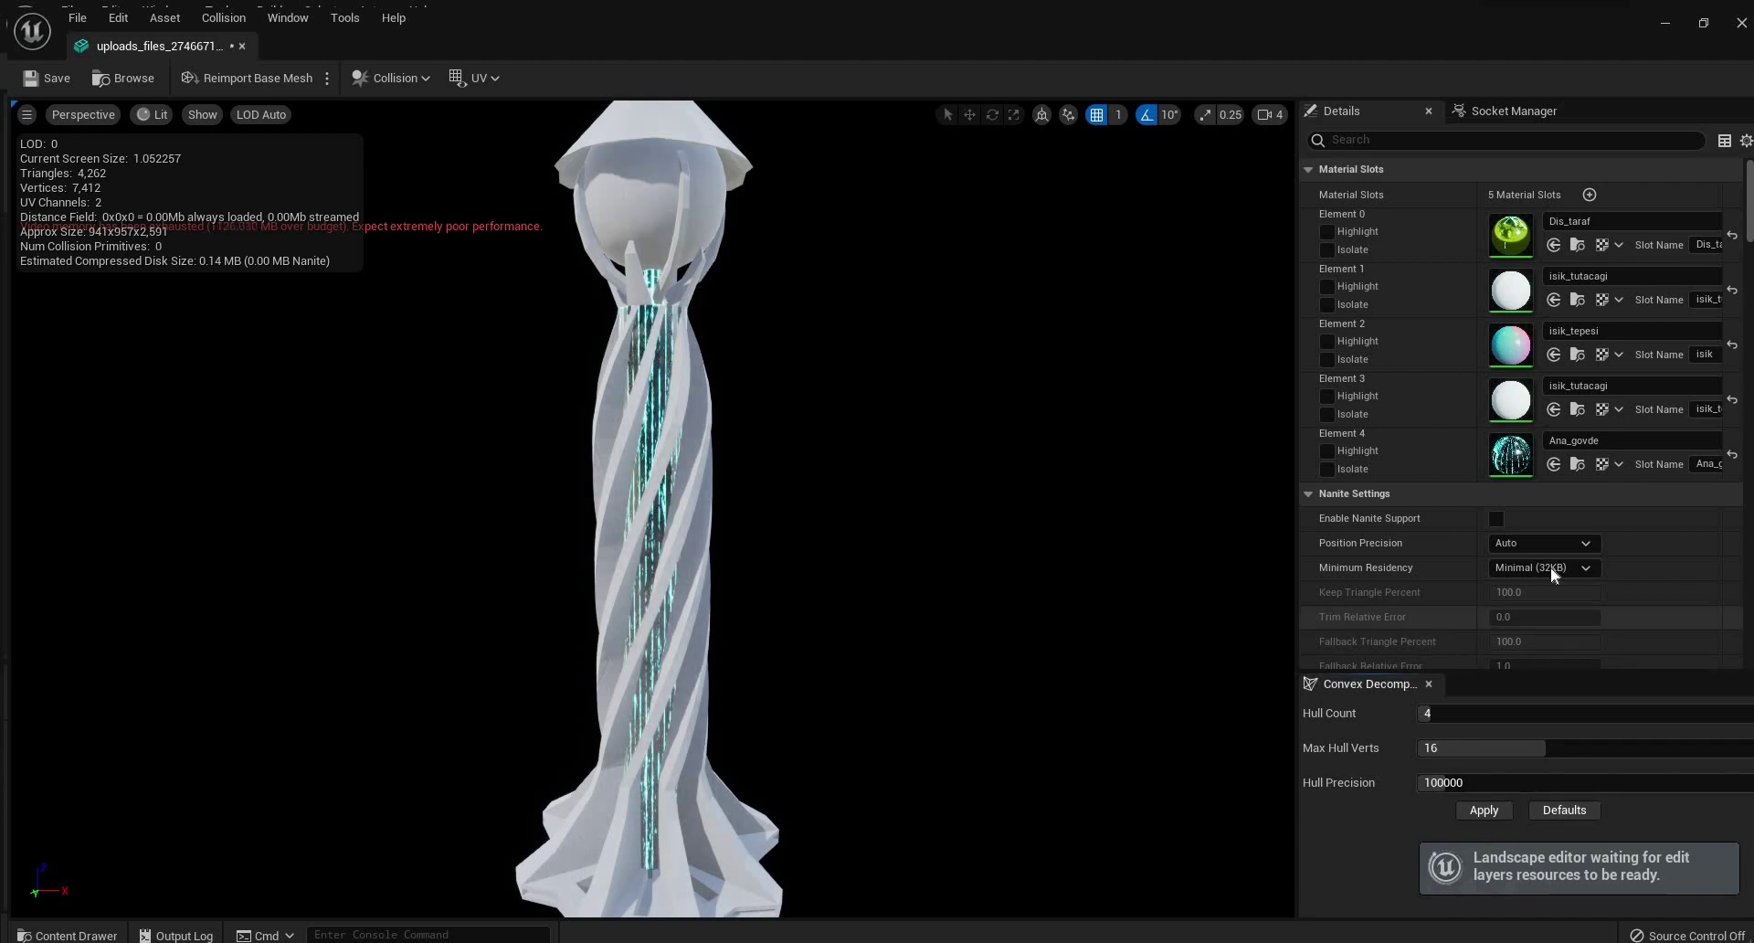
scroll(1551, 569, "down", 10)
scroll(1550, 567, "down", 10)
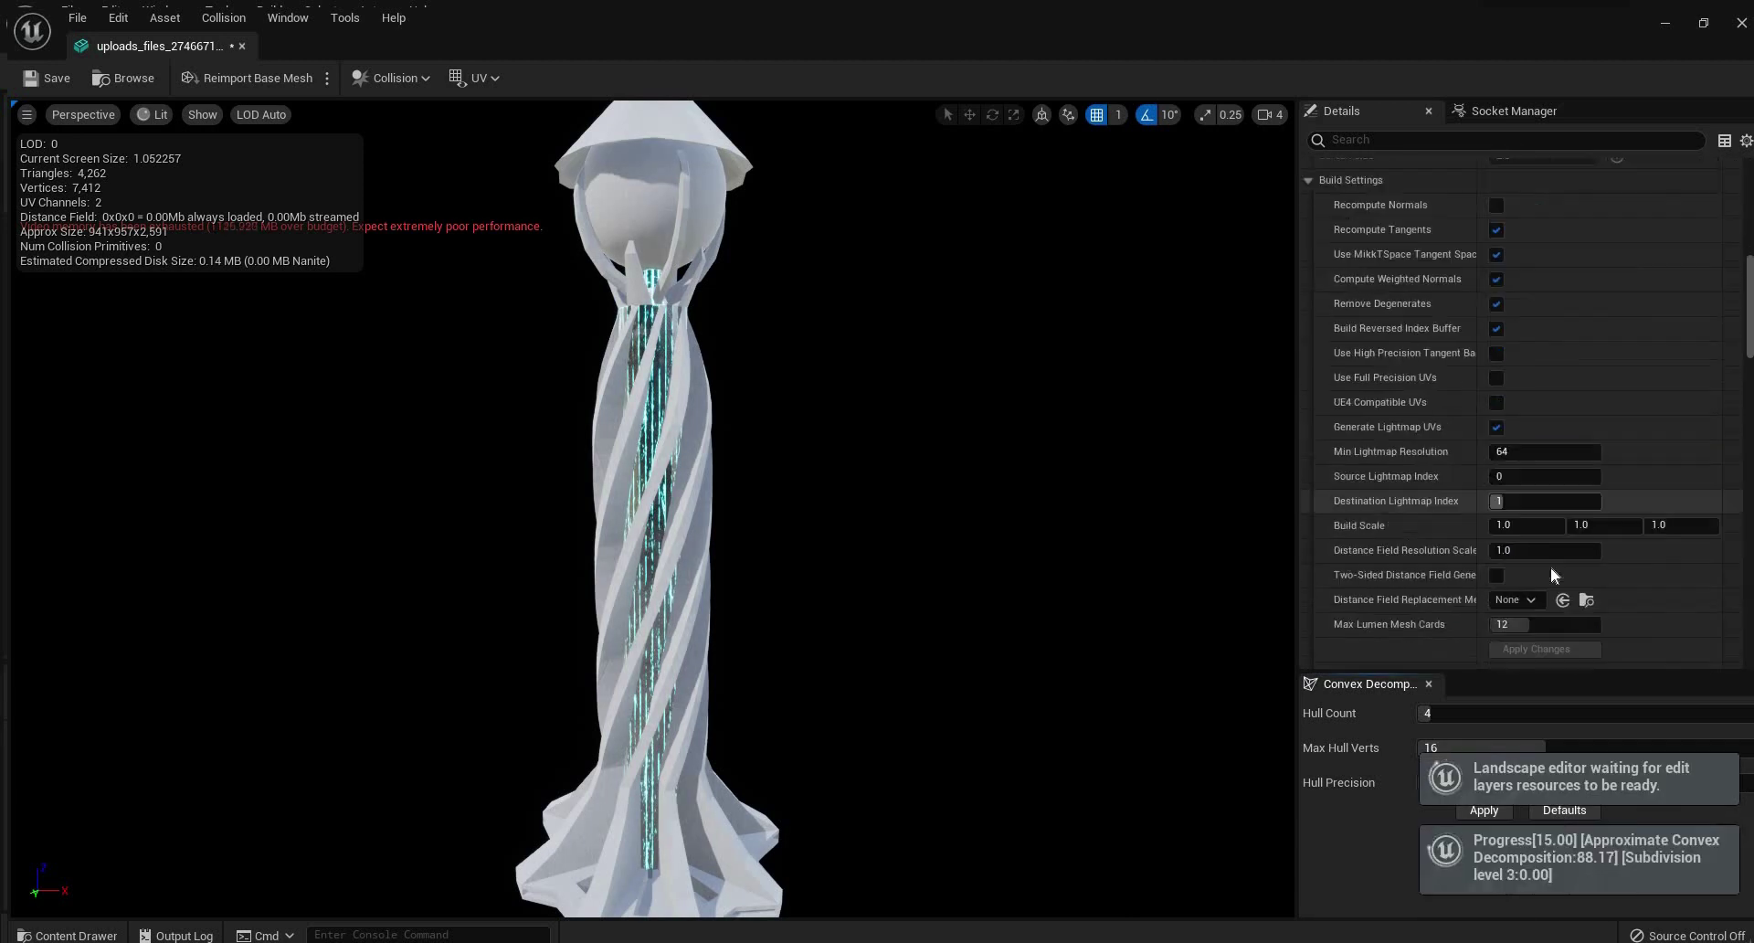
scroll(1549, 566, "down", 10)
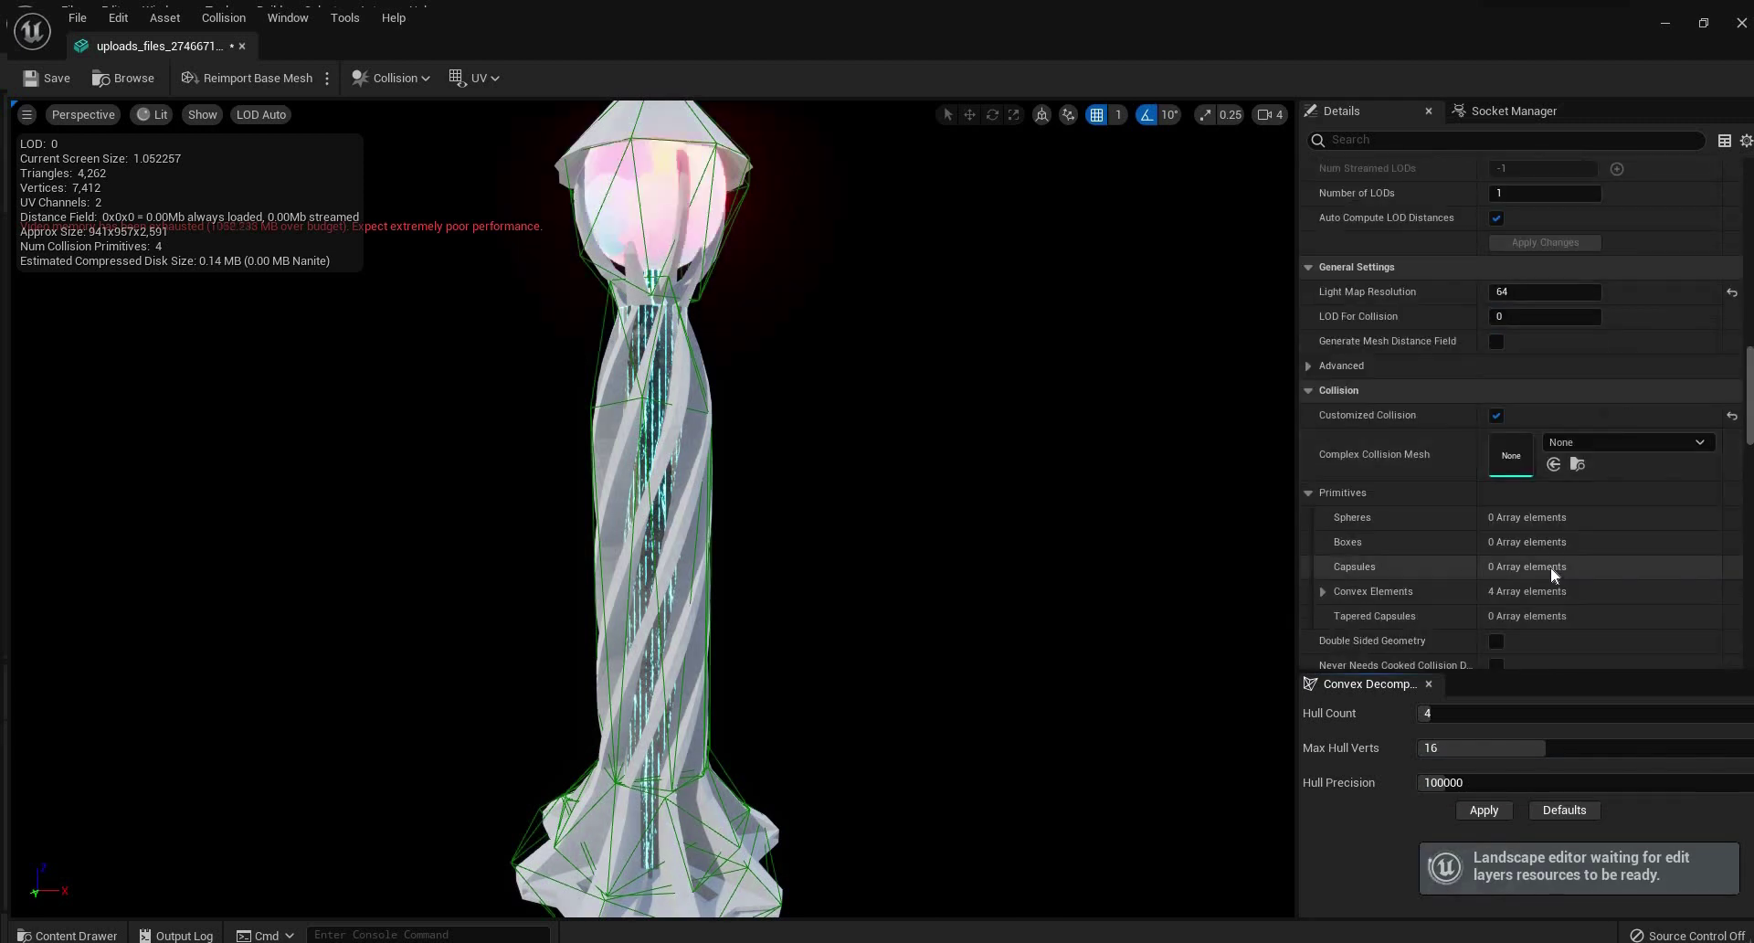
scroll(1552, 548, "down", 10)
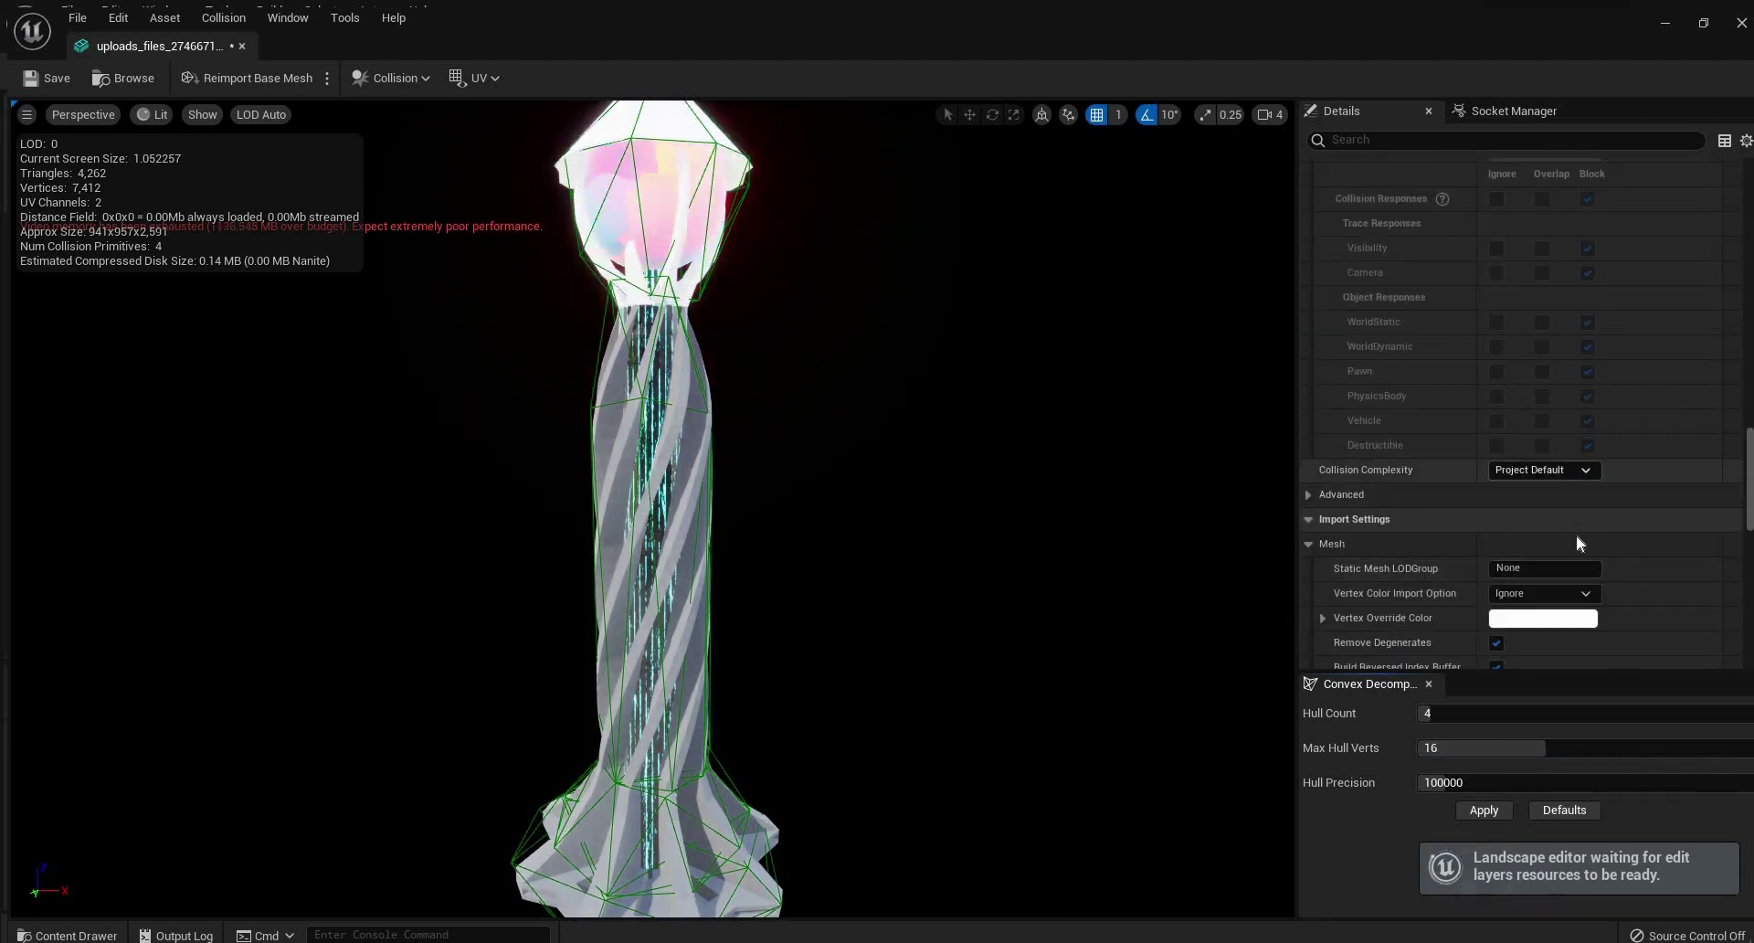
left_click(1567, 471)
key("Return")
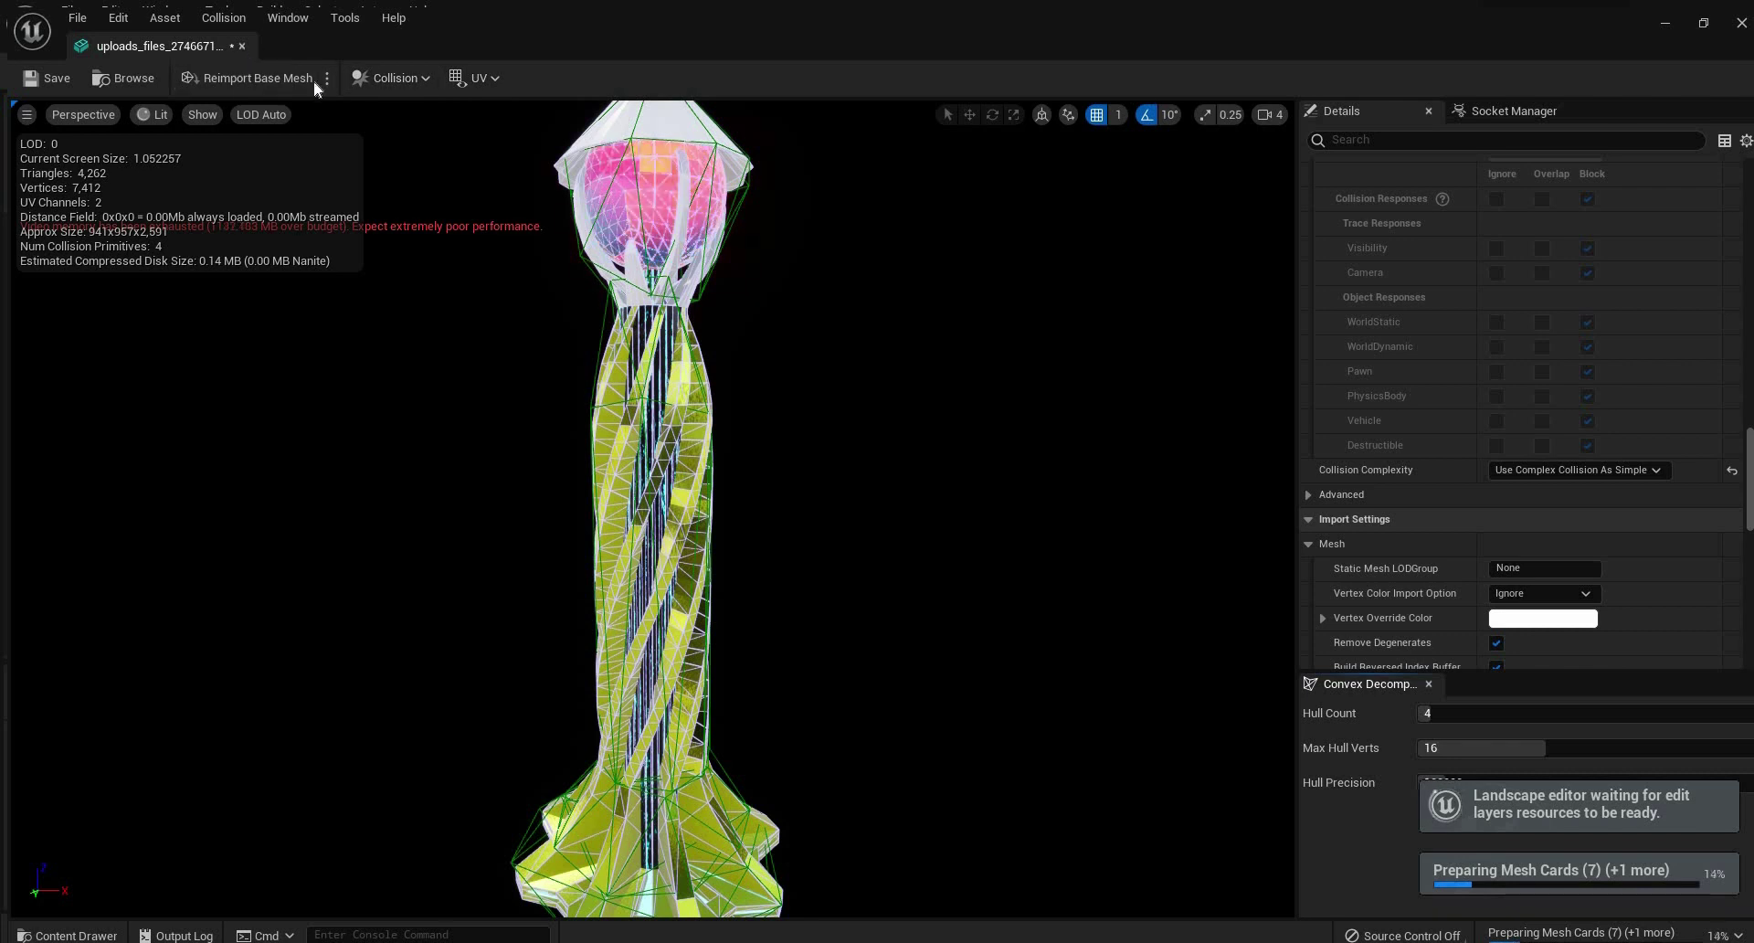
left_click(241, 46)
Examine the blue corridor and crate room inside the building, the tree-lined grounds, and the road along the outer wall.
right_click_drag(858, 374, 548, 366)
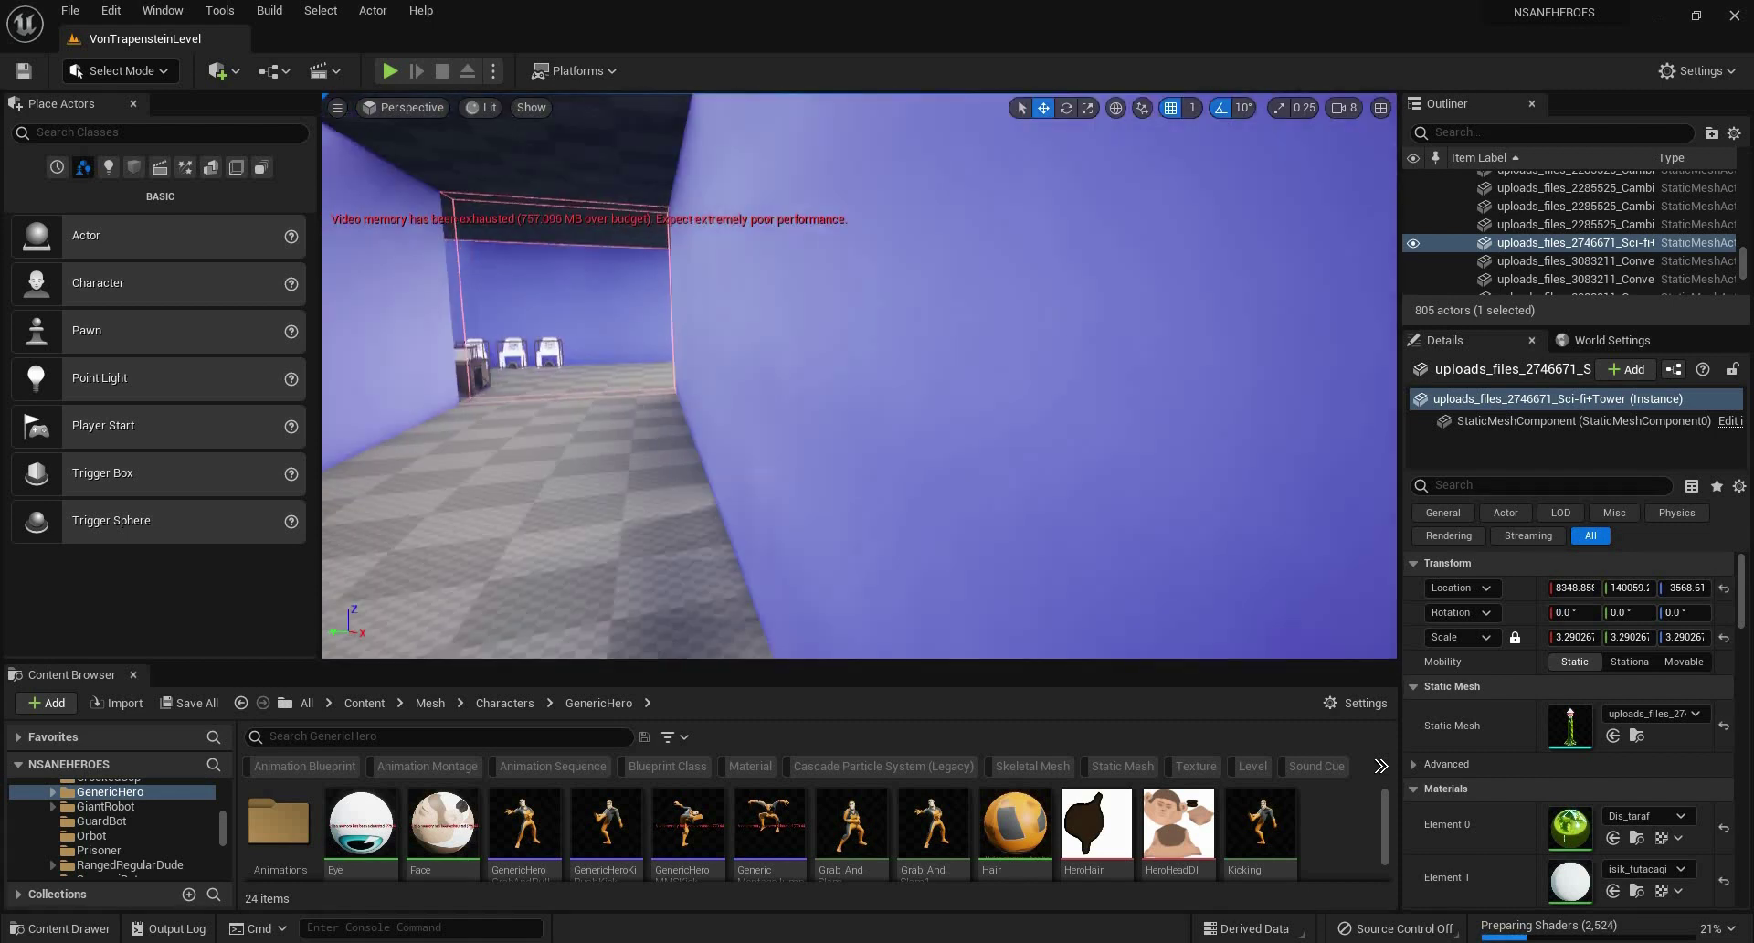
key("w")
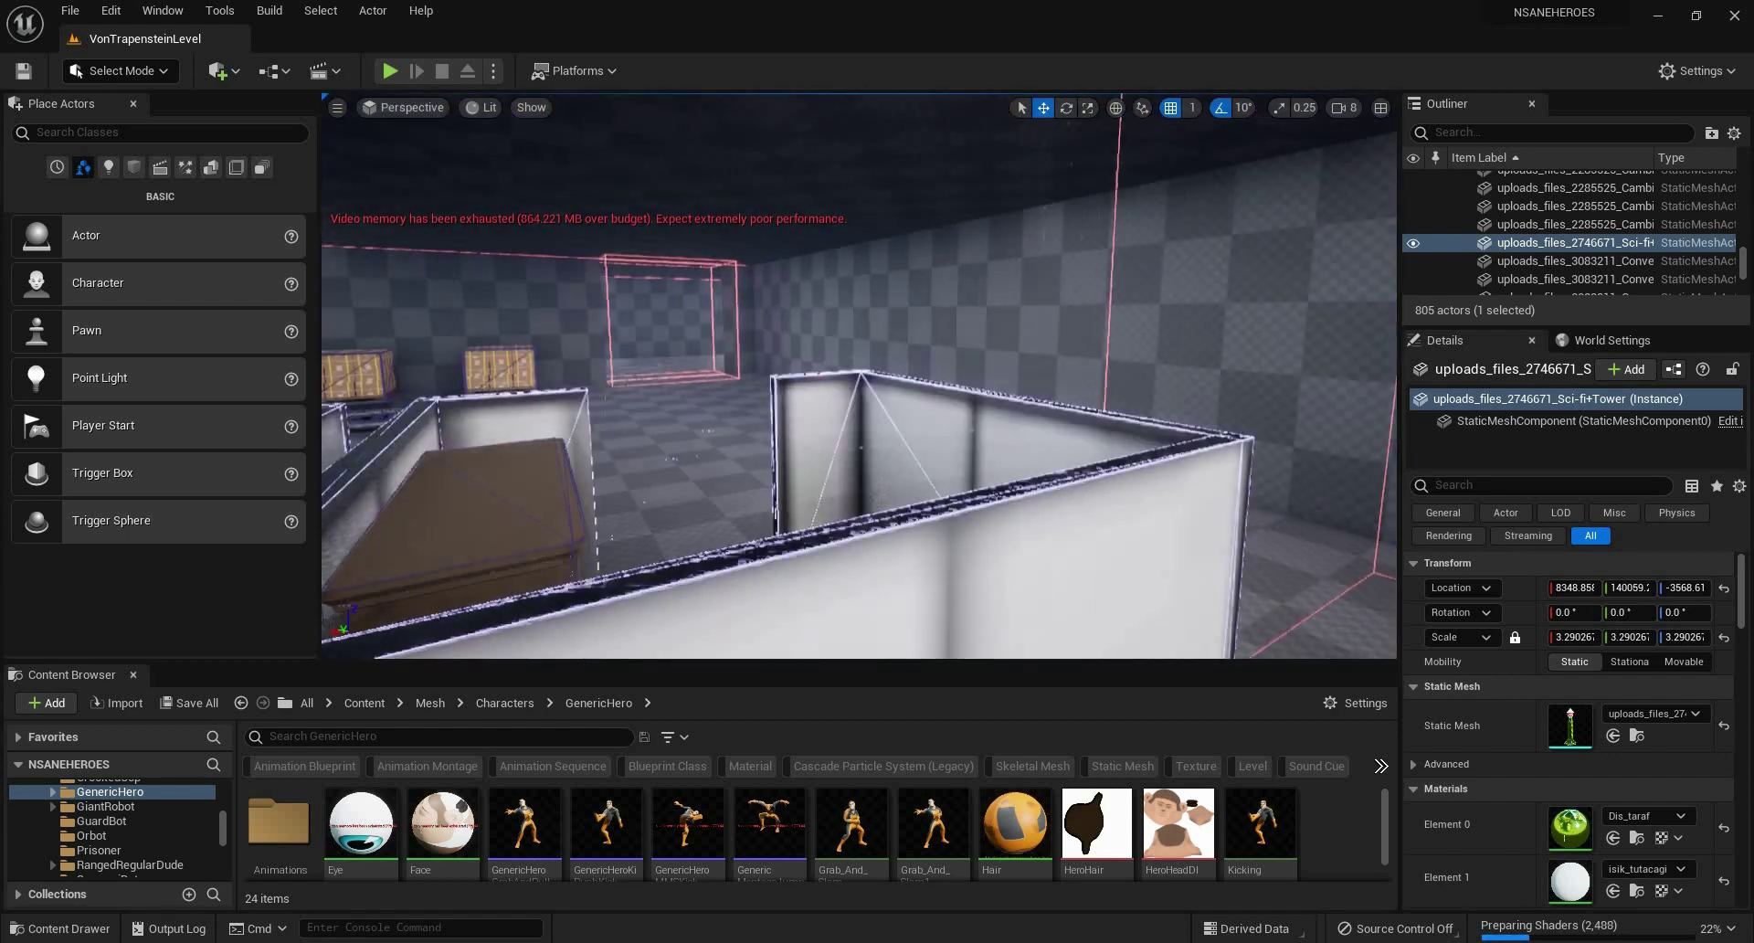
key("w")
key("s")
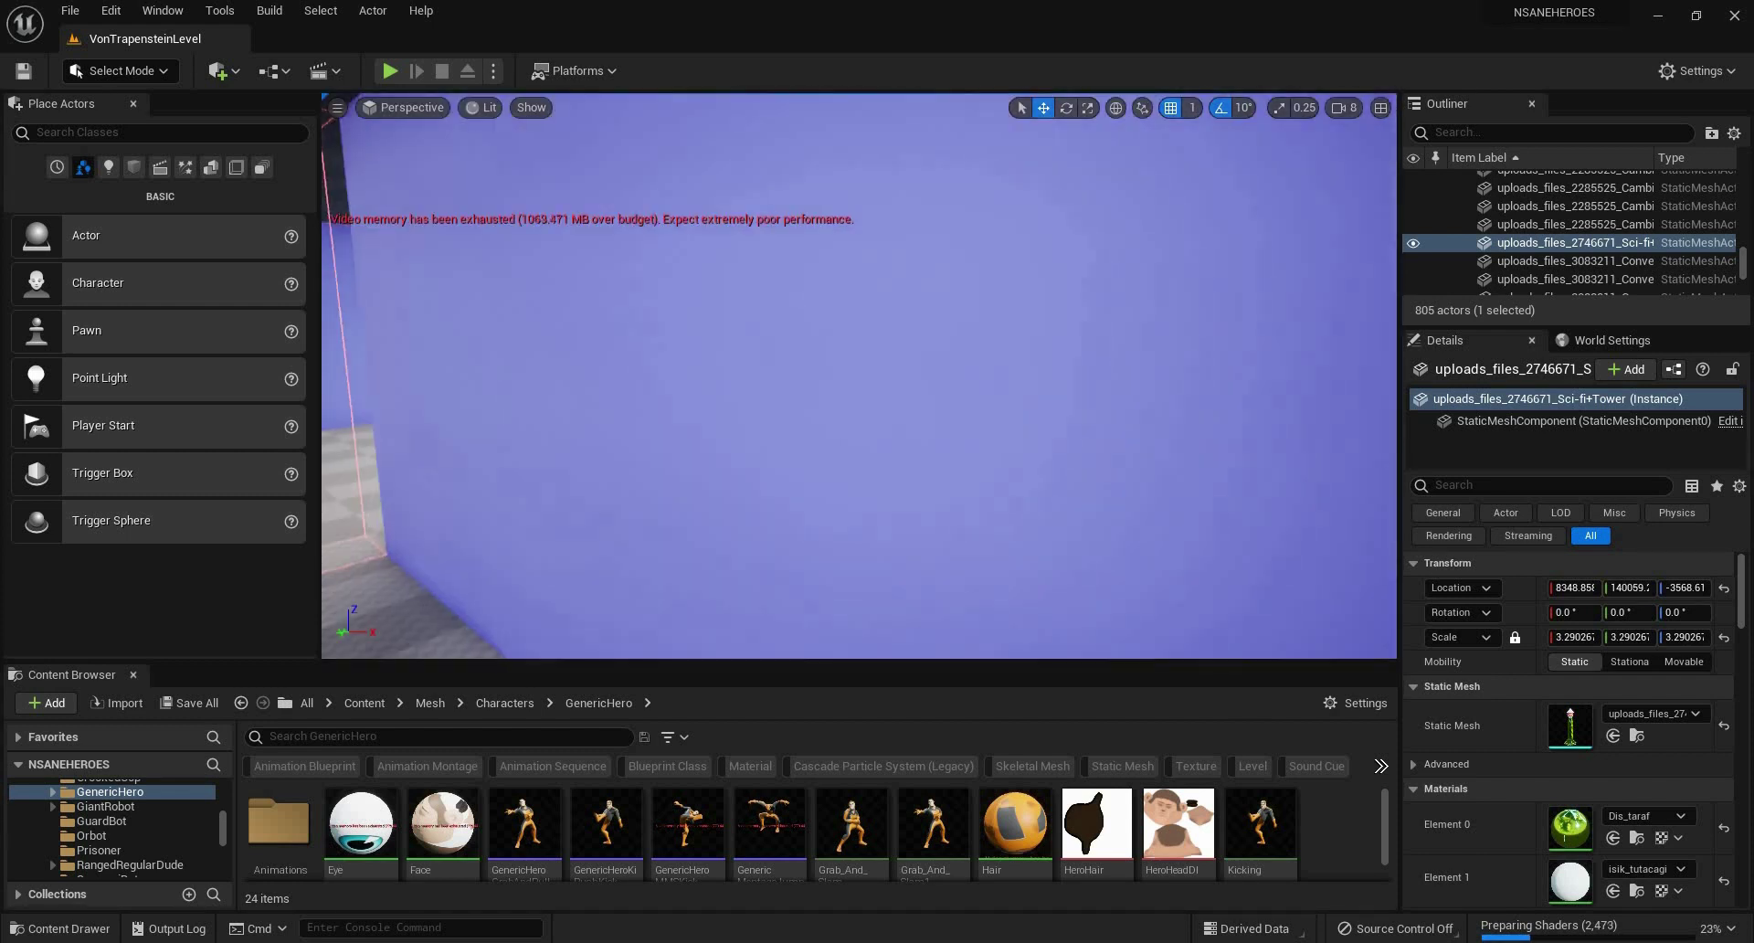
key("w")
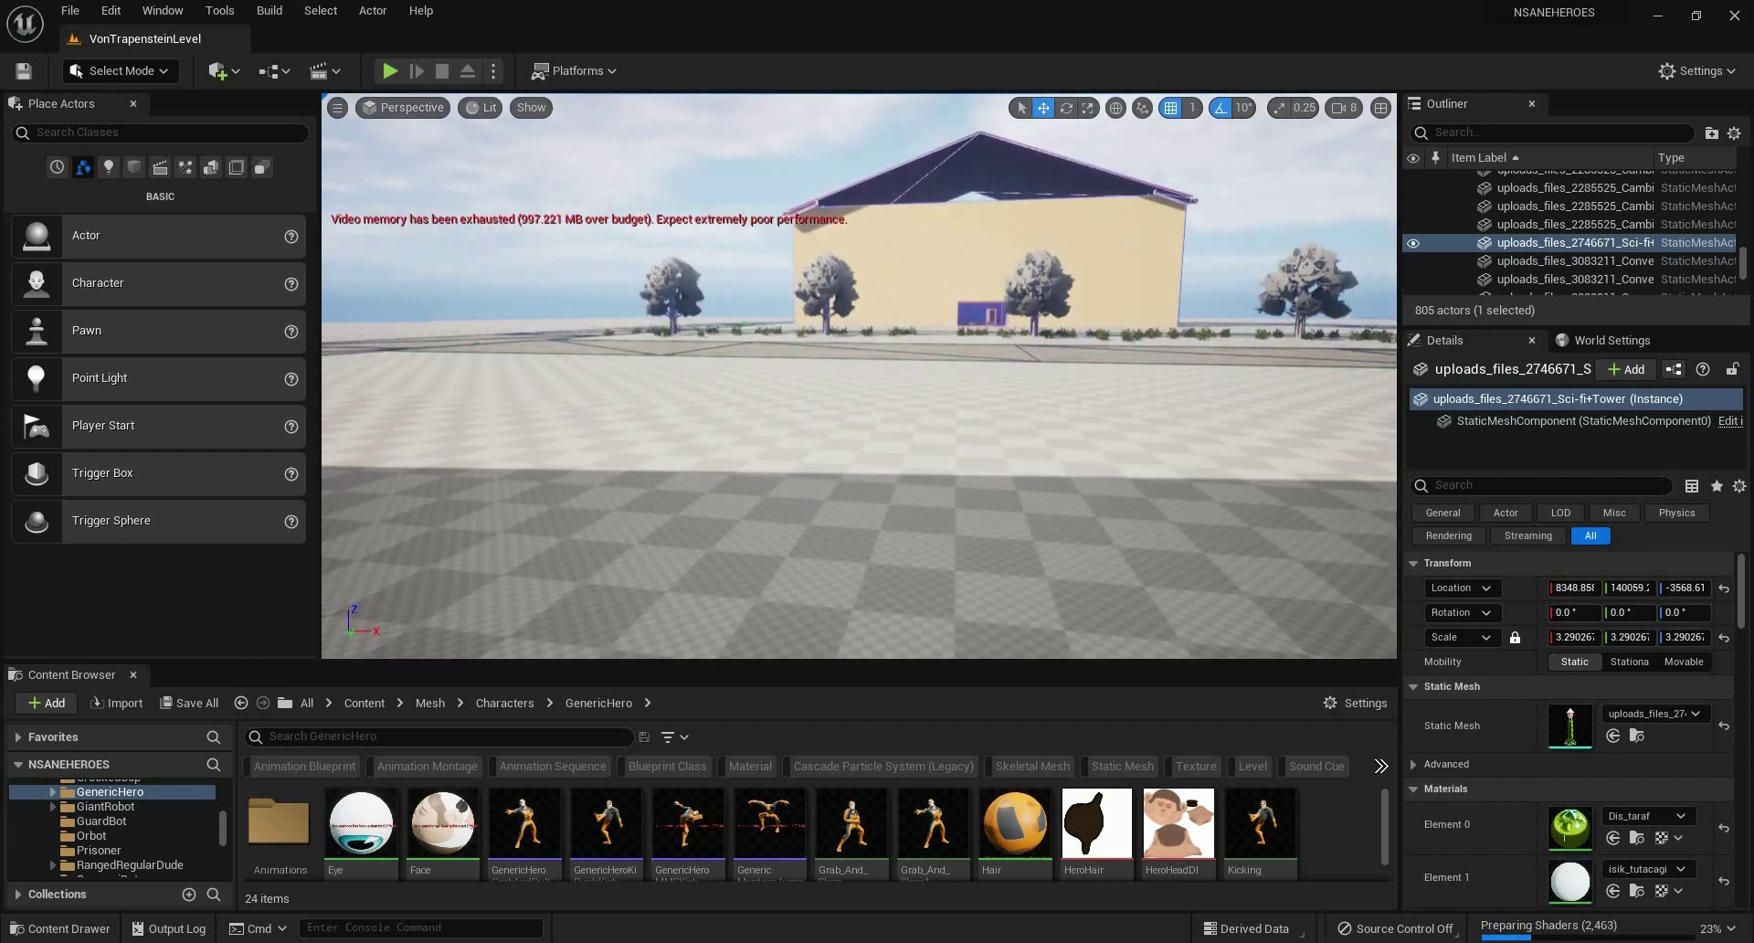
key("w")
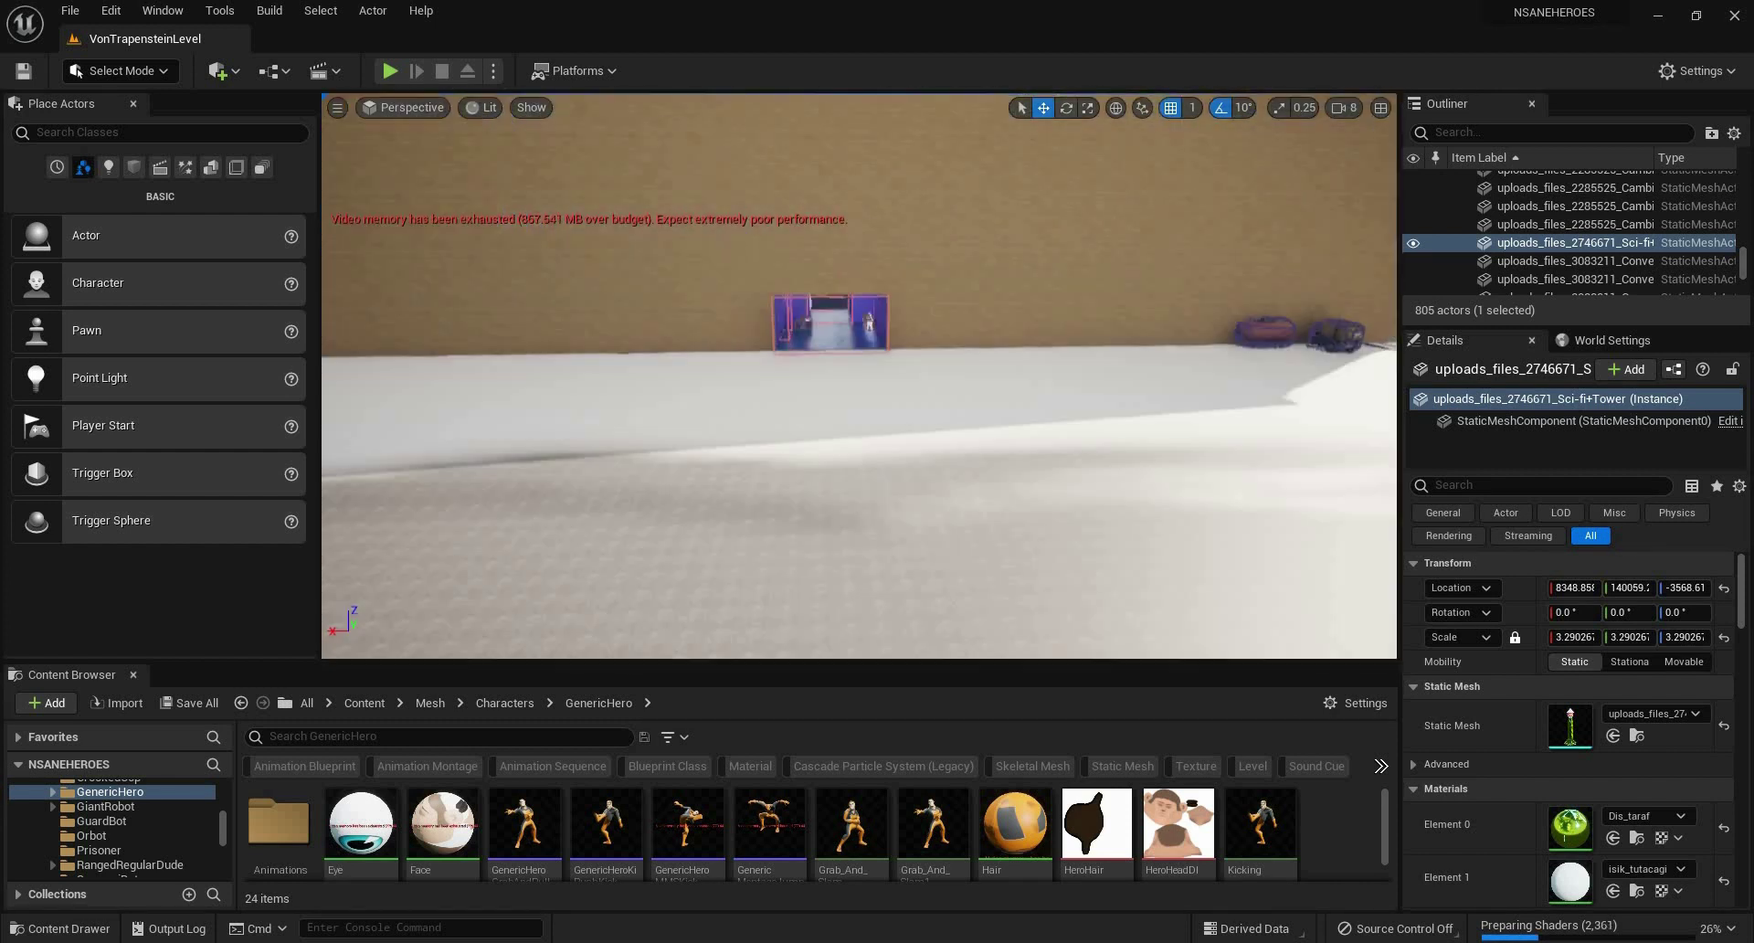
key("w")
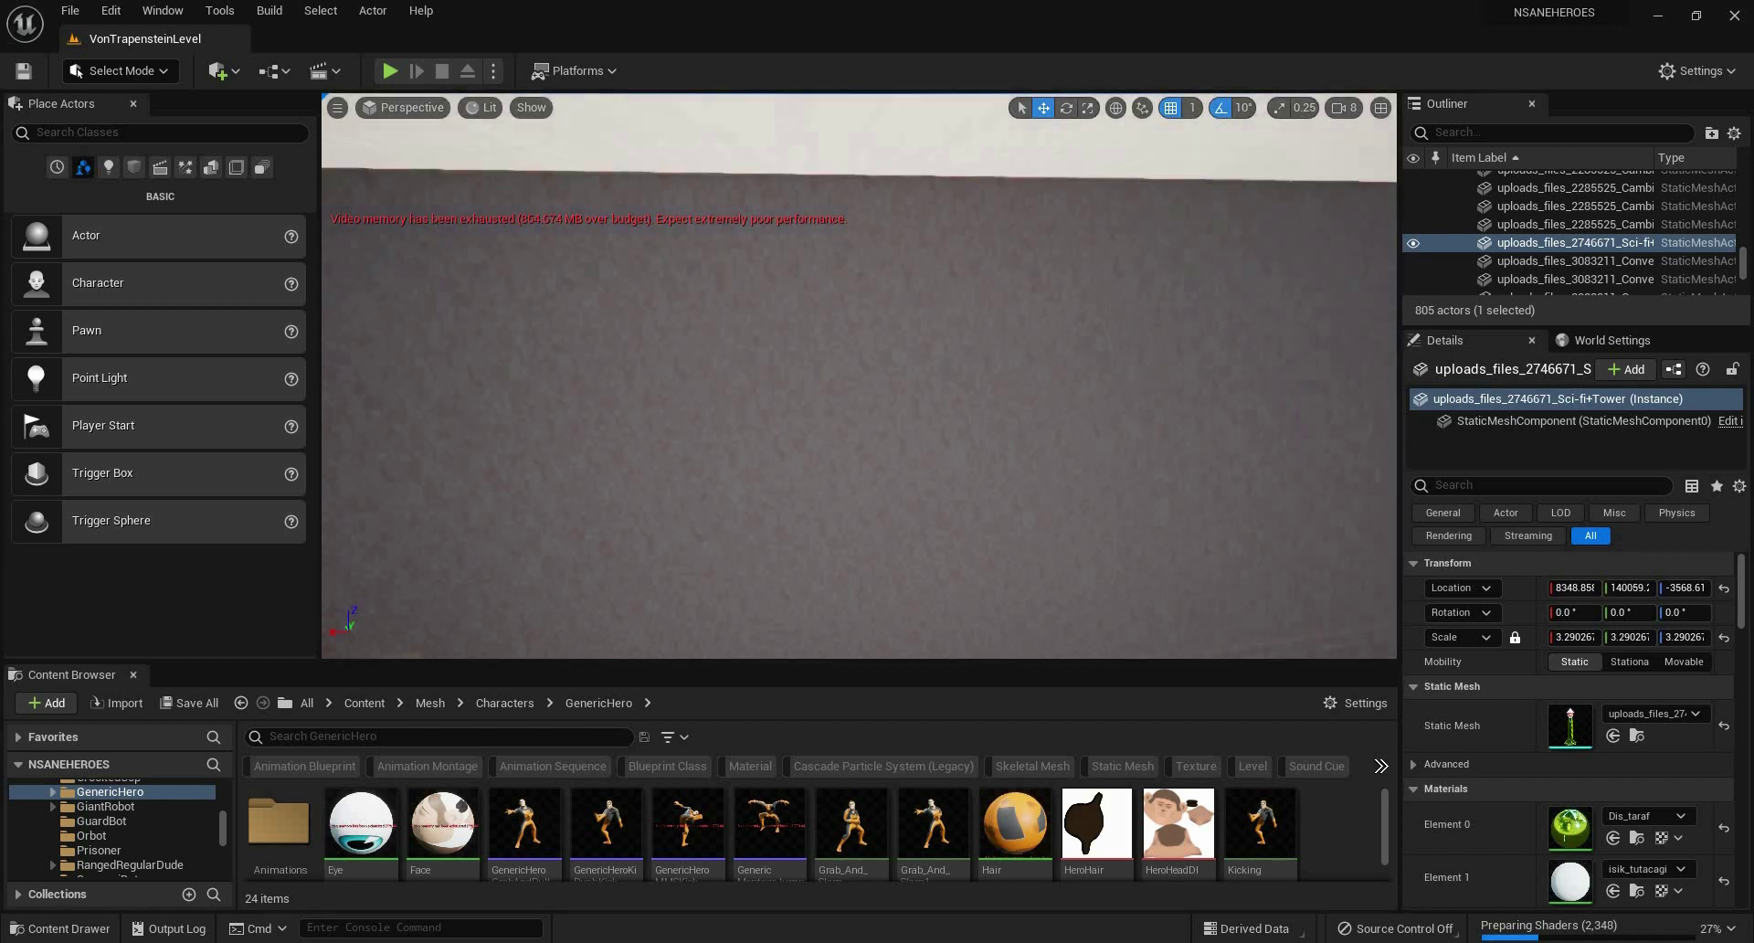
right_click_drag(859, 375, 1096, 383)
key("w")
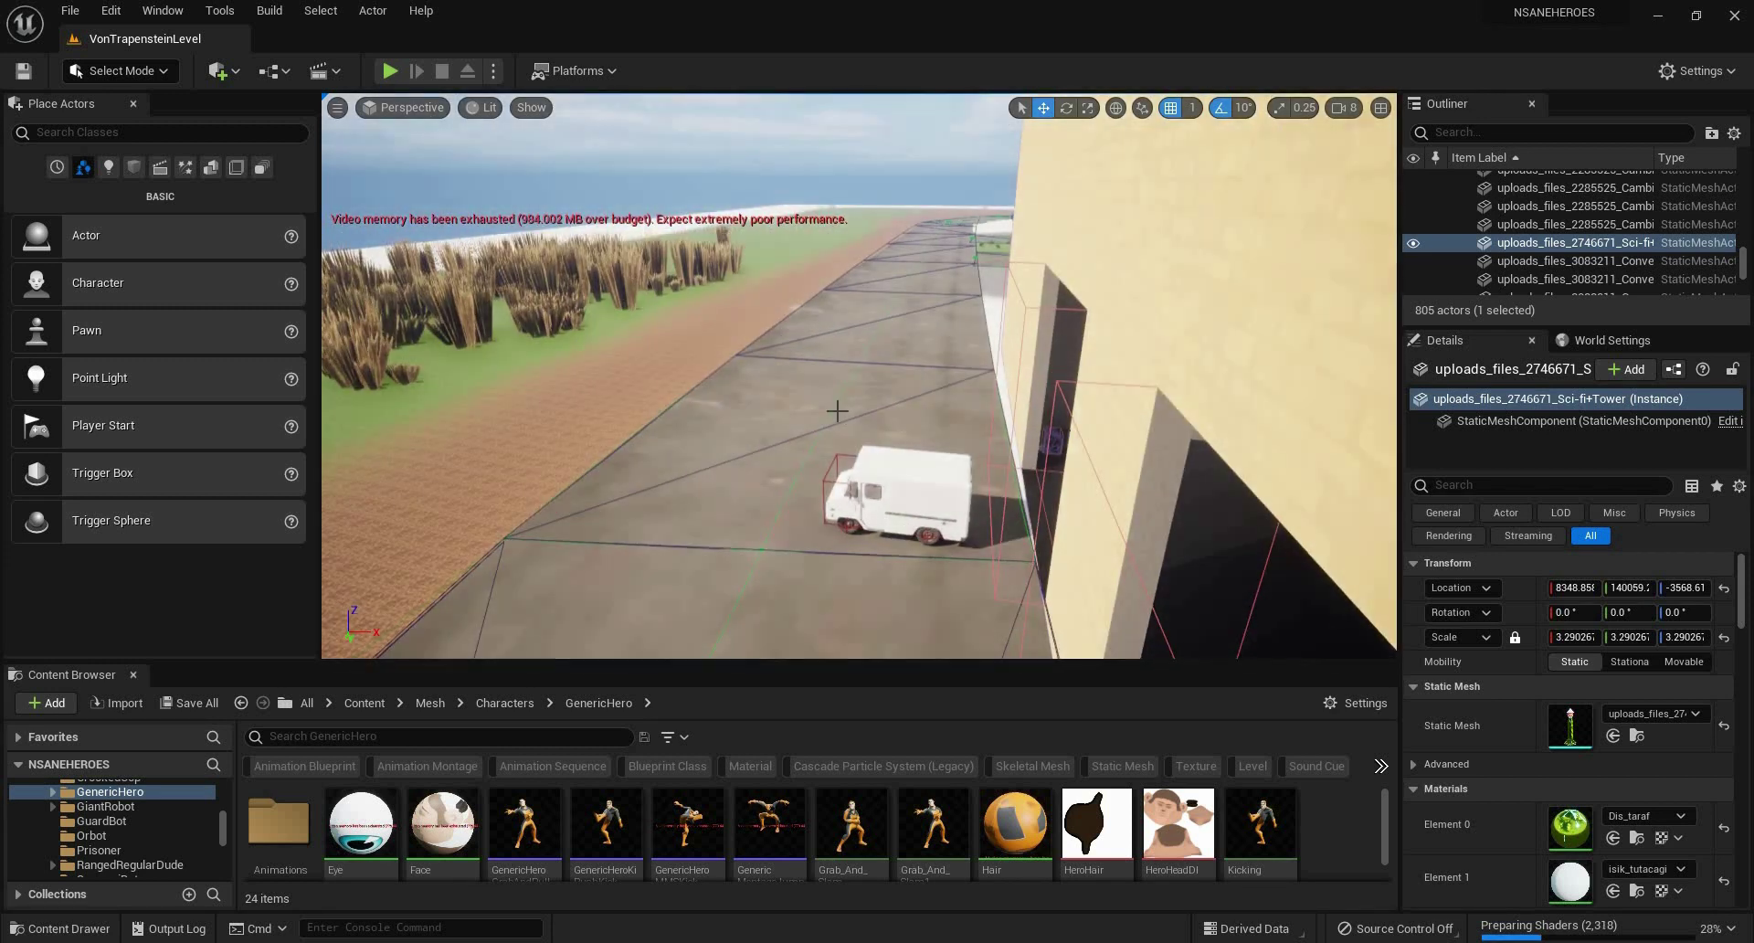
Select the white box truck outside, and the PowerCellKey generator inside the building.
left_click(900, 493)
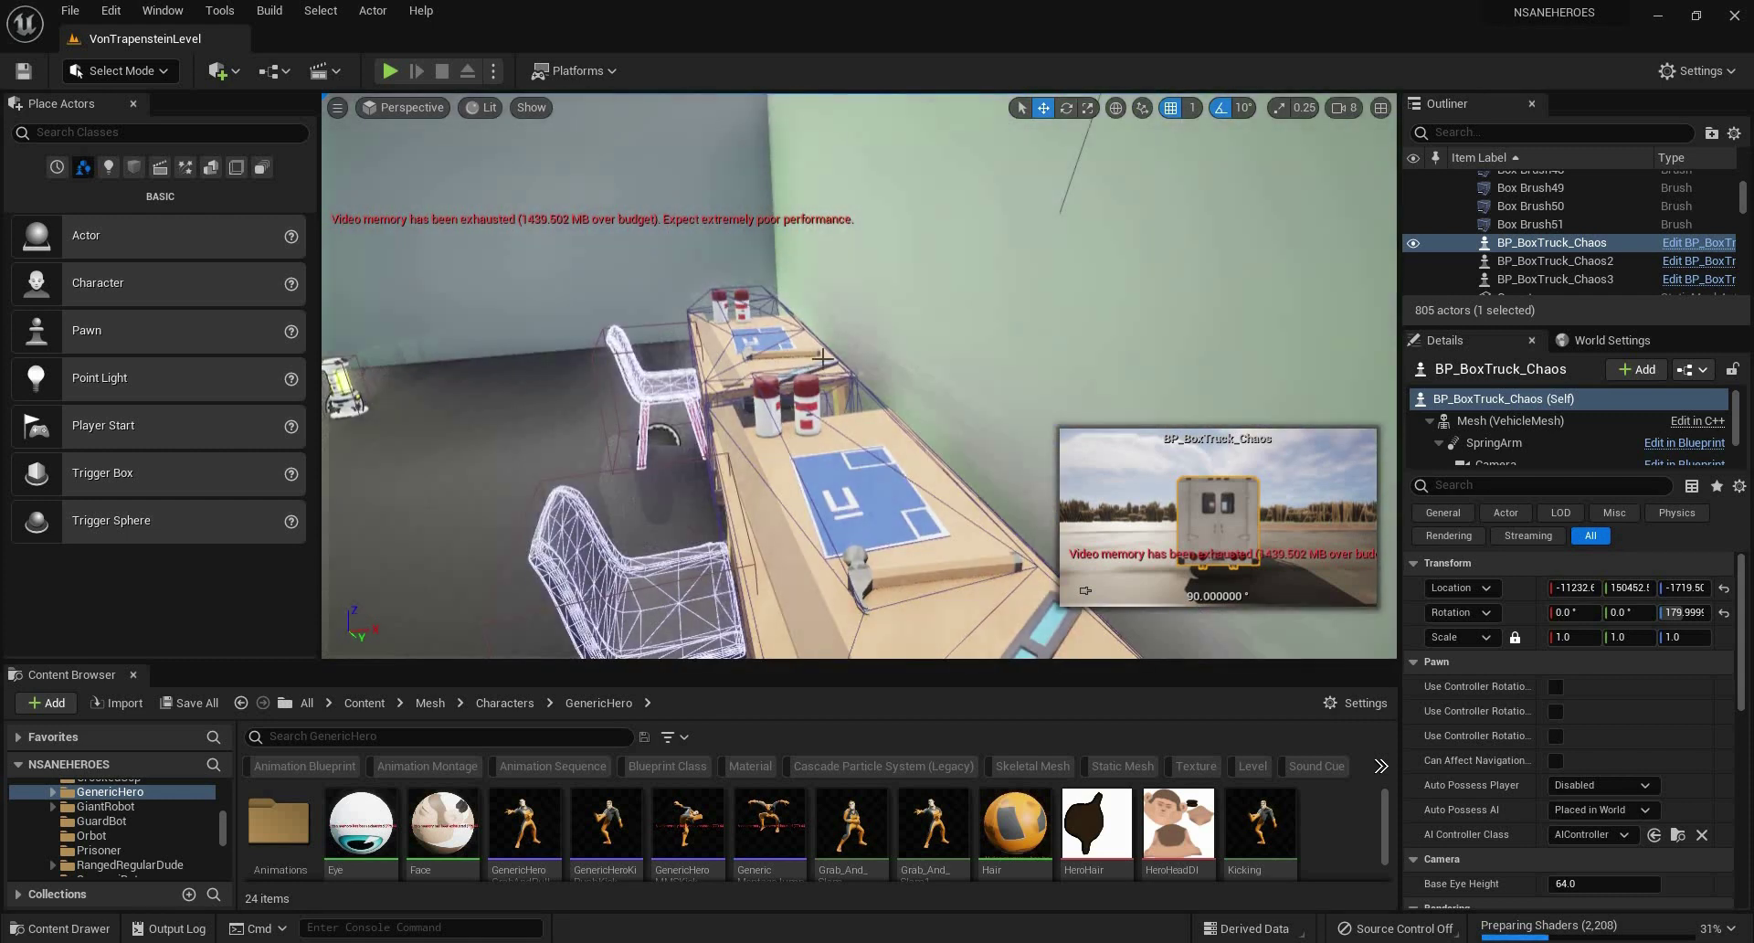
right_click_drag(797, 352, 379, 300)
left_click(785, 344)
key("w")
right_click_drag(964, 317, 1051, 351)
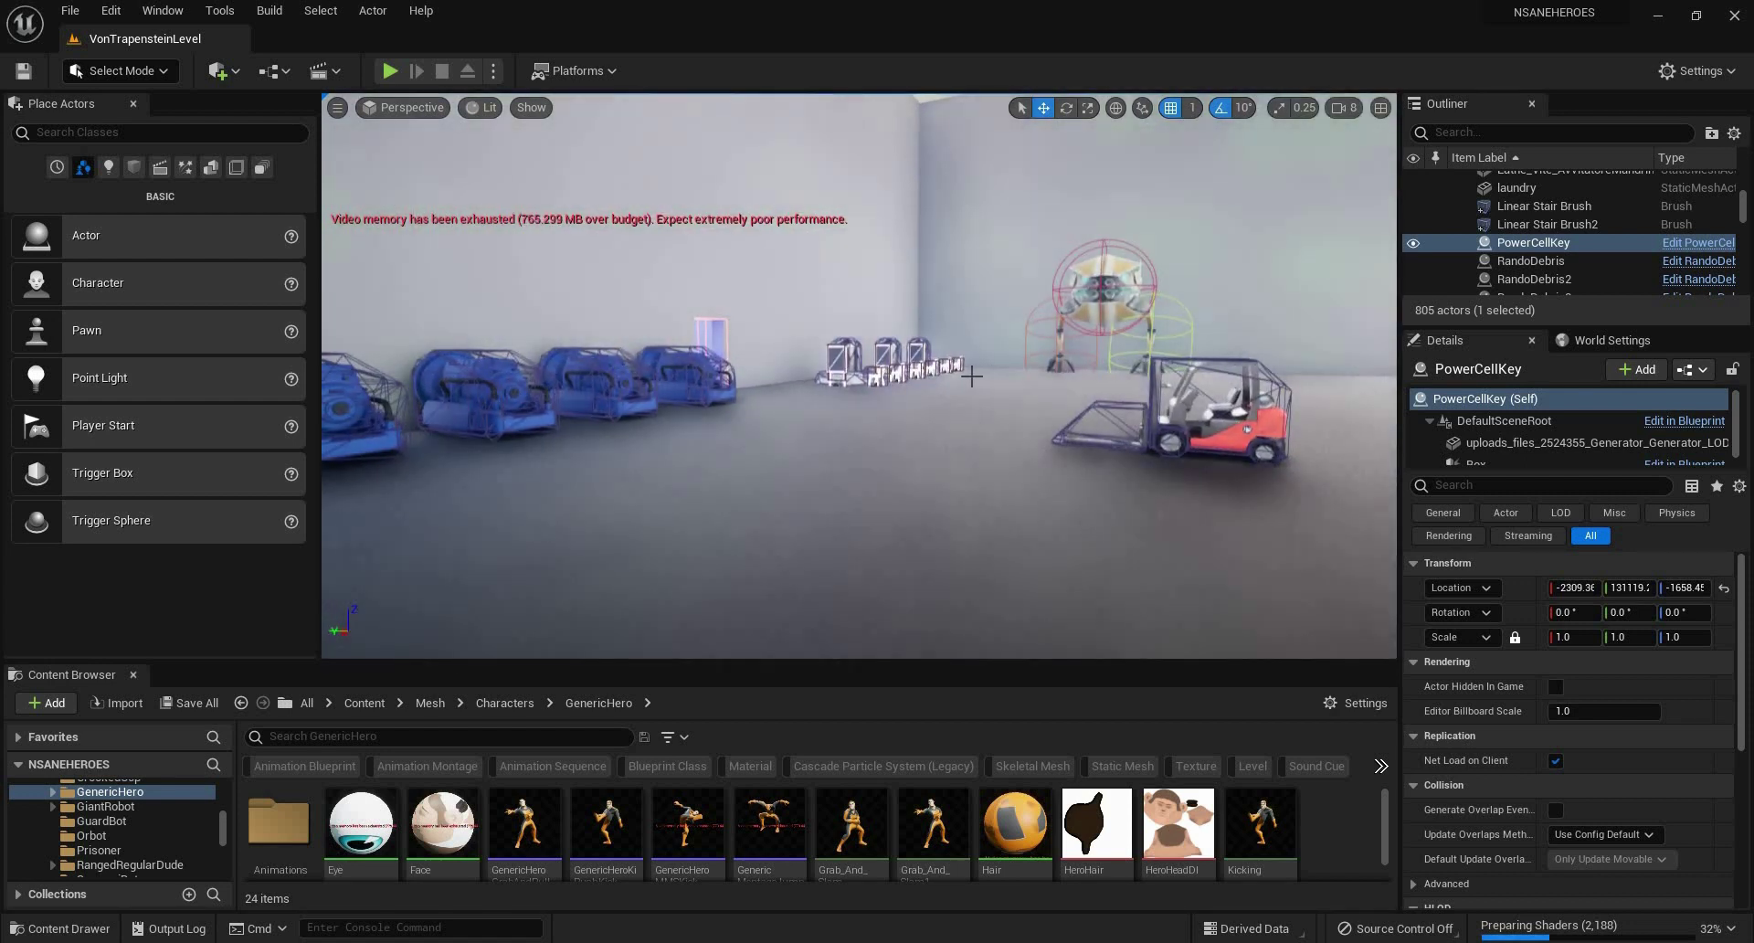
Select the chiken-bot_fbx robot near the forklift, focus the view on it, and look over the grounds outside.
left_click(1104, 320)
key("f")
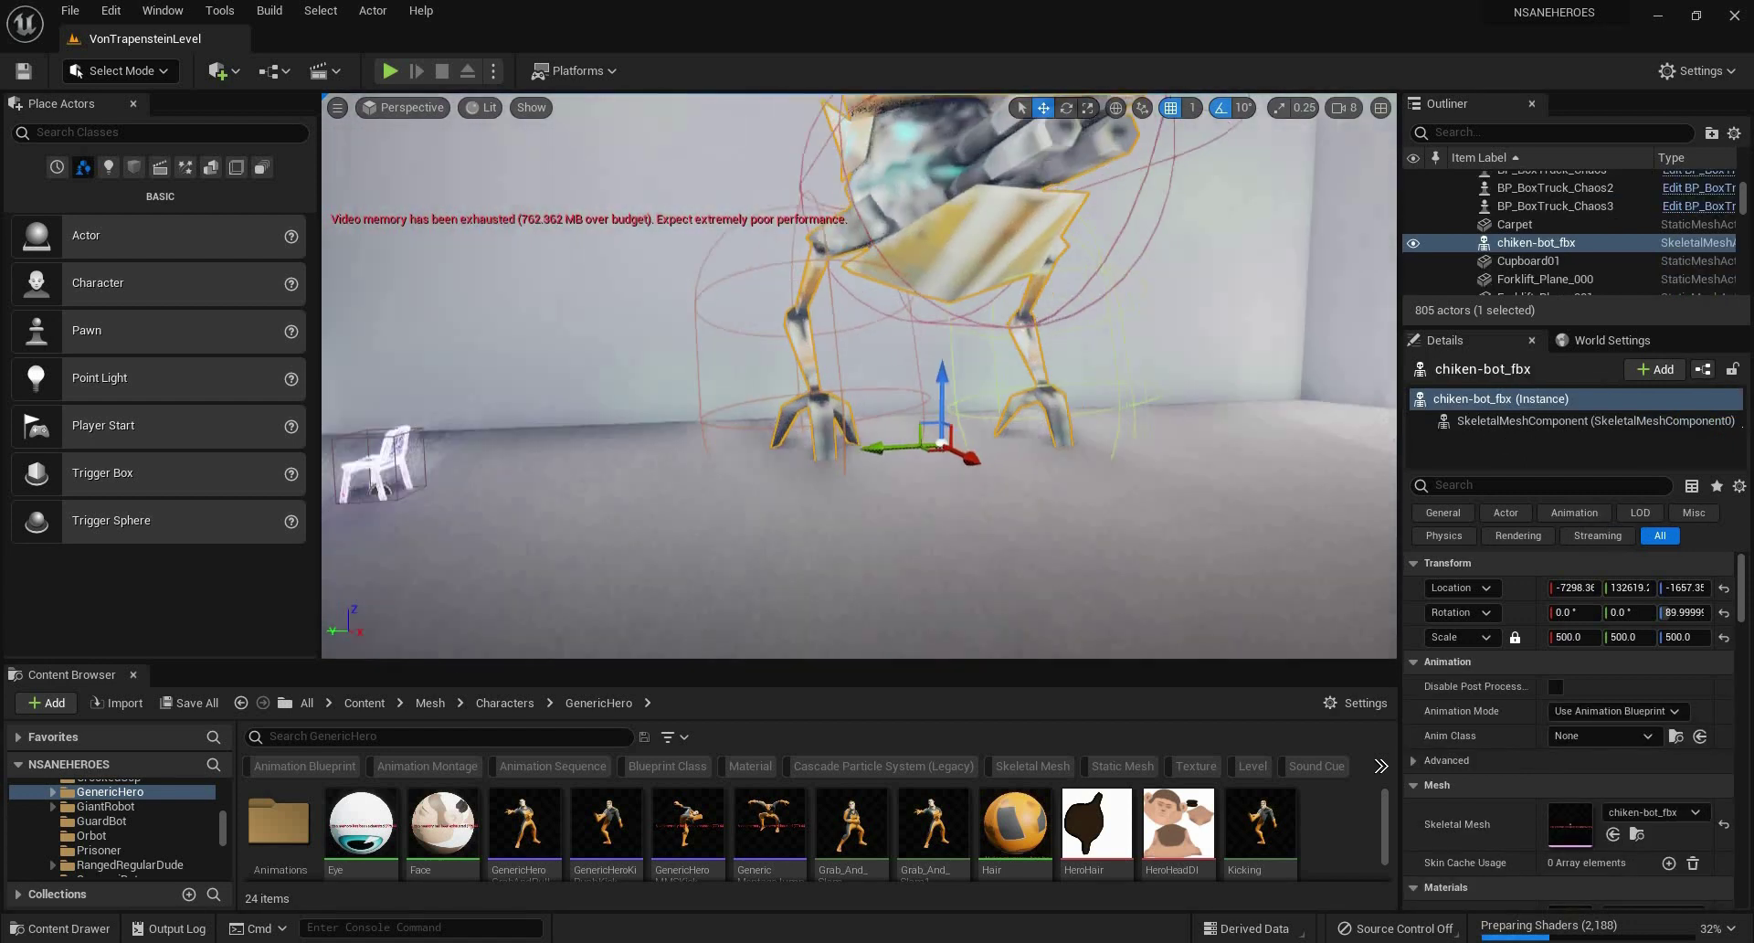
right_click_drag(858, 374, 1214, 374)
key("w")
key("w")
right_click_drag(972, 382, 886, 382)
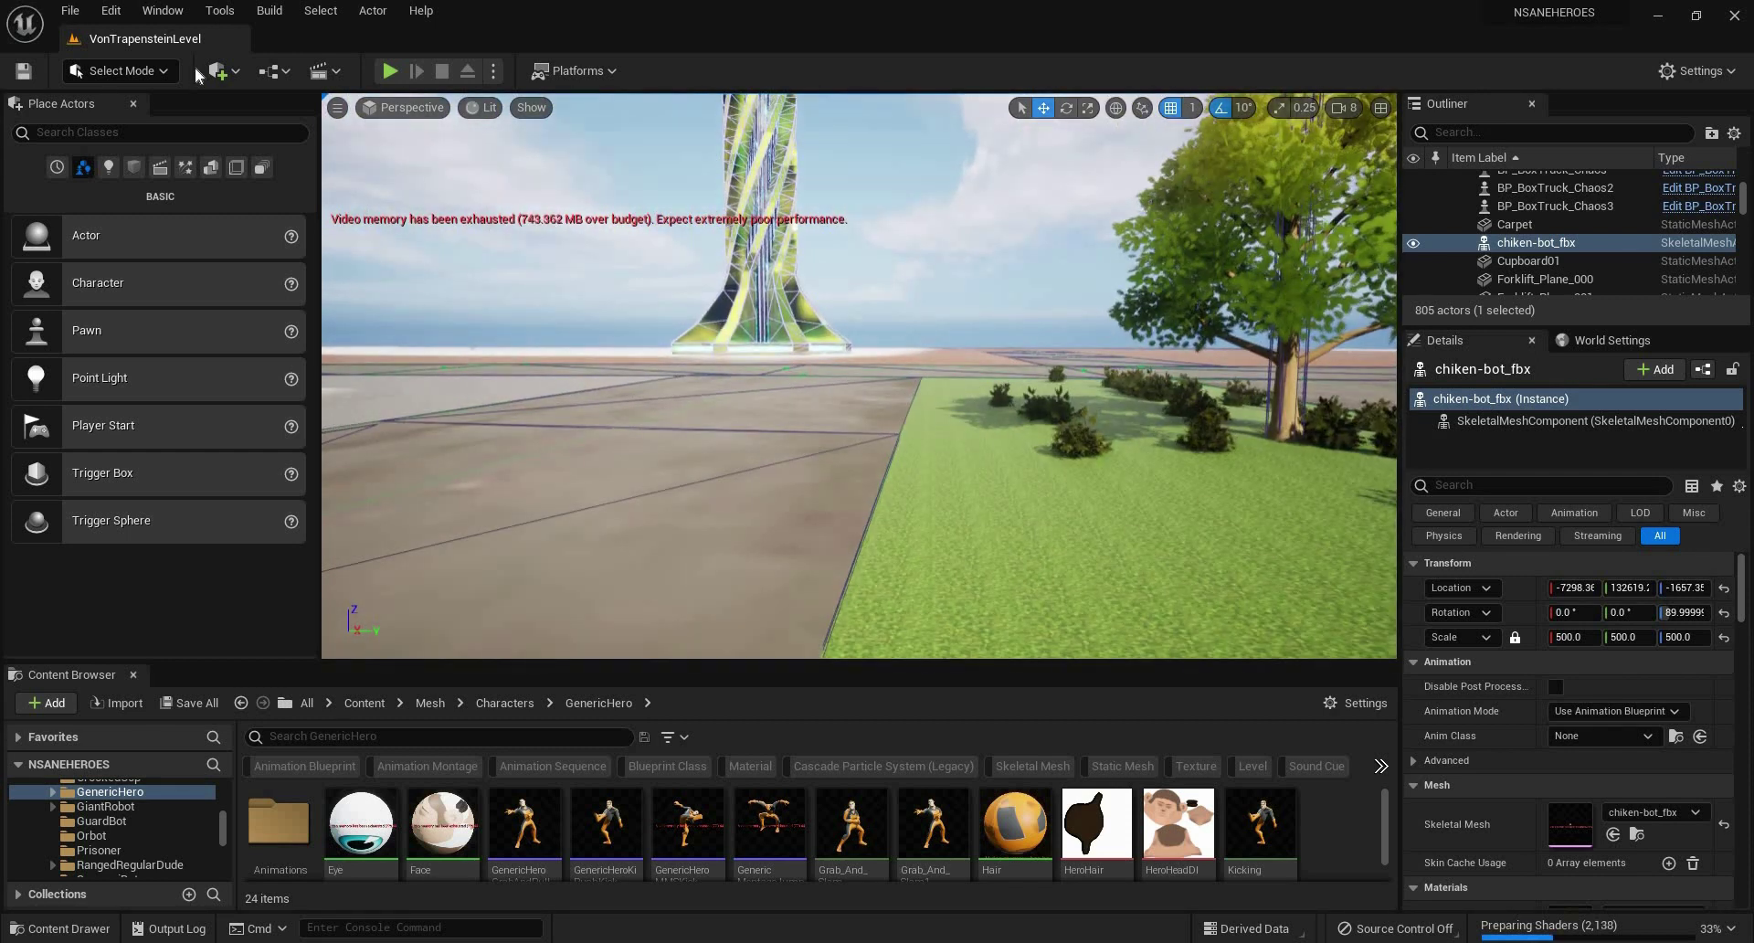
Open the recent level EvilLairVonTrapenstien.
left_click(71, 10)
mouse_move(190, 137)
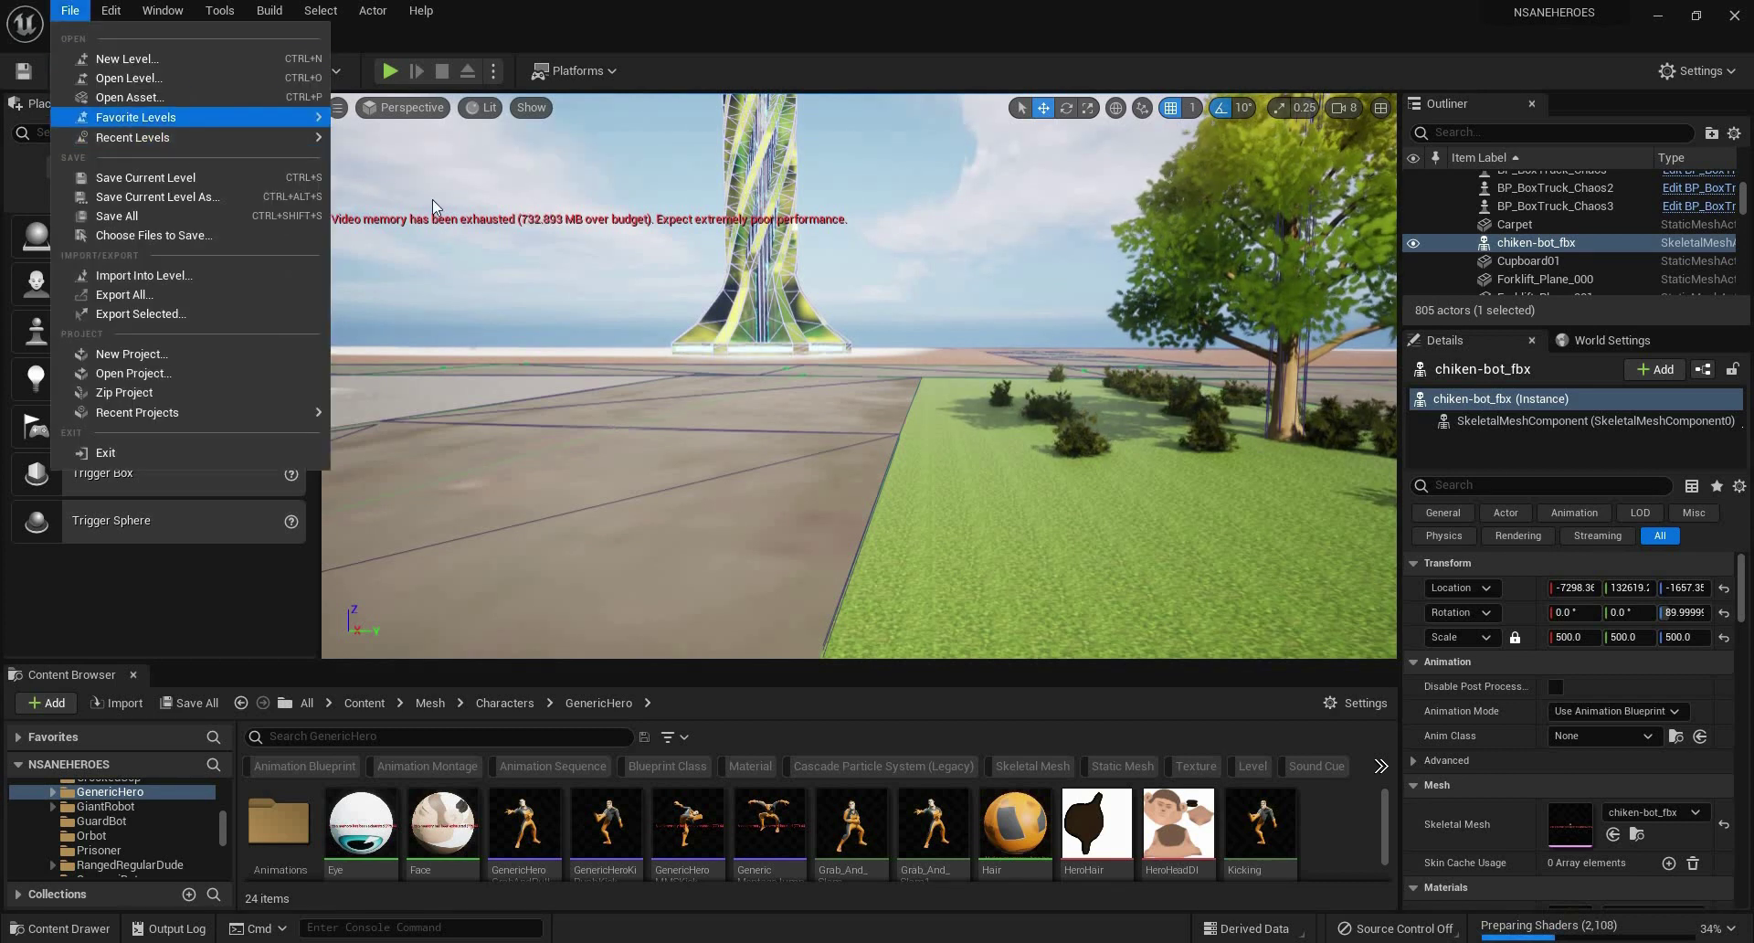
left_click(455, 225)
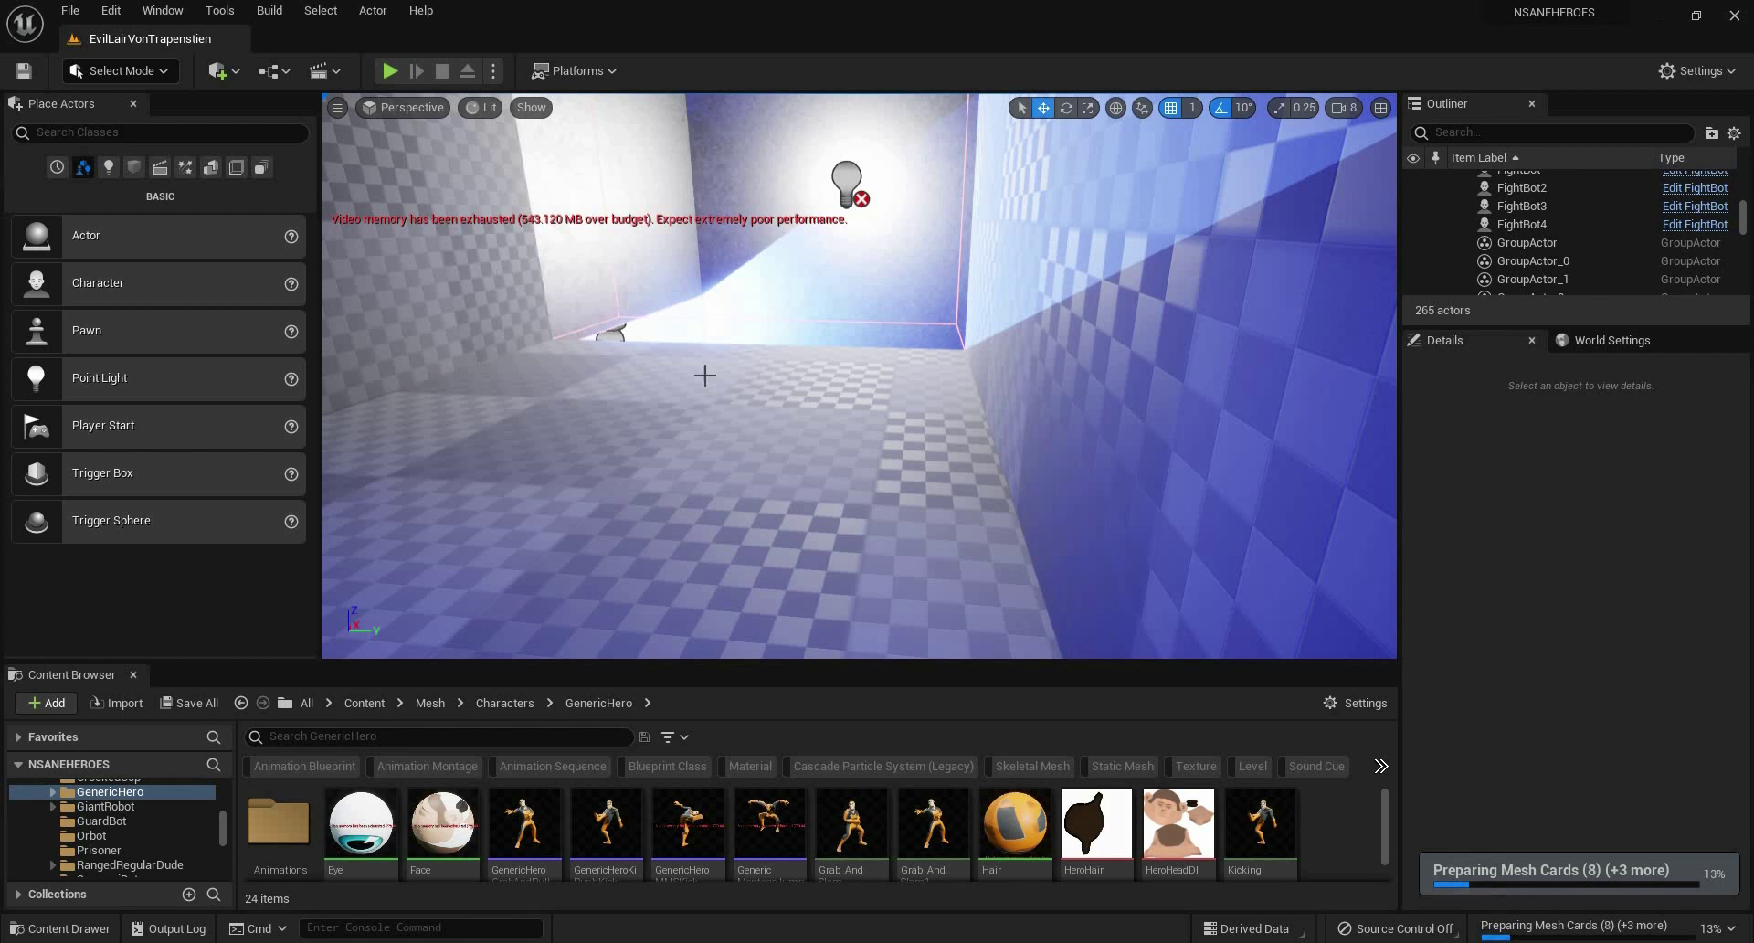
Explore the lair's rooms and select the two shield generators on either side of the villain's chair.
mouse_move(859, 375)
right_mouse_down()
mouse_move(966, 316)
mouse_move(747, 337)
mouse_move(909, 339)
mouse_move(859, 343)
mouse_move(859, 375)
right_mouse_up()
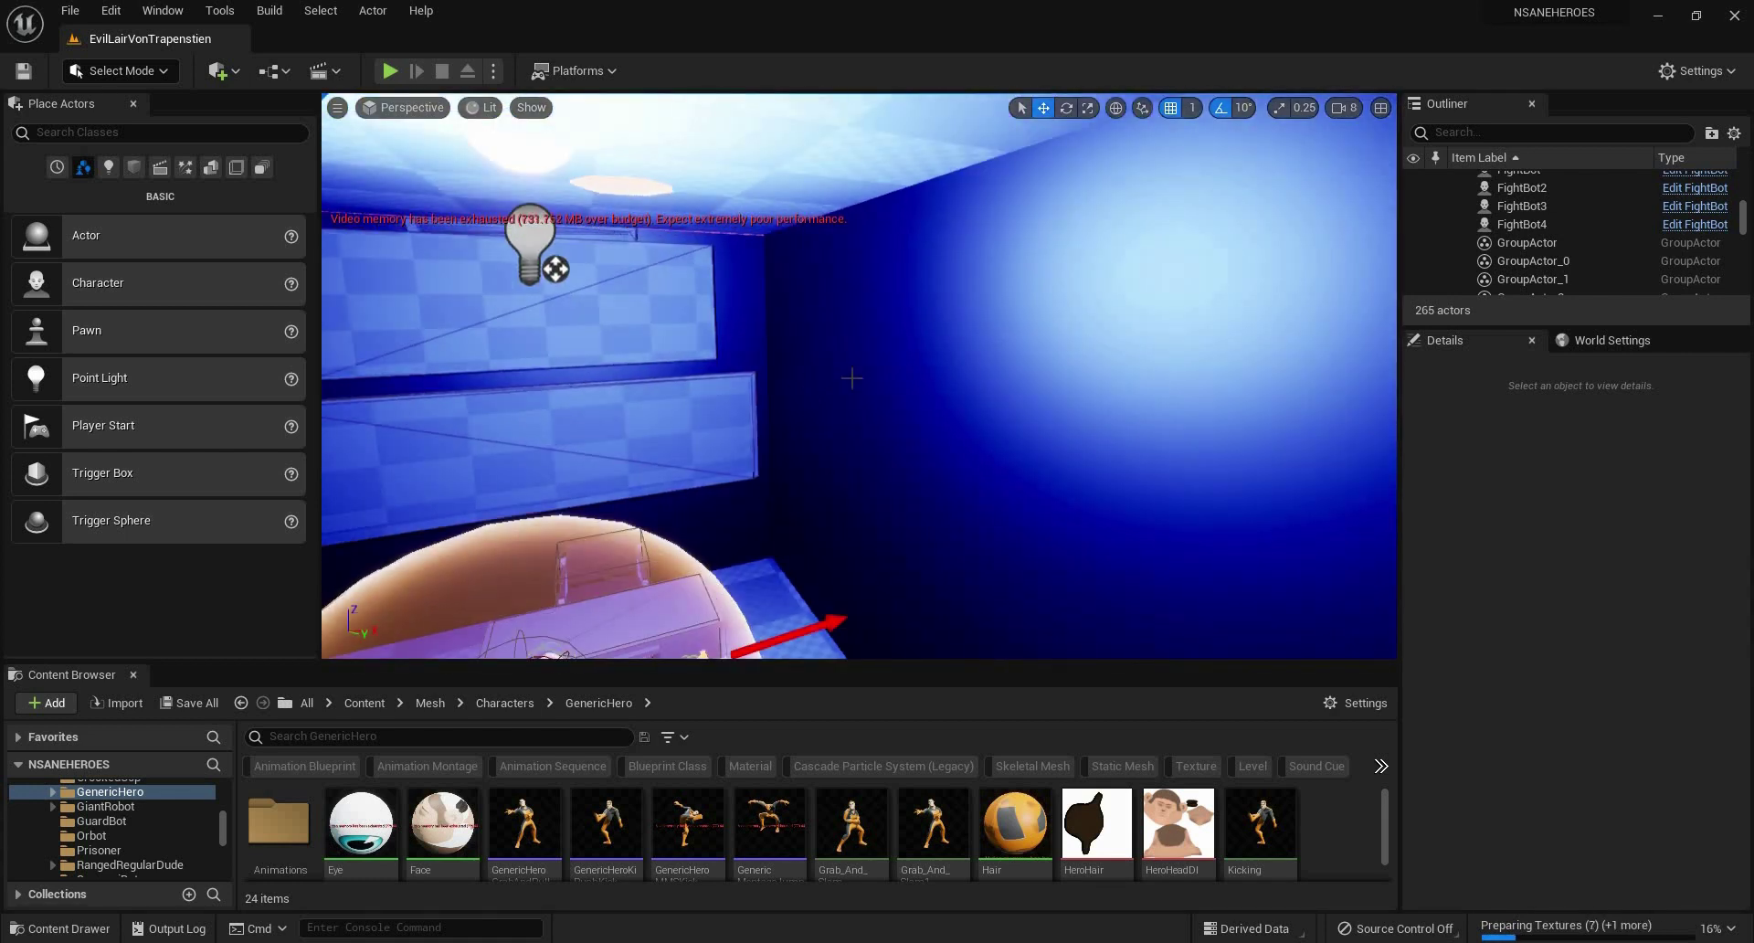
right_click(806, 387)
right_click_drag(804, 385, 710, 295)
left_click(710, 295)
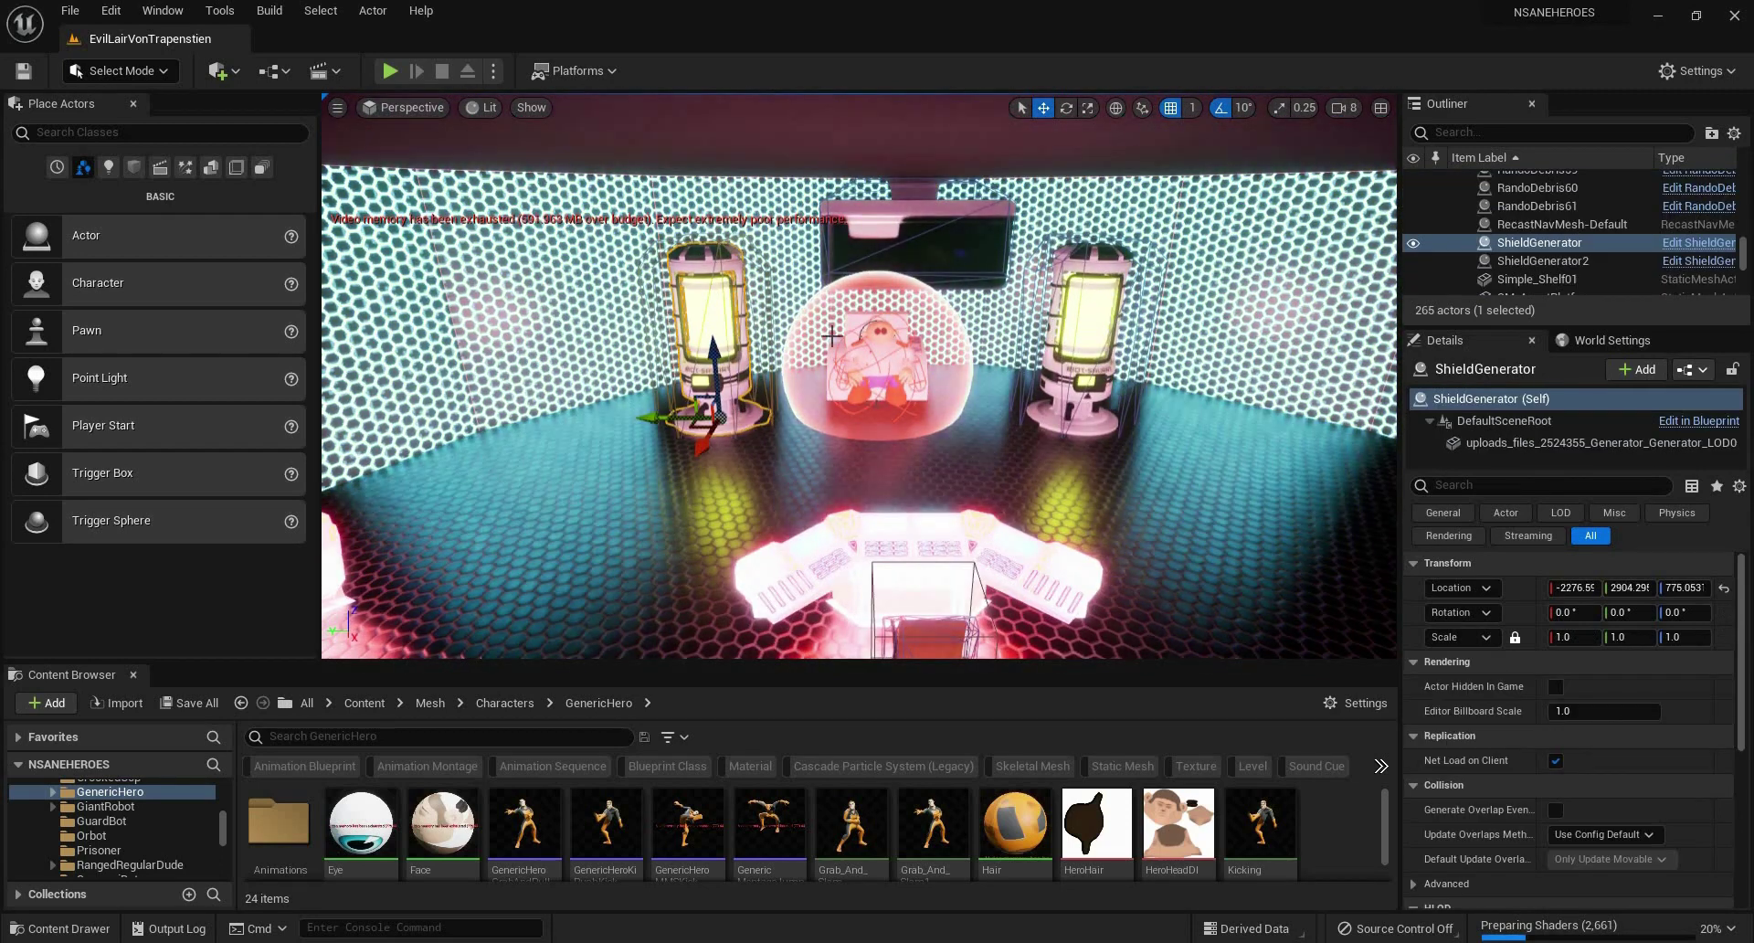
left_click(1081, 338)
Select VonTrapenstien, focus the view on the seated villain, and examine him and the lair's adjoining rooms.
left_click(877, 365)
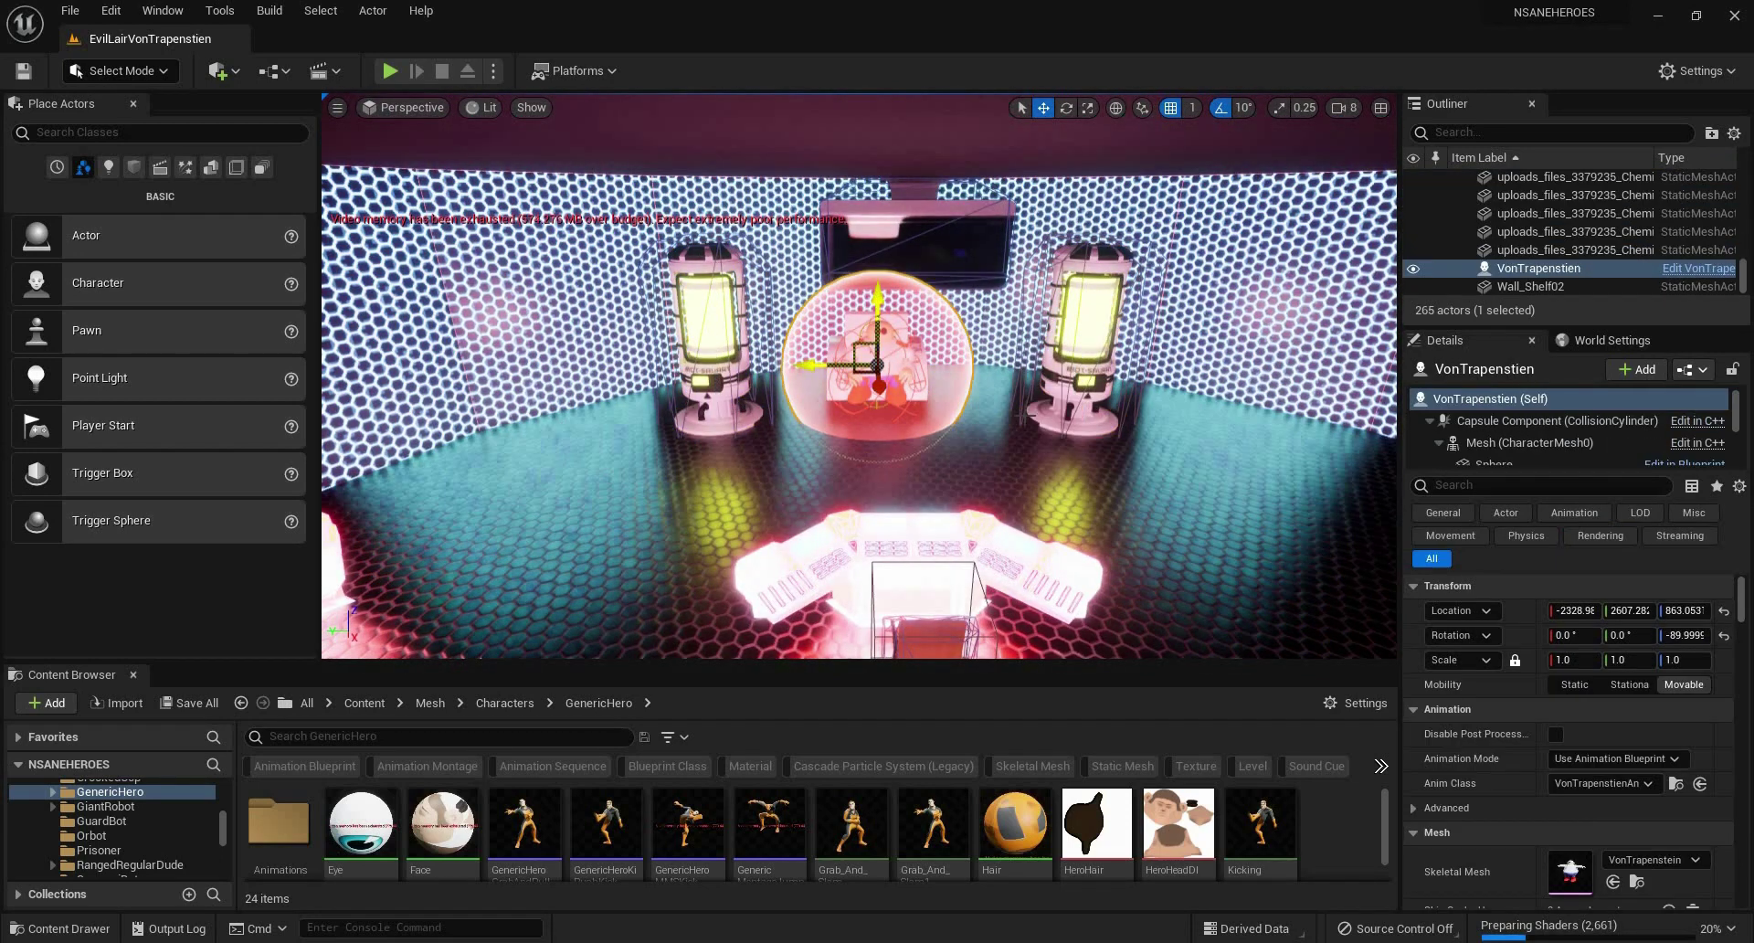
right_click_drag(859, 376, 891, 475)
key("f")
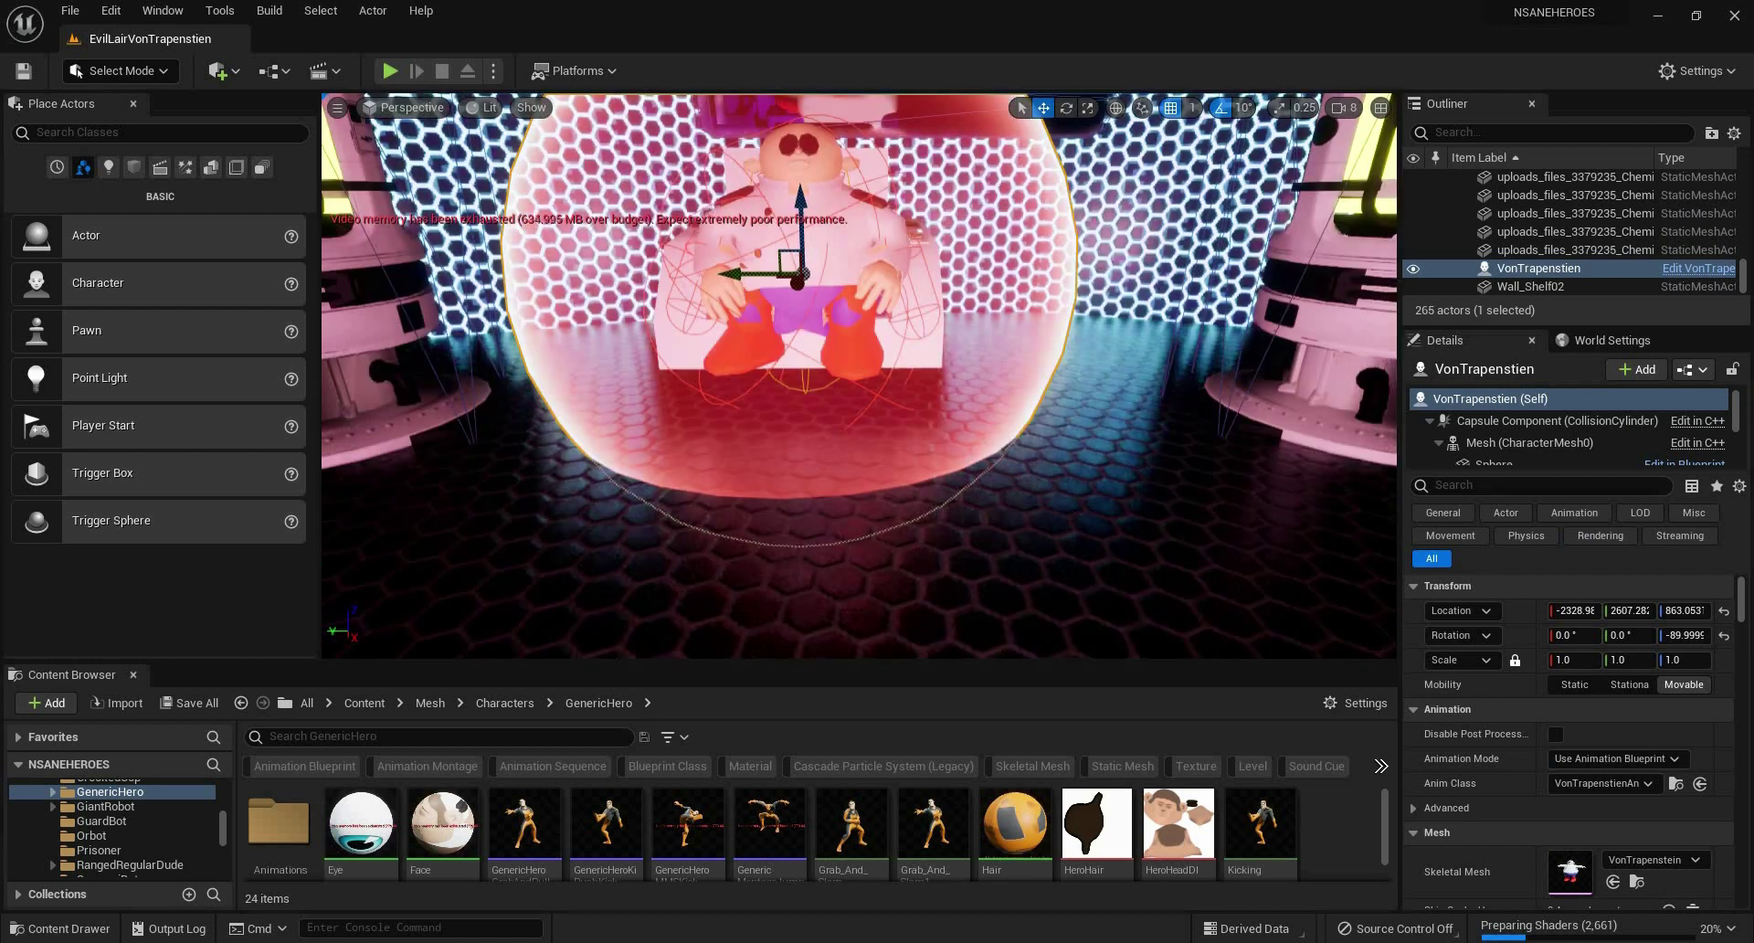
right_click_drag(859, 376, 867, 320)
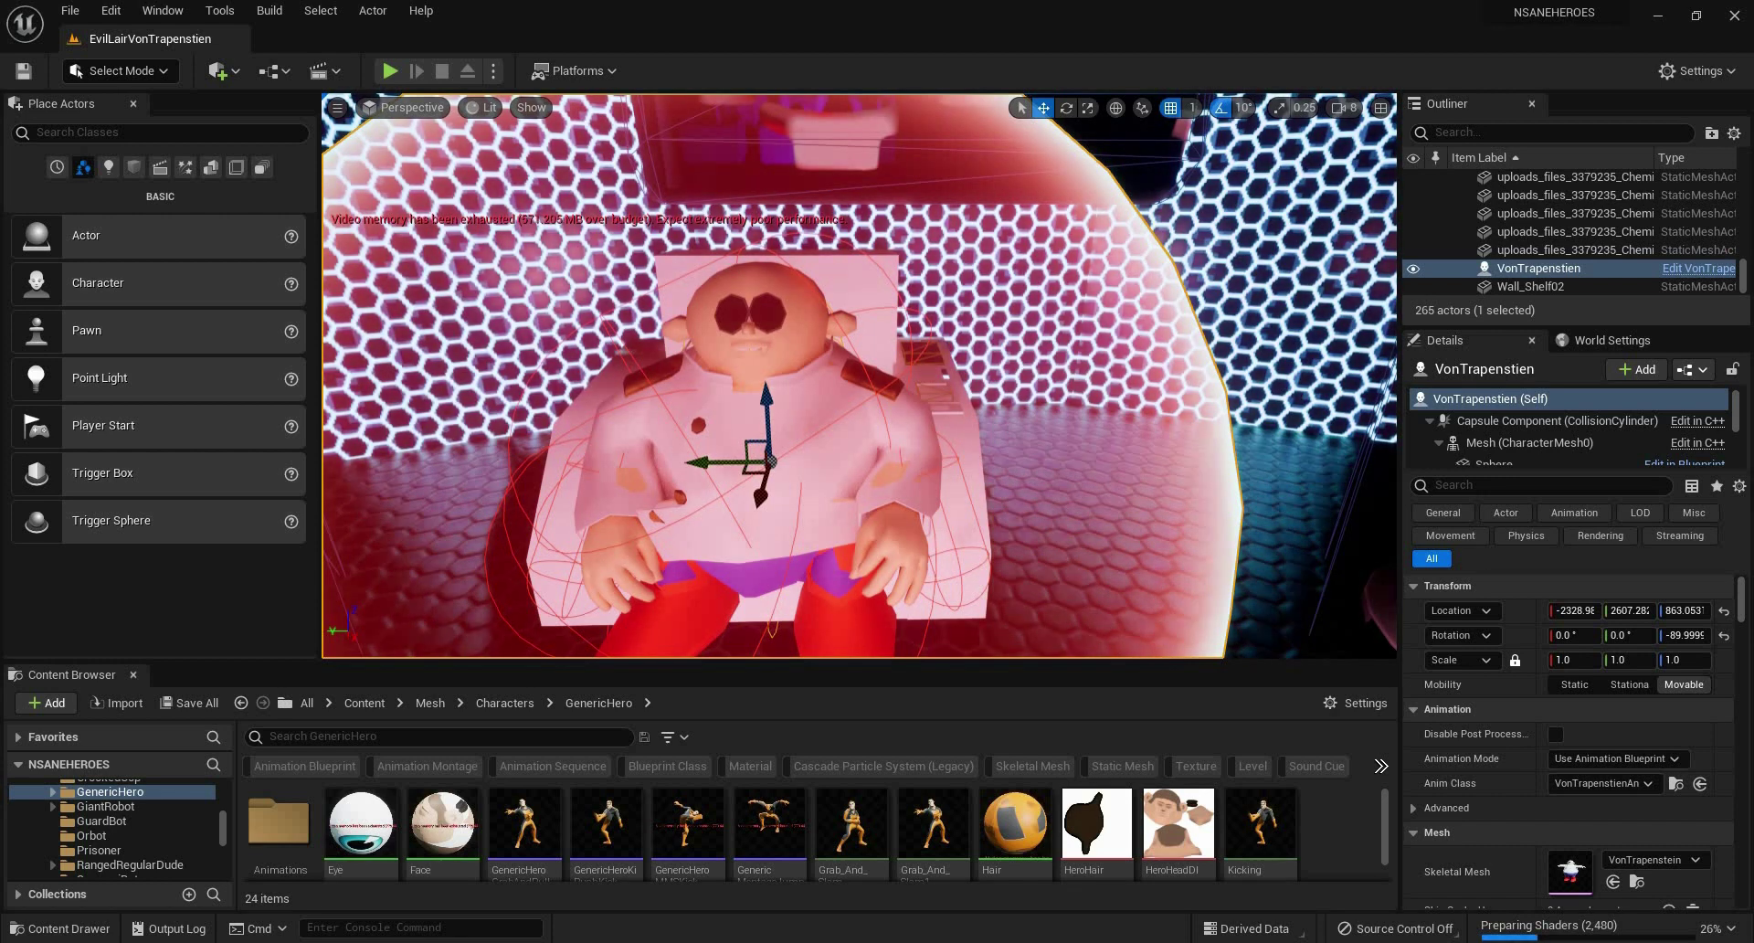
left_click_drag(1102, 489, 876, 594)
right_click_drag(710, 316, 675, 374)
right_click_drag(987, 503, 982, 505)
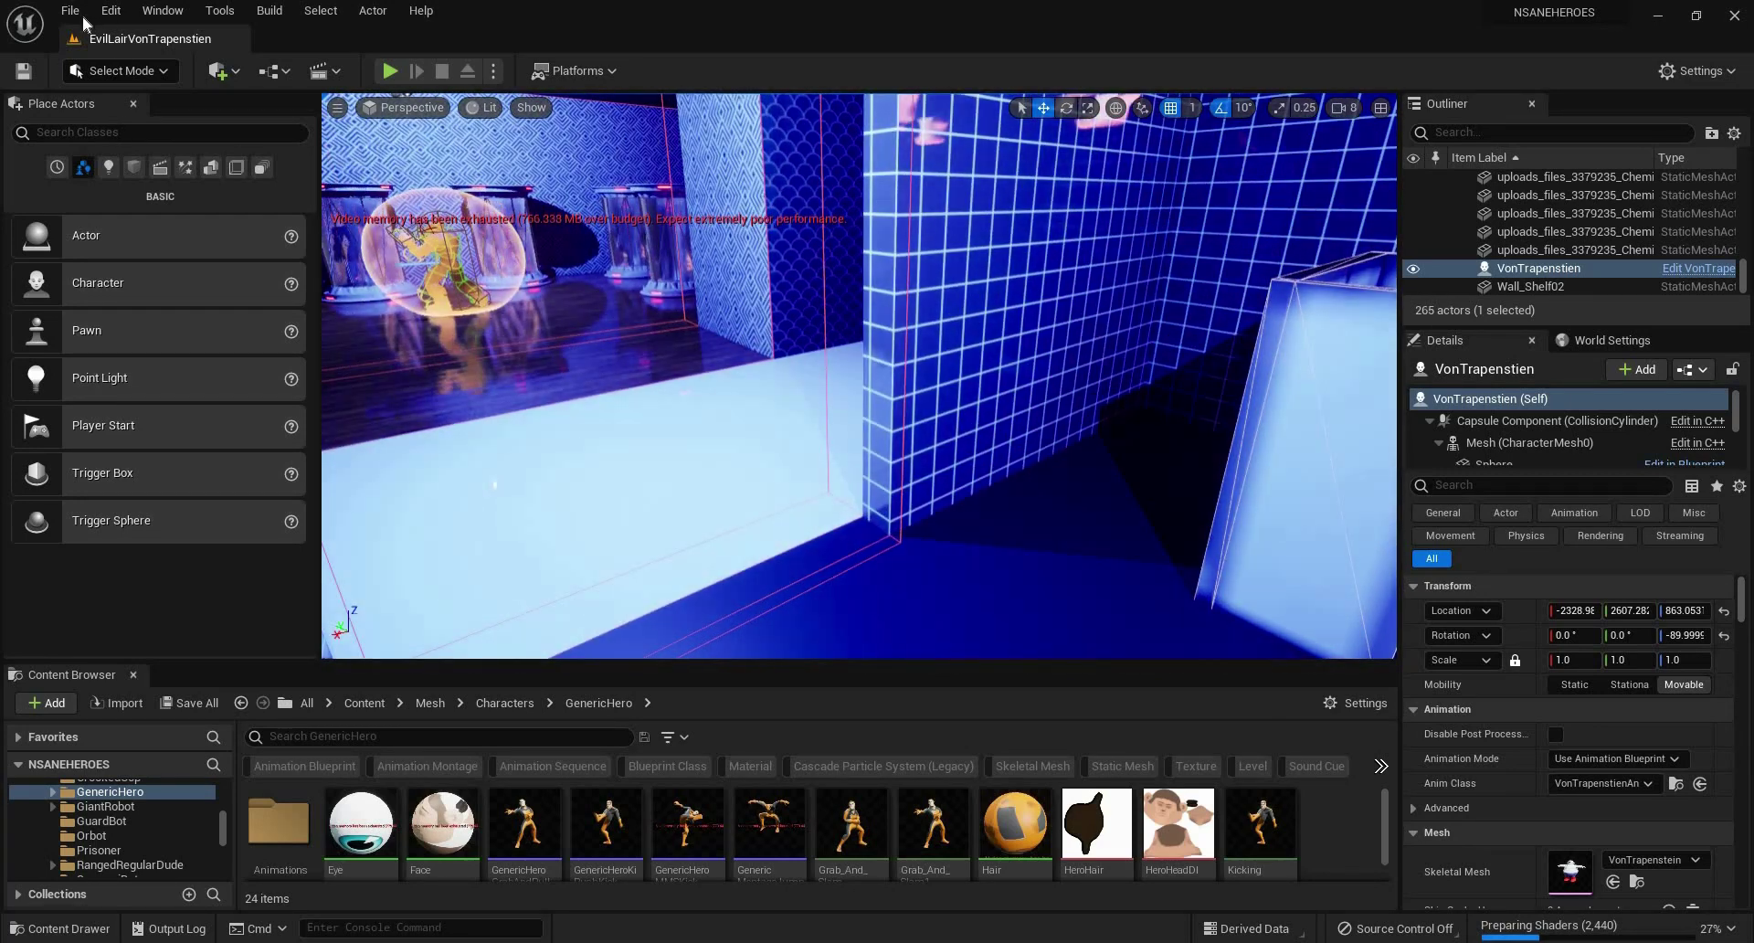
Open the recent level OverWorldStage.
left_click(71, 10)
mouse_move(274, 137)
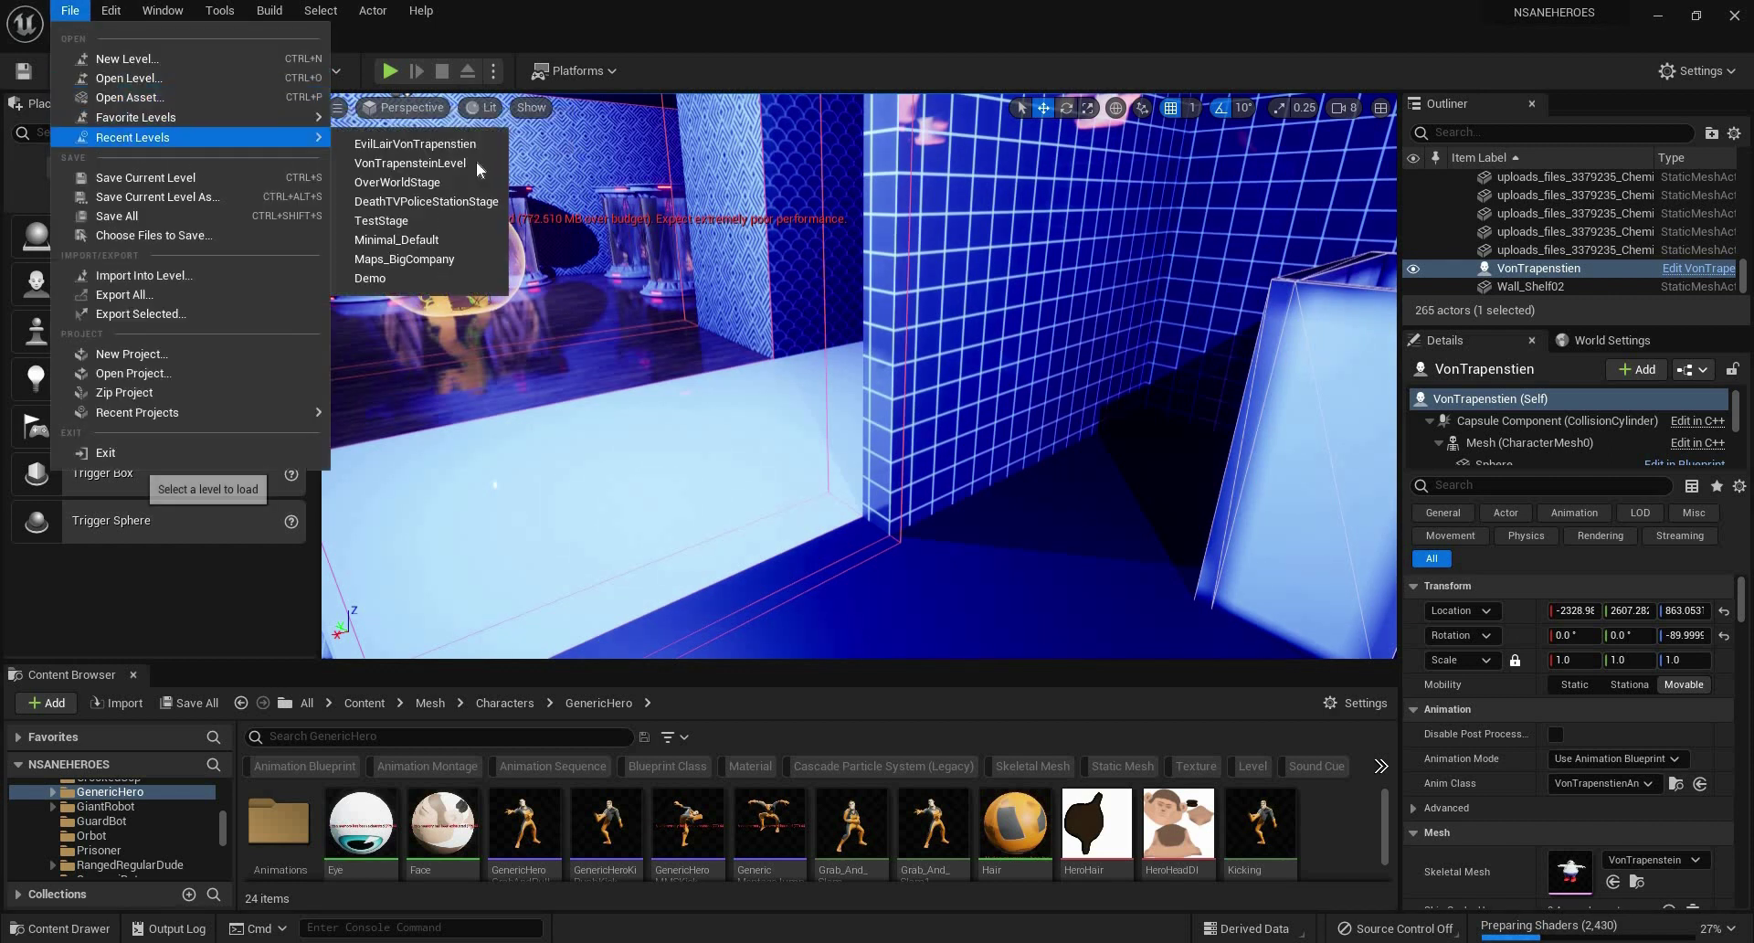
left_click(498, 180)
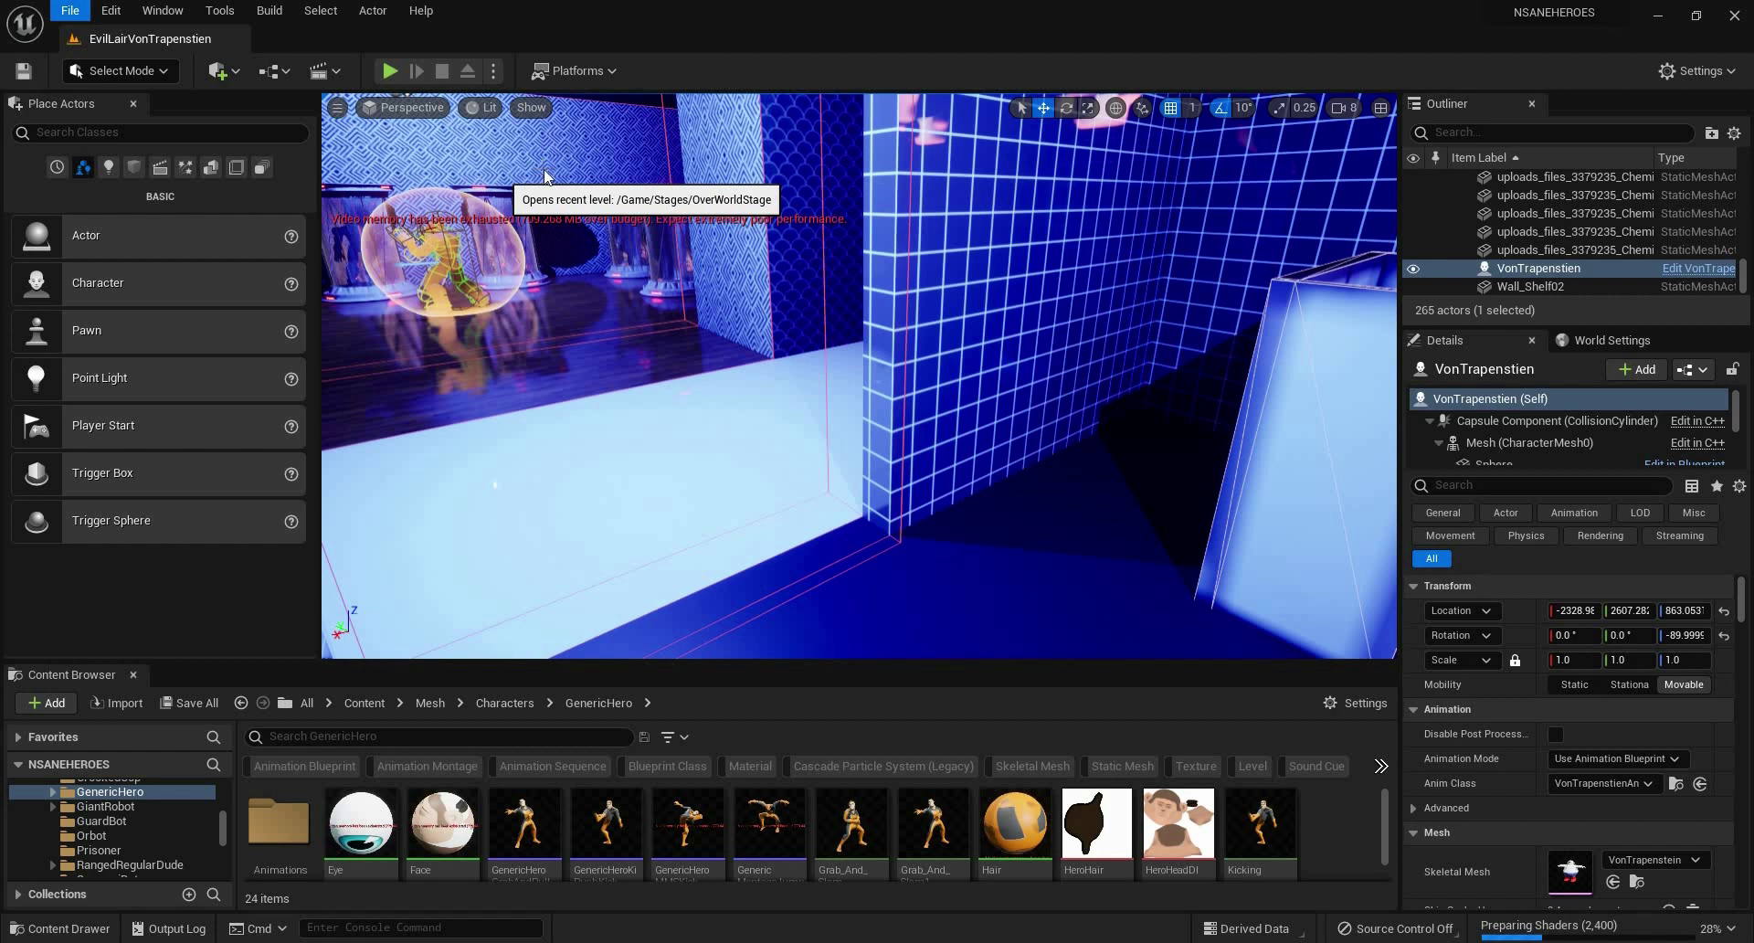
left_click(544, 169)
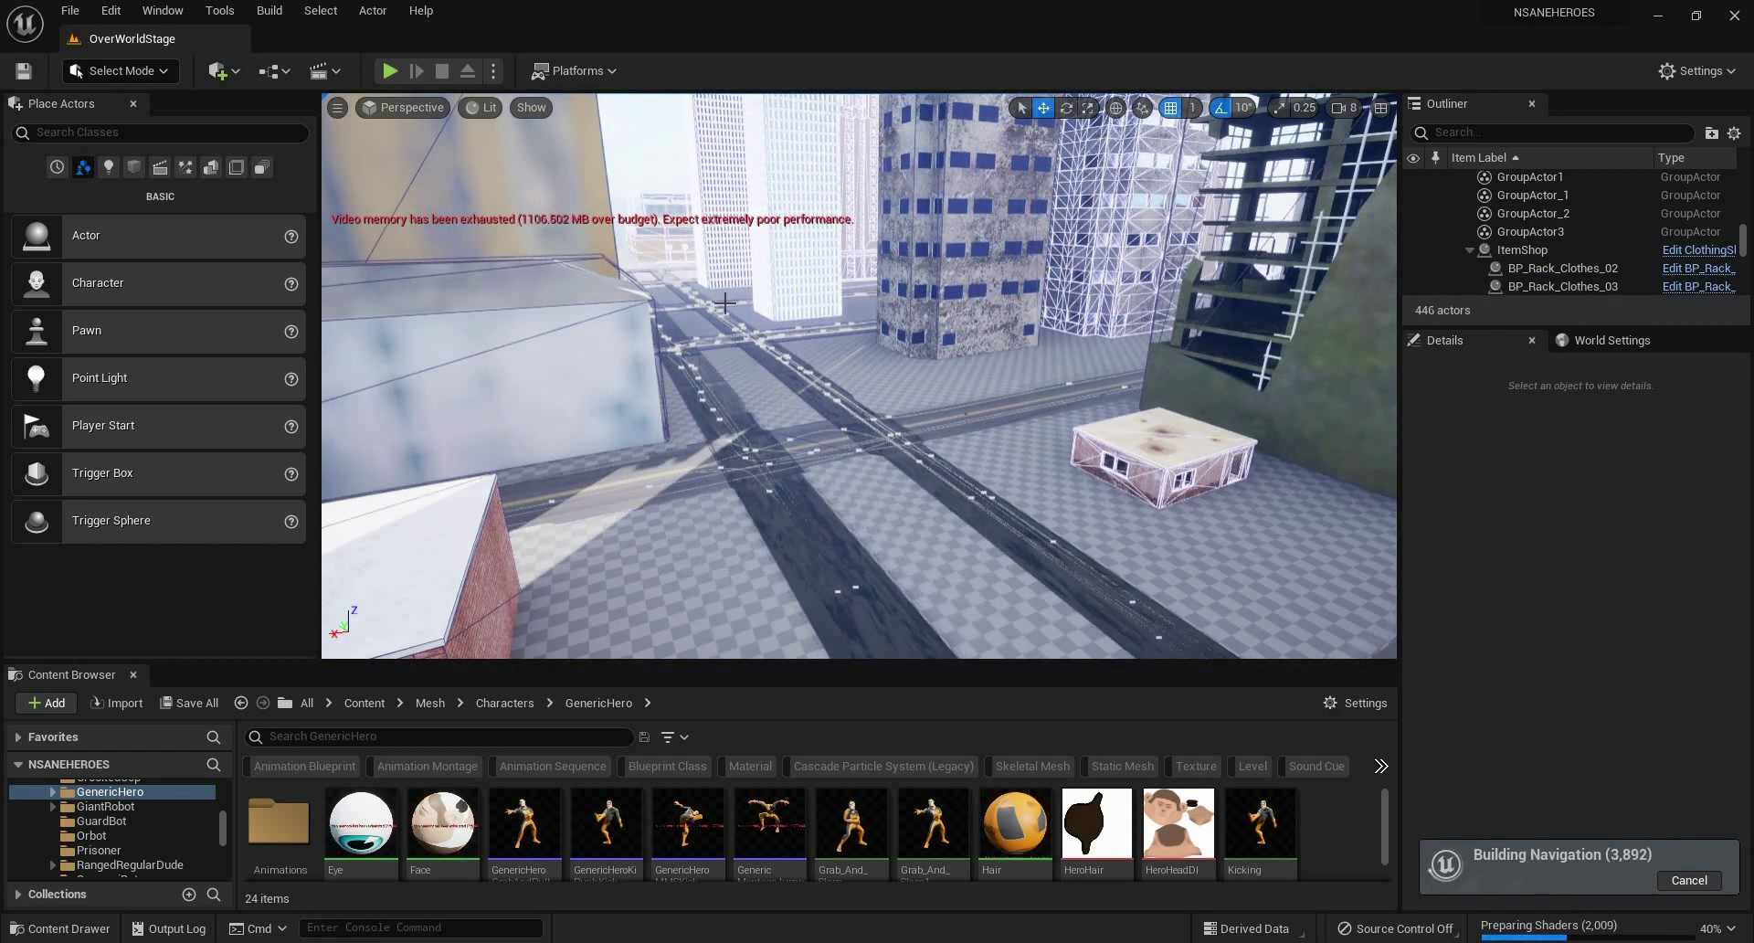
Look over the city and select a high-rise building, the Dealership and the GasStation in turn.
mouse_move(858, 374)
right_mouse_down()
mouse_move(676, 374)
mouse_move(694, 411)
mouse_move(977, 375)
mouse_move(858, 375)
right_mouse_up()
right_click_drag(774, 229, 773, 229)
left_click(776, 231)
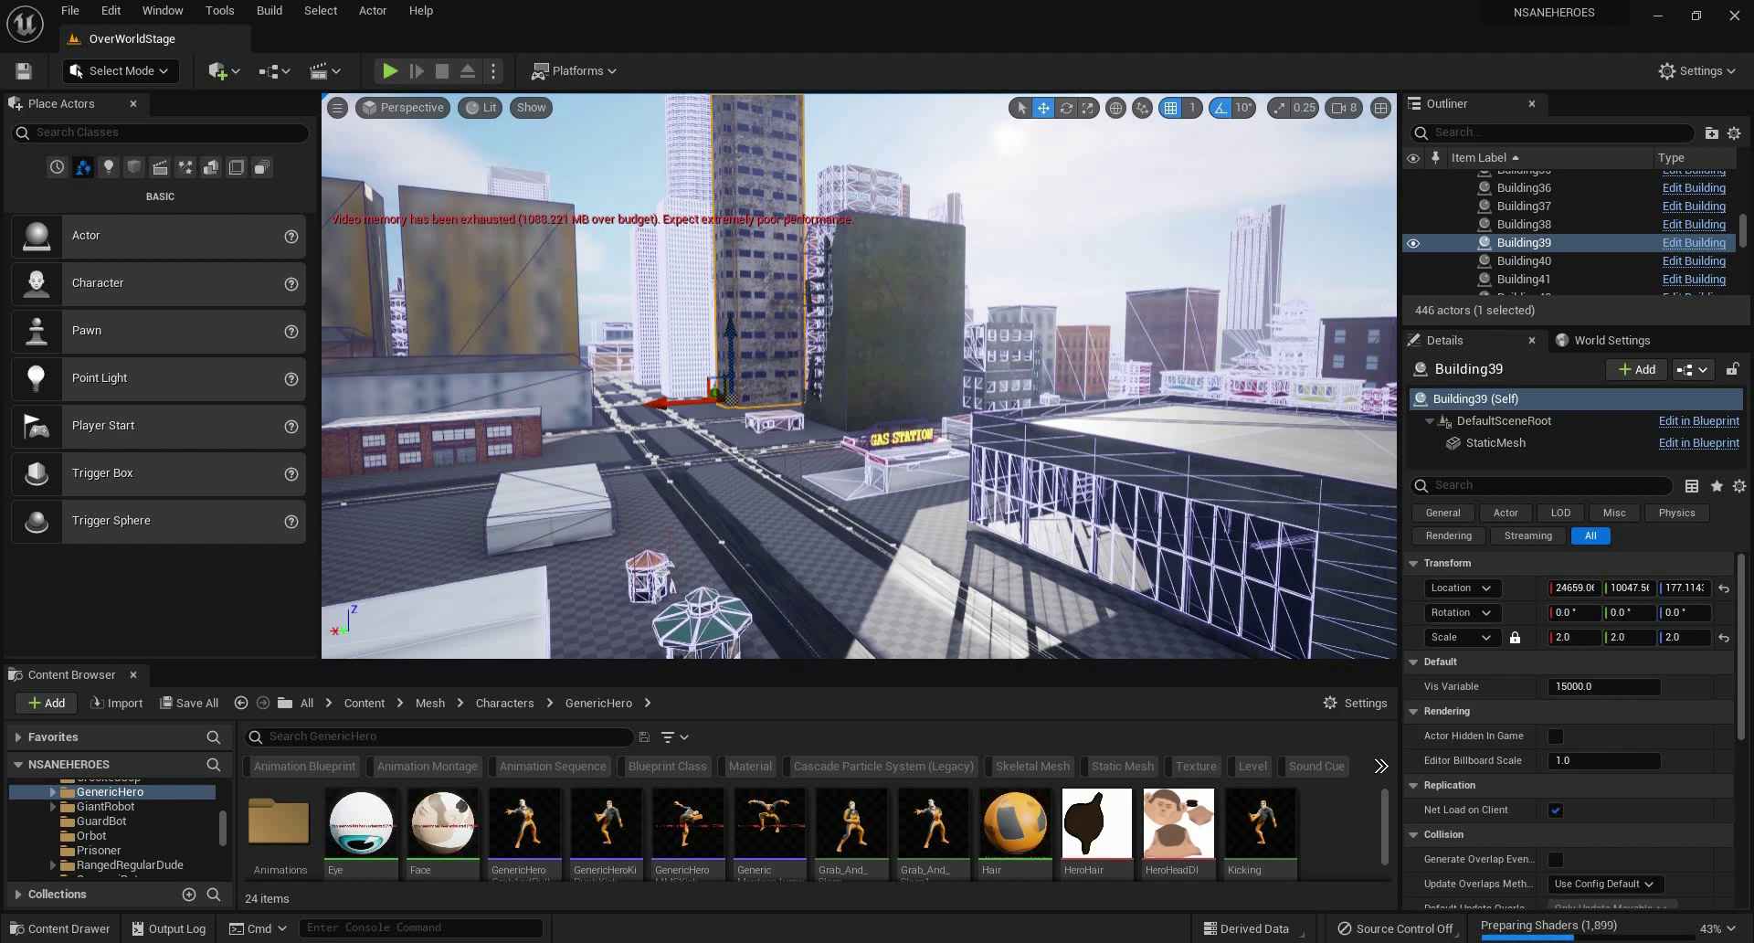
left_click(904, 324)
right_click_drag(1056, 318, 1318, 449)
left_click(1003, 339)
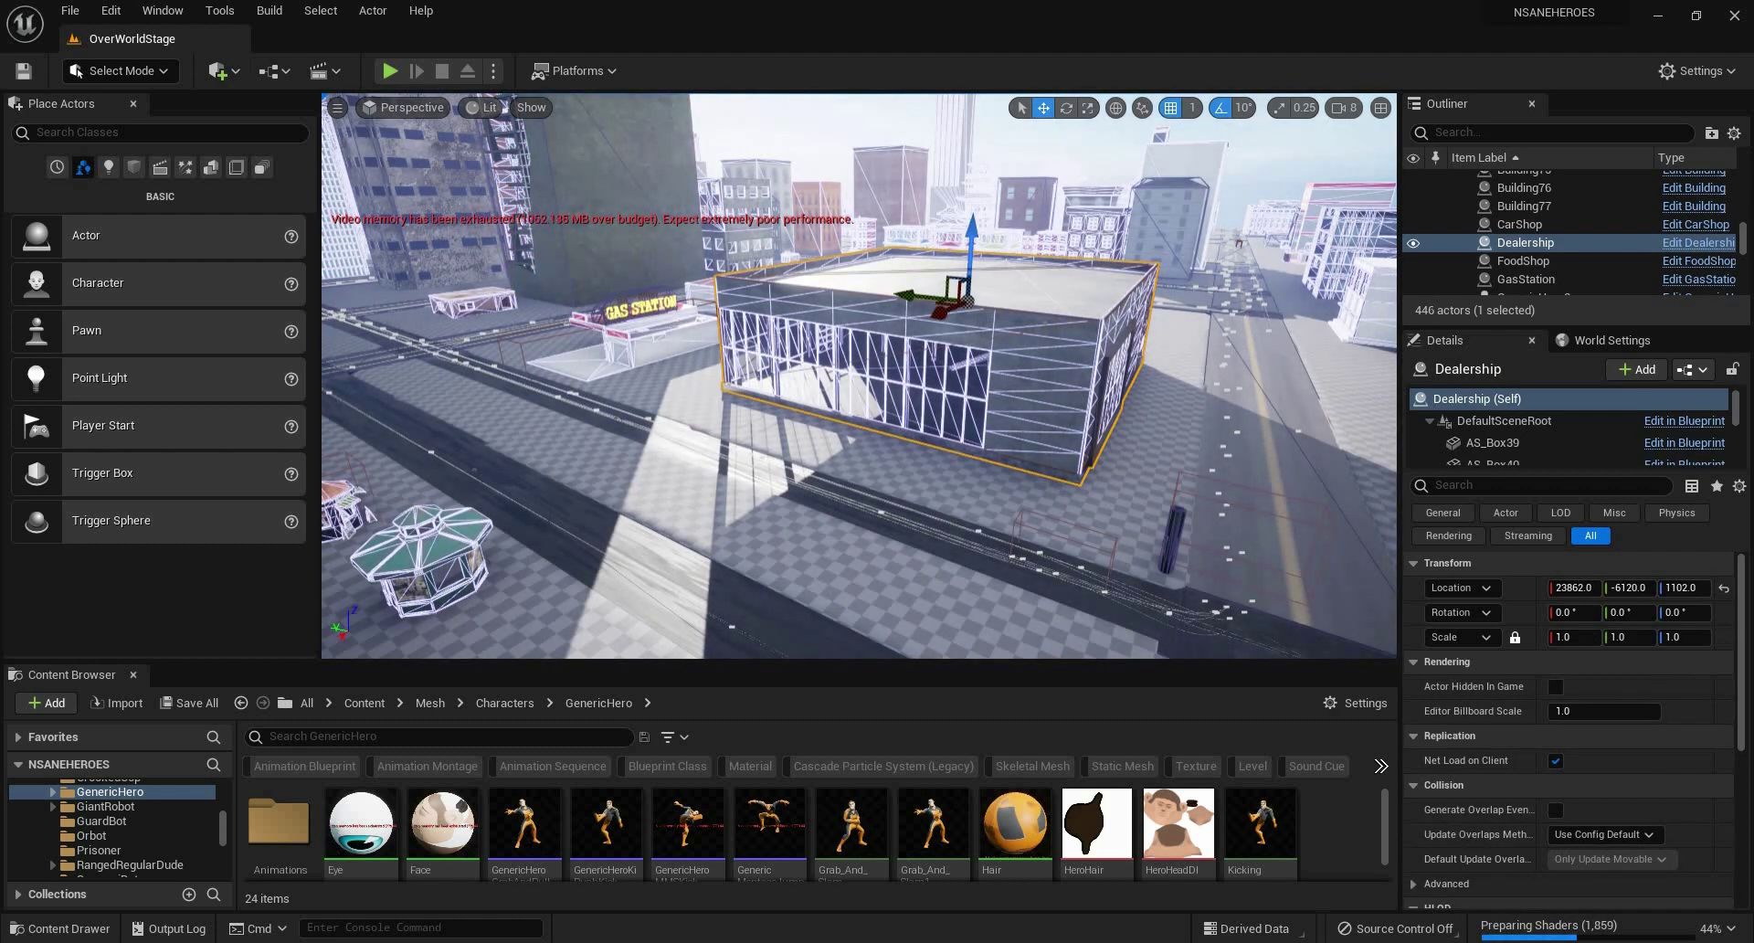
left_click(675, 327)
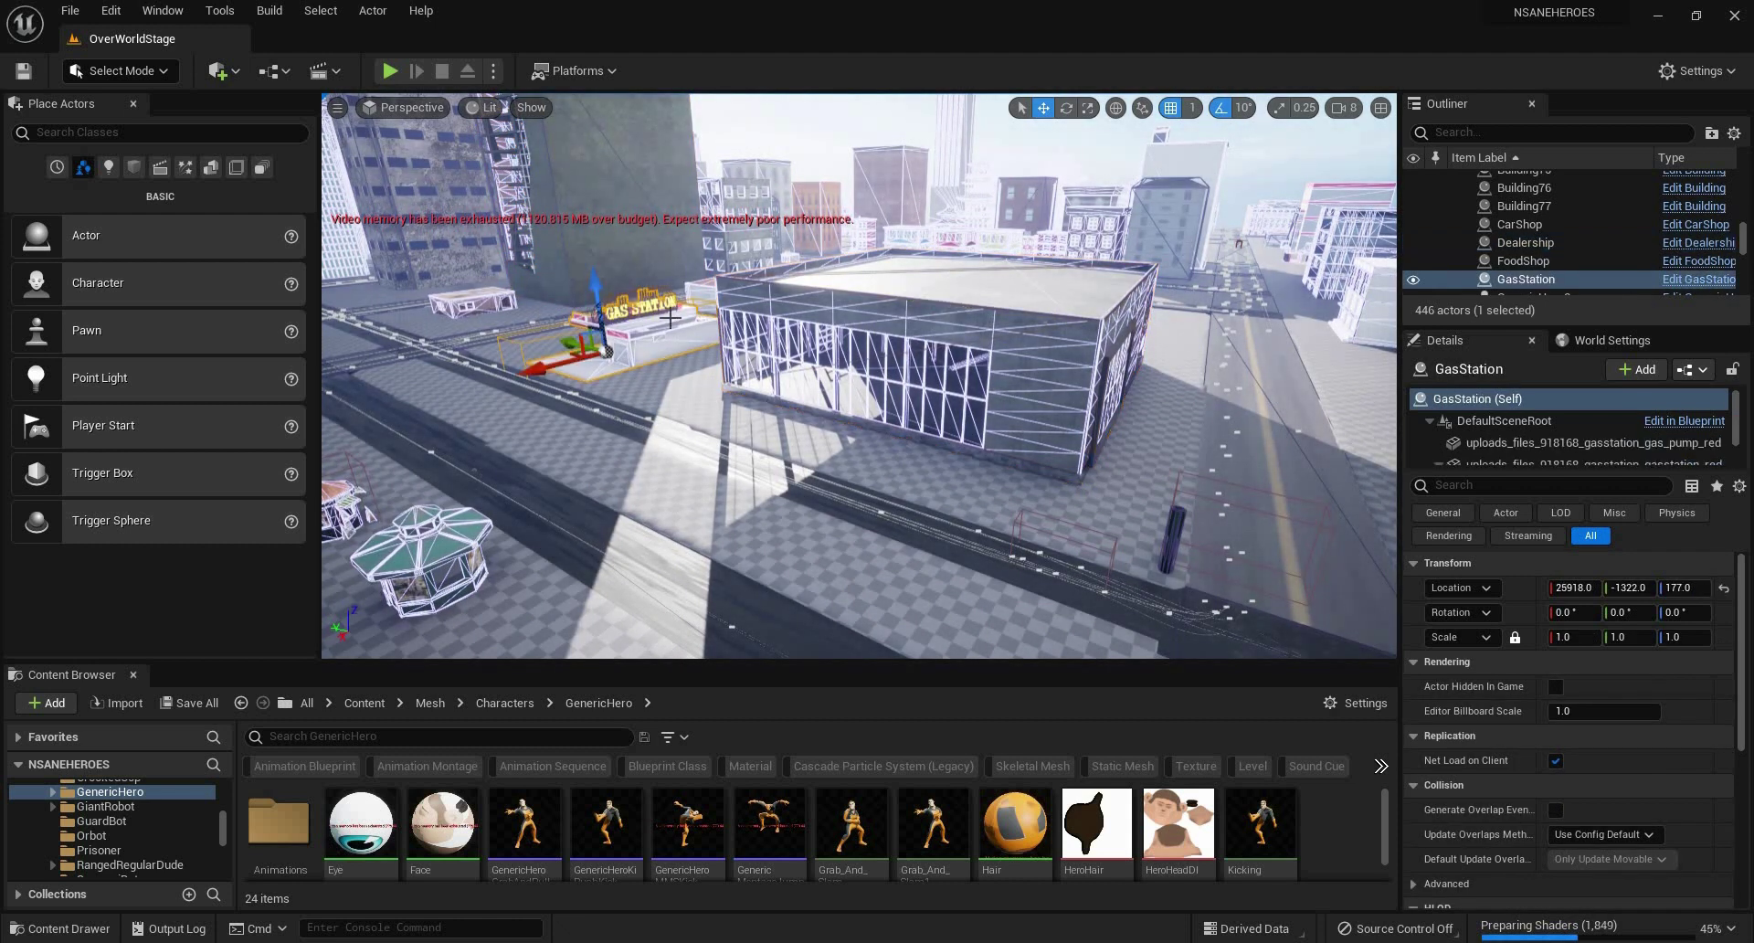
right_click_drag(676, 327, 803, 283)
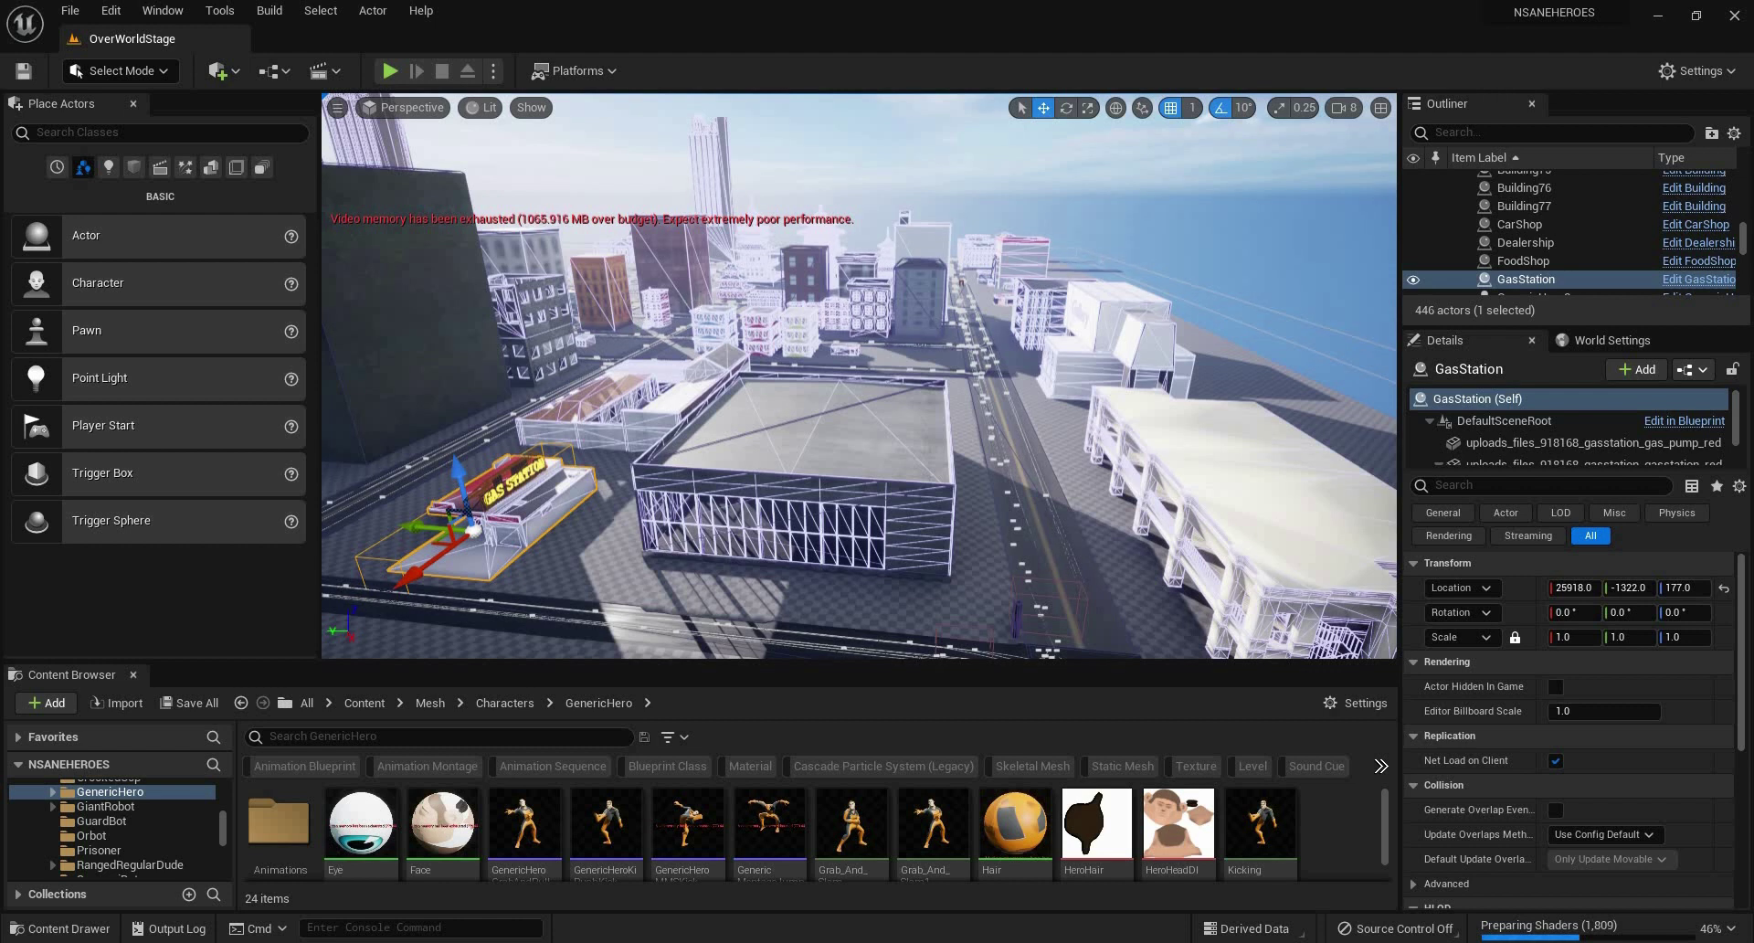
Select the grouped red brick building beside the road and the pagoda-style Building43, looking over the surrounding city blocks.
right_click_drag(858, 376, 686, 312)
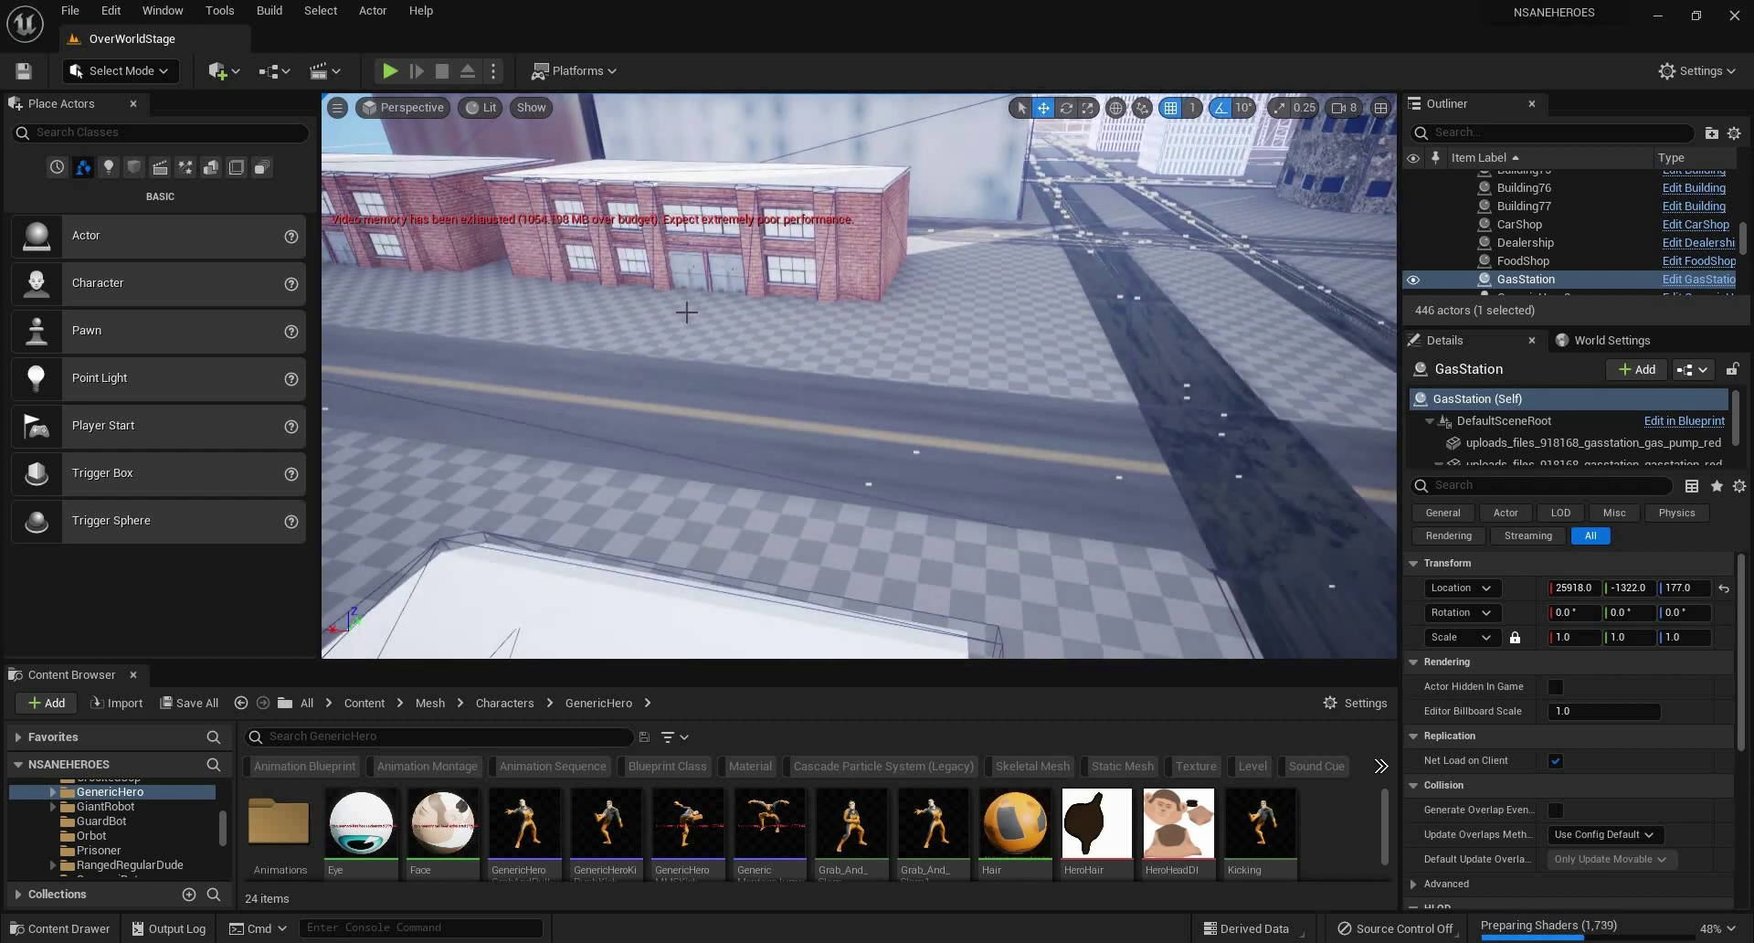
left_click(690, 244)
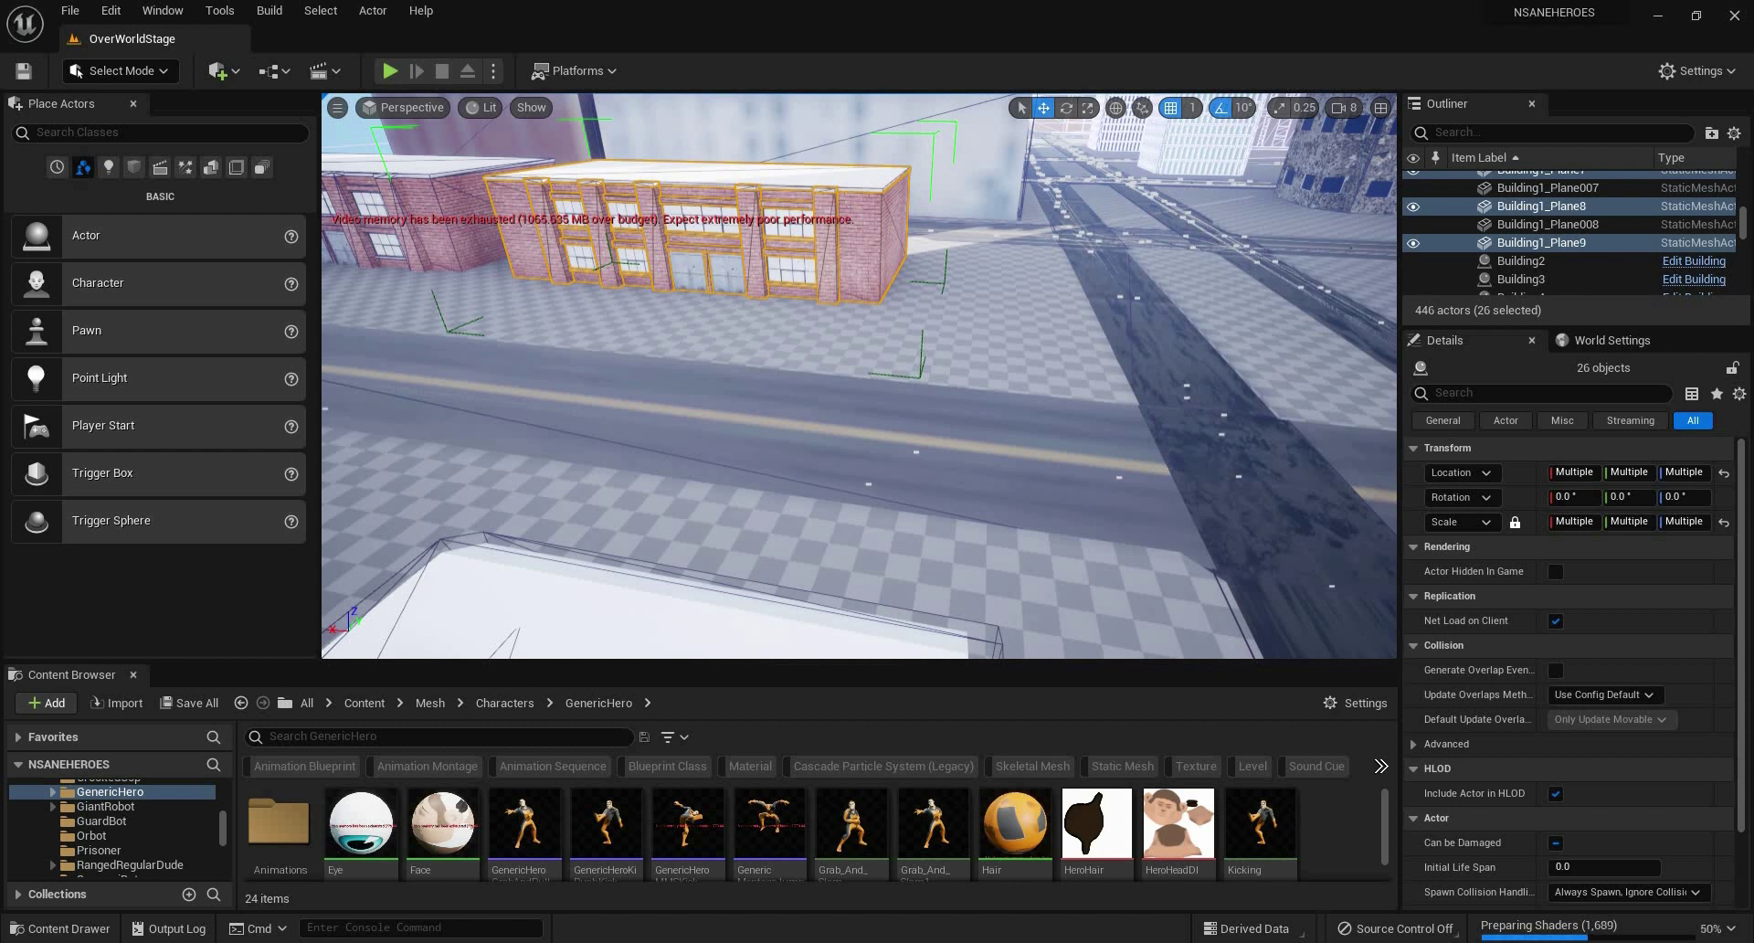
right_click_drag(858, 375, 1242, 352)
right_click_drag(803, 324, 575, 365)
left_click(716, 365)
left_click(1524, 260)
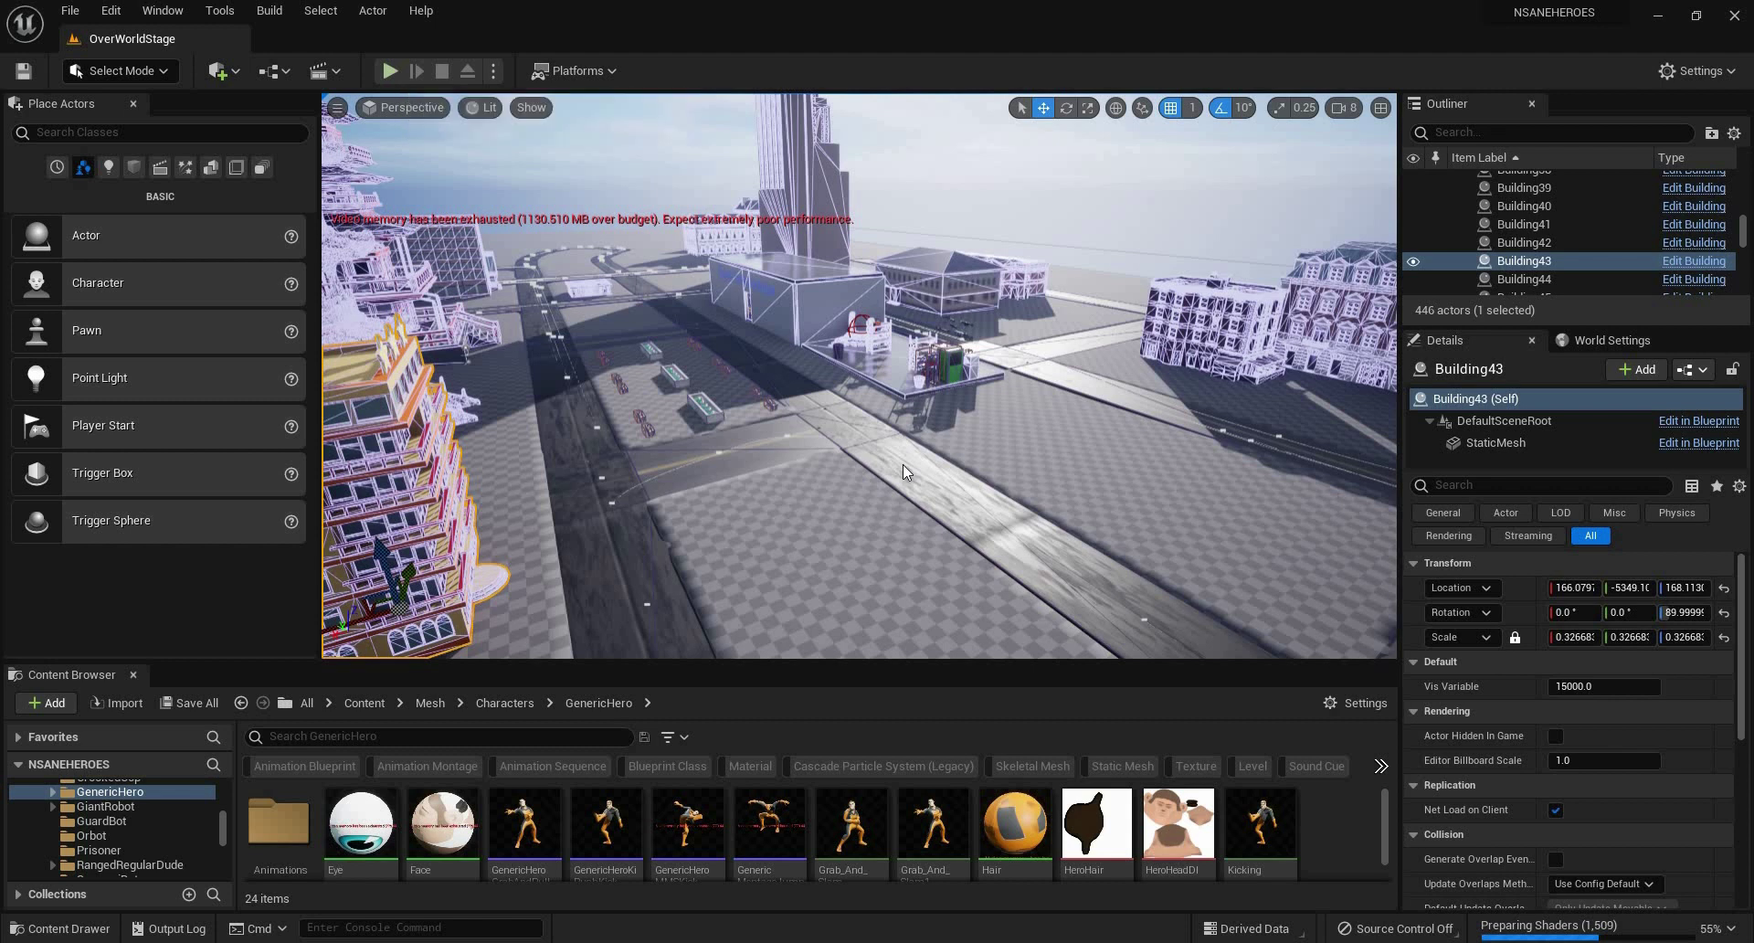
Play the level in the editor and run the hero past the red brick building to view the skyscrapers.
key("alt+p")
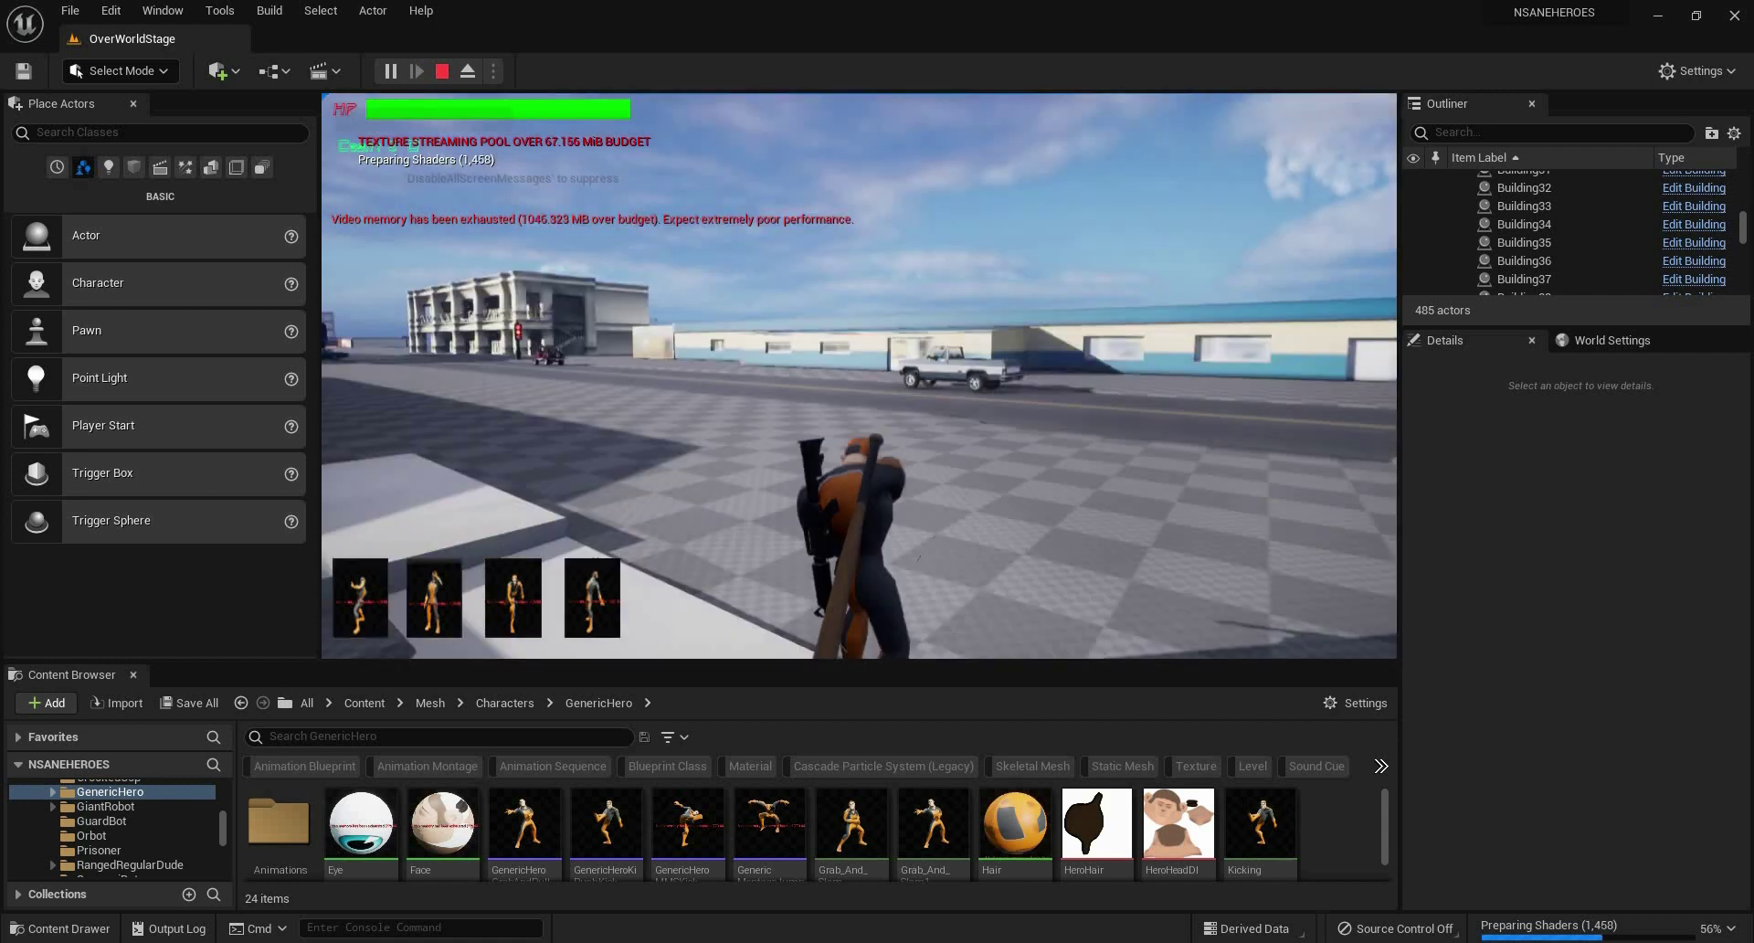
key("w")
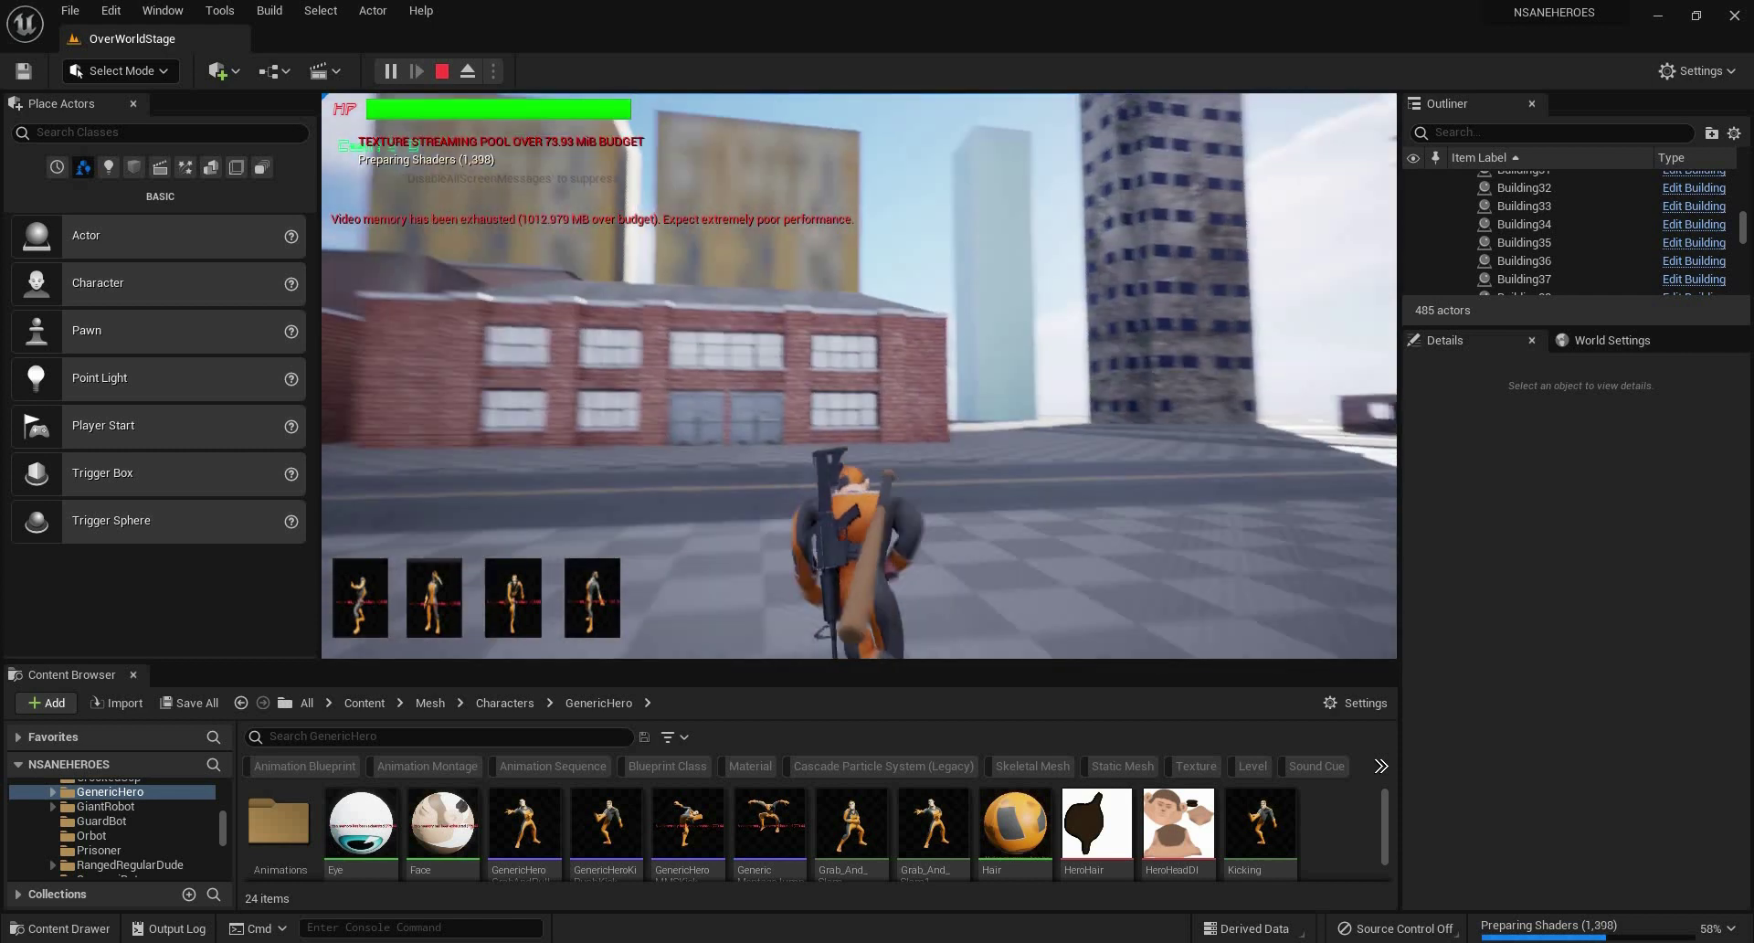
key("w")
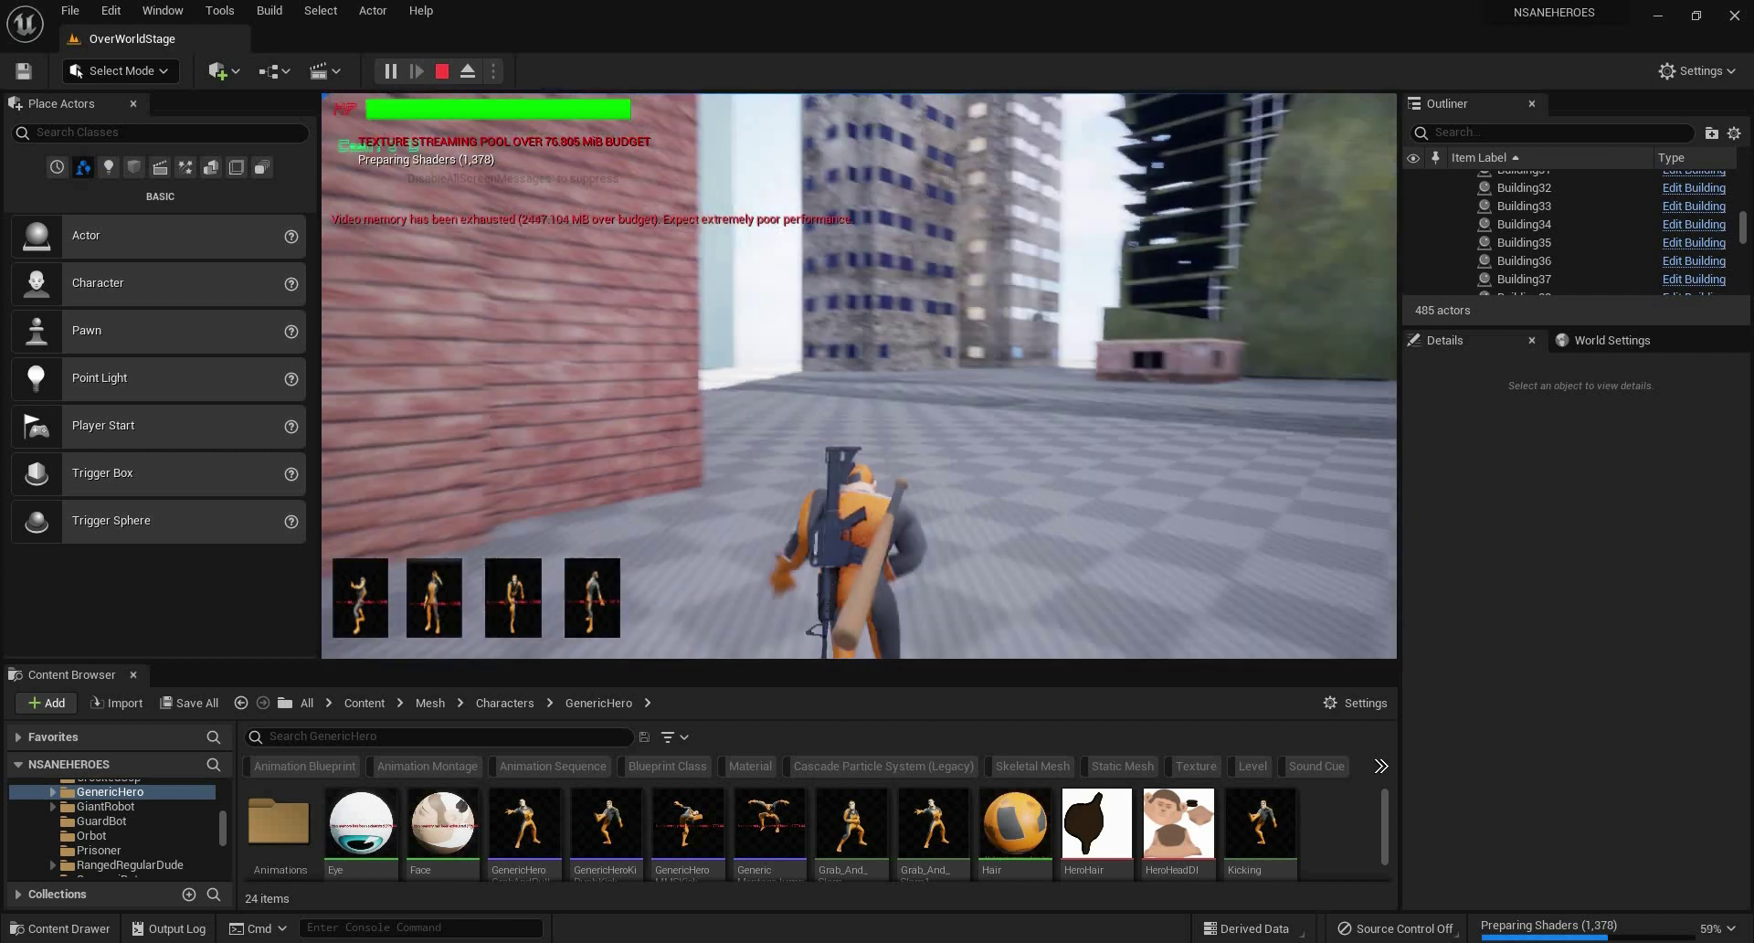
key("w")
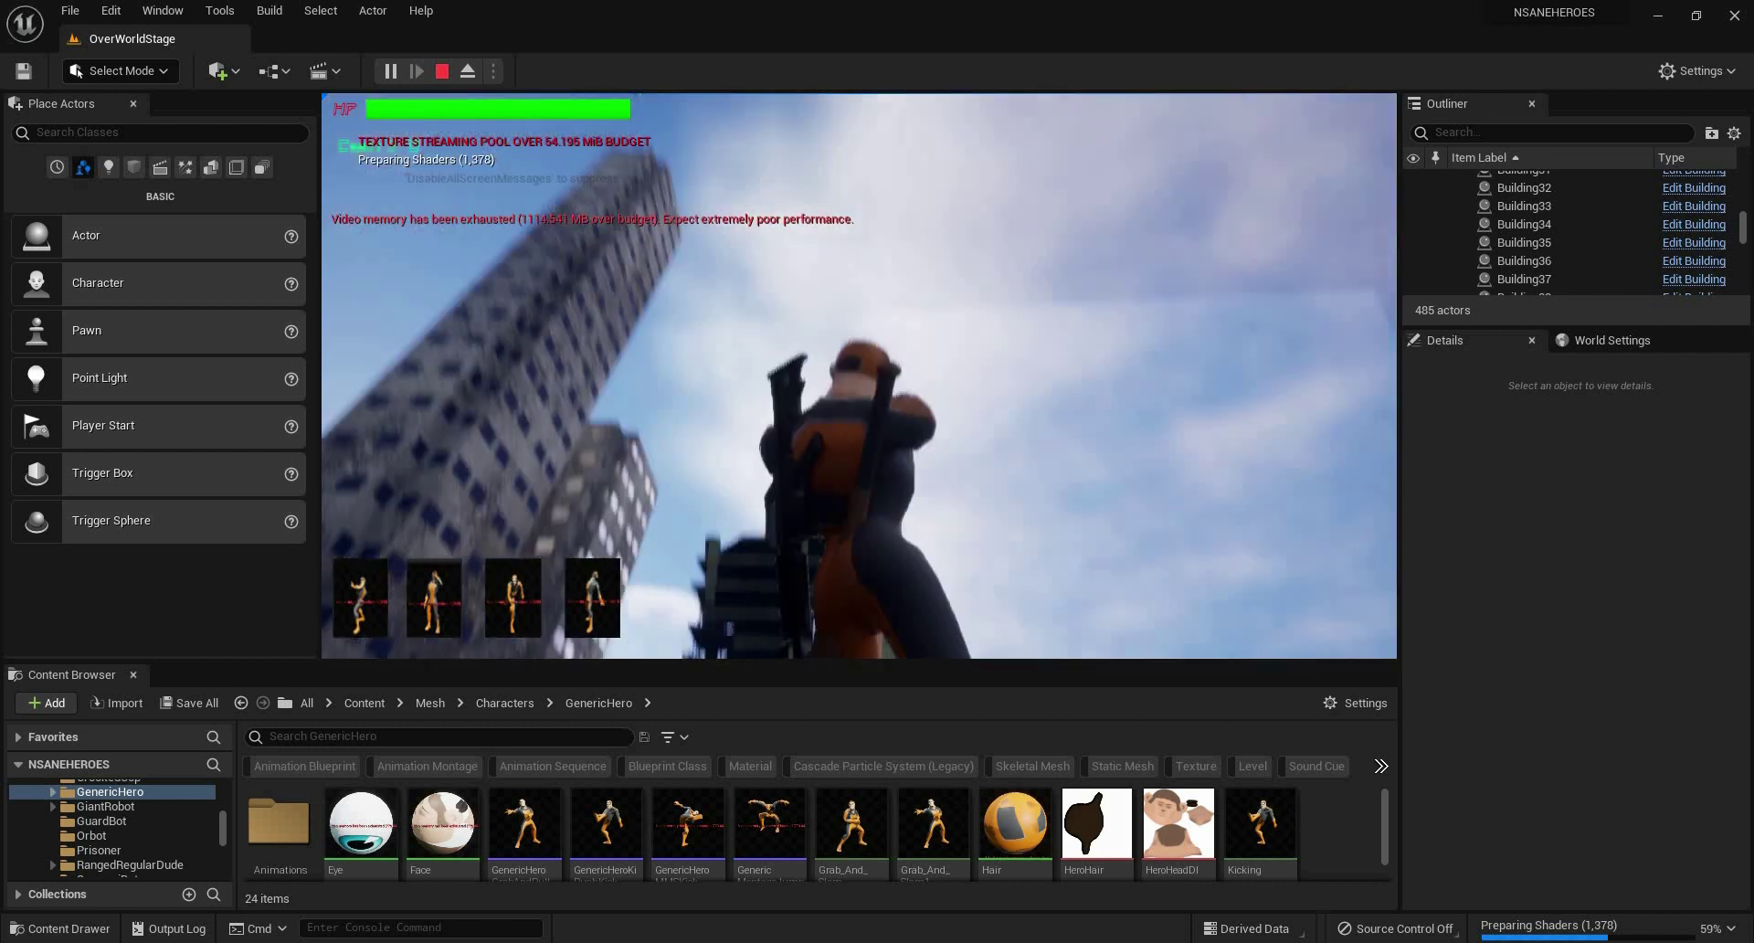
key("w")
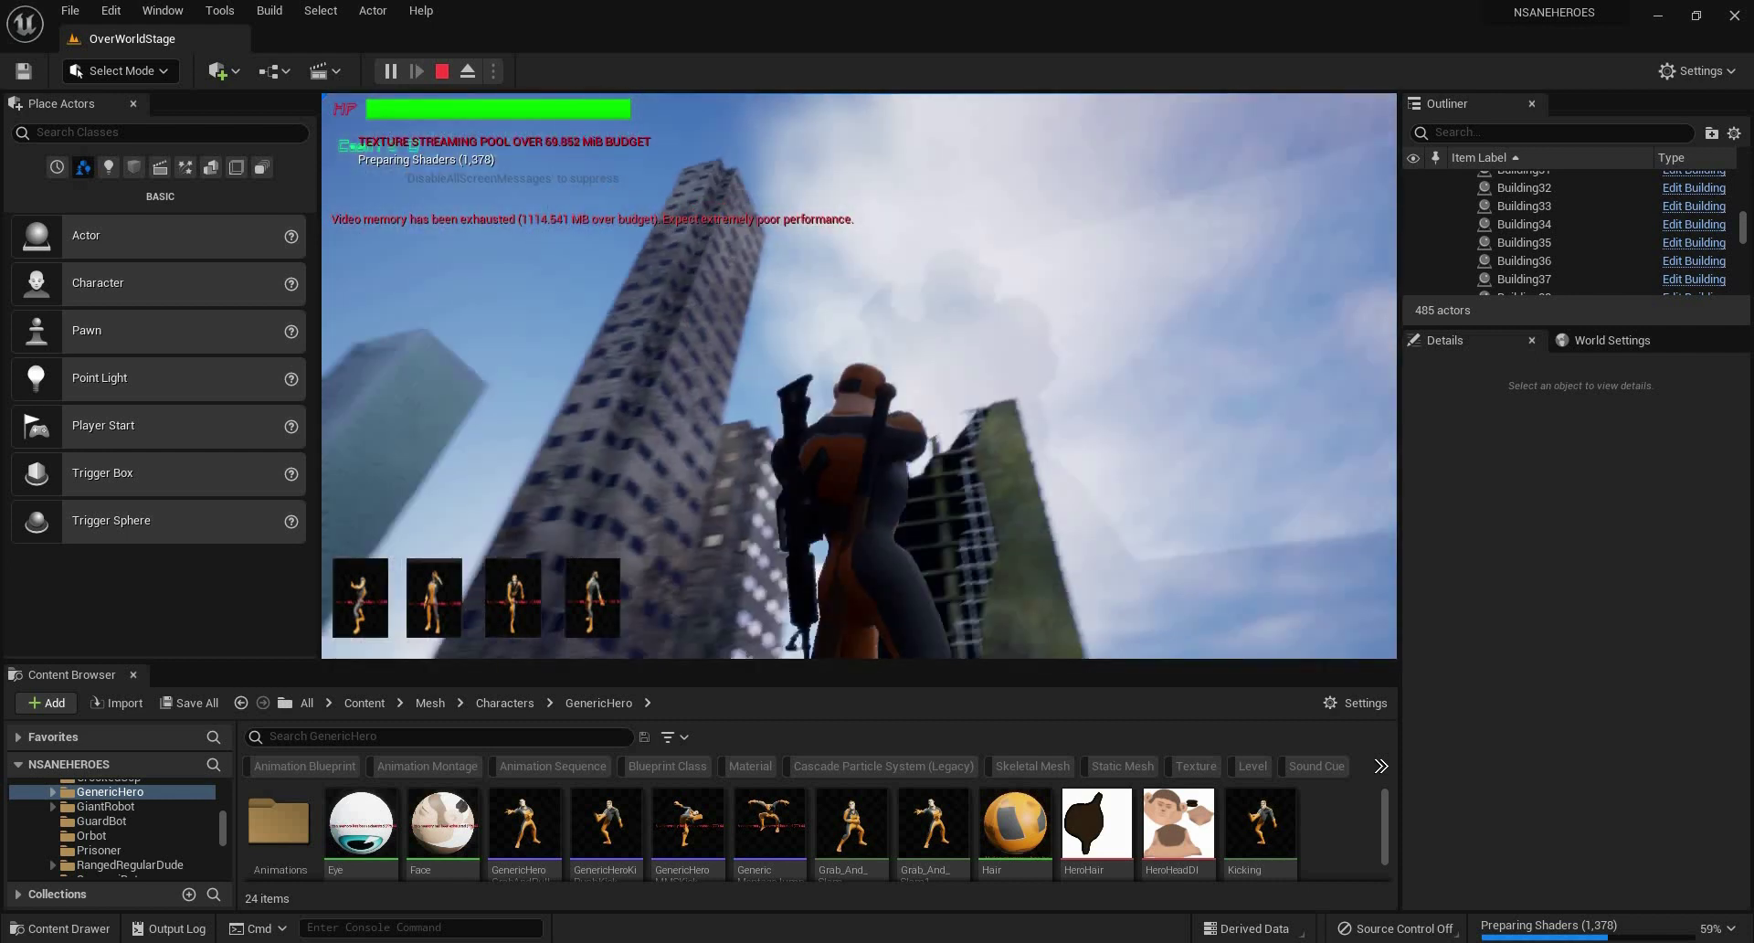
key("w")
key("w")
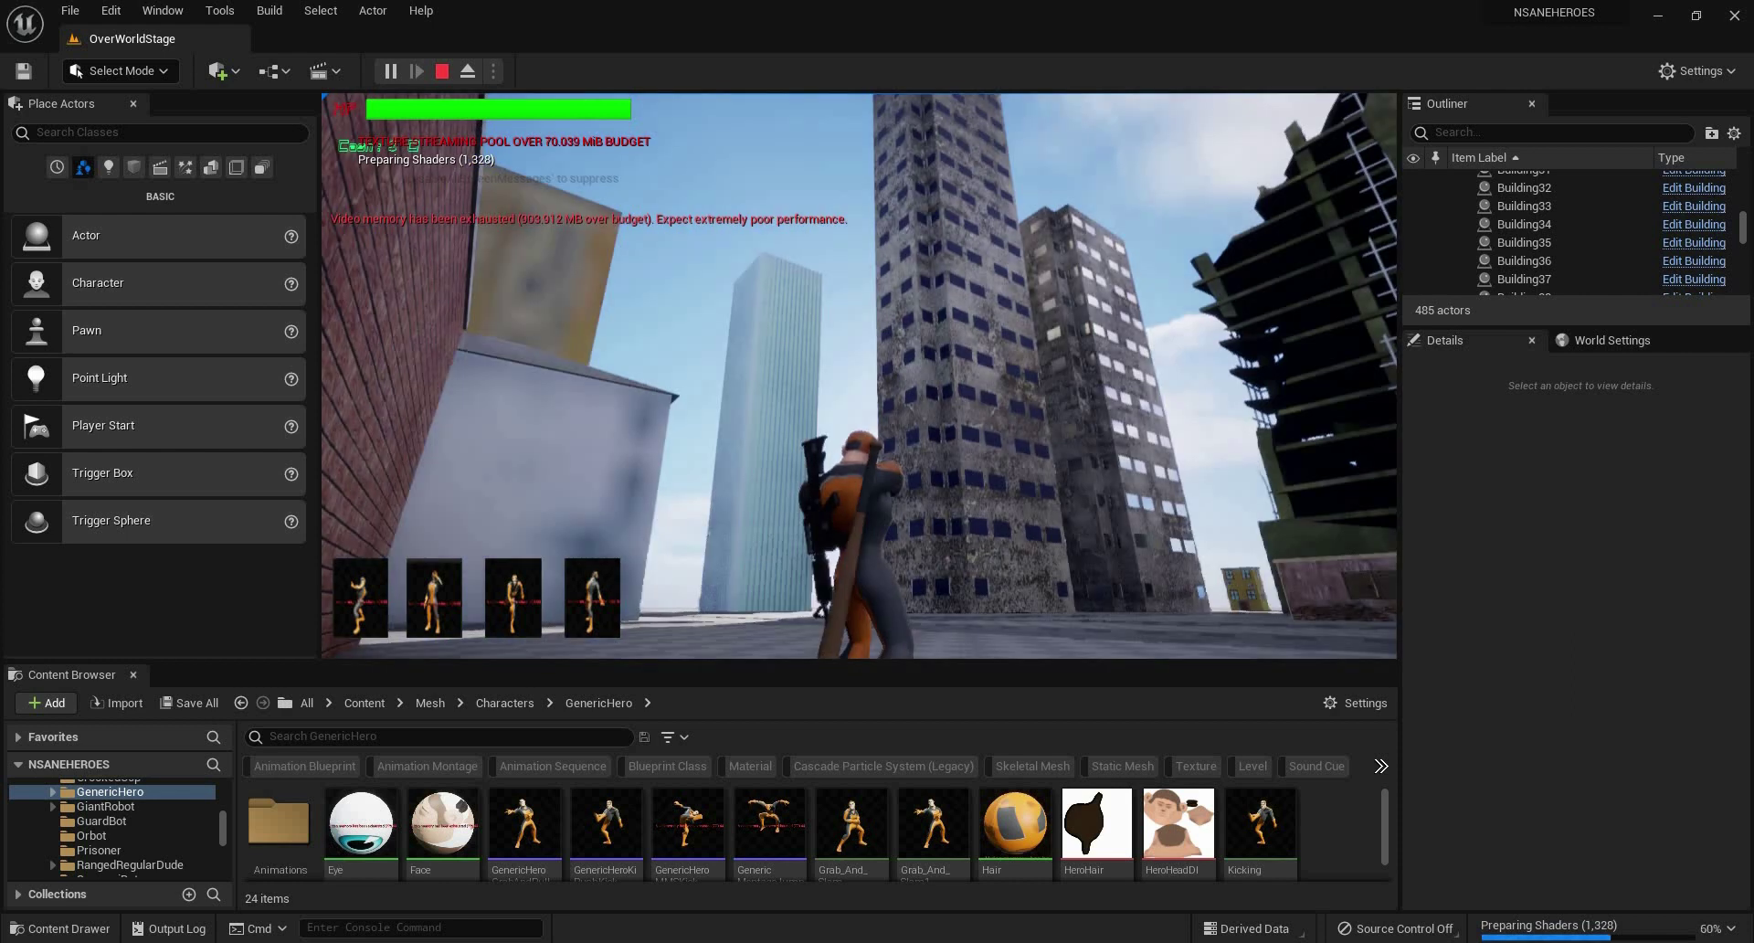
Run the hero across the road, past the gas station and up to the windowed wall of the building behind it.
key("w")
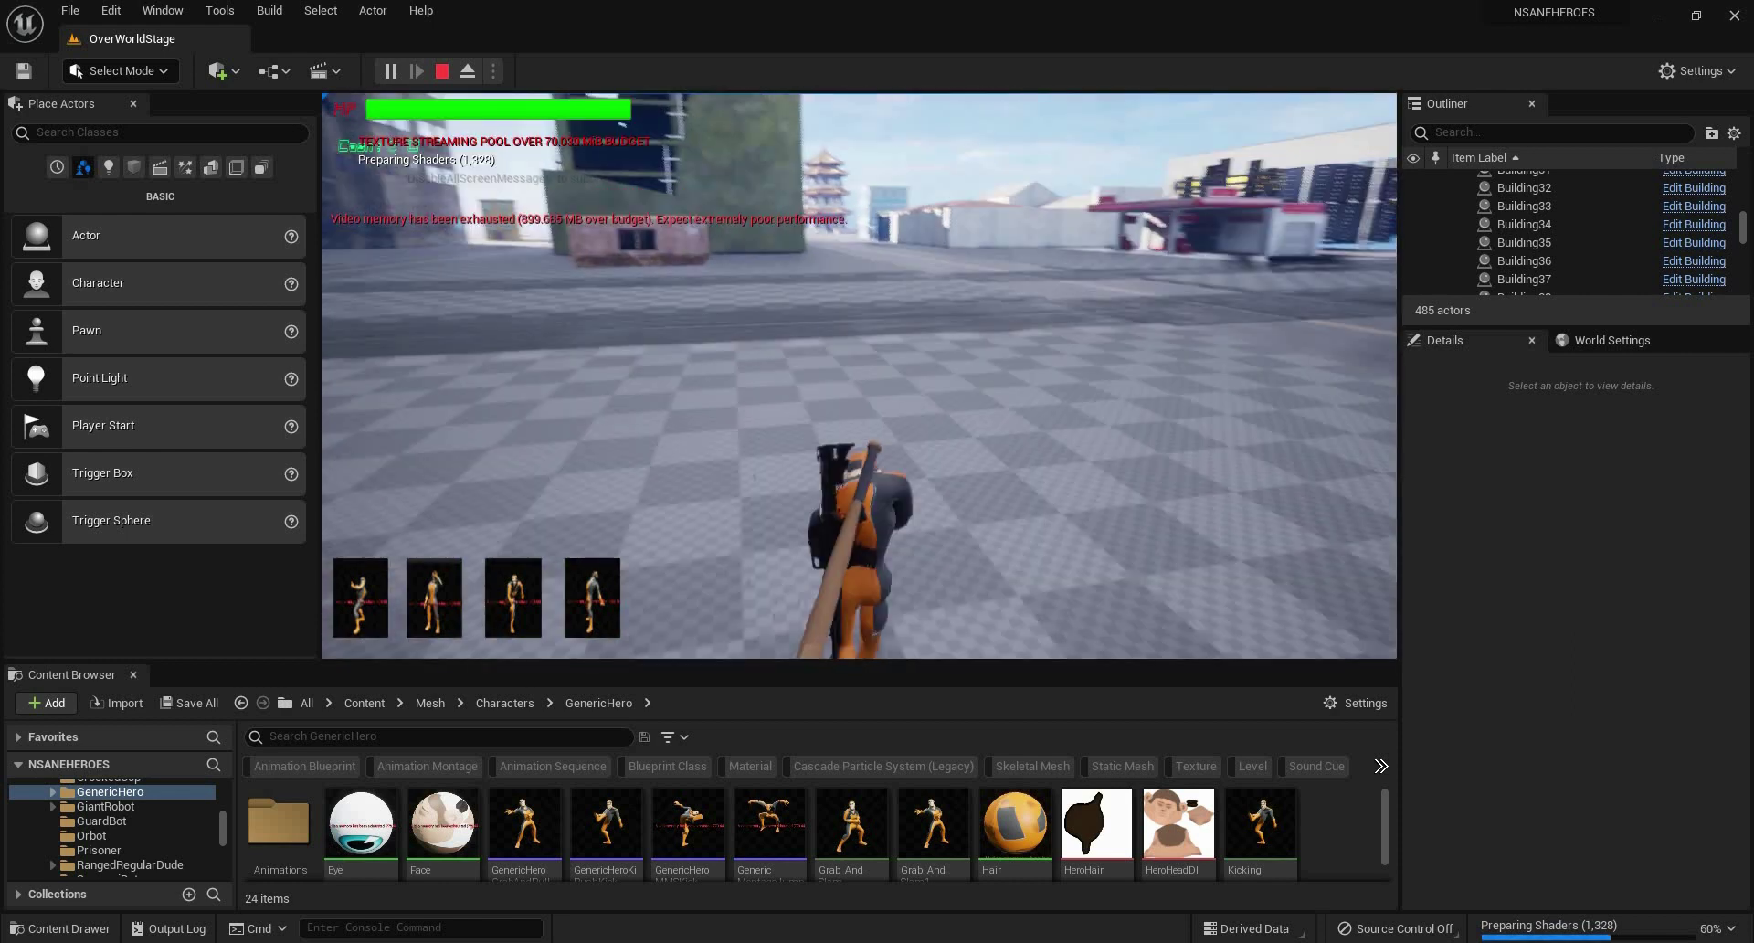
key("w")
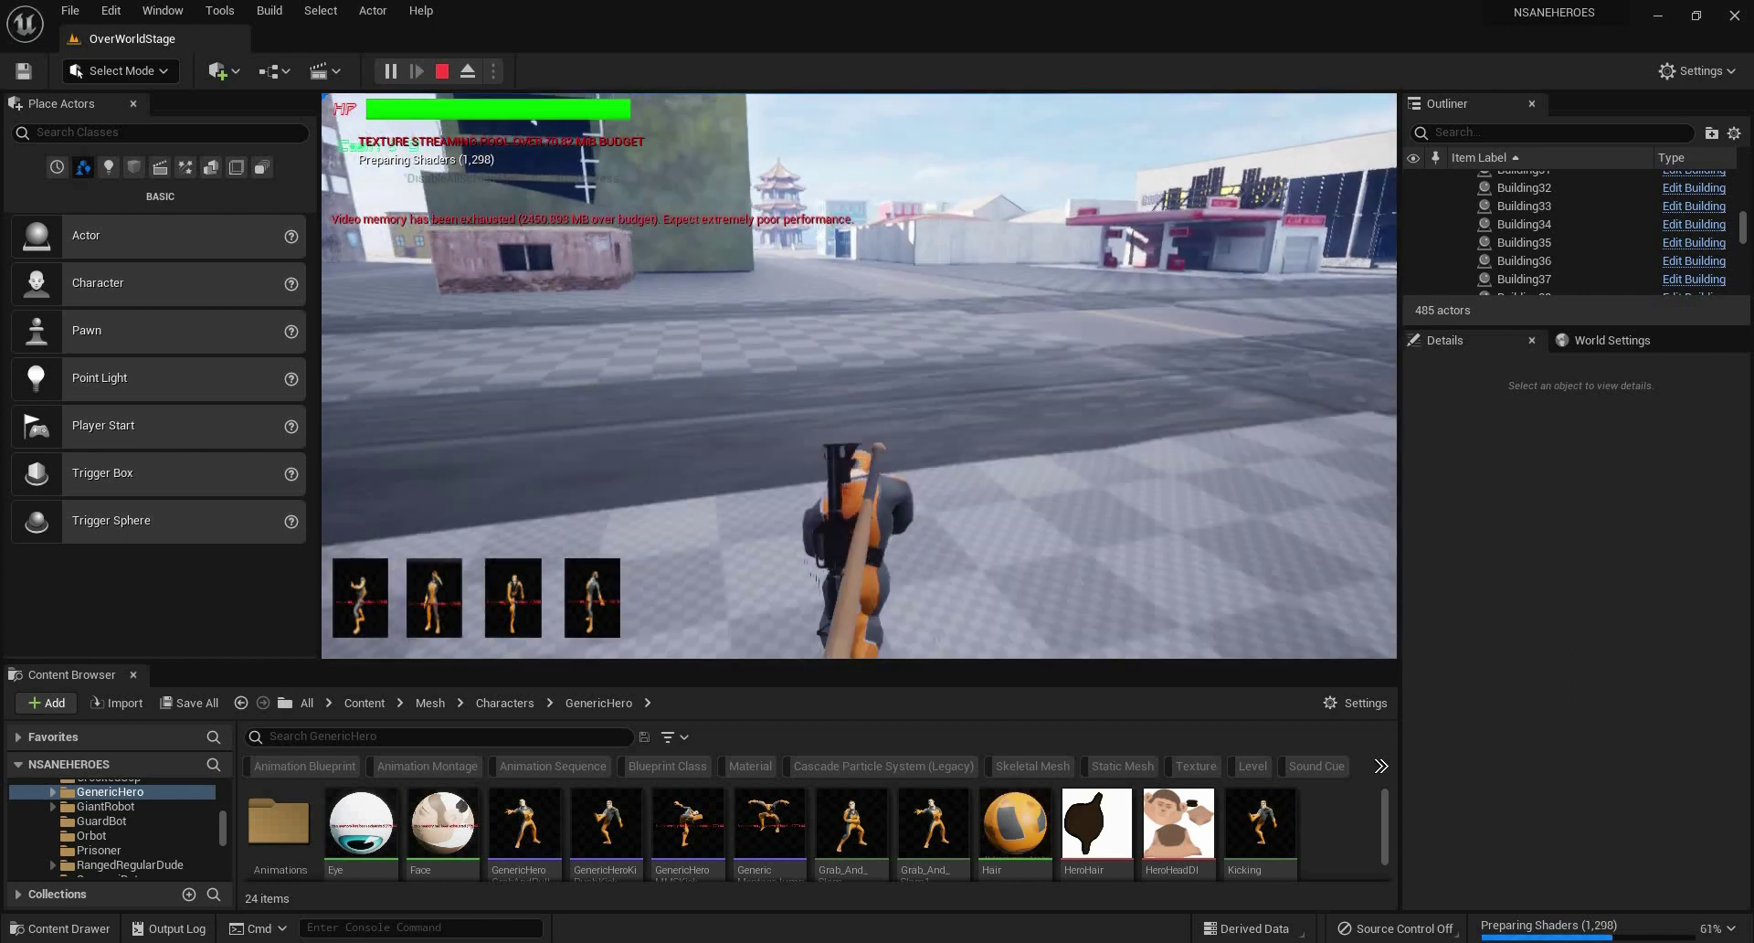
key("w")
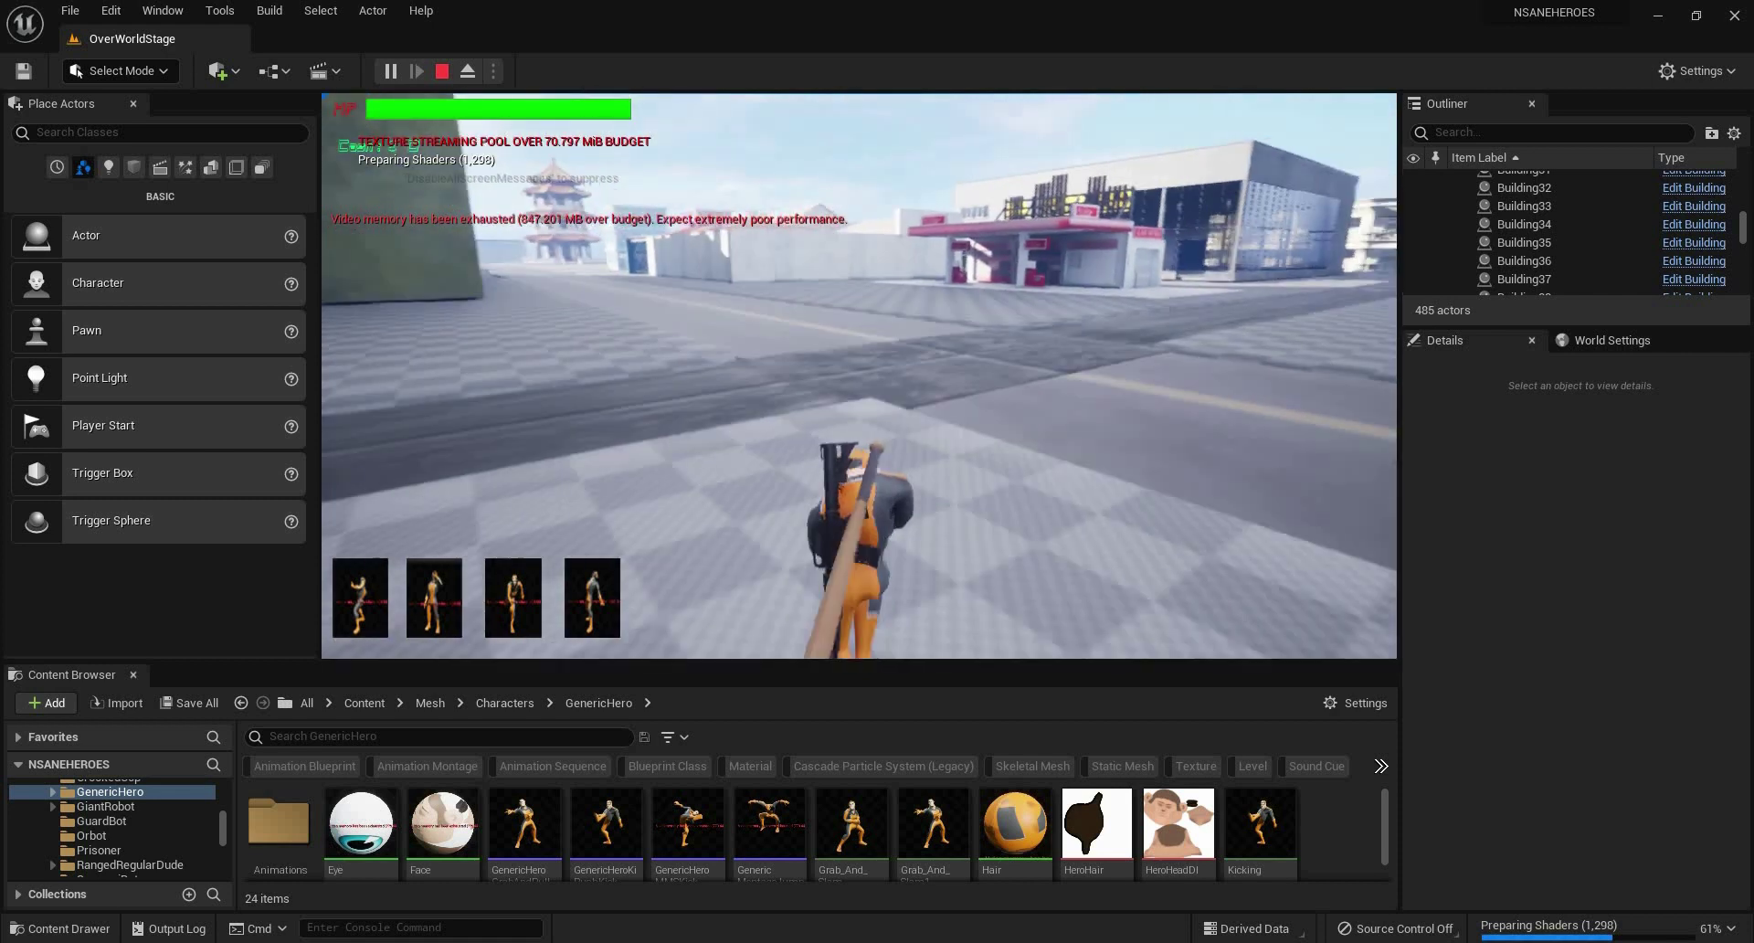
key("w")
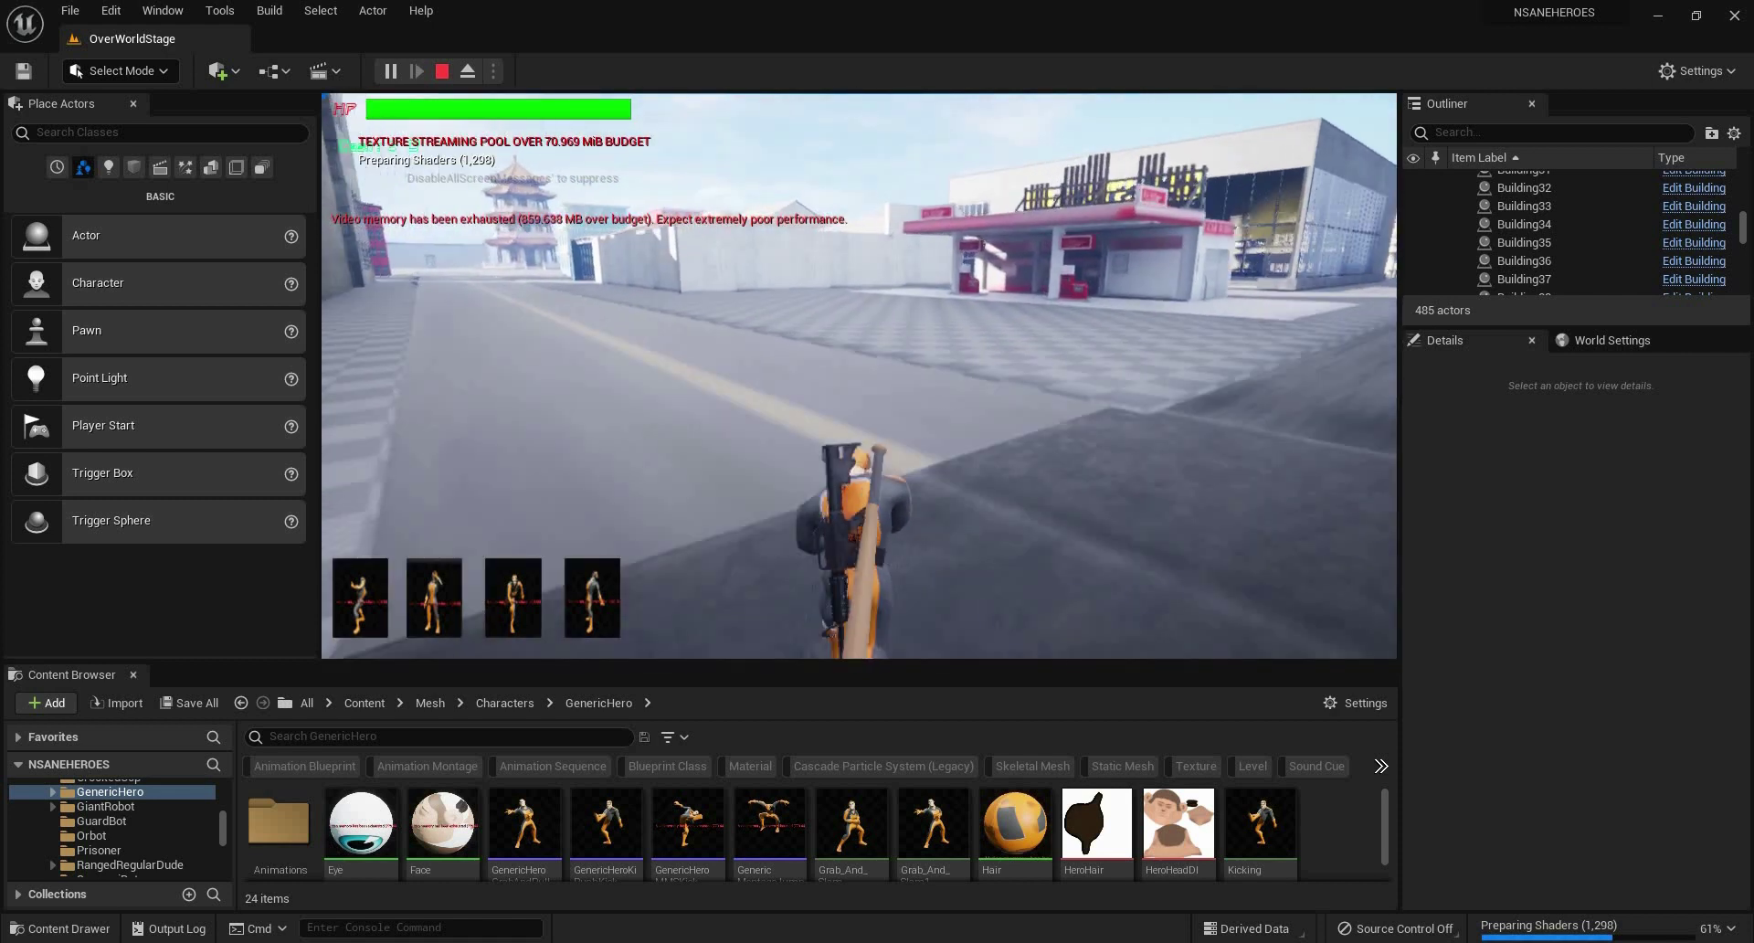
key("w")
key("w")
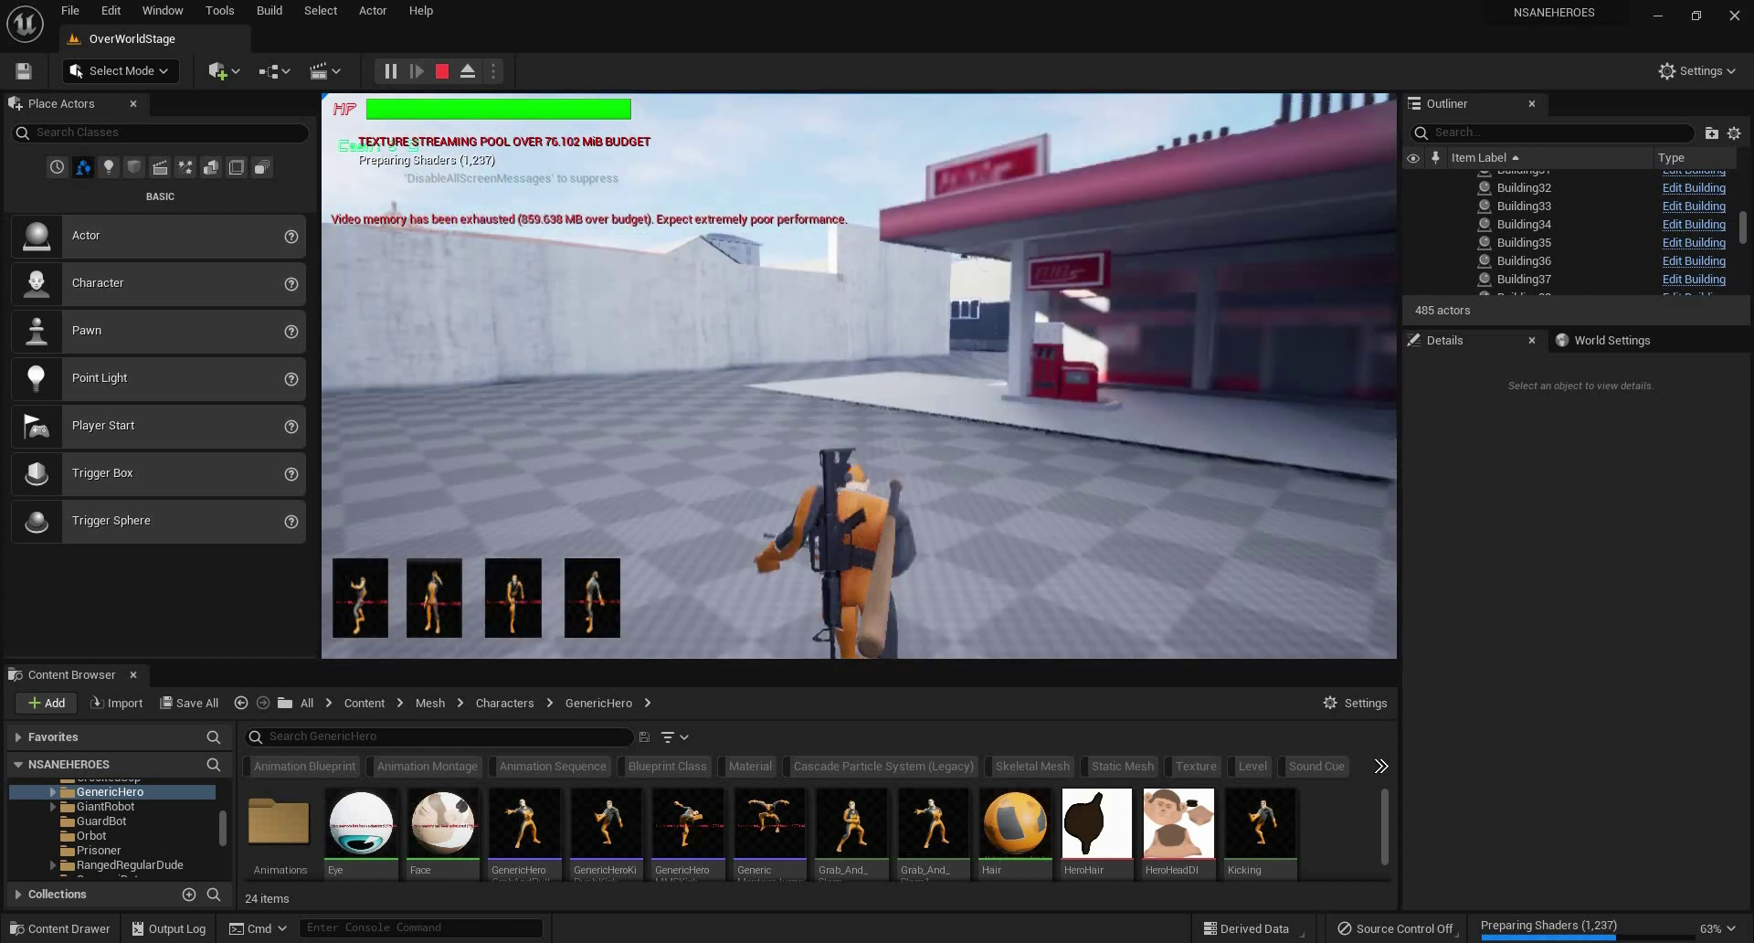
key("w")
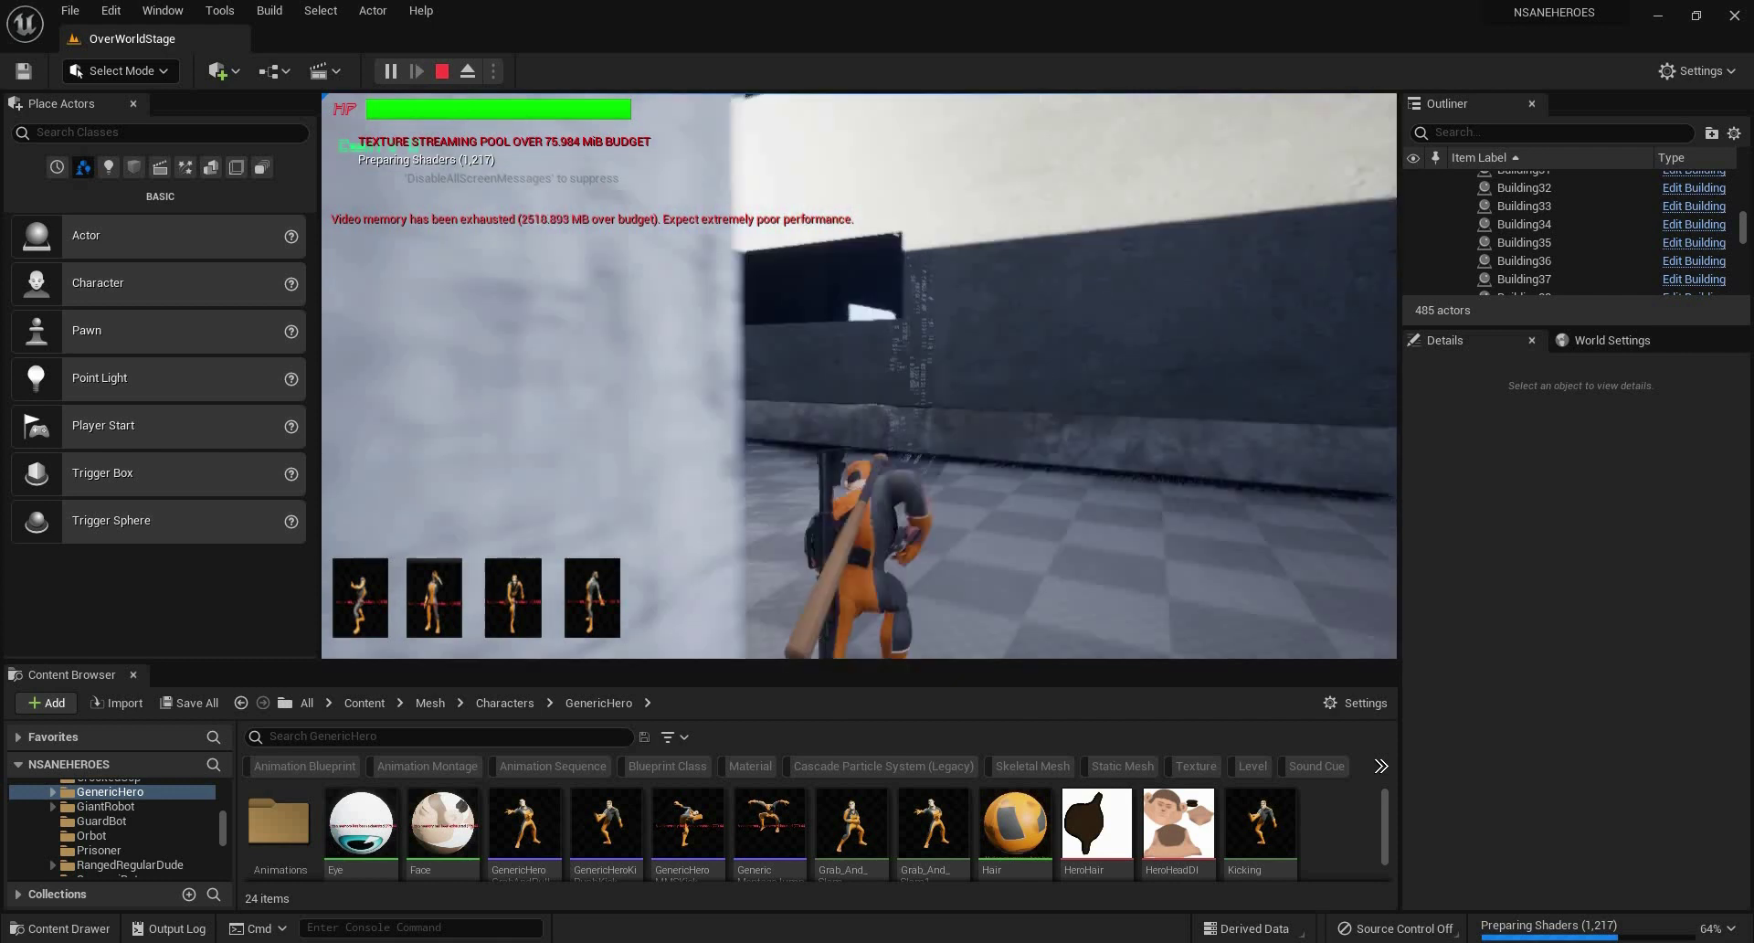
key("w")
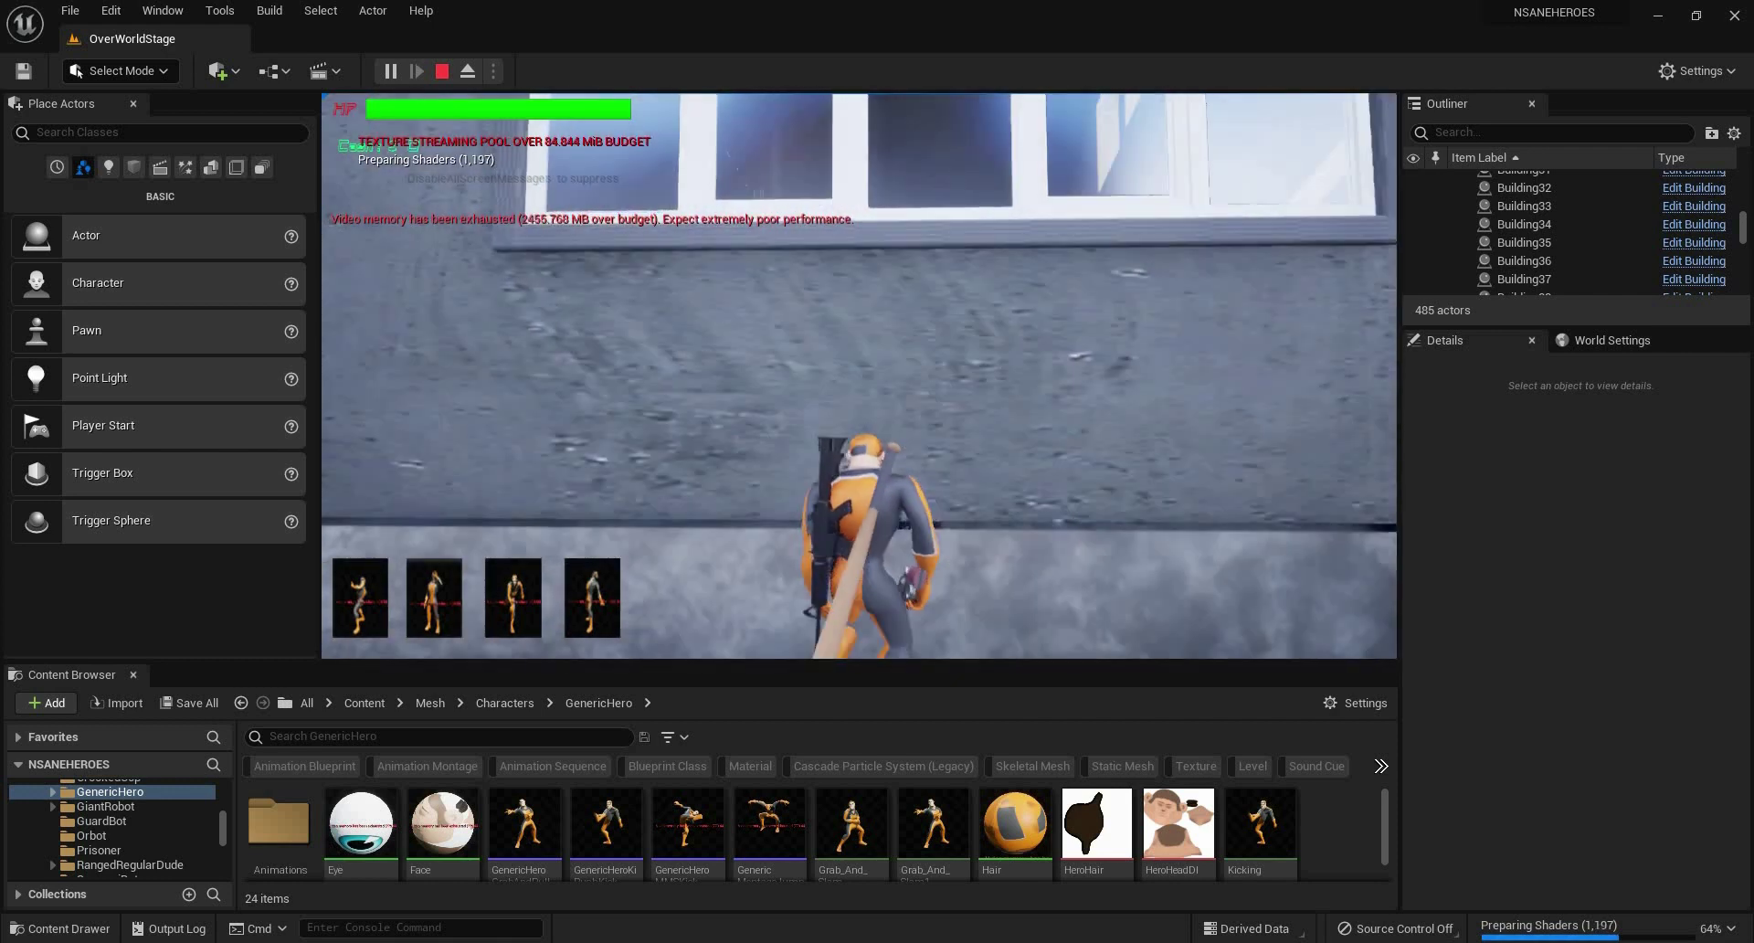
Jump at the window, run the hero along the wall and around the gas station, and stop the play session.
key("space")
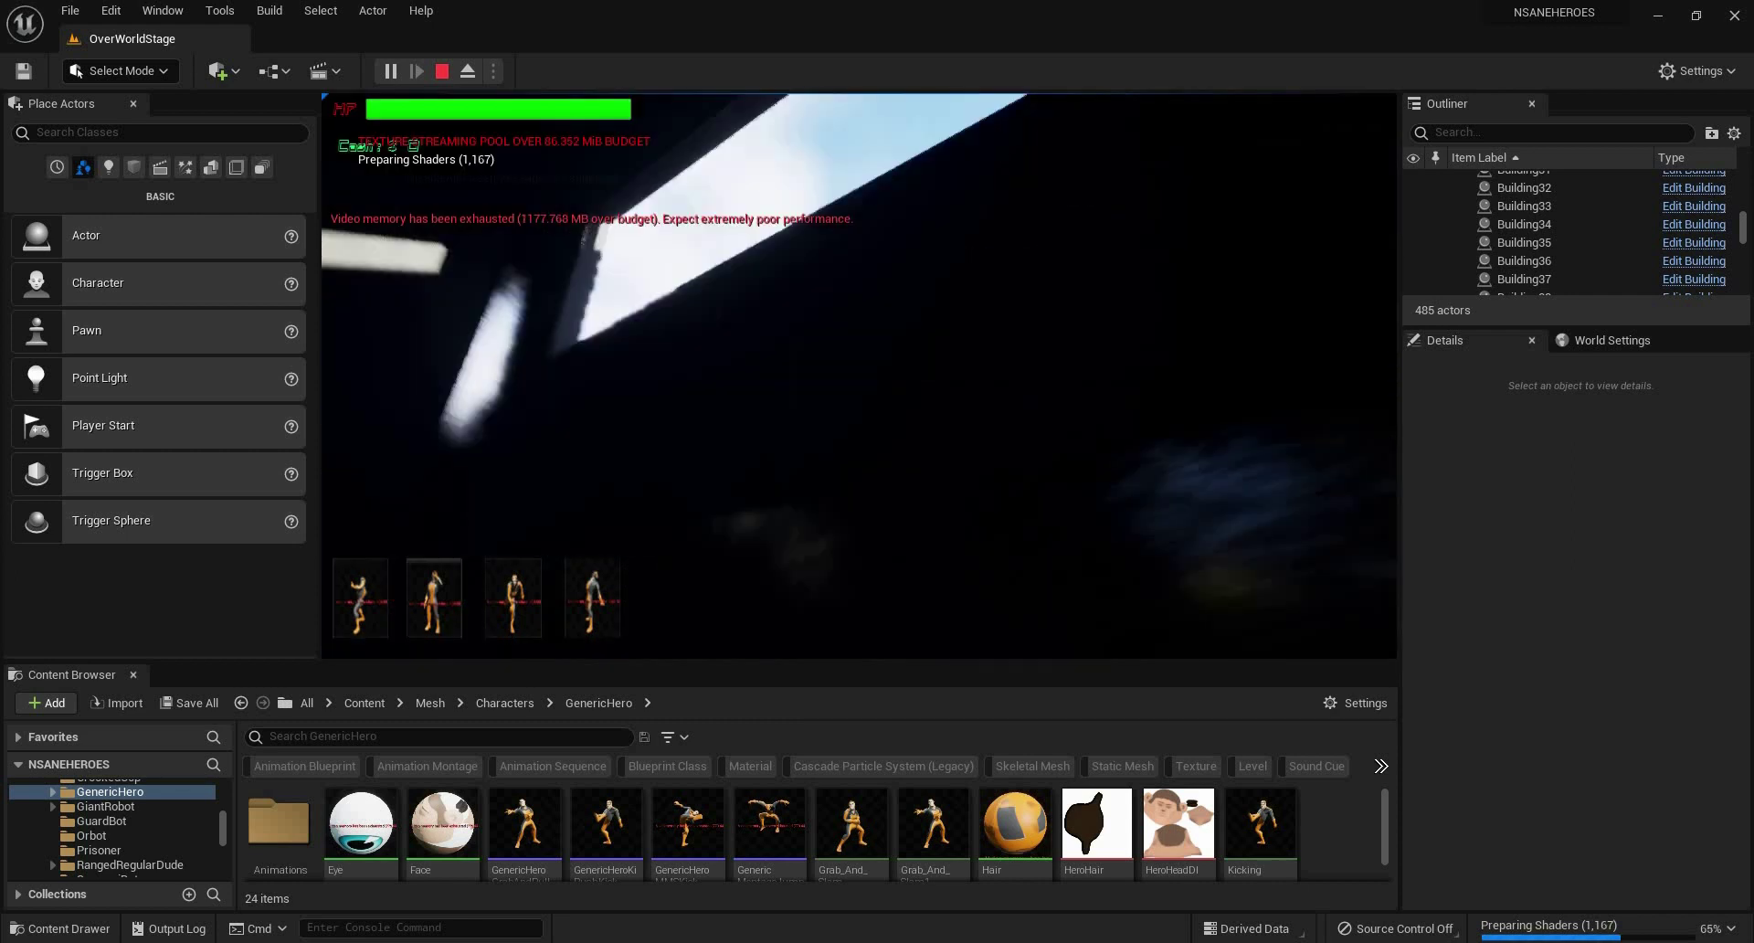
key("w")
key("w")
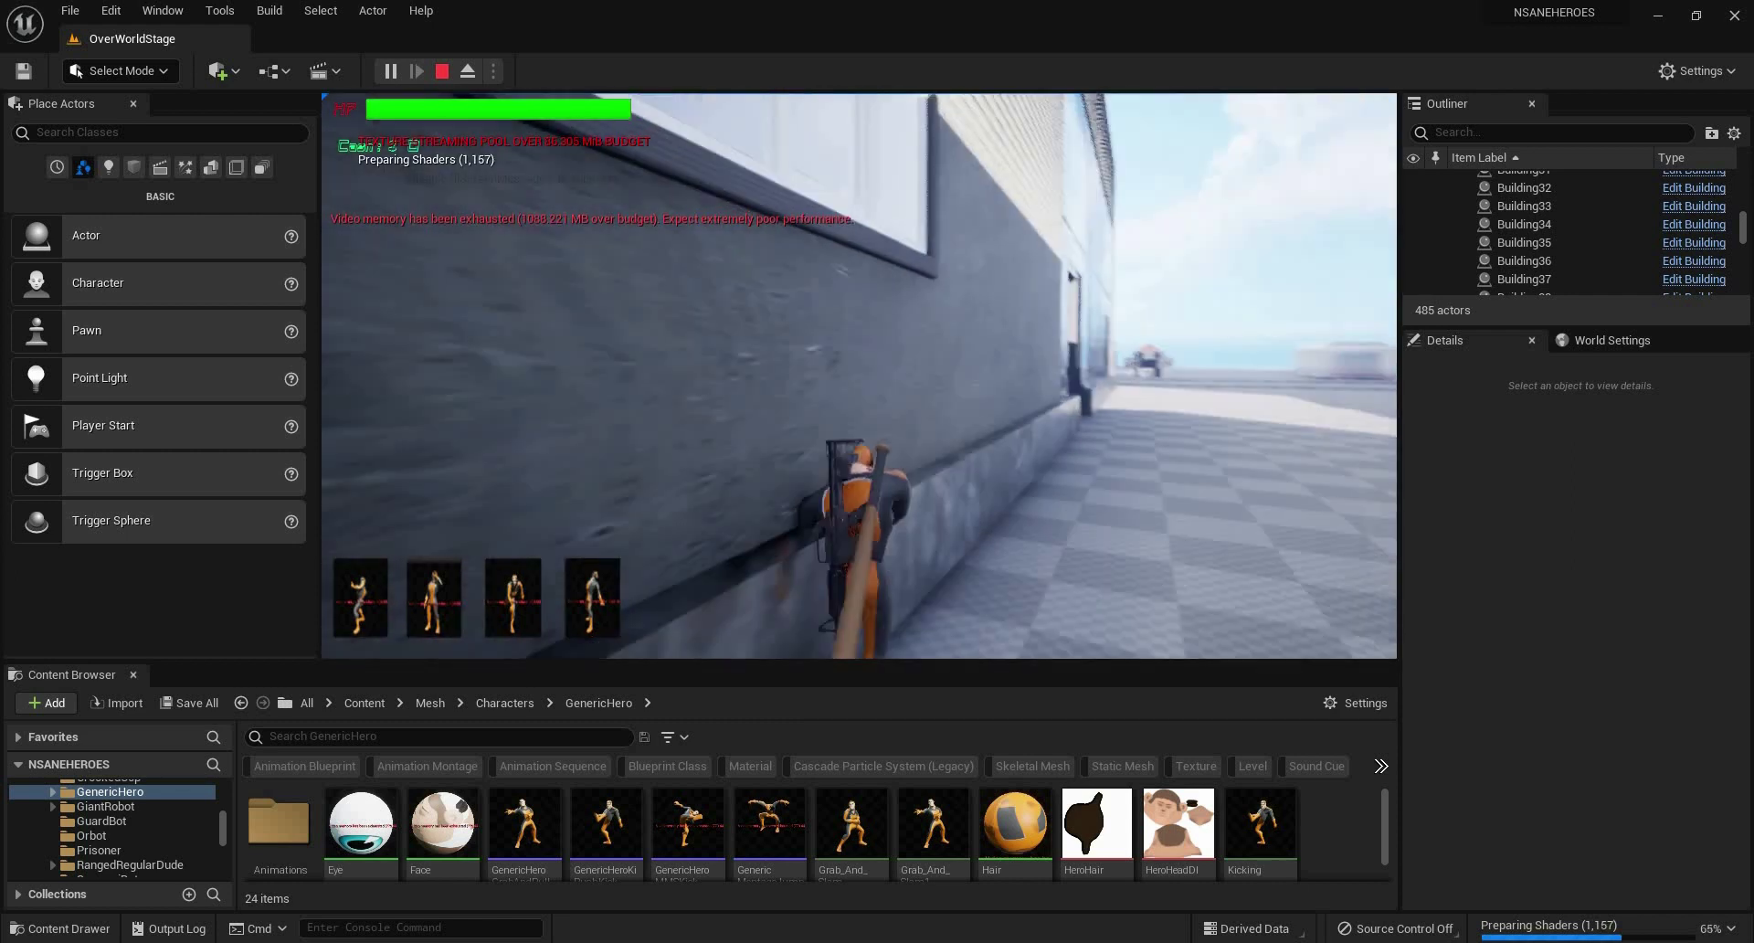
key("w")
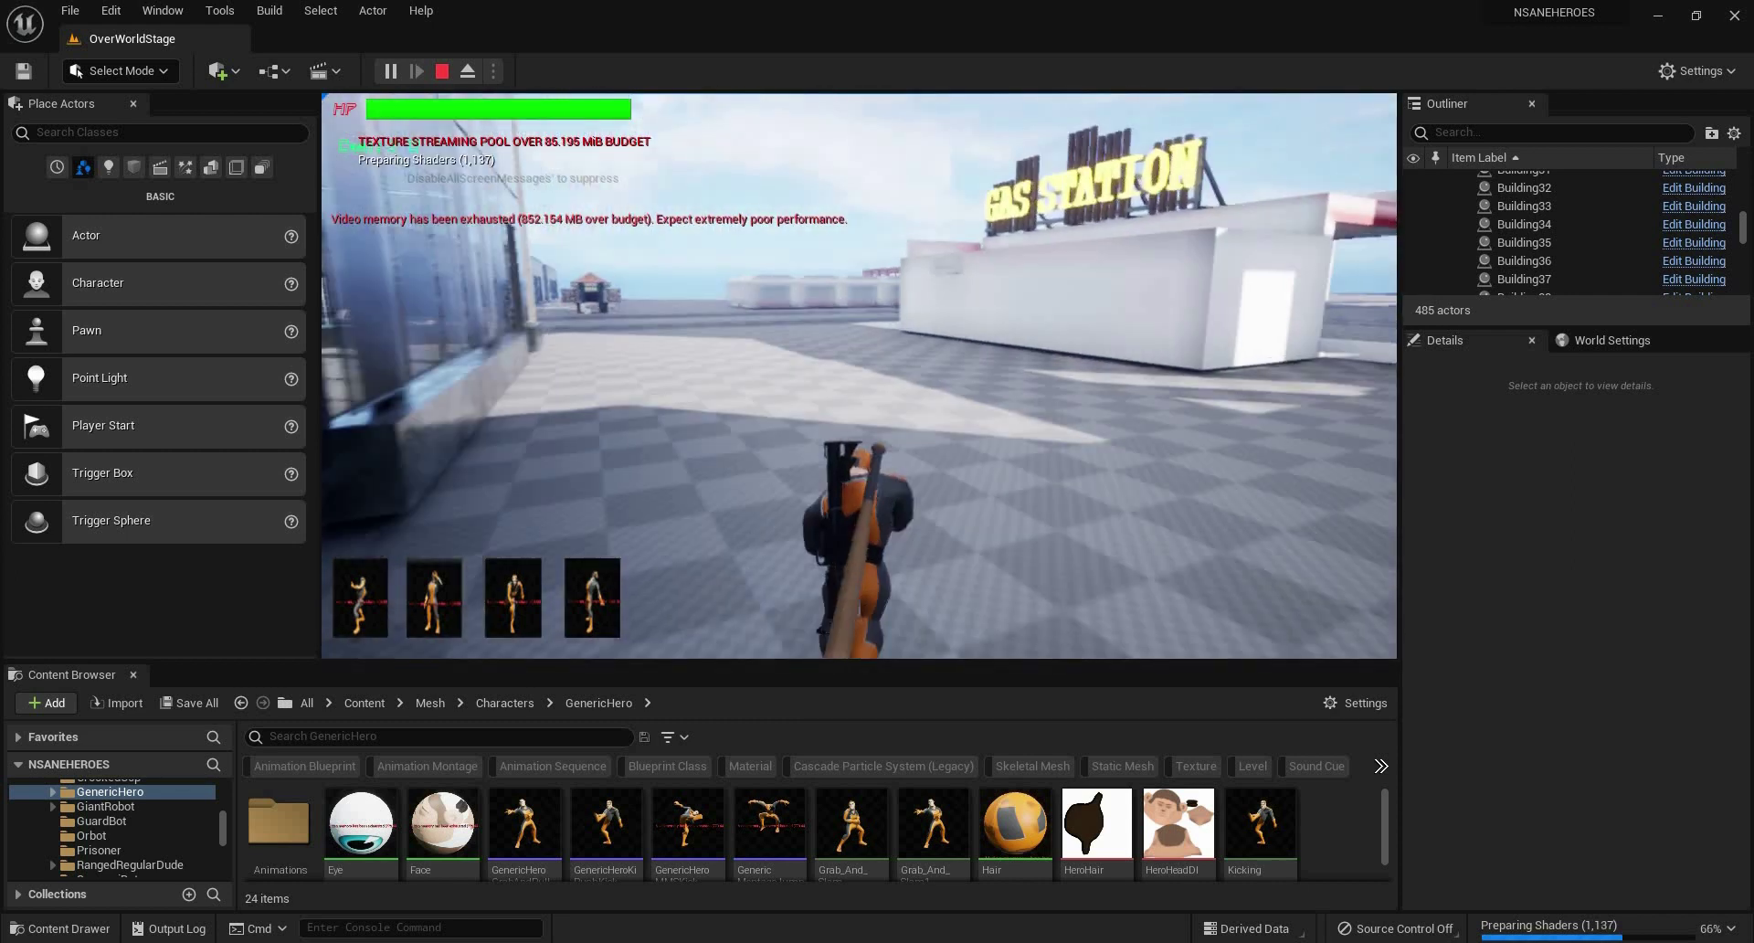
key("w")
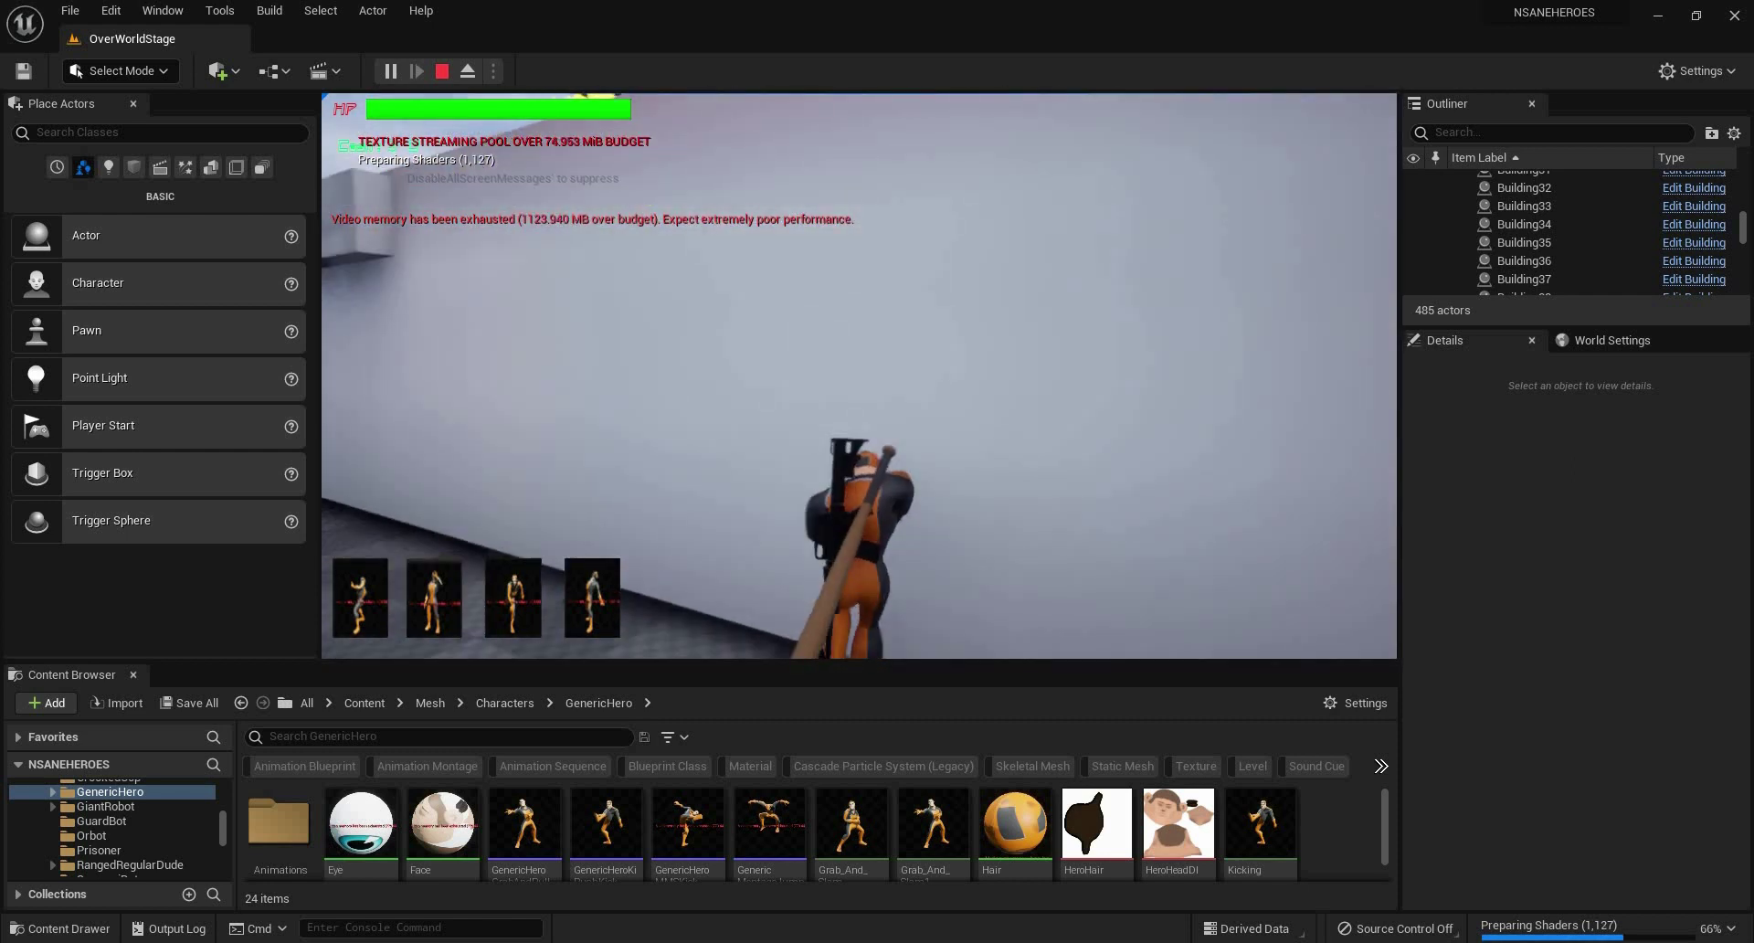
key("w")
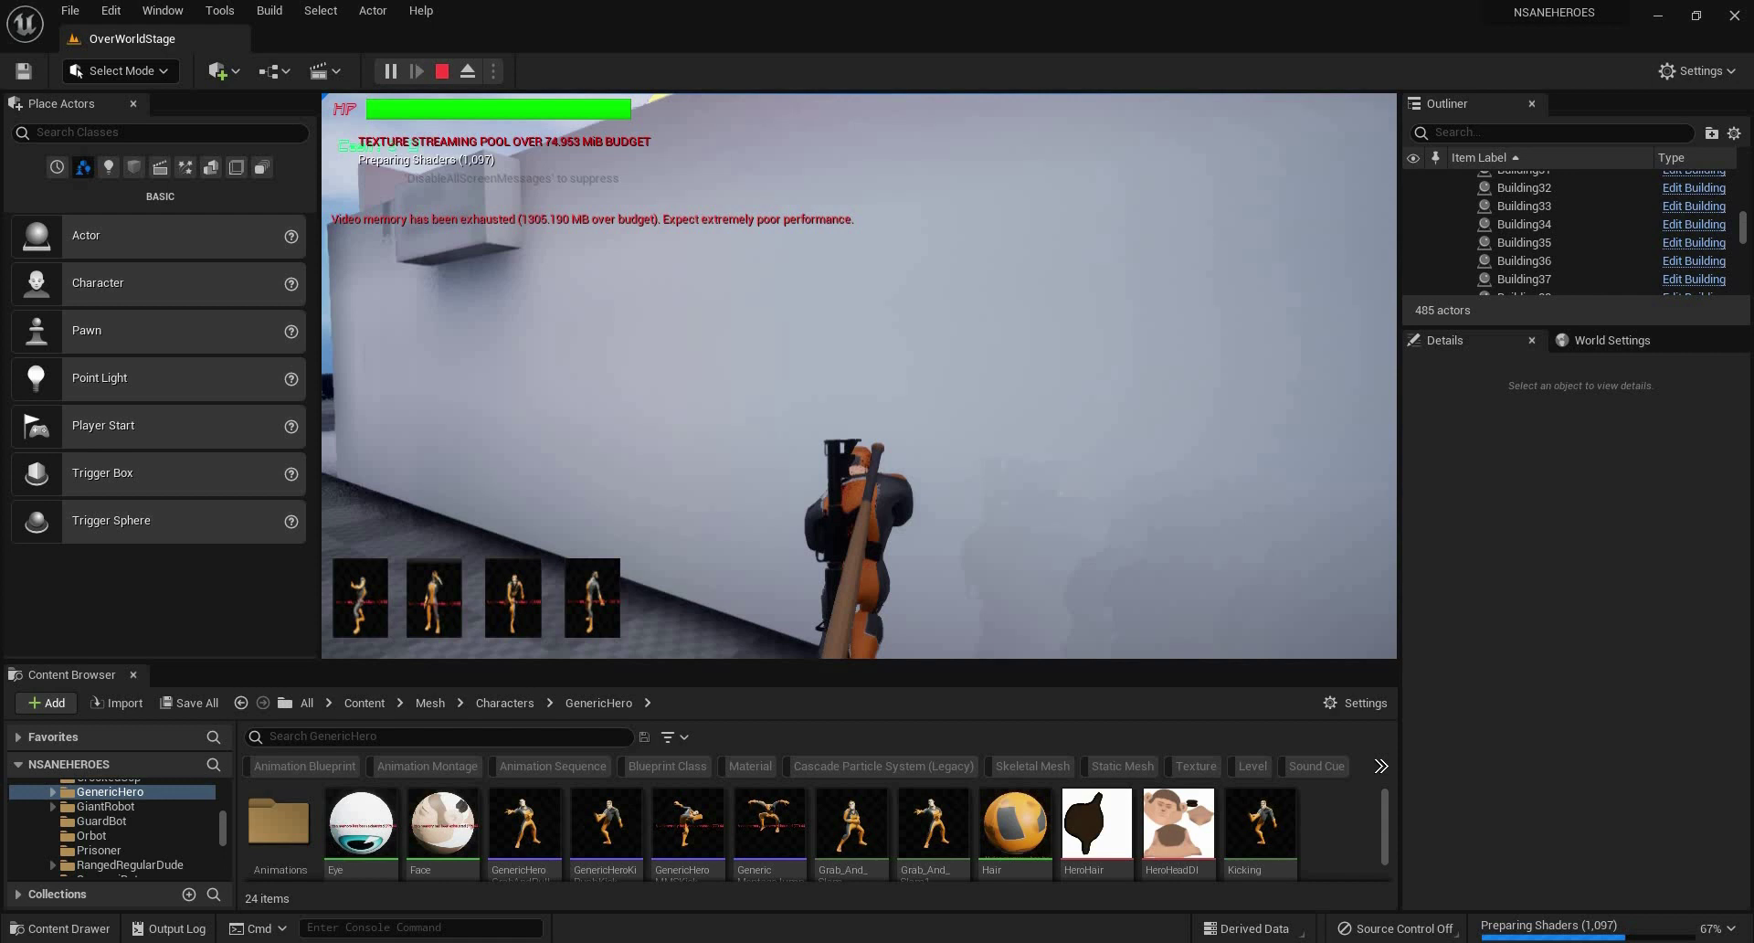
key("w")
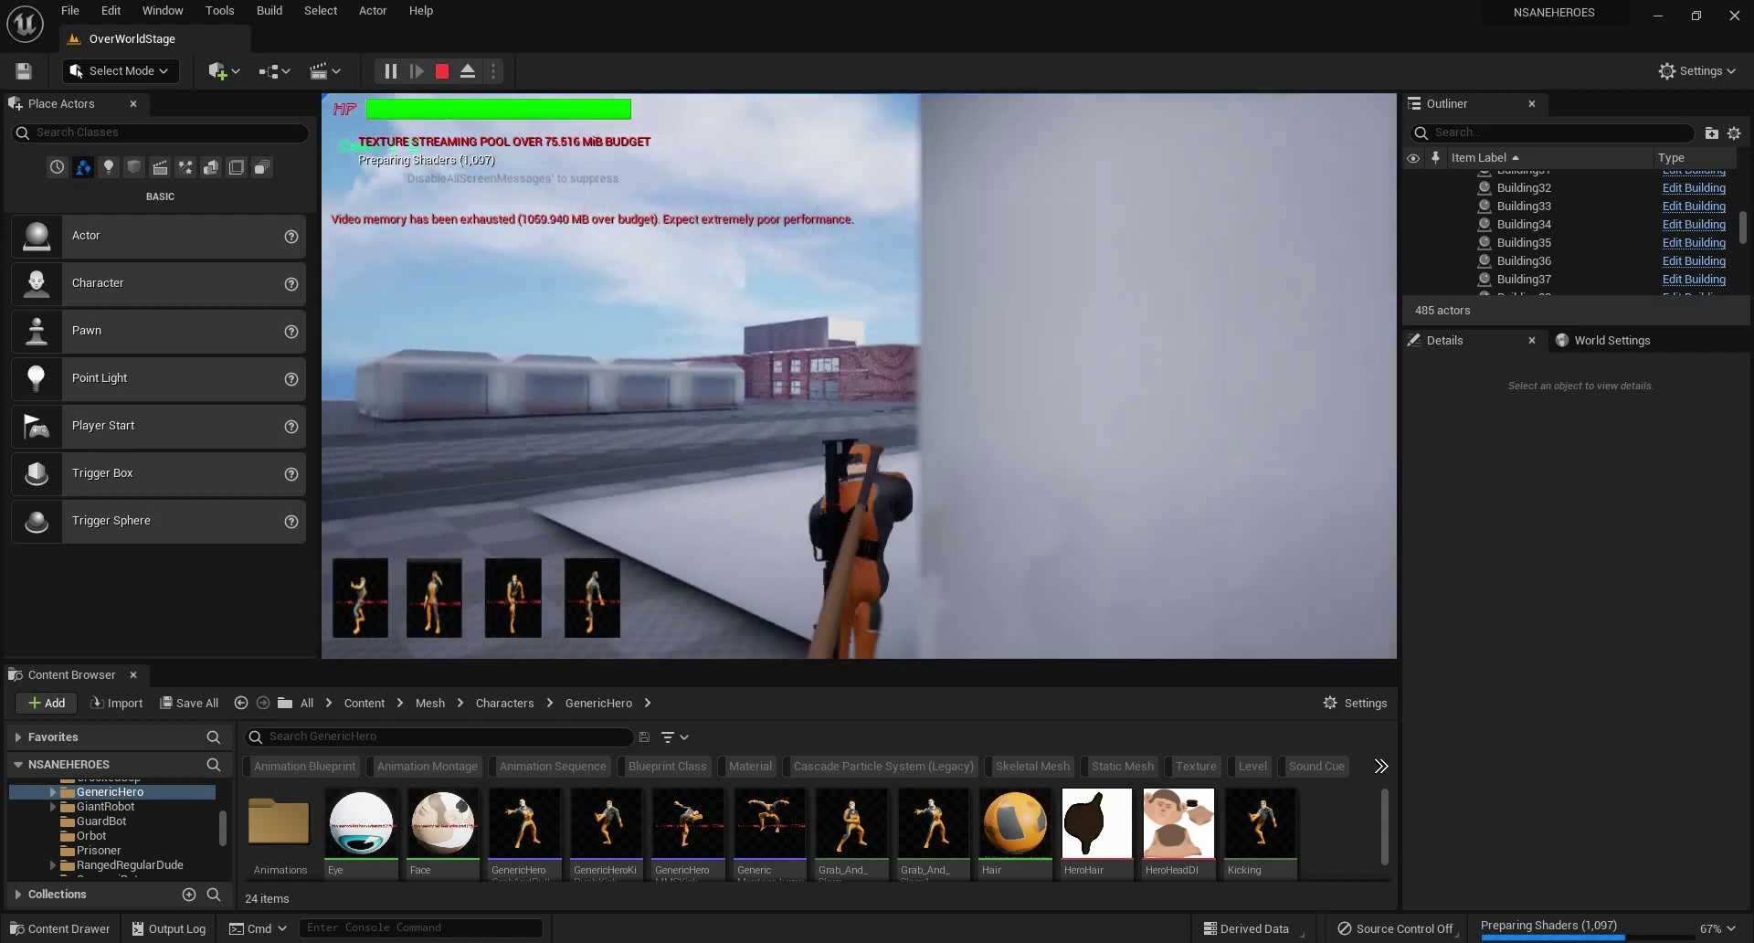
key("w")
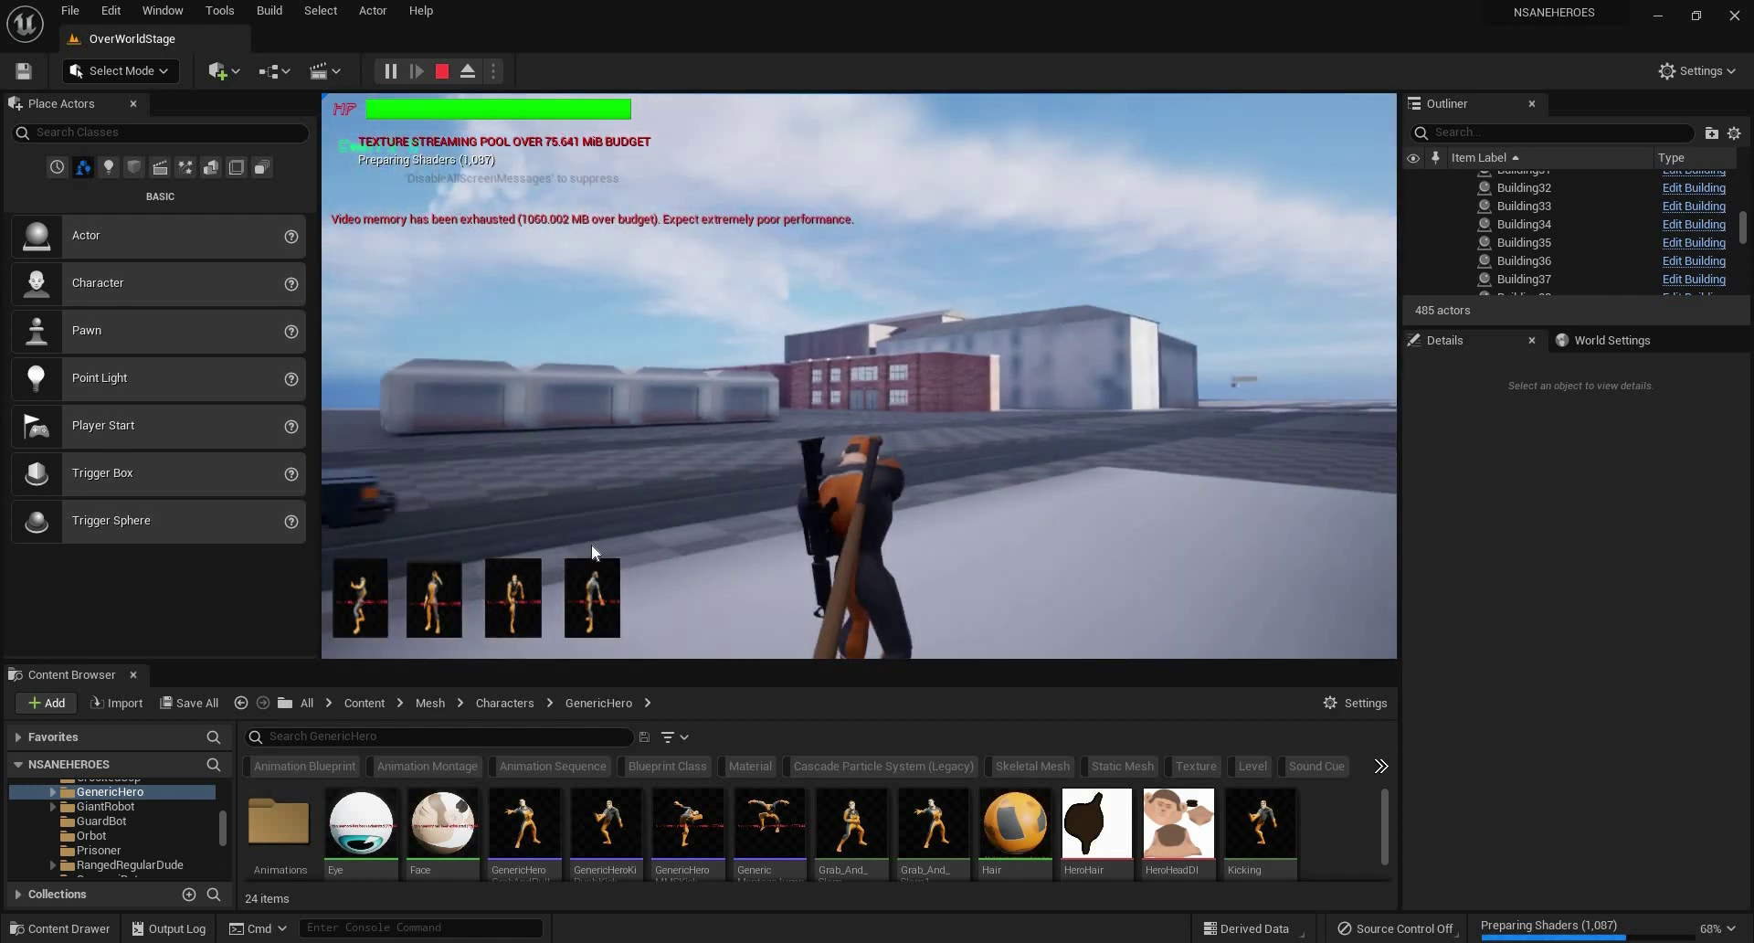
key("Escape")
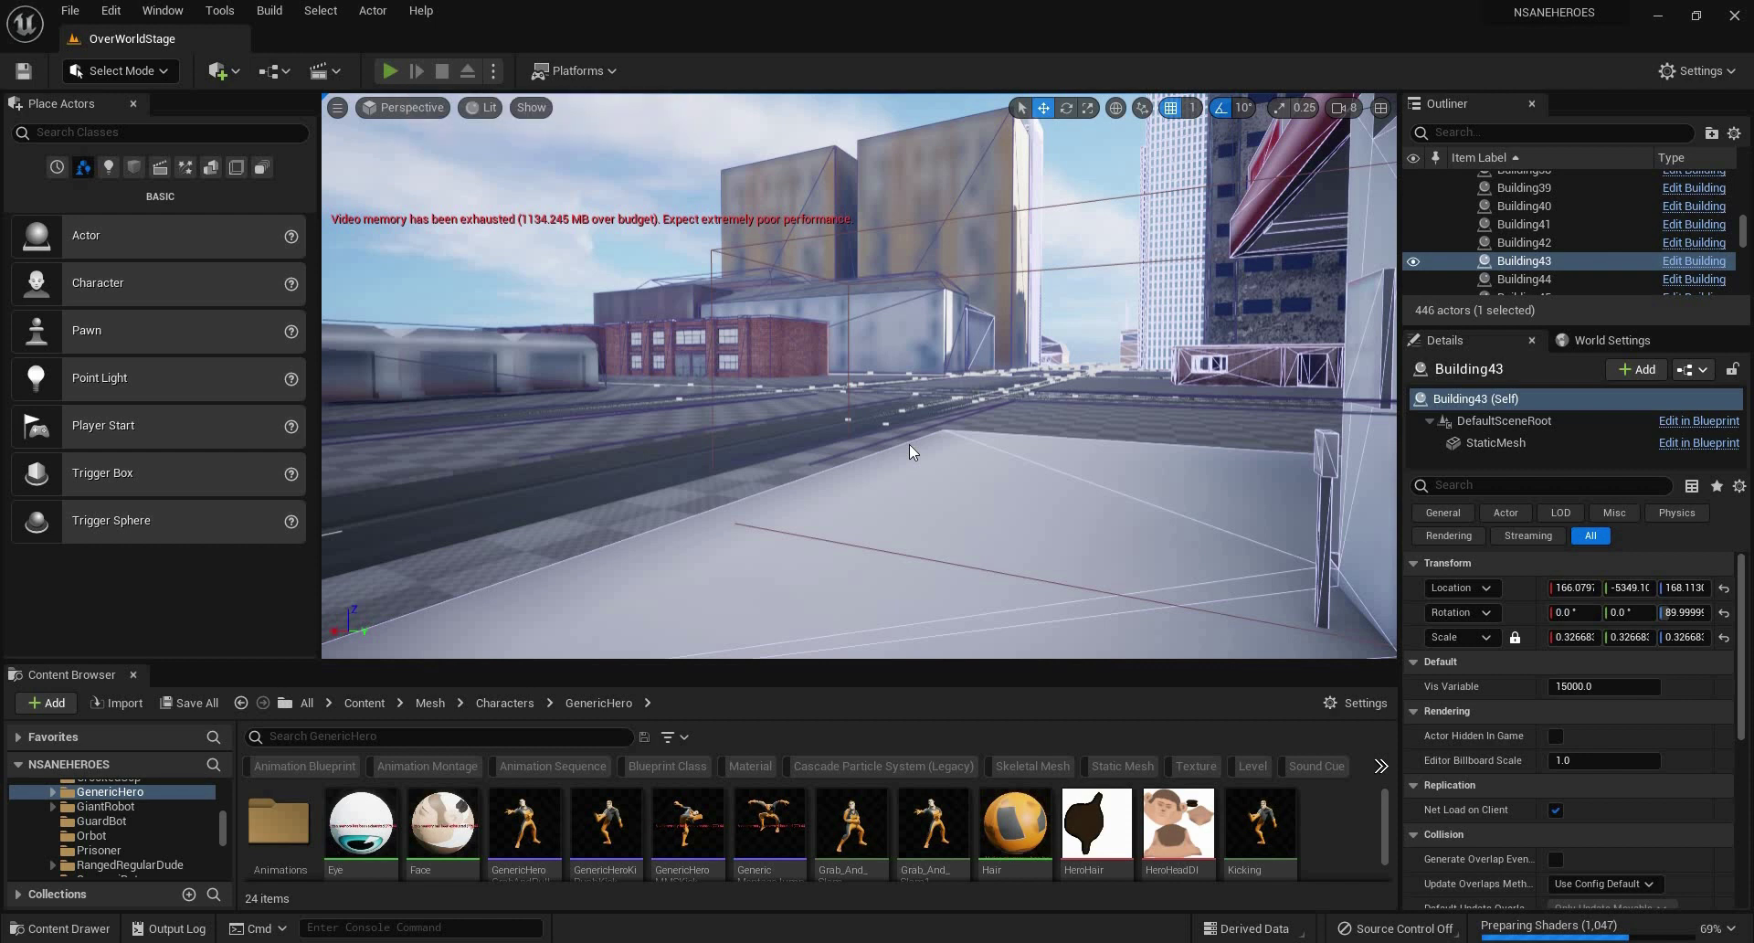
Play the level in the editor and run the hero past the garage buildings to the intersection with the traffic light.
key("alt+p")
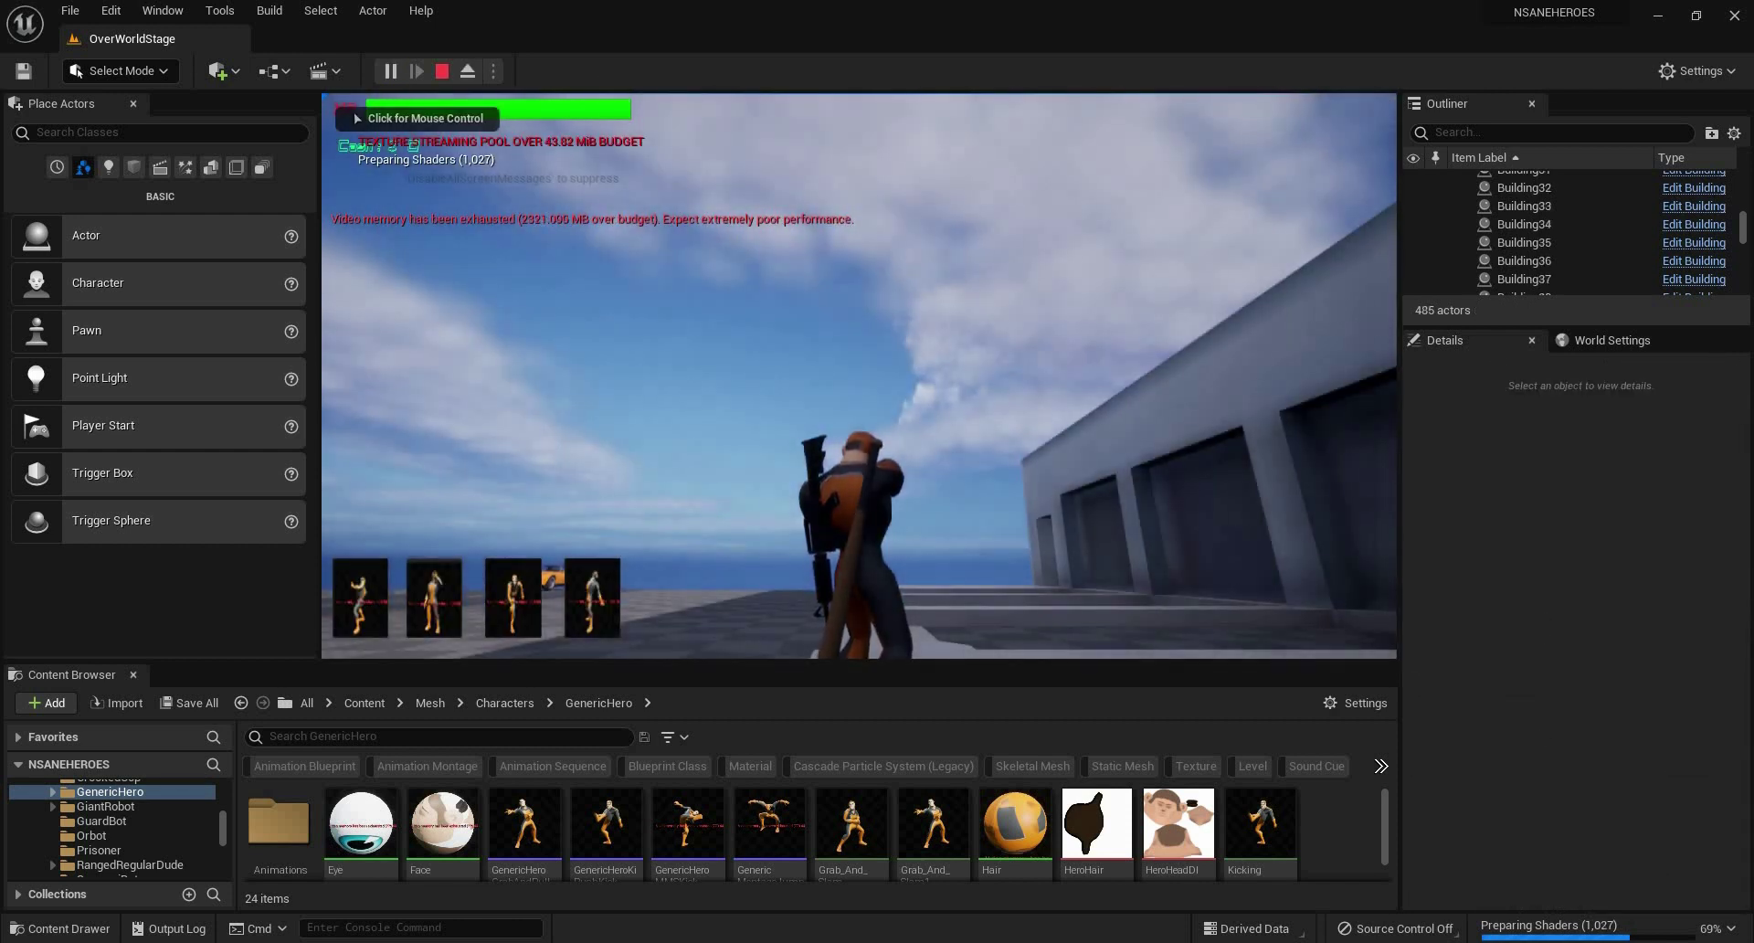
left_click(908, 444)
mouse_move(858, 375)
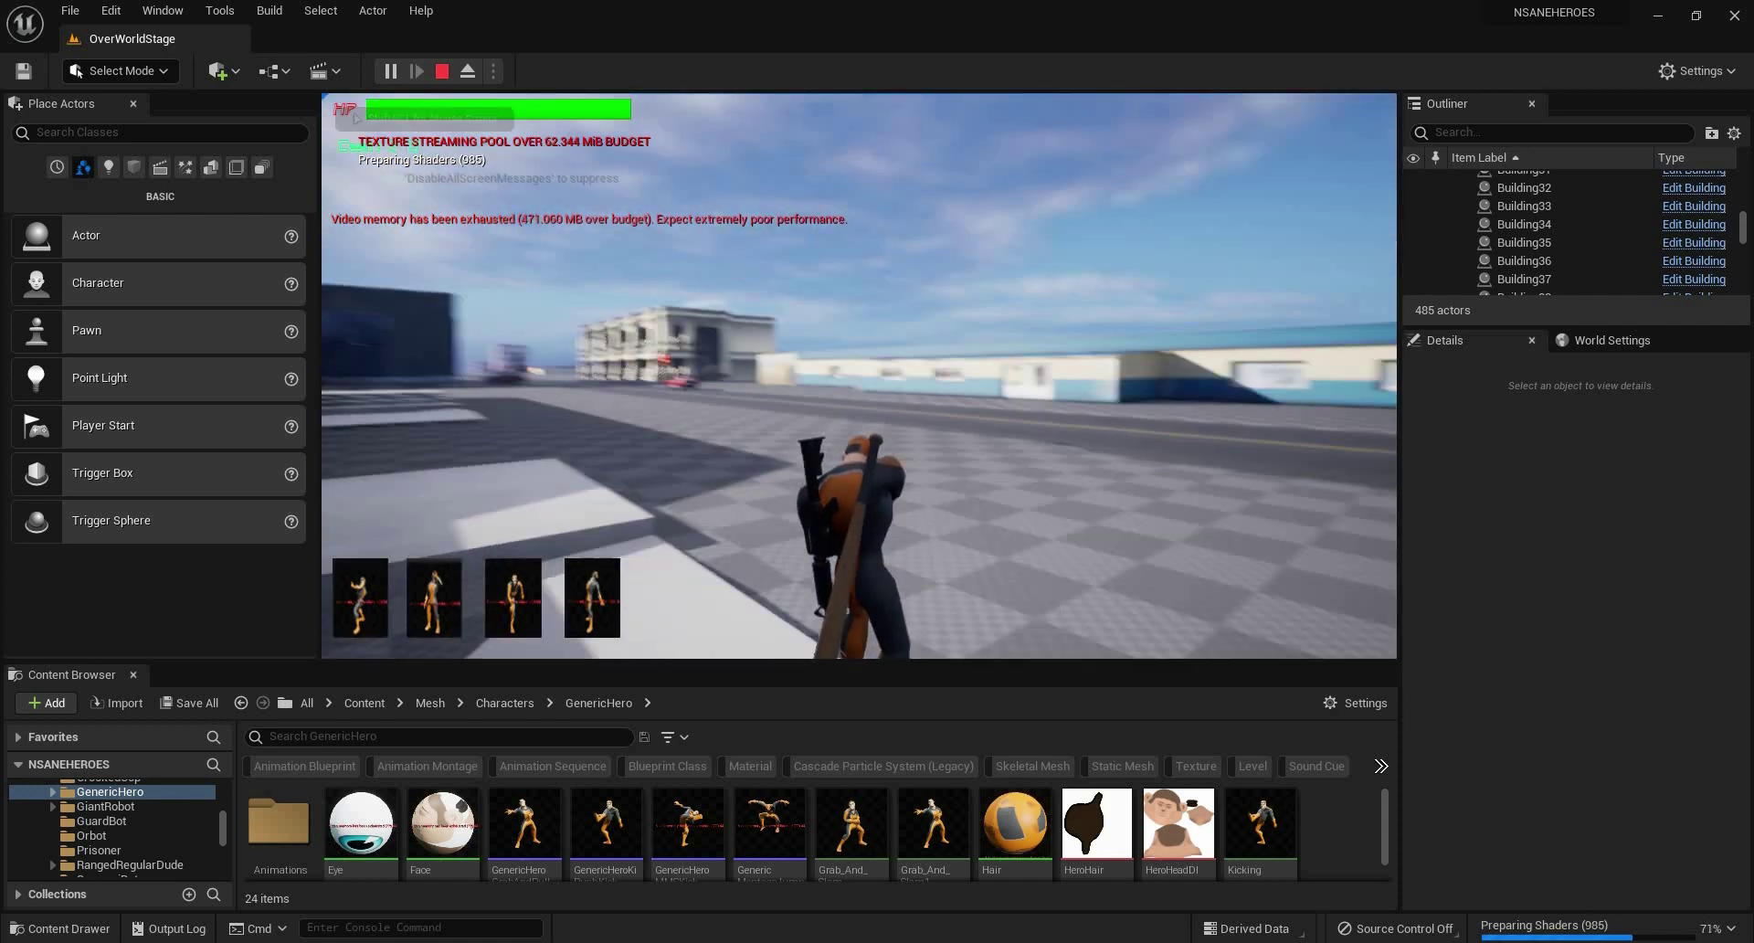
key("w")
key("w")
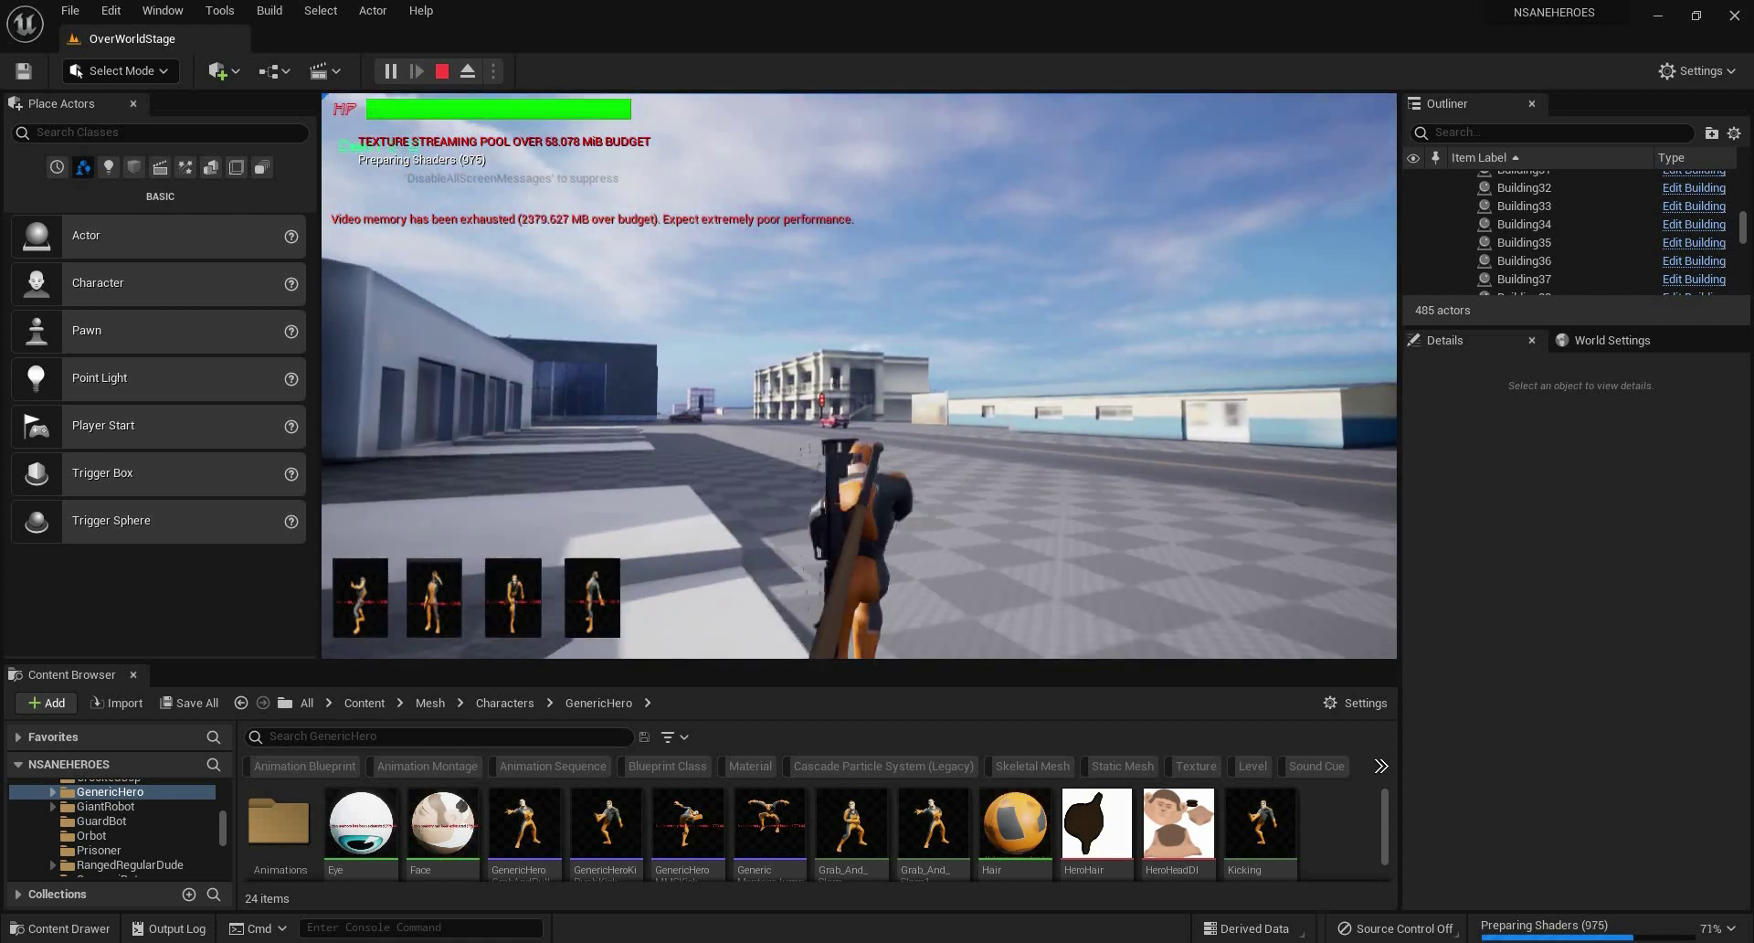
key("w")
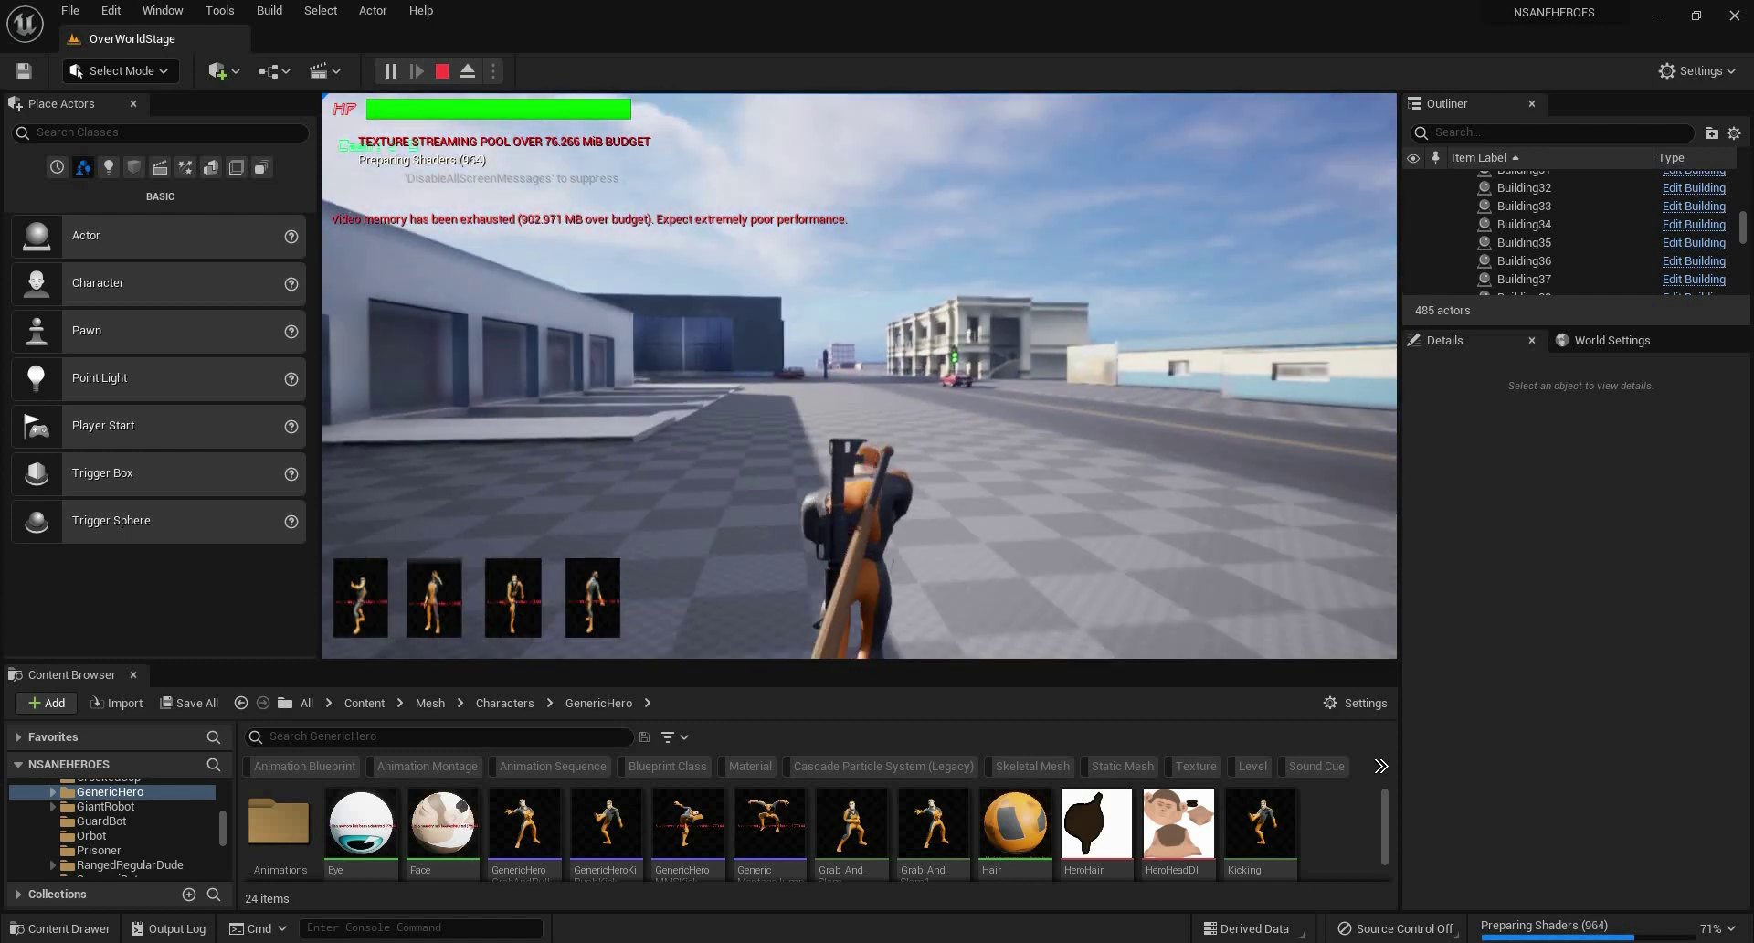
key("w")
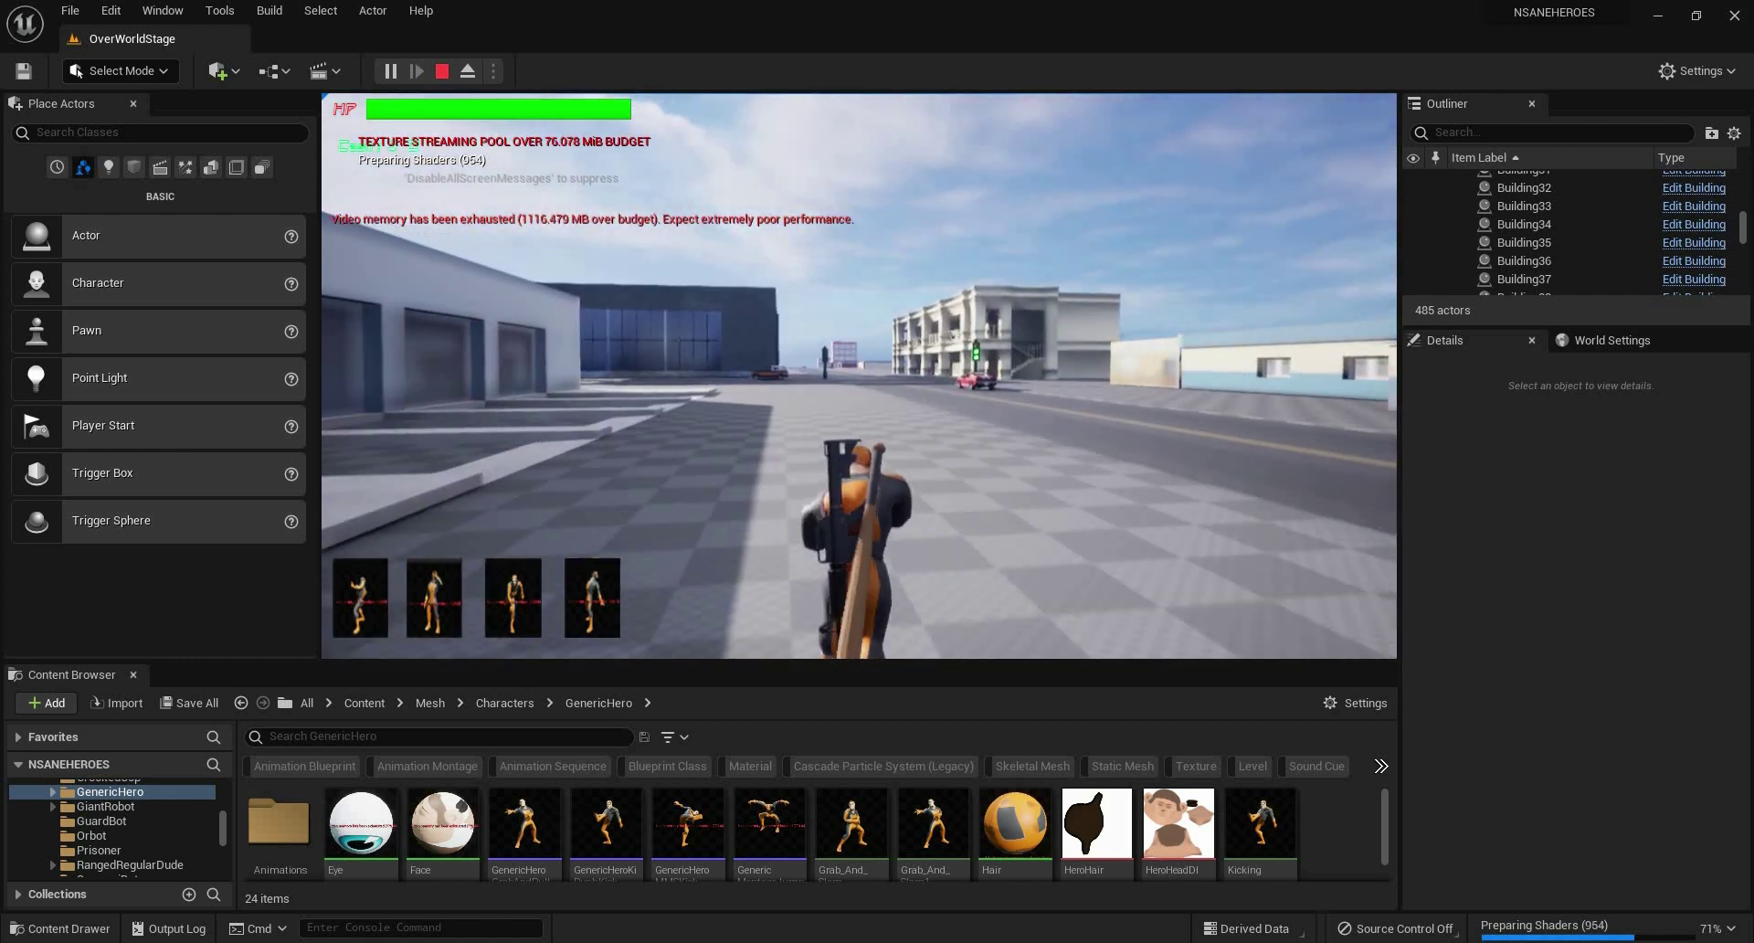
key("w")
key("w")
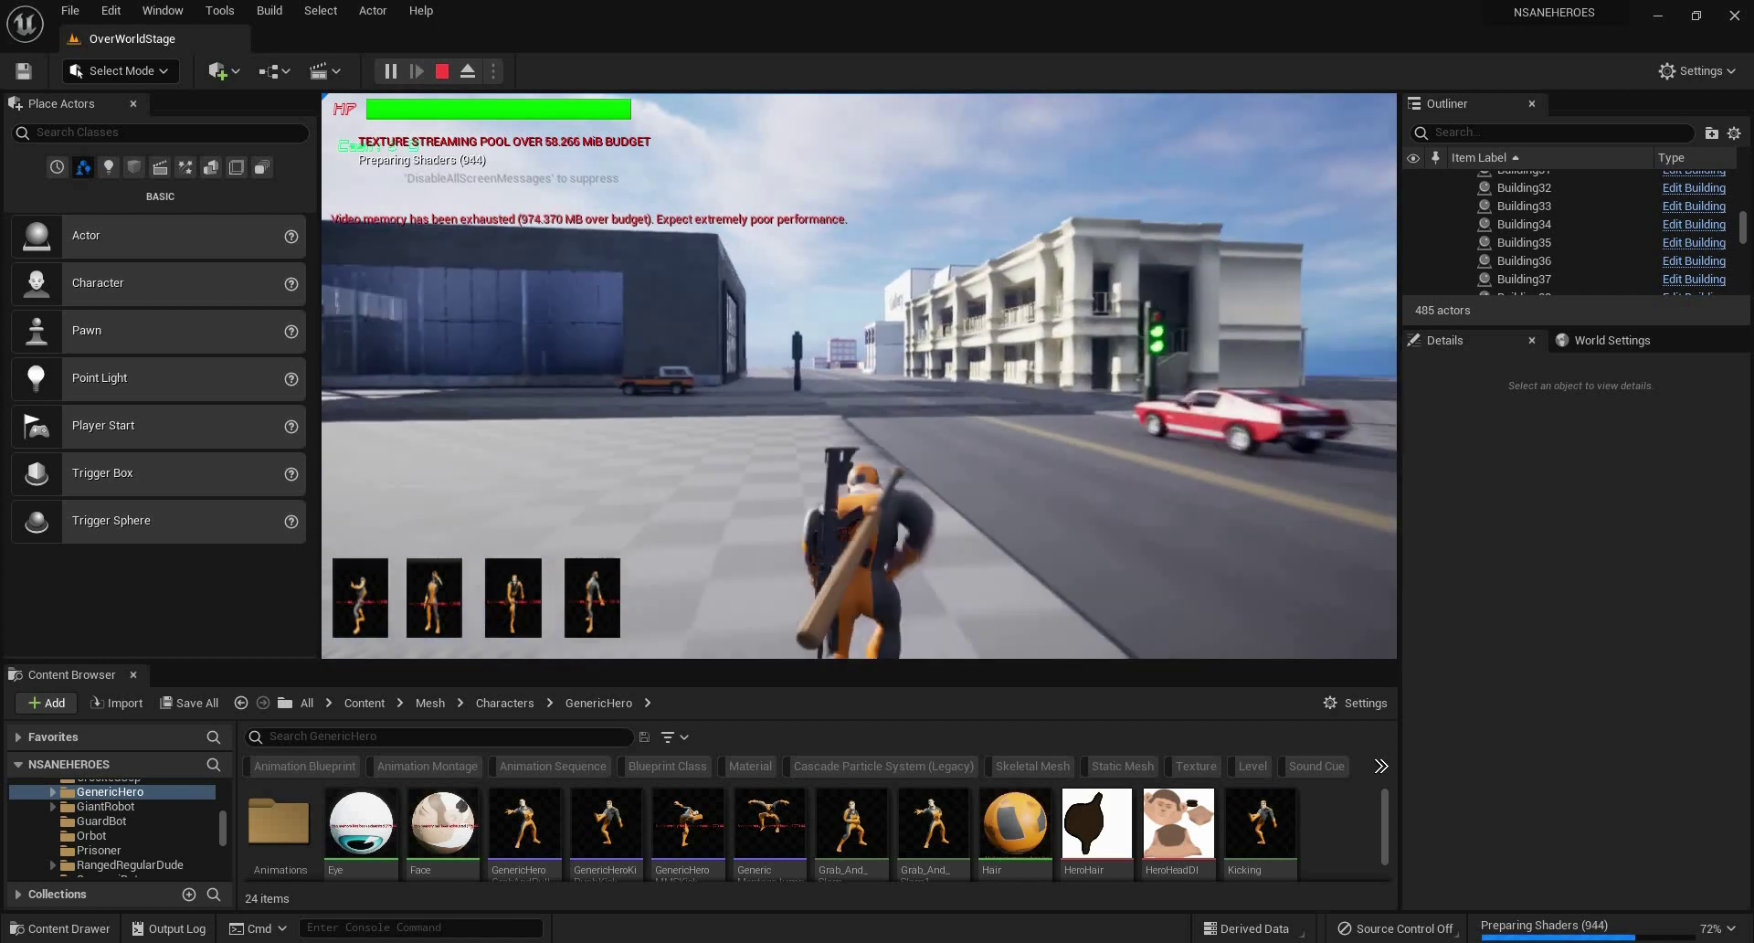
key("w")
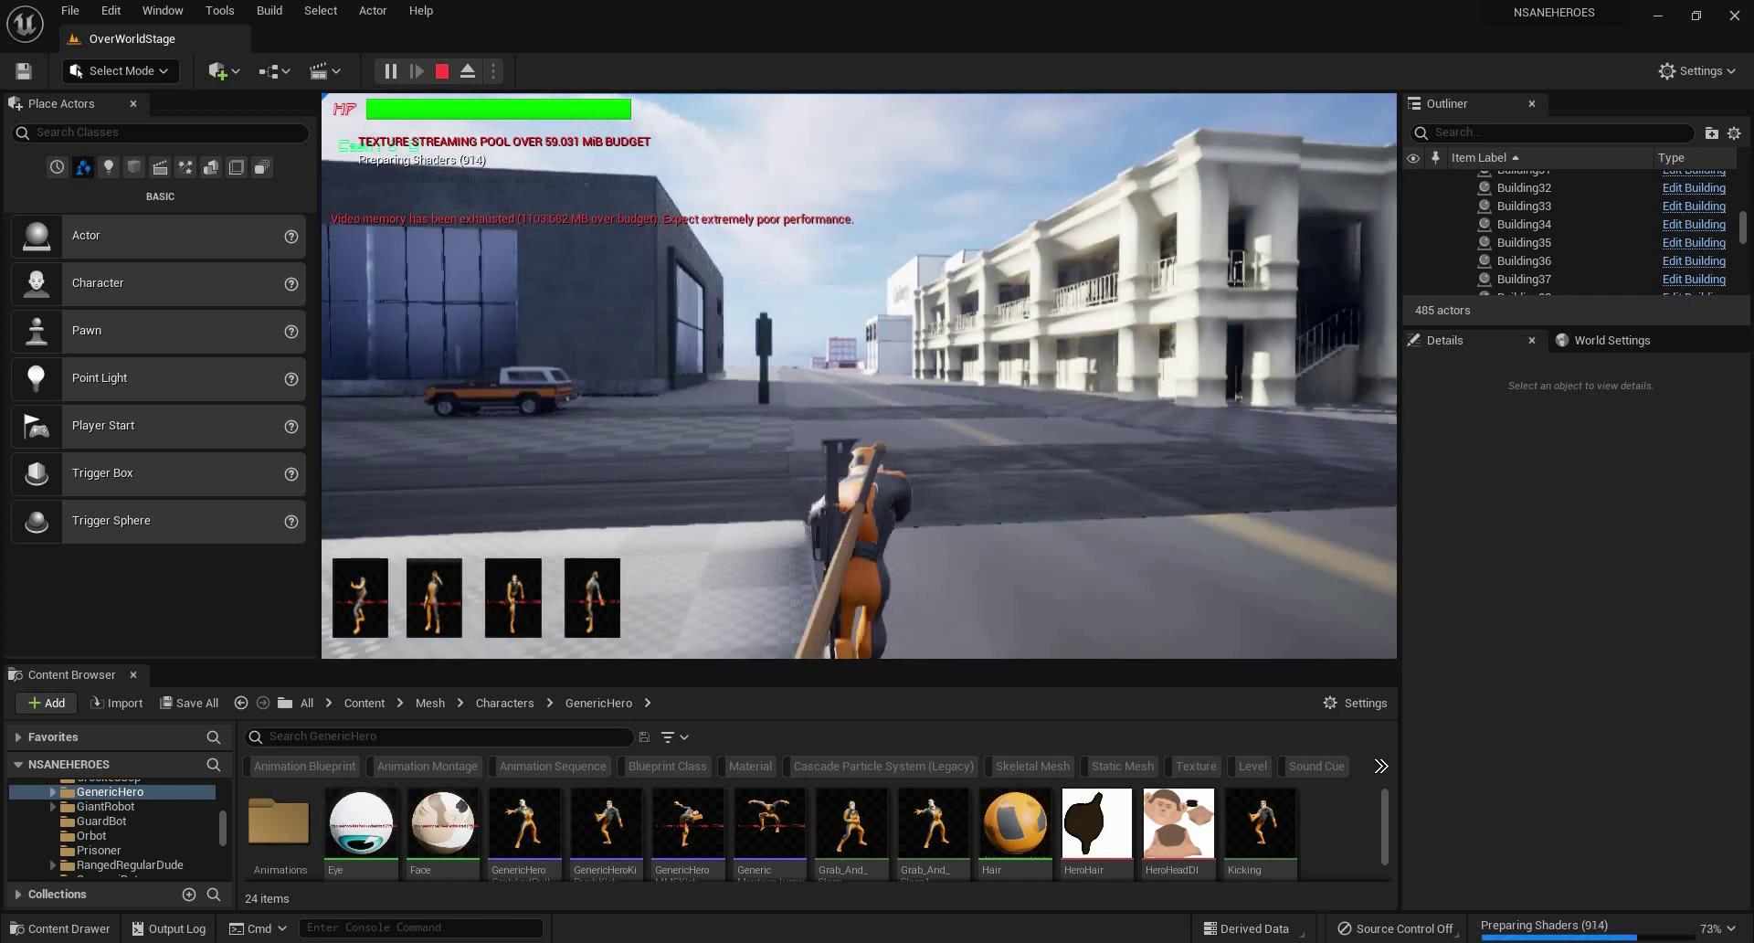
Run the hero across the intersection and down the street past the white balconied building towards the Gallery.
key("w")
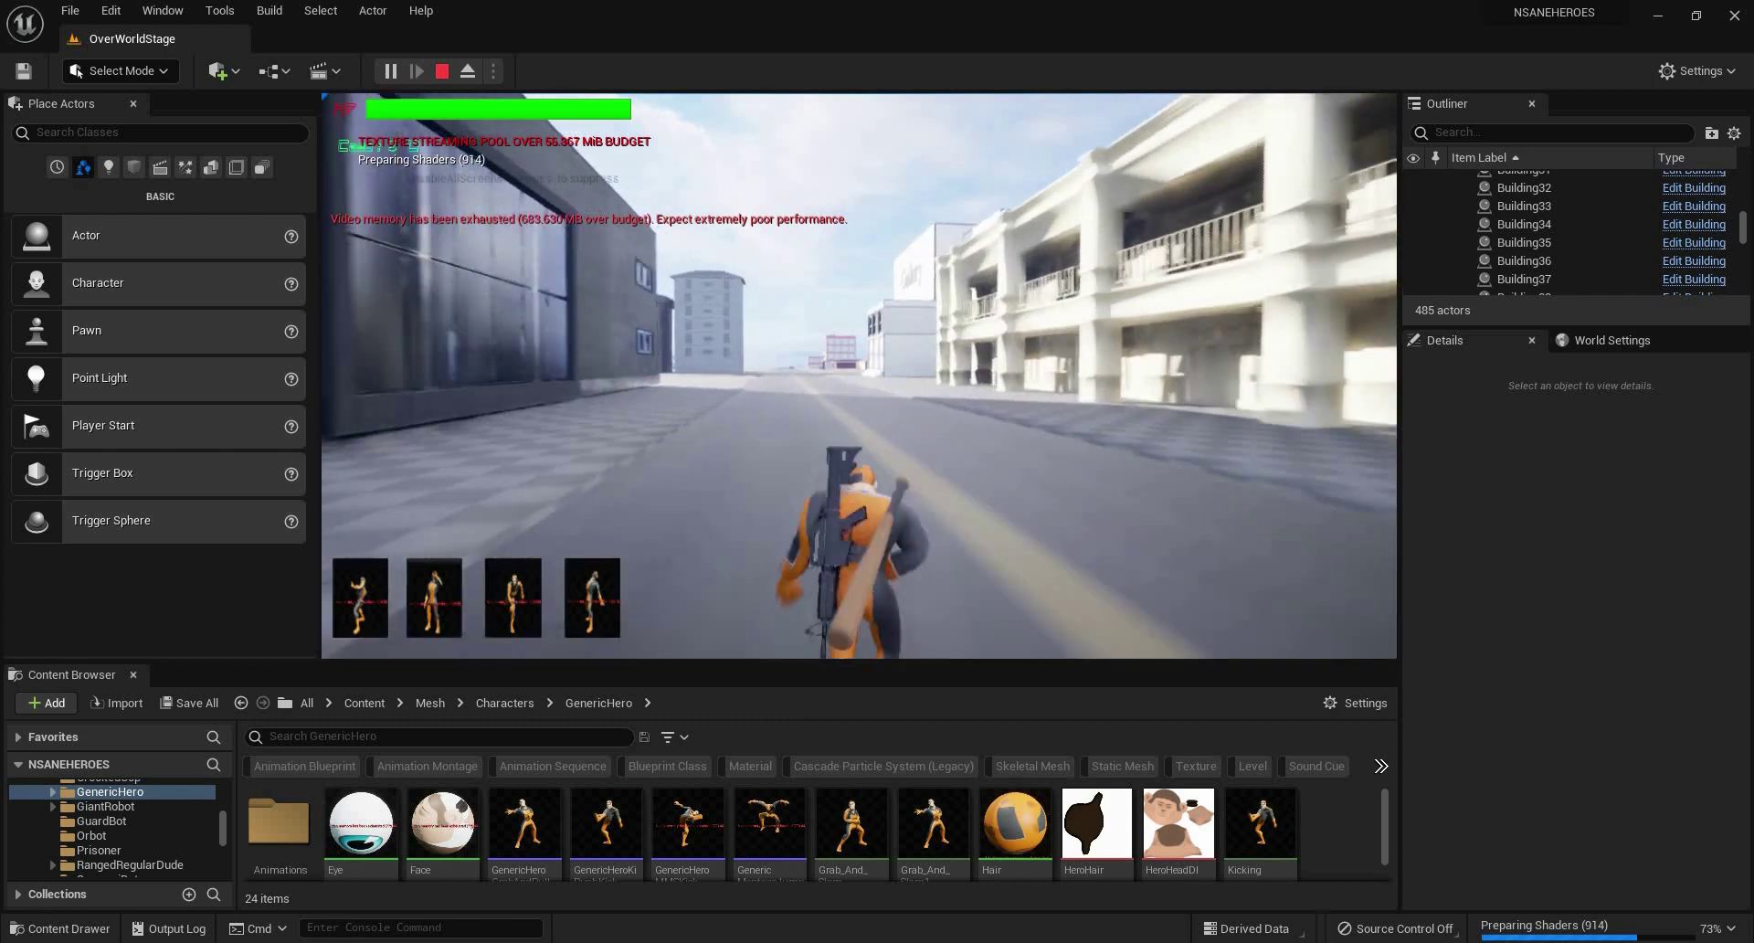
key("w")
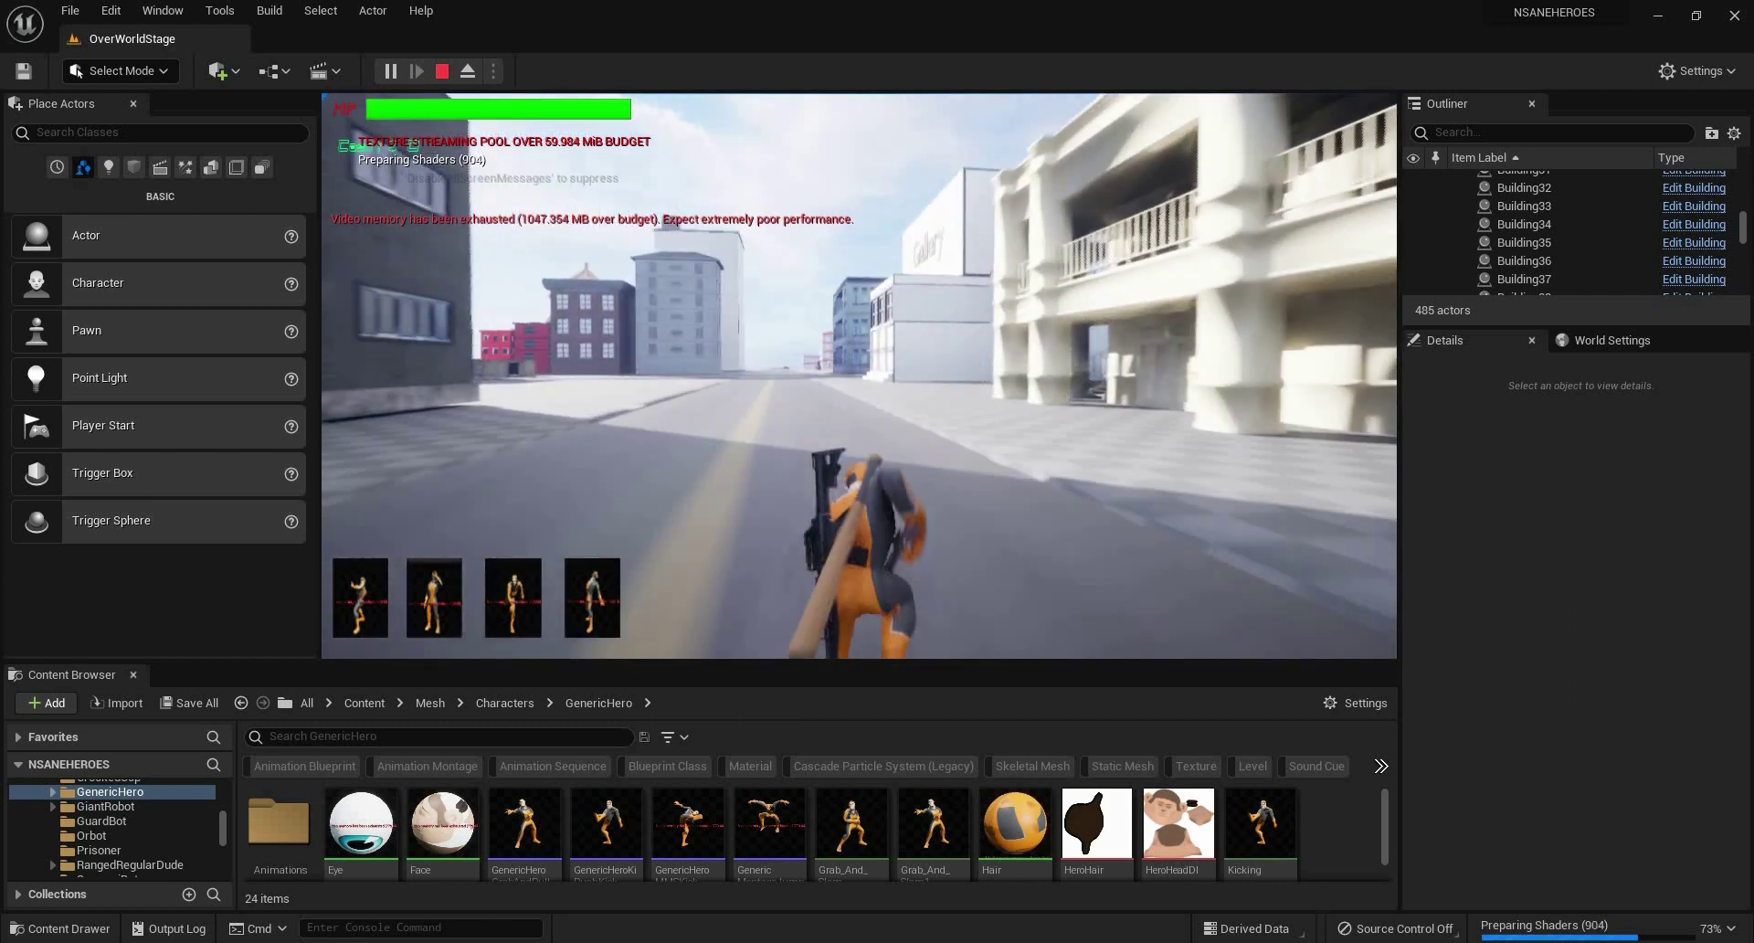
key("w")
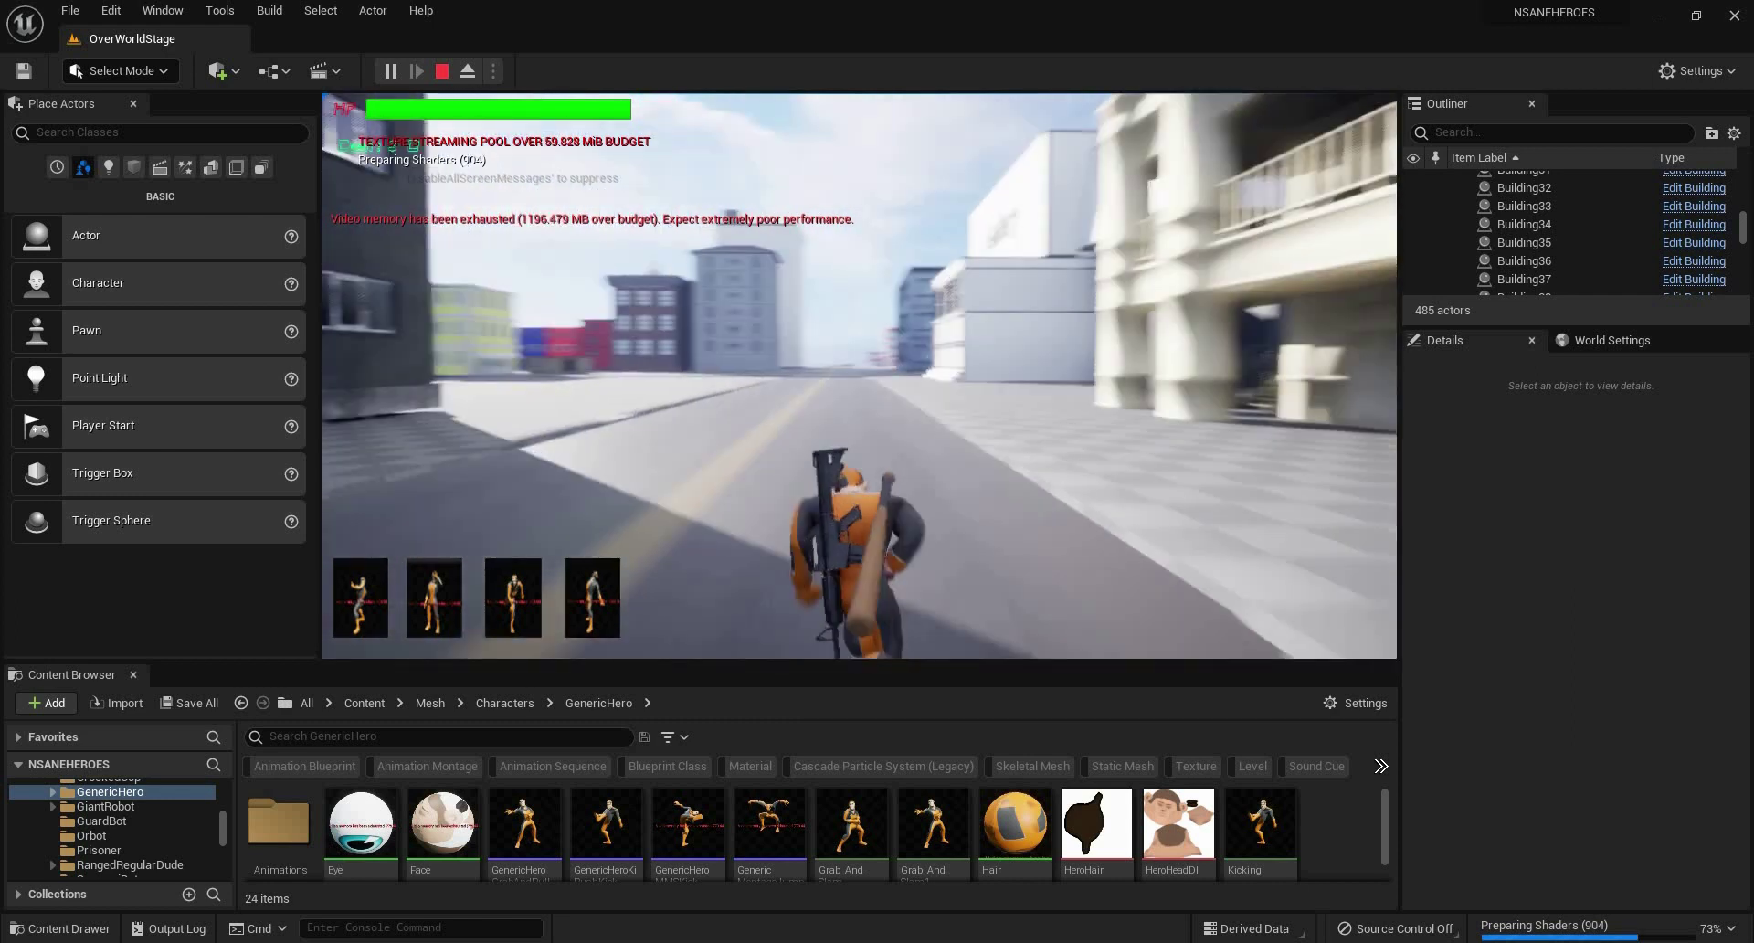
key("w")
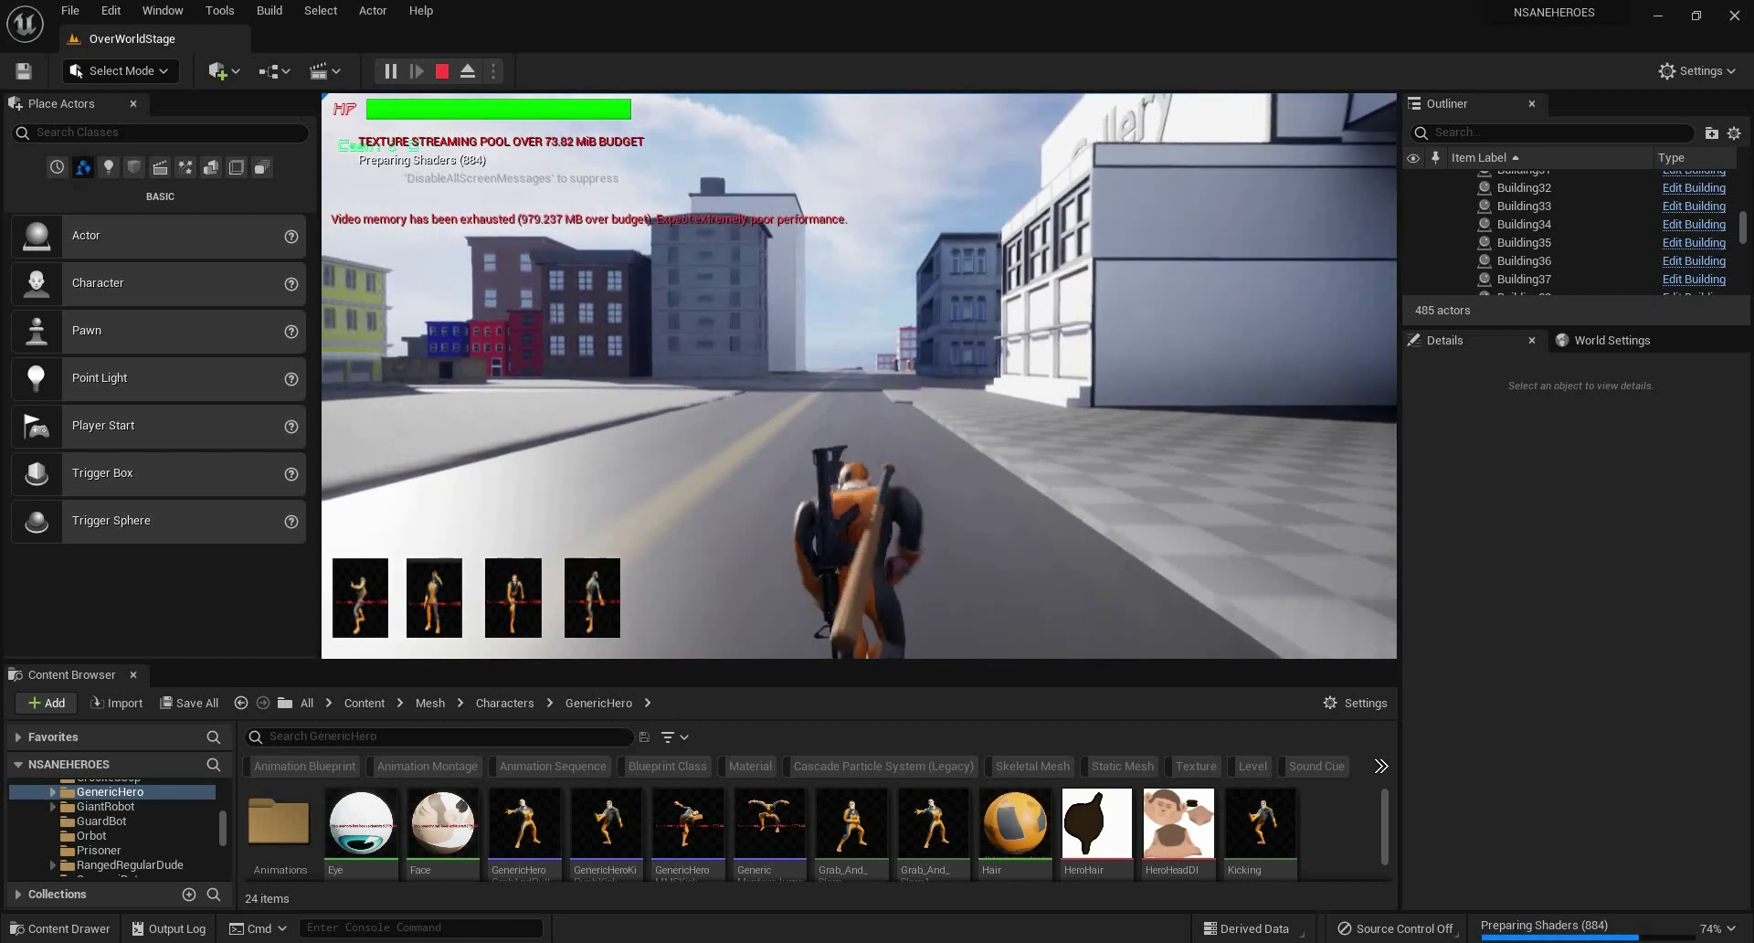
Run the hero down the street past the Gallery and between the apartment blocks to the tall white building.
key("w")
key("w")
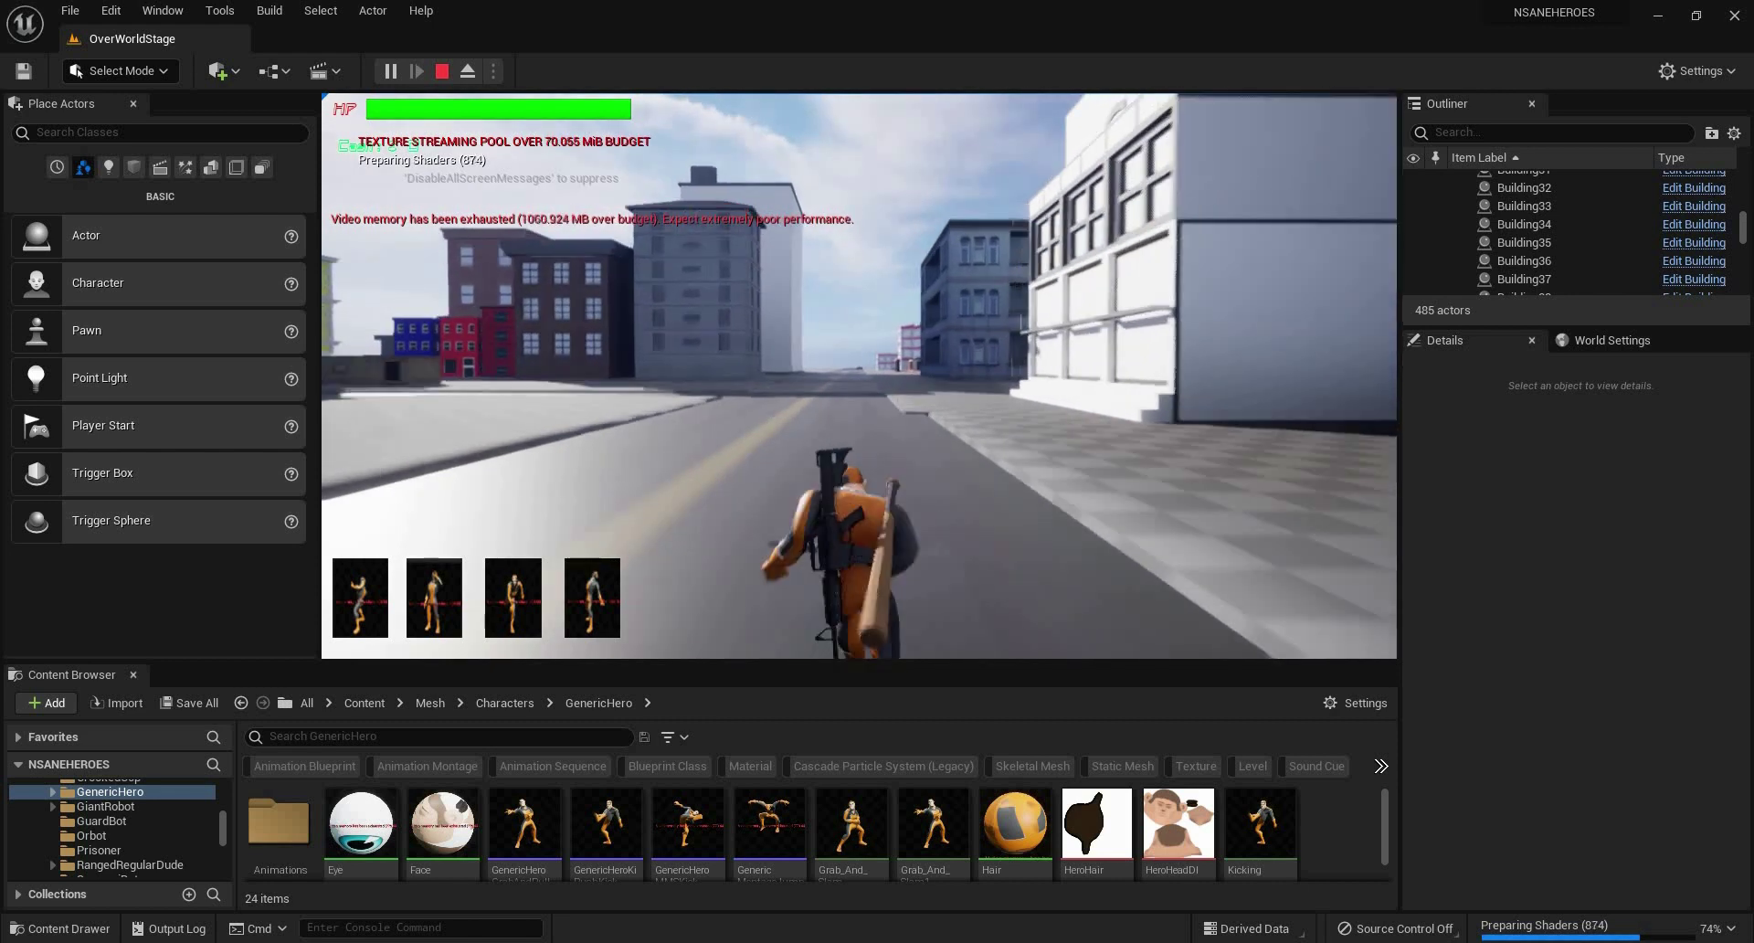
key("w")
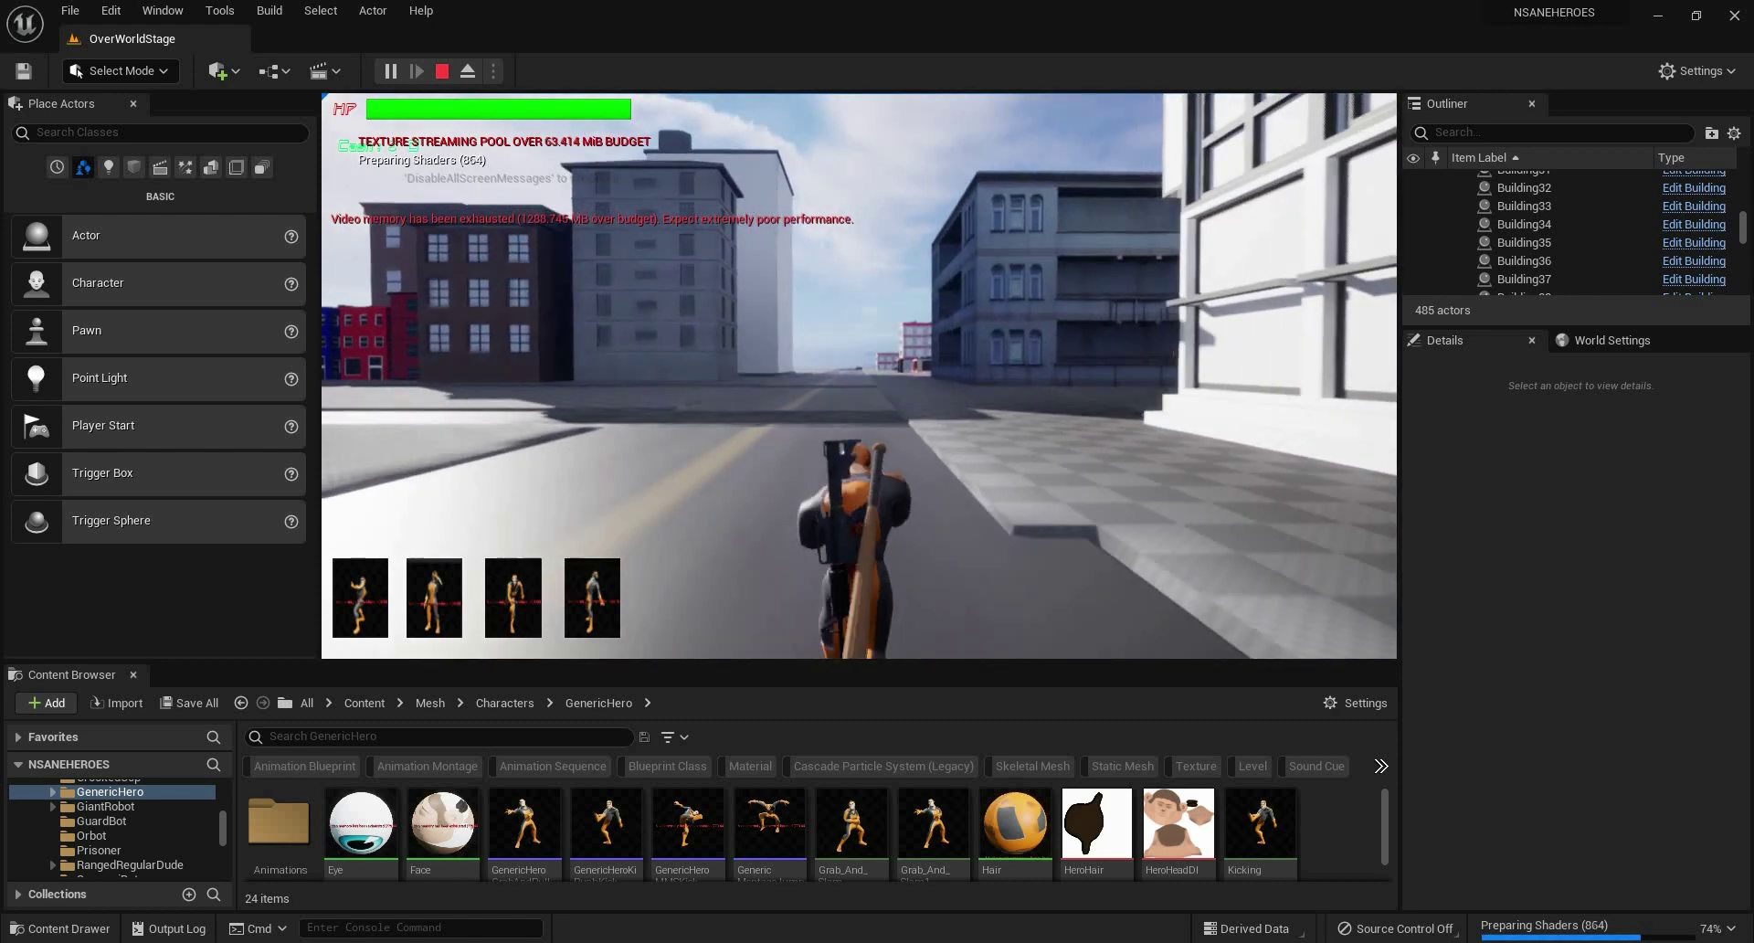
key("w")
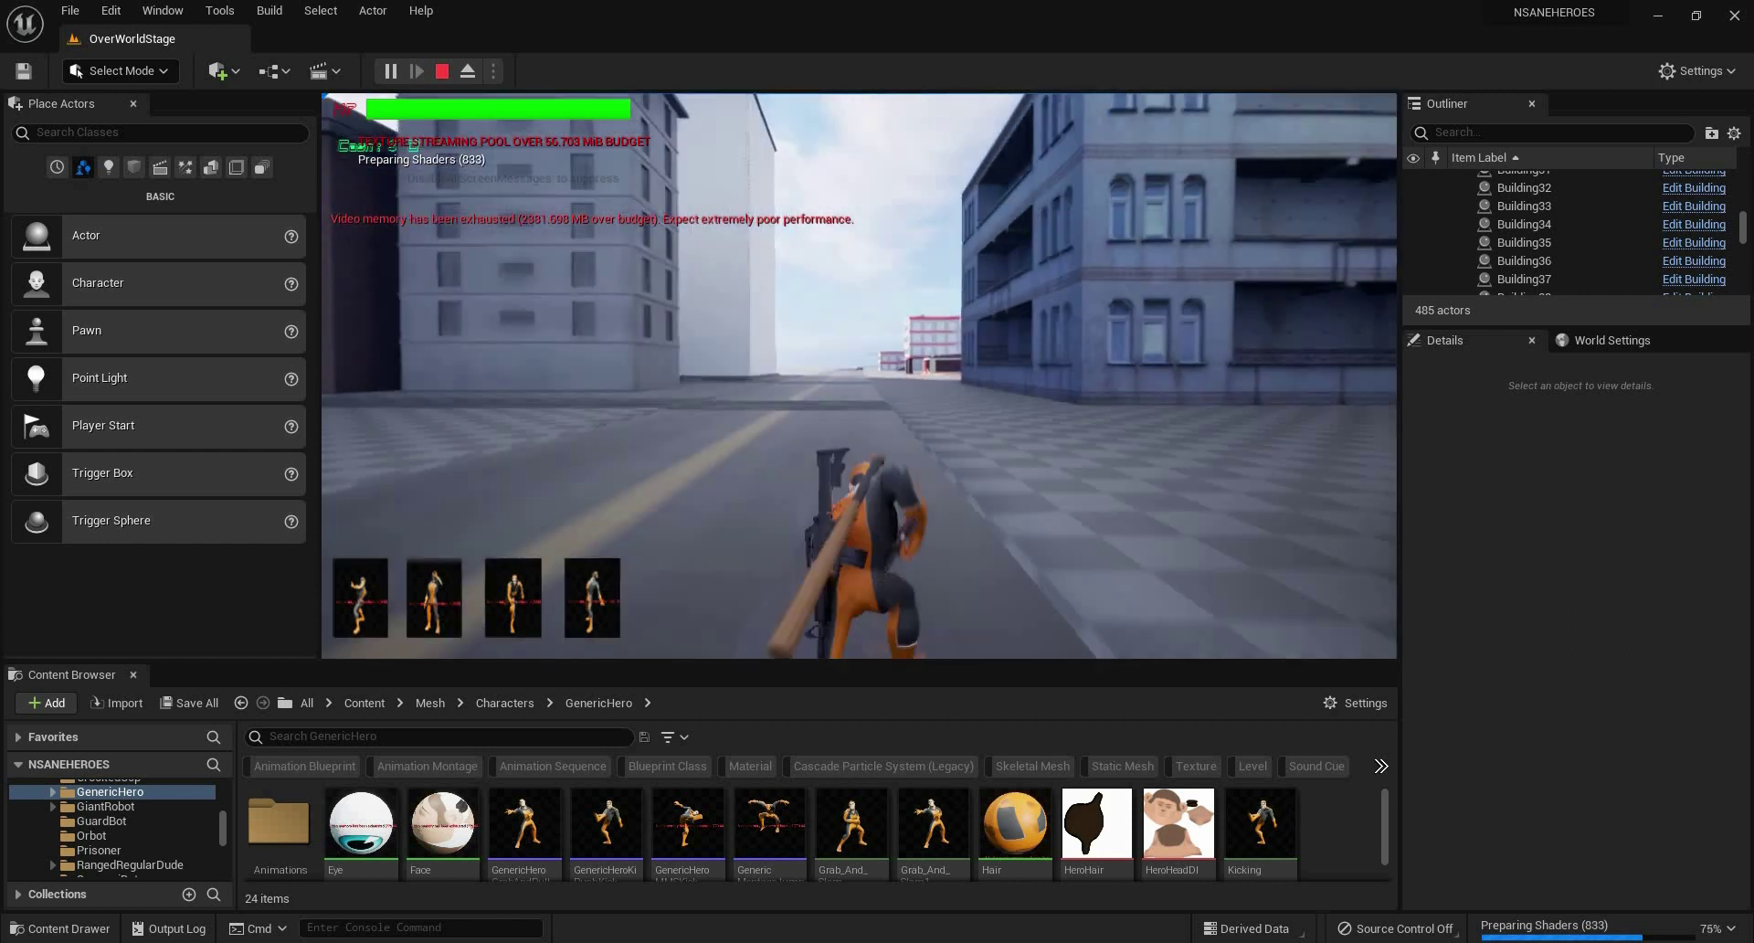
key("w")
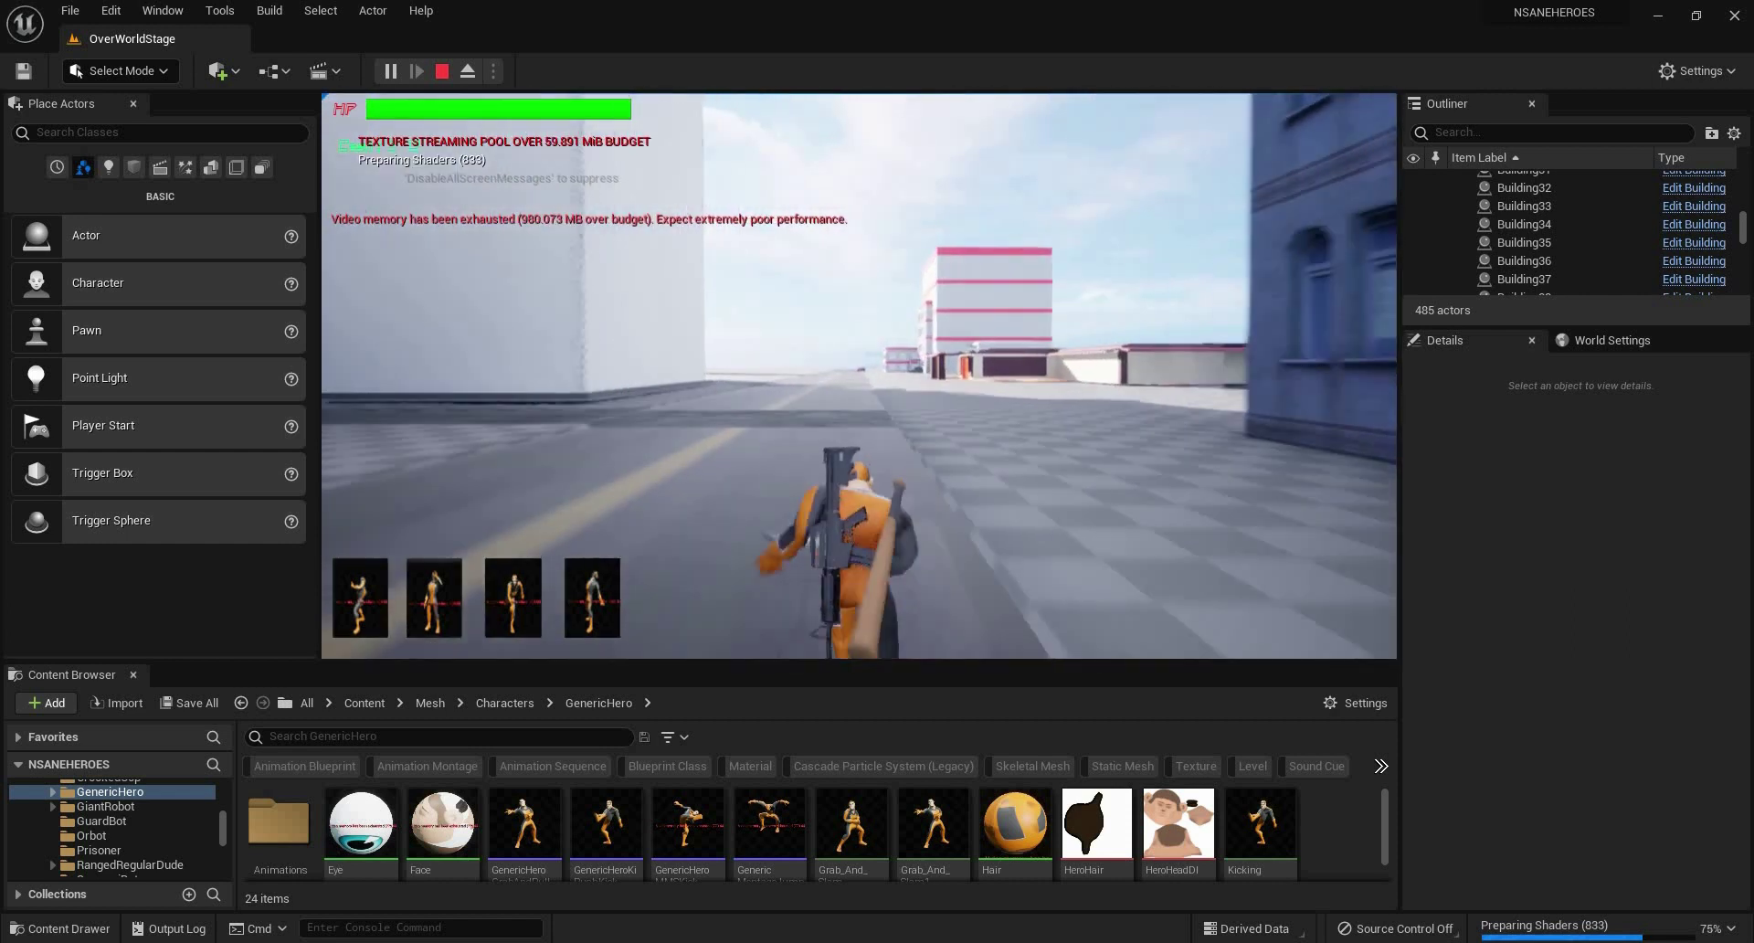
key("w")
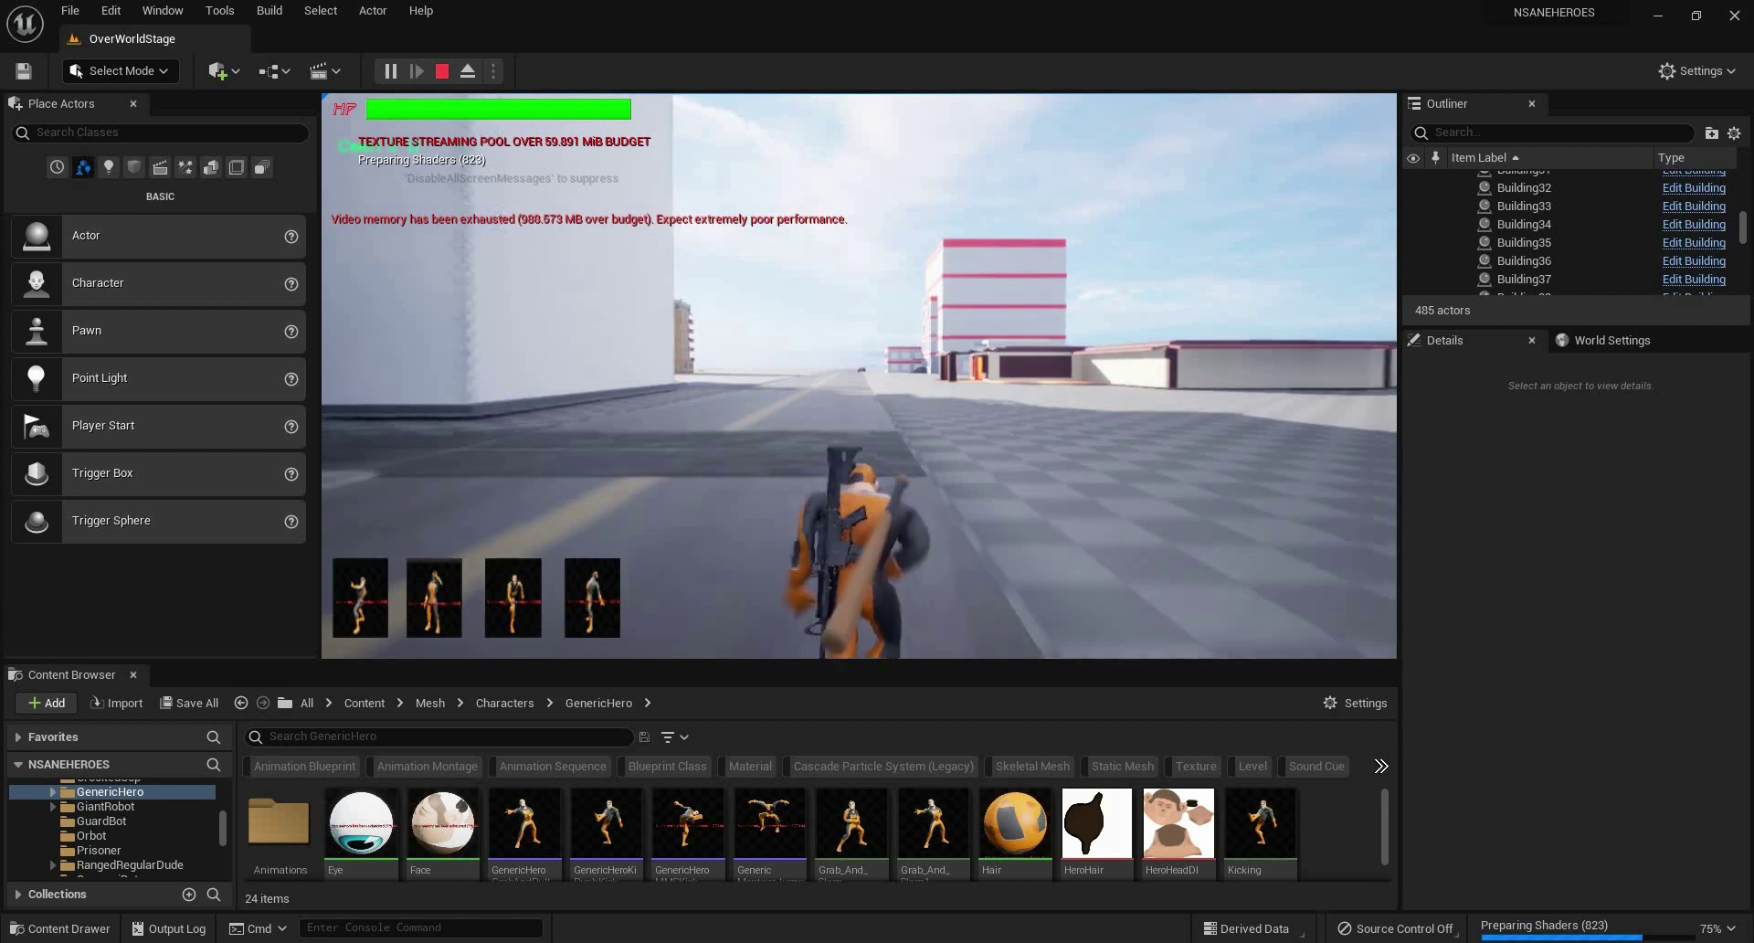
Continue down the road past the red-striped hospital towards the pink building and the parked red car.
key("w")
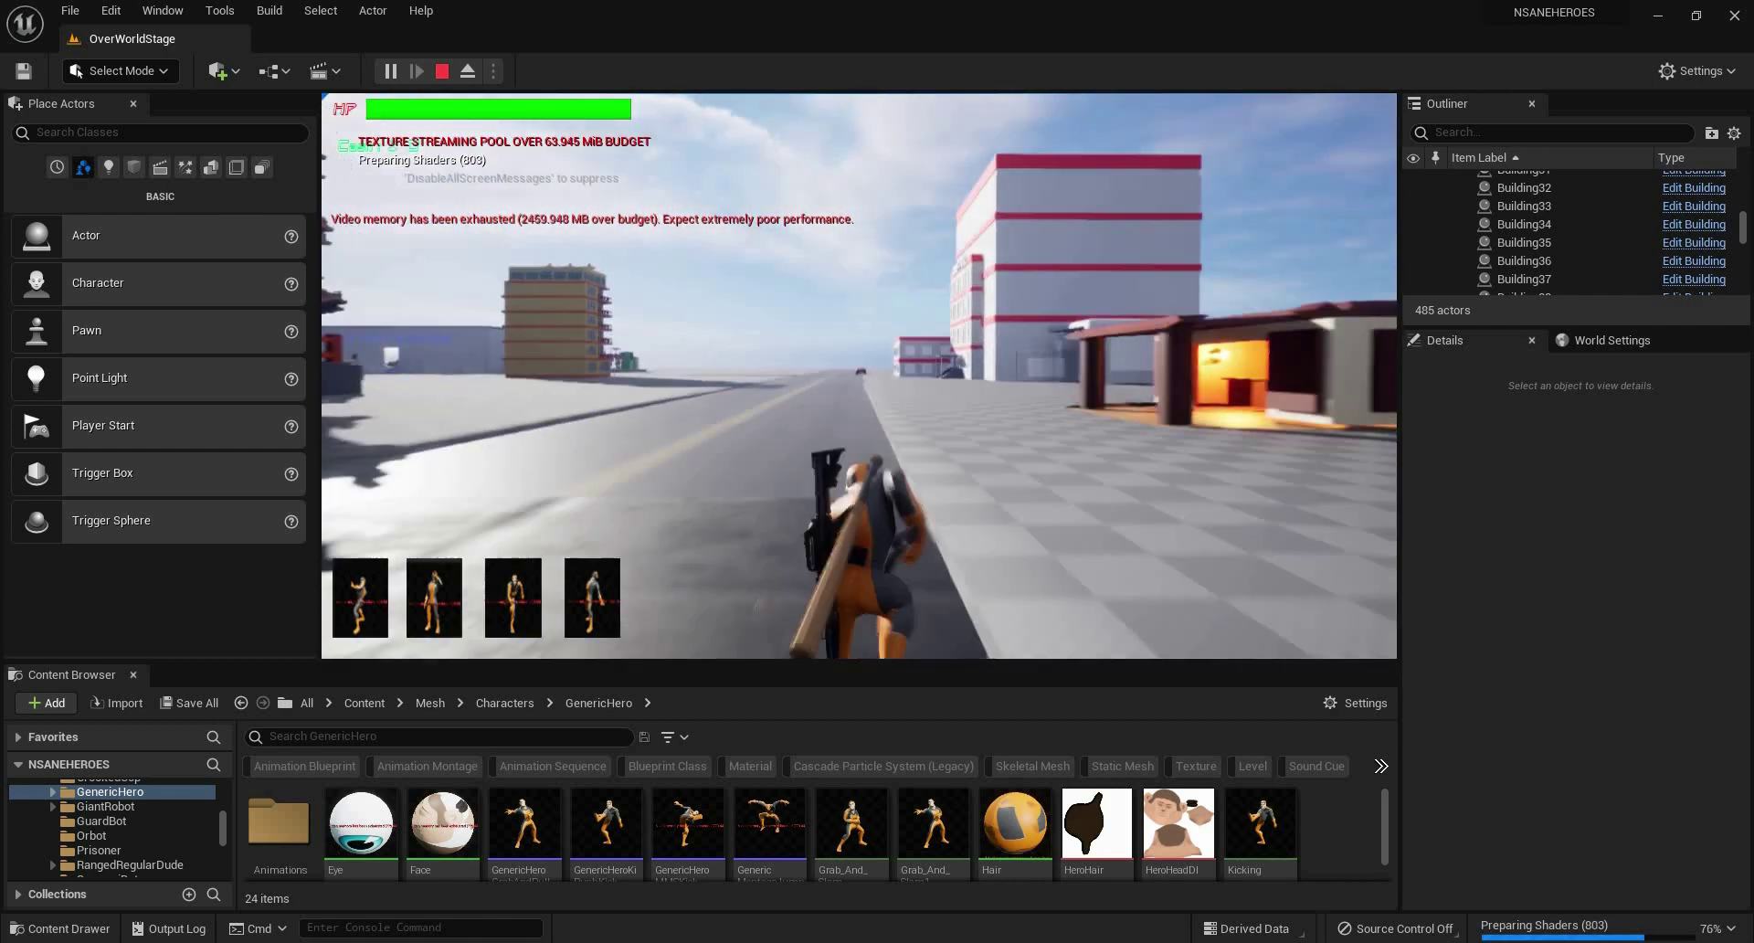
key("w")
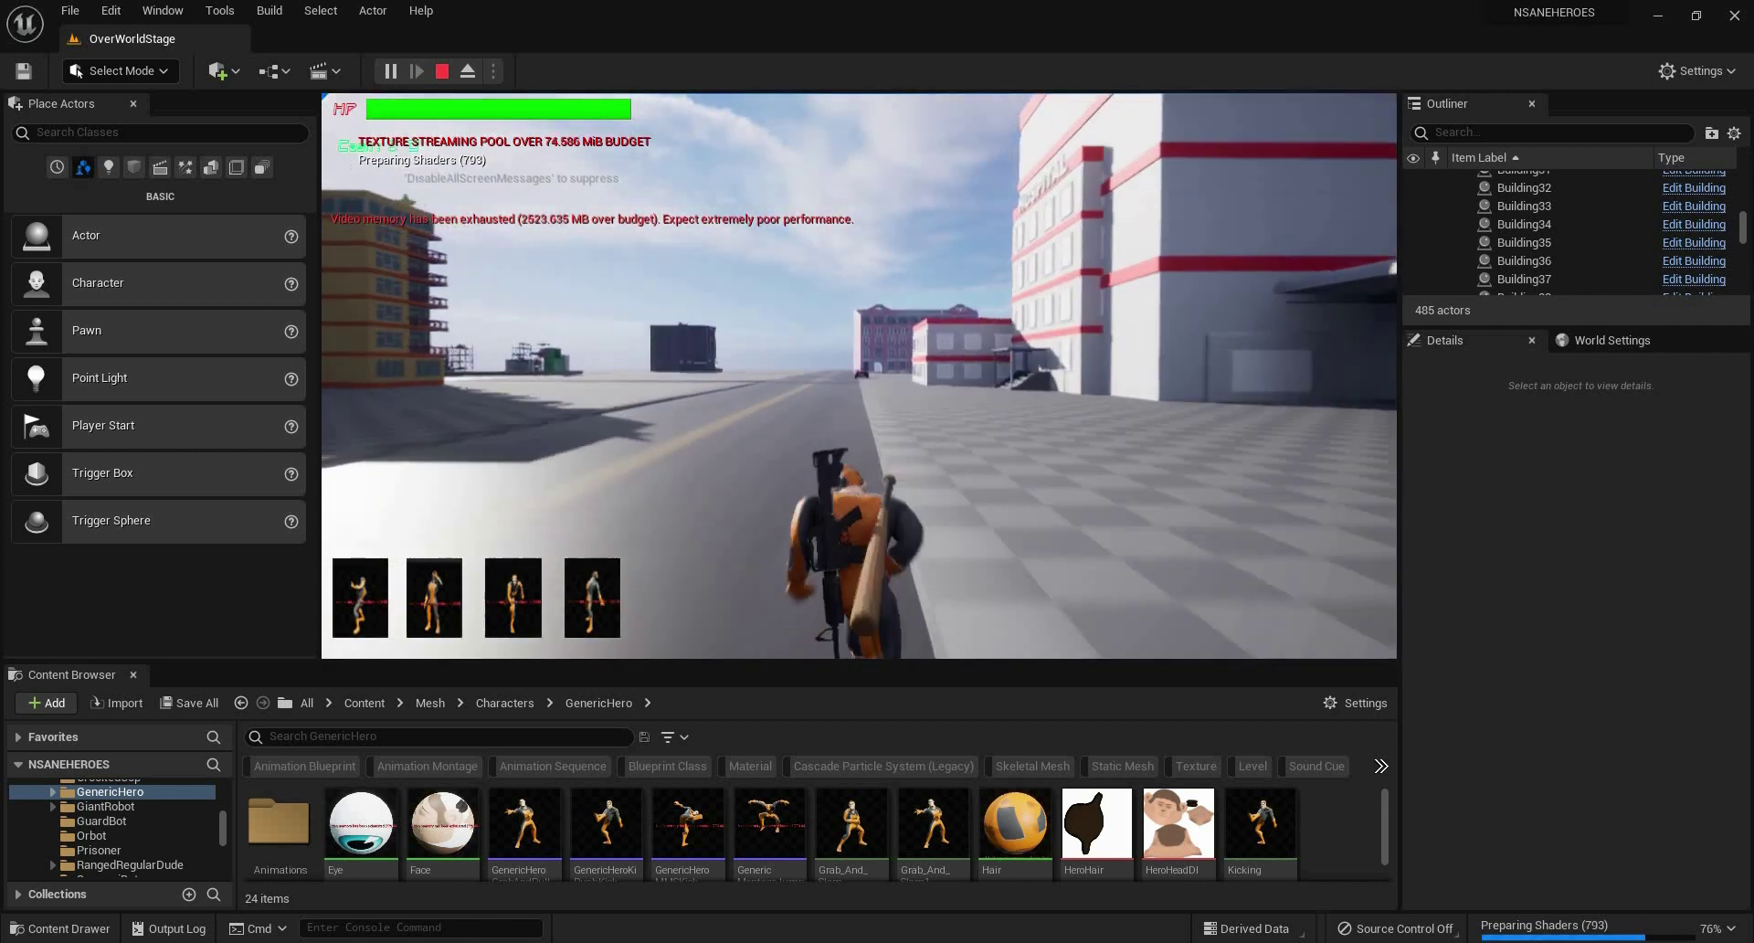
key("w")
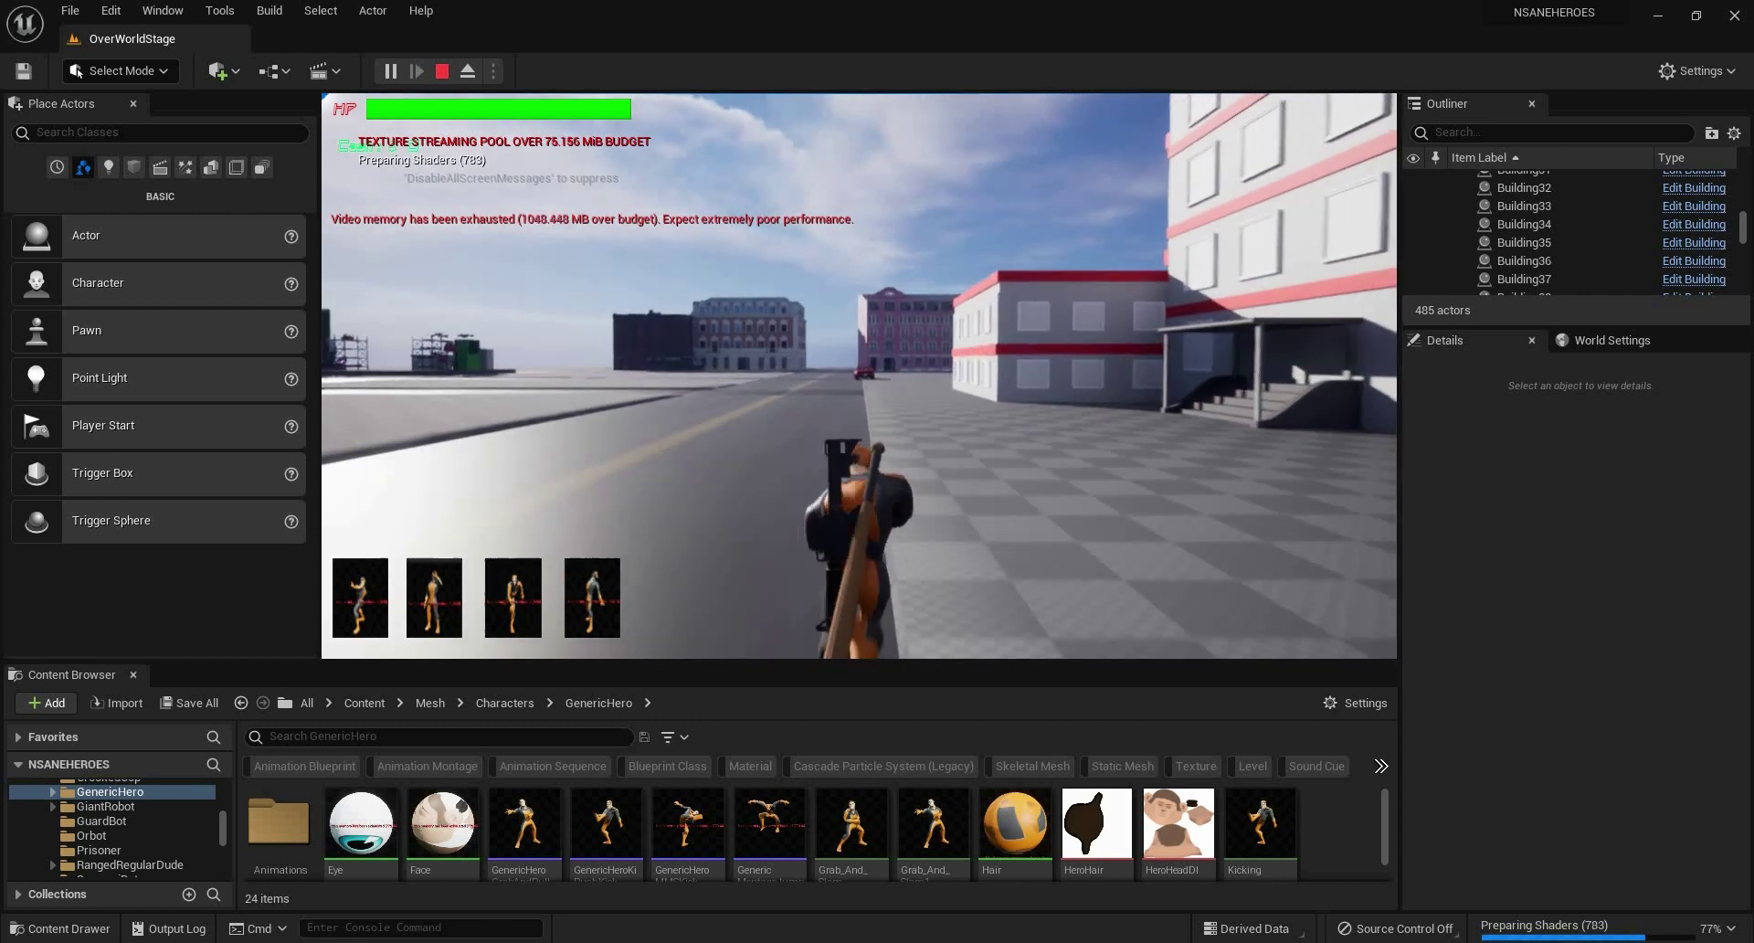
key("w")
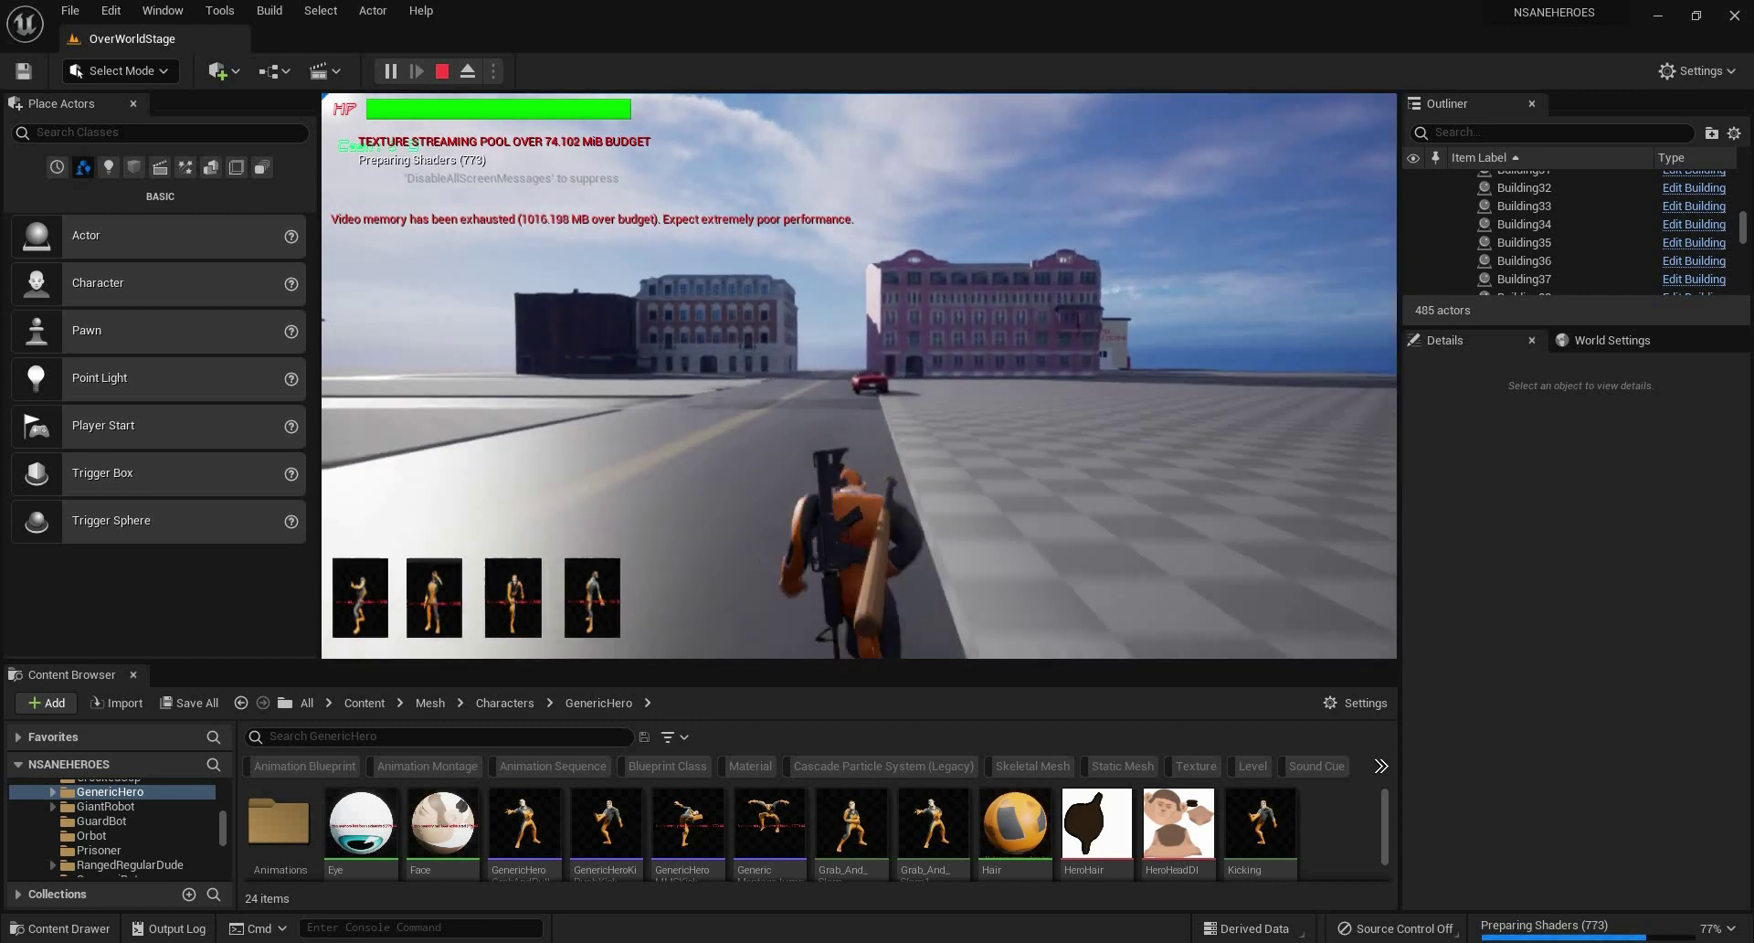
key("w")
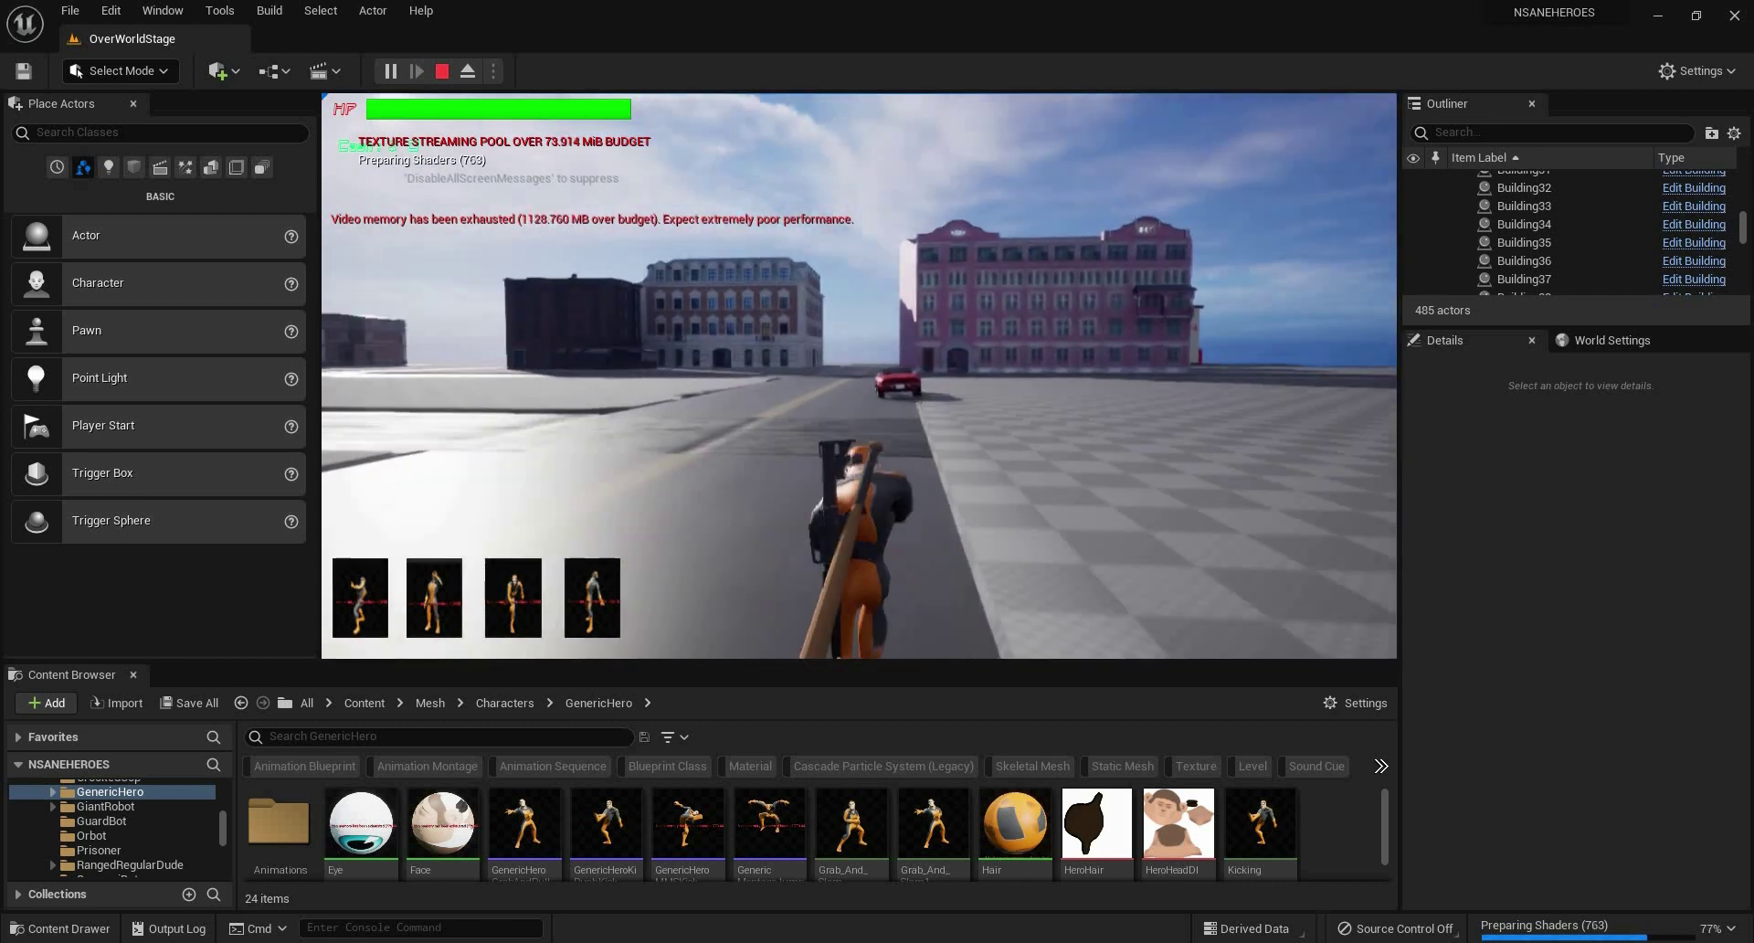
Run the hero over the checkered pavement to the road in front of the pink building's archway.
key("w")
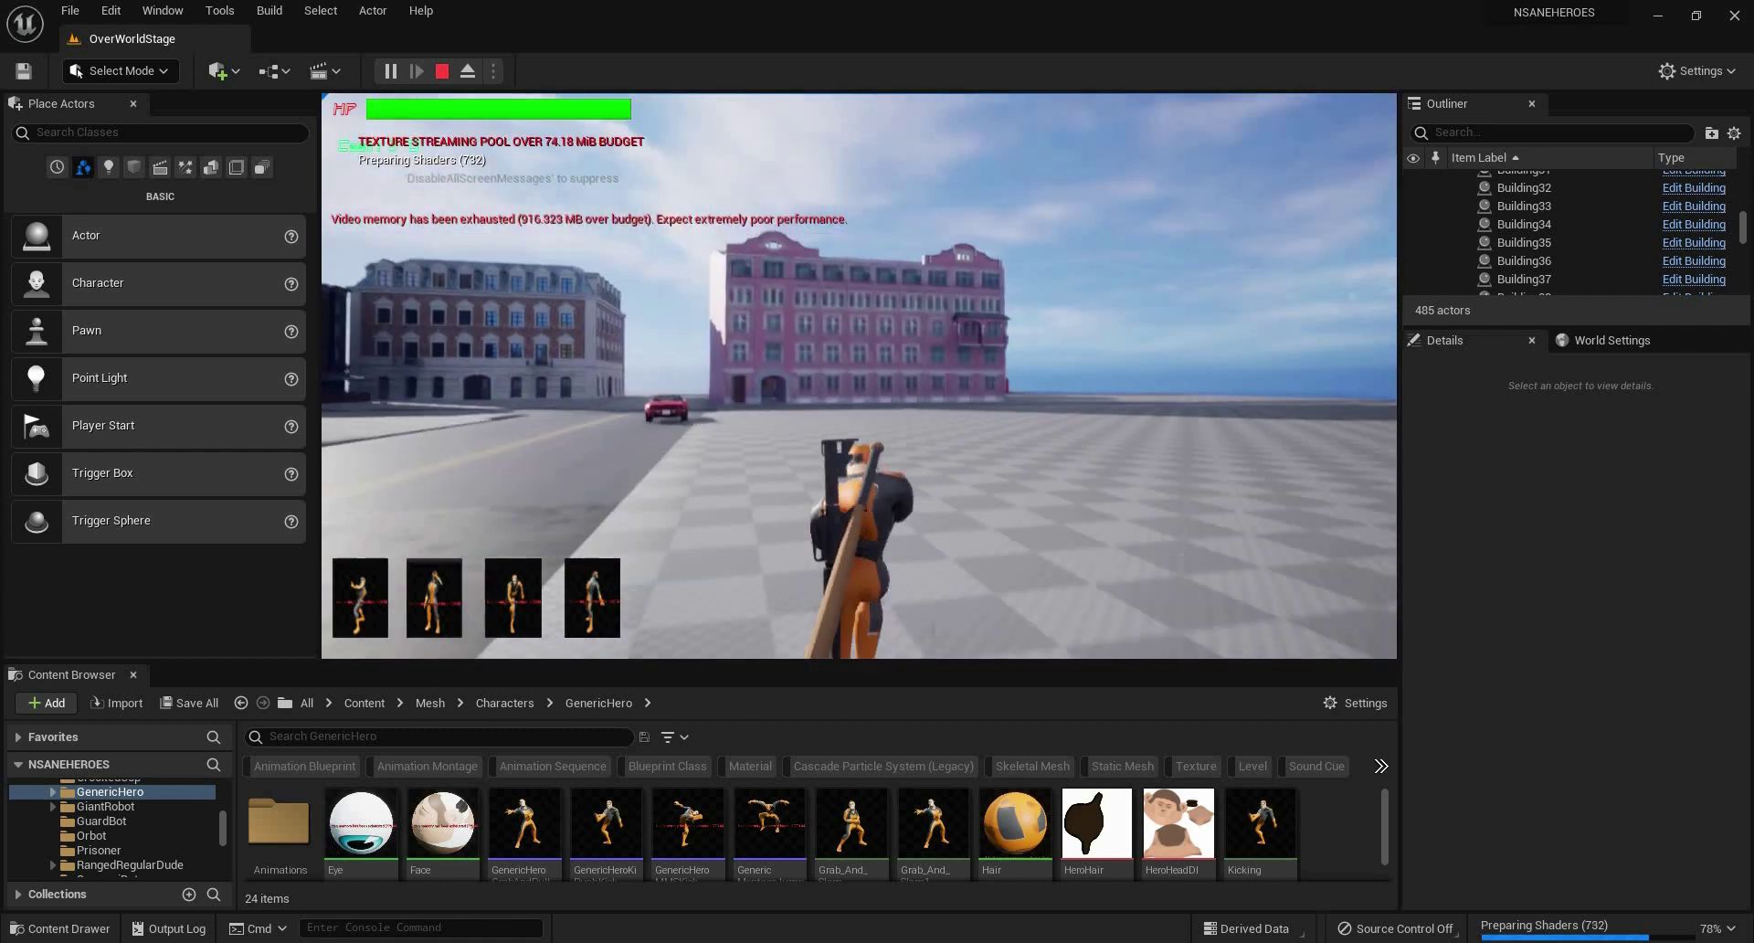
key("w")
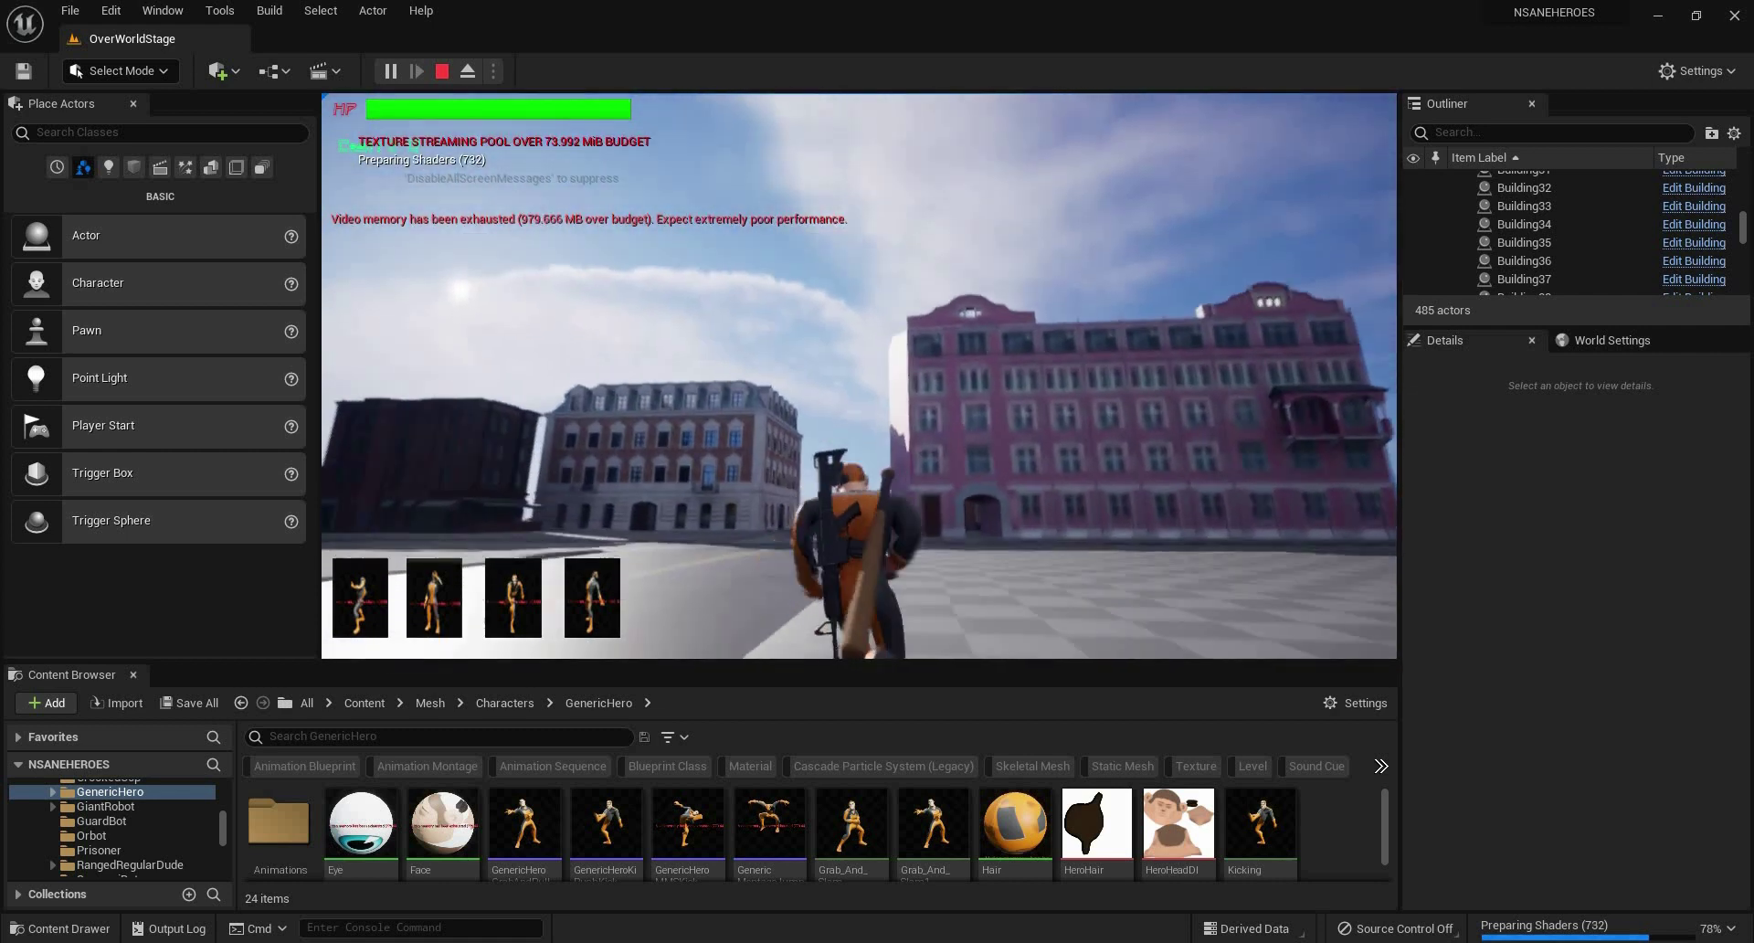
key("w")
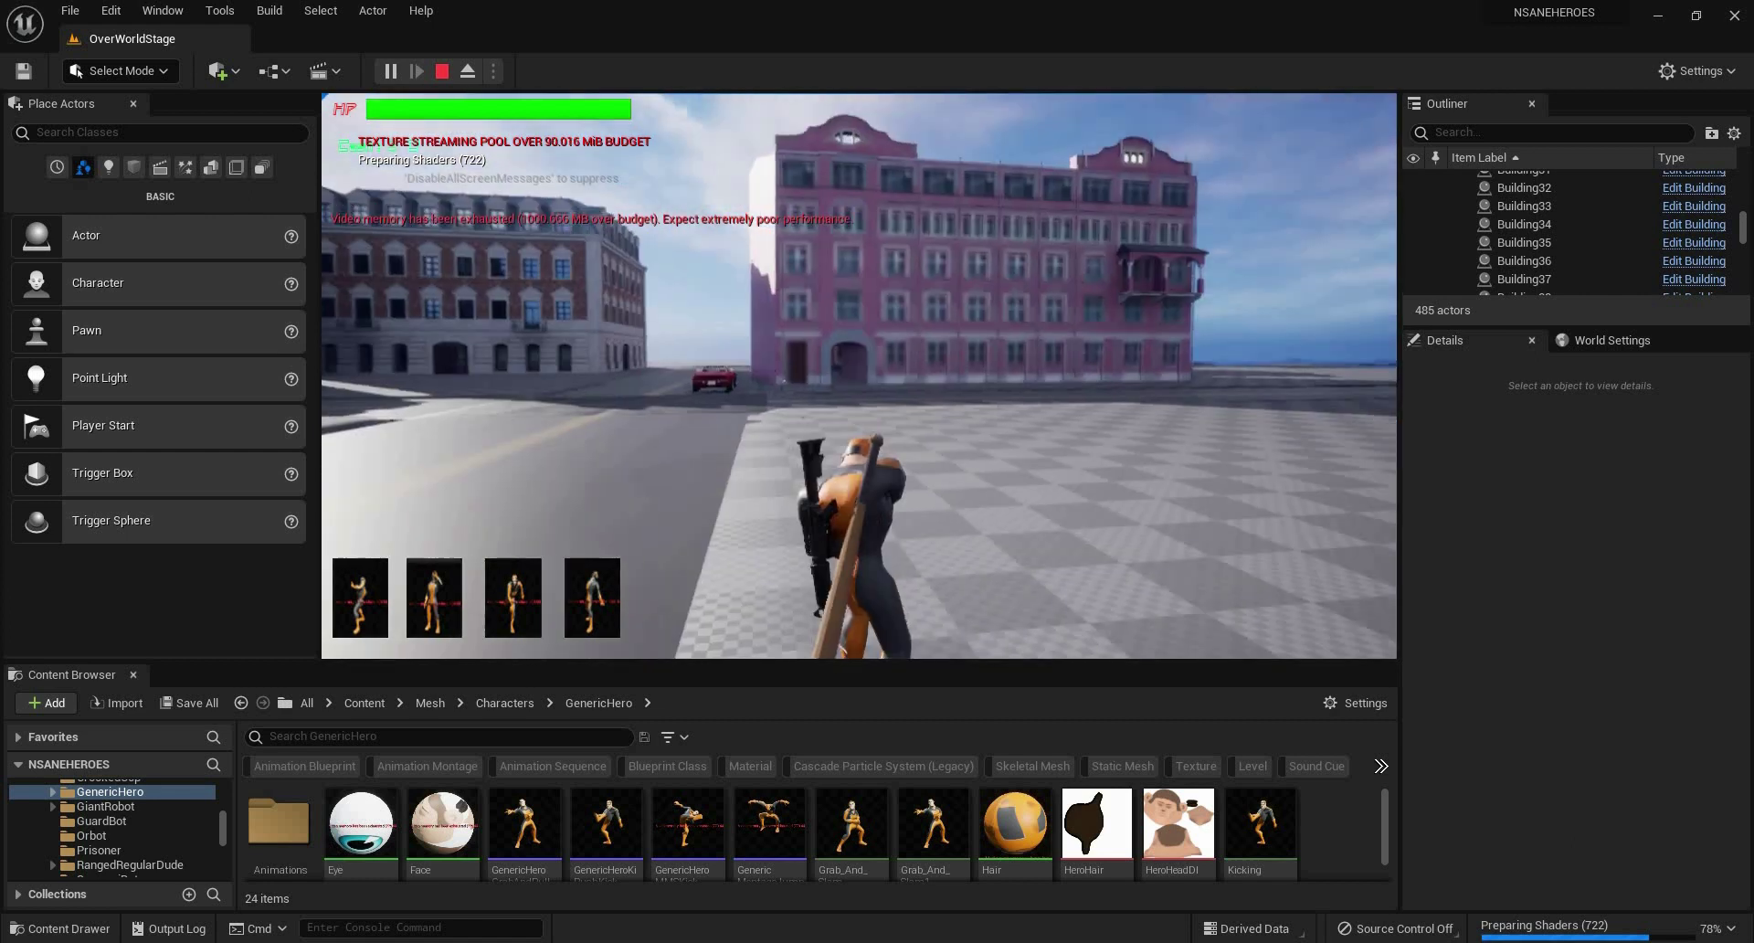
key("w")
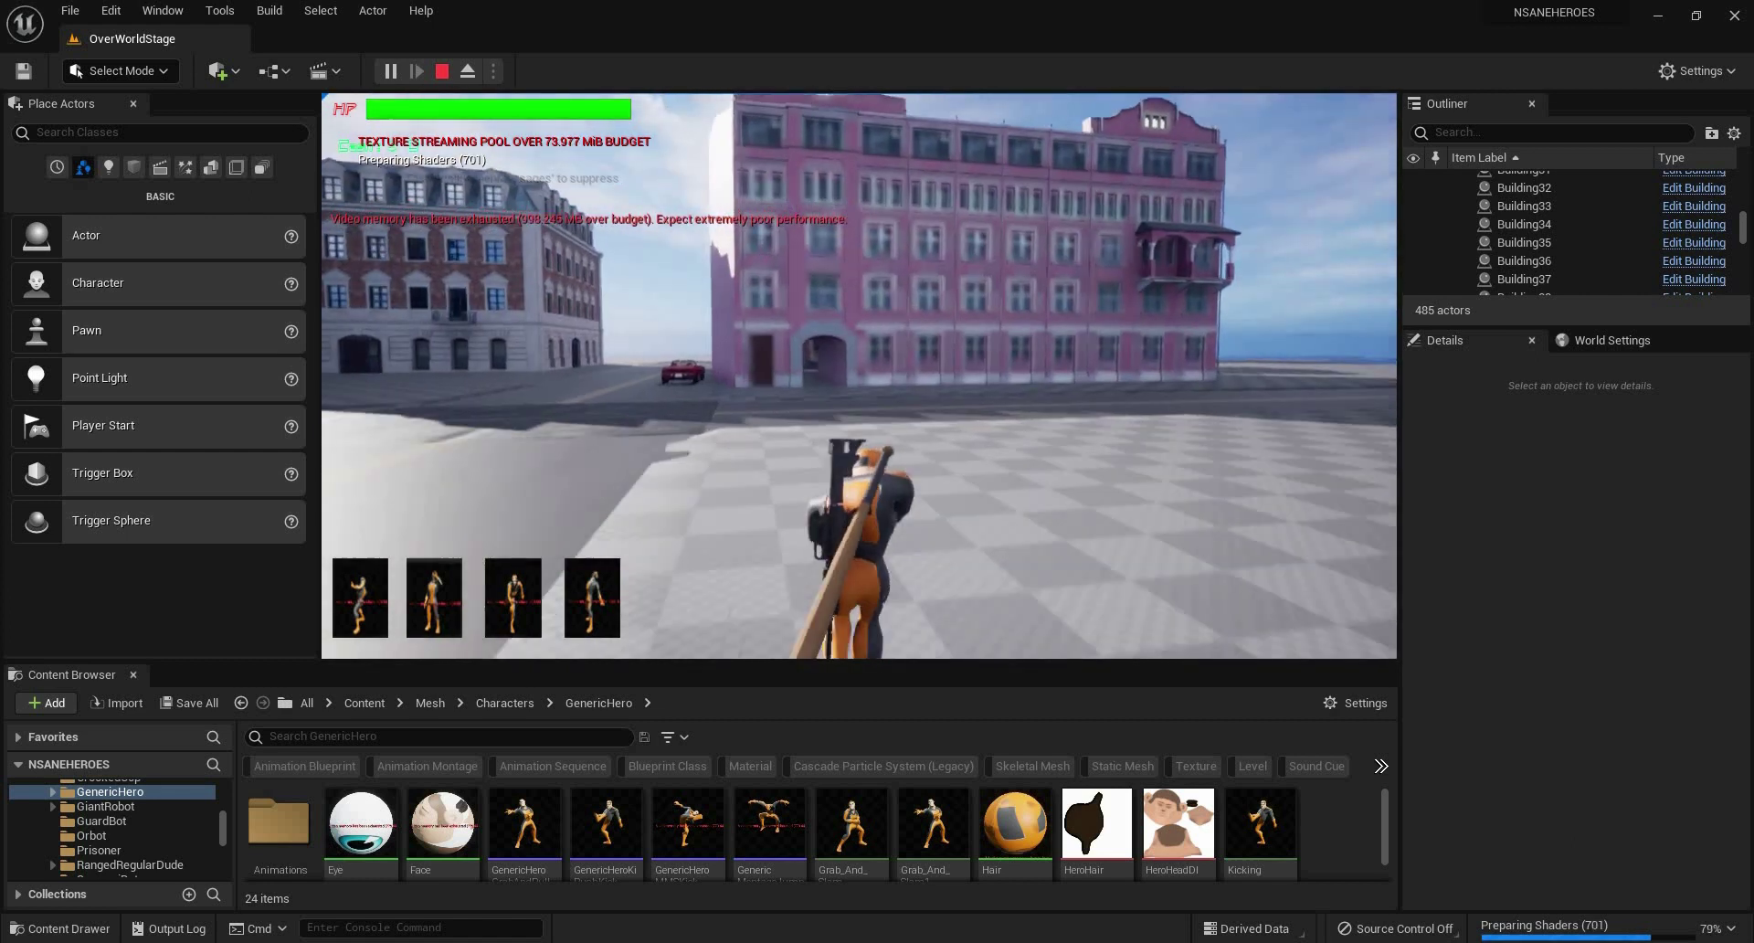
key("w")
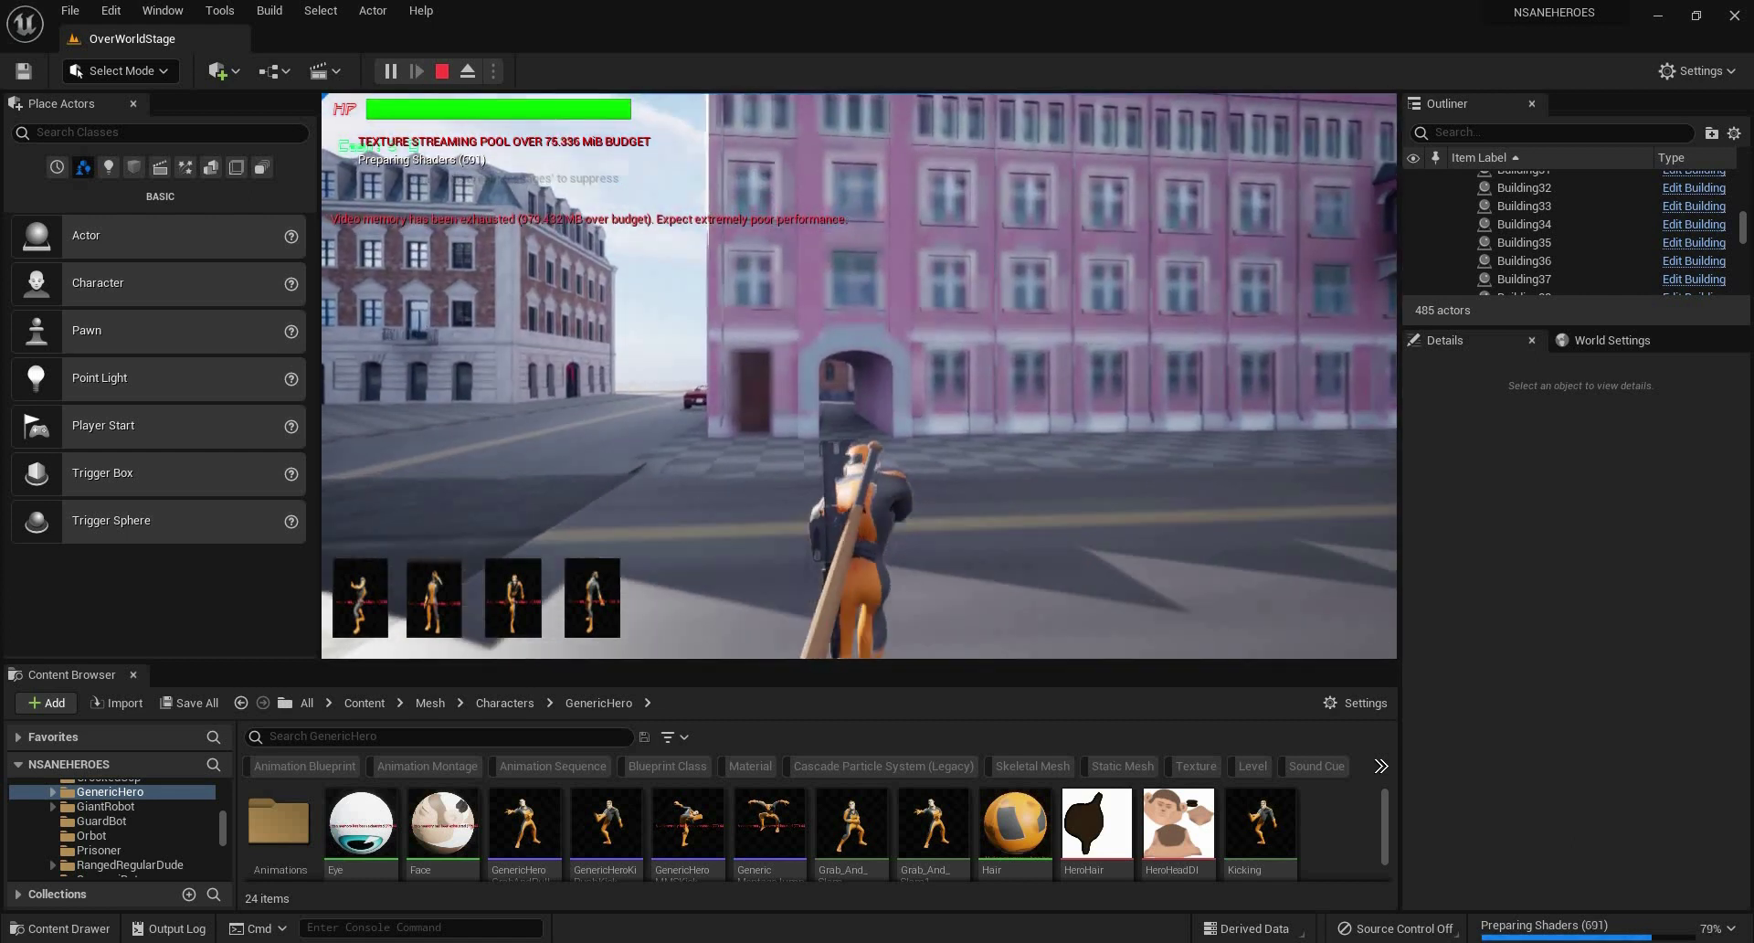
key("w")
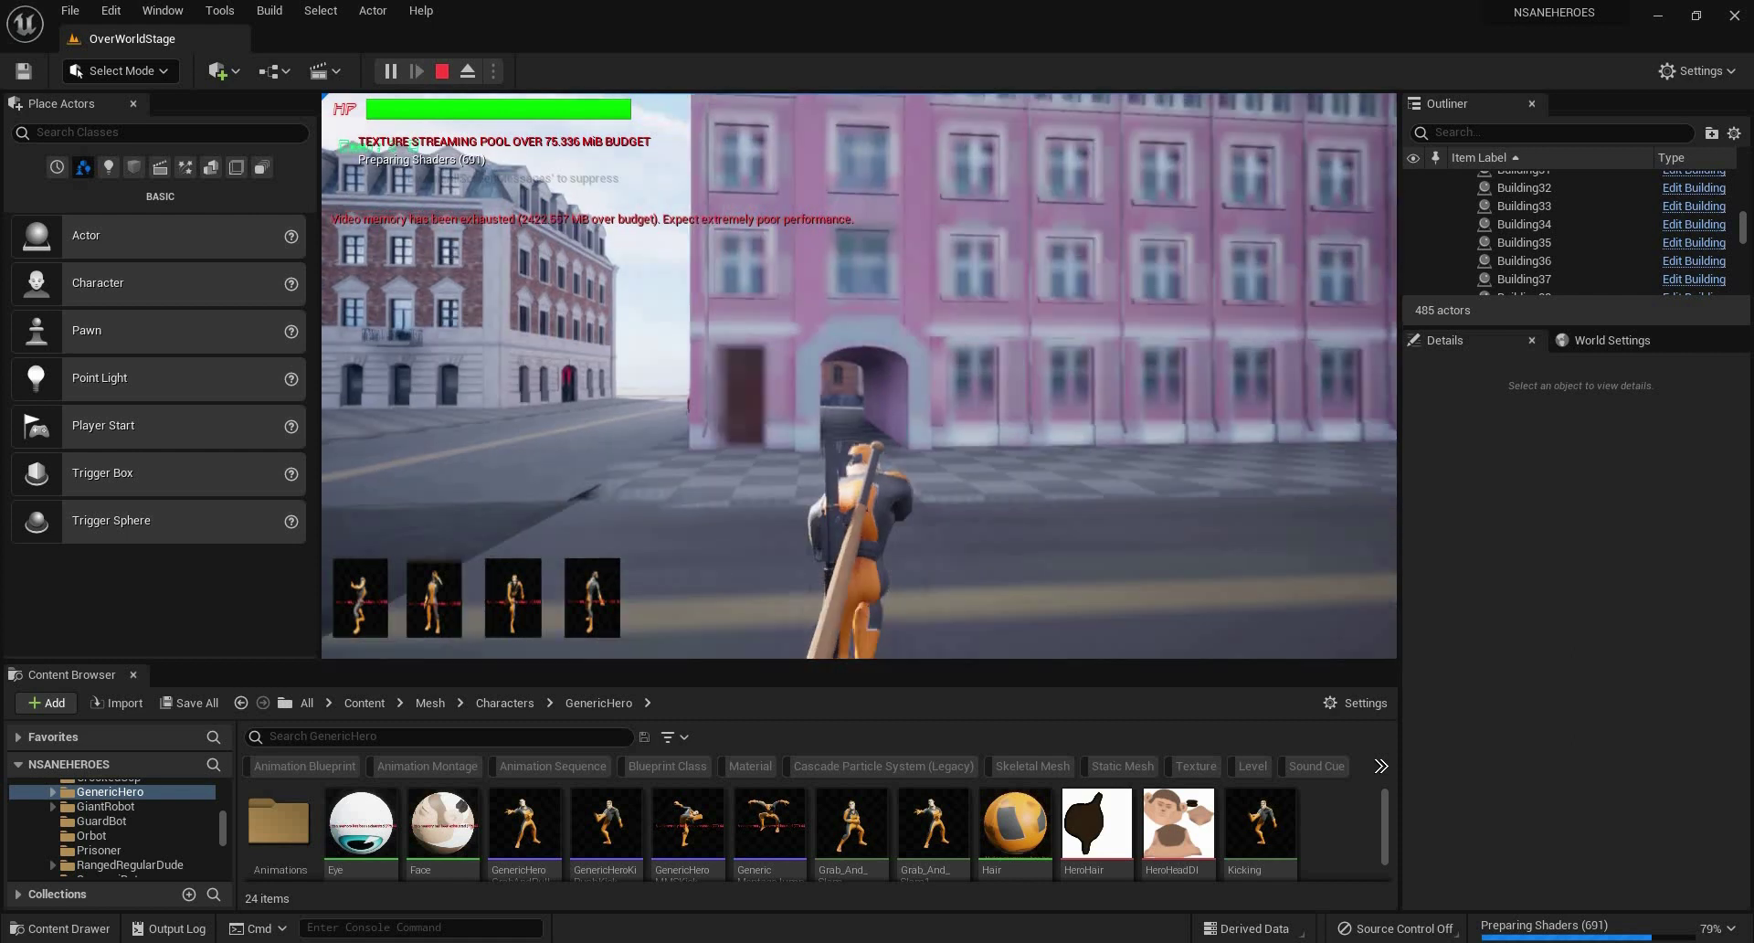
Turn the hero away from the archway and cross the intersection to the brick-and-white corner building.
key("w")
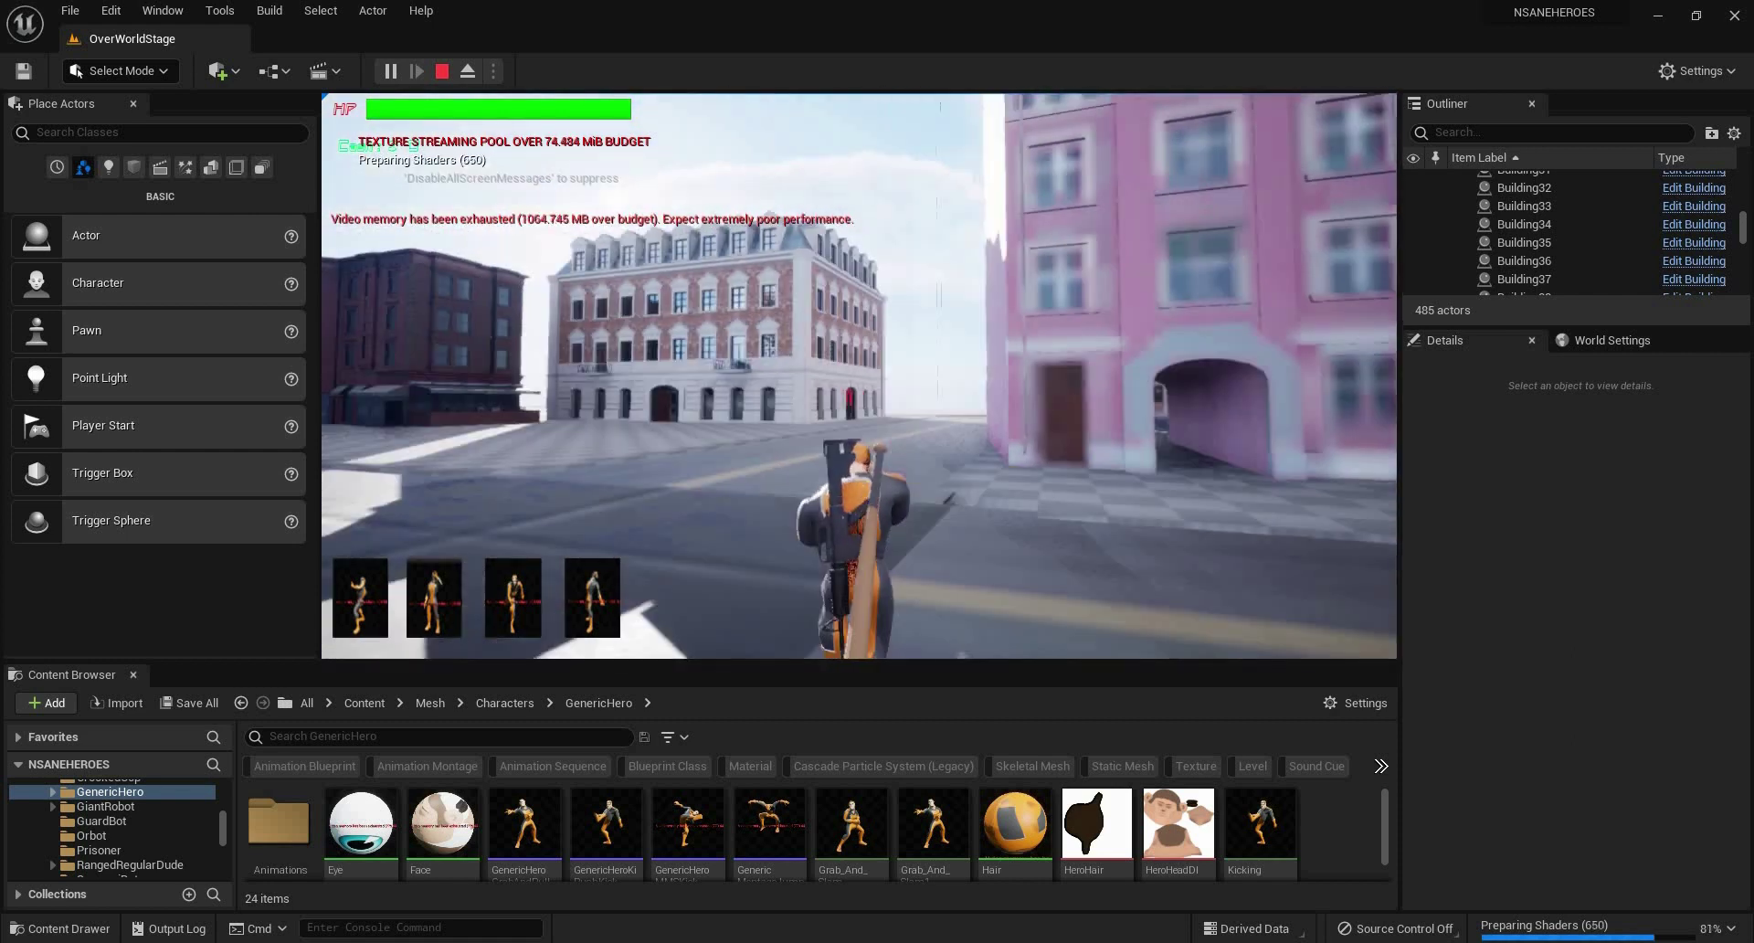
key("w")
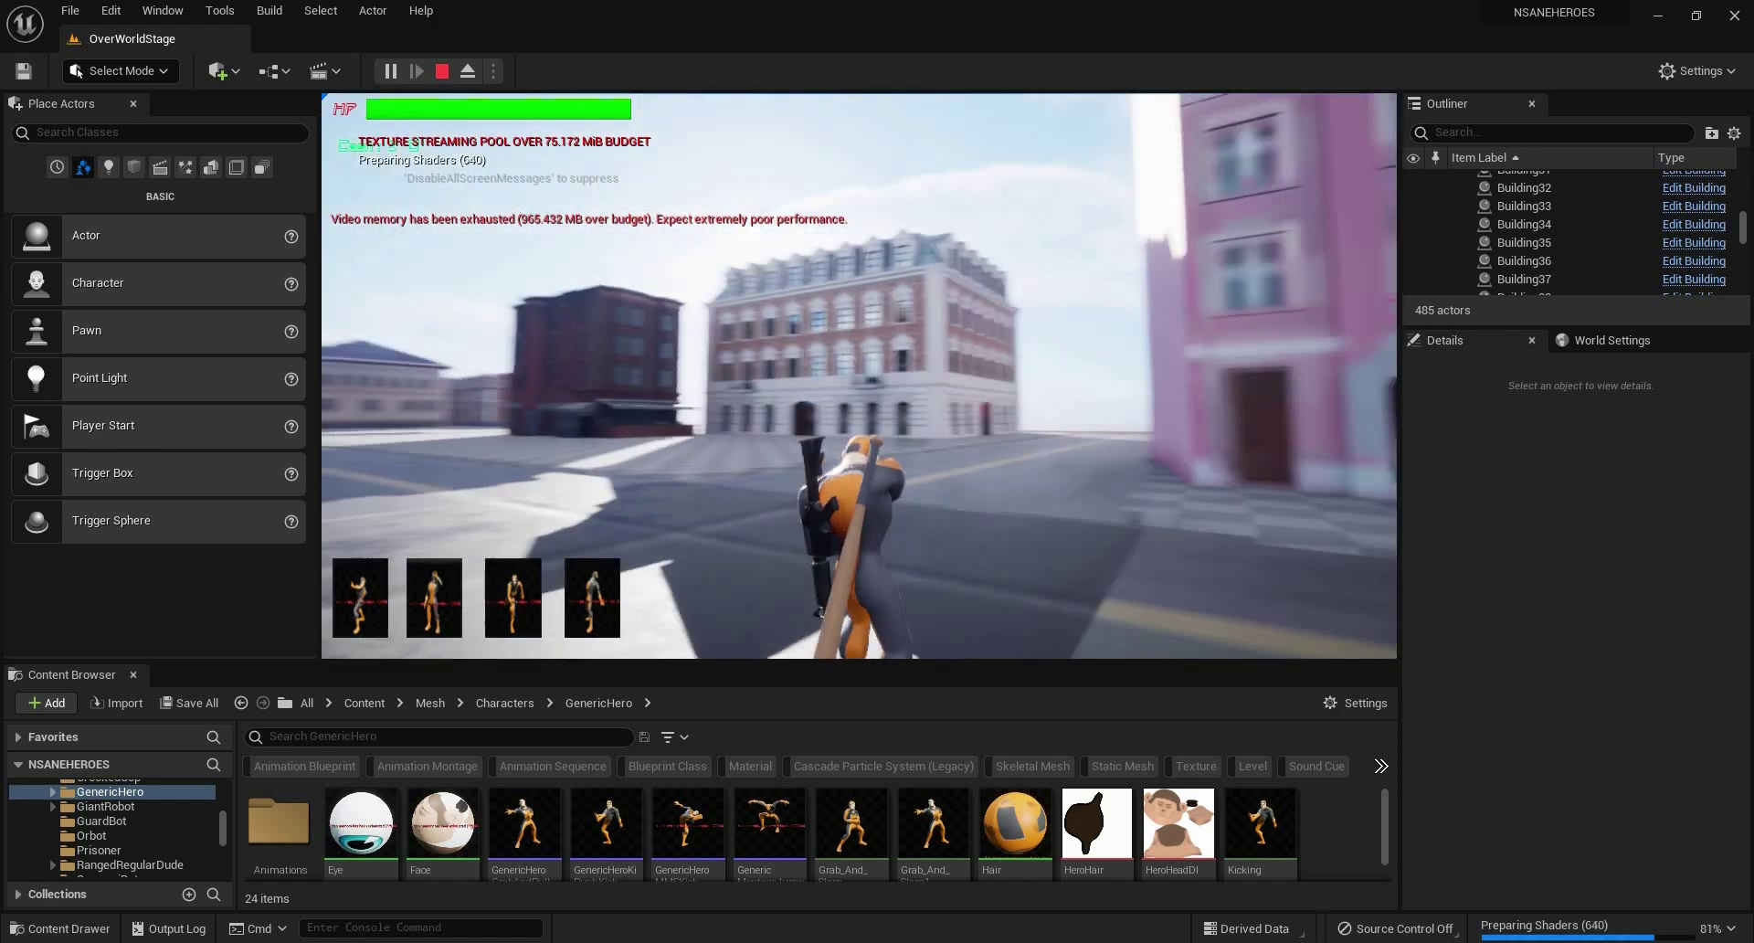
key("w")
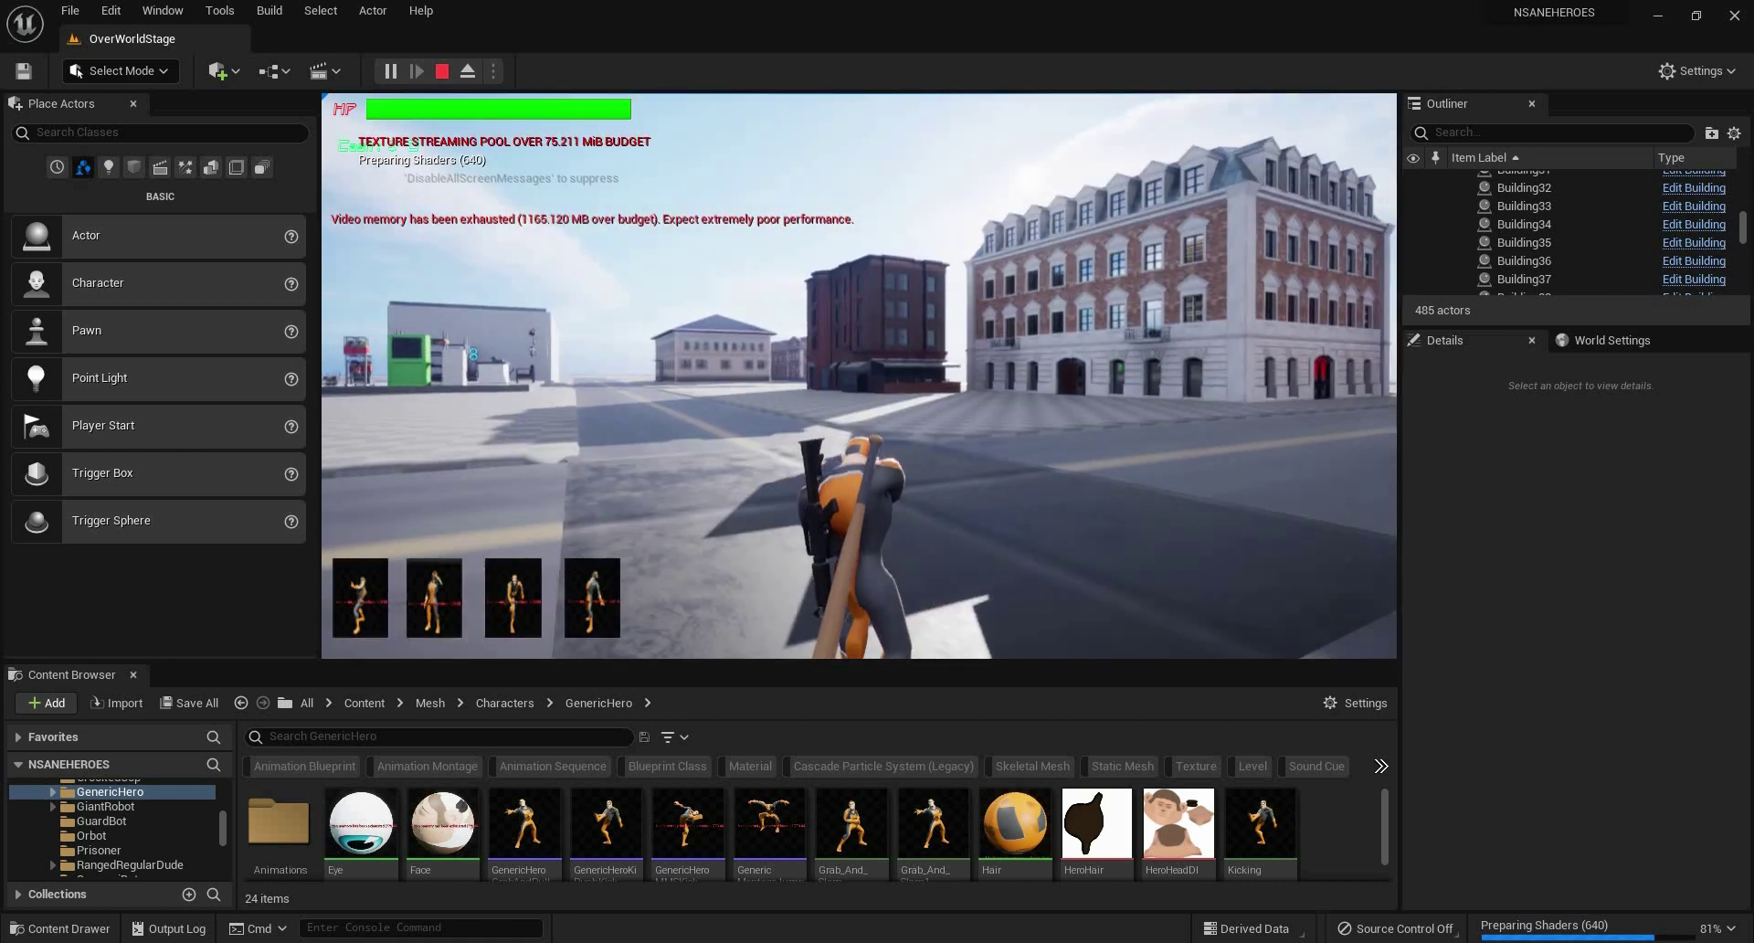
key("w")
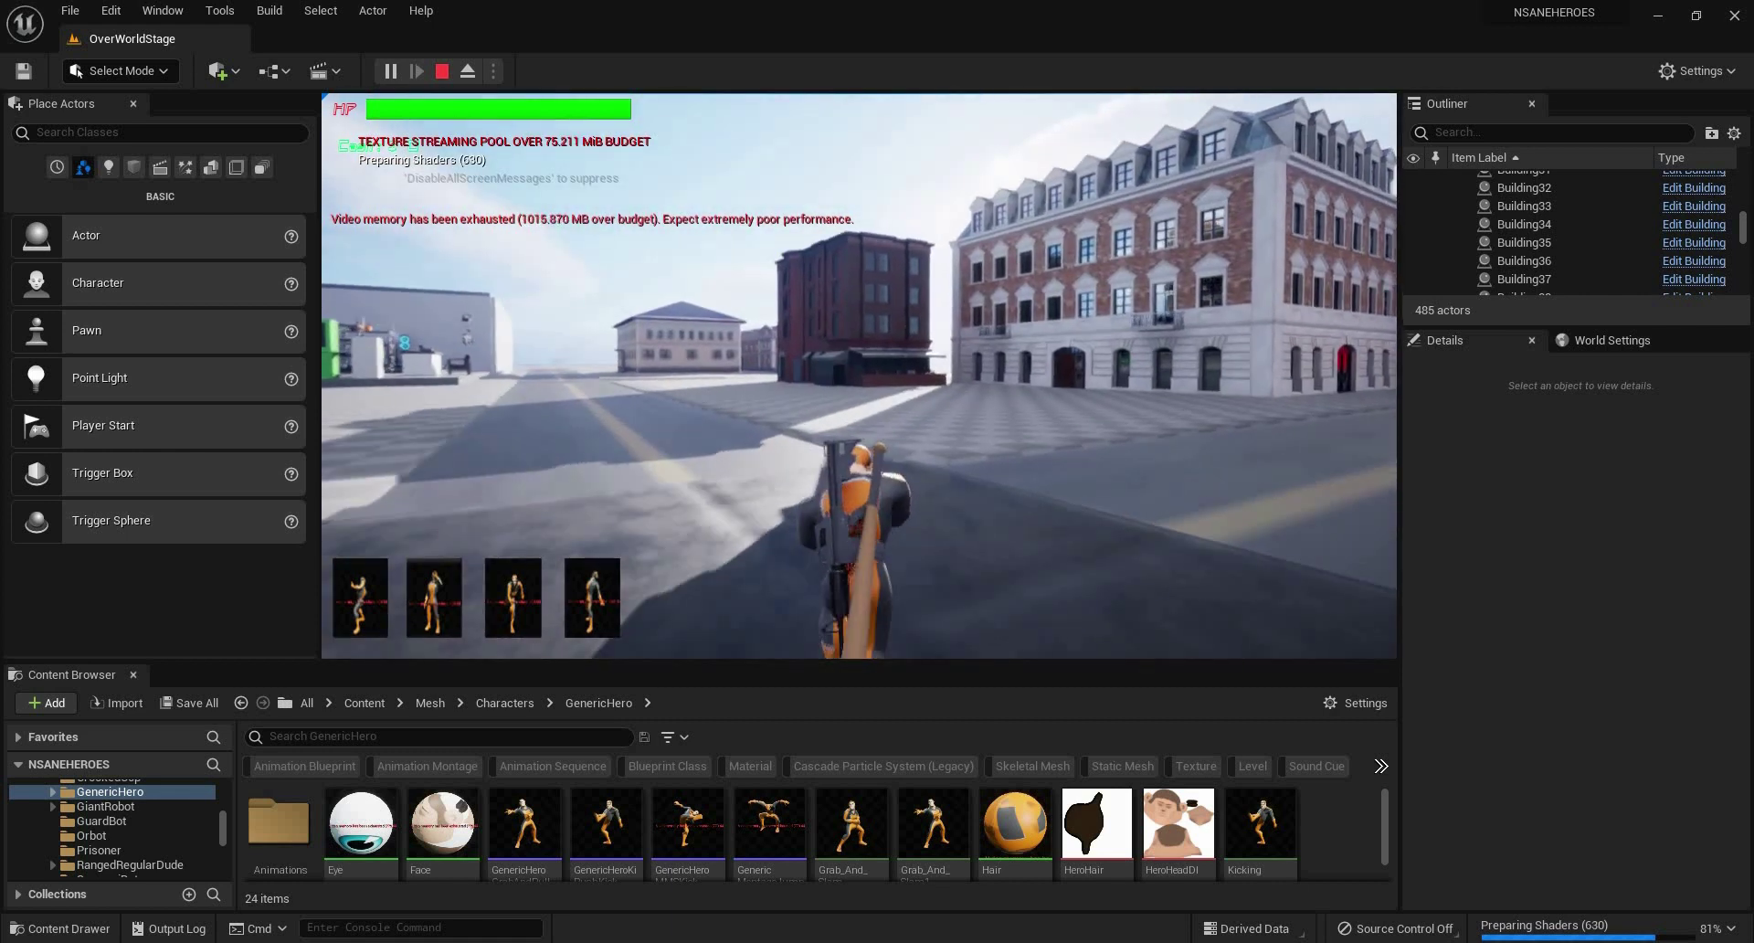
key("w")
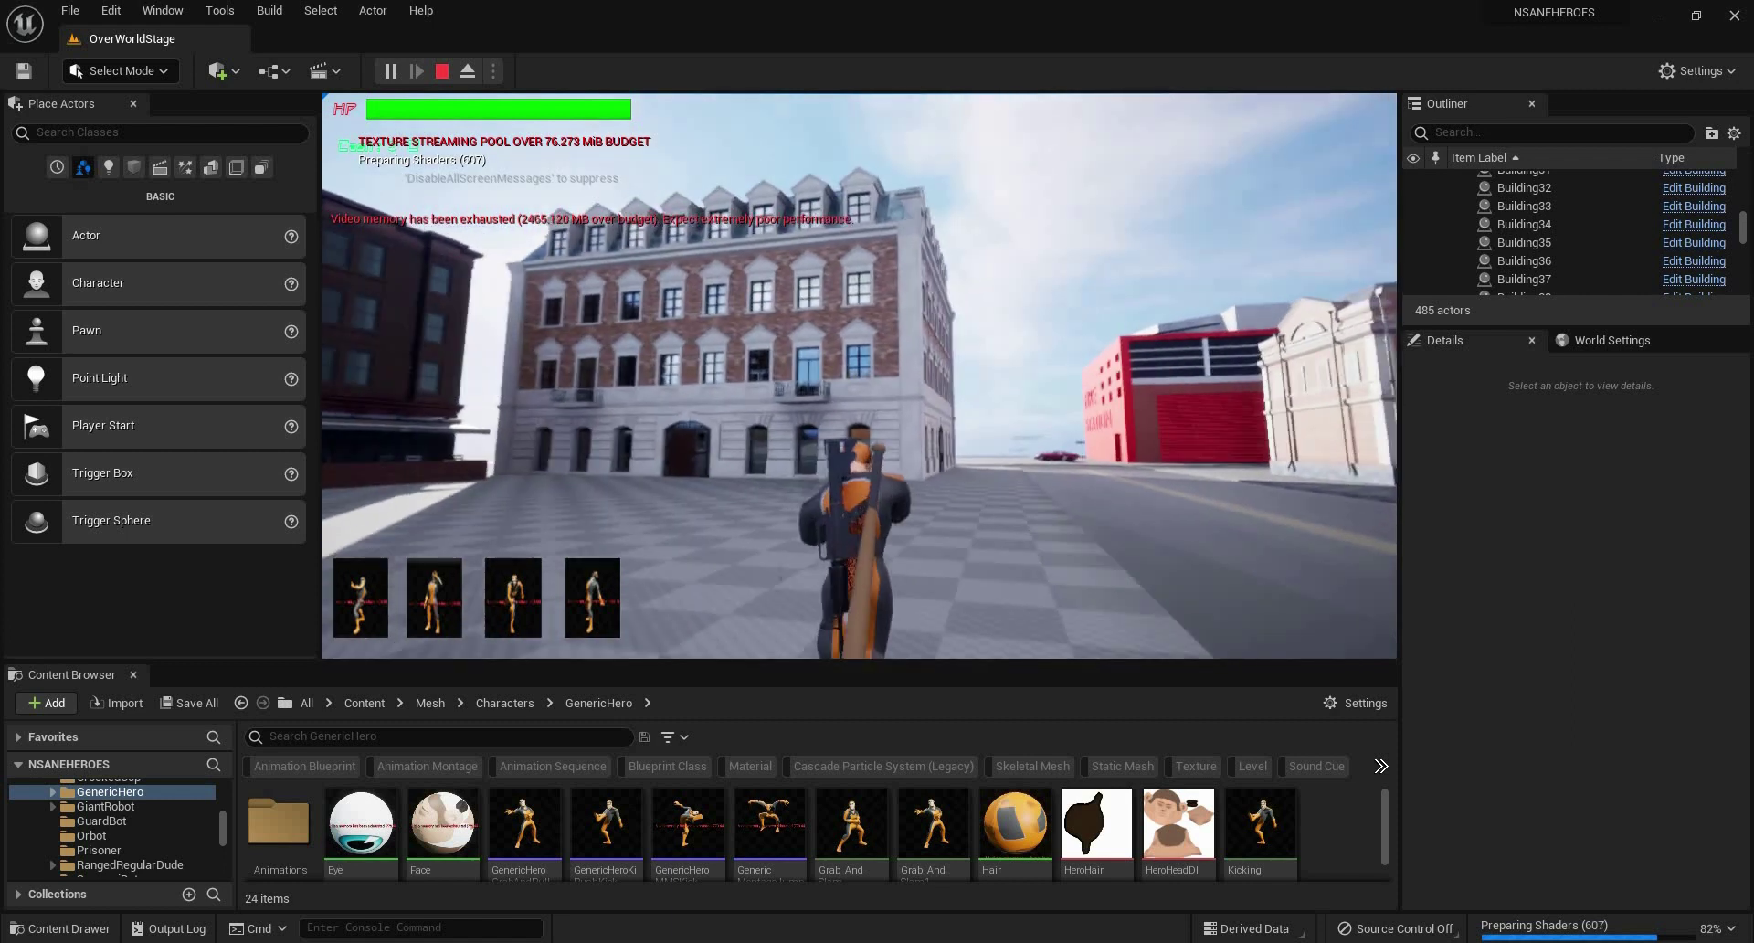
Turn the hero past the pink building's plain side wall to view the hospital and the pagodas in the distance.
key("w")
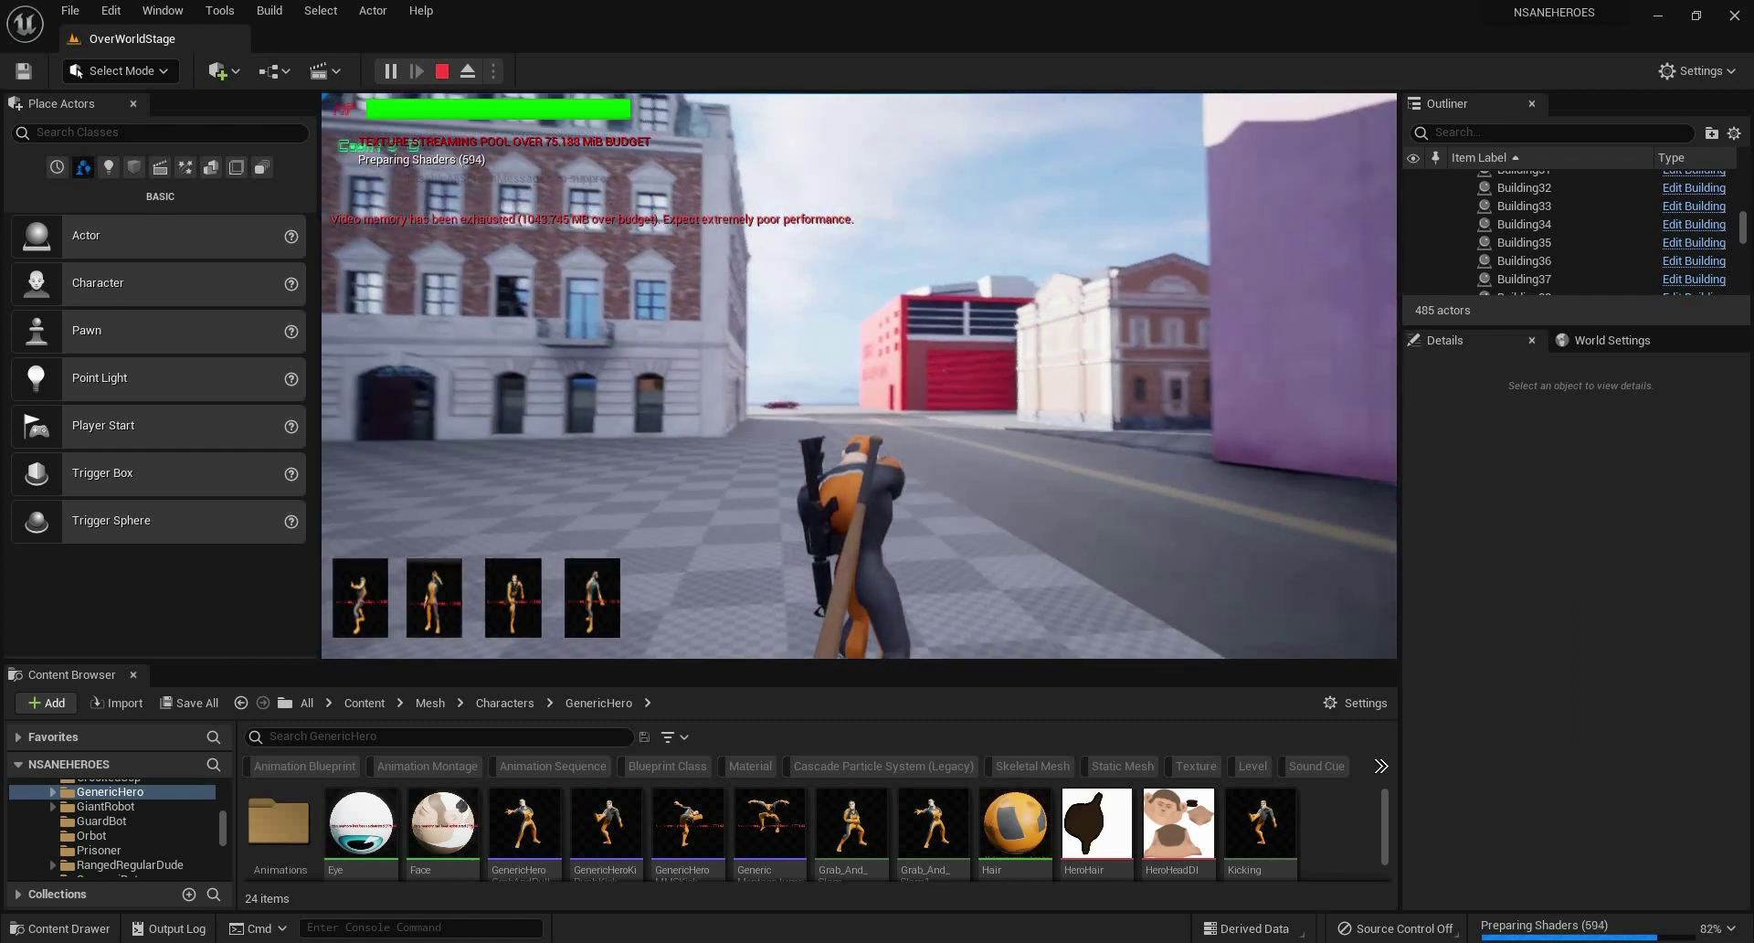
key("w")
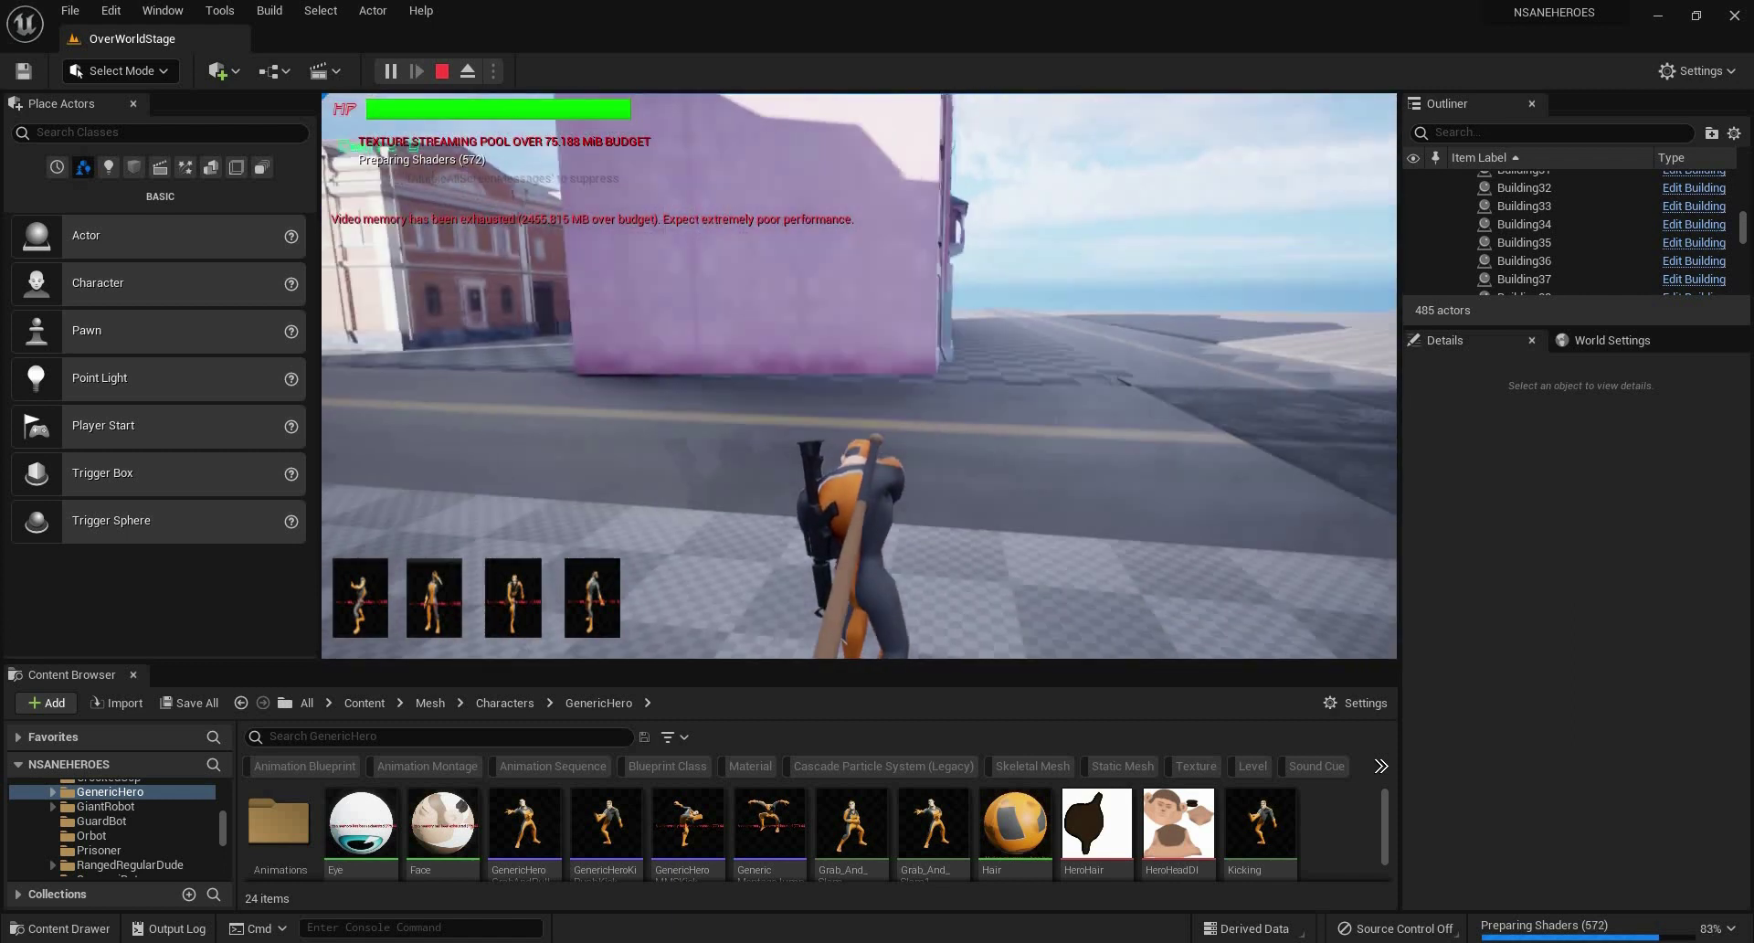
key("w")
key("w")
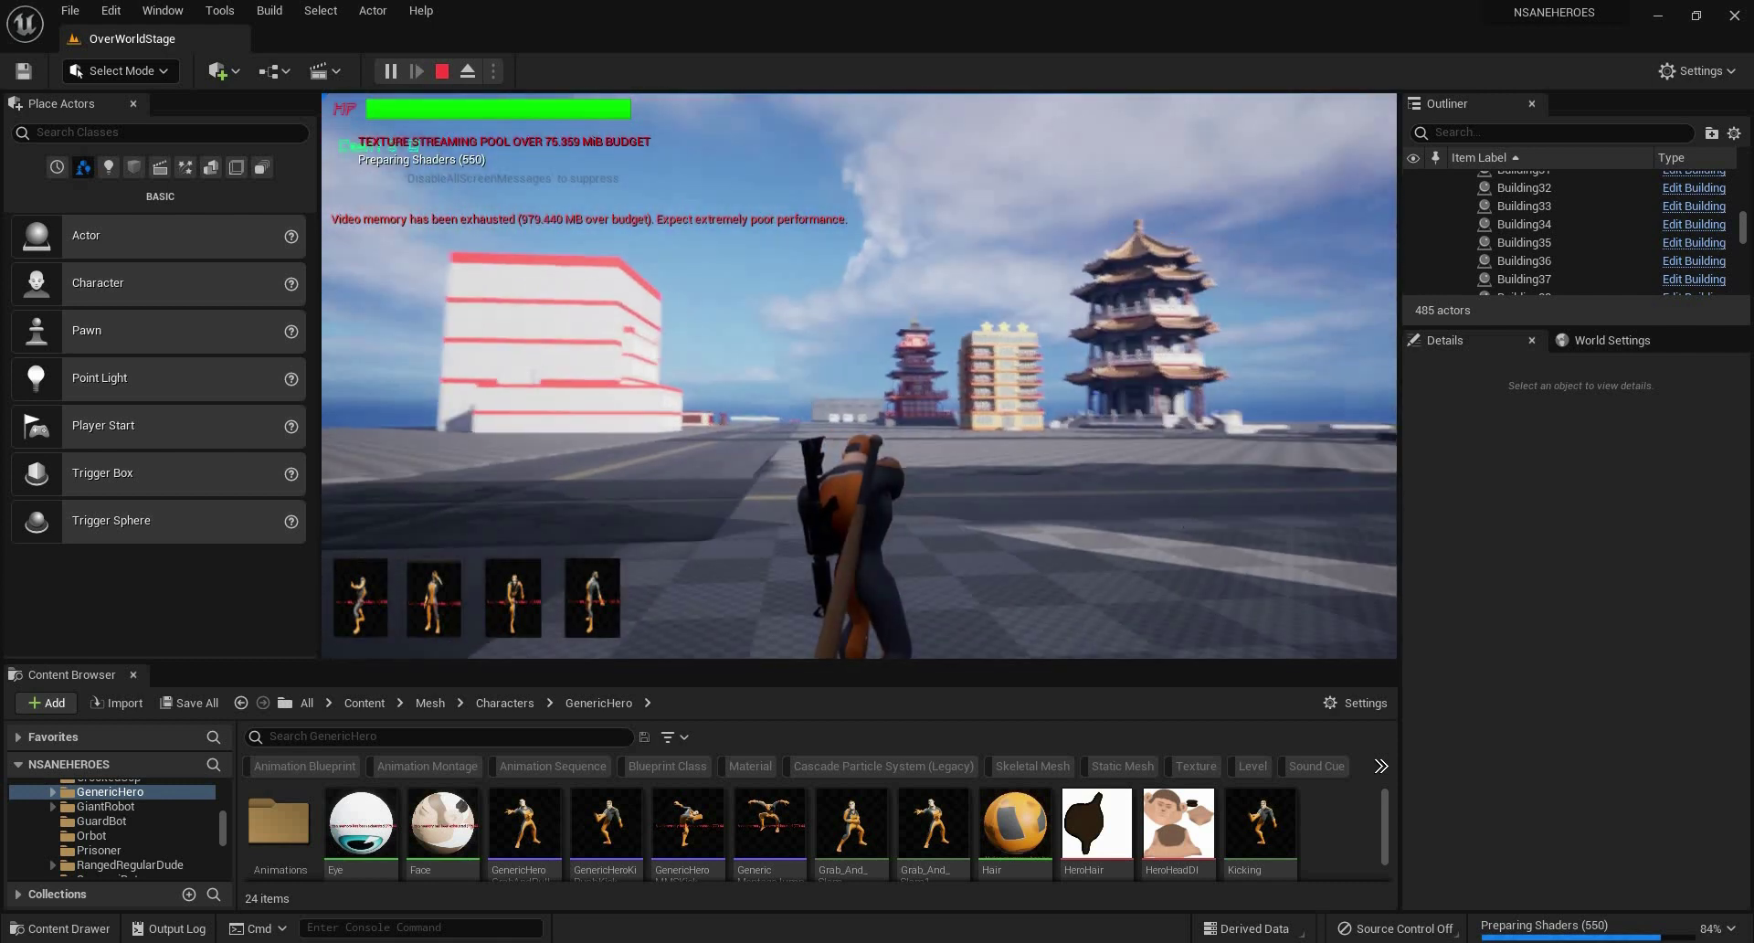
End the play test and fly over the city to the ruined green tower beside the concrete high-rises.
key("Escape")
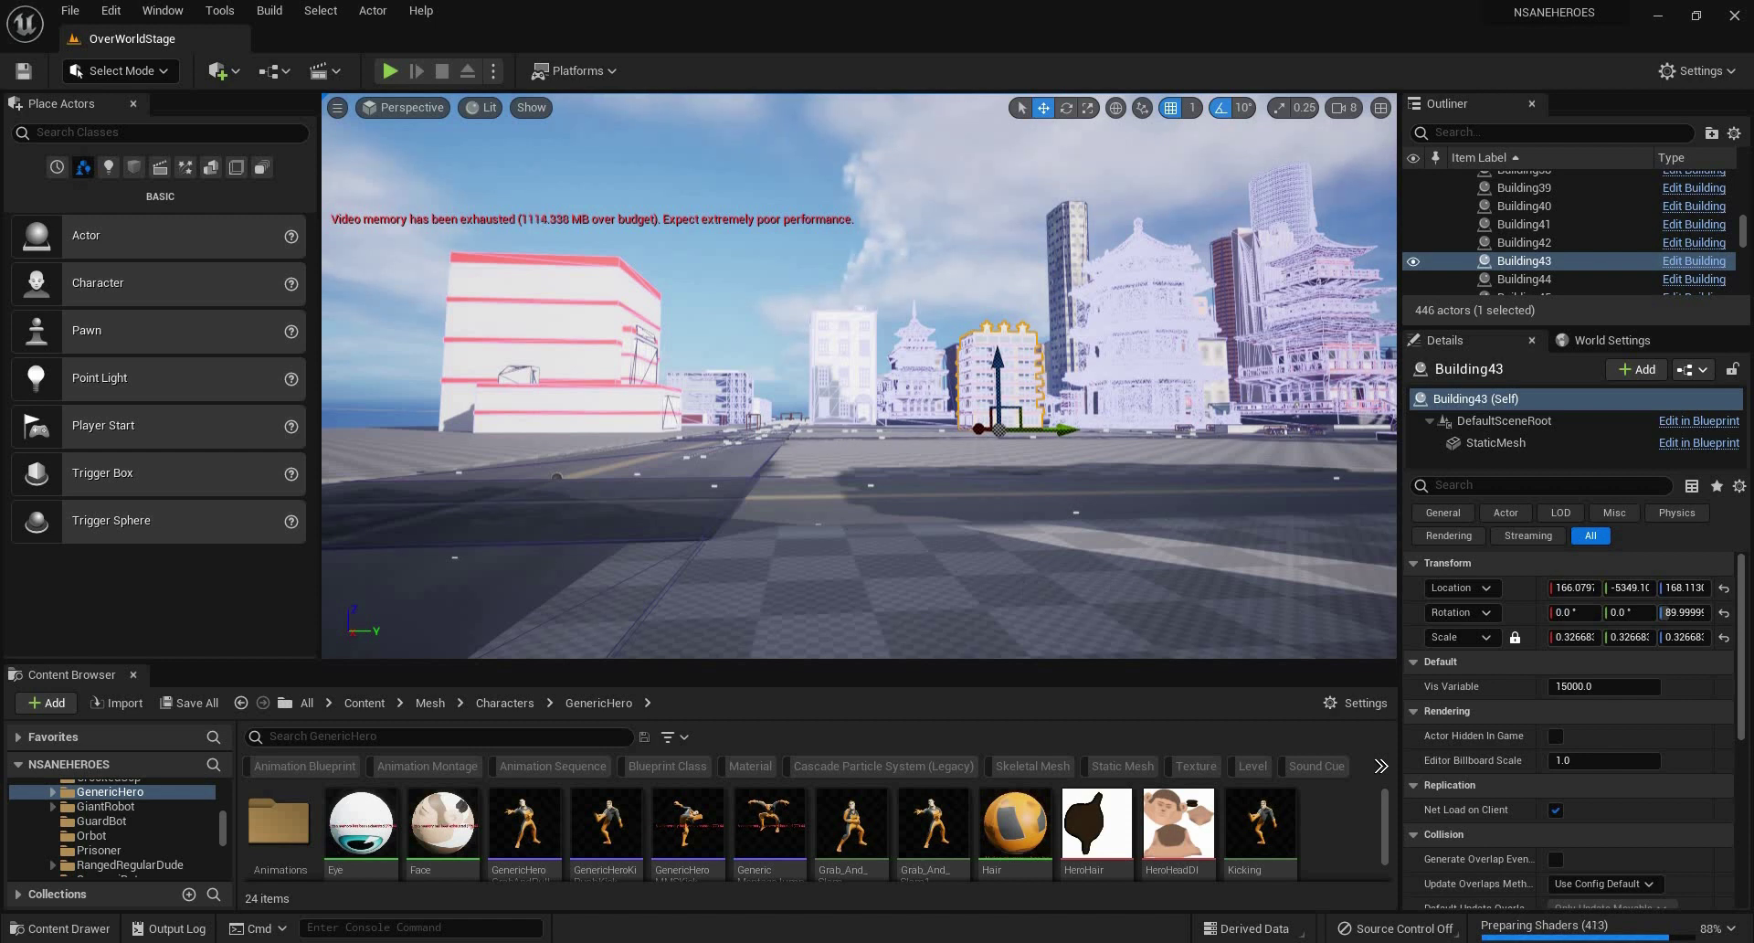
right_click_drag(858, 375, 648, 429)
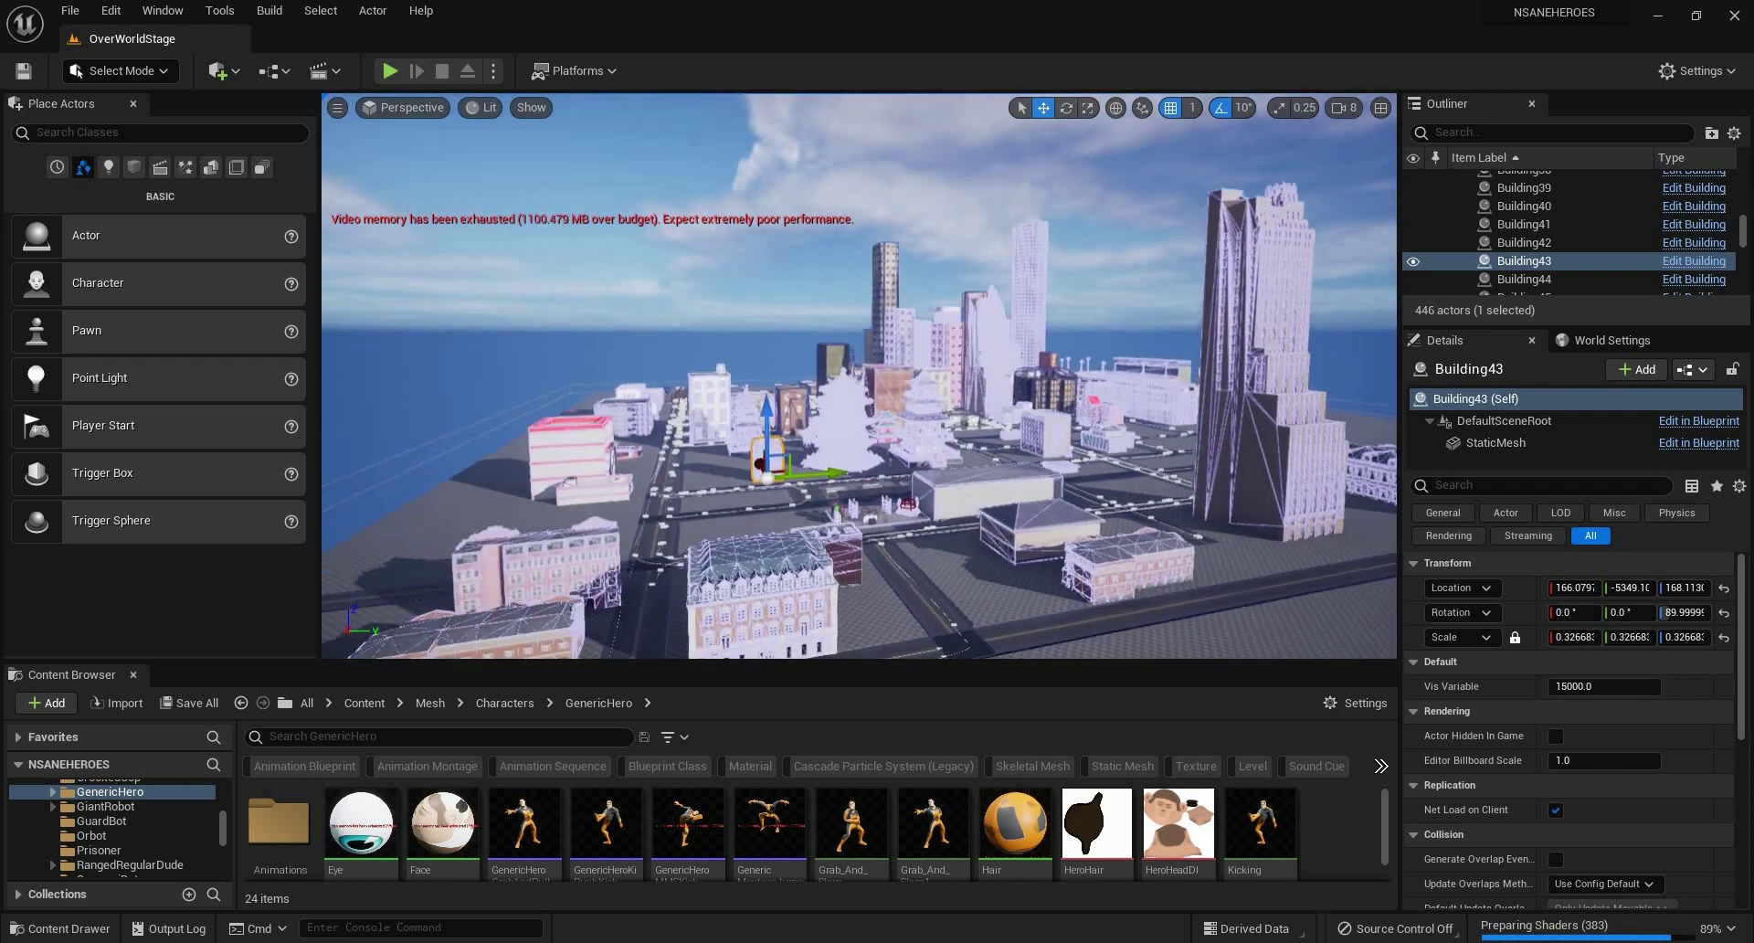
right_click_drag(847, 358, 749, 366)
right_click_drag(873, 358, 874, 358)
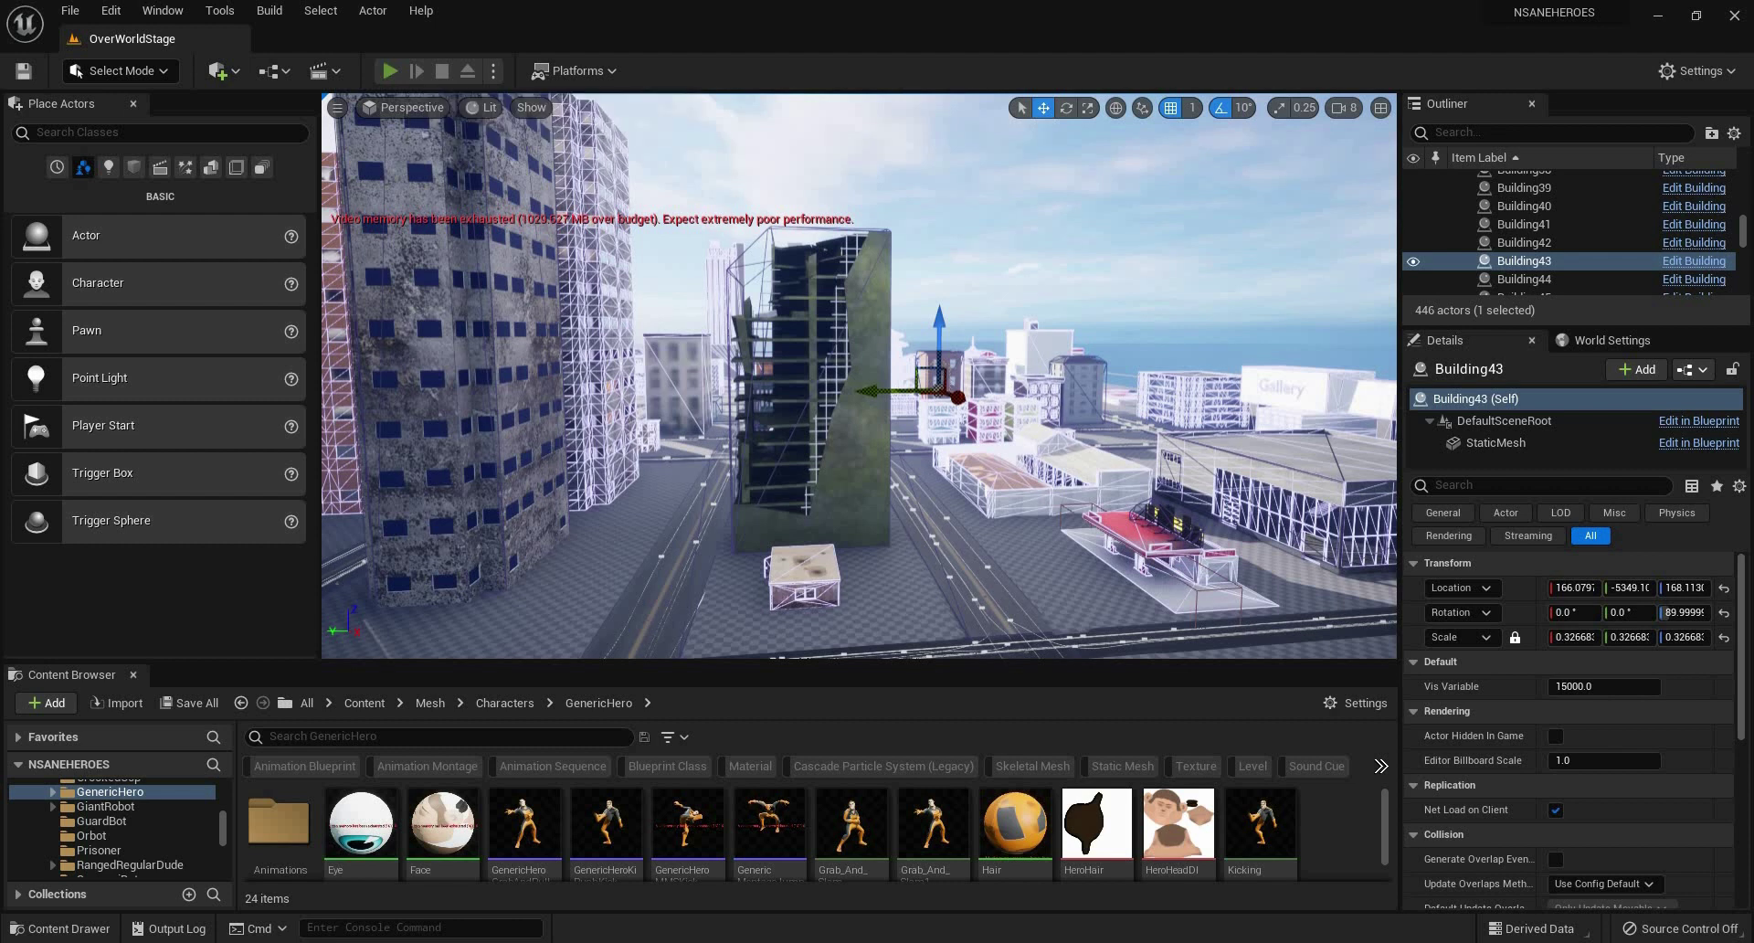
Start a new play test and run the hero past the warehouses and the white balconied building towards the Gallery.
left_click(389, 71)
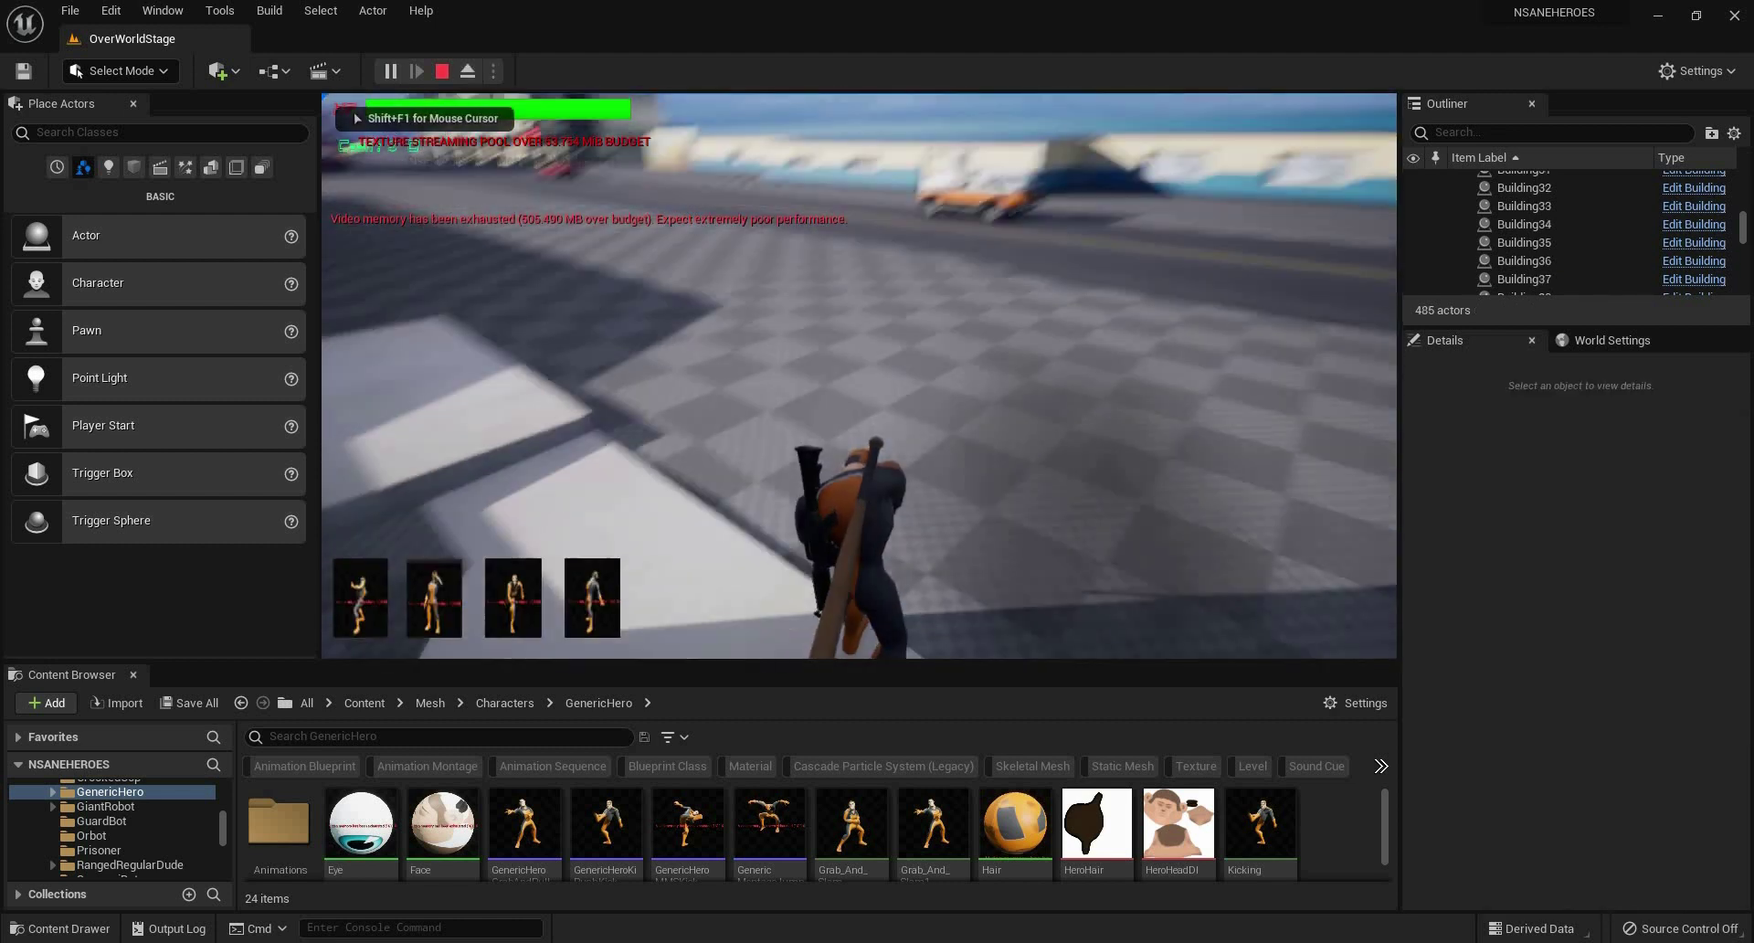
key("w")
key("w")
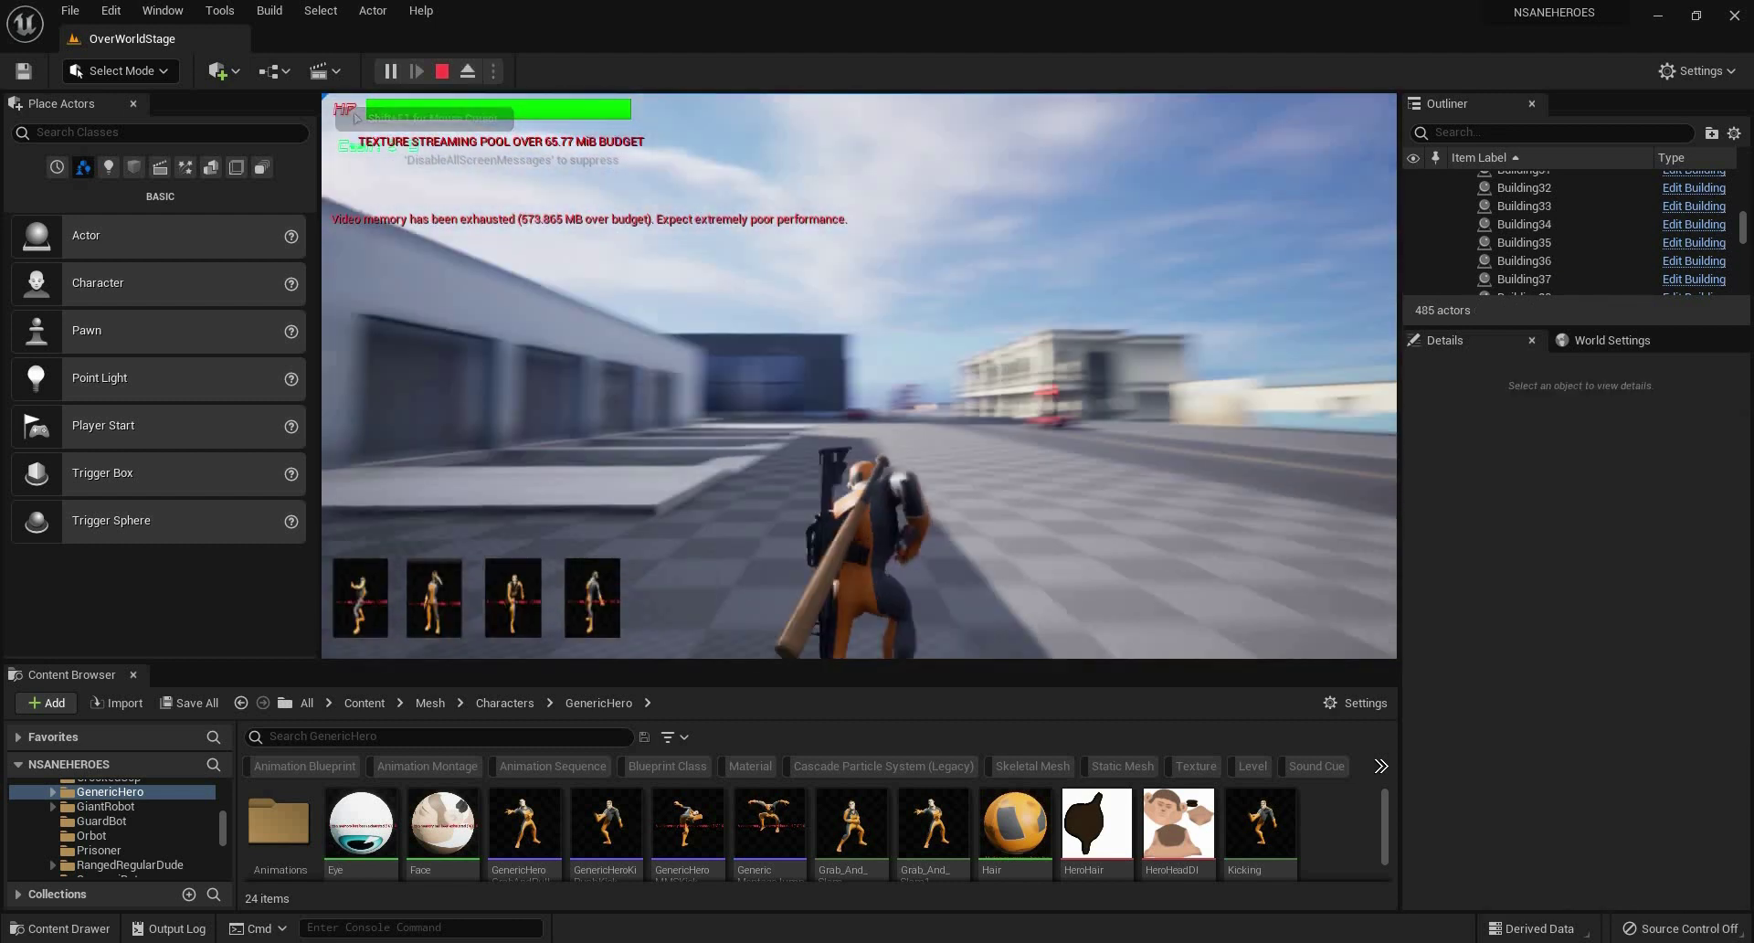
key("w")
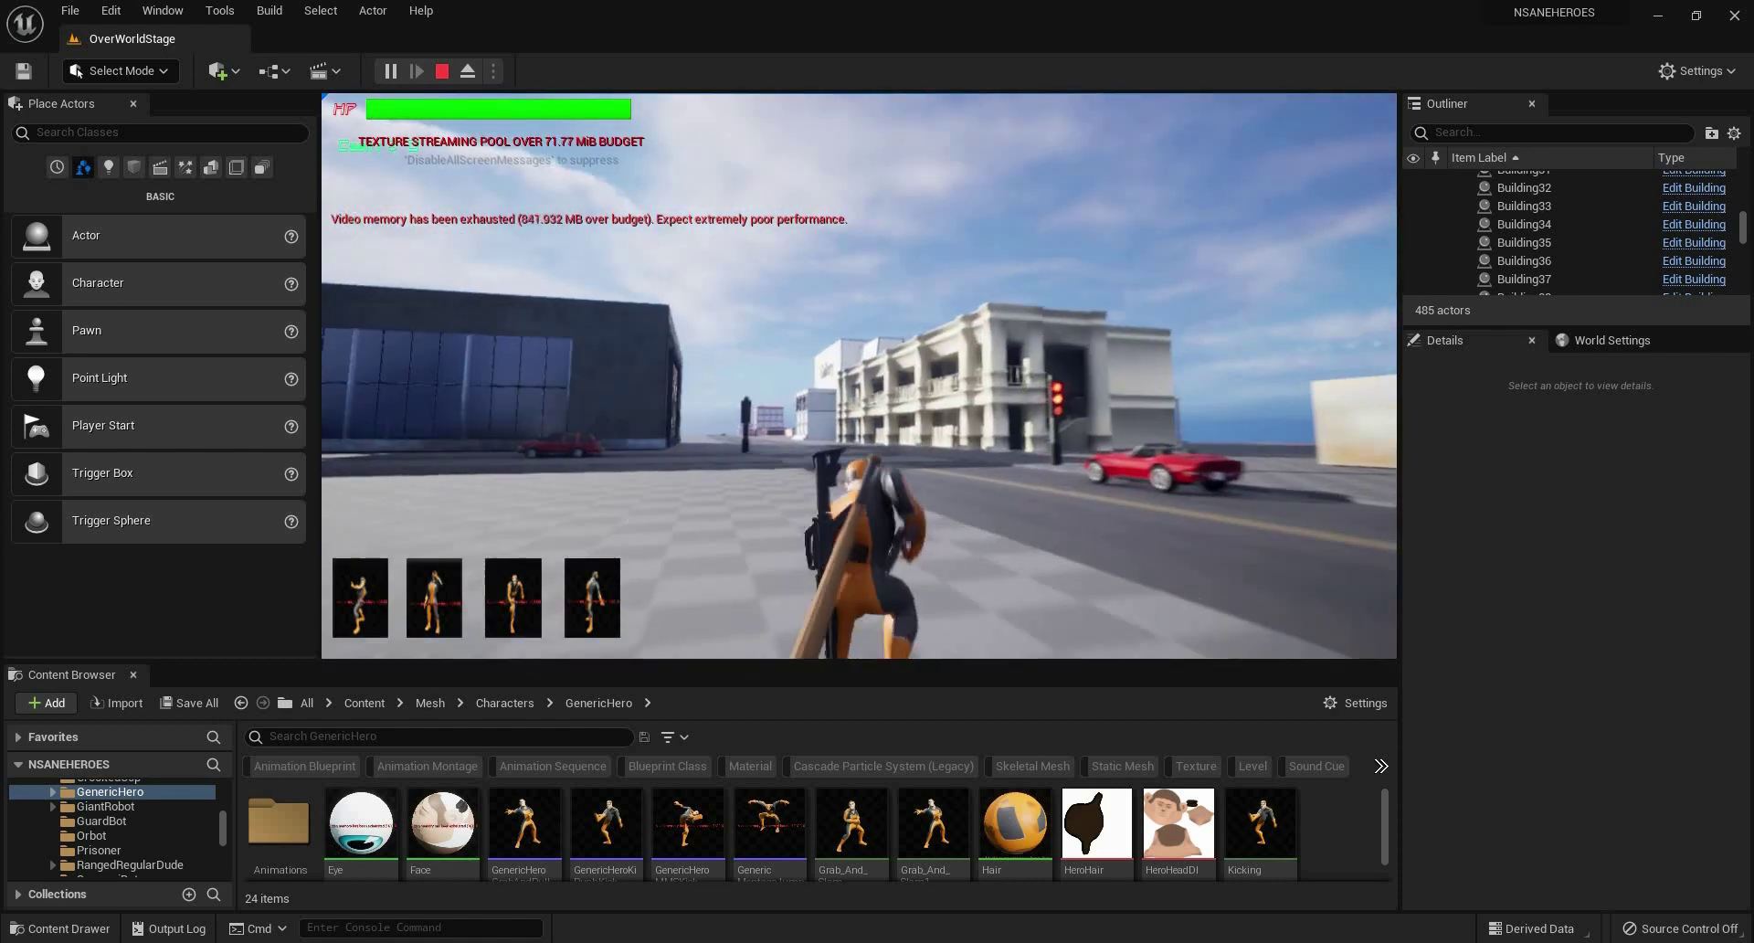
key("w")
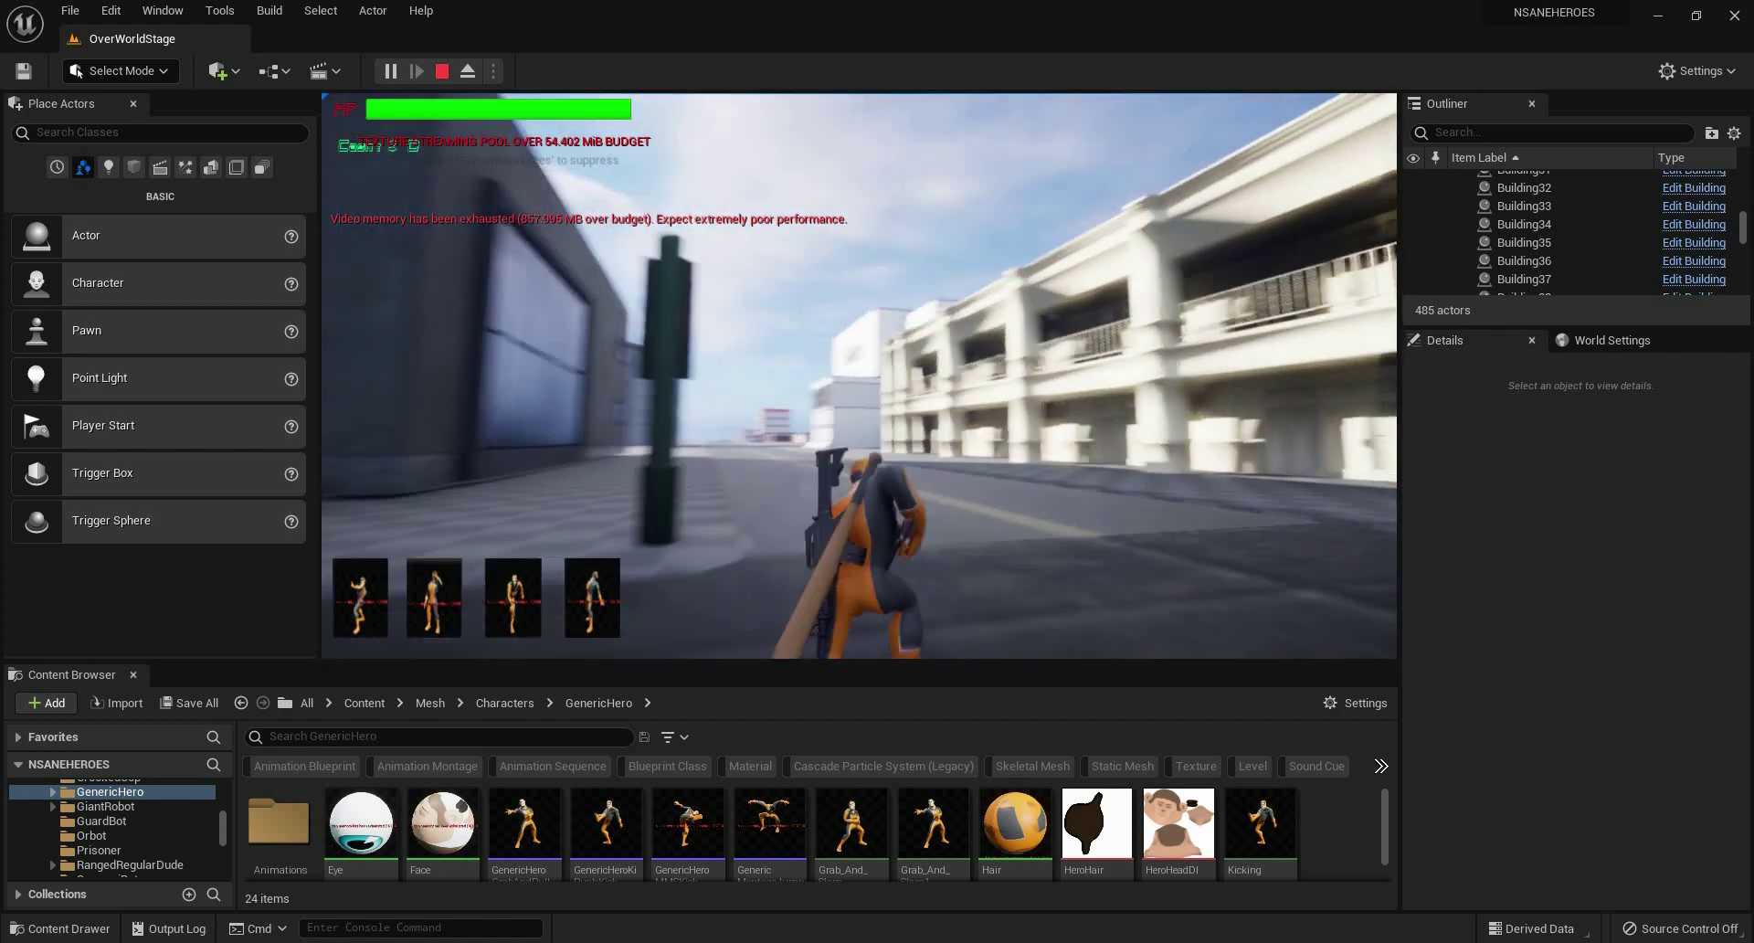
key("w")
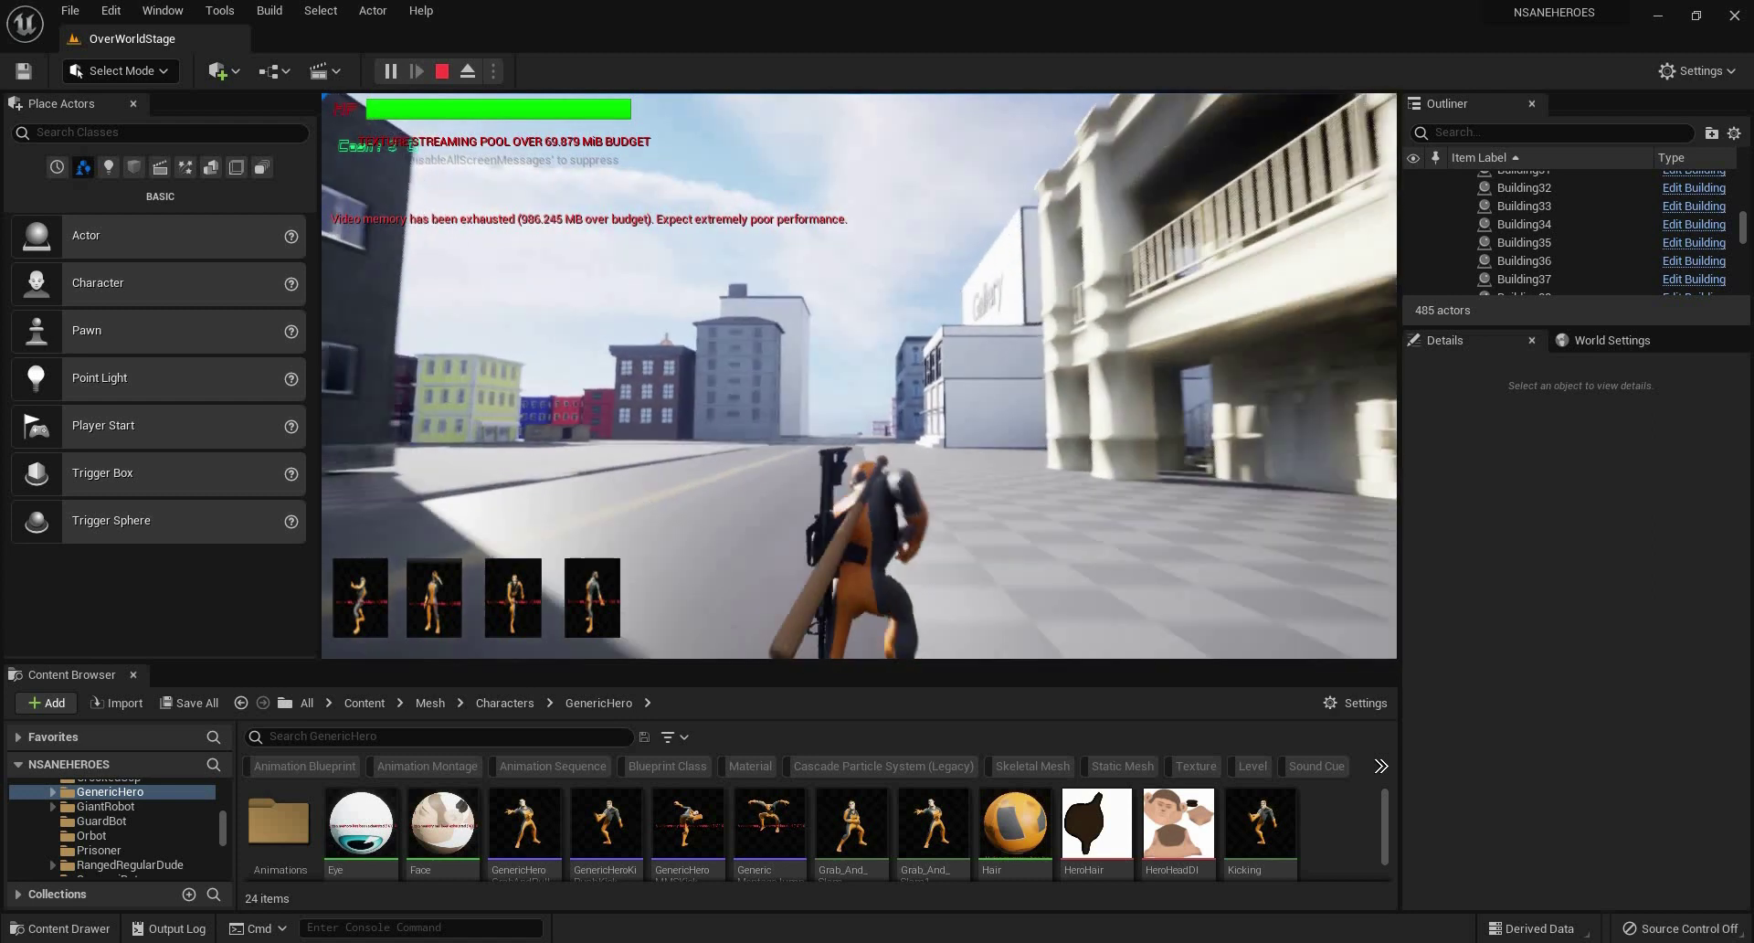
key("w")
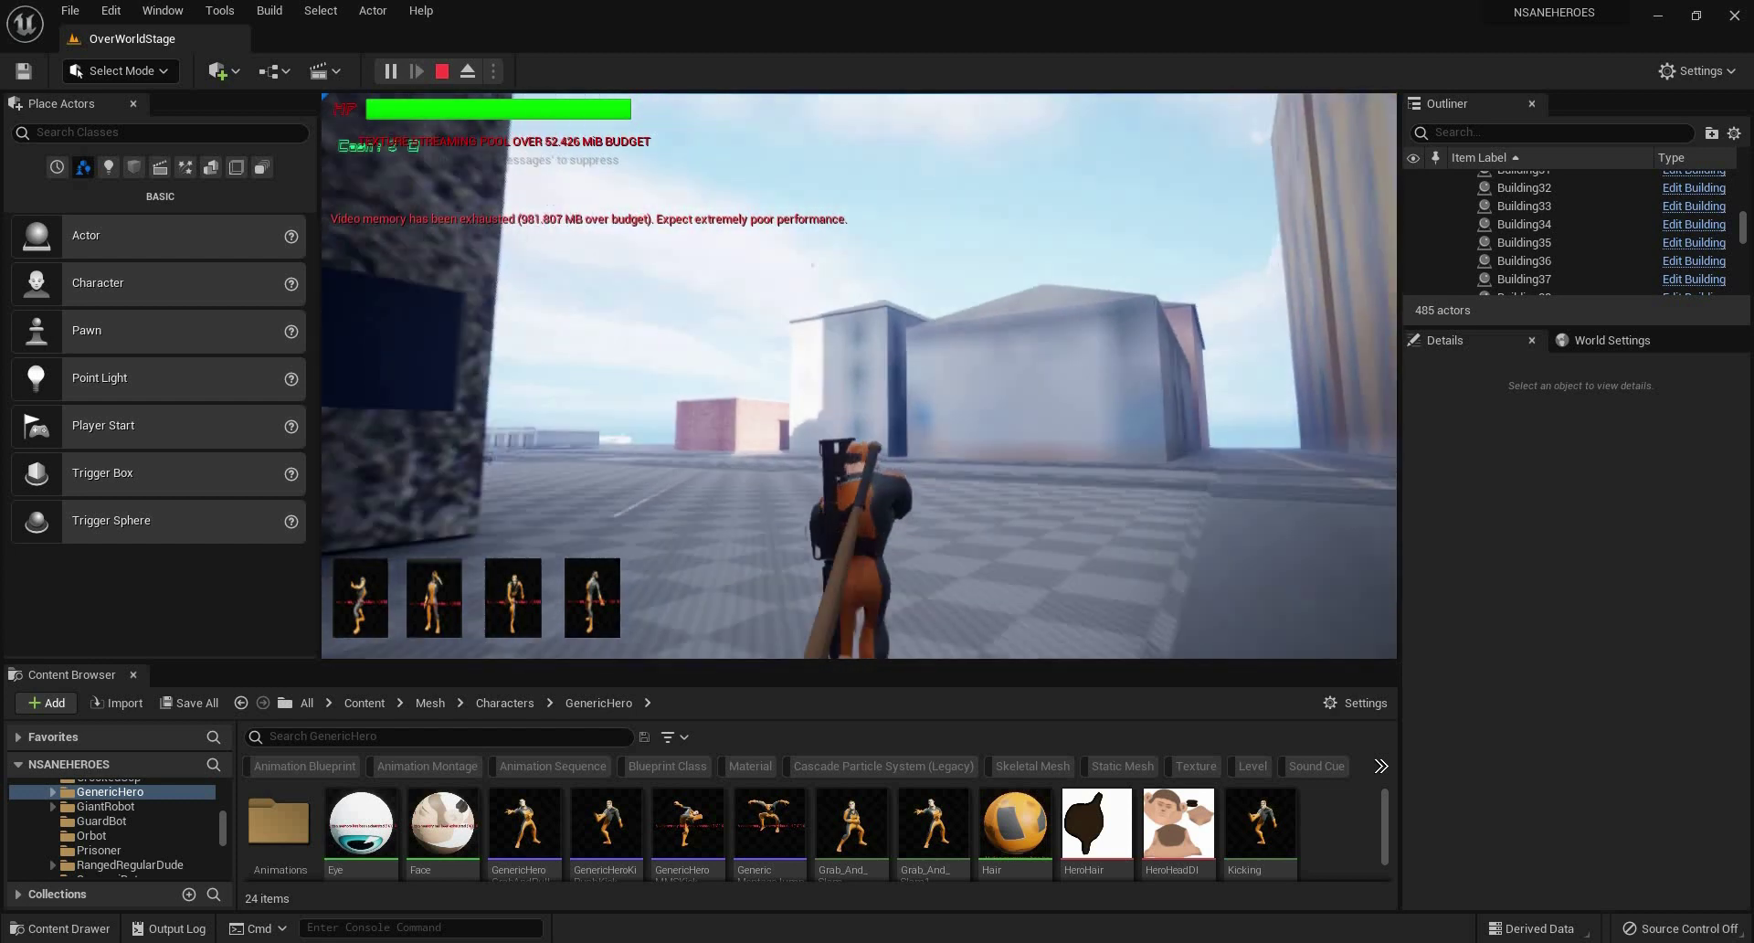
Run the hero along the checkered pavement past the red brick building, and end the play test.
key("w")
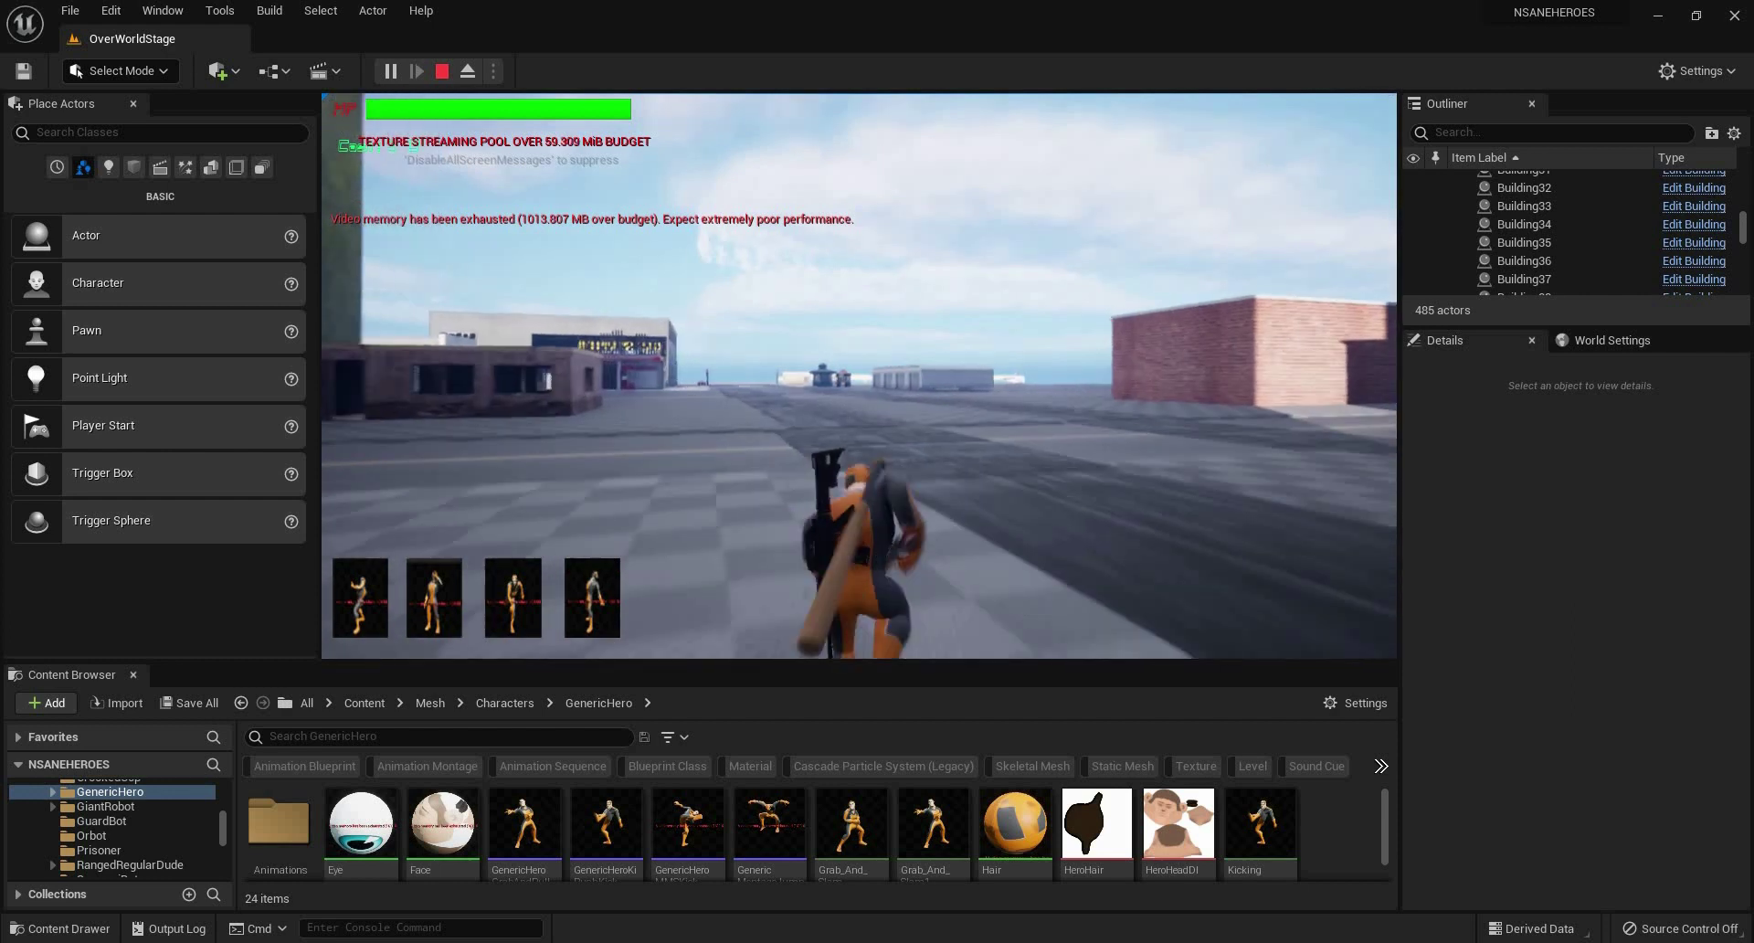
key("w")
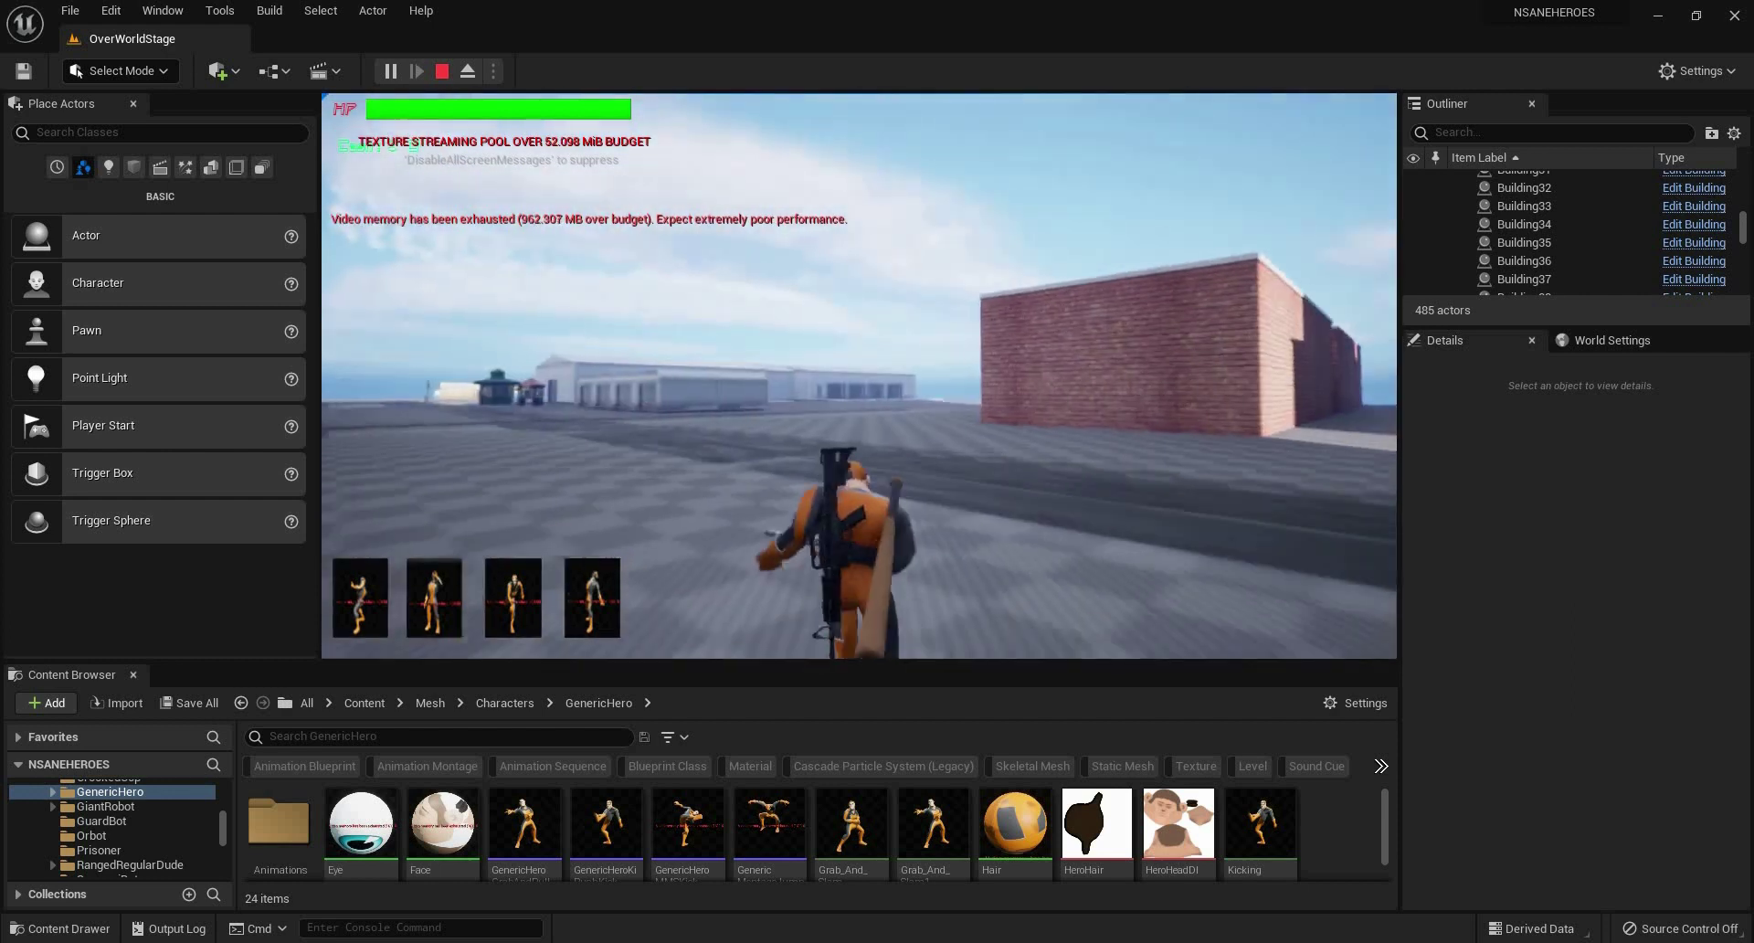
key("w")
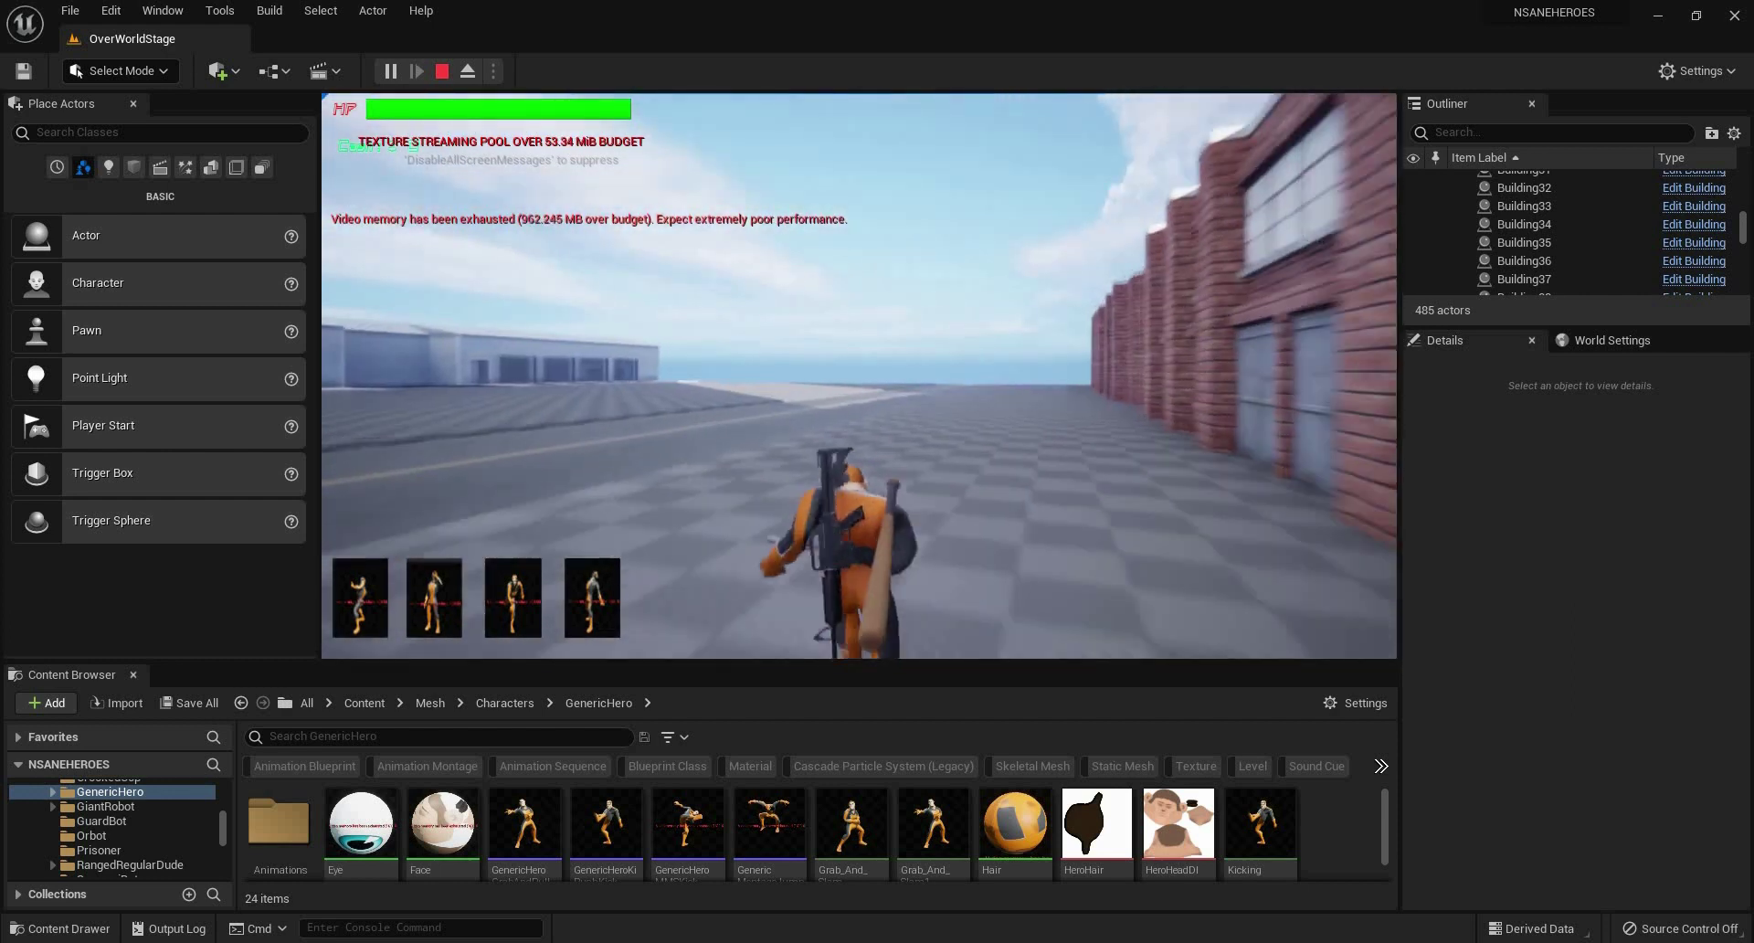
key("w")
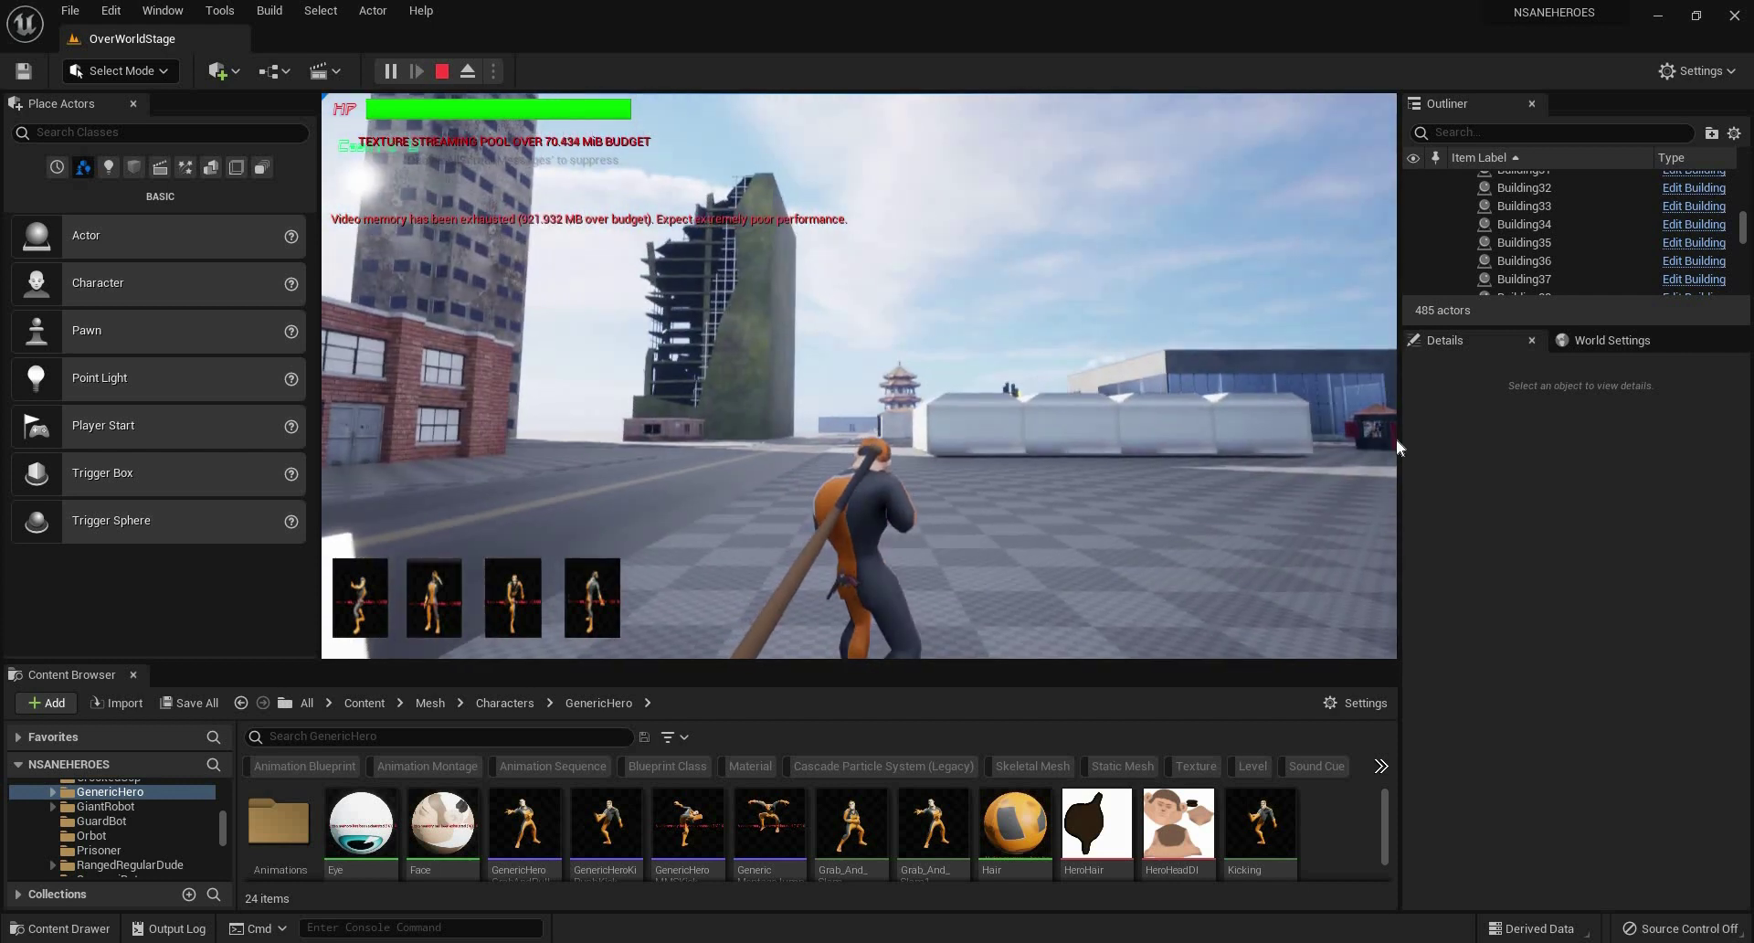
key("Escape")
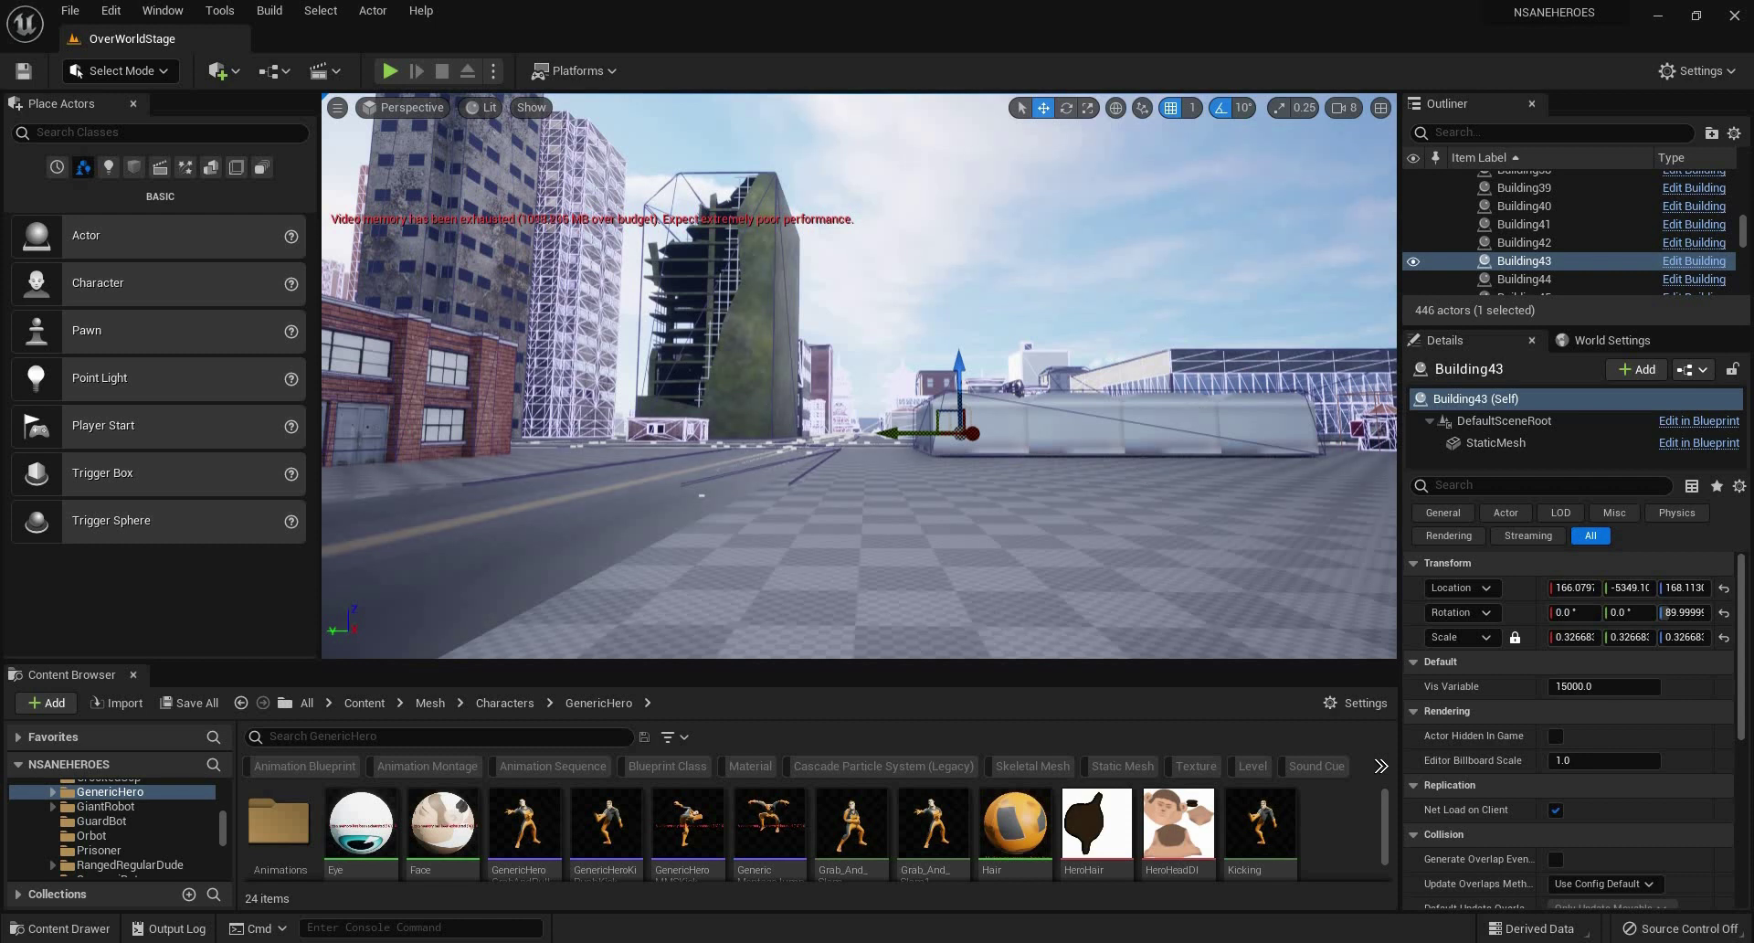
Fly past the ruined green tower and over the city to inspect the two pagodas and the surrounding blocks.
key("w")
key("e")
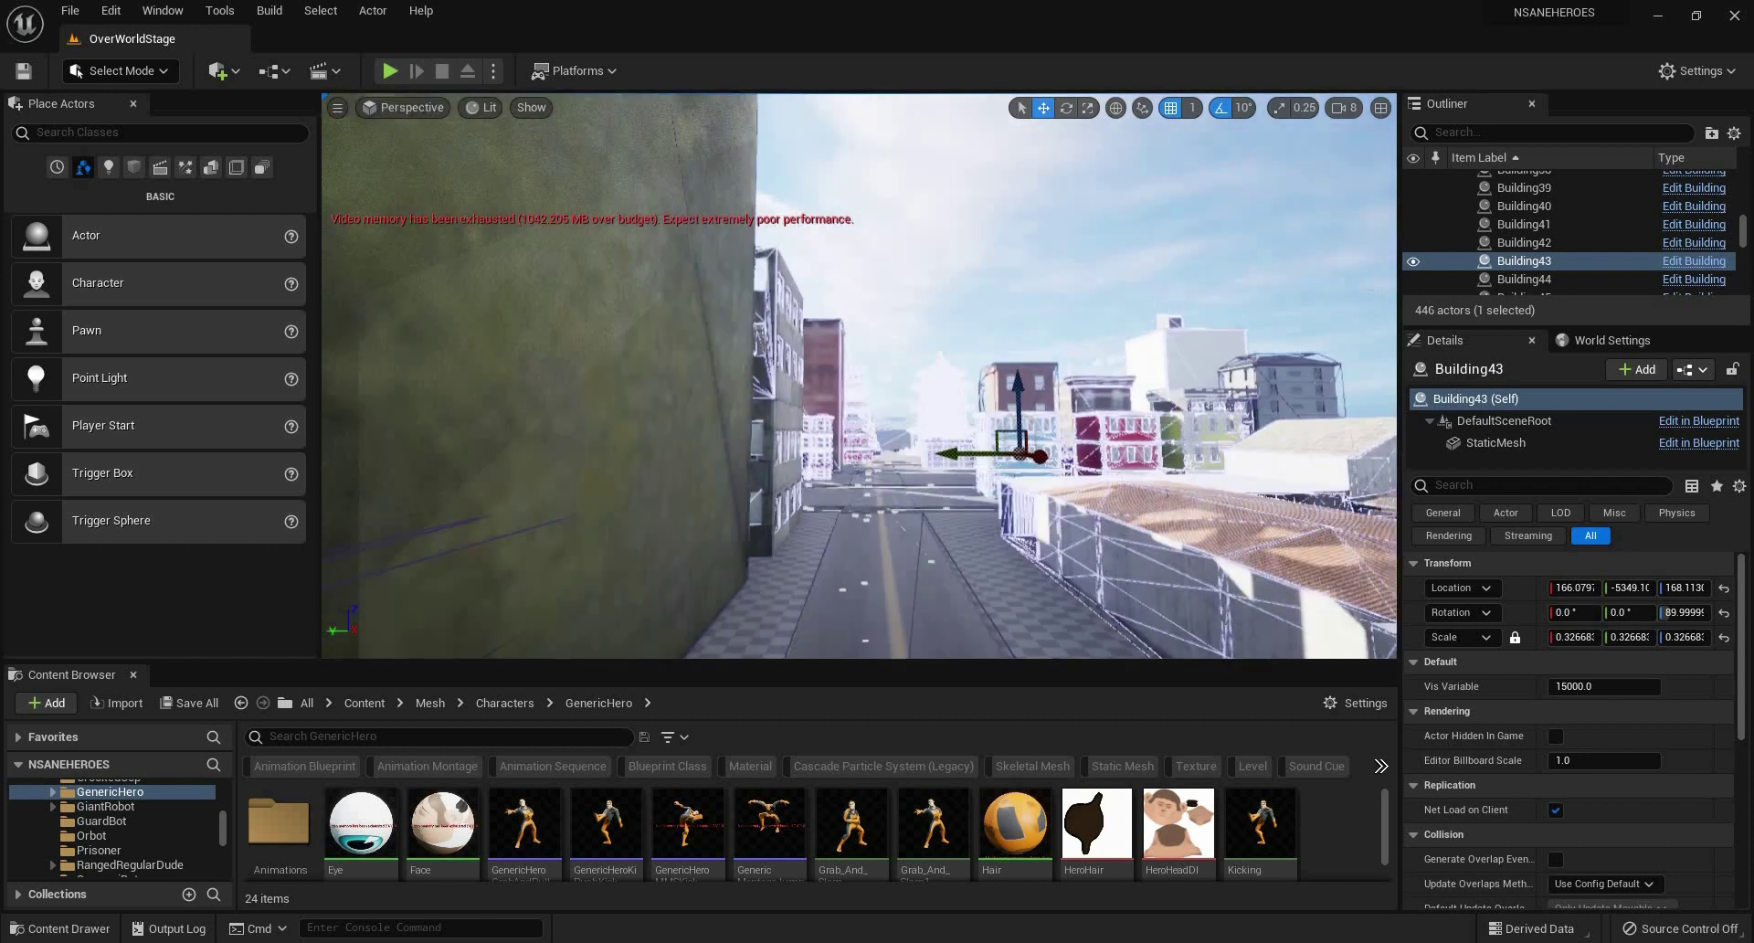
key("w")
key("e")
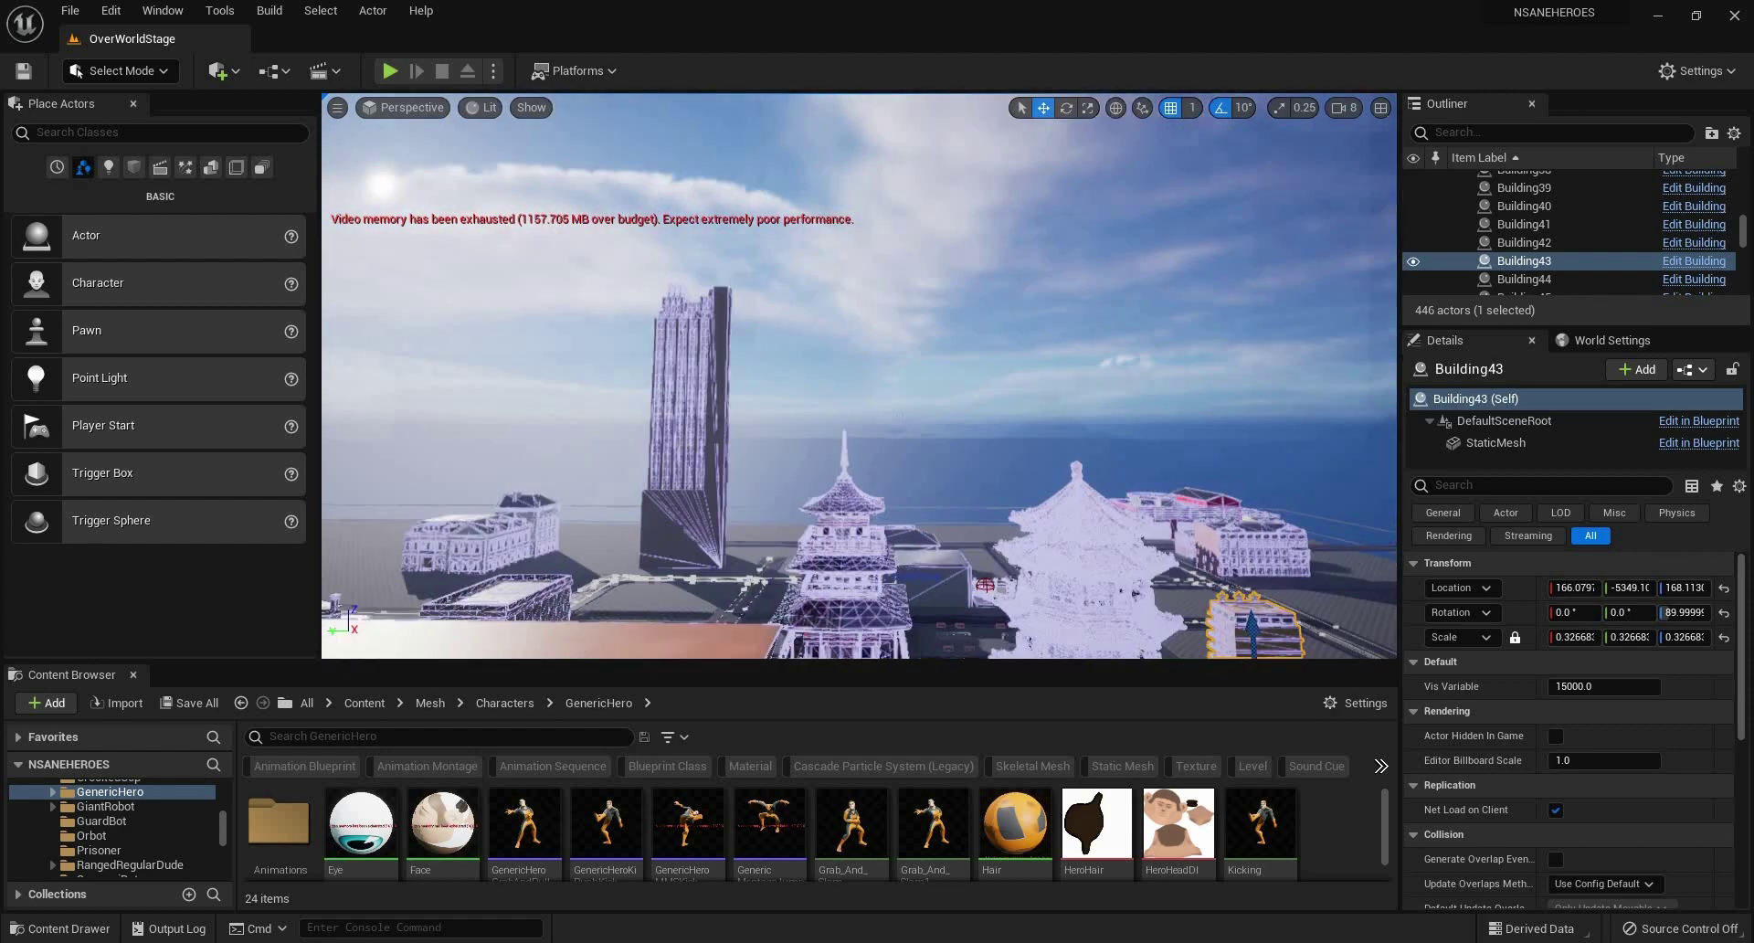
key("s")
key("q")
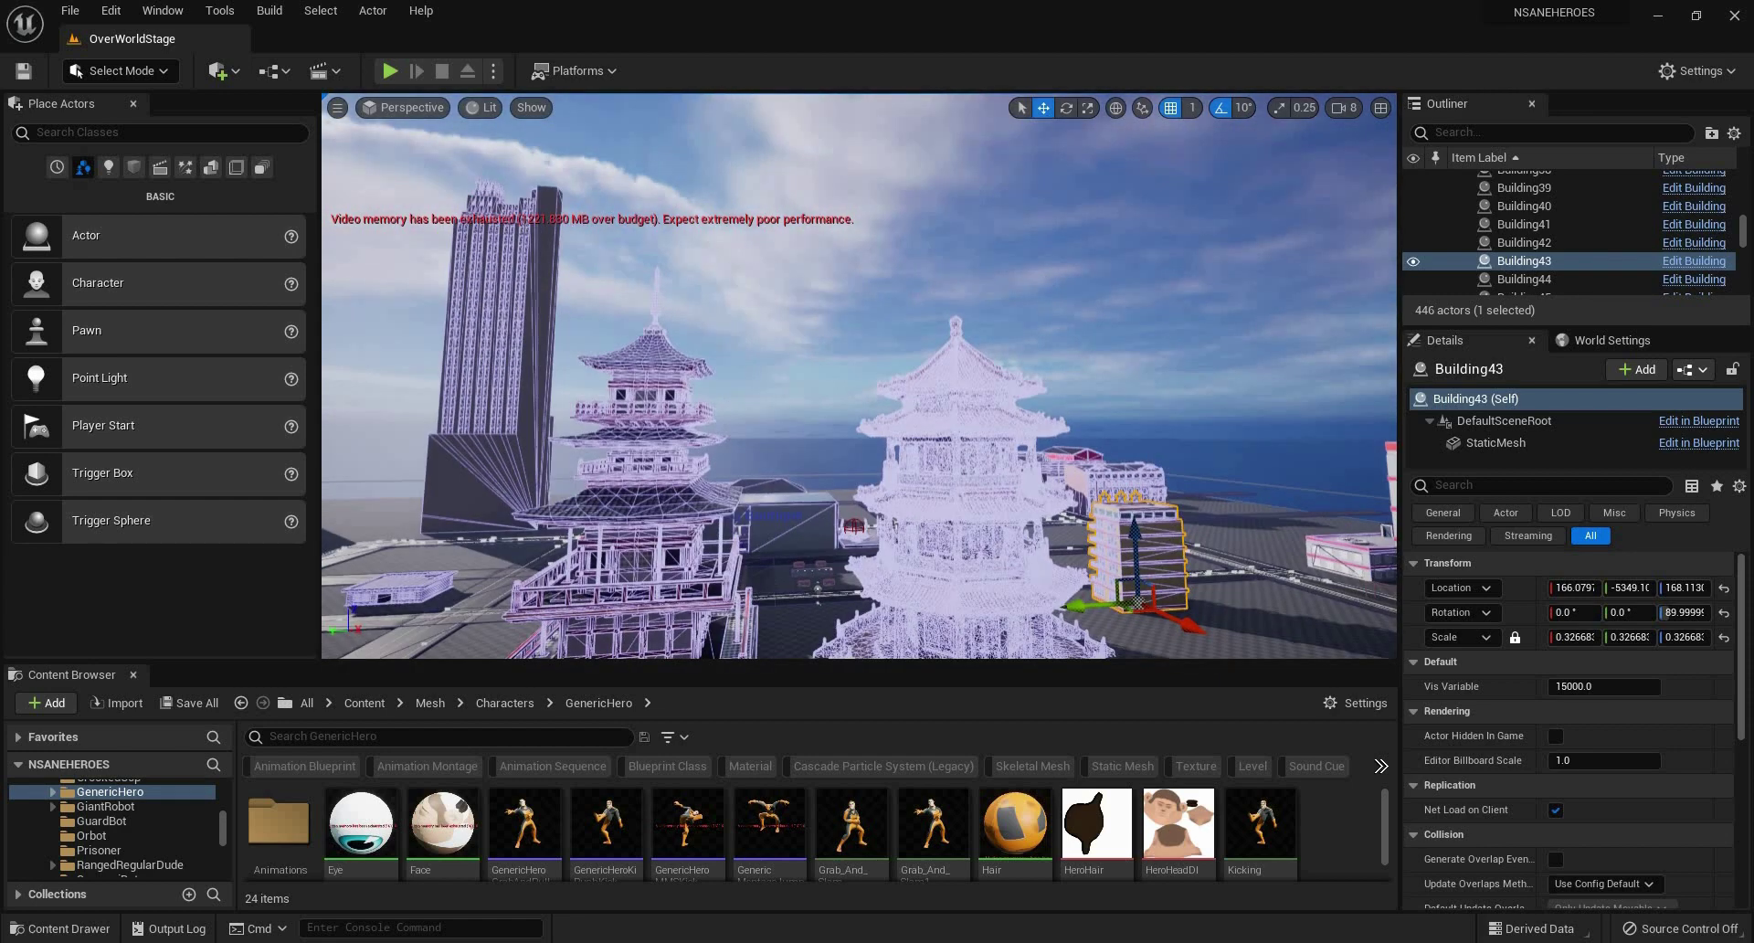
key("s")
key("w")
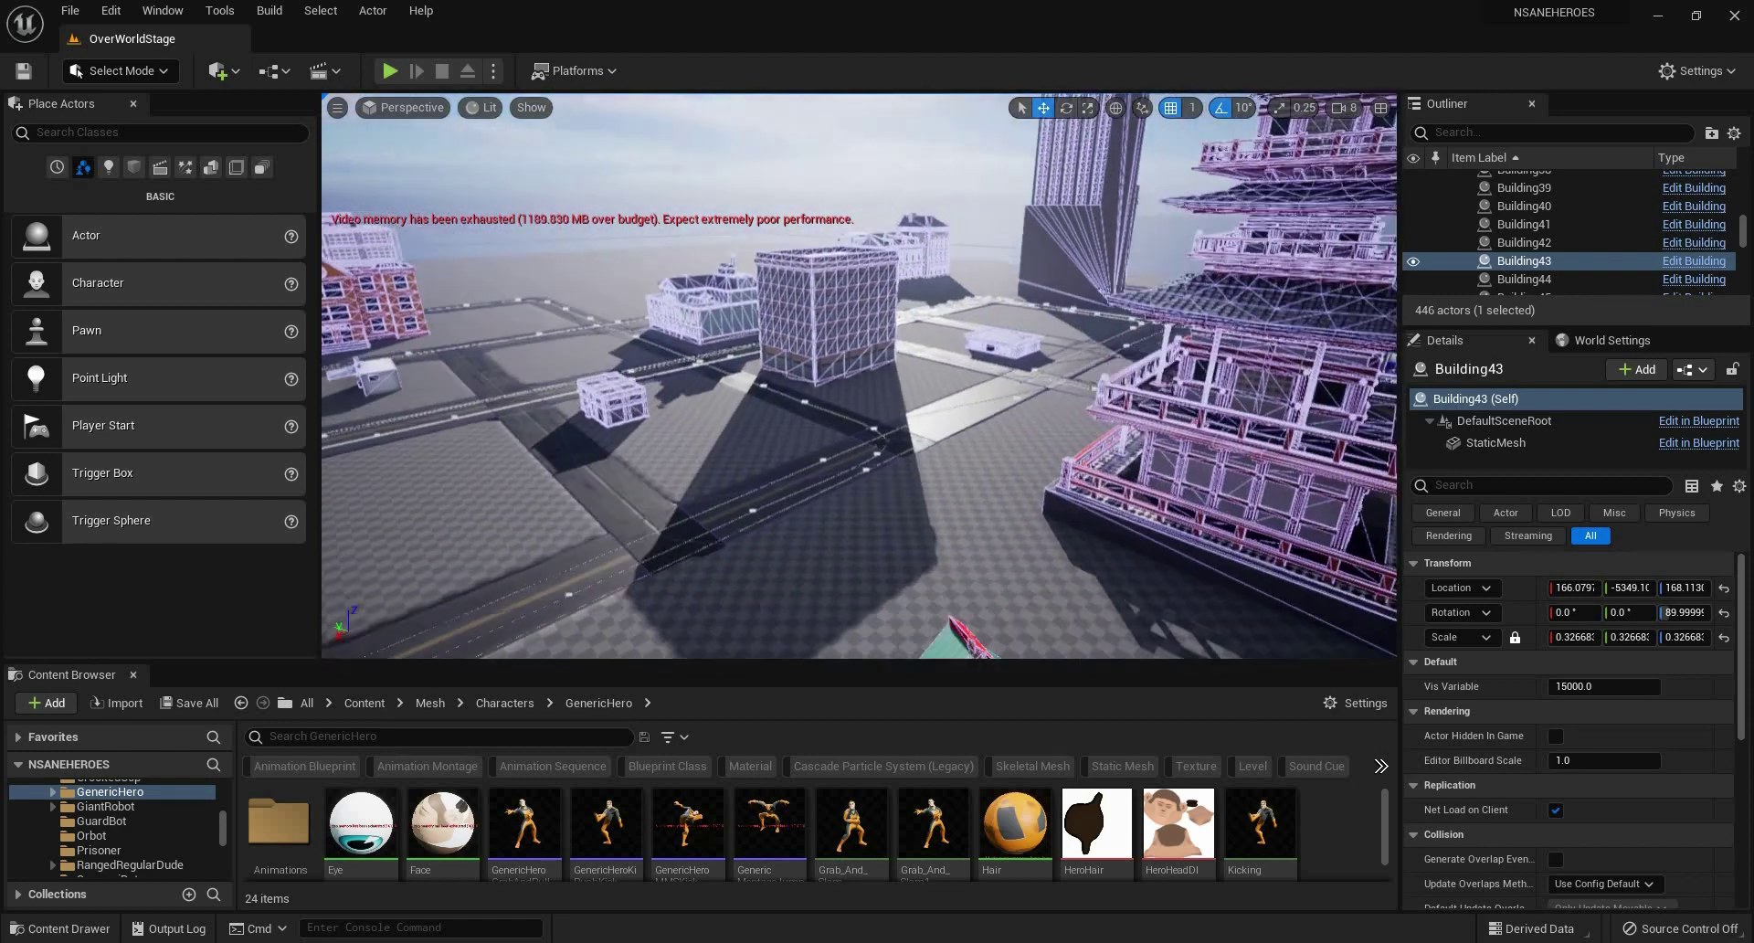
Inspect the open-roofed room with the shelves, counter and green vending machine, and the weapons floating beside it.
key("w")
key("d")
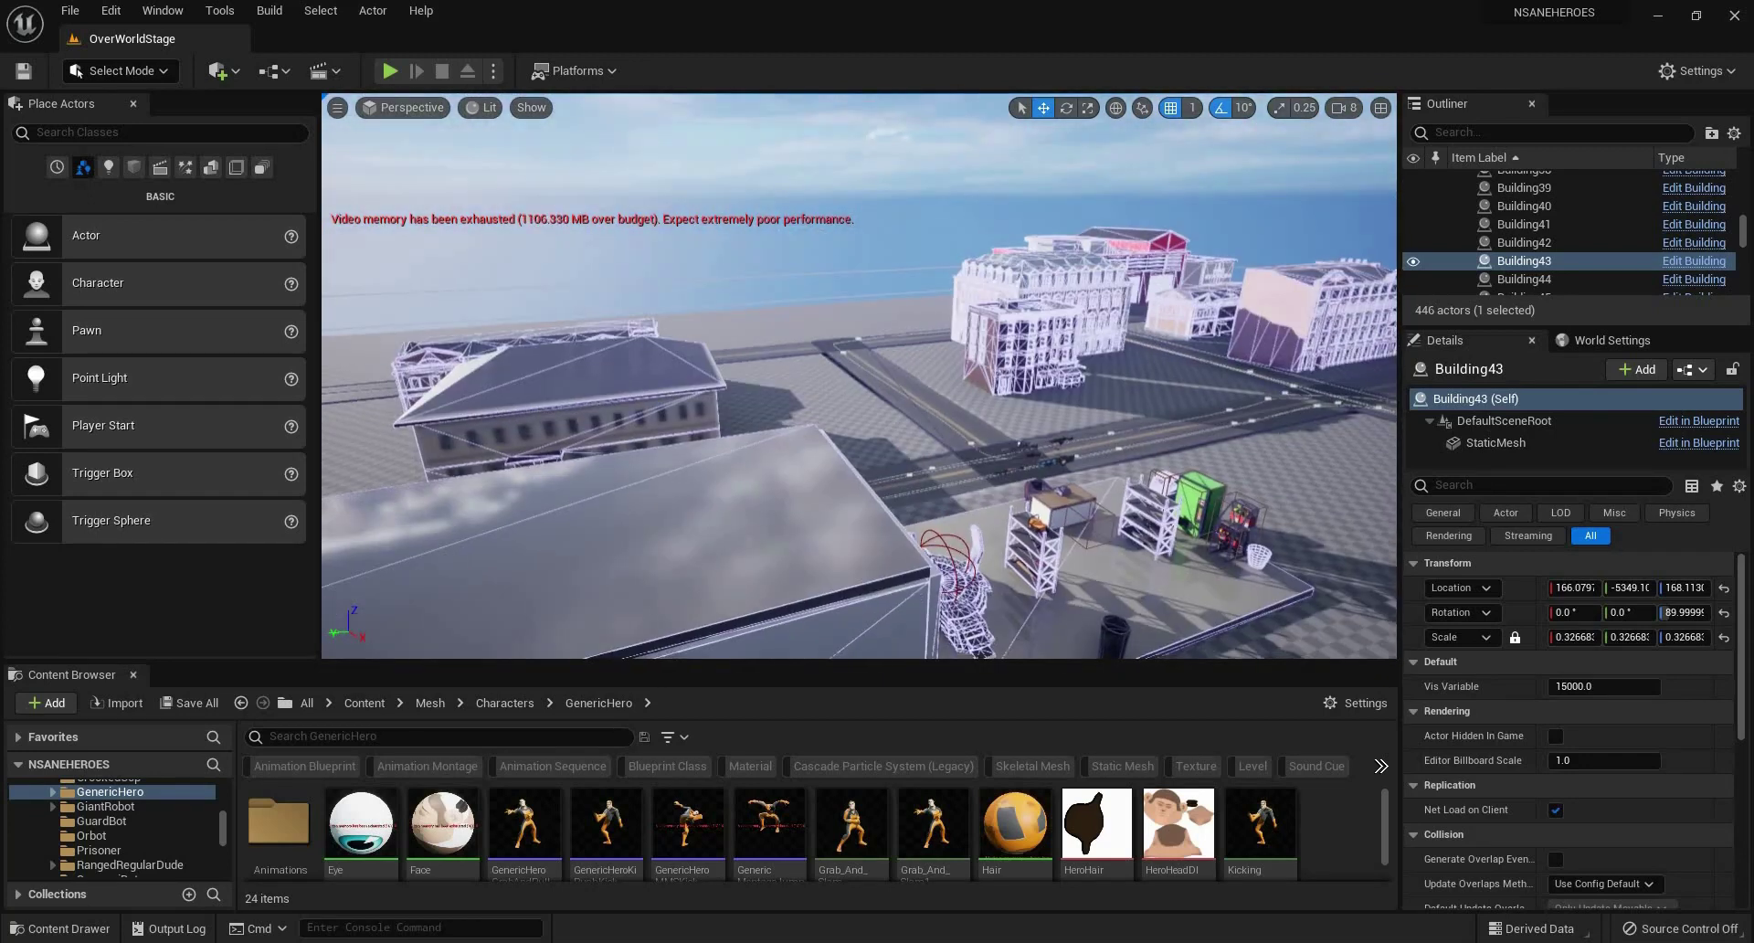
key("q")
key("w")
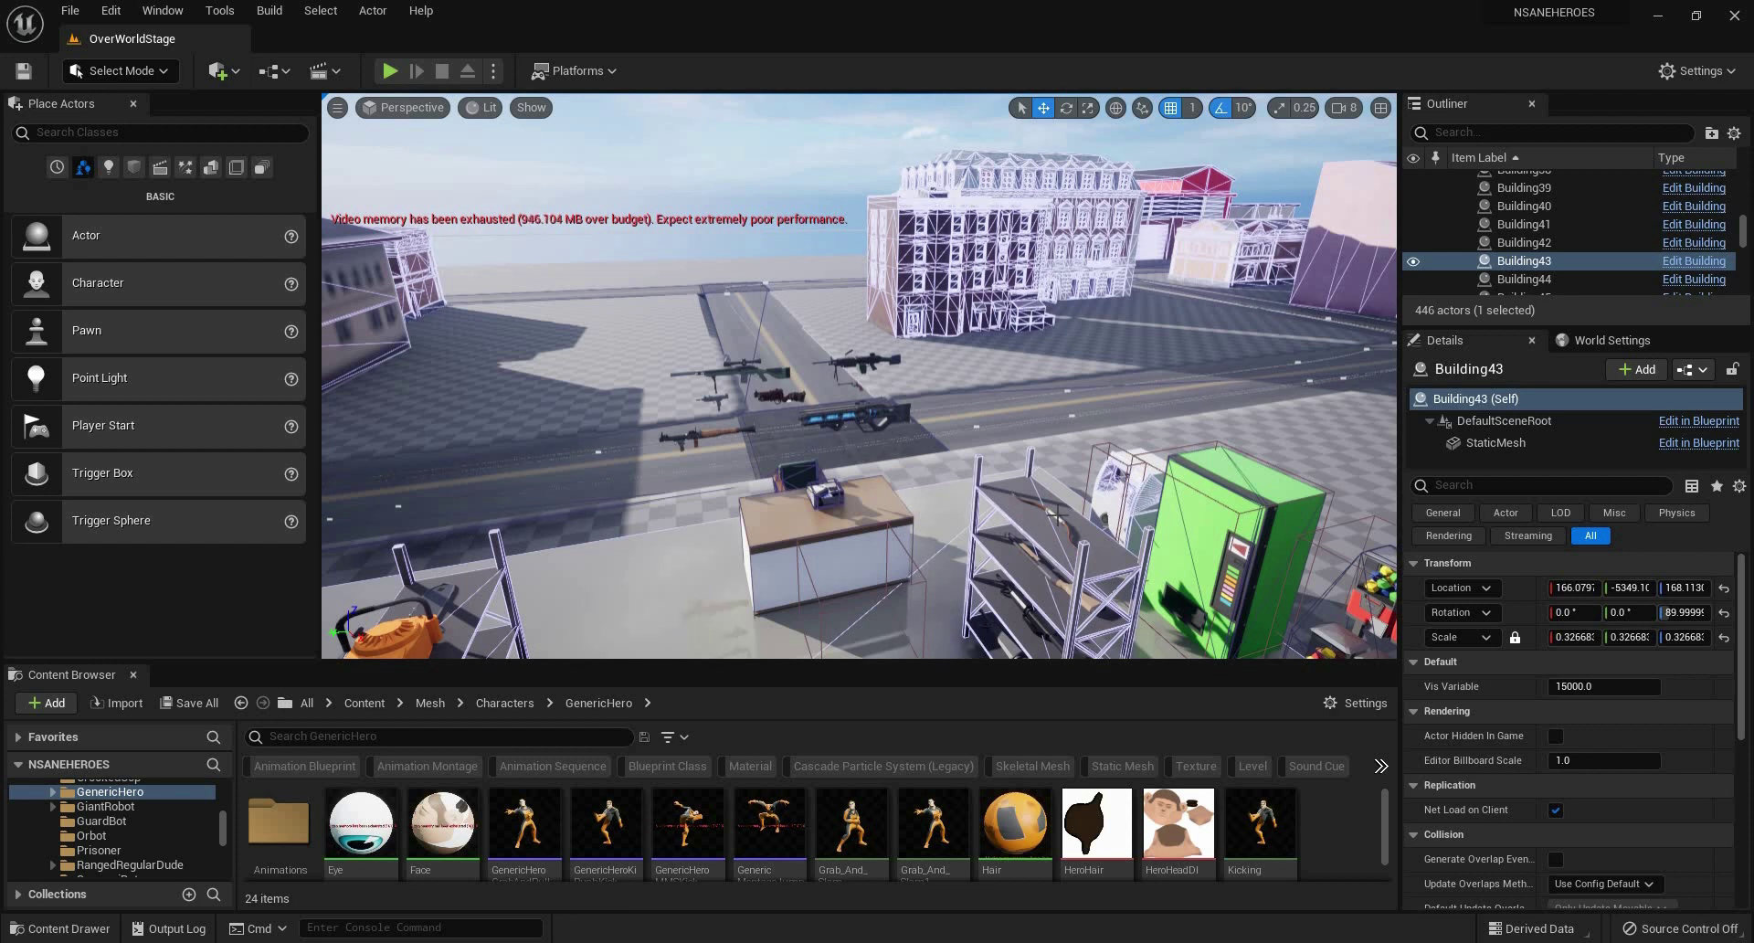
key("w")
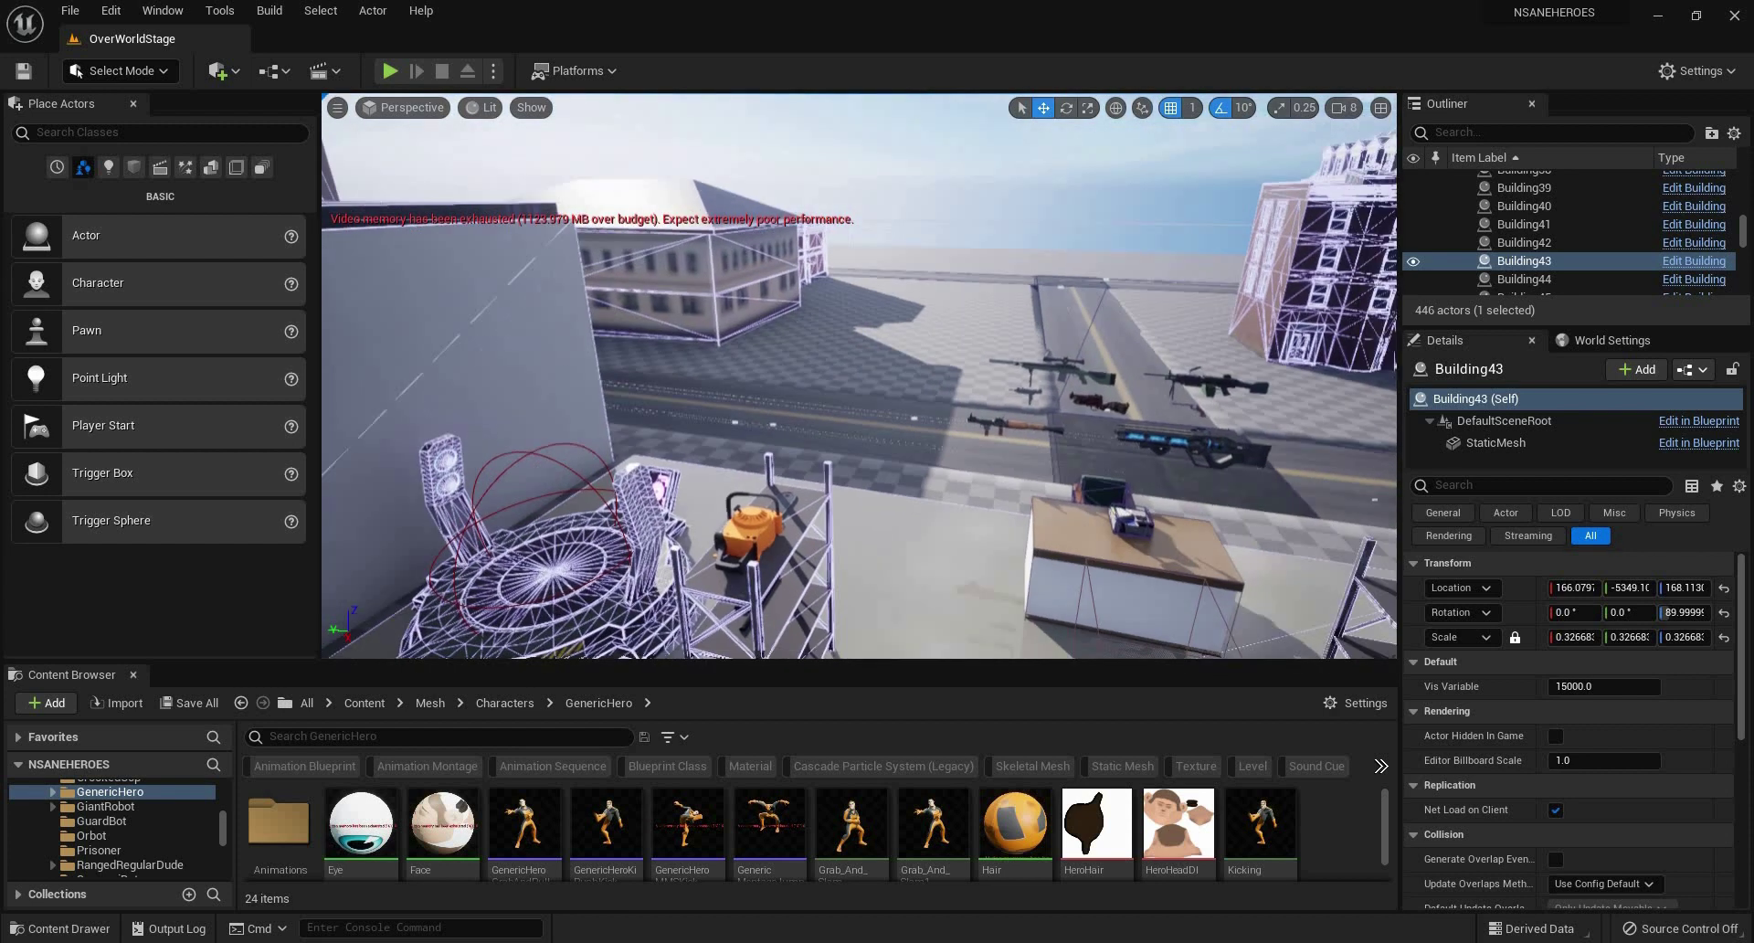
Fly into the clothing store and look over its garment racks and display tables.
key("w")
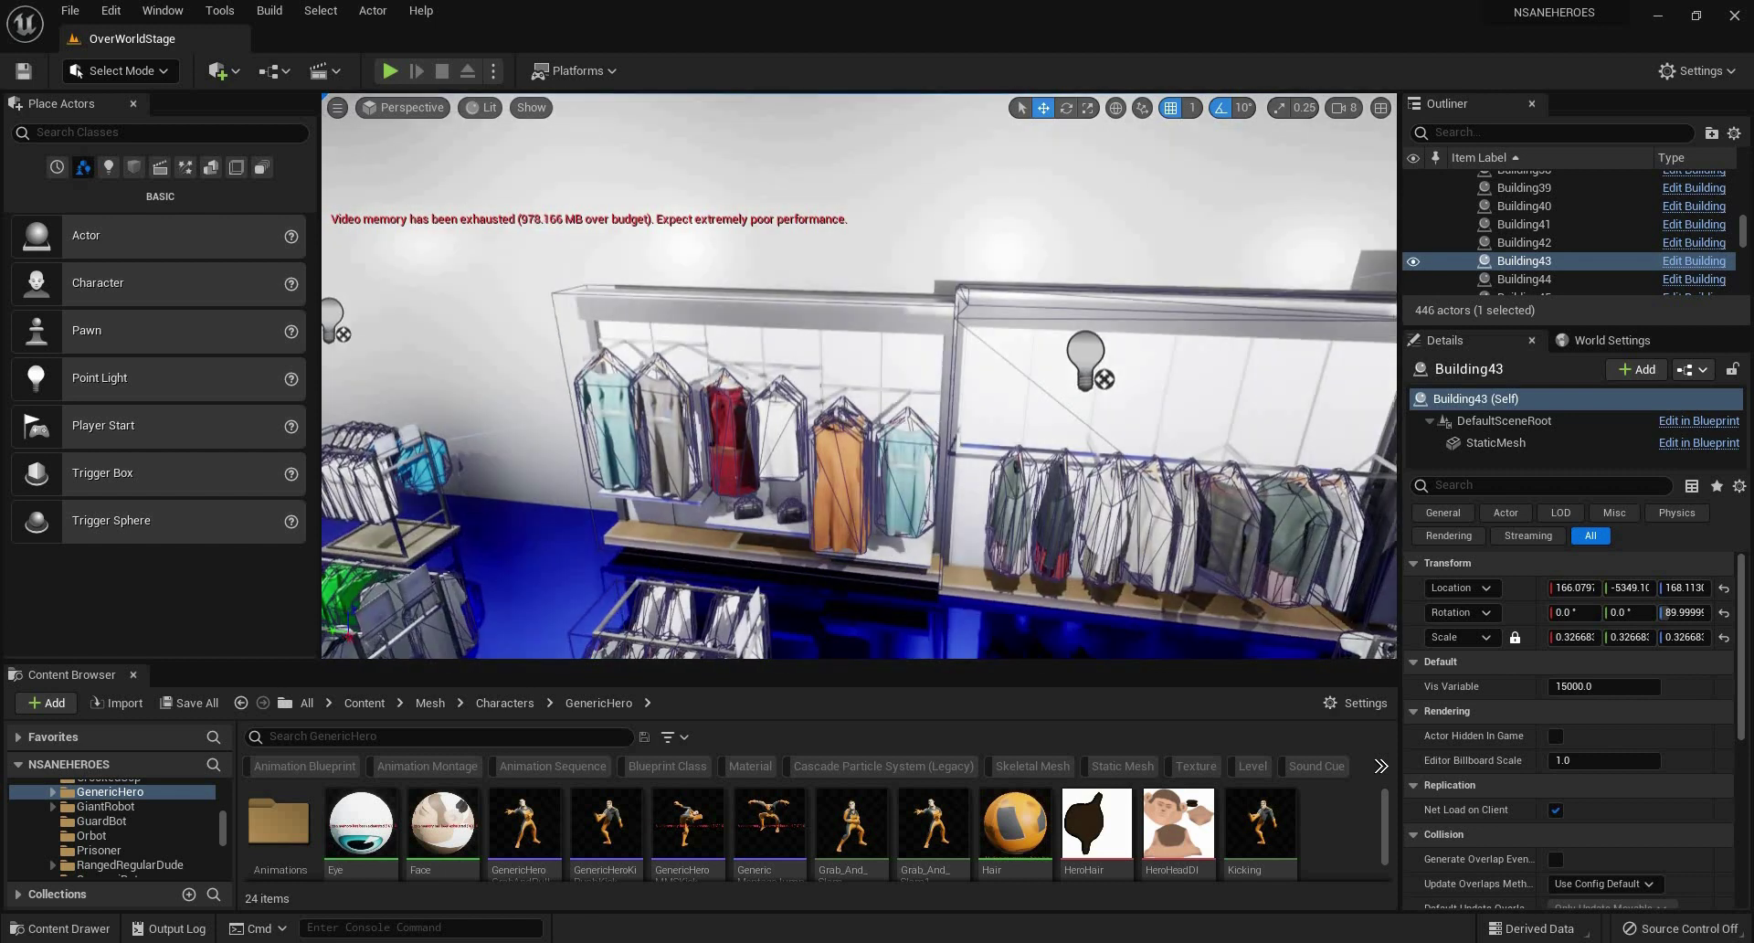
key("s")
key("w")
key("w")
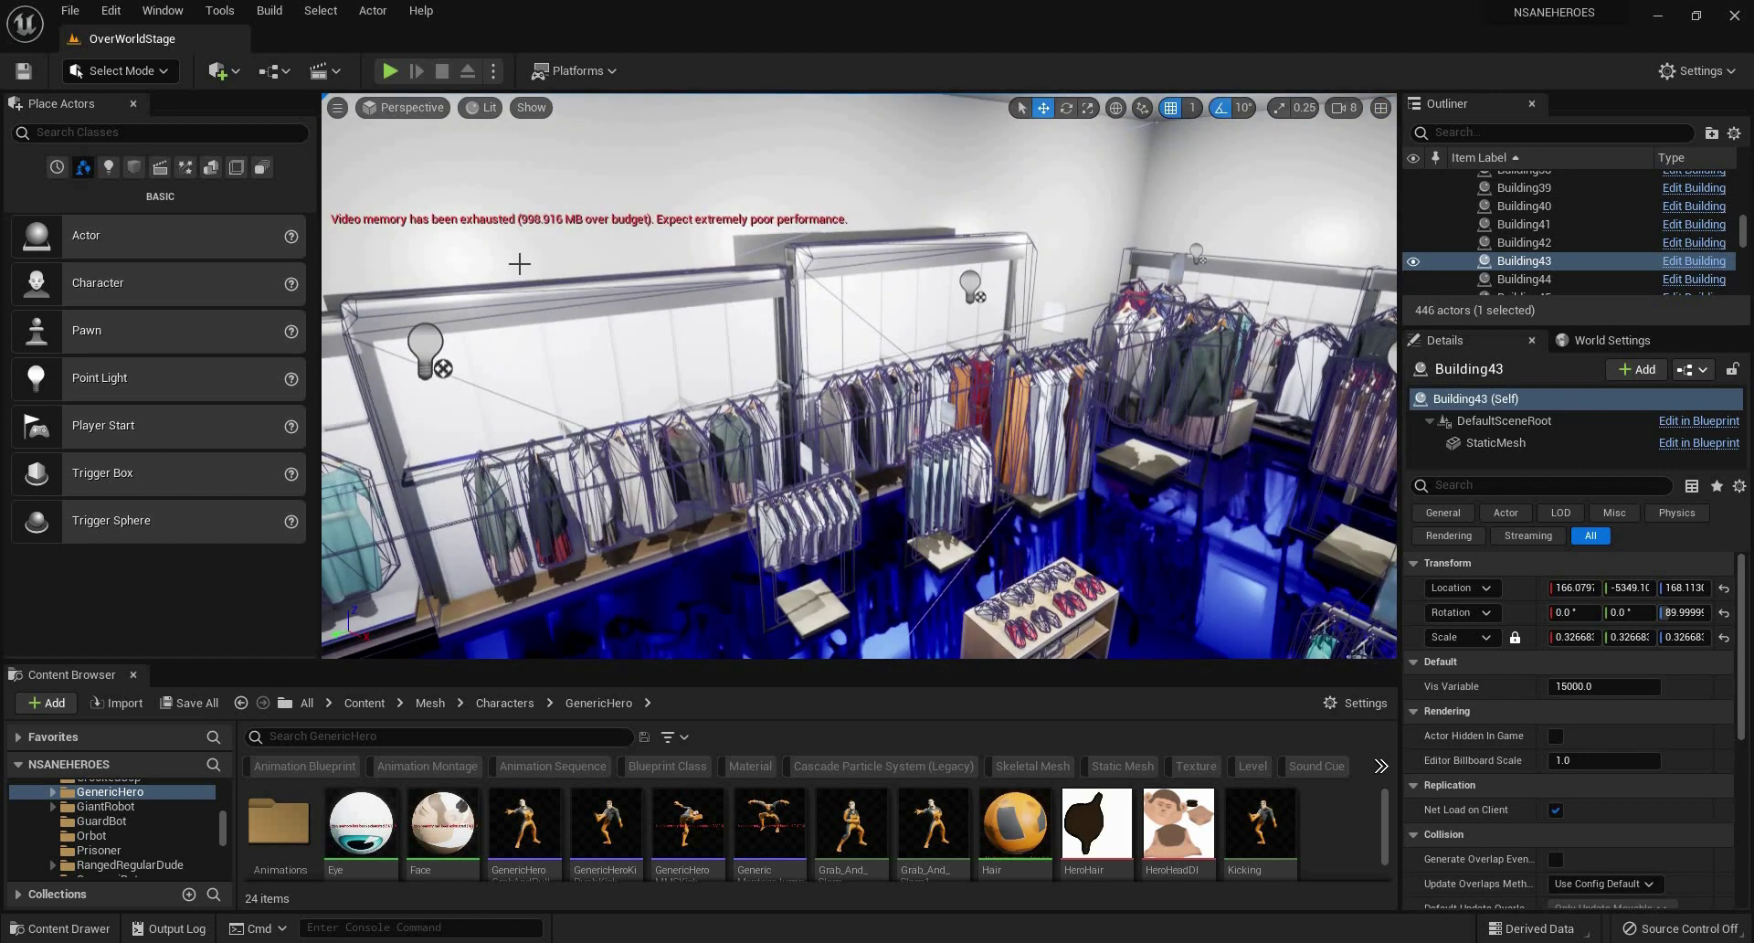
Open the recently used level TestStage.
key("alt+f")
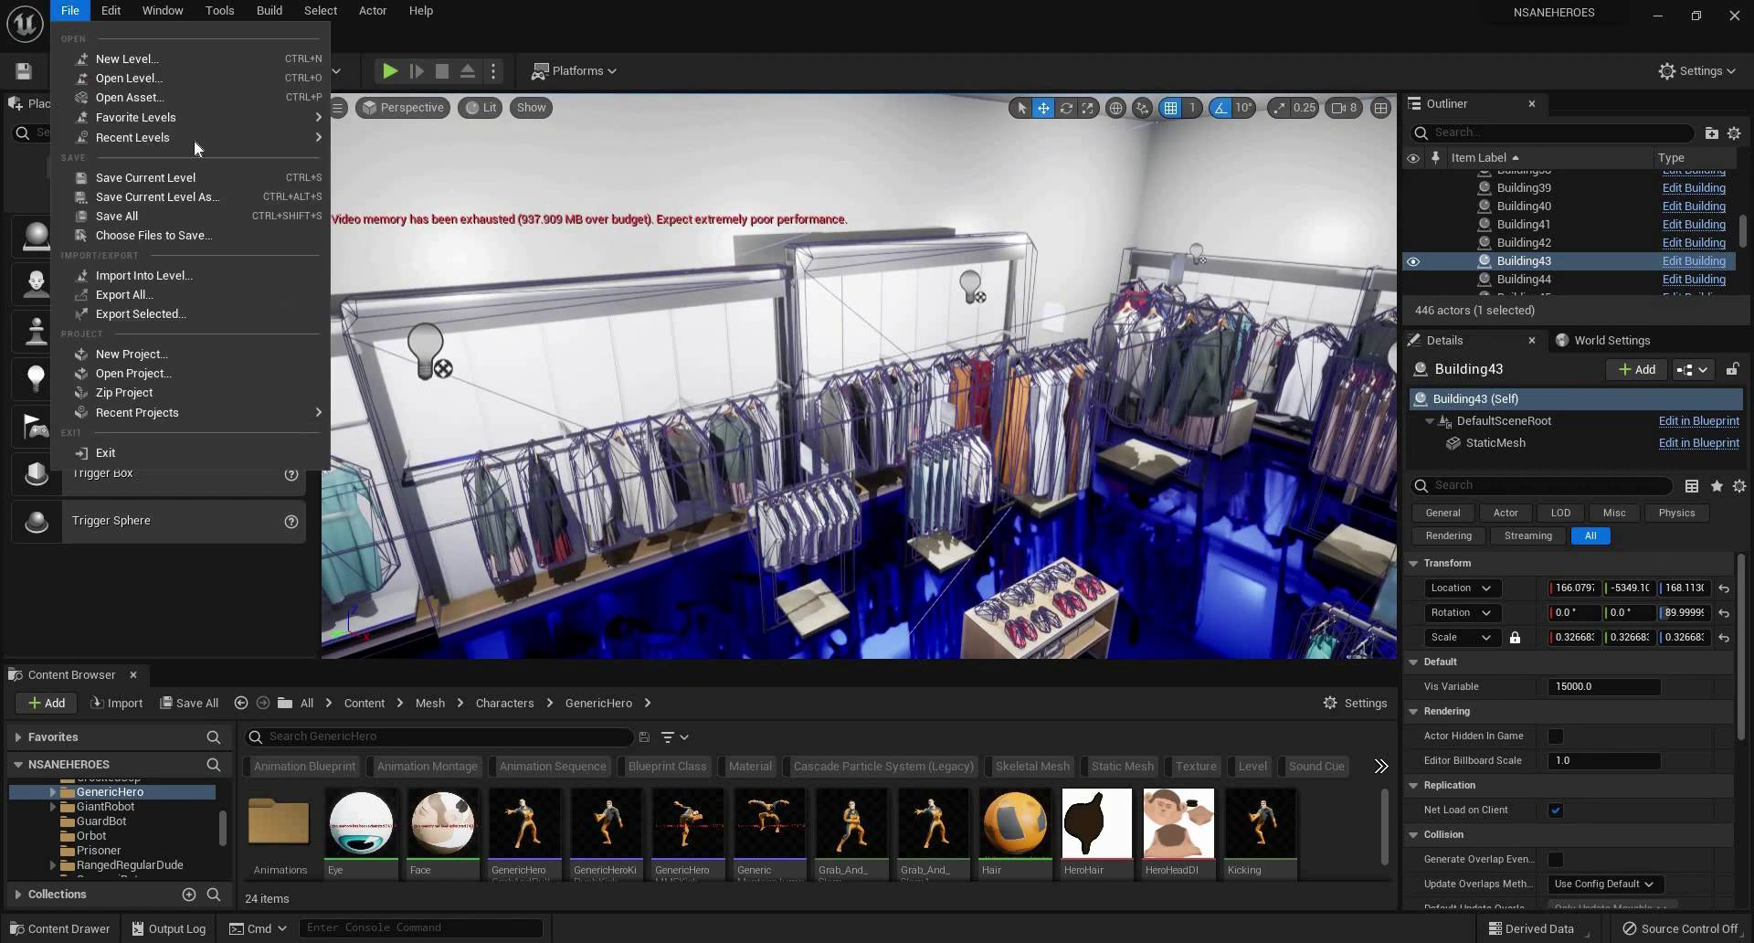
mouse_move(196, 139)
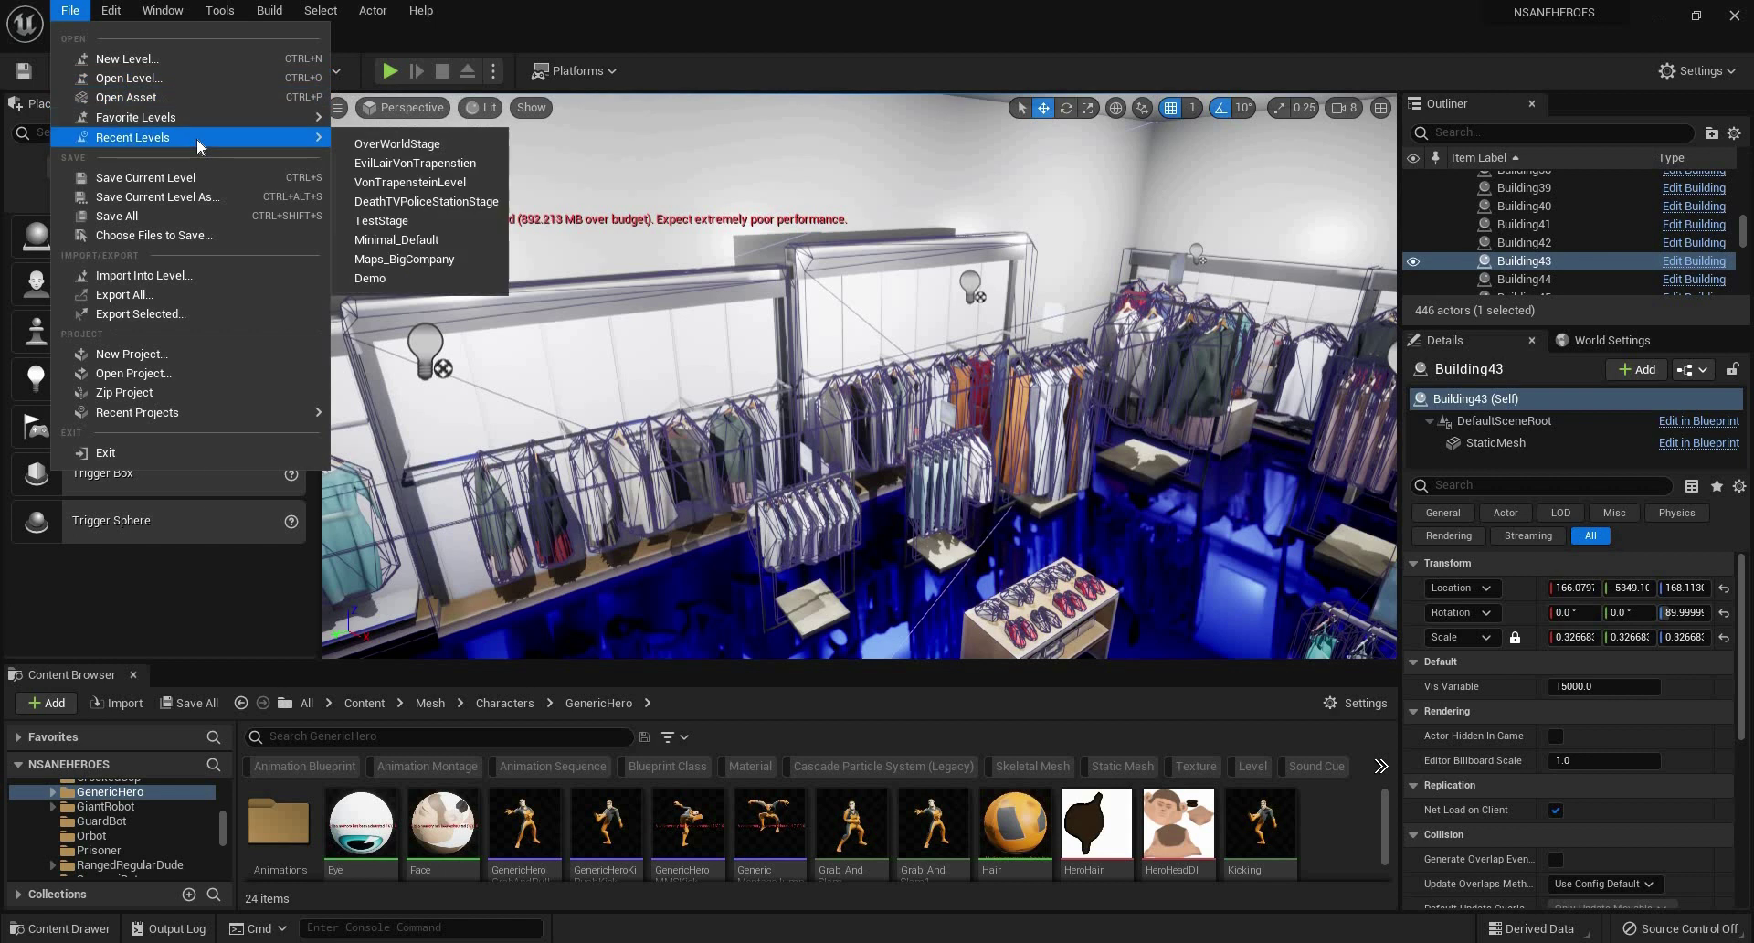
left_click(430, 222)
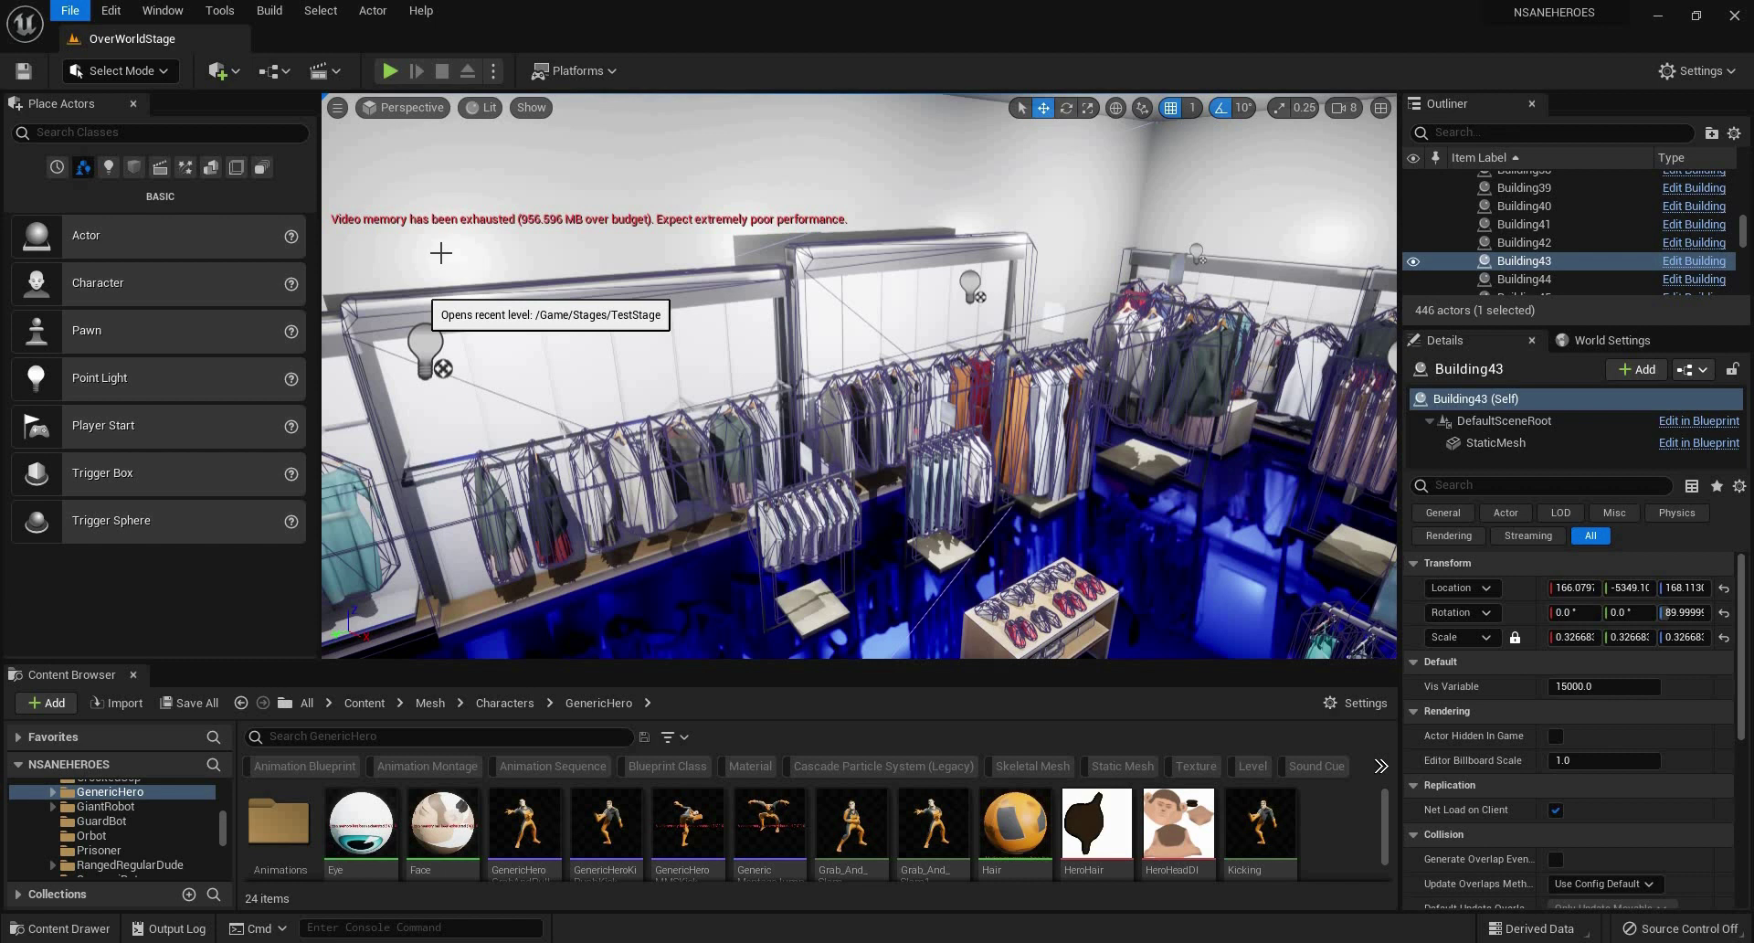
left_click(441, 252)
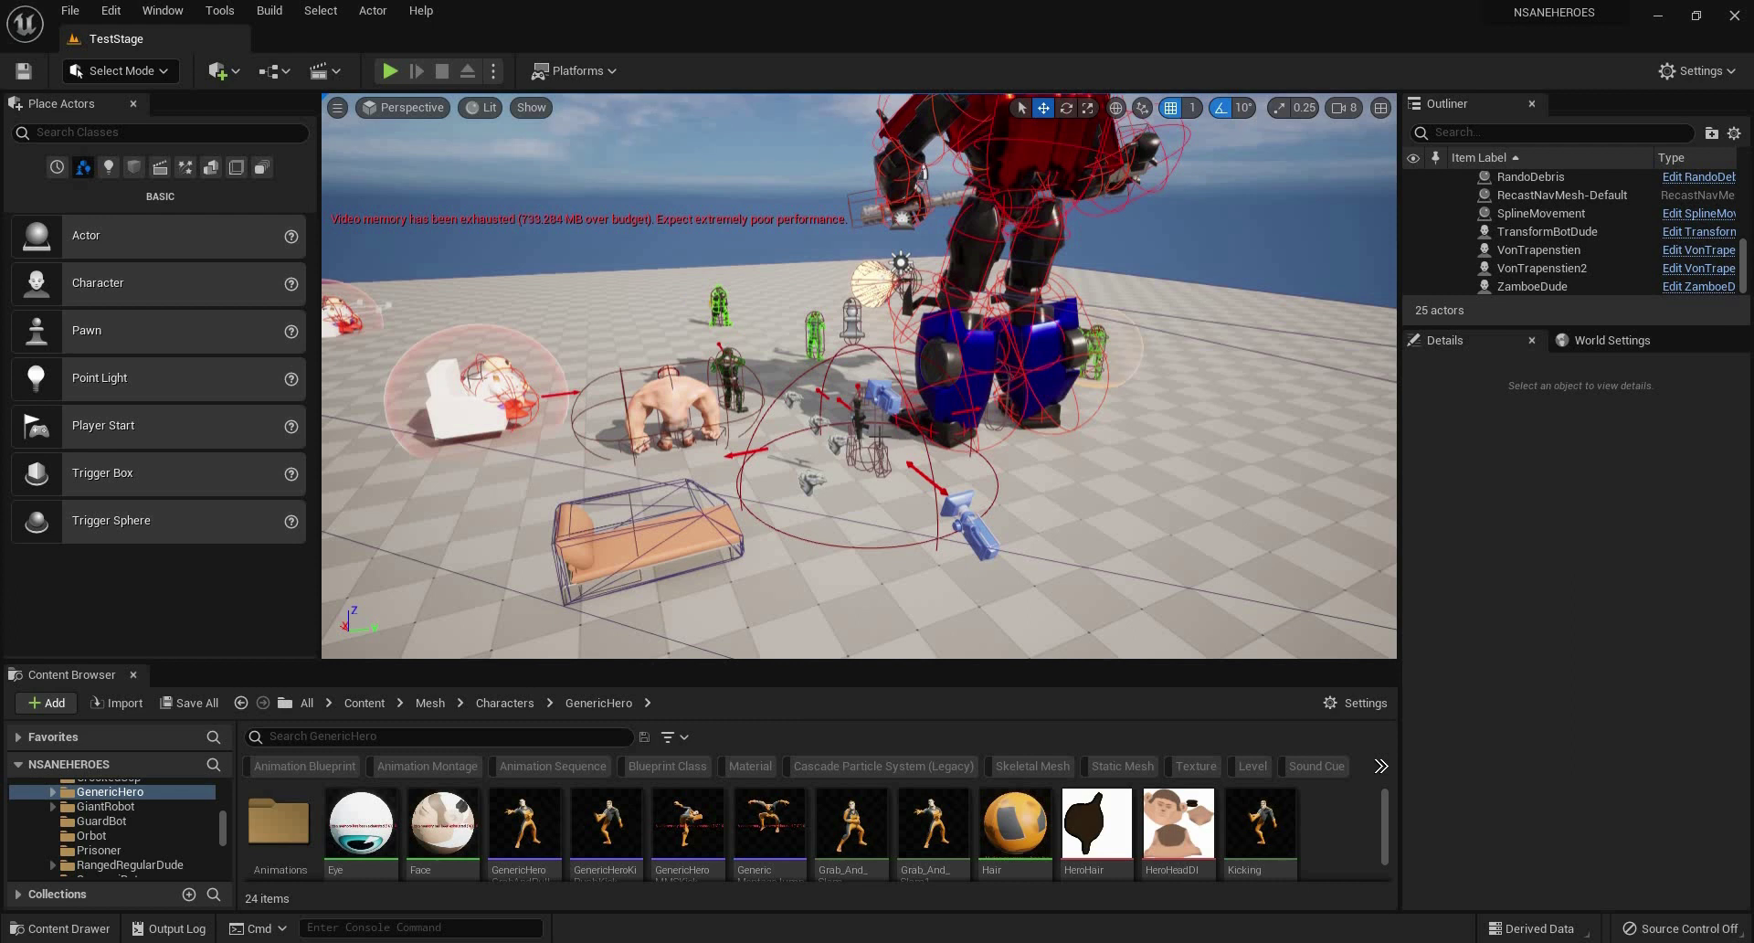
Select the GenericHero character among the test characters and set its Costume Num to 1.
left_click(895, 477)
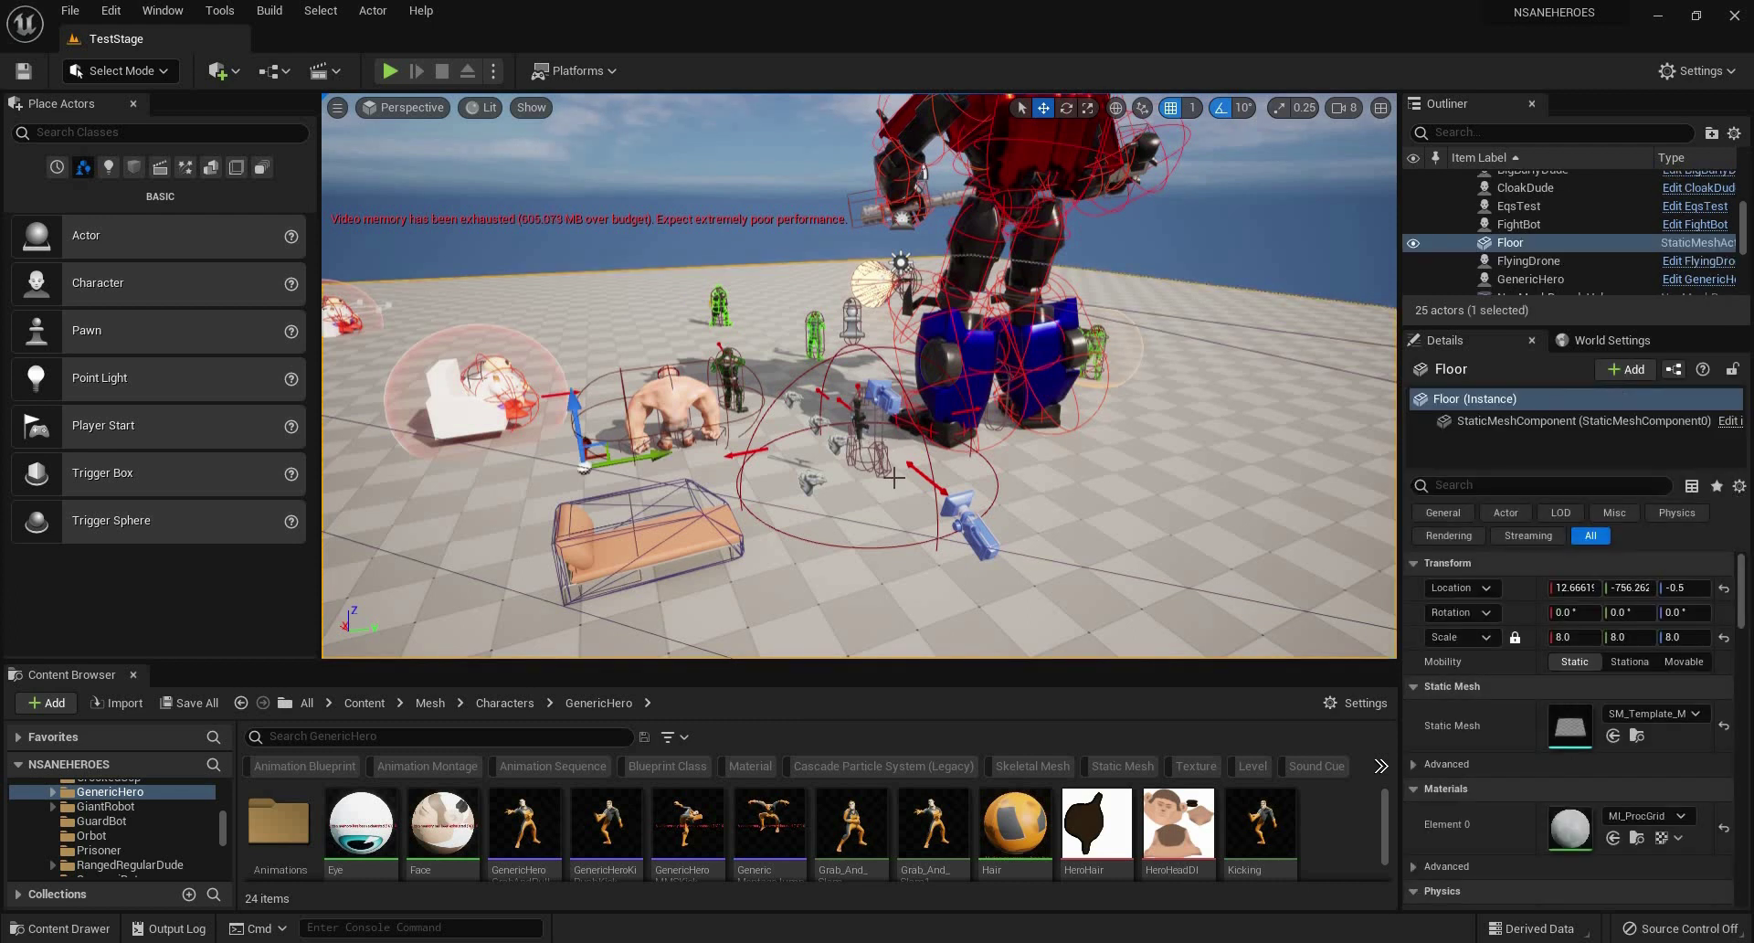
right_click_drag(858, 457, 582, 439)
key("w")
left_click(543, 456)
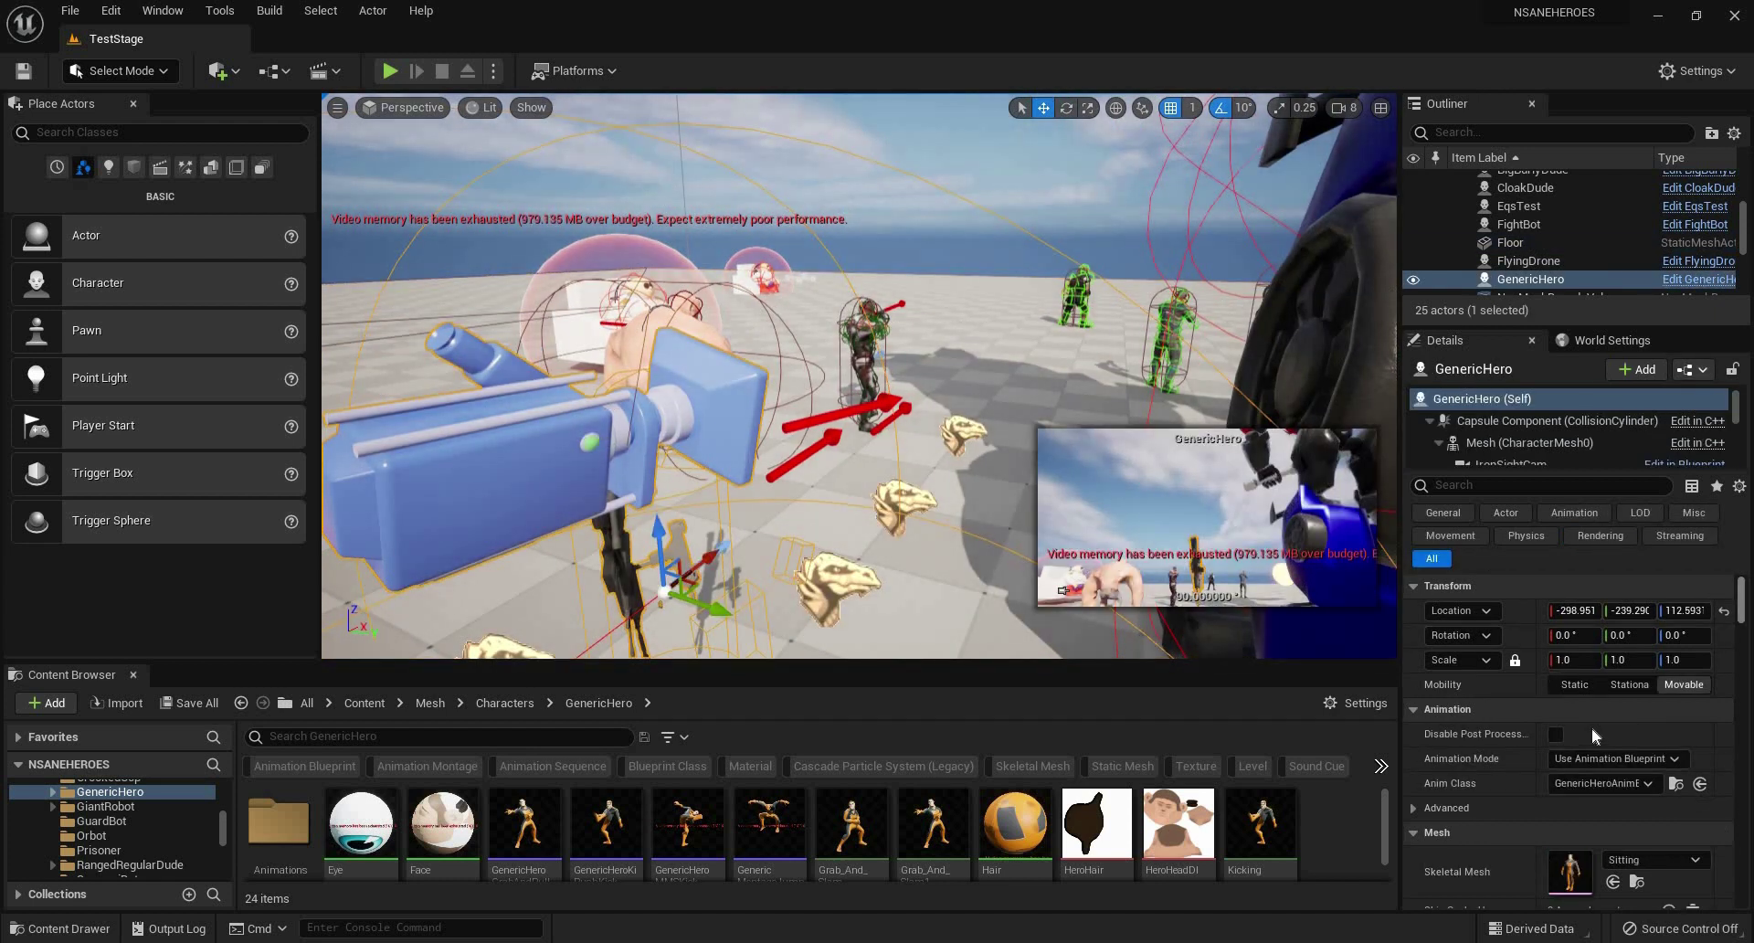
scroll(1597, 805, "down", 5)
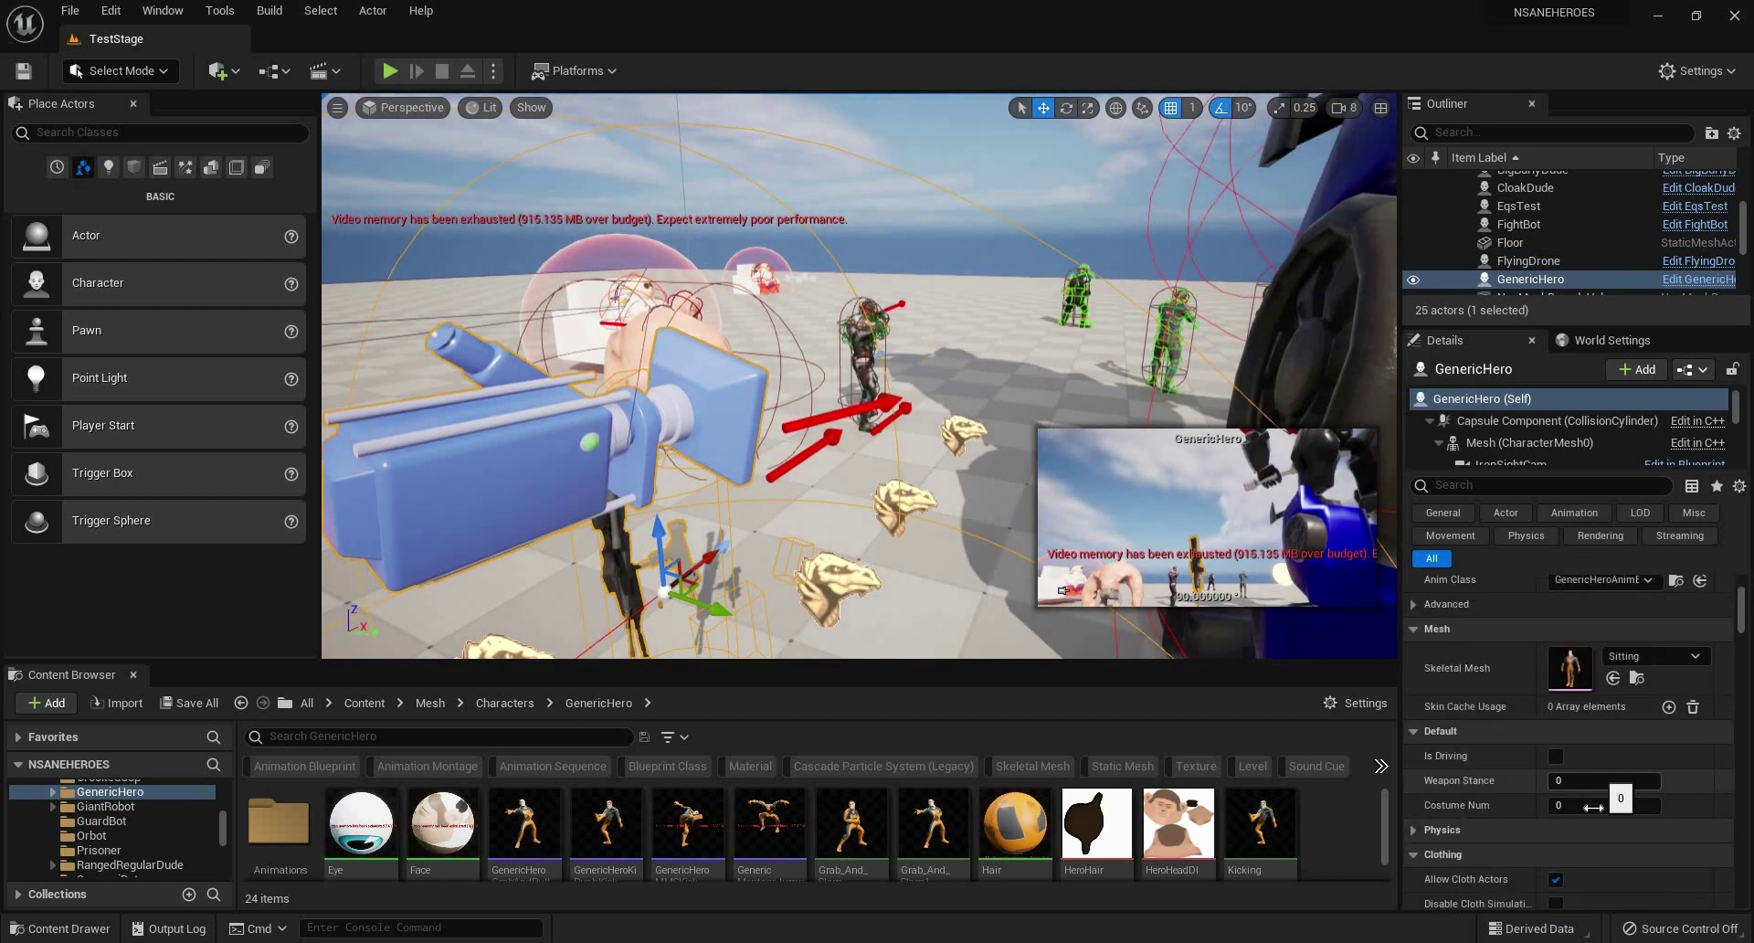
left_click(1607, 805)
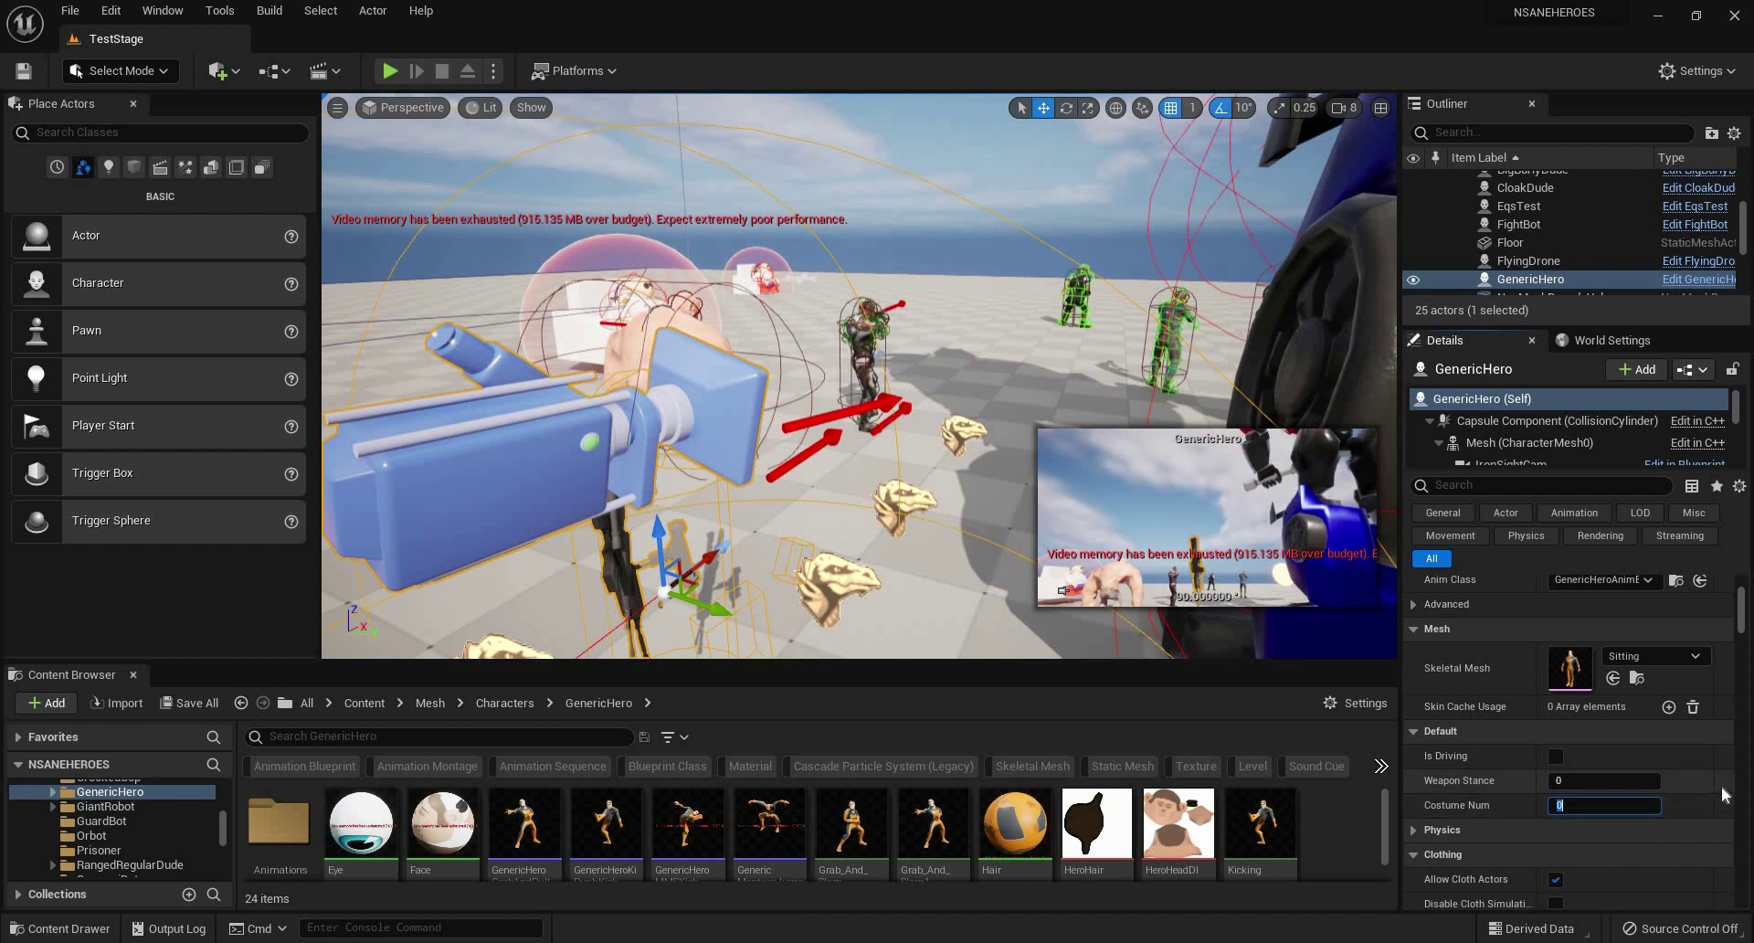
type("1")
key("Return")
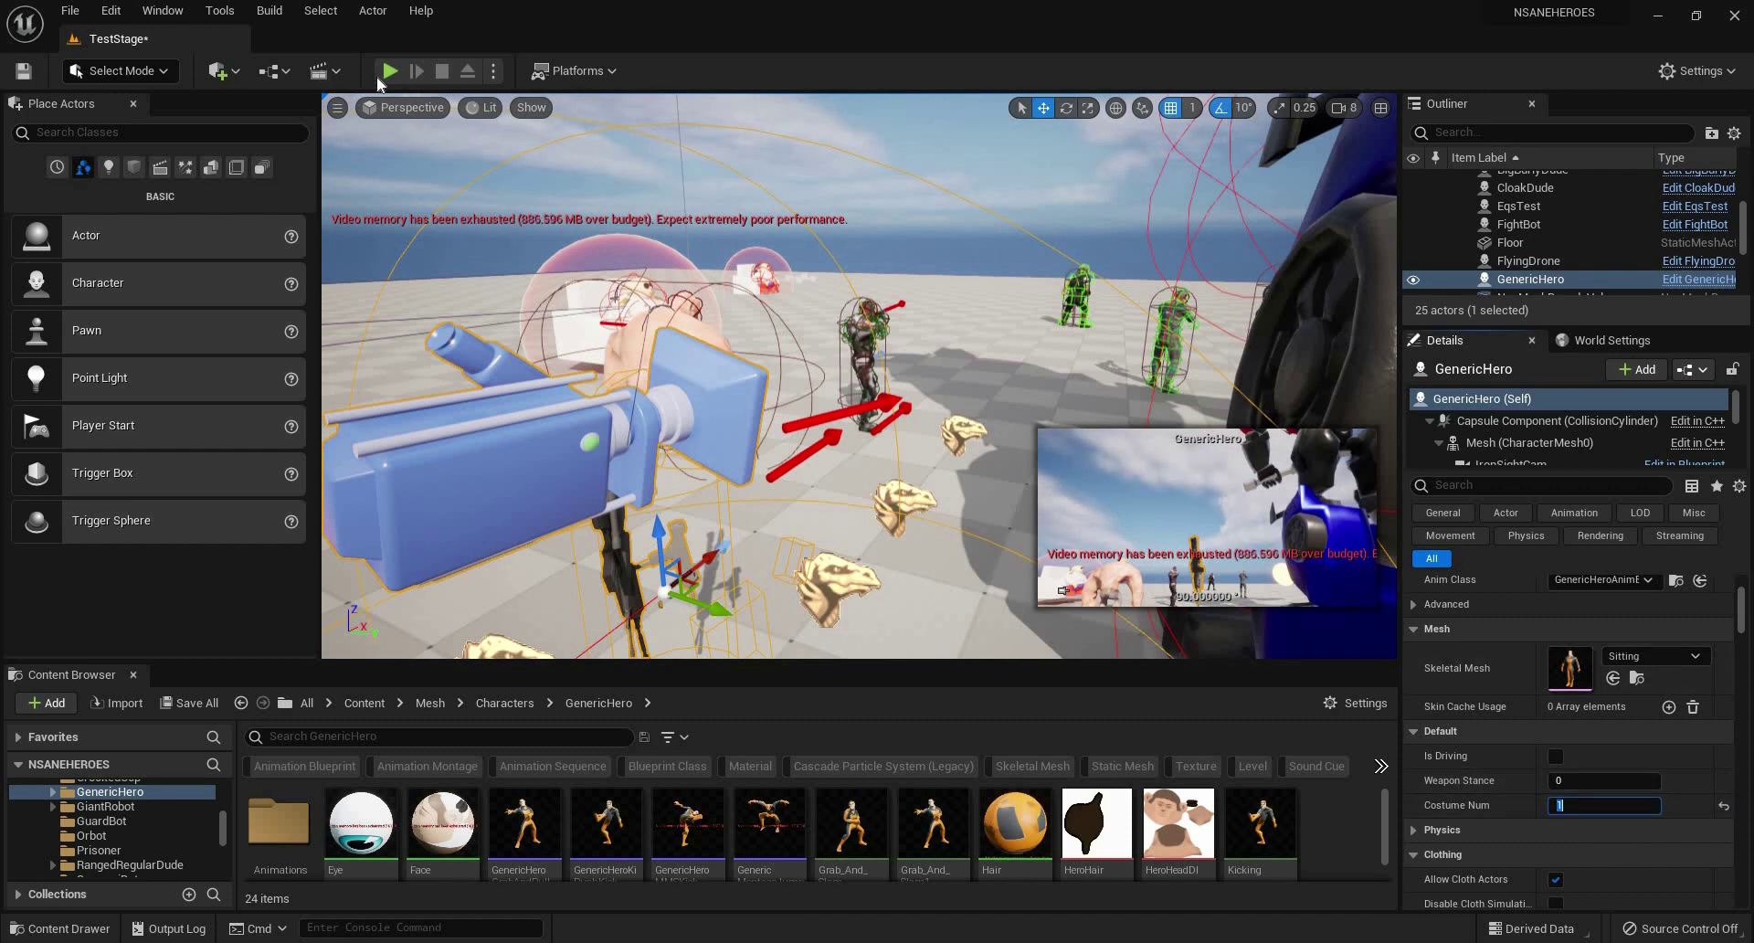
Play-test TestStage with the armoured hero costume and its glowing sword, and end the session.
key("alt+p")
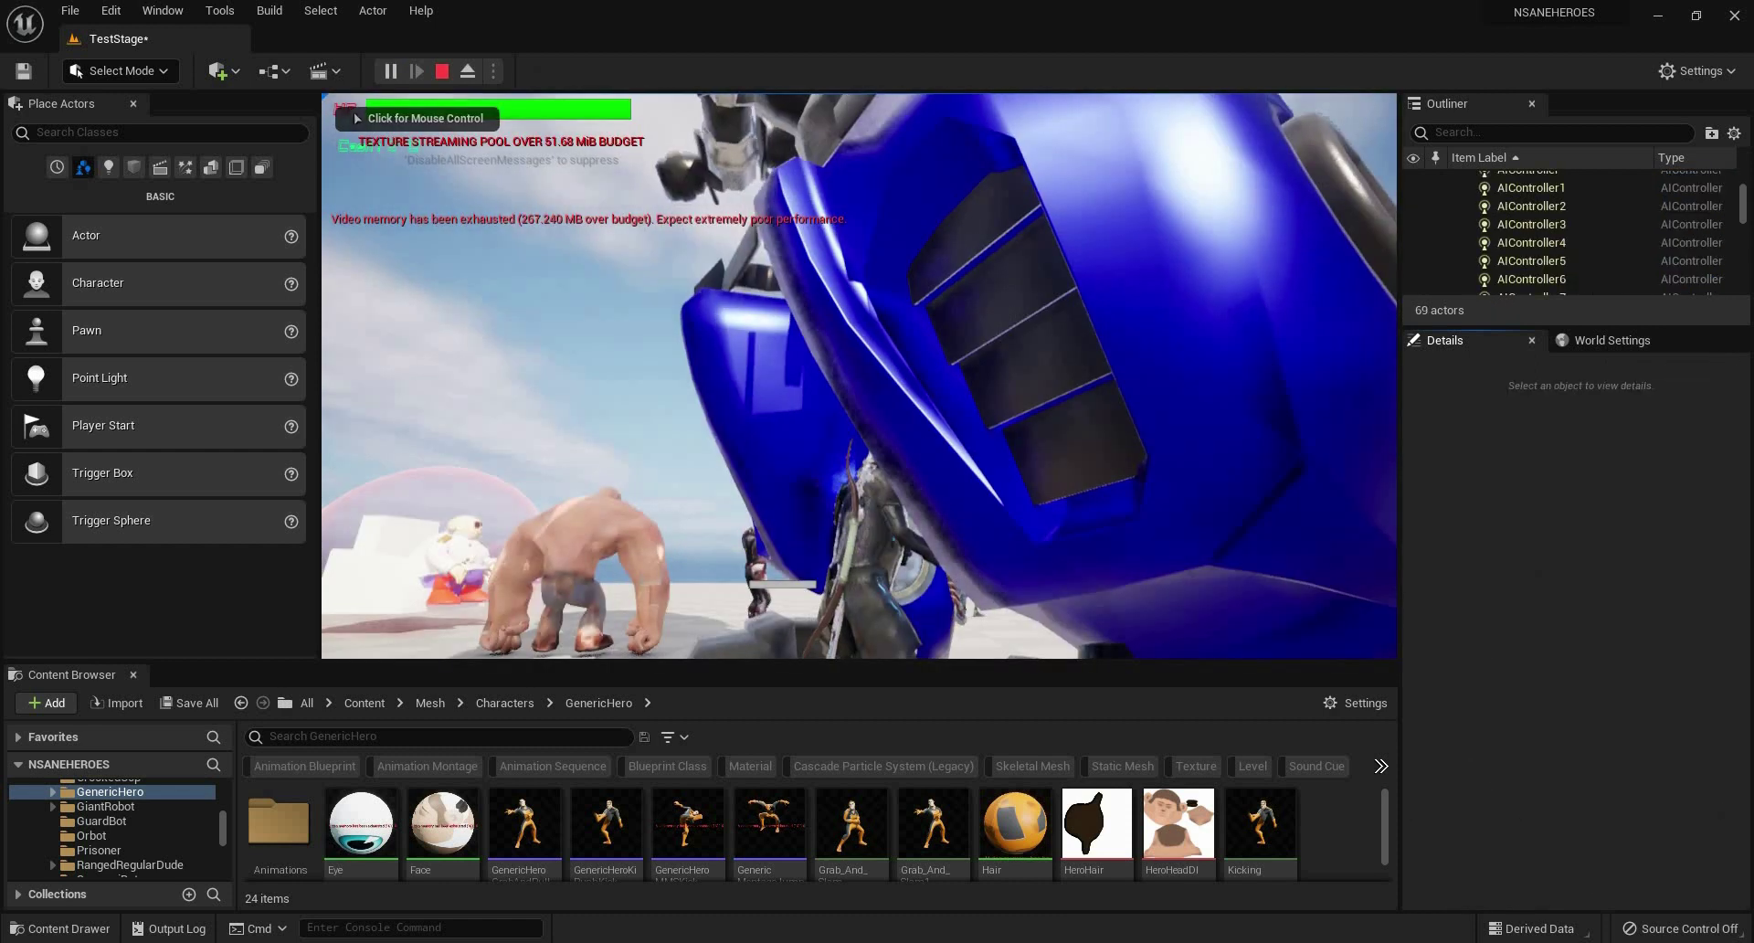
left_click(859, 375)
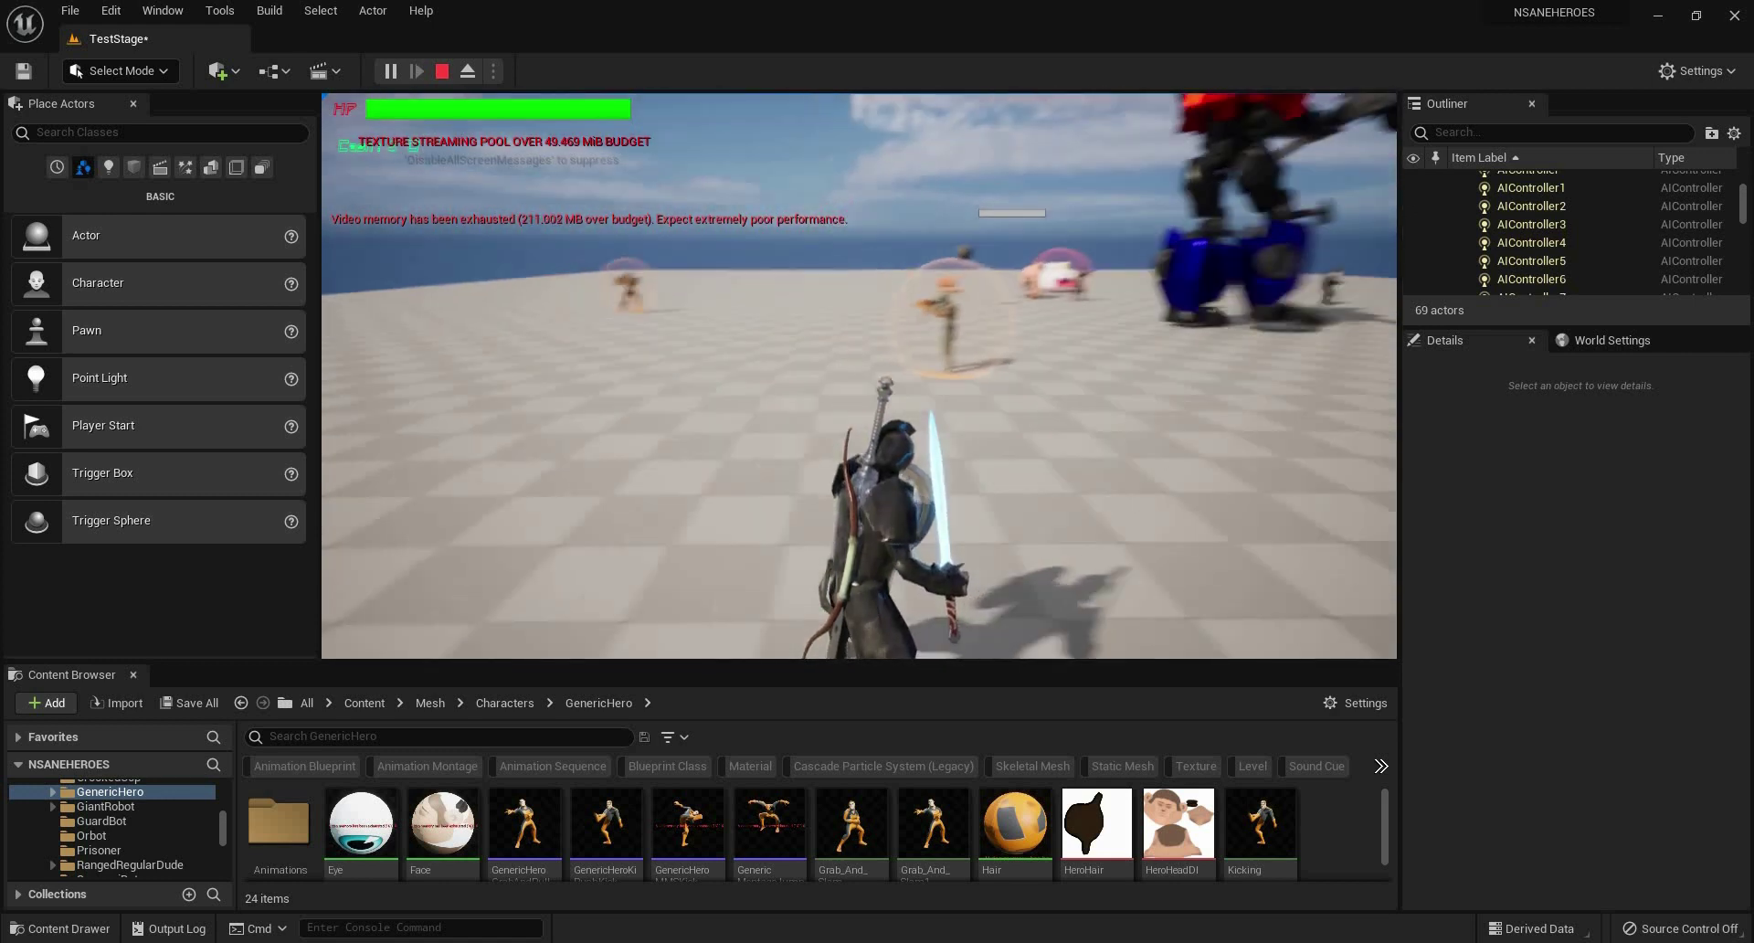
key("Escape")
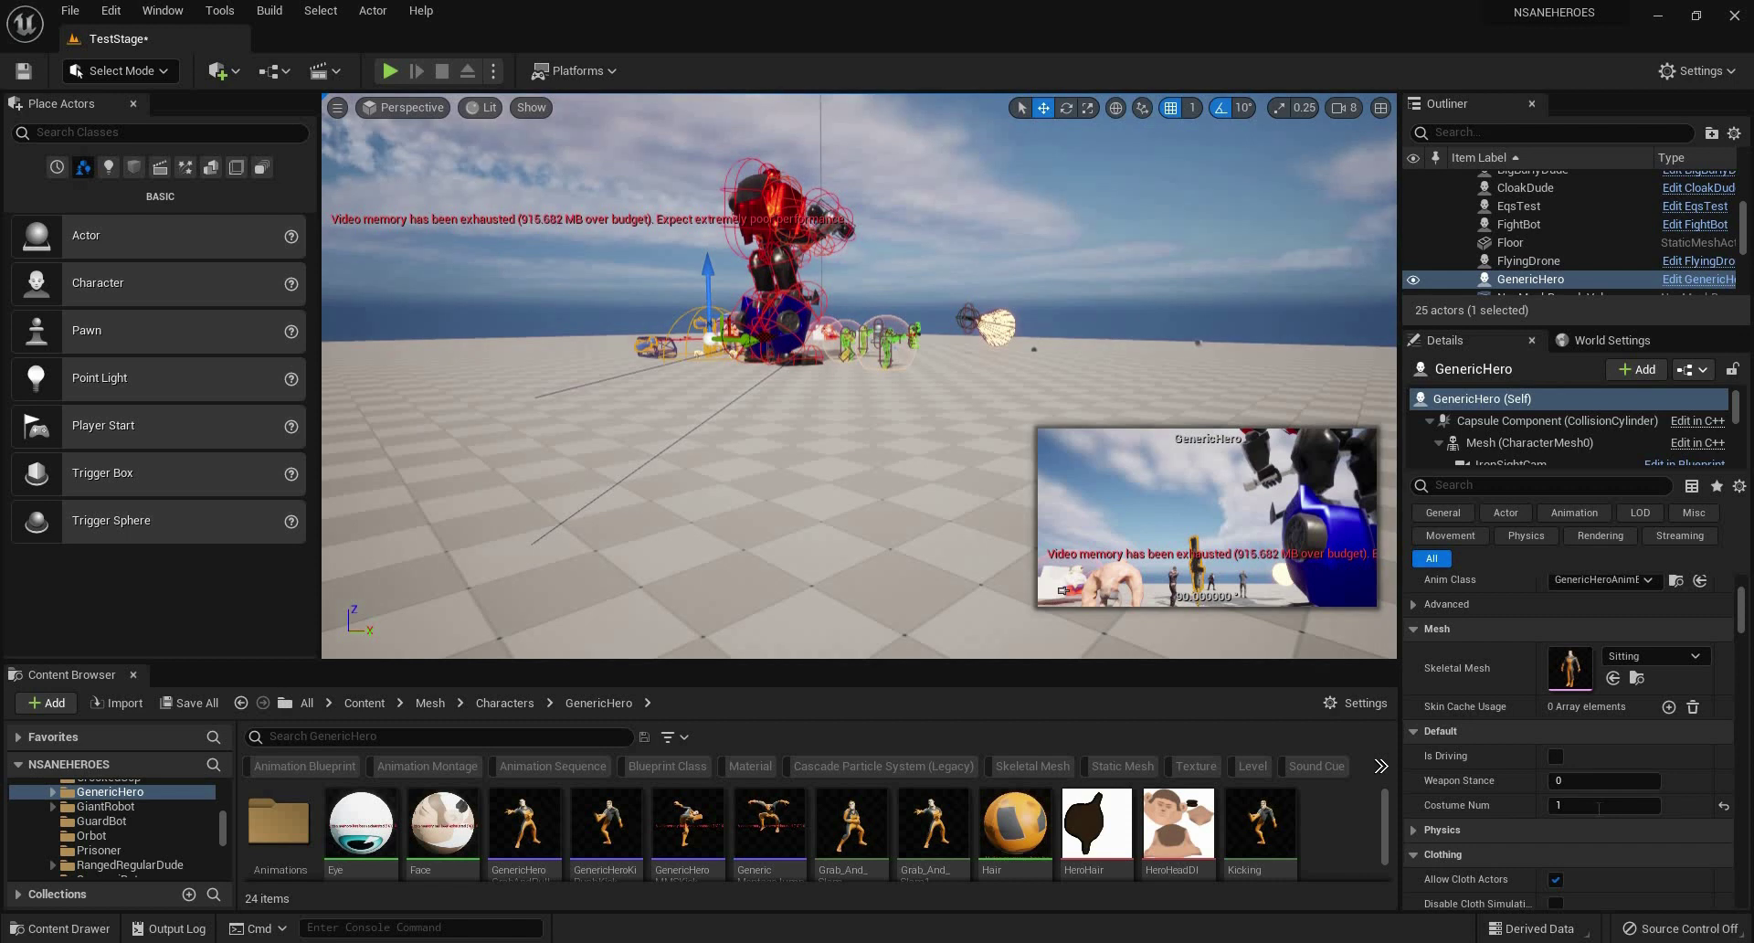
Set GenericHero's Costume Num to 2 and play-test the camouflaged soldier costume, moving around TestStage and firing the gun.
left_click(1598, 807)
type("2")
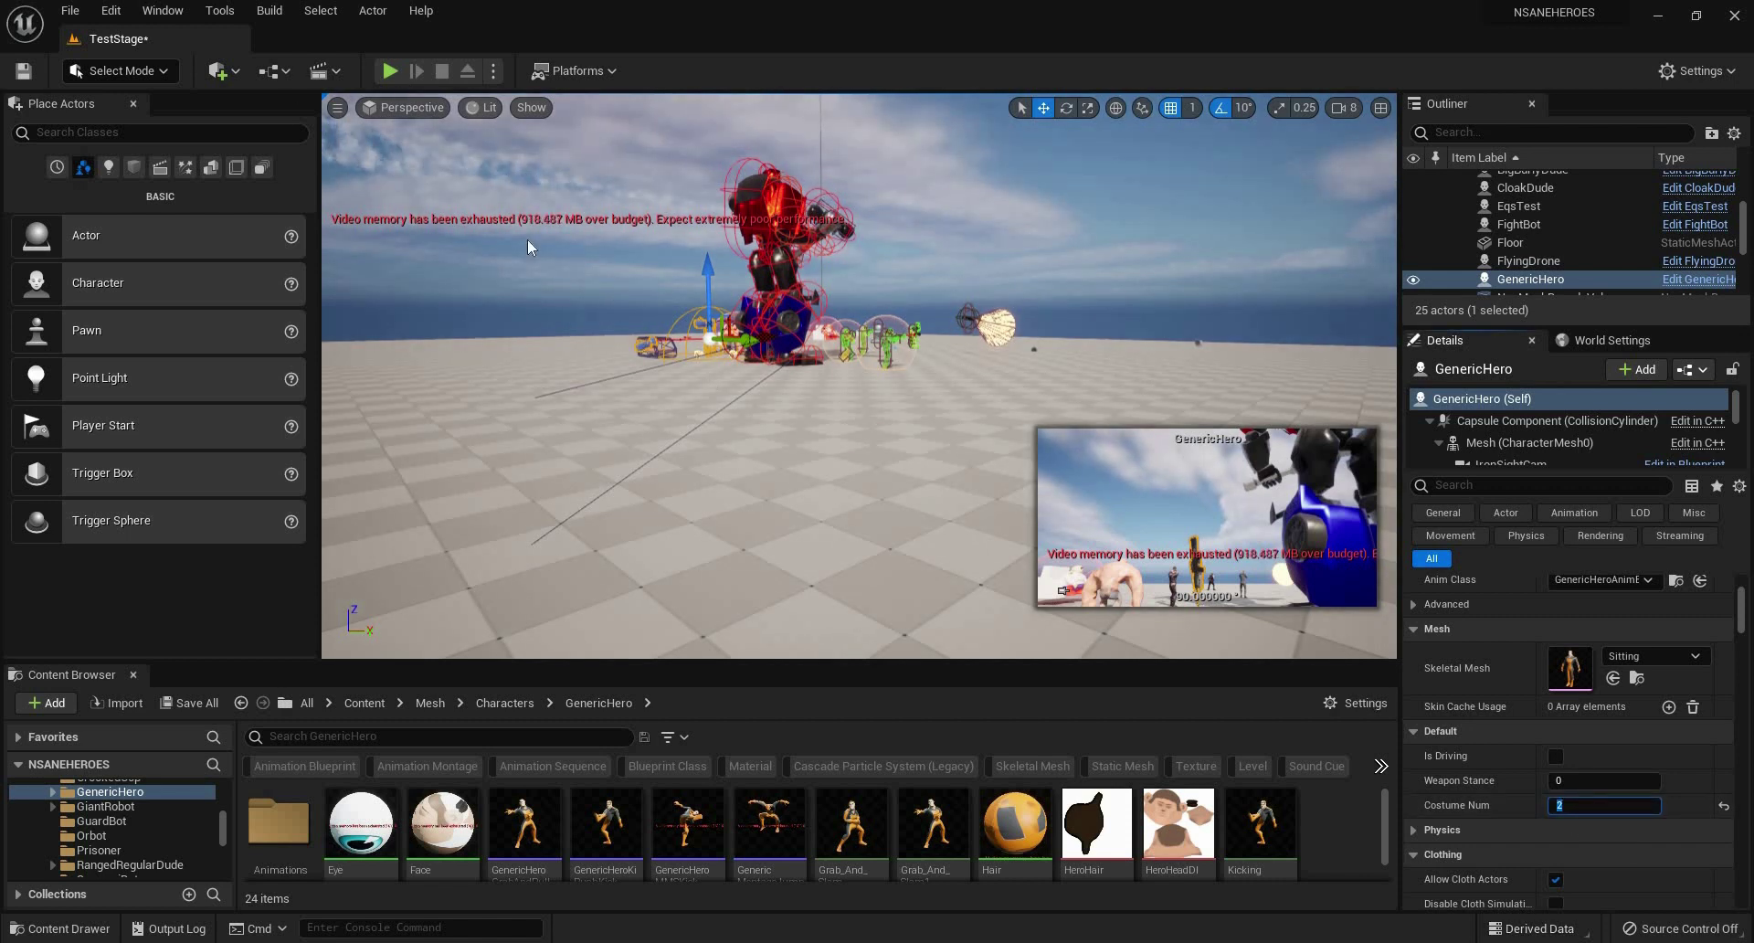
key("alt+p")
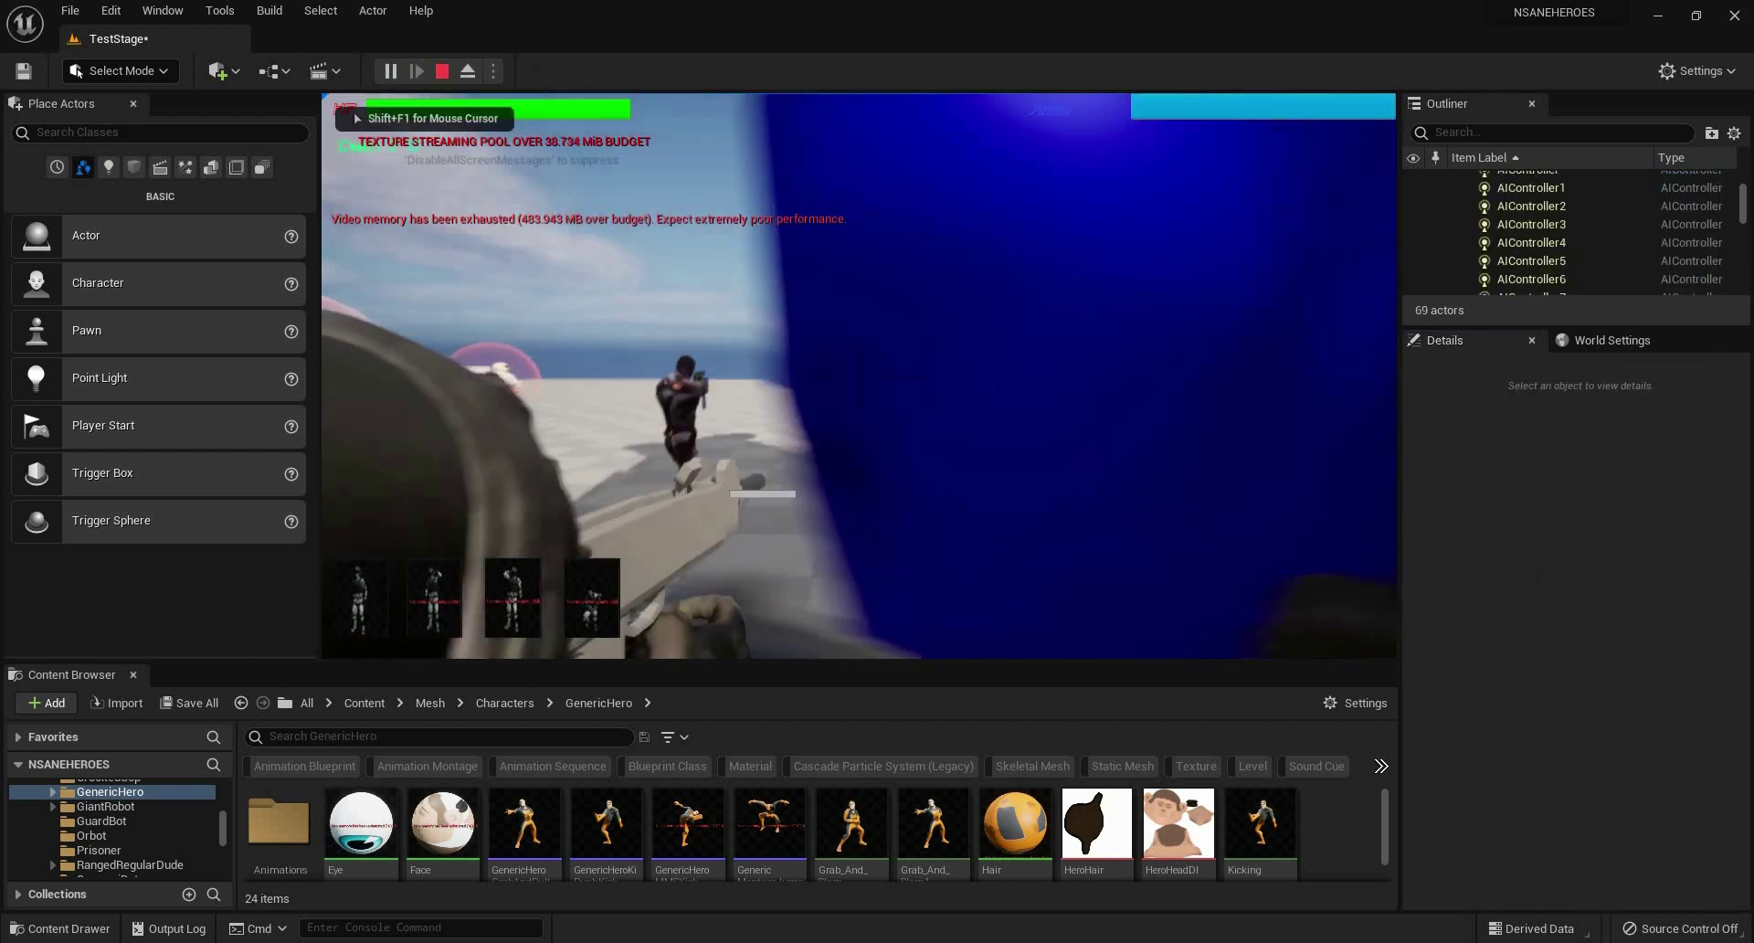
key("s")
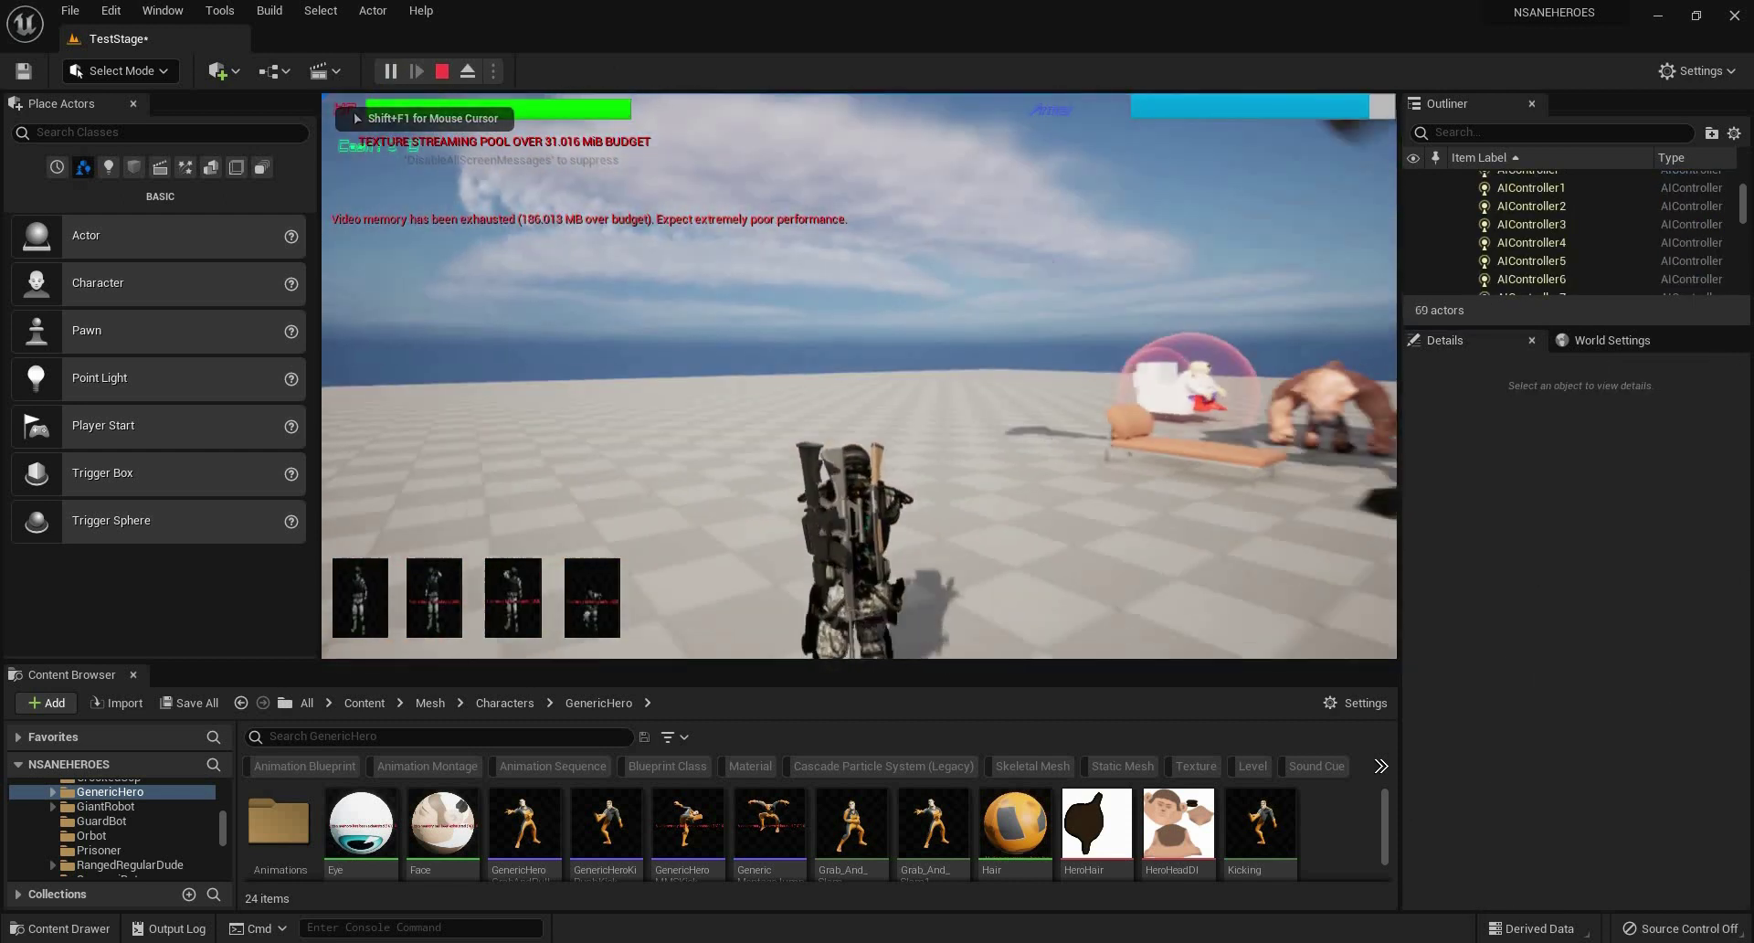
right_click(858, 376)
left_click(859, 375)
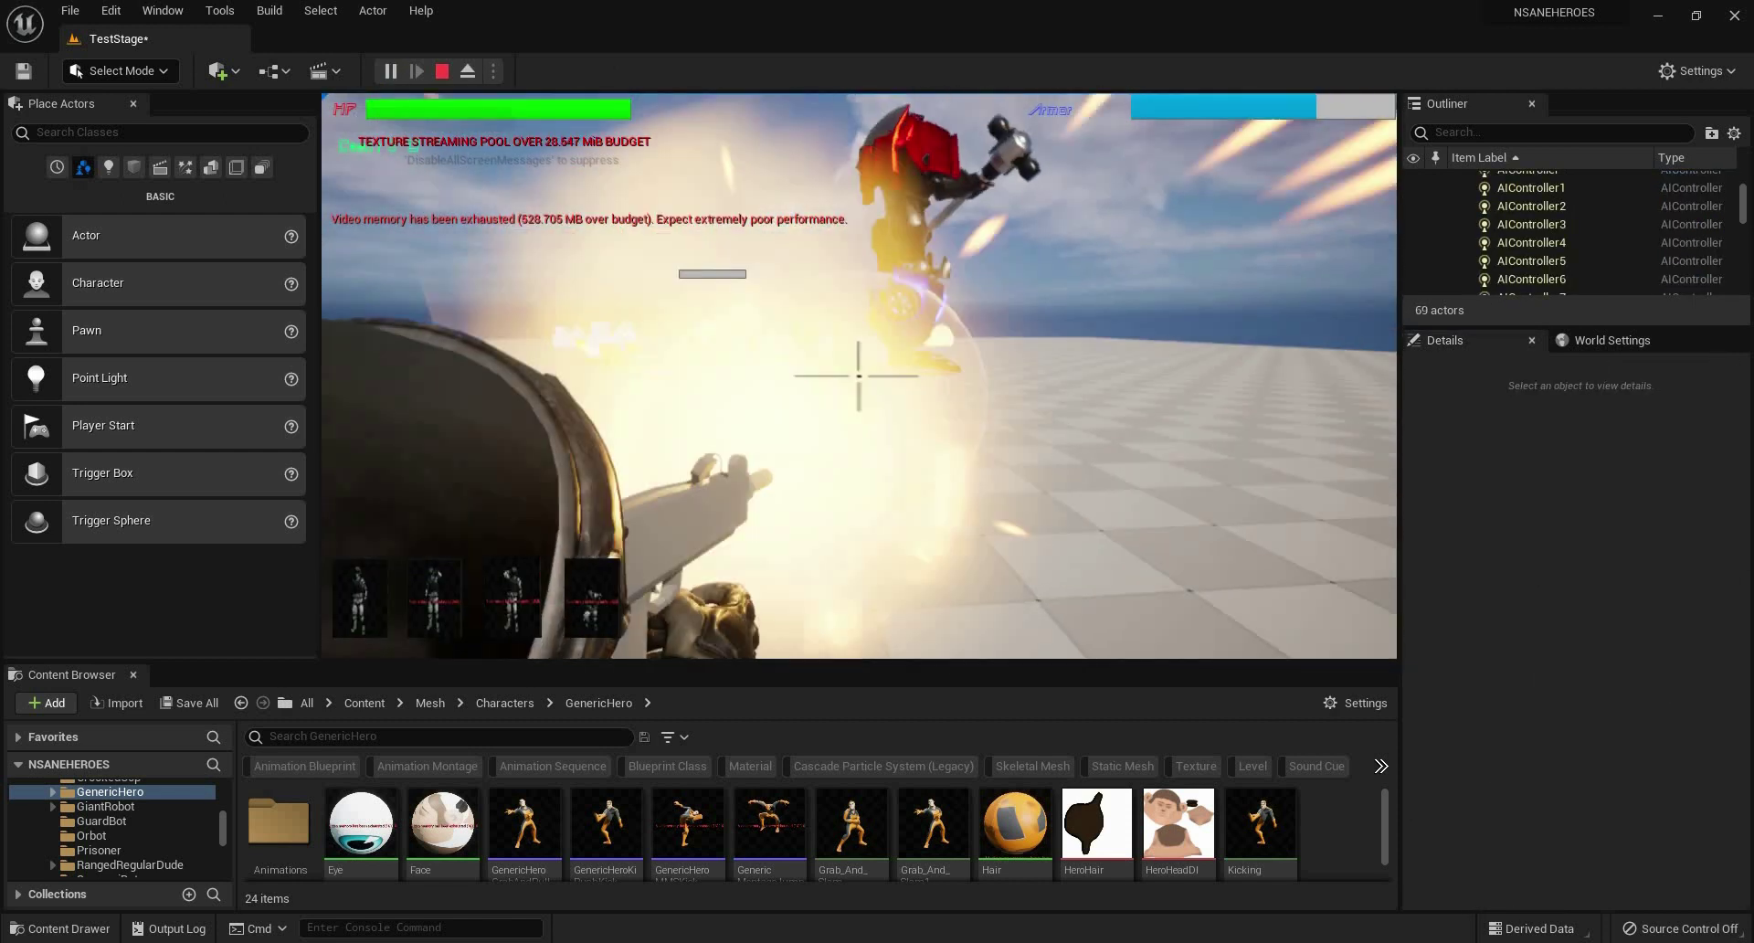
key("w")
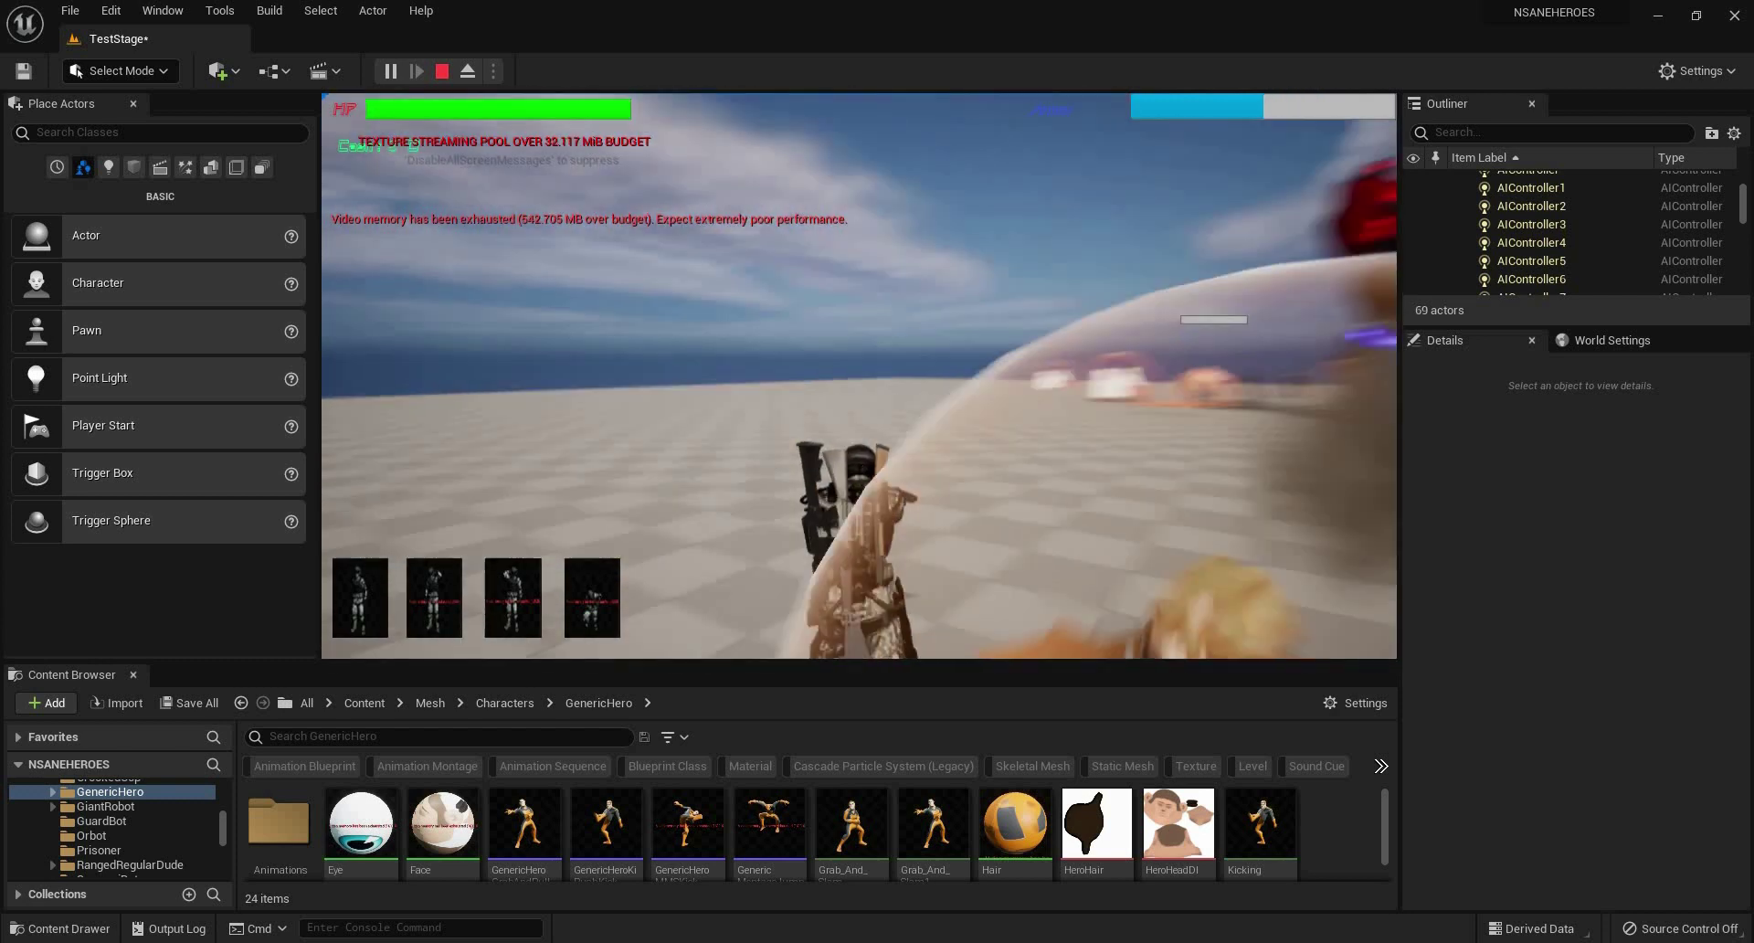
key("w")
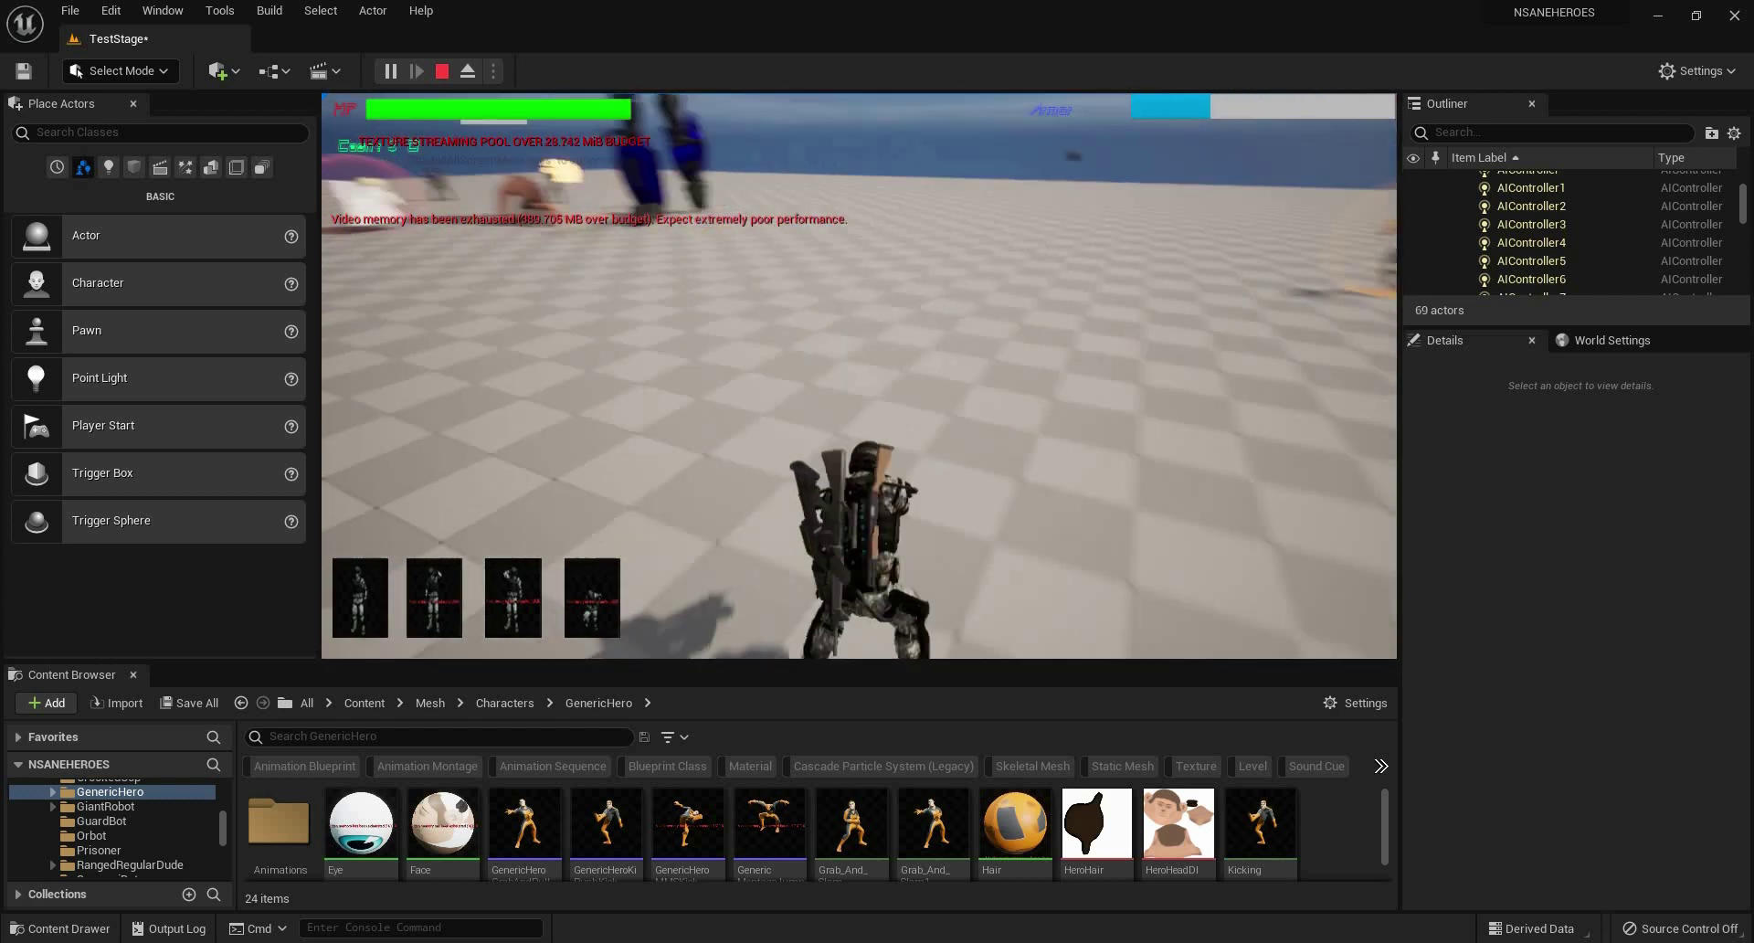
key("s")
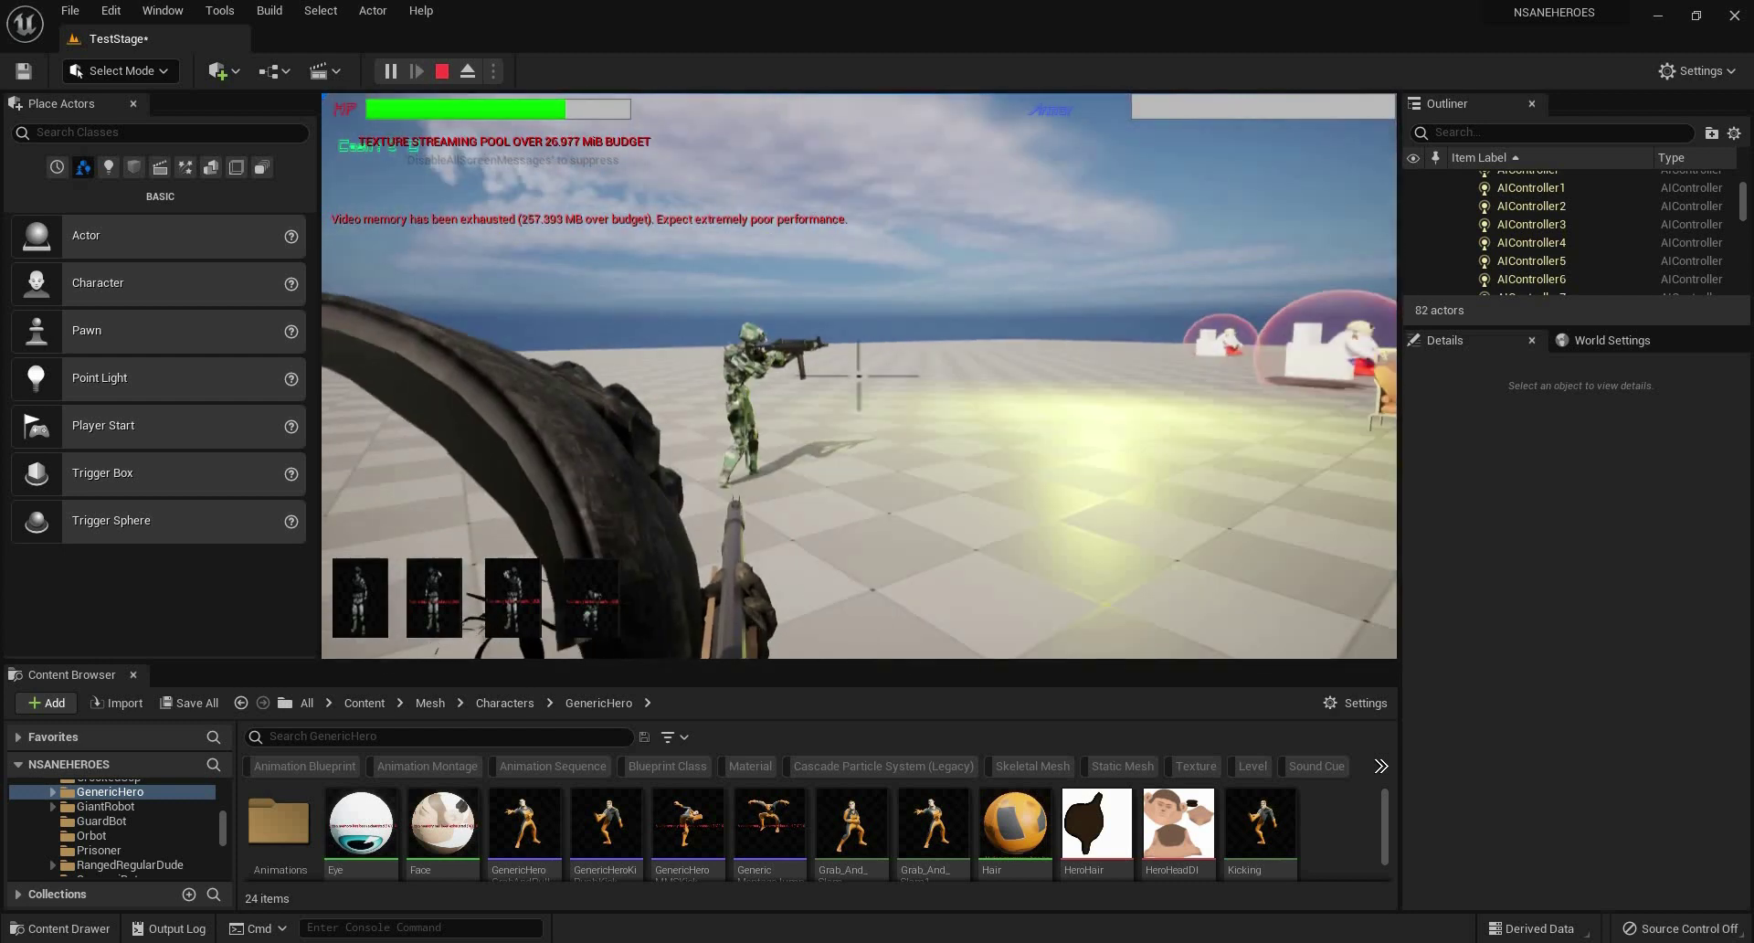
Switch between first-person and third-person views during the soldier costume's play-test, and end the session.
key("v")
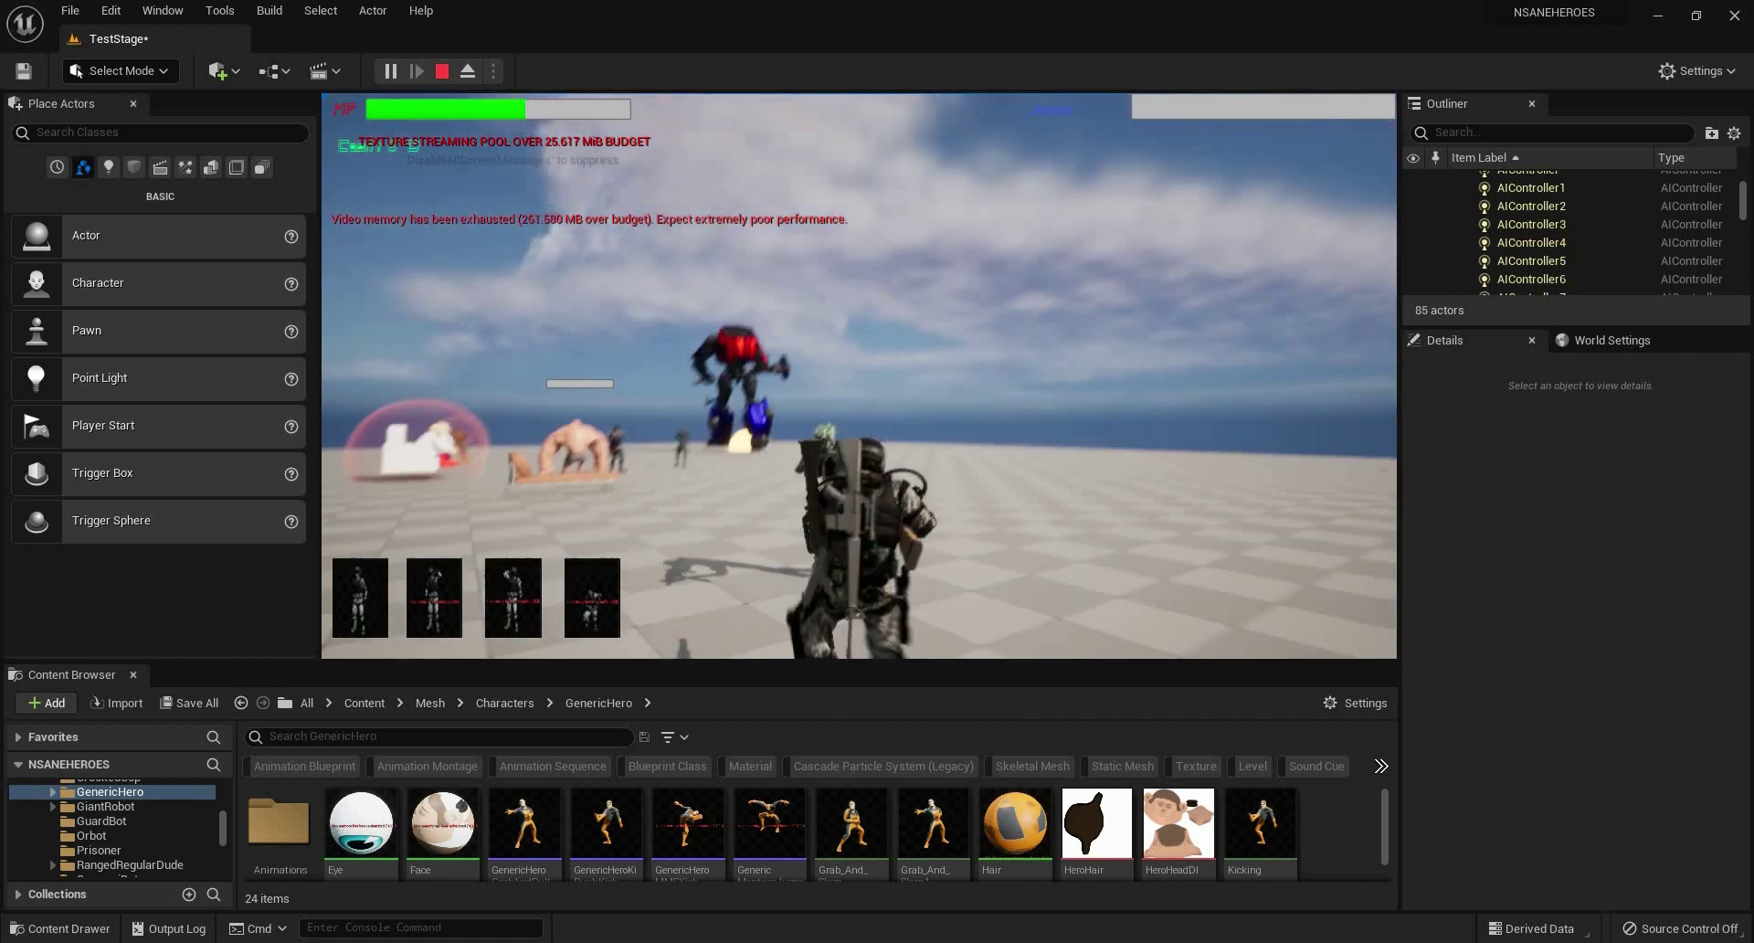
key("v")
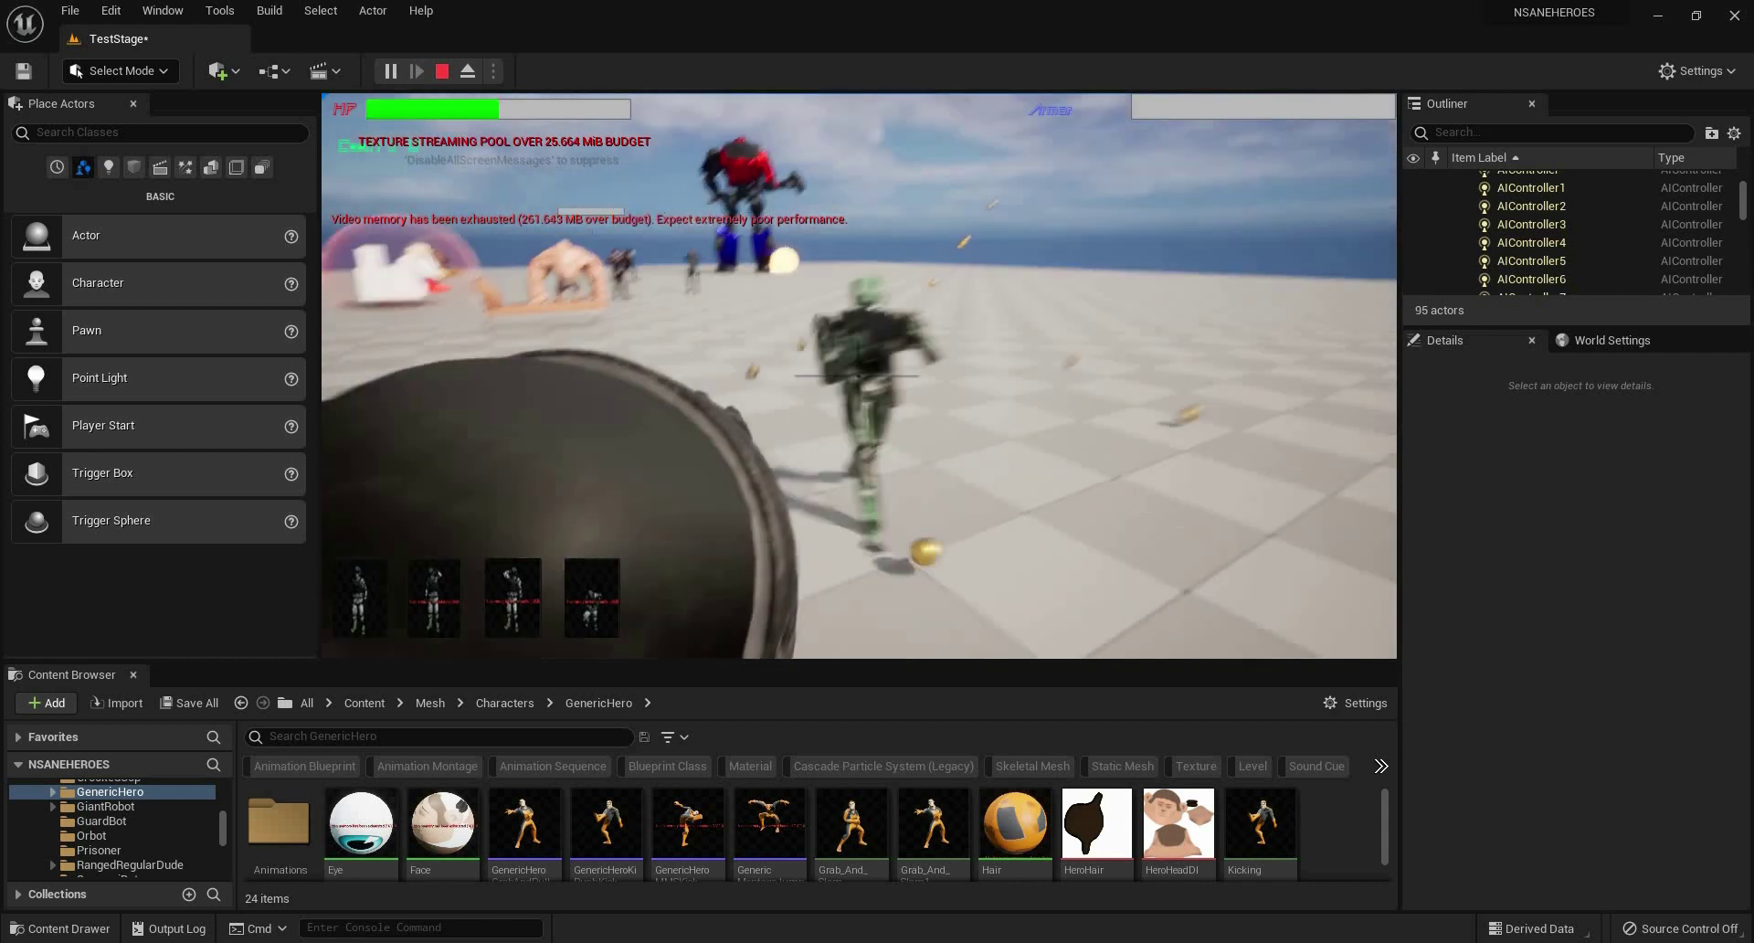
key("v")
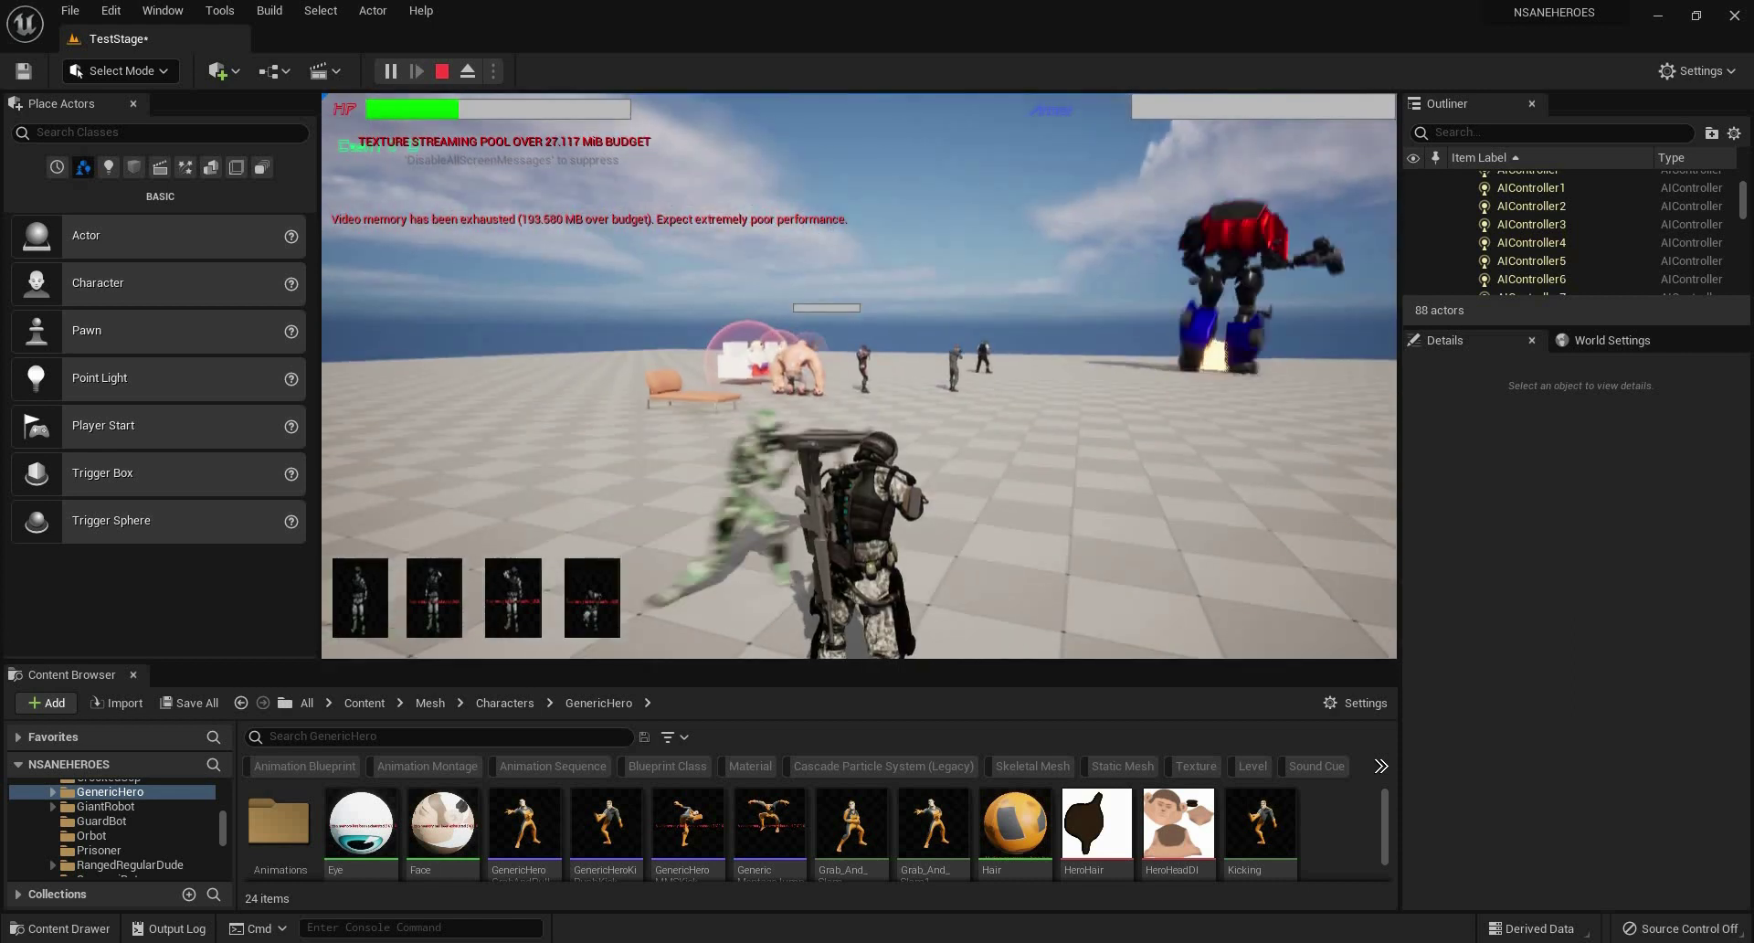
key("Escape")
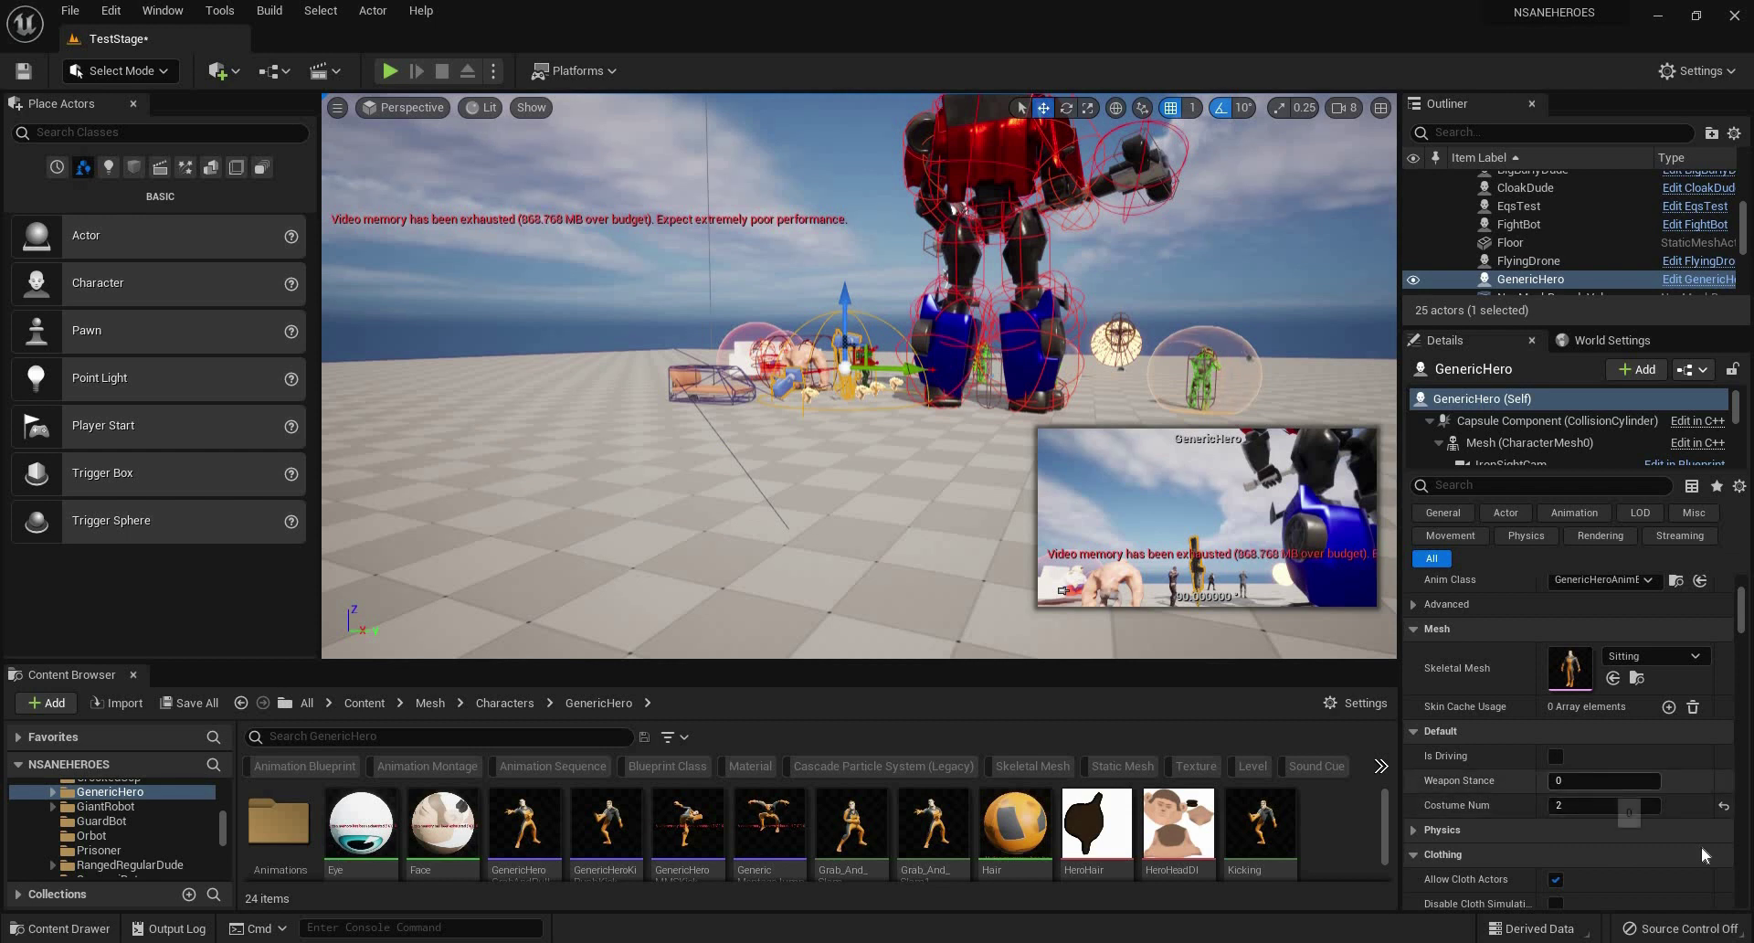
Set GenericHero's Costume Num to 3, play-test TestStage with the black-suited hero, and end the session.
type("3")
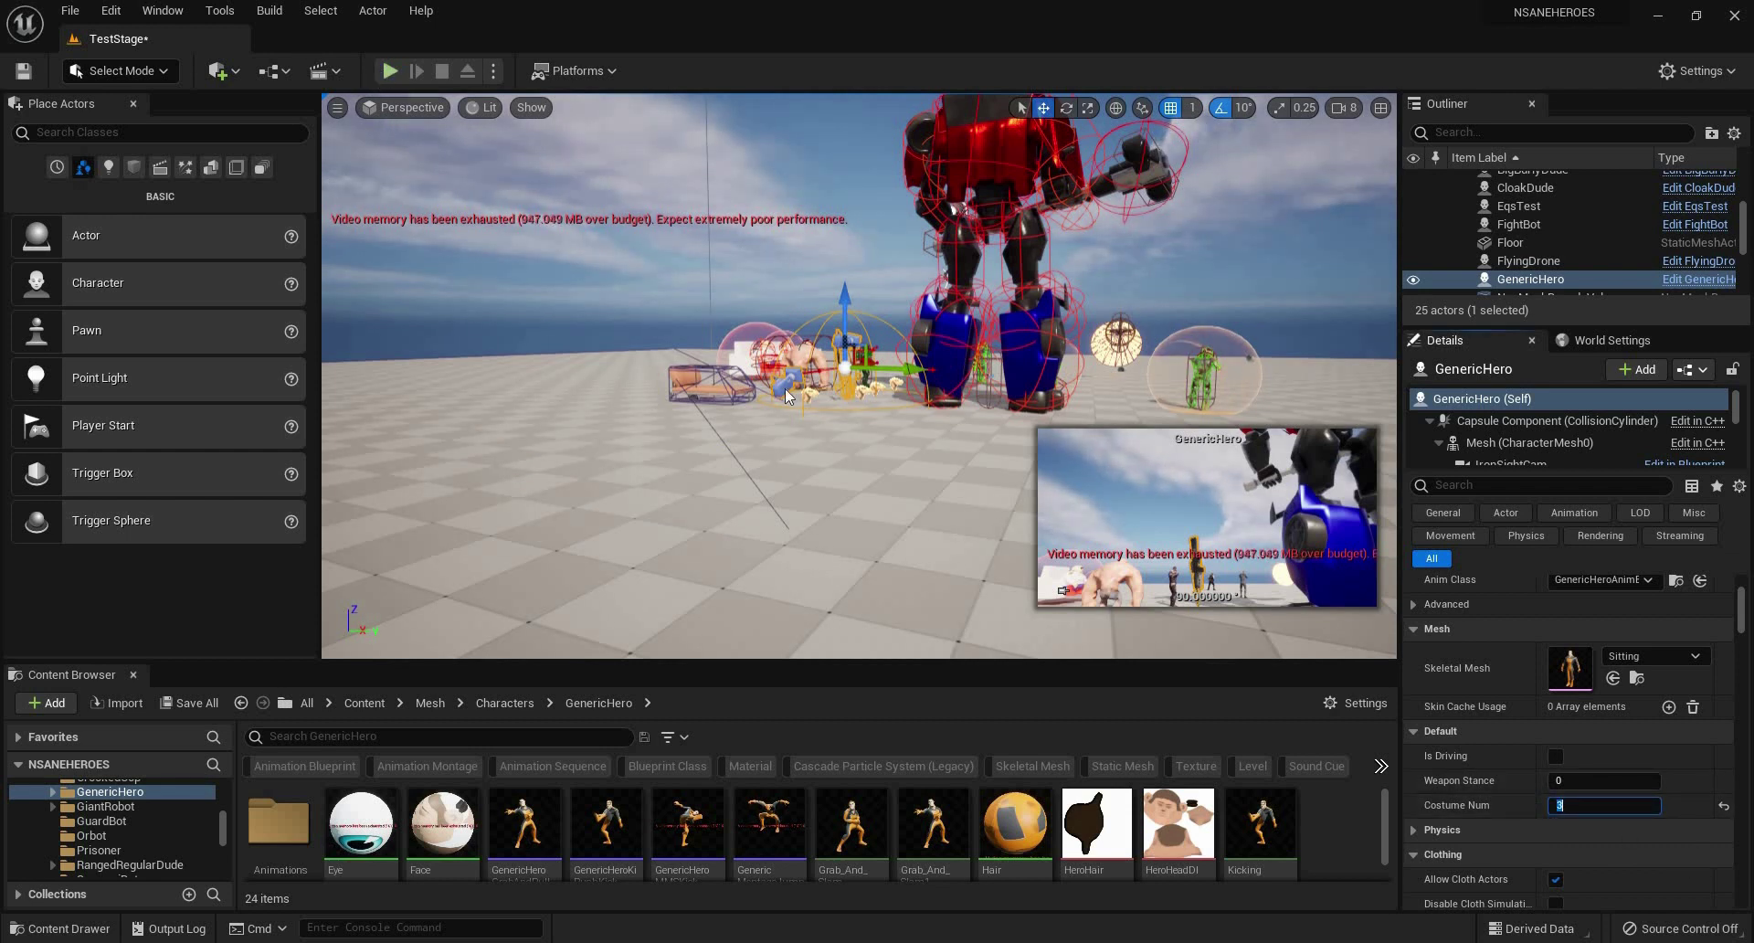
key("Return")
key("alt+p")
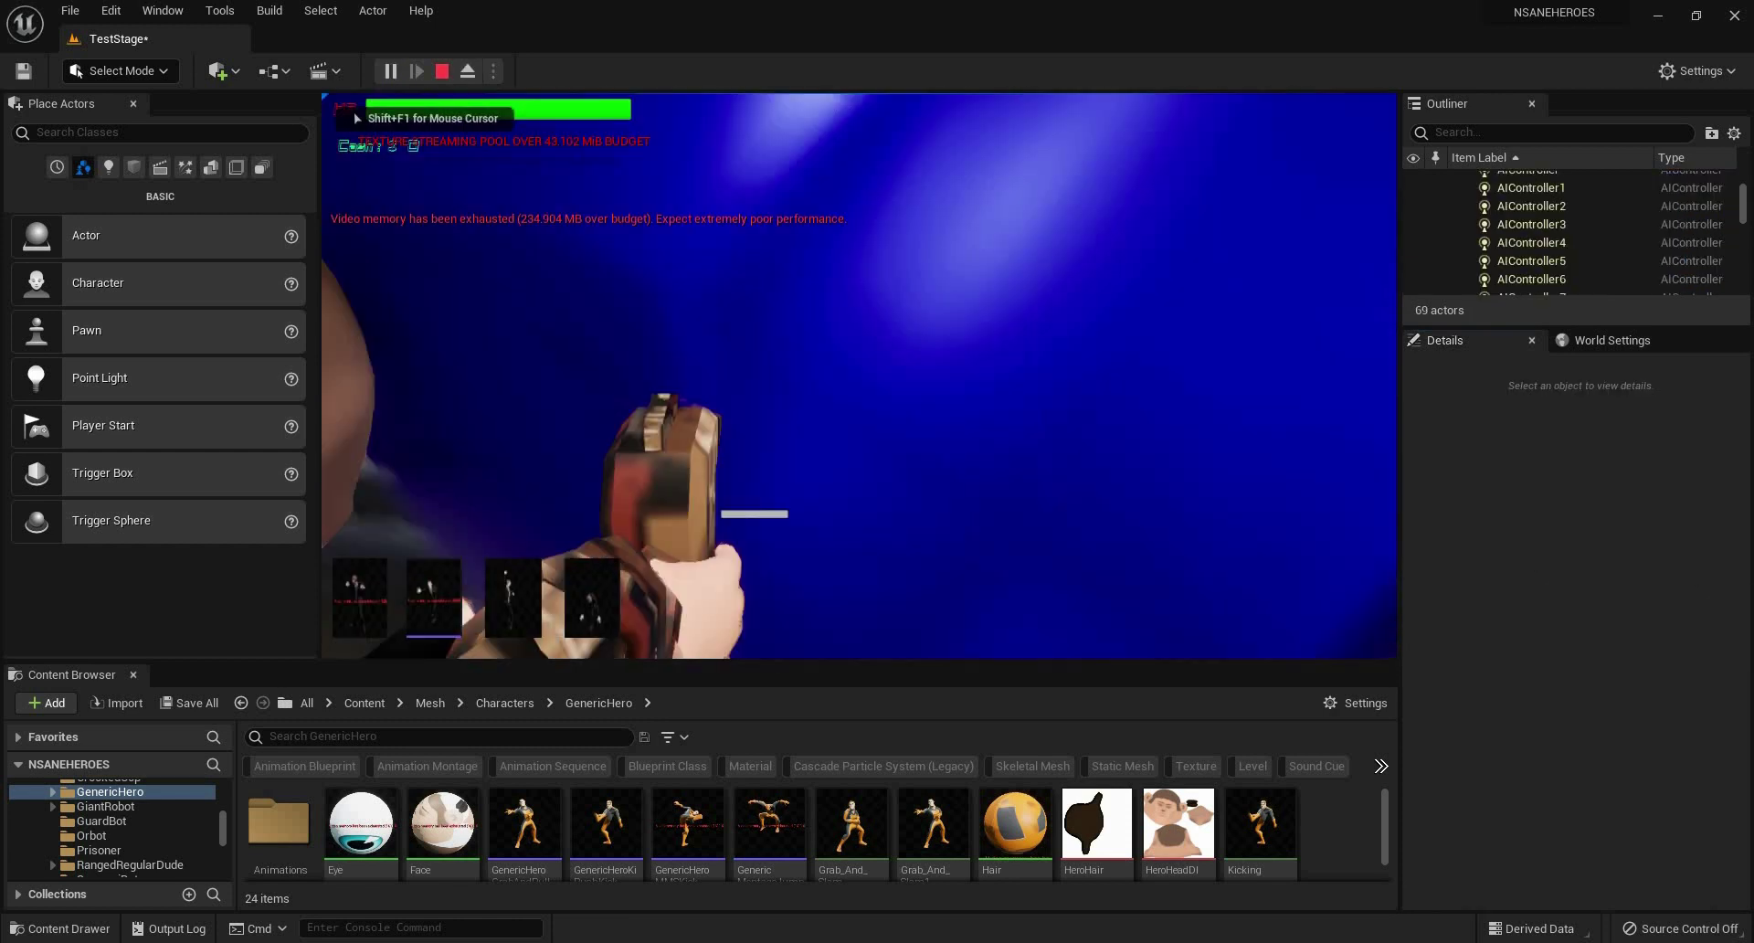
key("space")
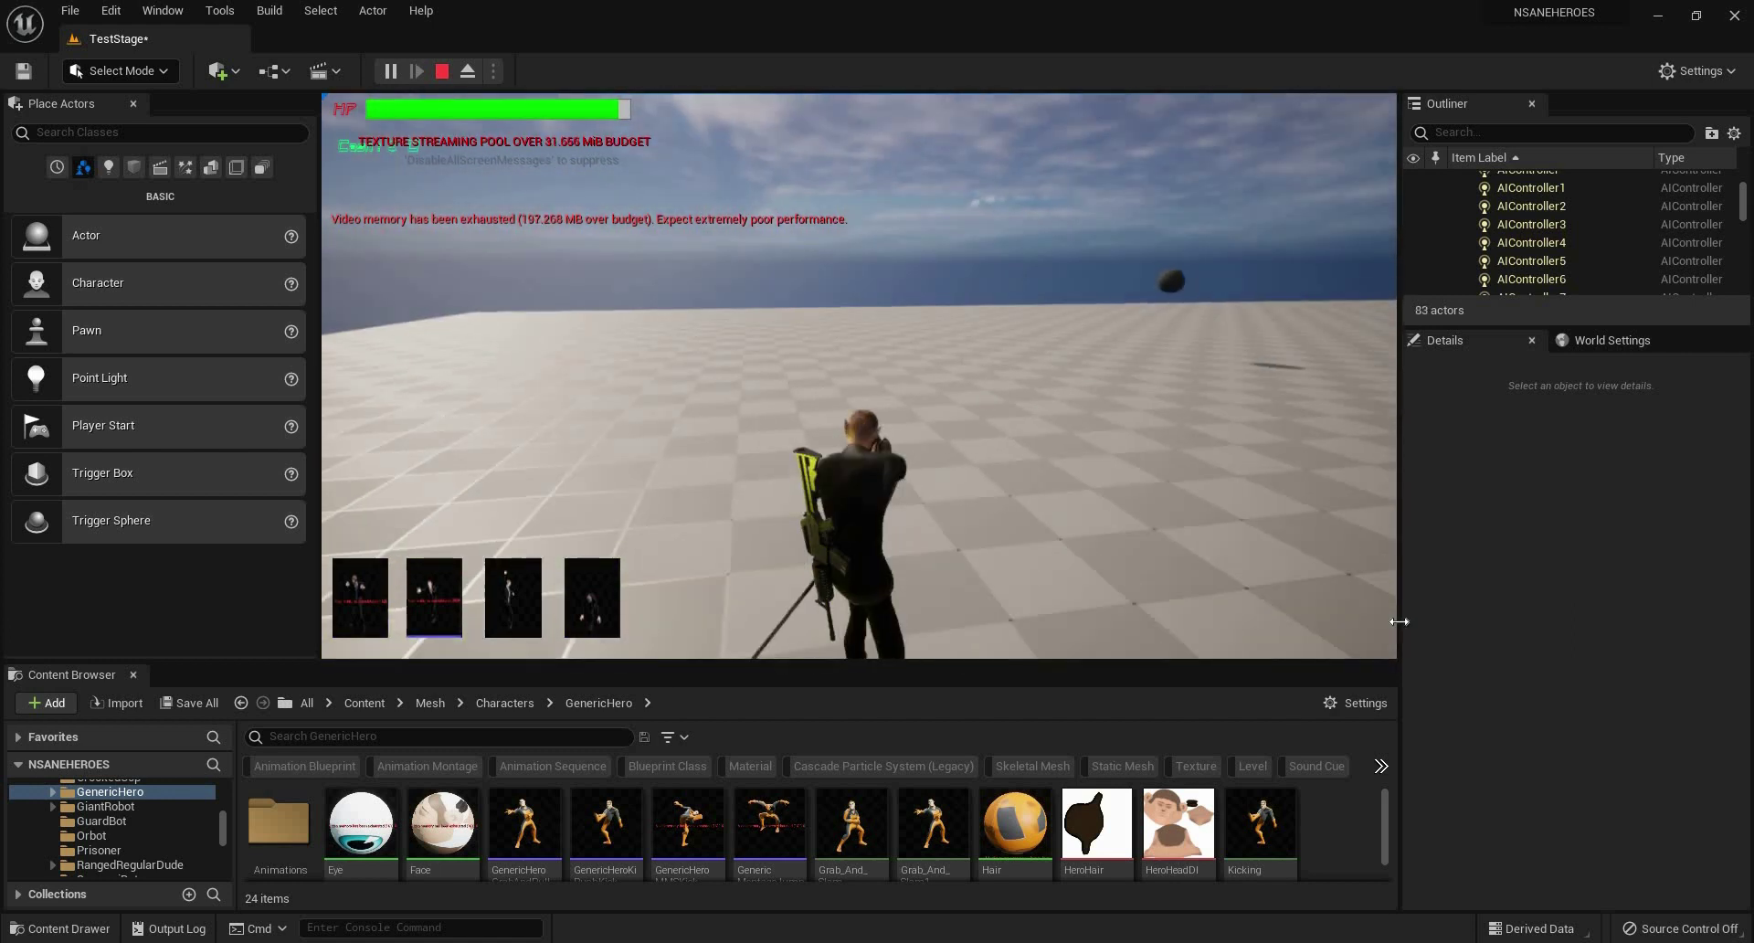
key("Escape")
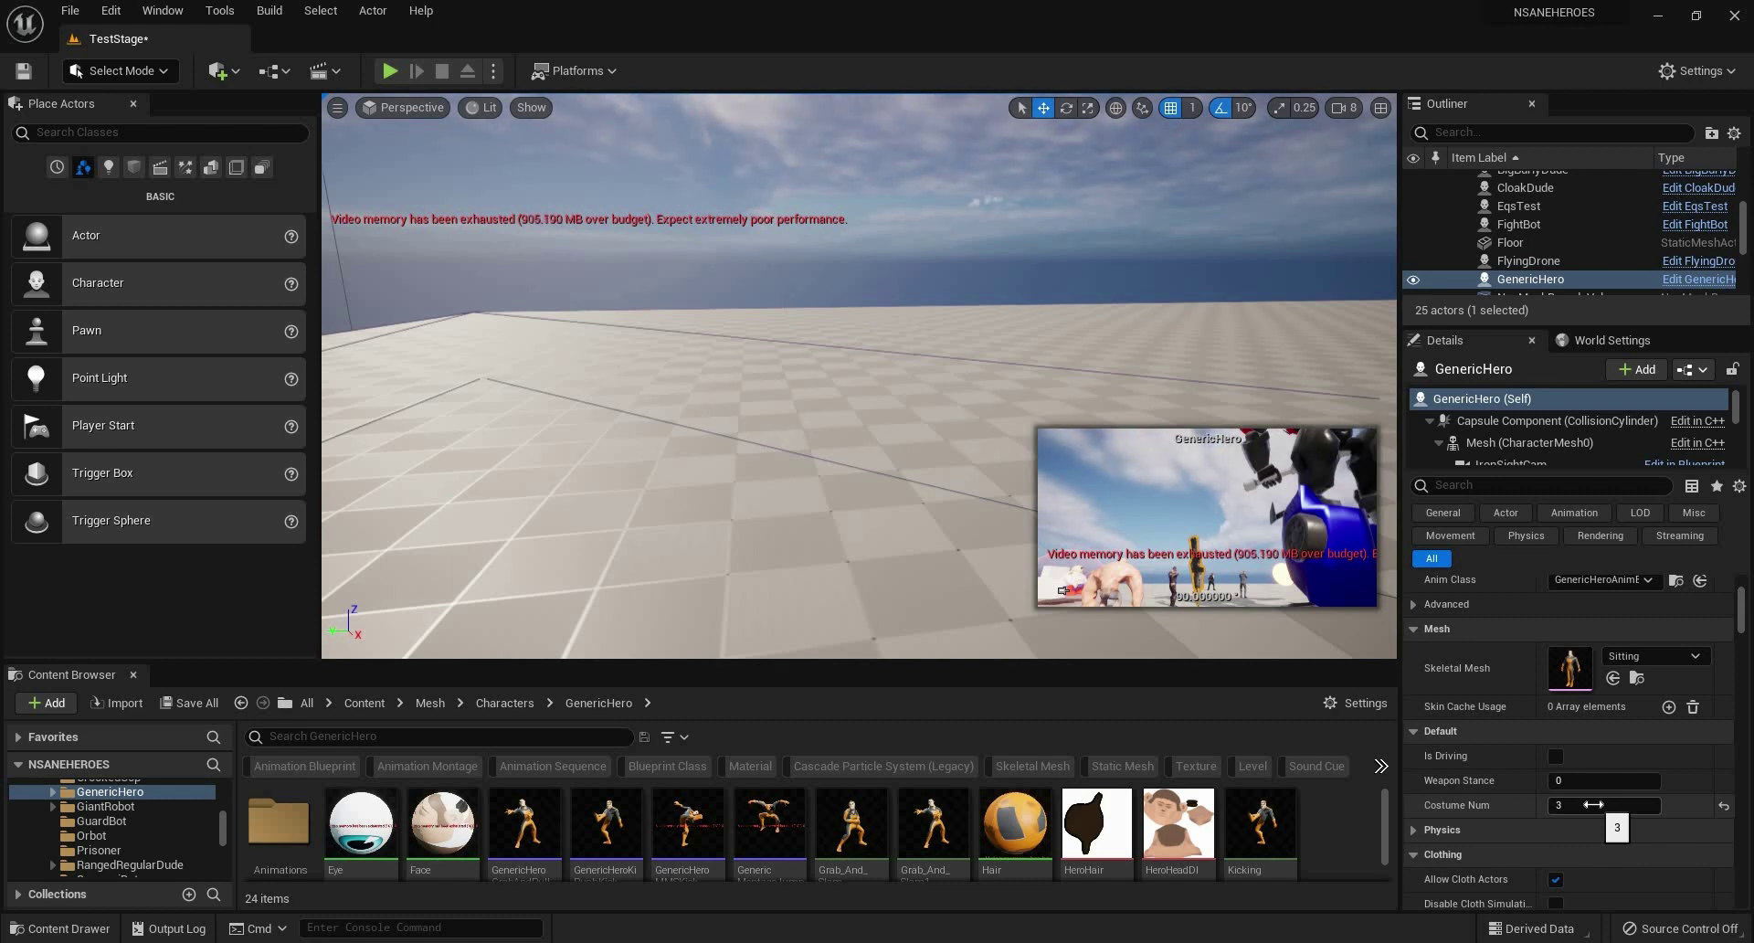
Run another play-test of TestStage with the black-suited hero, and end the session.
left_click(388, 71)
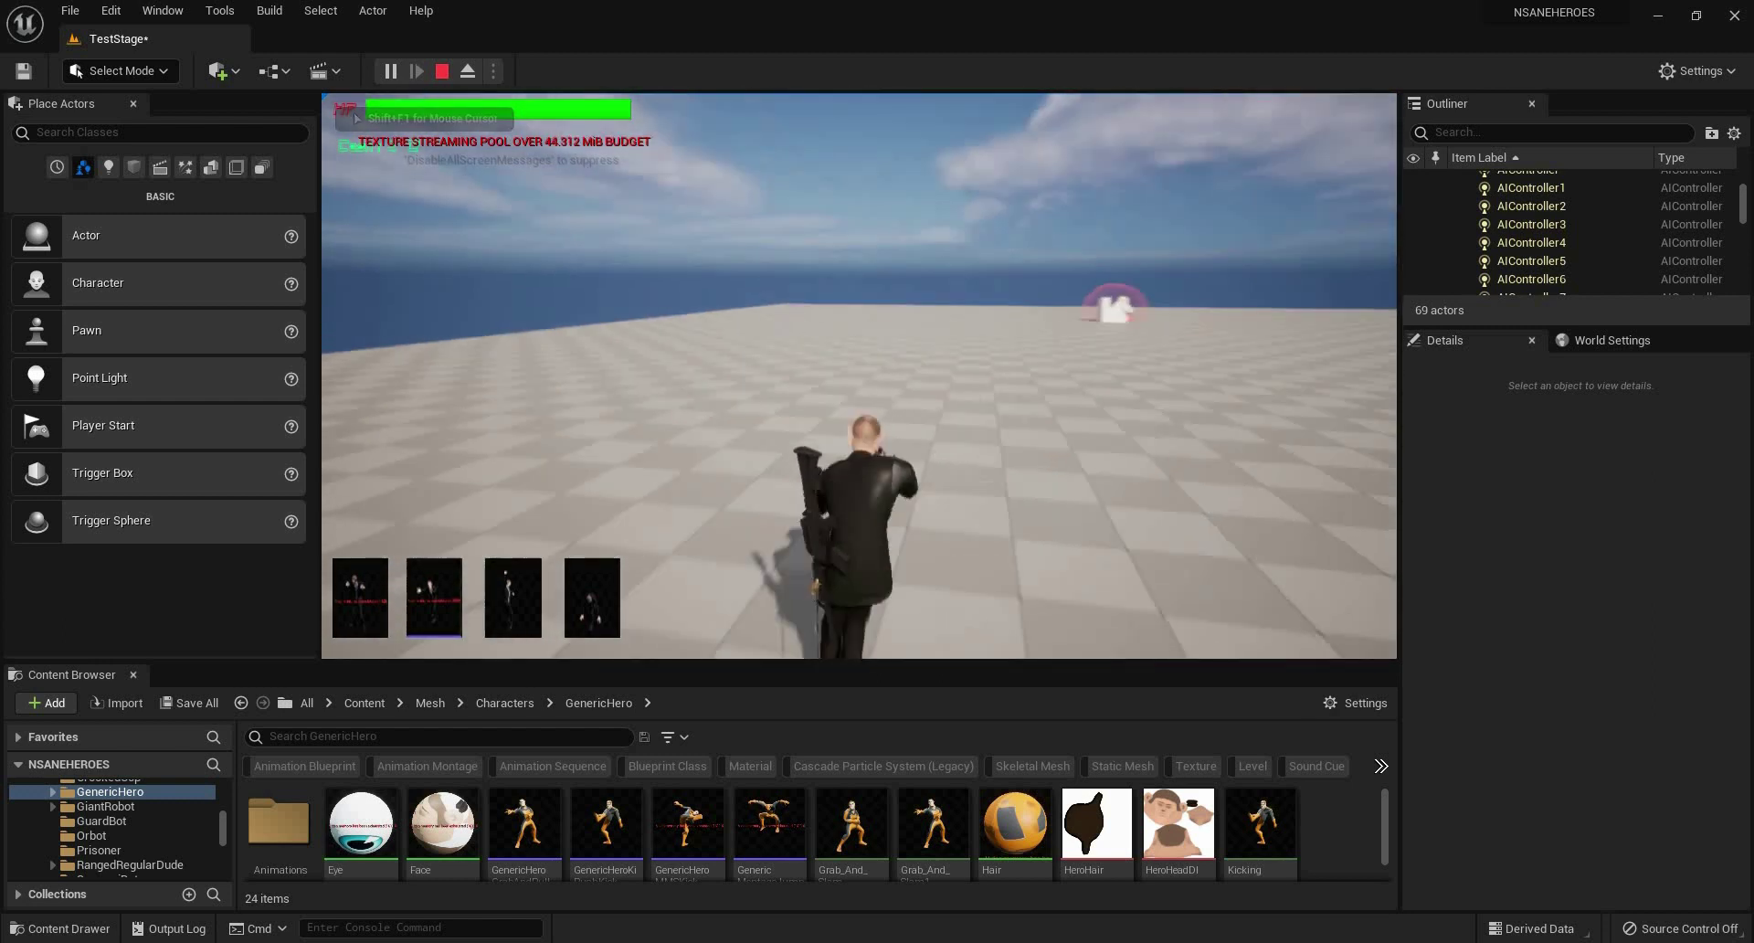
key("space")
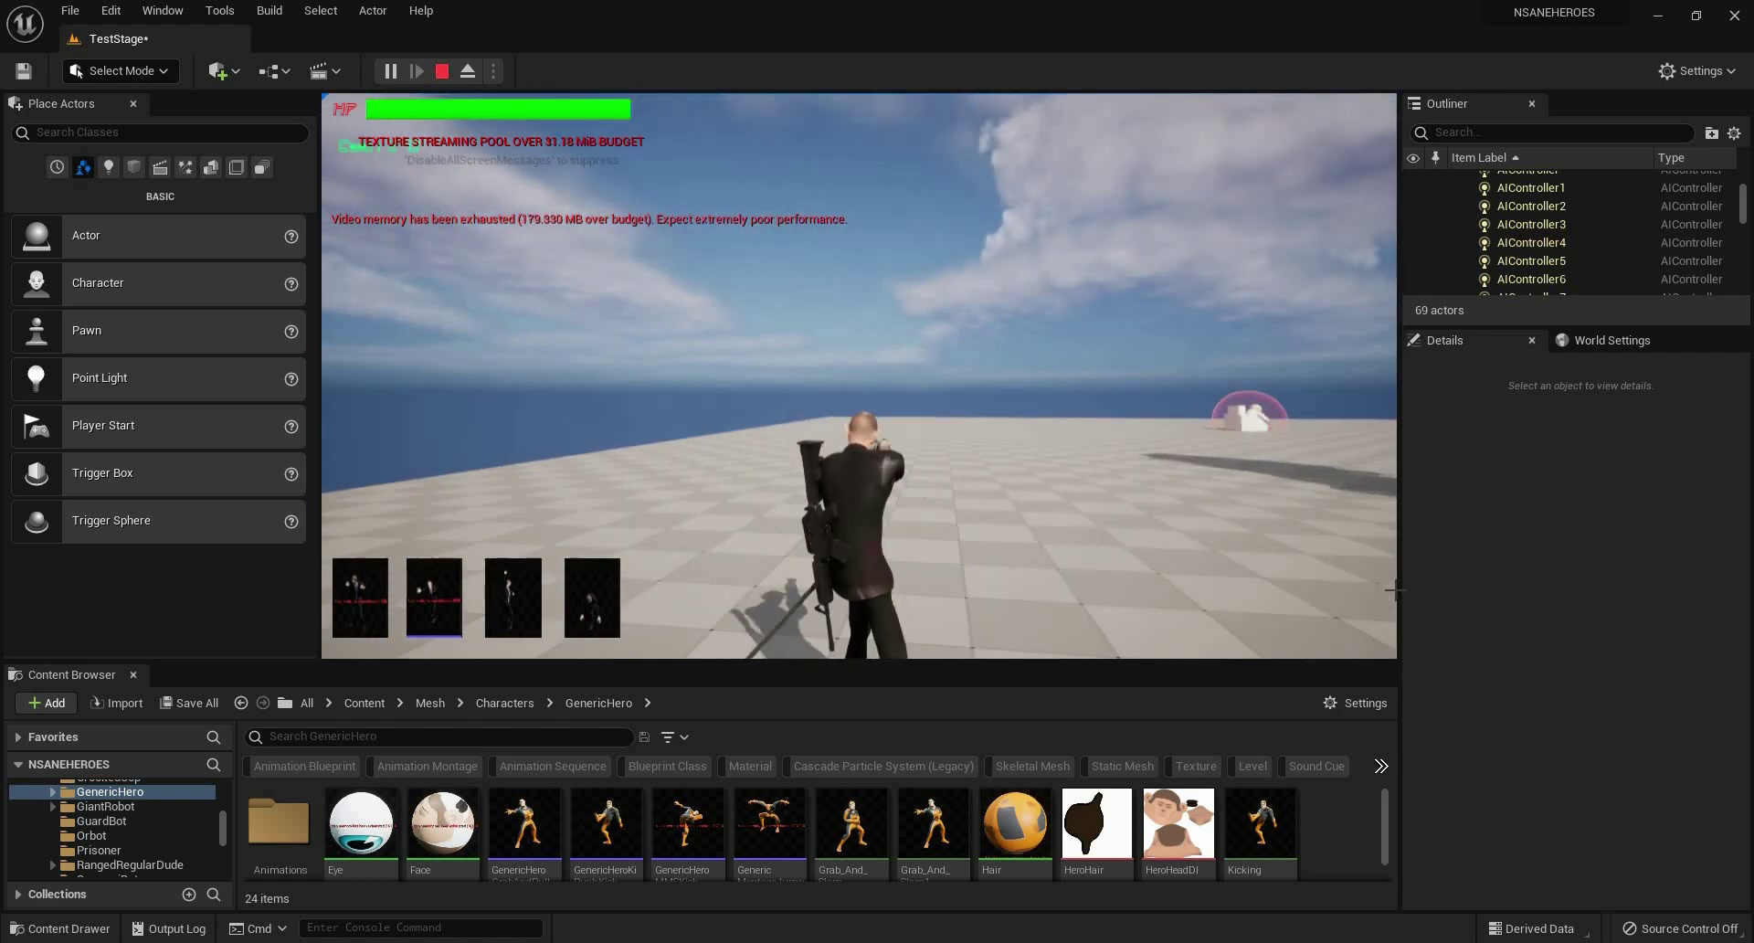
key("Escape")
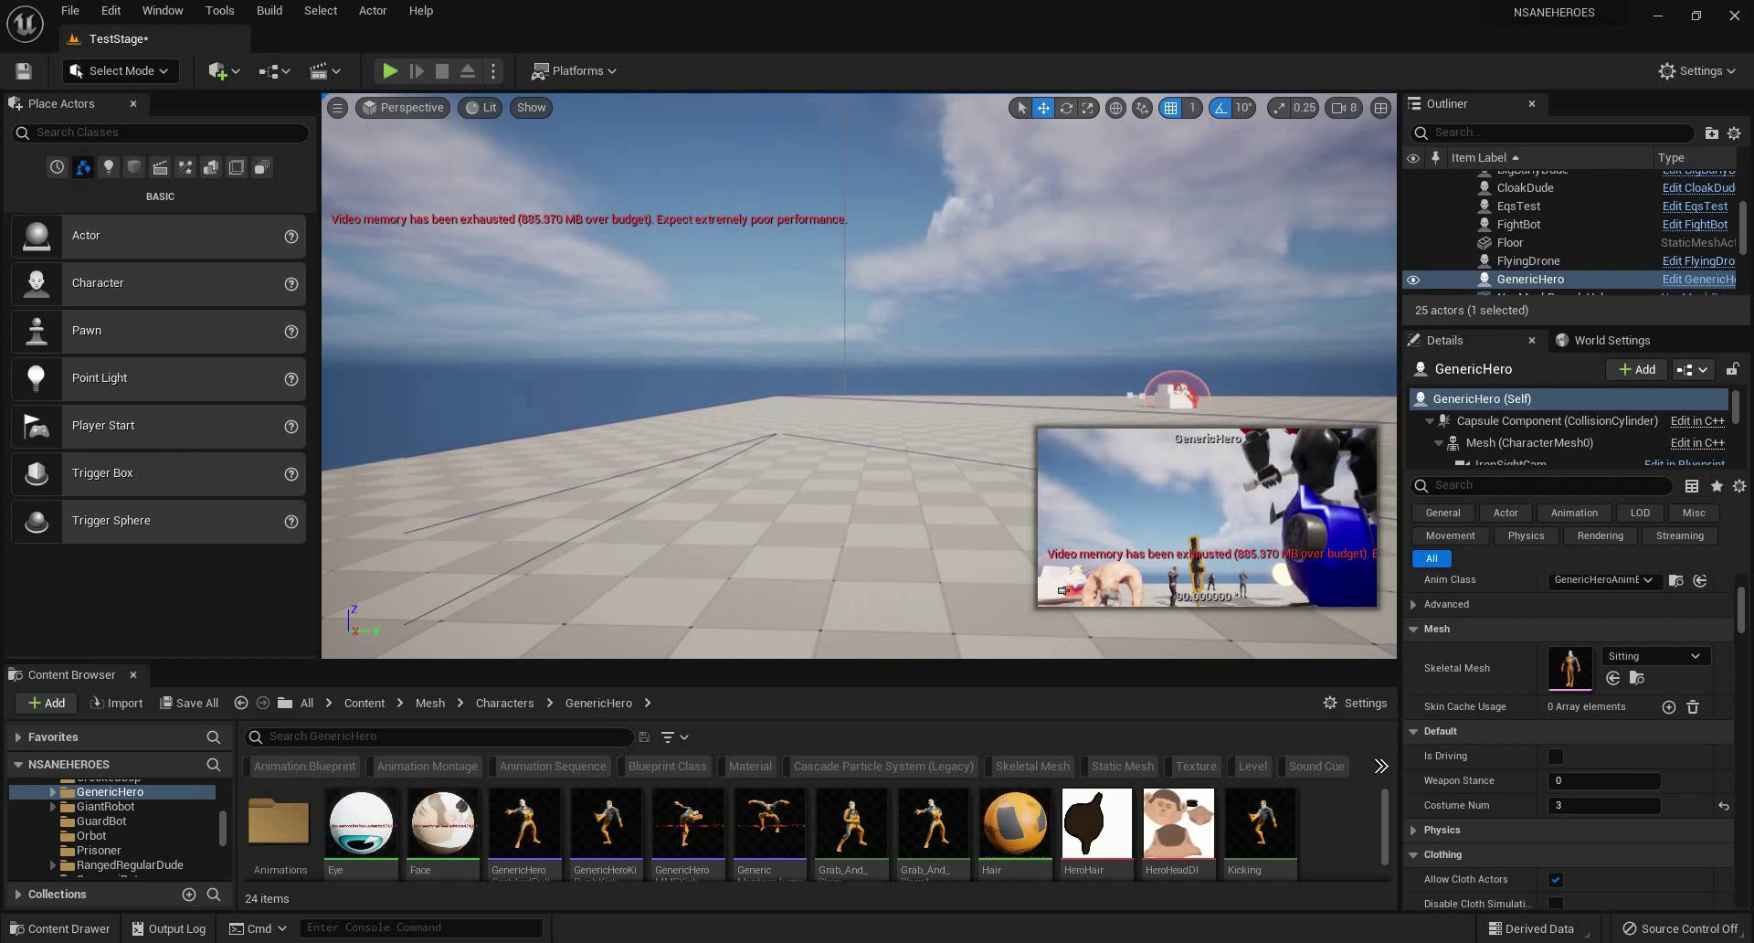
Fly back over the stage floor toward the giant robot and the test characters around it.
right_click_drag(859, 374, 1051, 465)
key("s")
key("w")
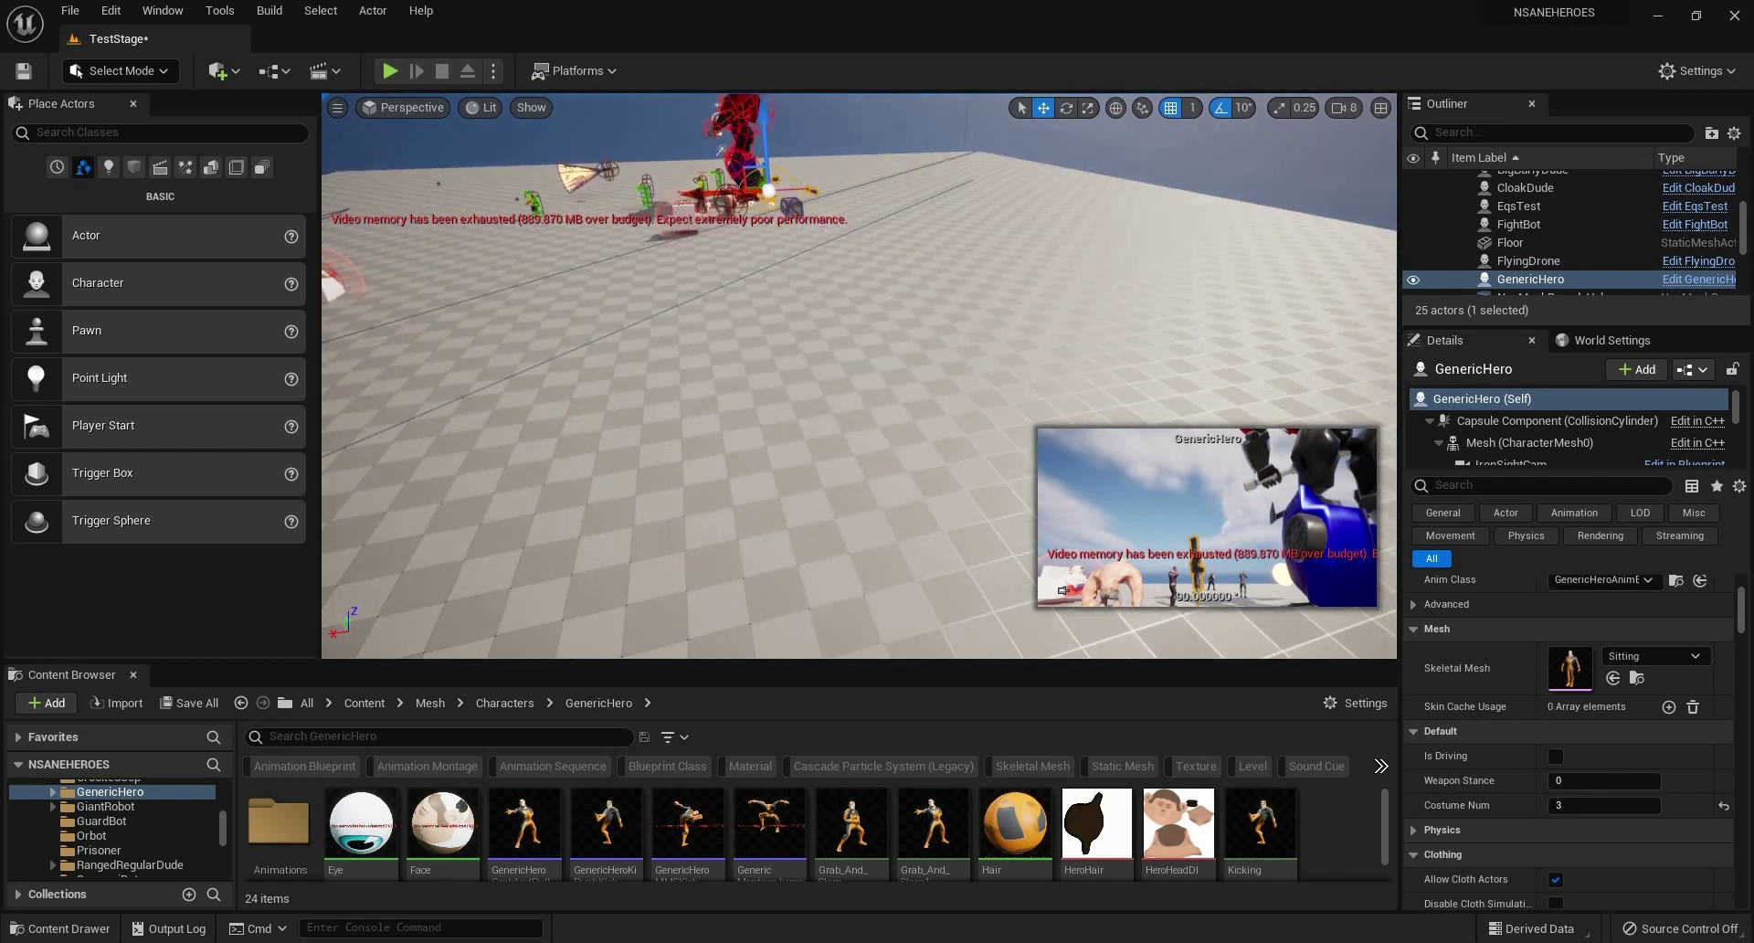
right_click_drag(631, 383, 696, 358)
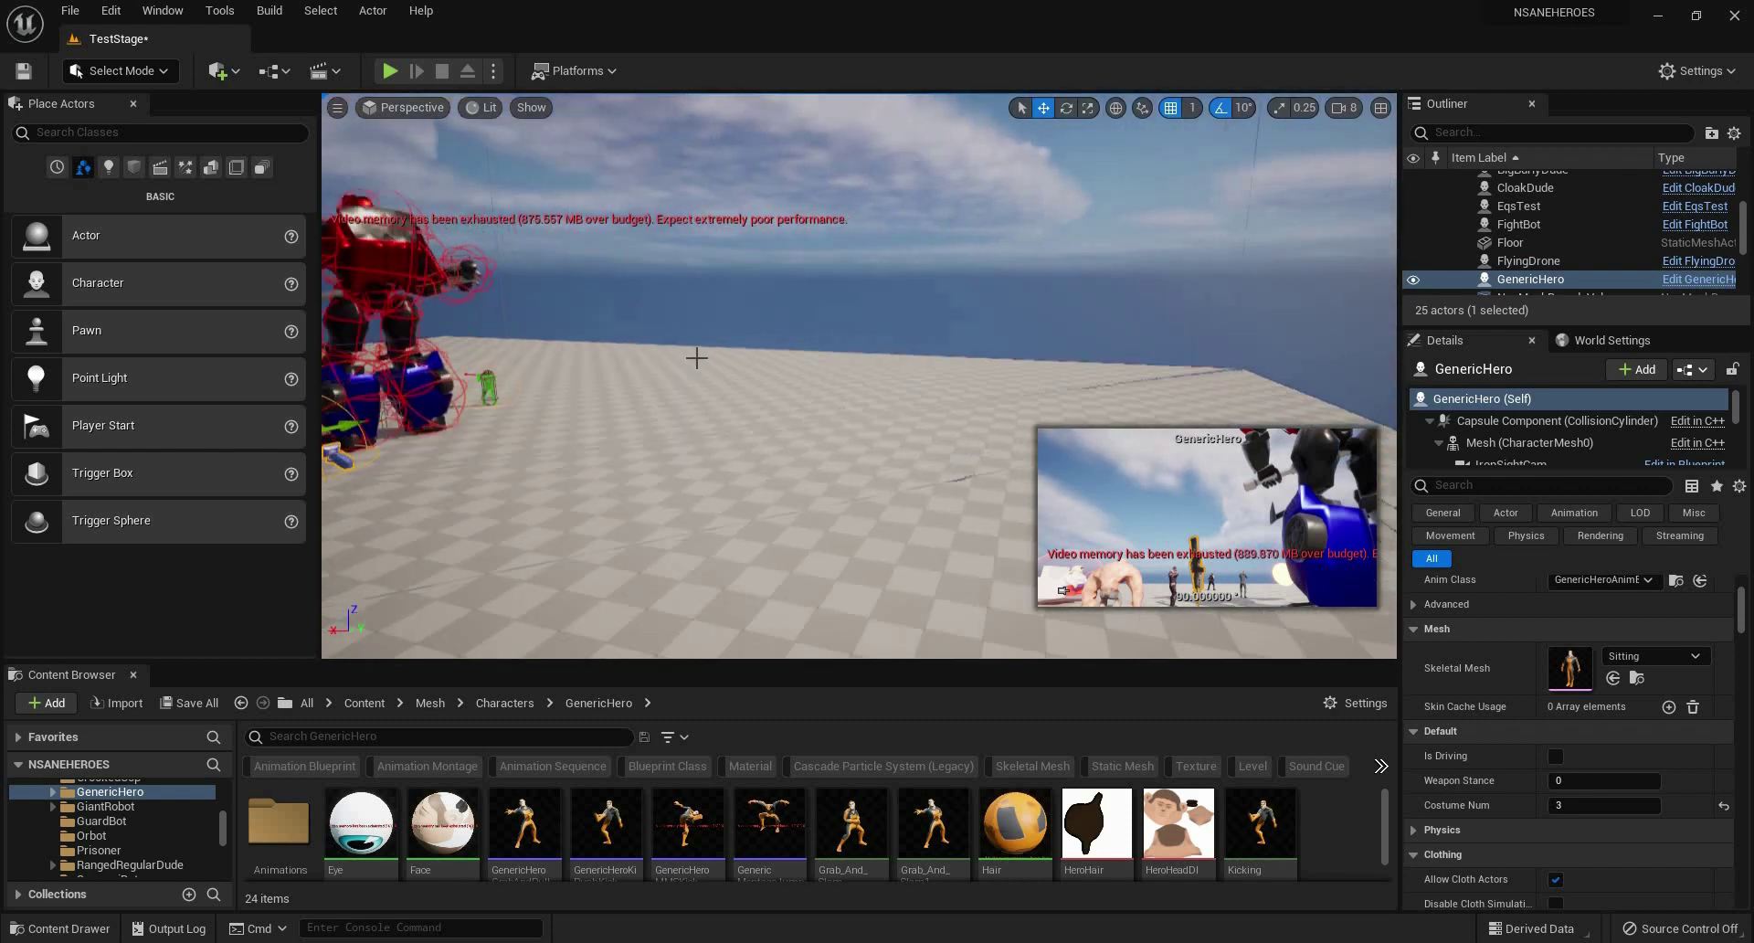